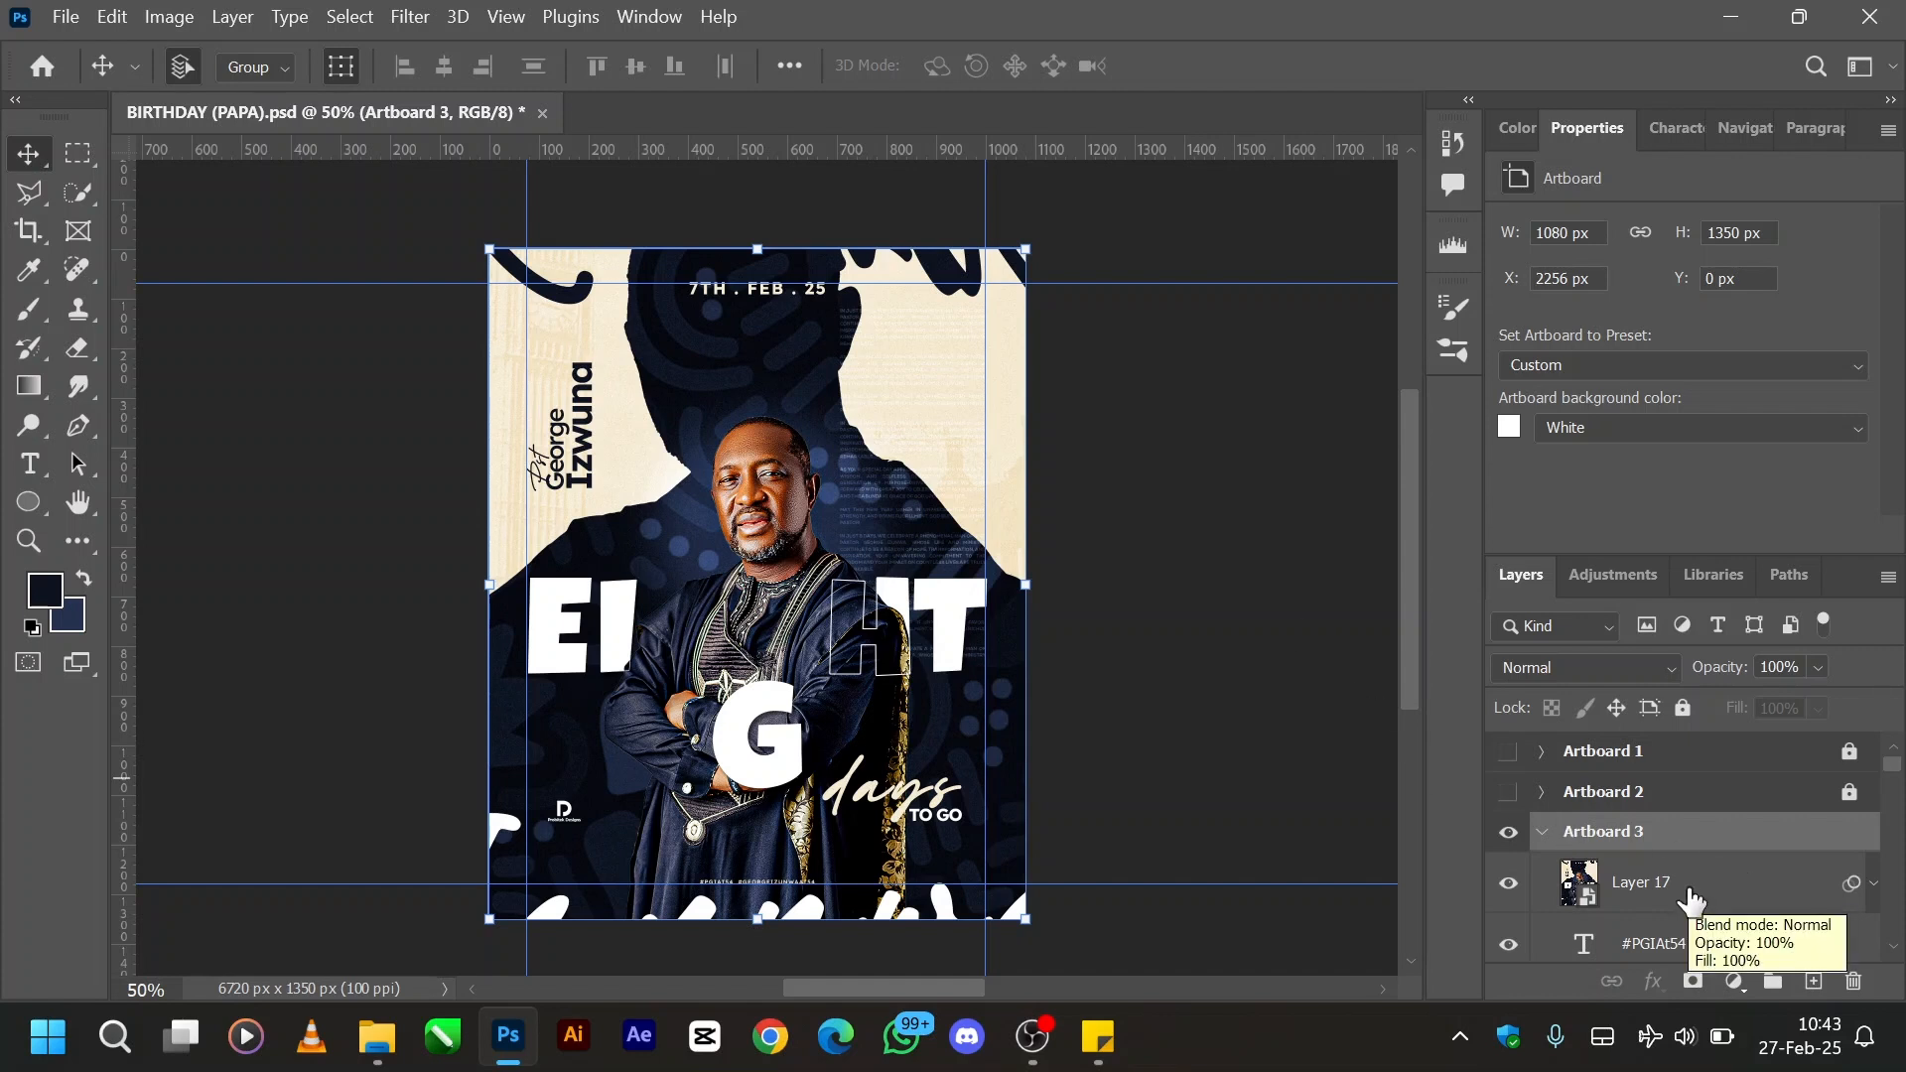
- Hide Layer 17 and all the layers below it in Artboard 3, leaving the artboard blank
{"action": "scroll", "coordinate": [1663, 908], "scroll_direction": "down", "scroll_amount": 1}
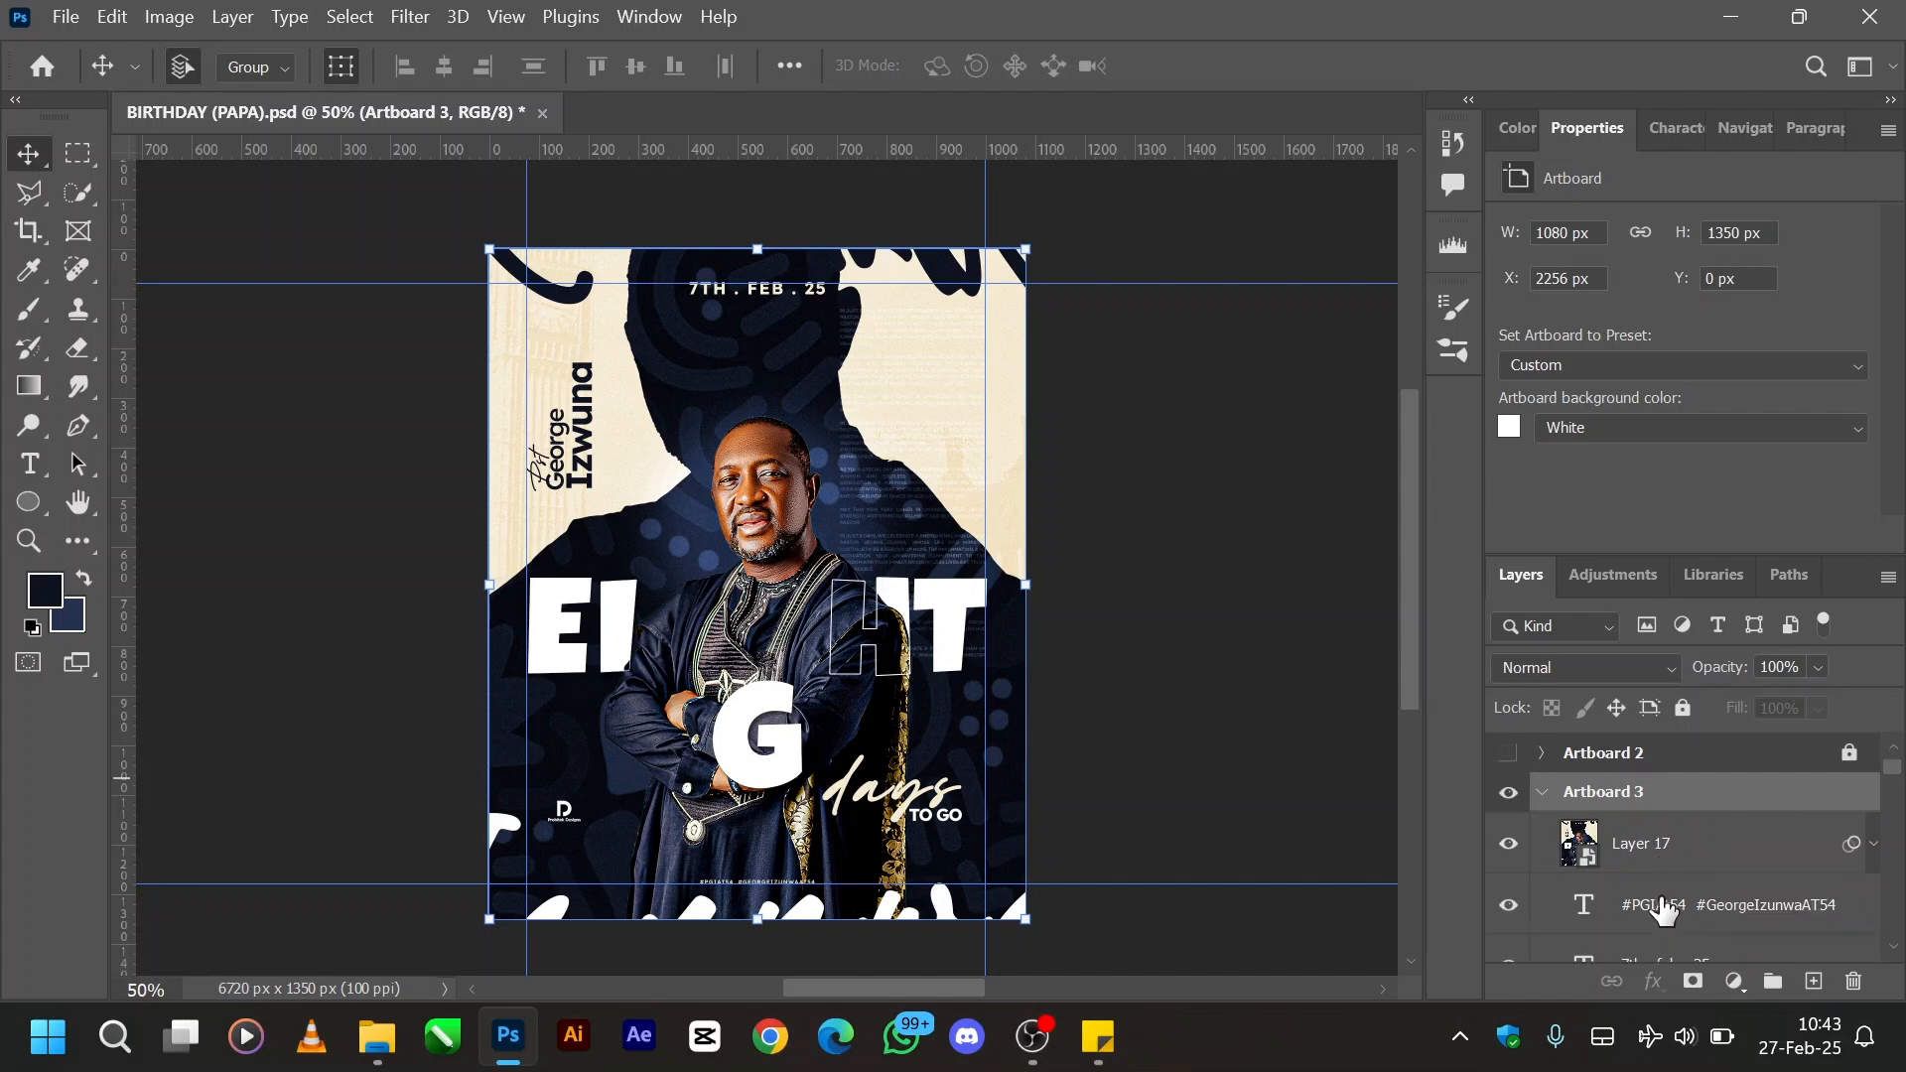
{"action": "left_click", "coordinate": [1637, 843]}
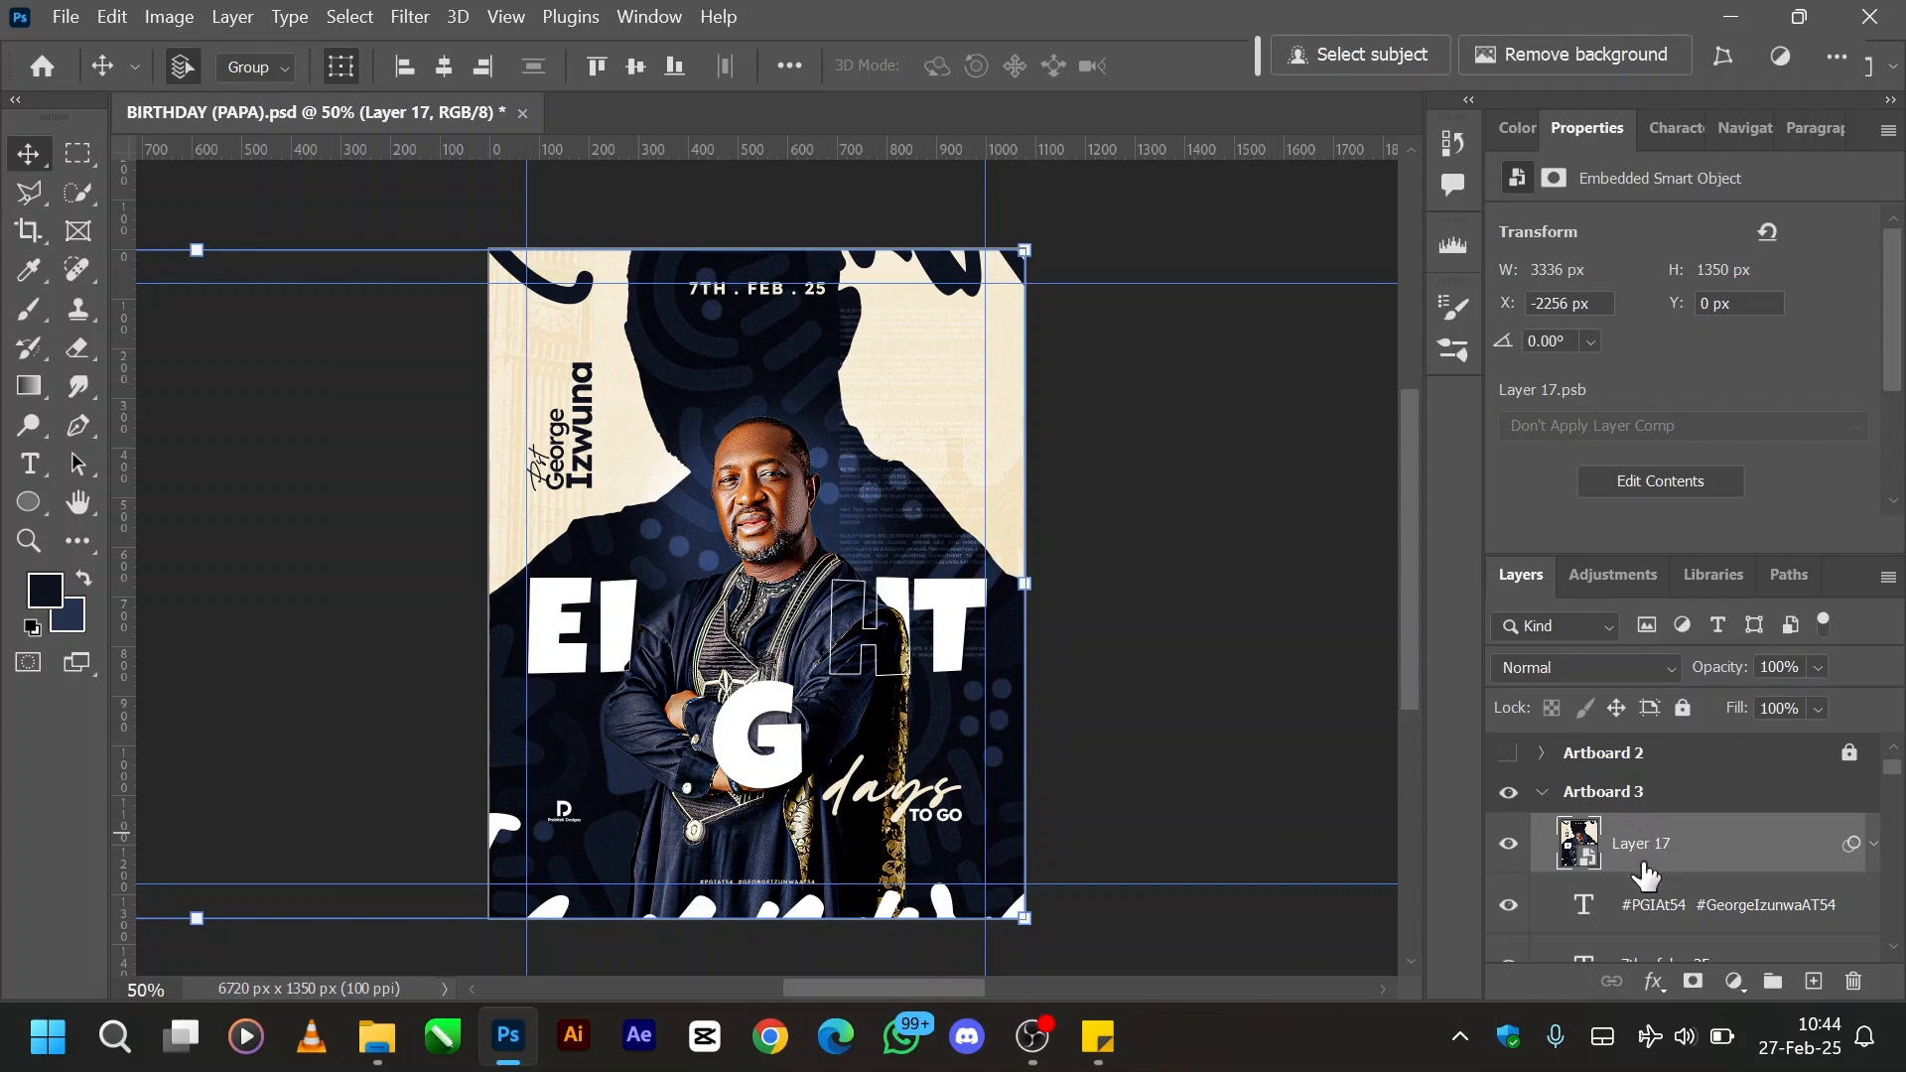
{"action": "left_click", "coordinate": [1509, 844]}
{"action": "scroll", "coordinate": [1528, 855], "scroll_direction": "down", "scroll_amount": 1}
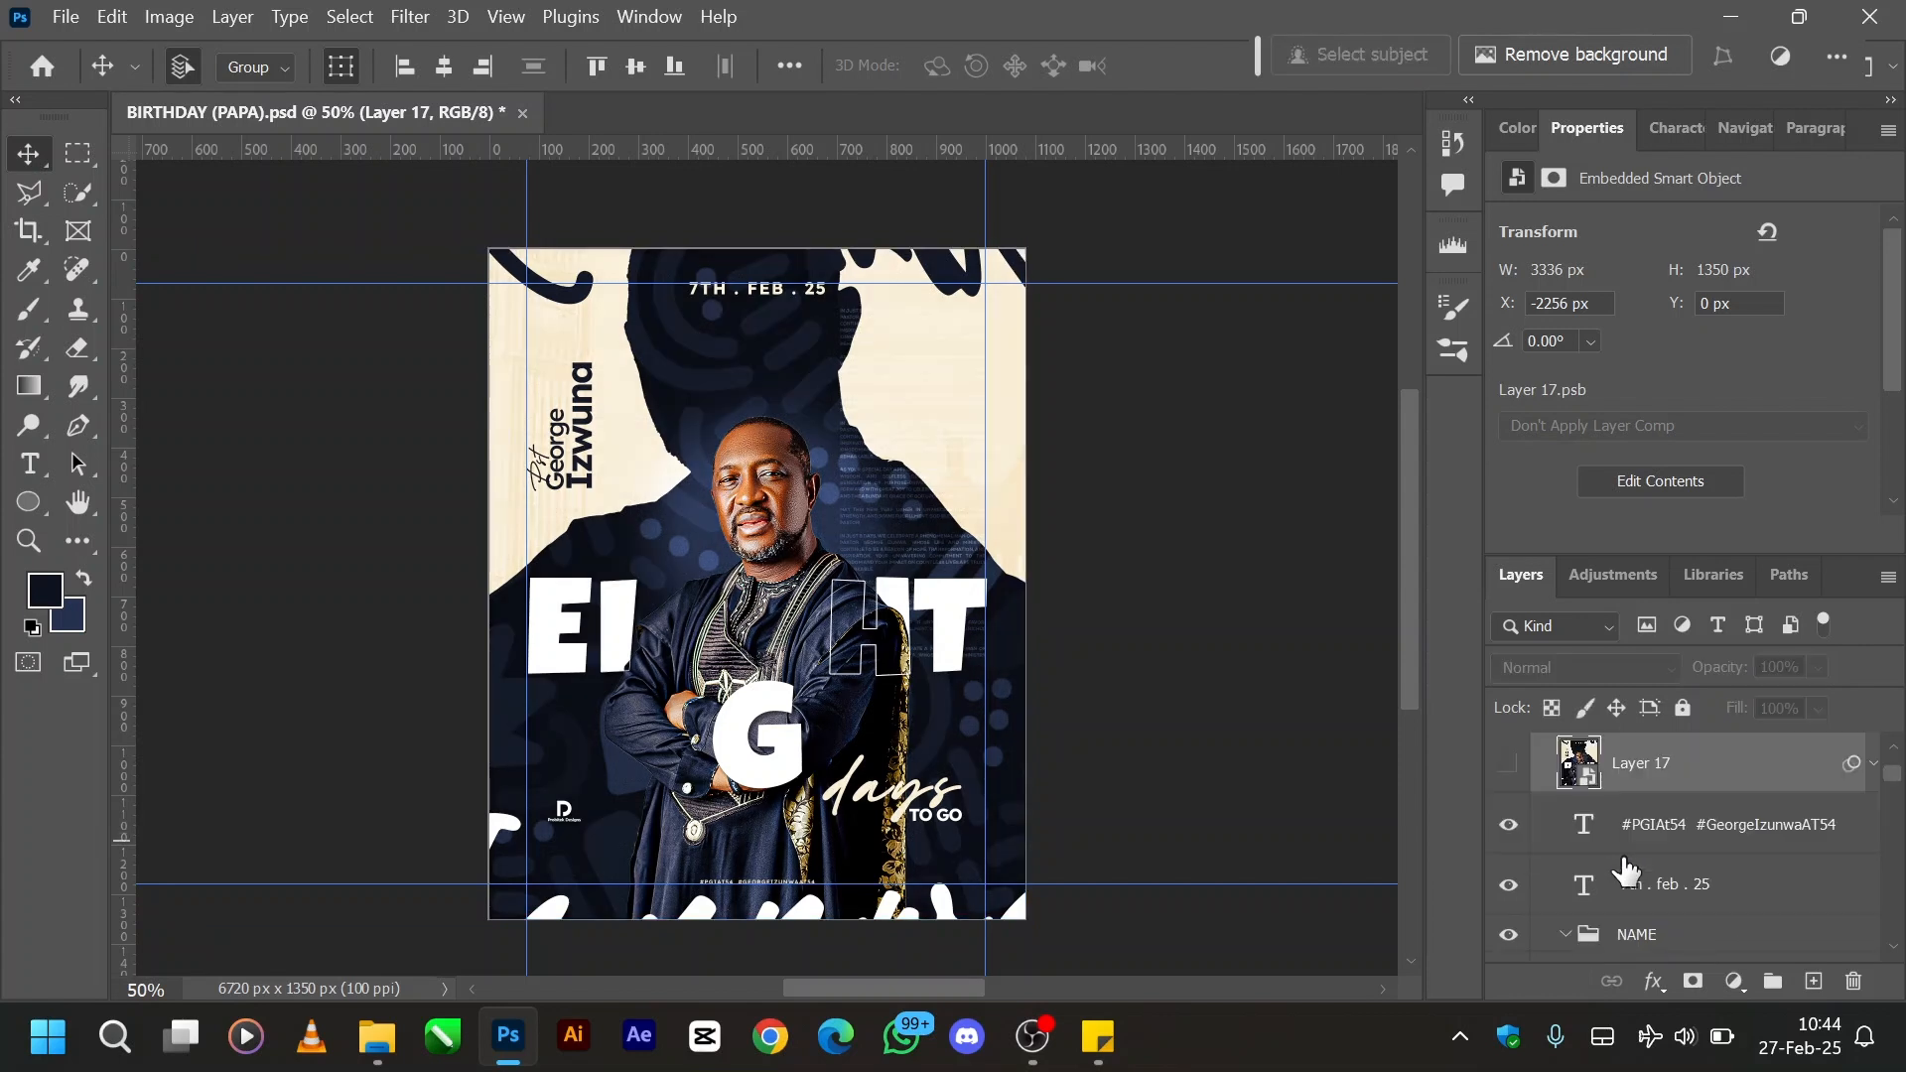
{"action": "left_click_drag", "start_coordinate": [1504, 832], "coordinate": [1520, 951]}
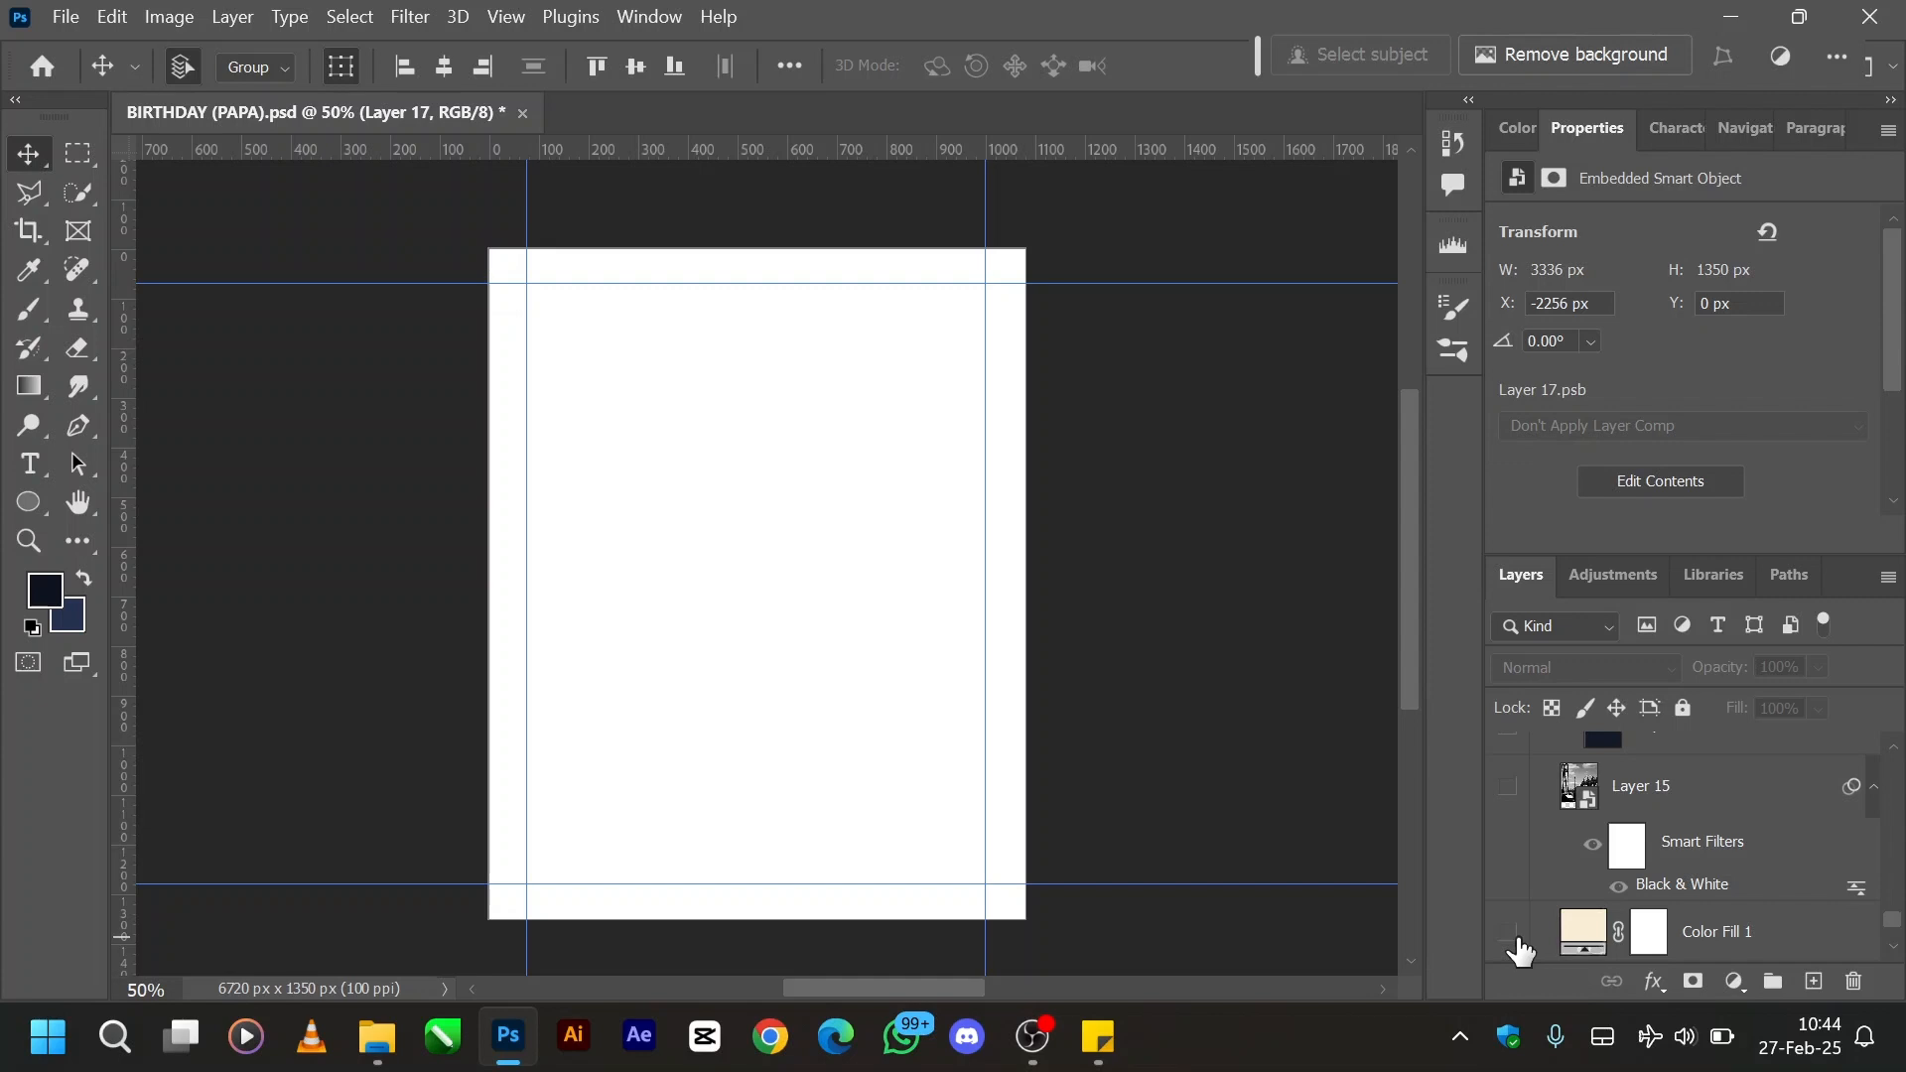
- Make the cream Color Fill 1 layer and Layer 15 visible, and select Layer 15
{"action": "left_click", "coordinate": [1516, 939]}
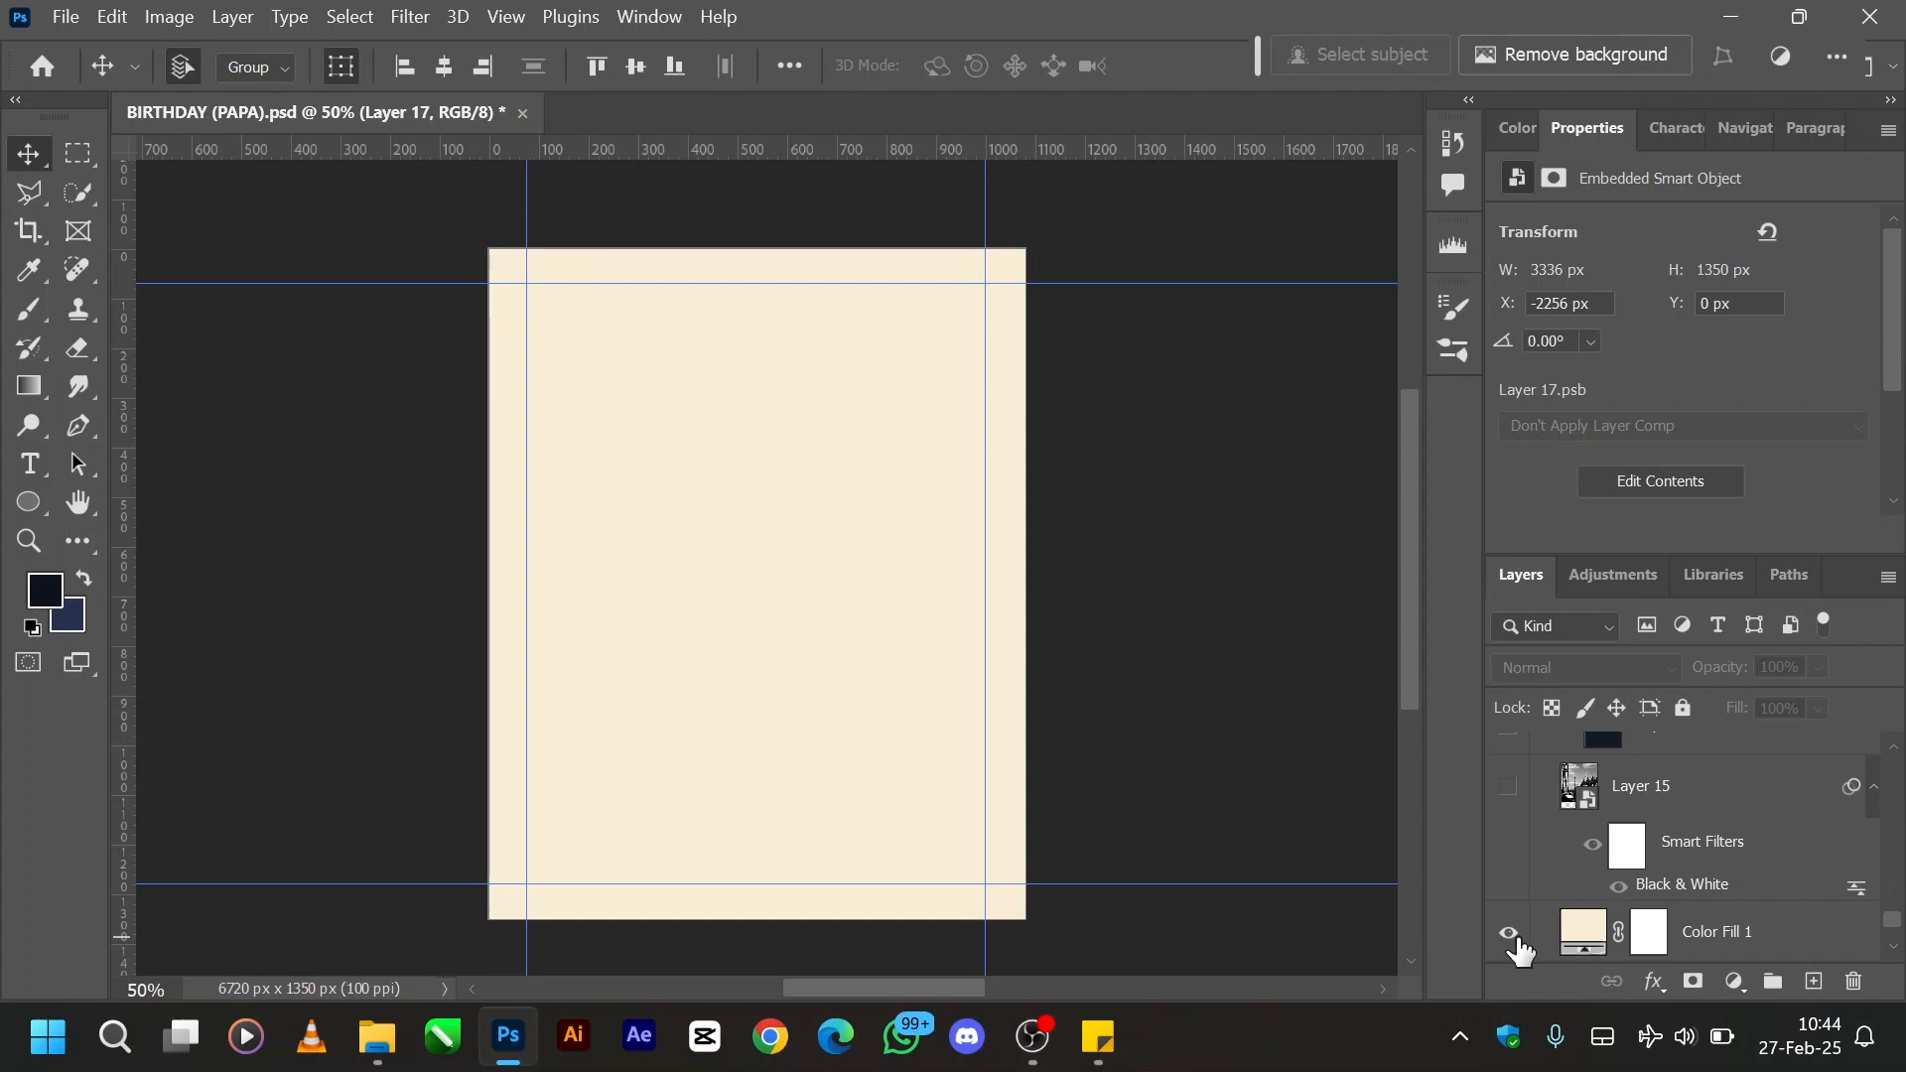
{"action": "left_click", "coordinate": [1510, 935]}
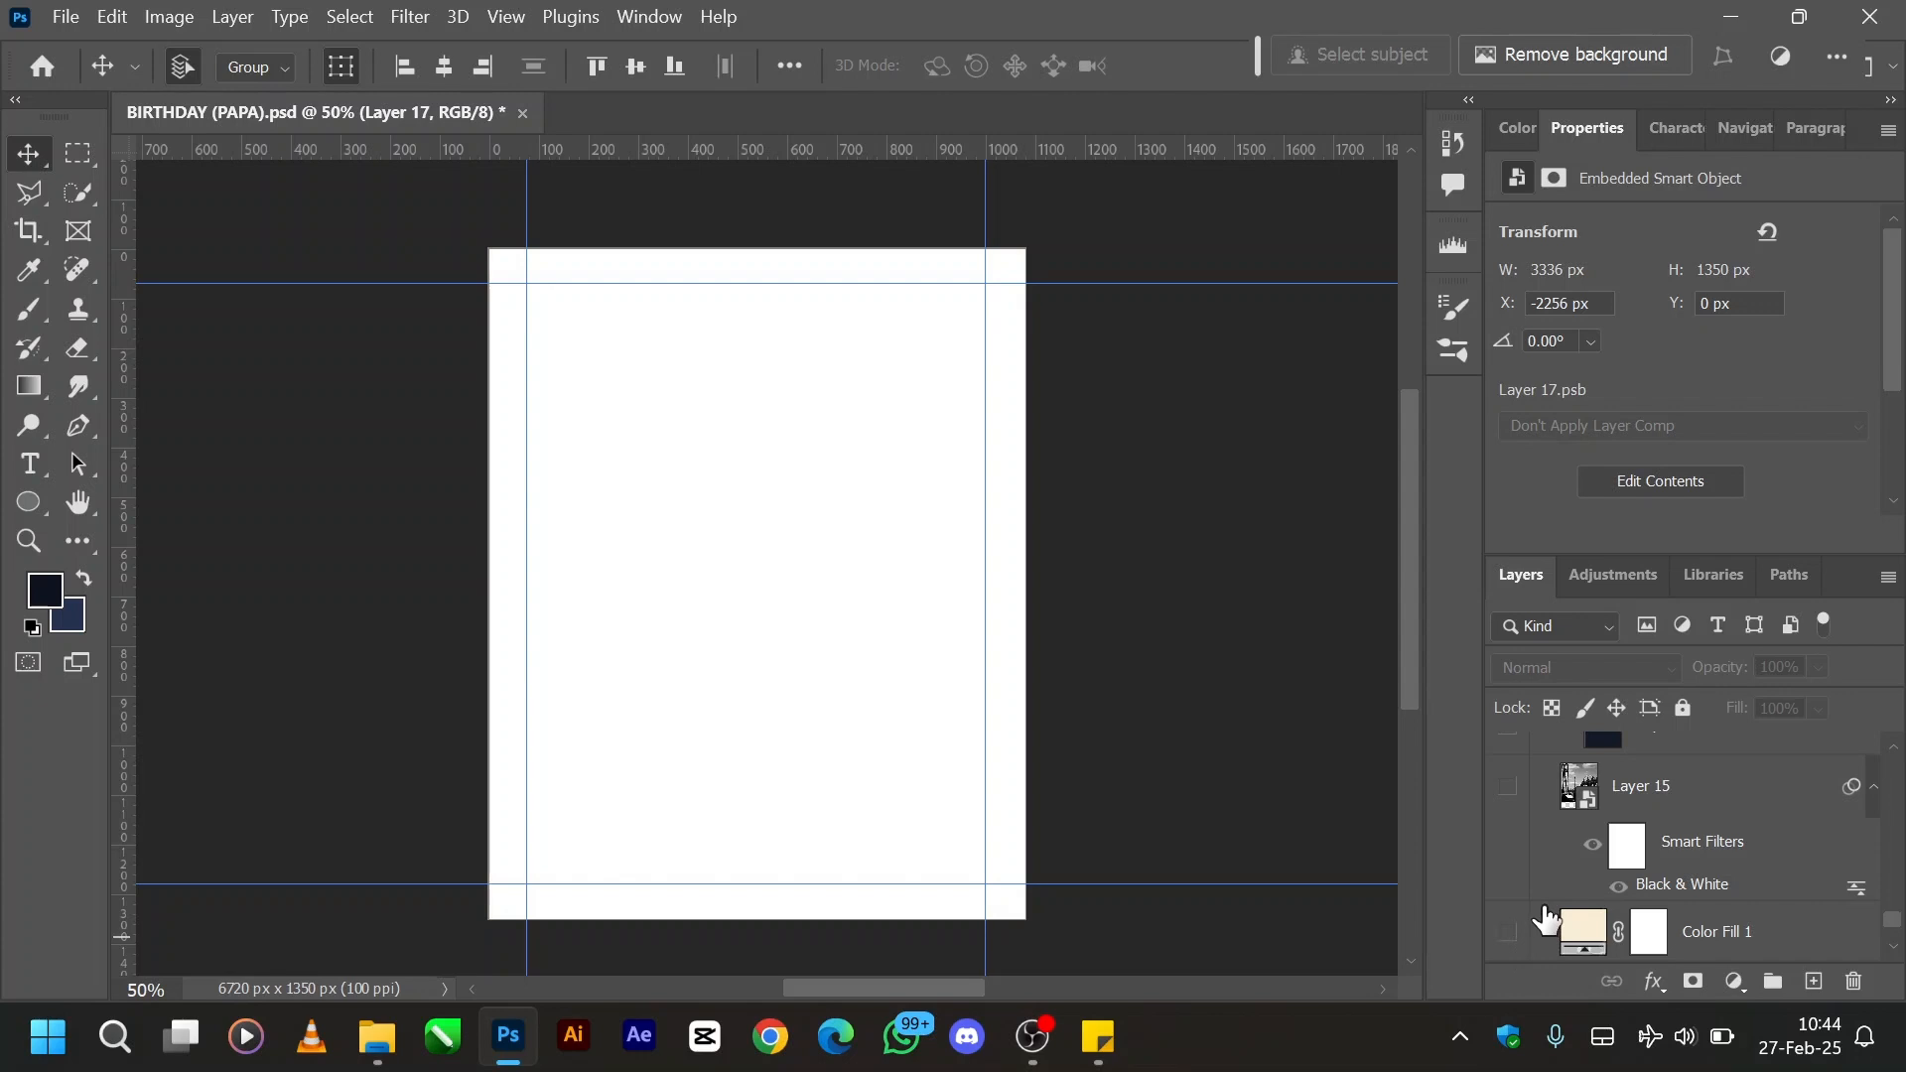
{"action": "left_click", "coordinate": [1508, 935]}
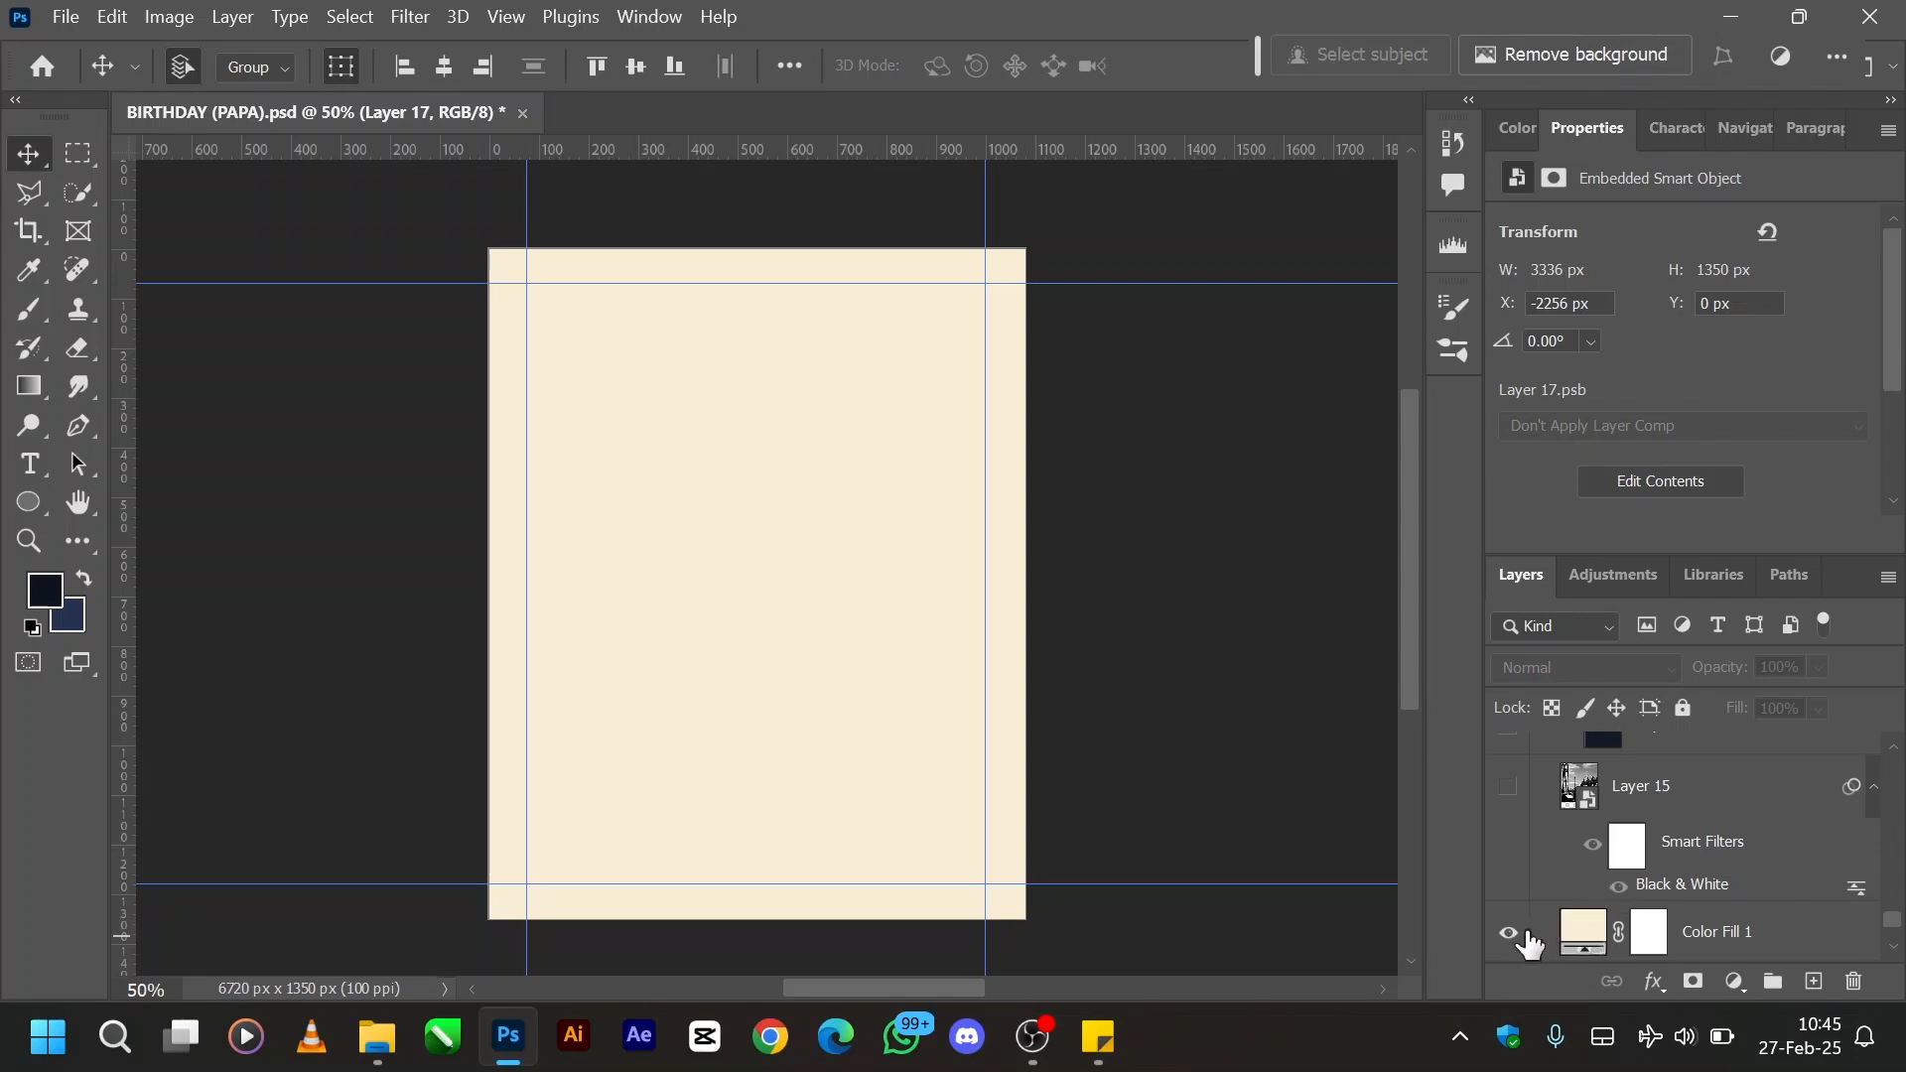
{"action": "left_click", "coordinate": [1512, 791]}
{"action": "left_click", "coordinate": [1677, 797]}
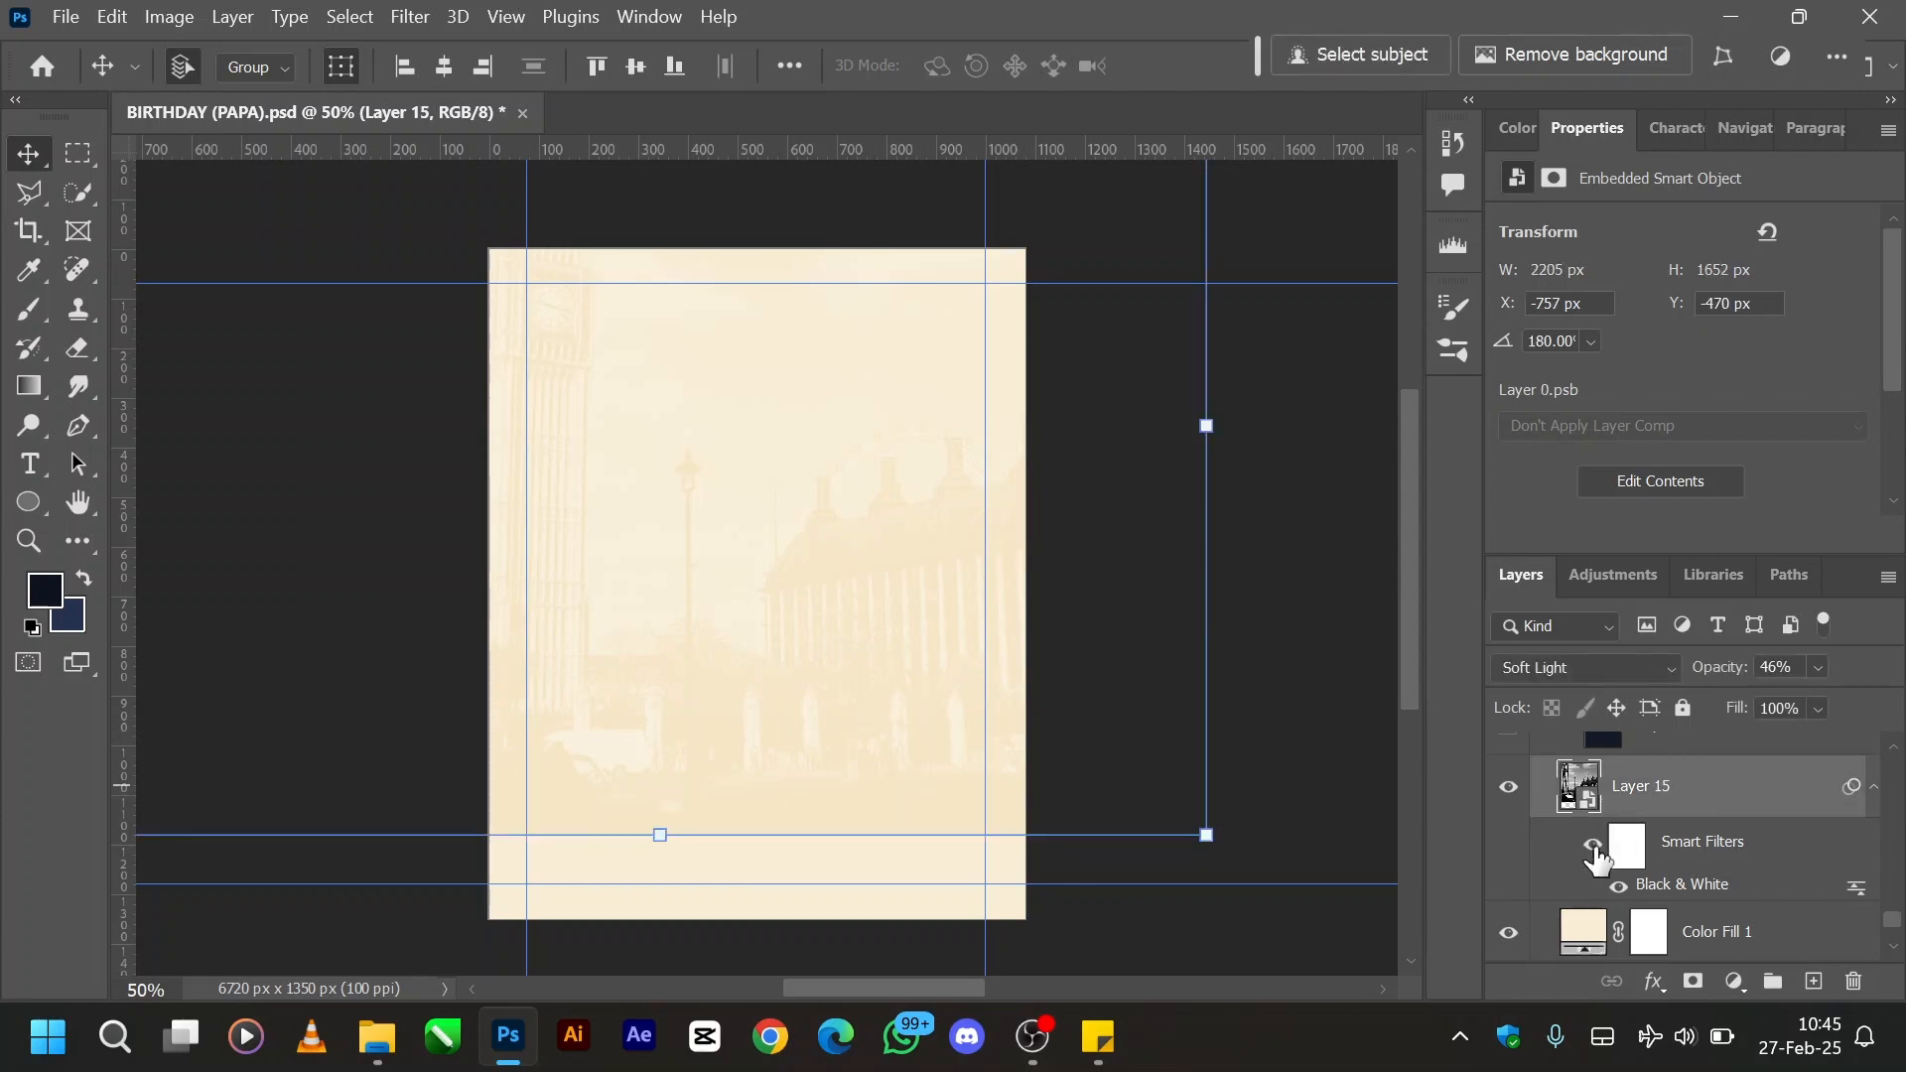
- Set Layer 15's blend mode to Normal and its opacity to 100%
{"action": "left_click", "coordinate": [1593, 847]}
{"action": "left_click", "coordinate": [1637, 671]}
{"action": "left_click", "coordinate": [1518, 159]}
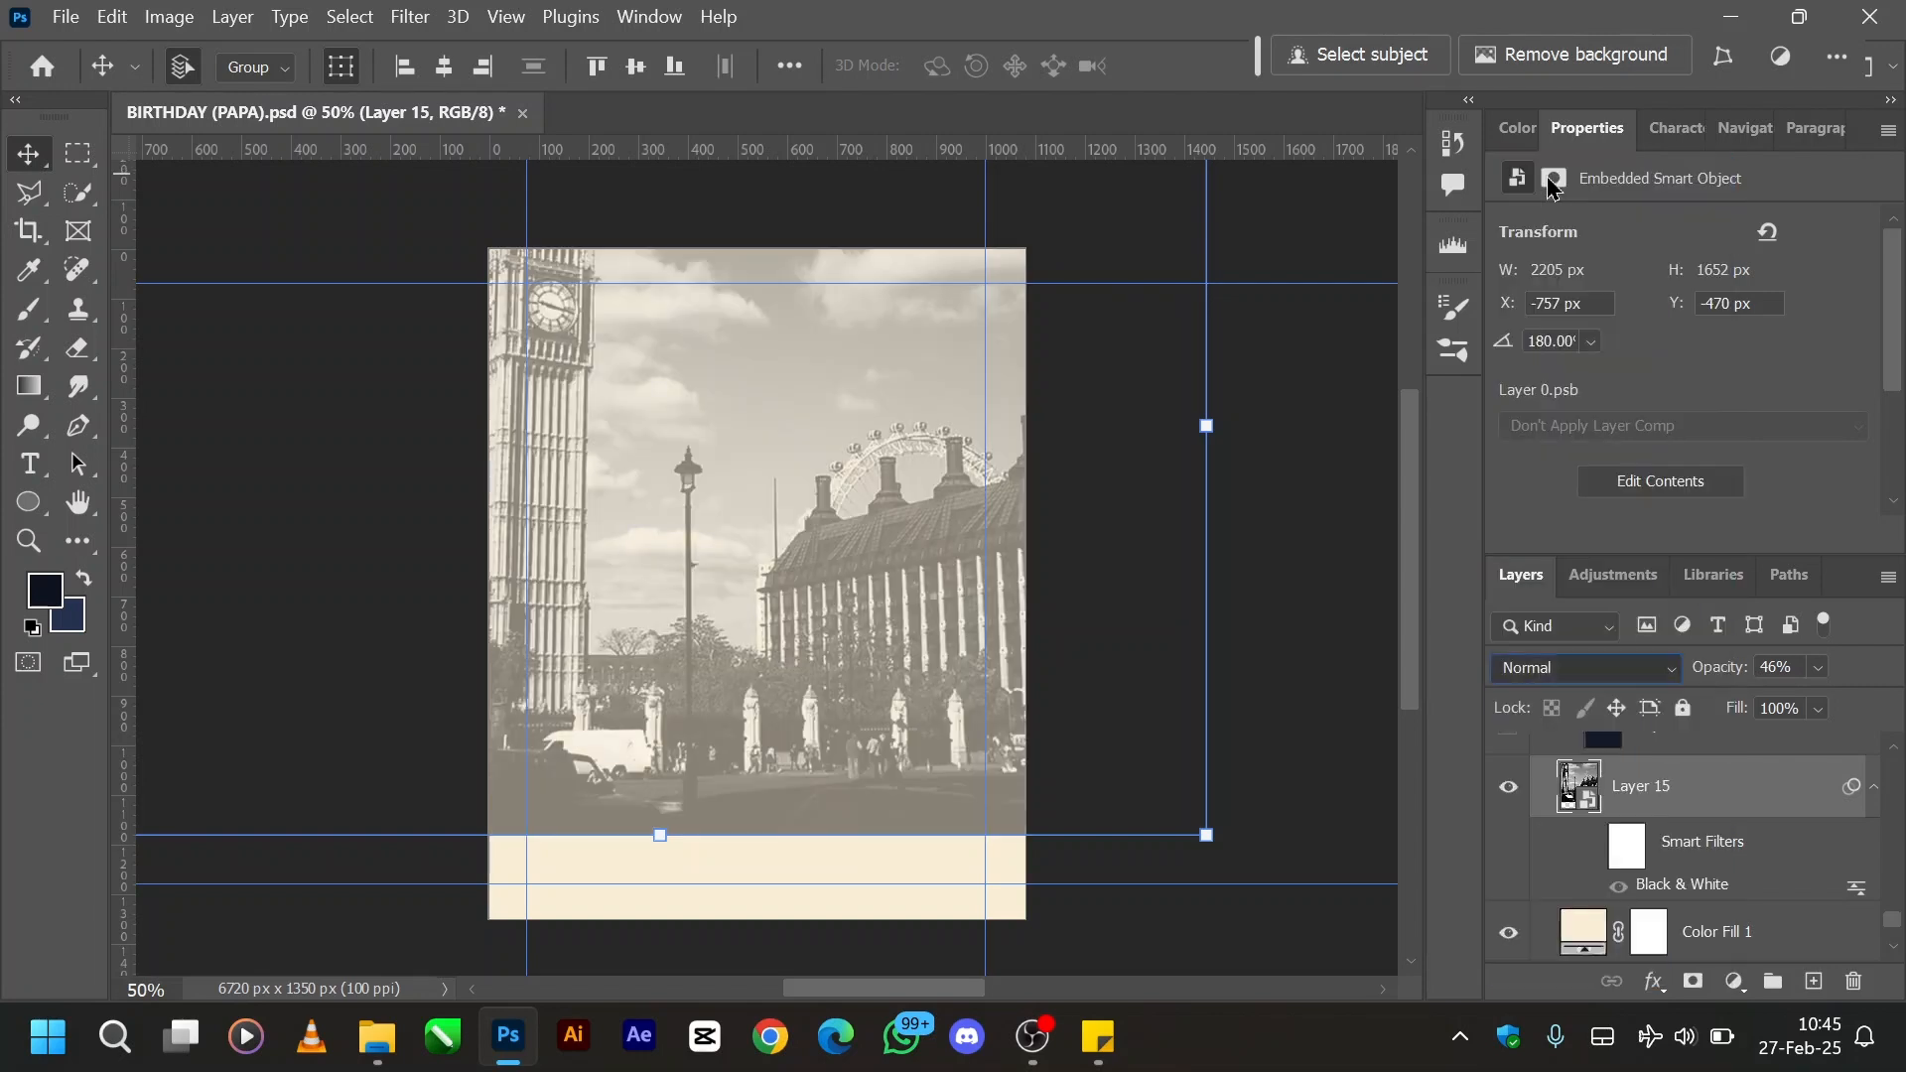
{"action": "left_click_drag", "start_coordinate": [1710, 668], "coordinate": [1897, 635]}
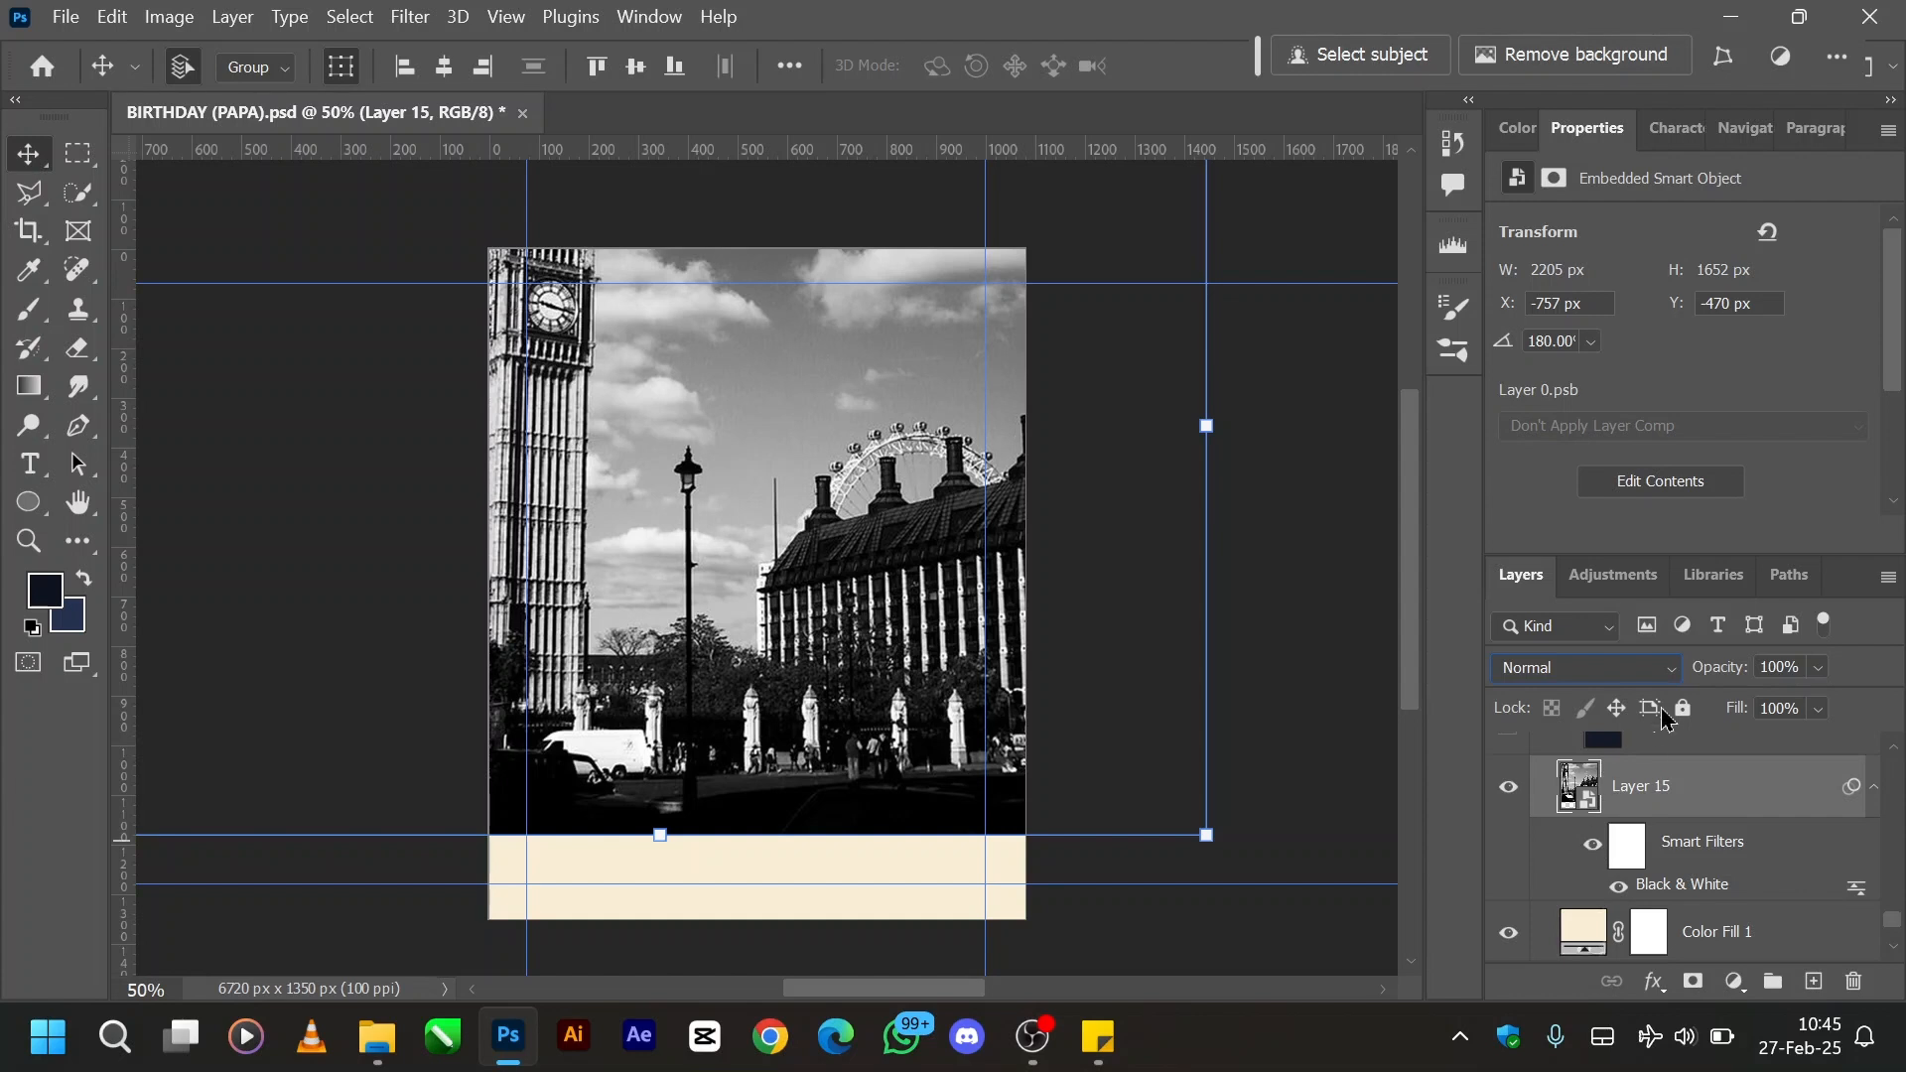
- Set Layer 15's blend mode to Soft Light and its opacity to 46%
{"action": "left_click", "coordinate": [1627, 675]}
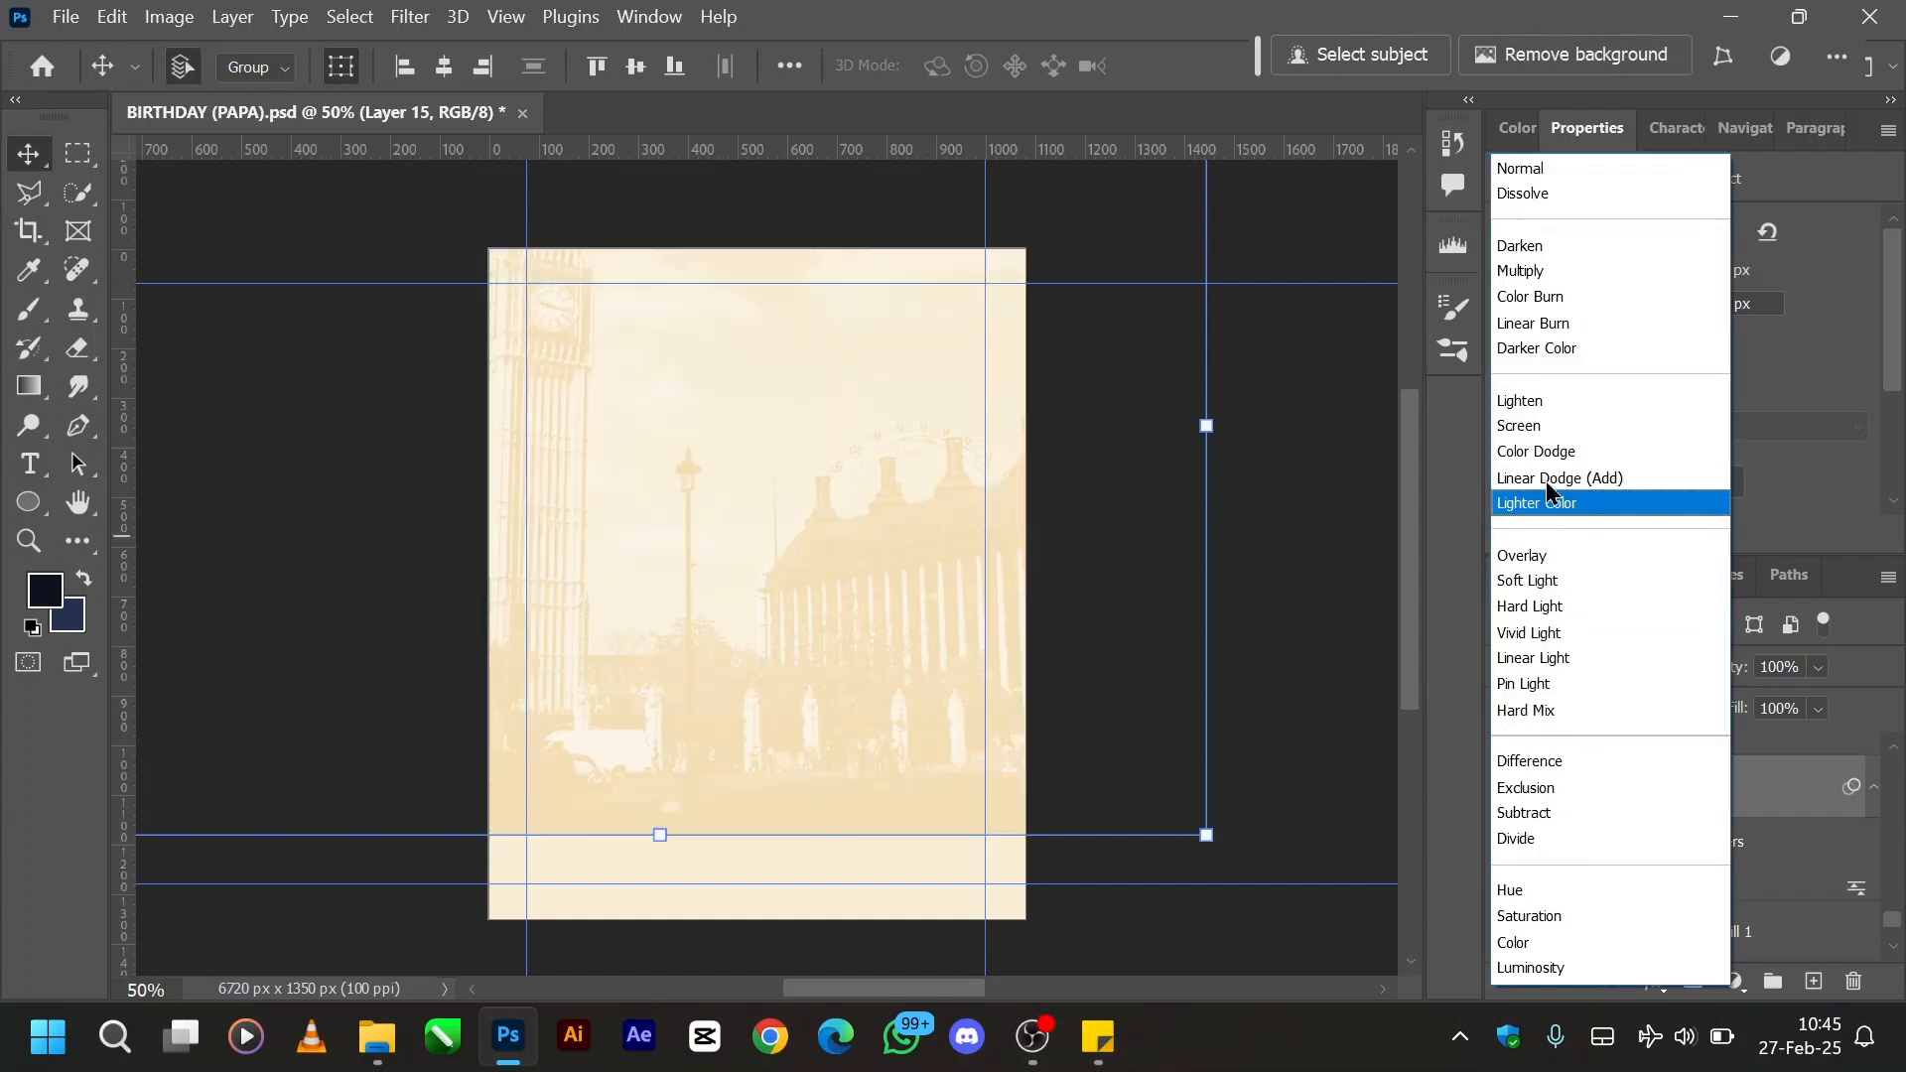
{"action": "left_click", "coordinate": [1668, 581]}
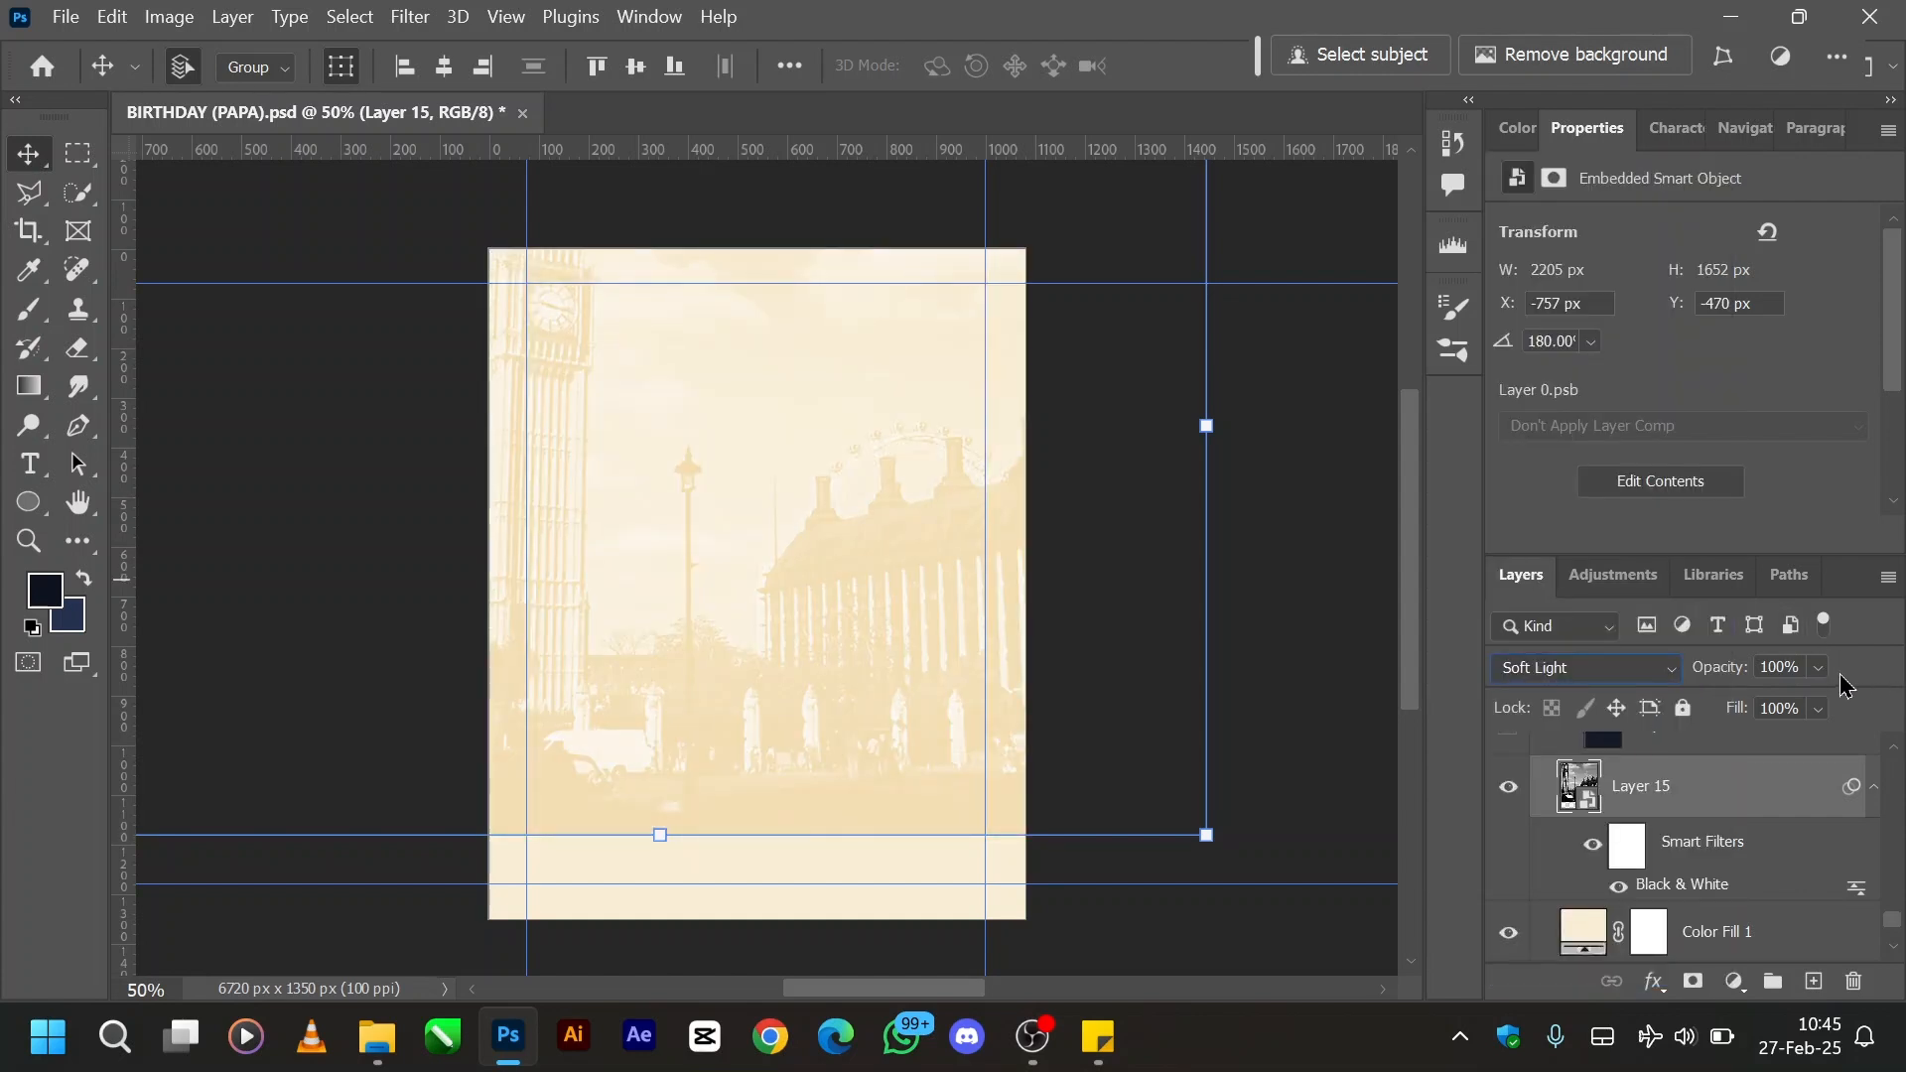
{"action": "left_click", "coordinate": [1786, 667]}
{"action": "type", "text": "46"}
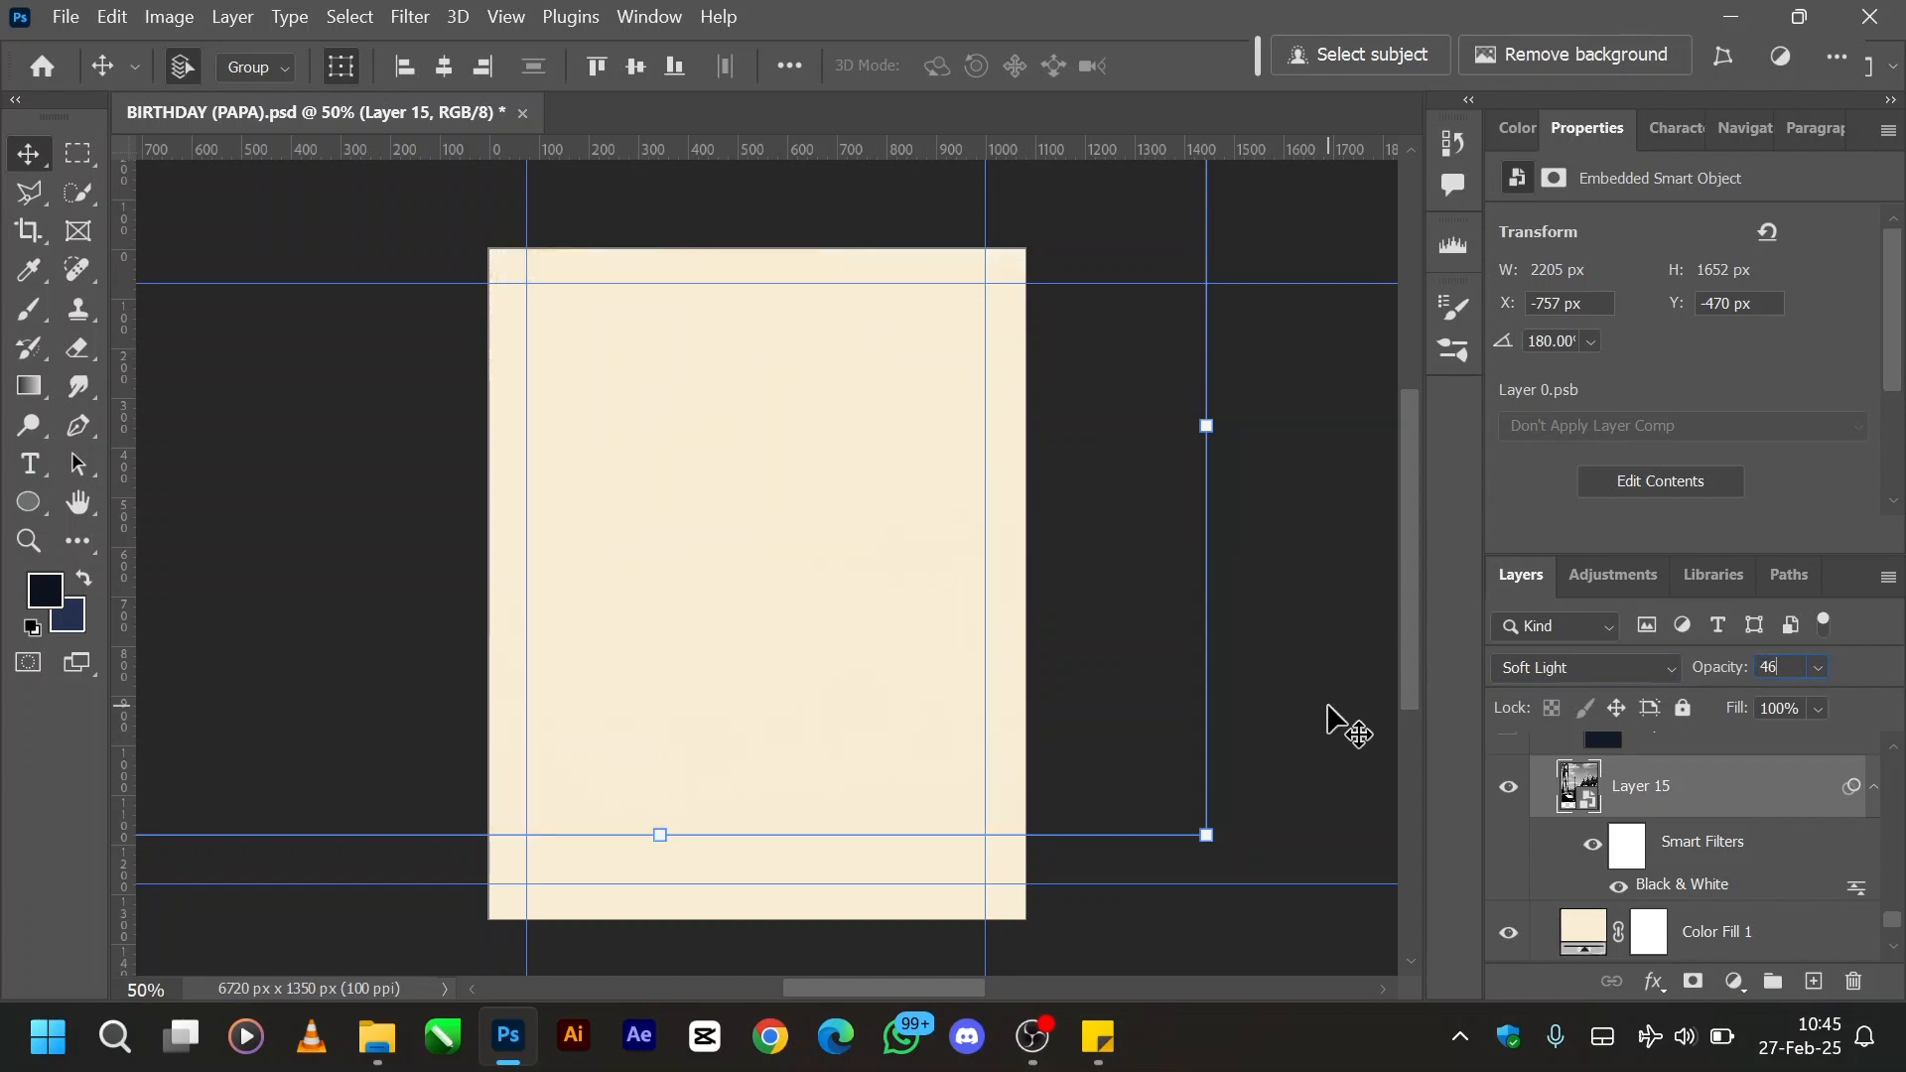
{"action": "key", "text": "Return"}
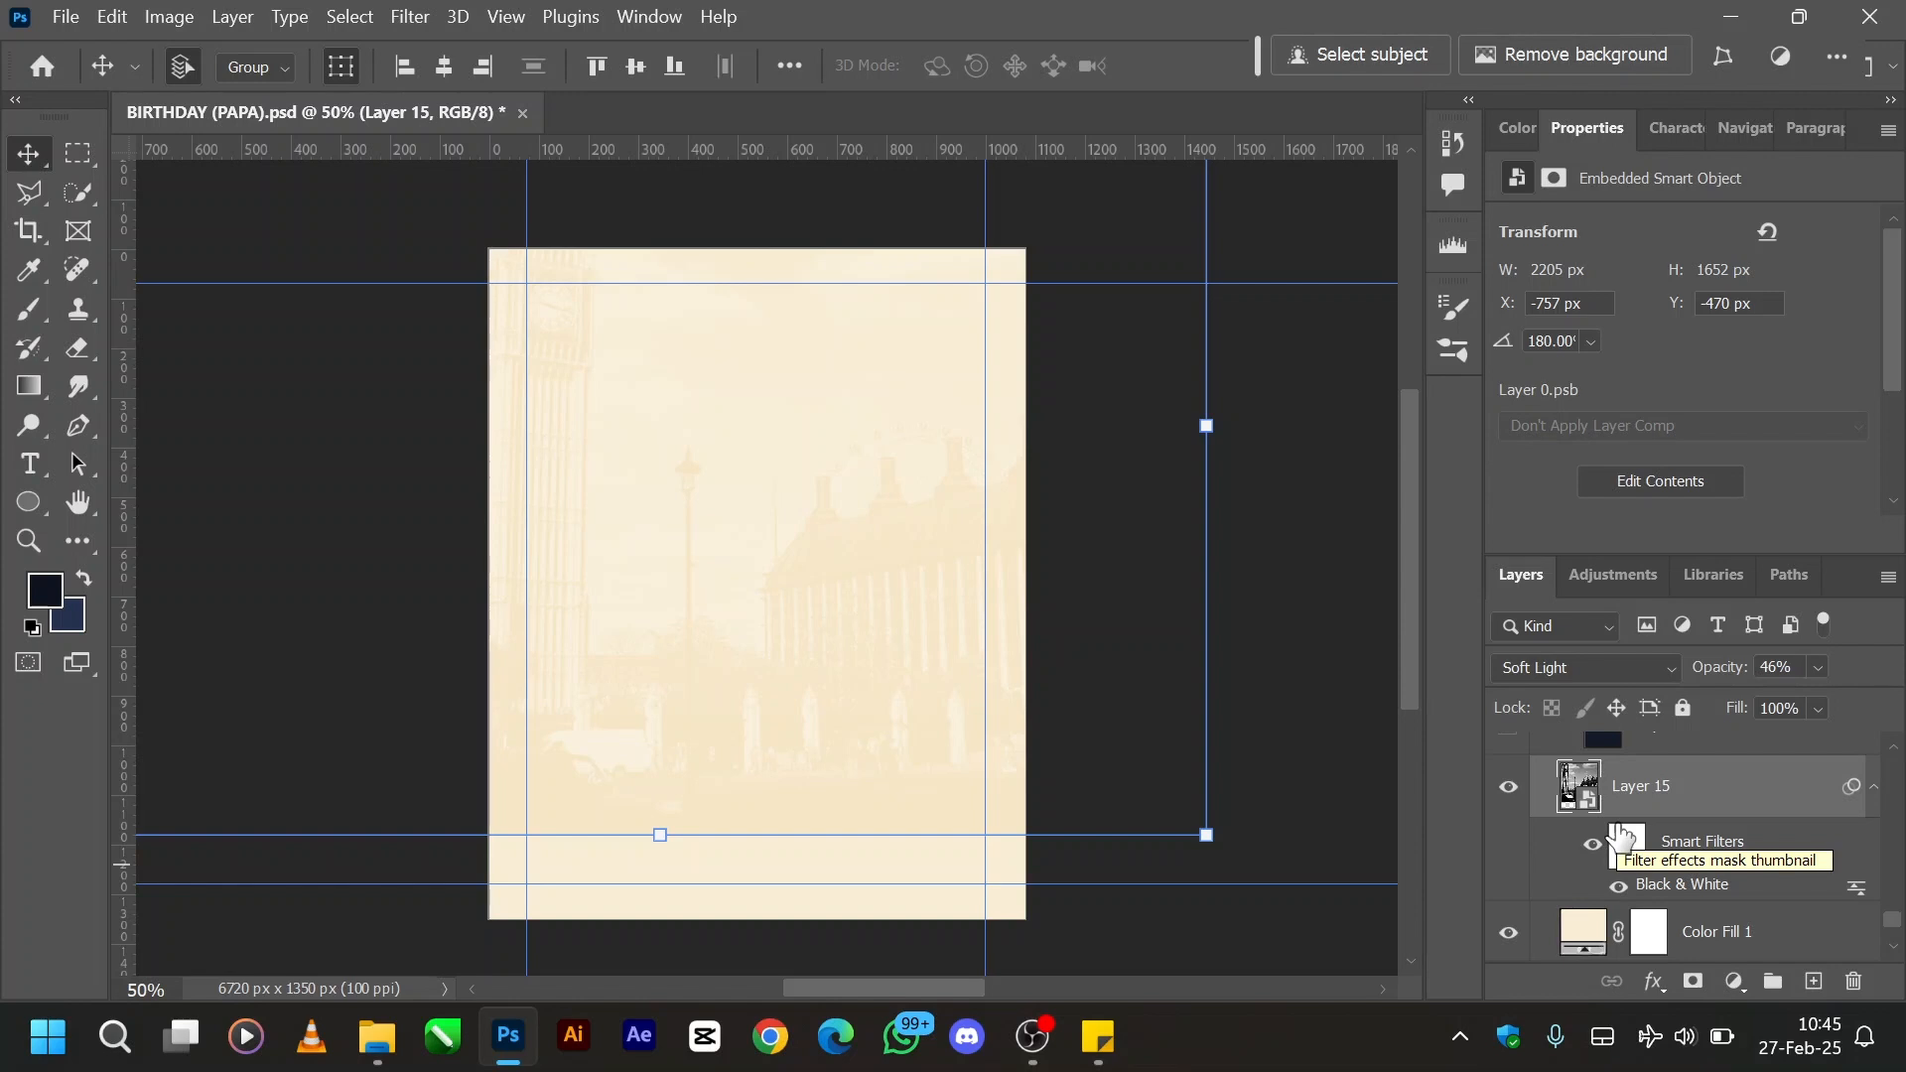
- Examine the faded cityscape background without the selection outline and guides, and reselect Layer 15
{"action": "scroll", "coordinate": [1667, 806], "scroll_direction": "up", "scroll_amount": 1}
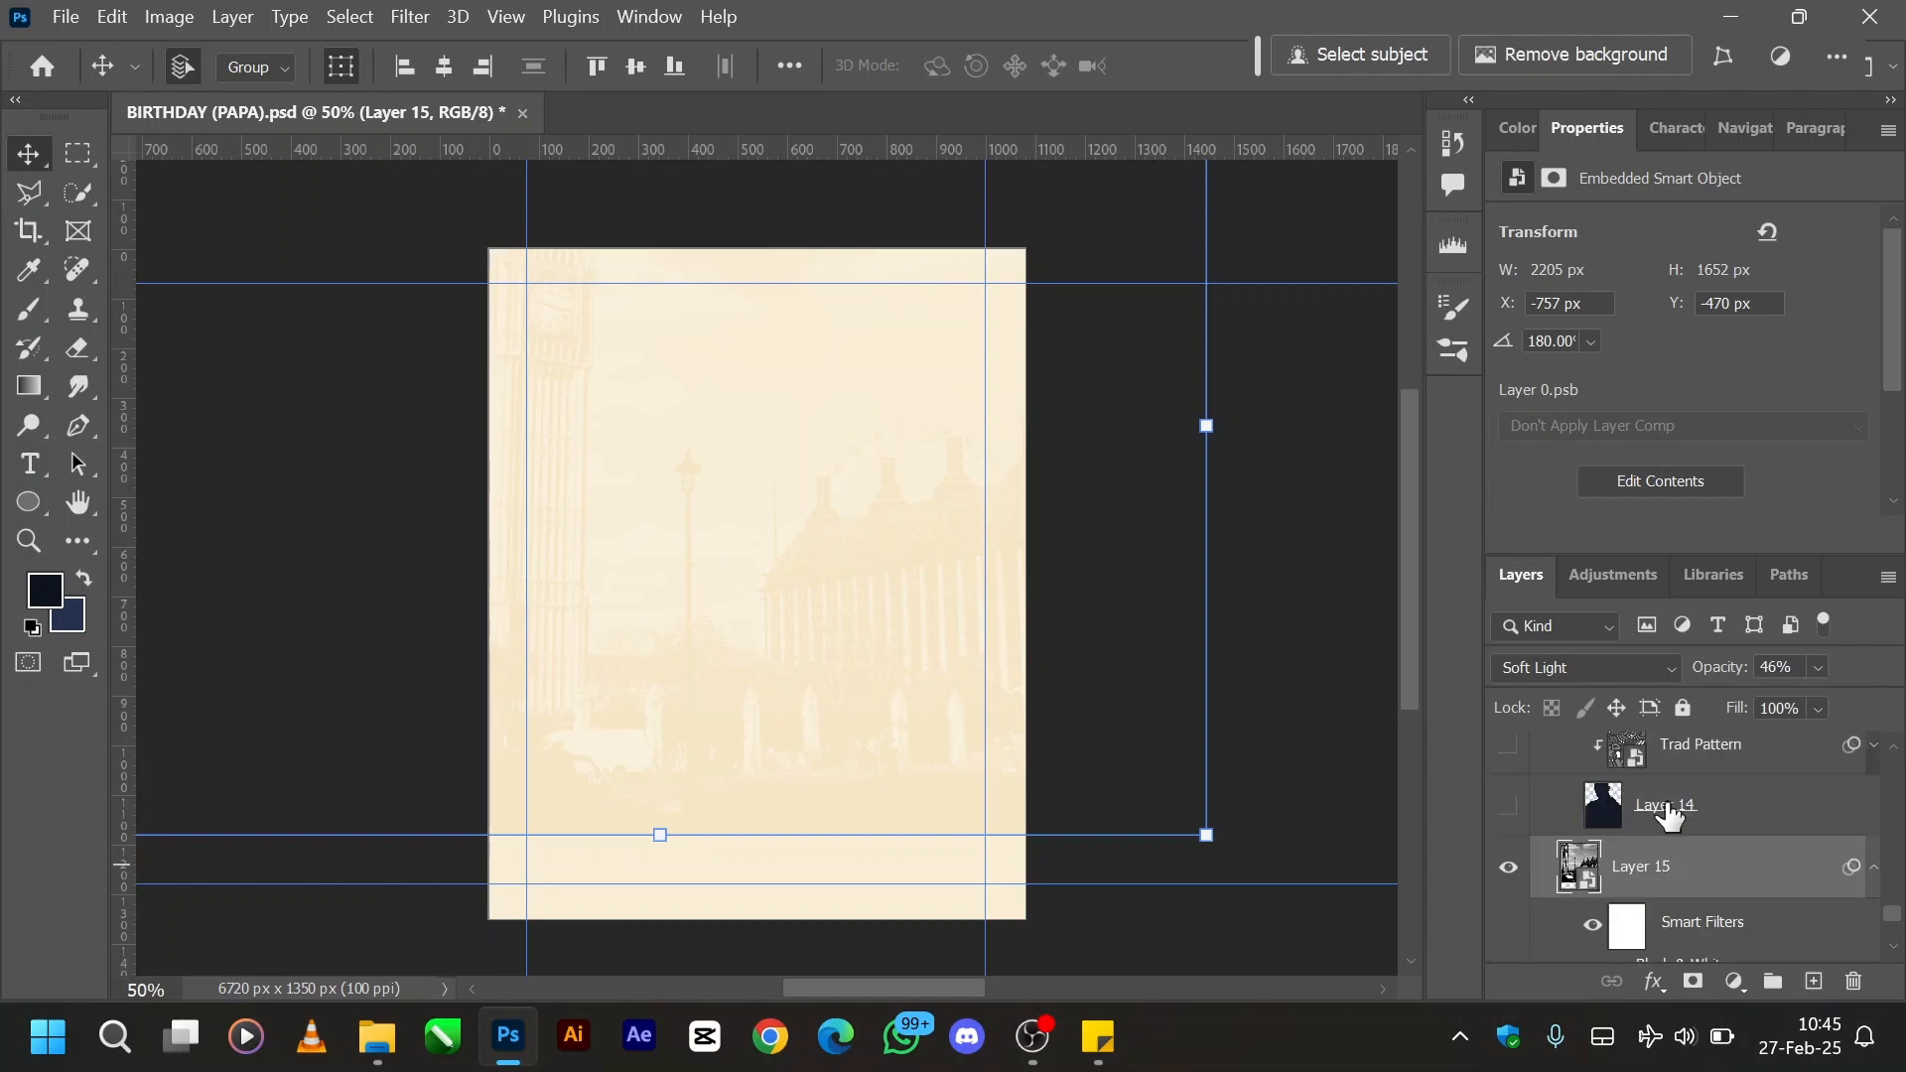
{"action": "key", "text": "ctrl+h"}
{"action": "left_click", "coordinate": [1355, 873]}
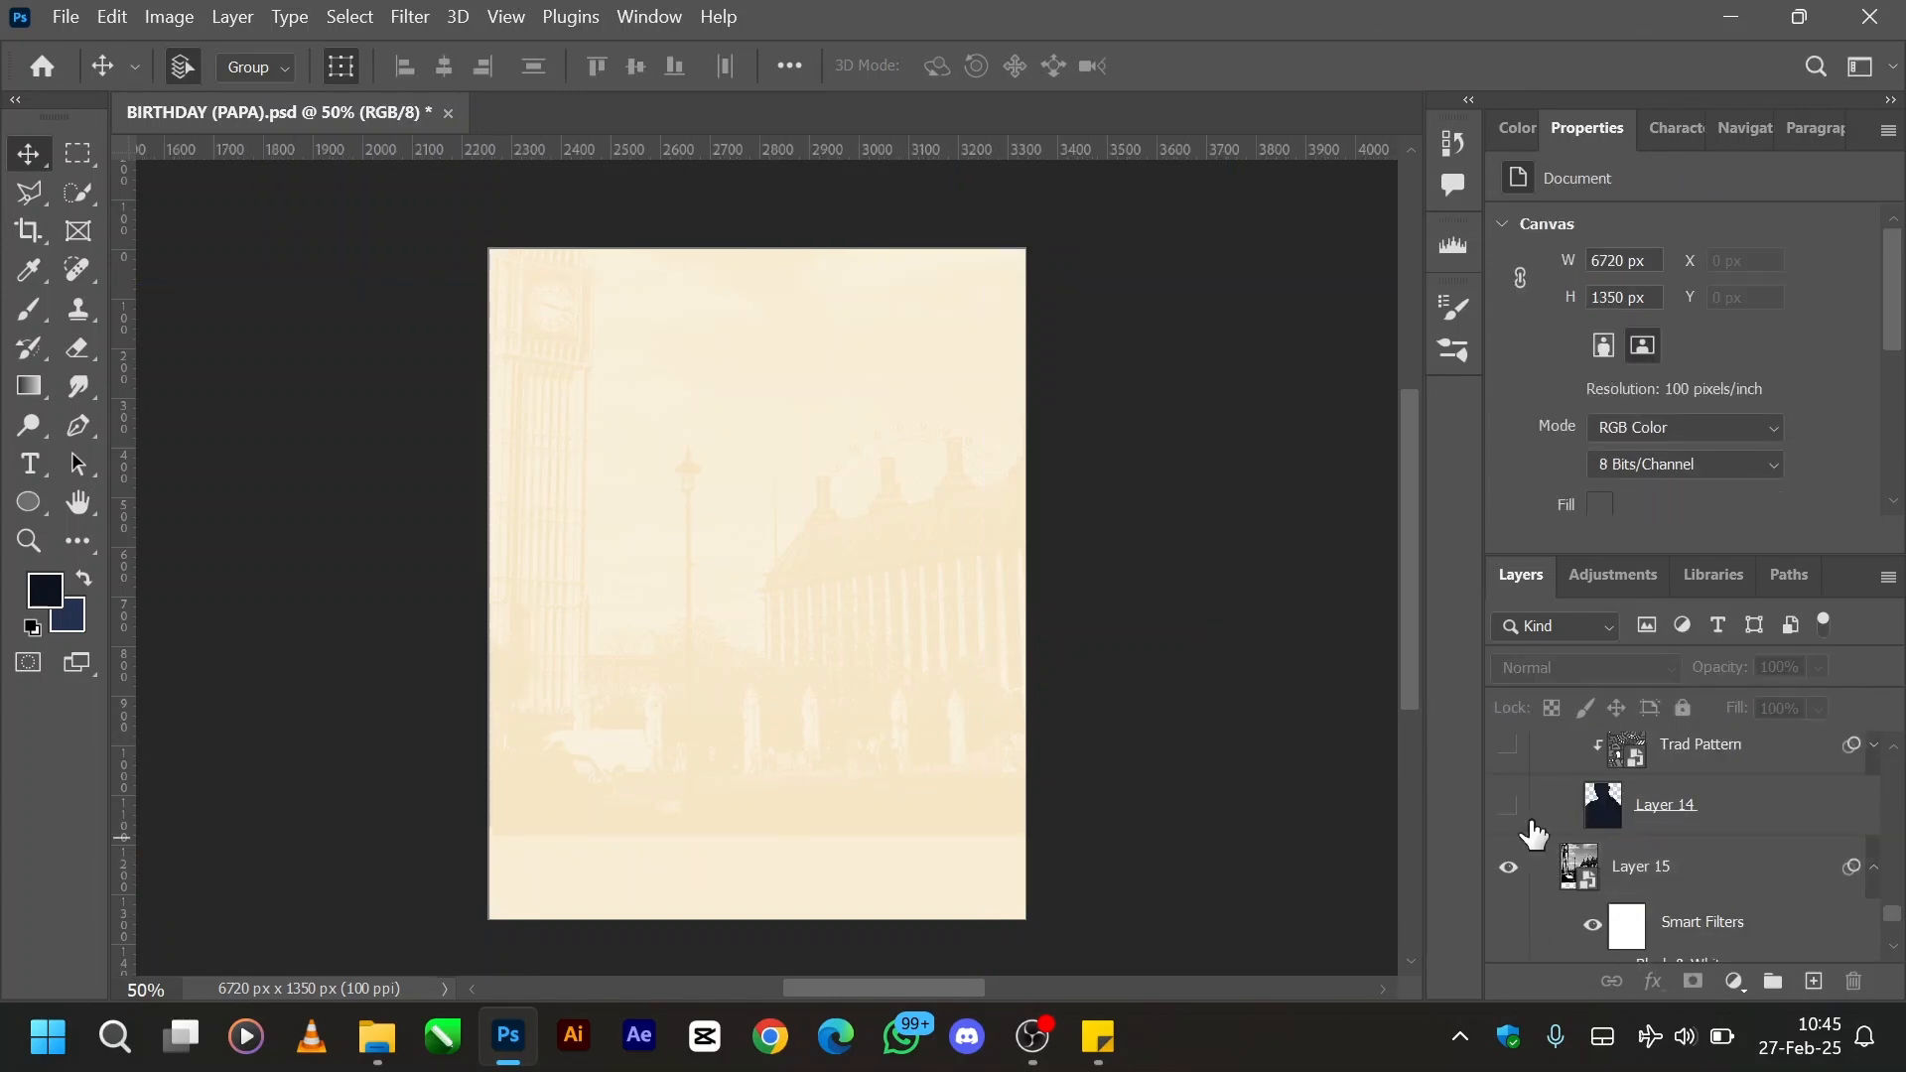
{"action": "left_click", "coordinate": [1665, 879]}
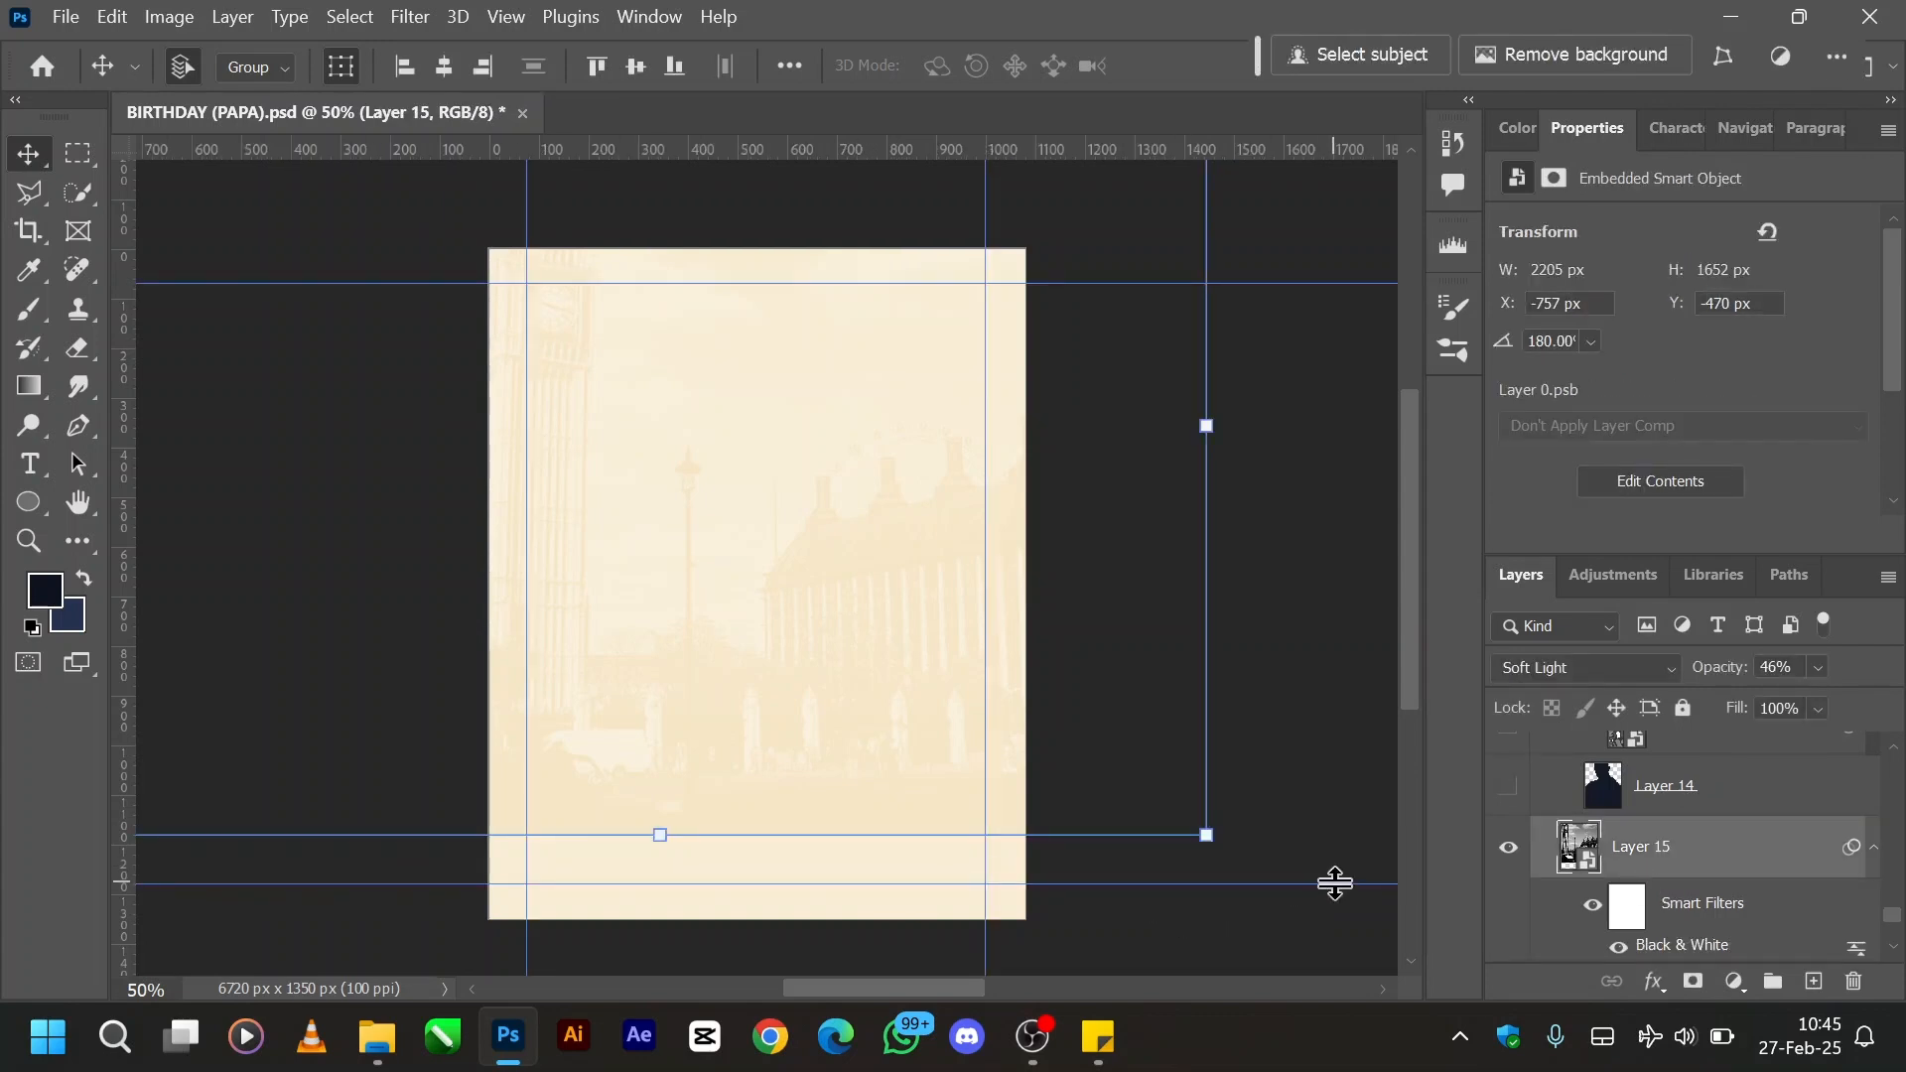
{"action": "left_click", "coordinate": [1321, 777]}
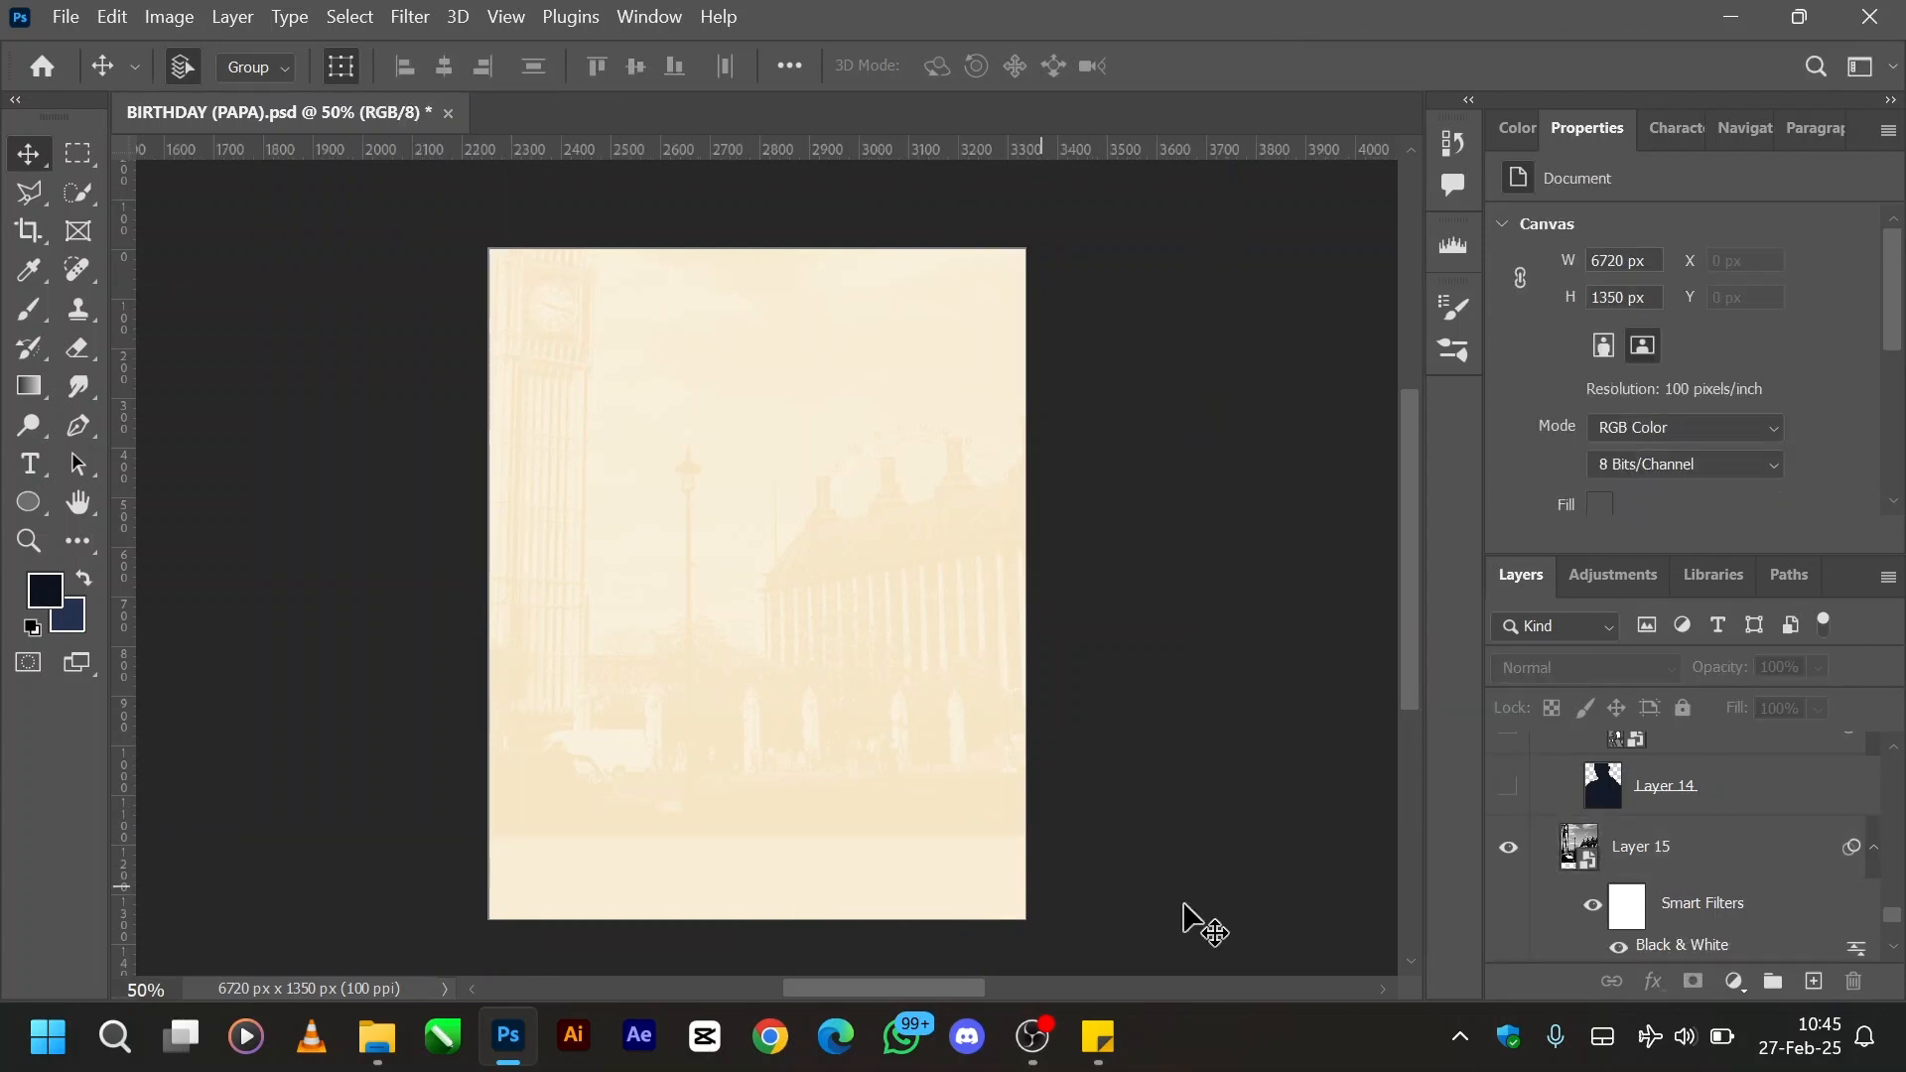
{"action": "left_click", "coordinate": [1708, 849]}
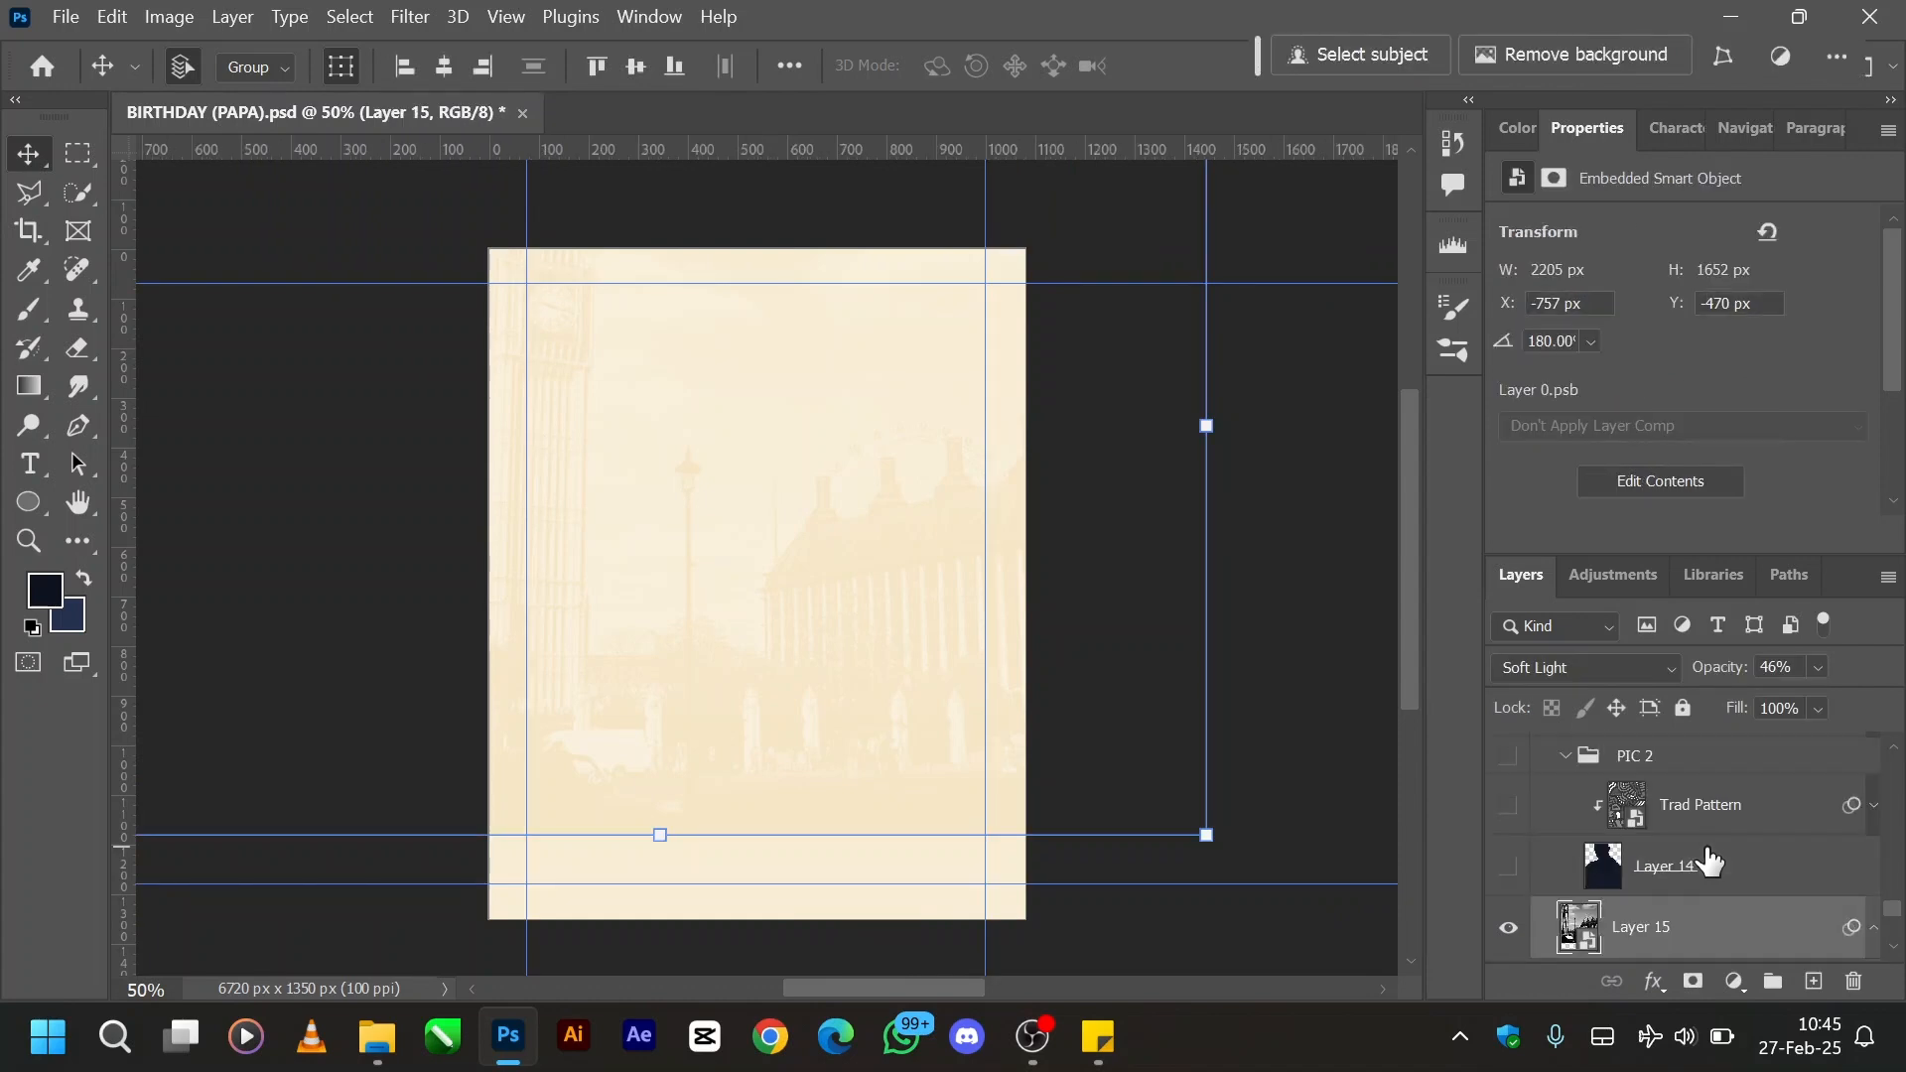
- Preview the Layer 14 silhouette, hide it again, and make the Layer 14 copy portrait visible
{"action": "left_click", "coordinate": [1509, 870]}
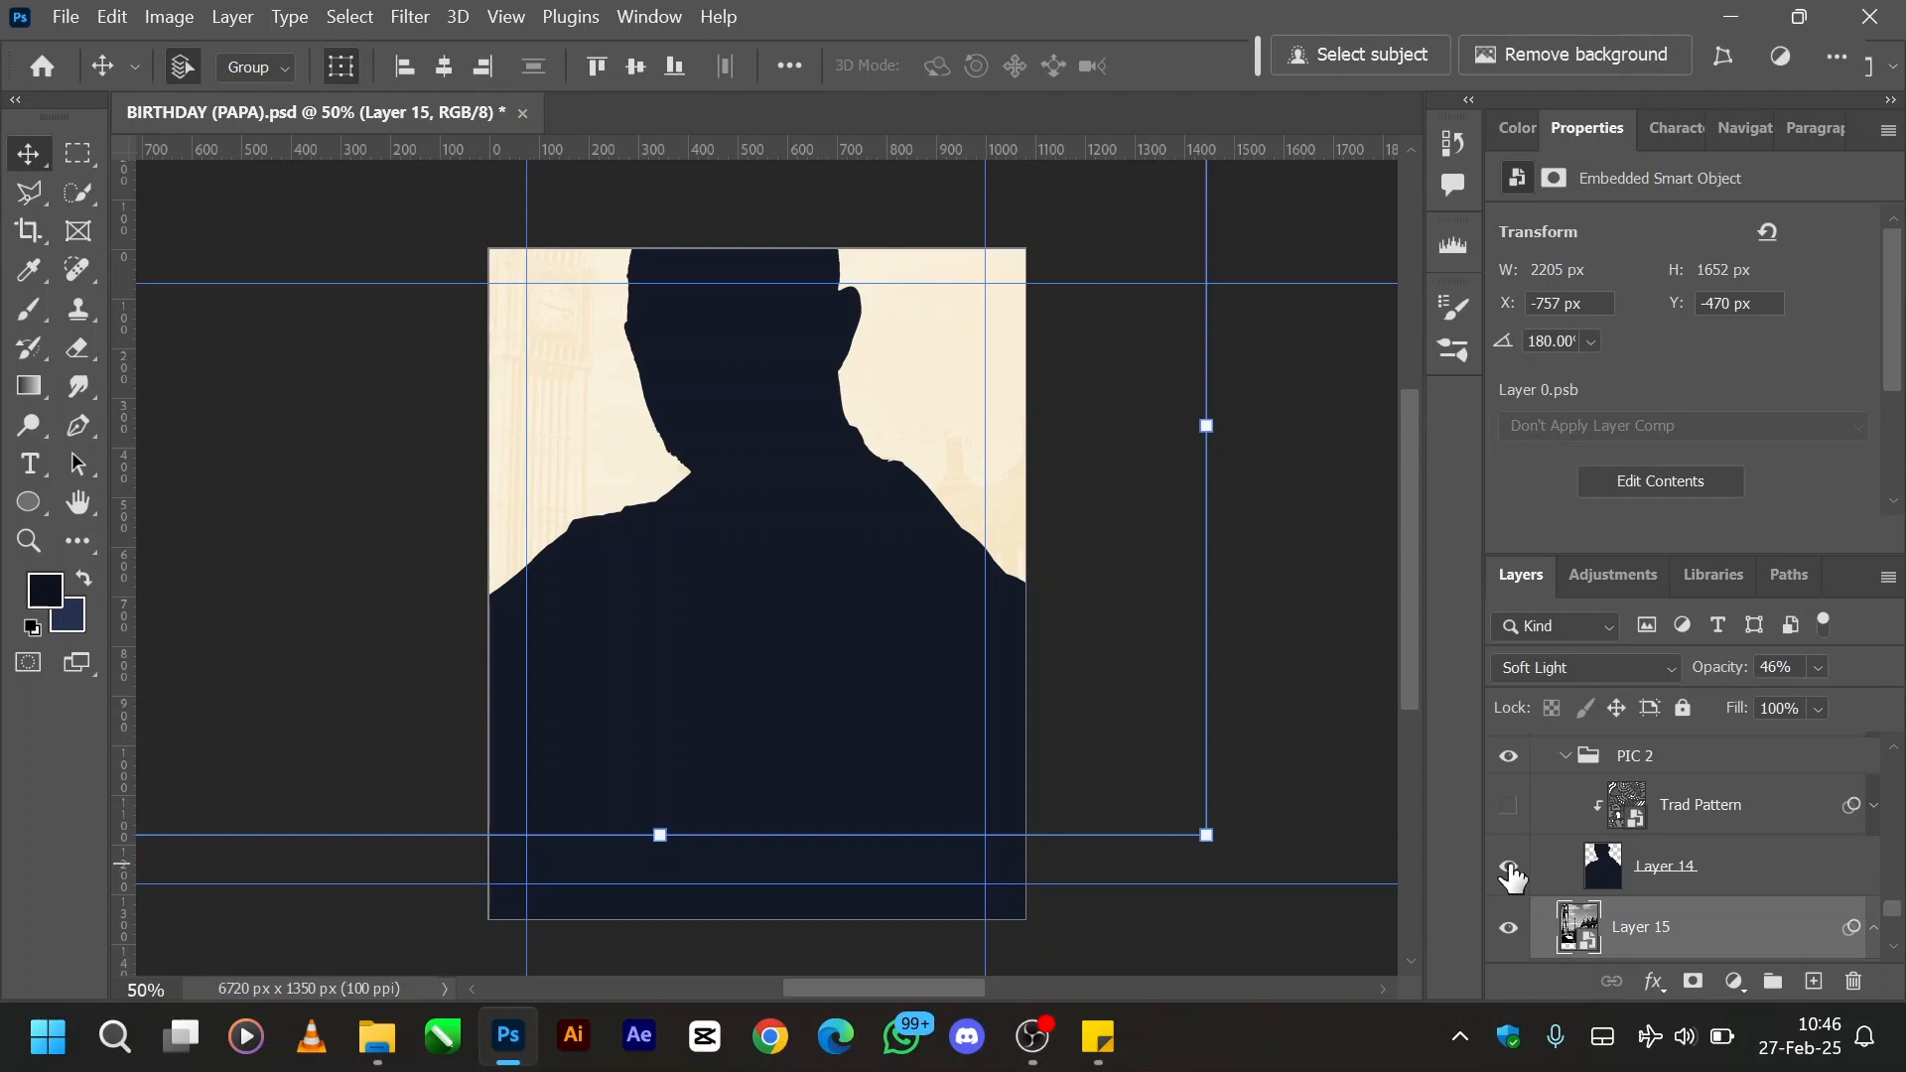
{"action": "left_click", "coordinate": [1508, 867]}
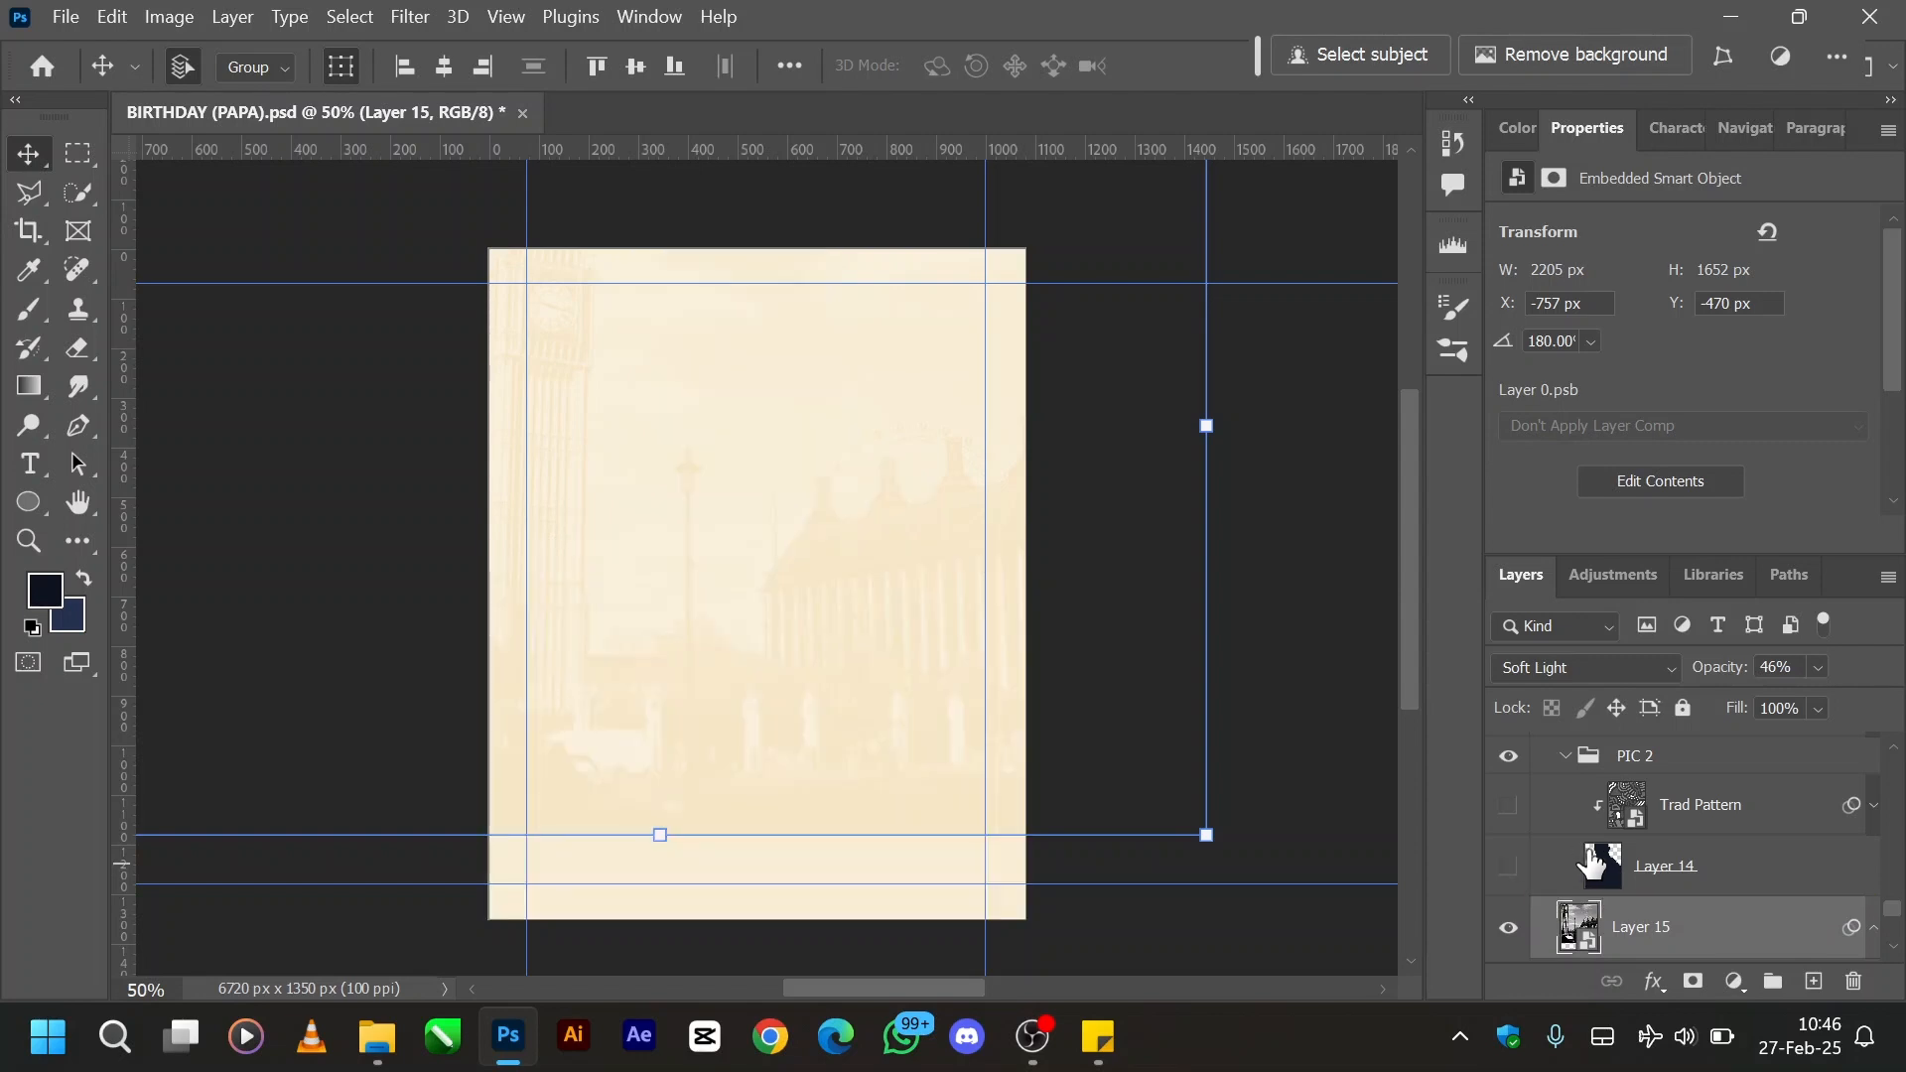
{"action": "scroll", "coordinate": [1593, 855], "scroll_direction": "up", "scroll_amount": 5}
{"action": "scroll", "coordinate": [1591, 864], "scroll_direction": "up", "scroll_amount": 3}
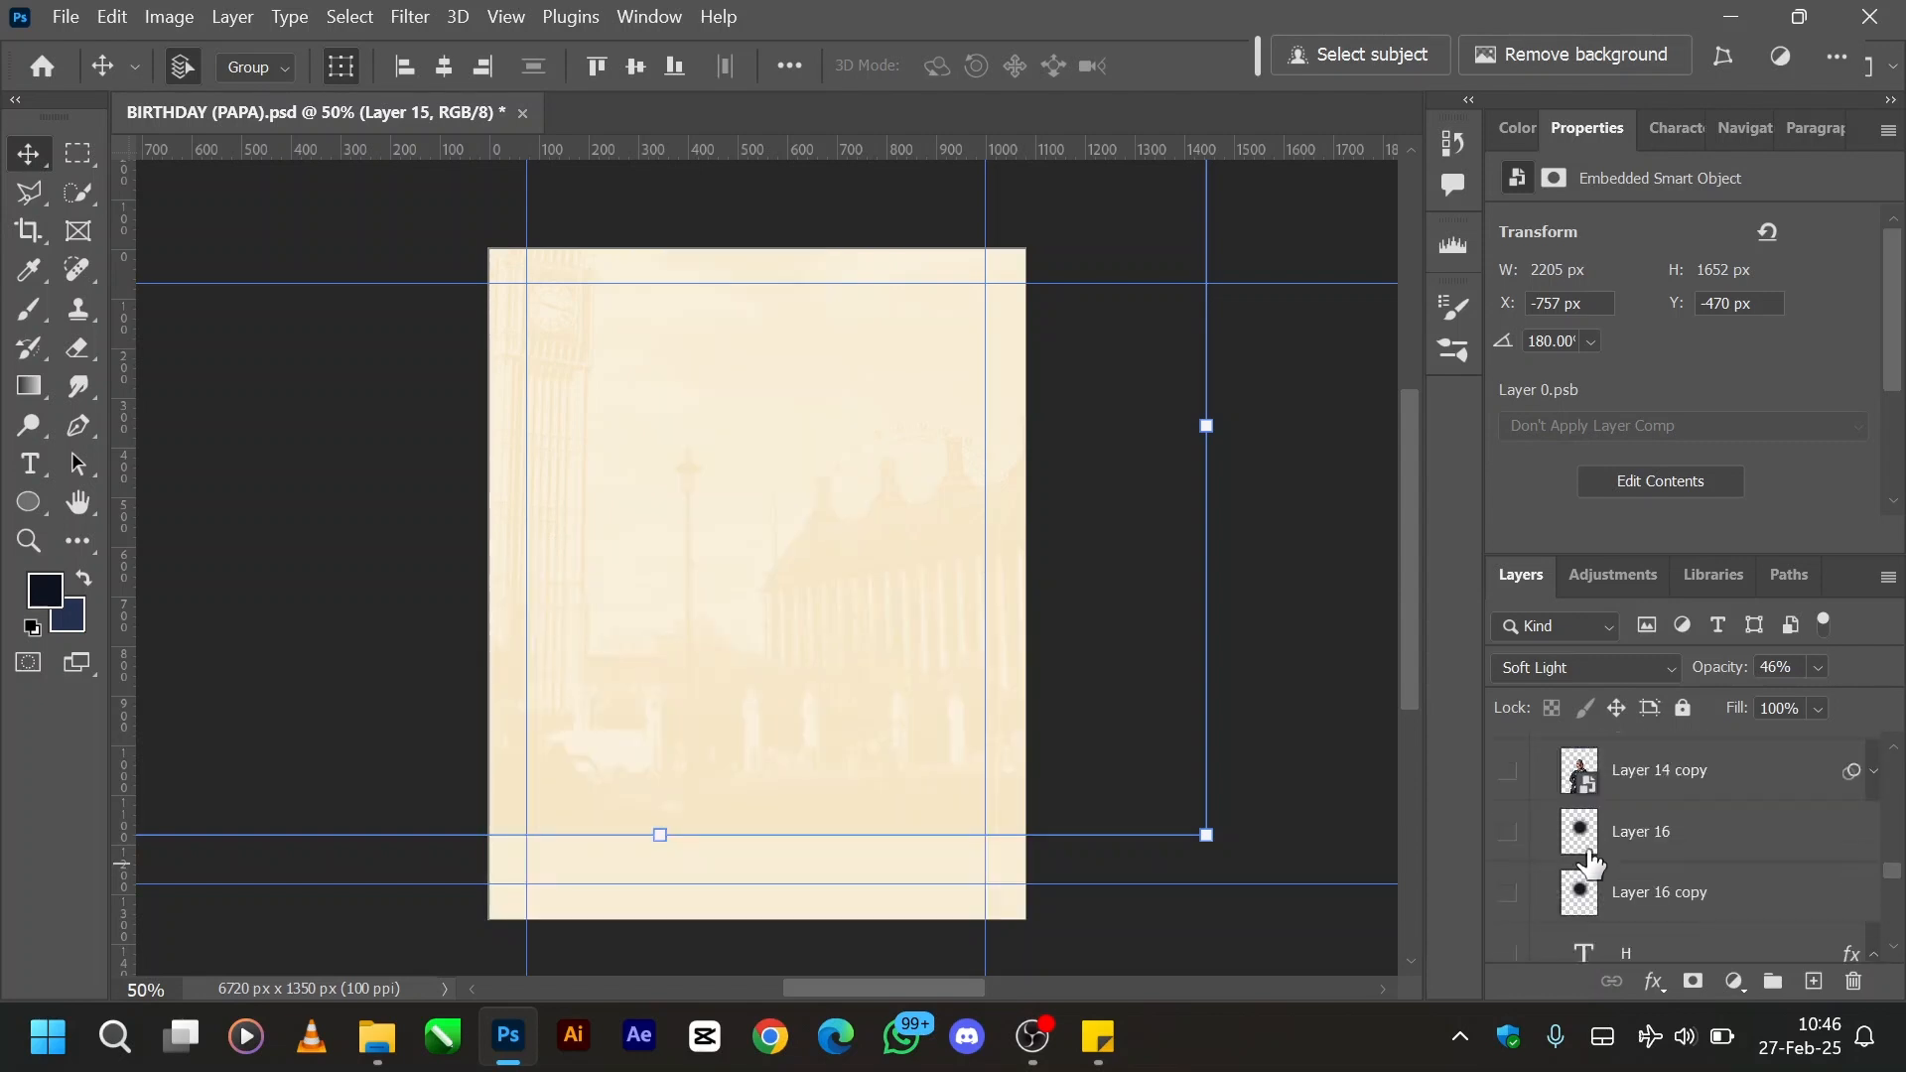
{"action": "scroll", "coordinate": [1591, 863], "scroll_direction": "up", "scroll_amount": 2}
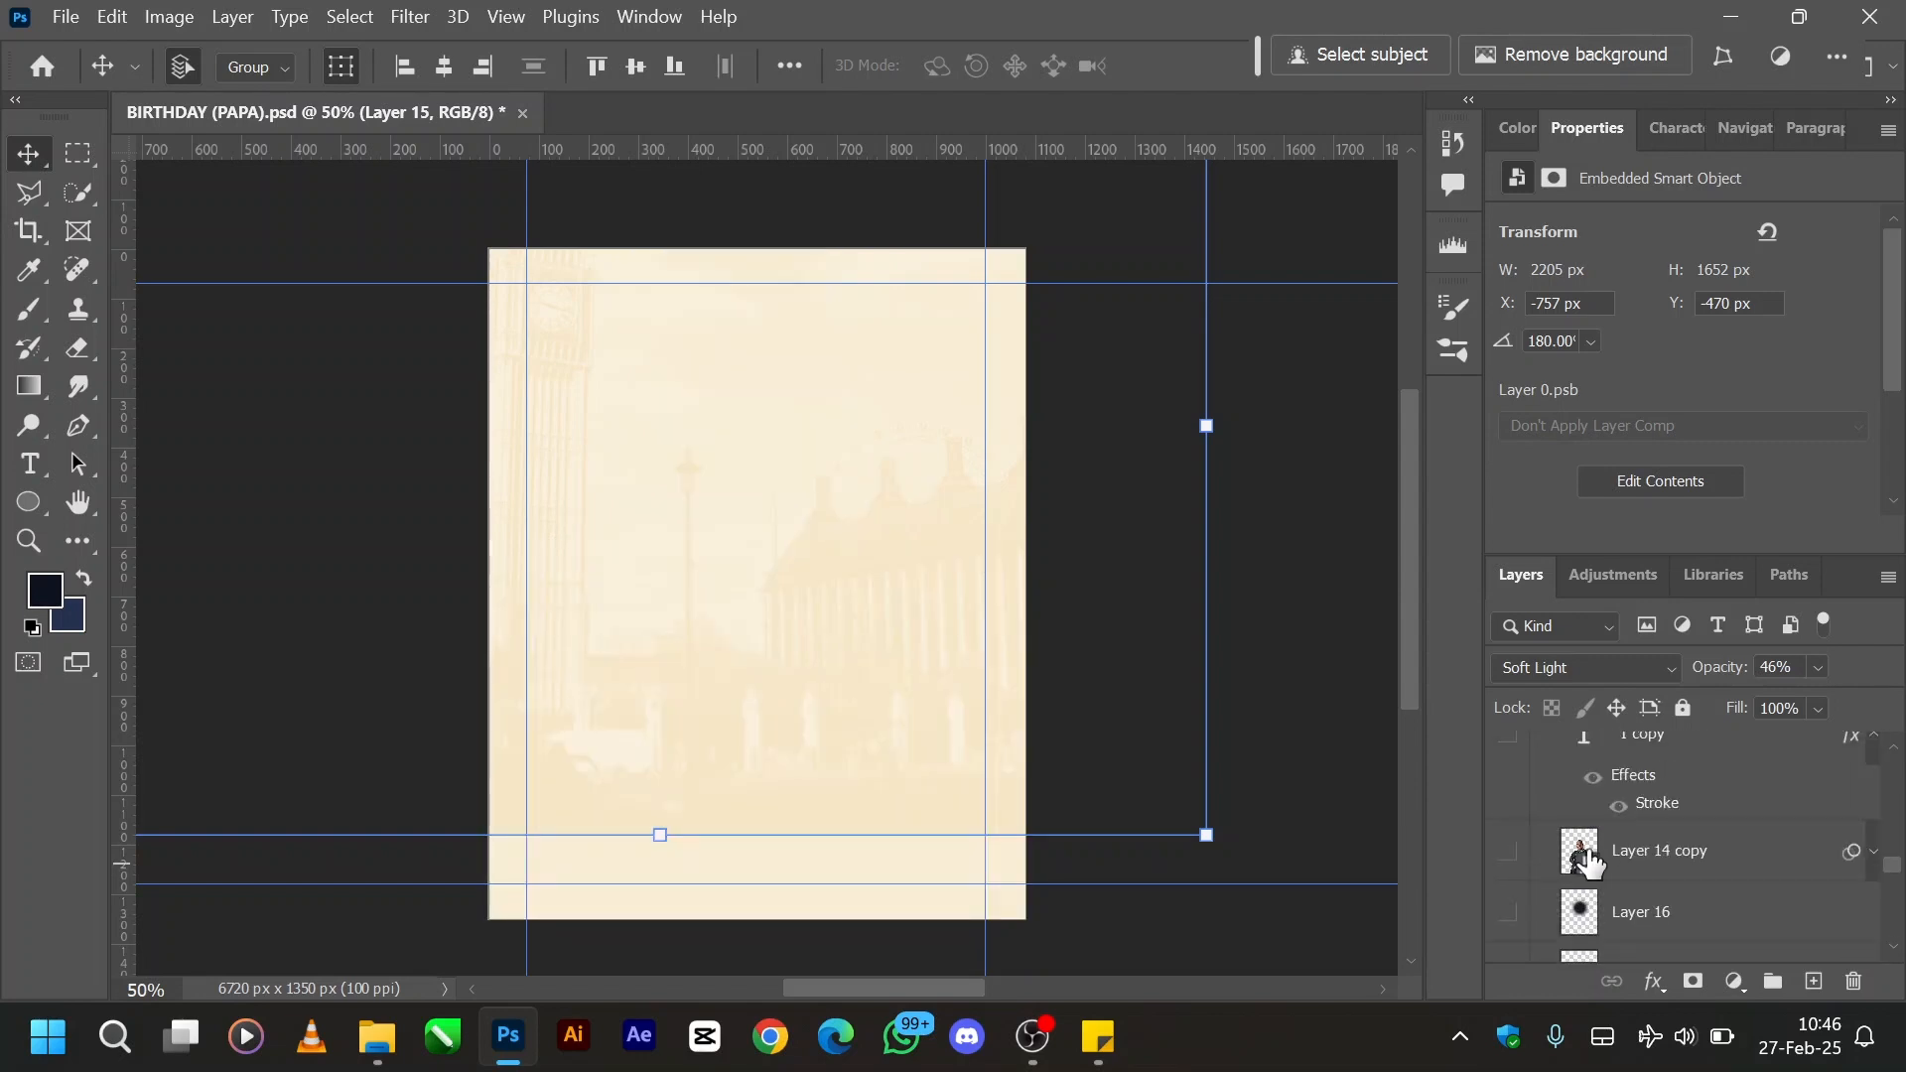
{"action": "left_click", "coordinate": [1510, 855]}
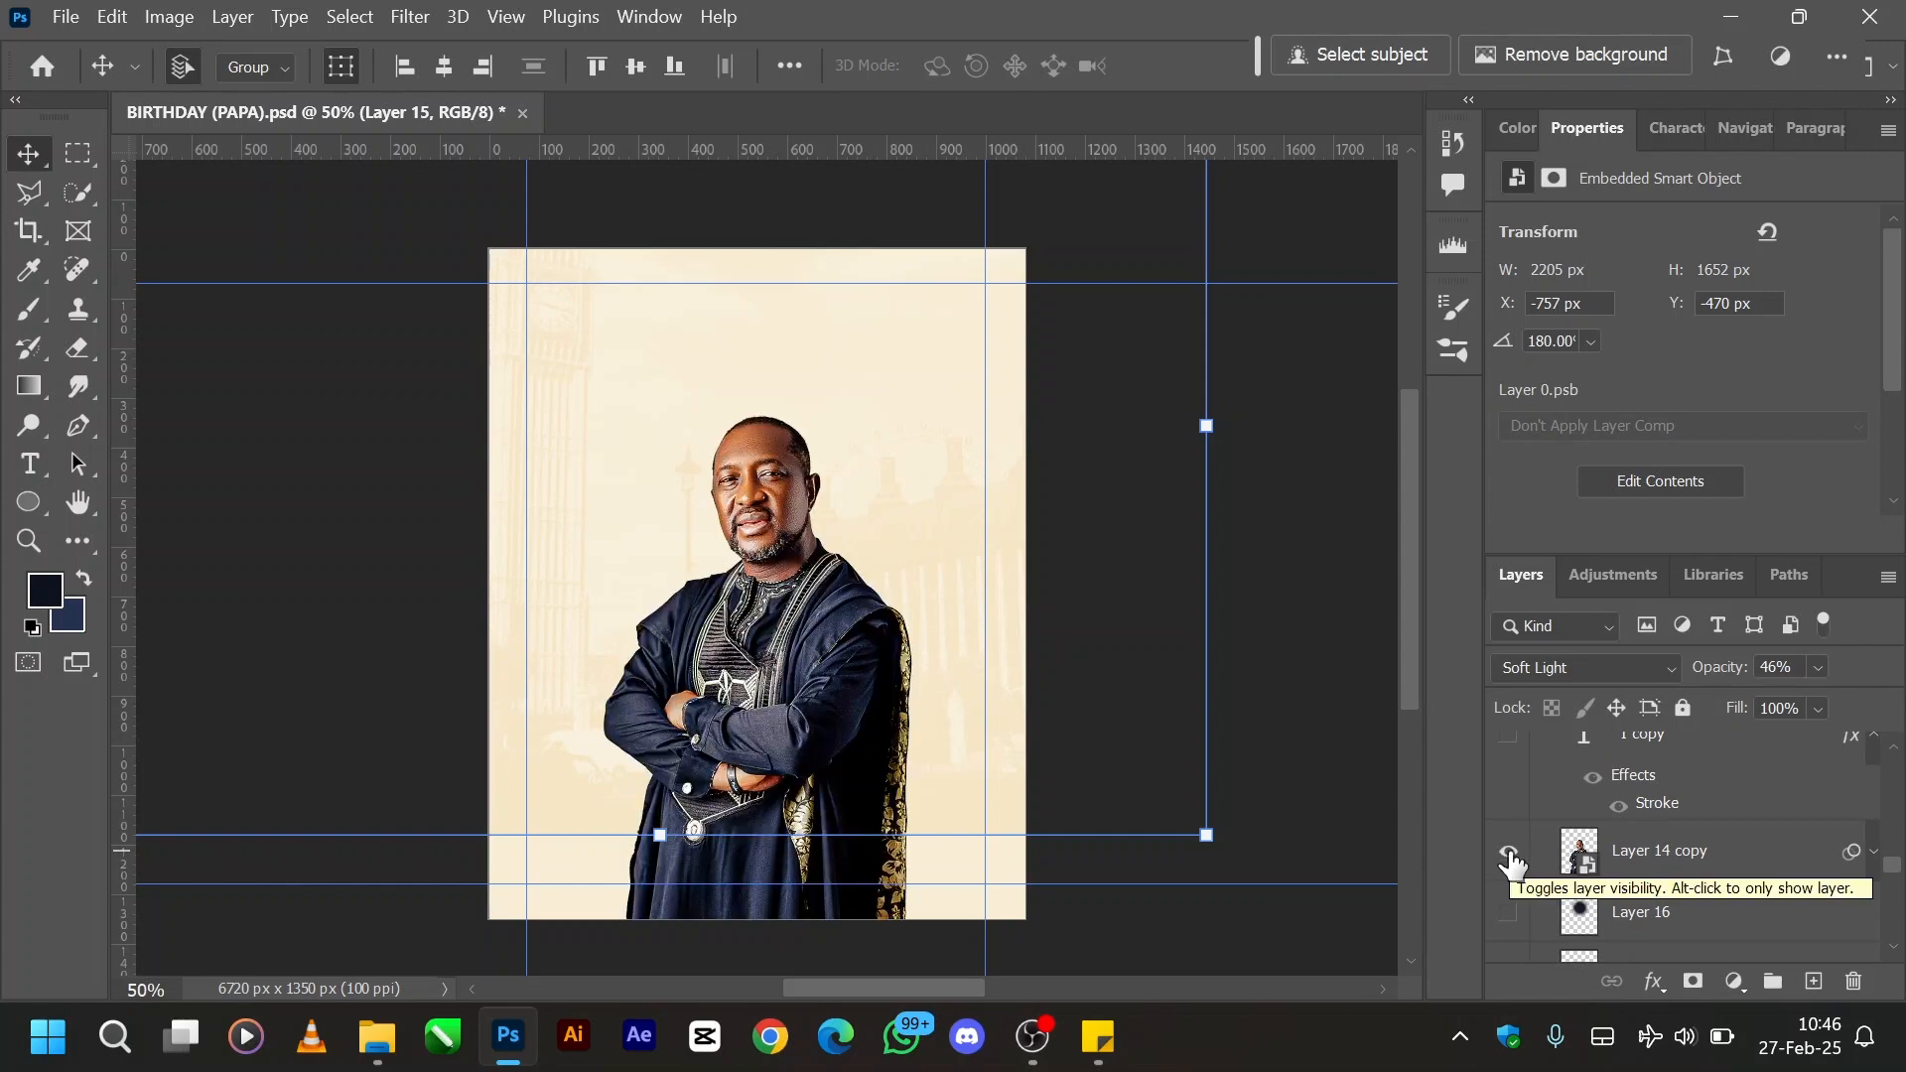
{"action": "scroll", "coordinate": [1511, 863], "scroll_direction": "down", "scroll_amount": 1}
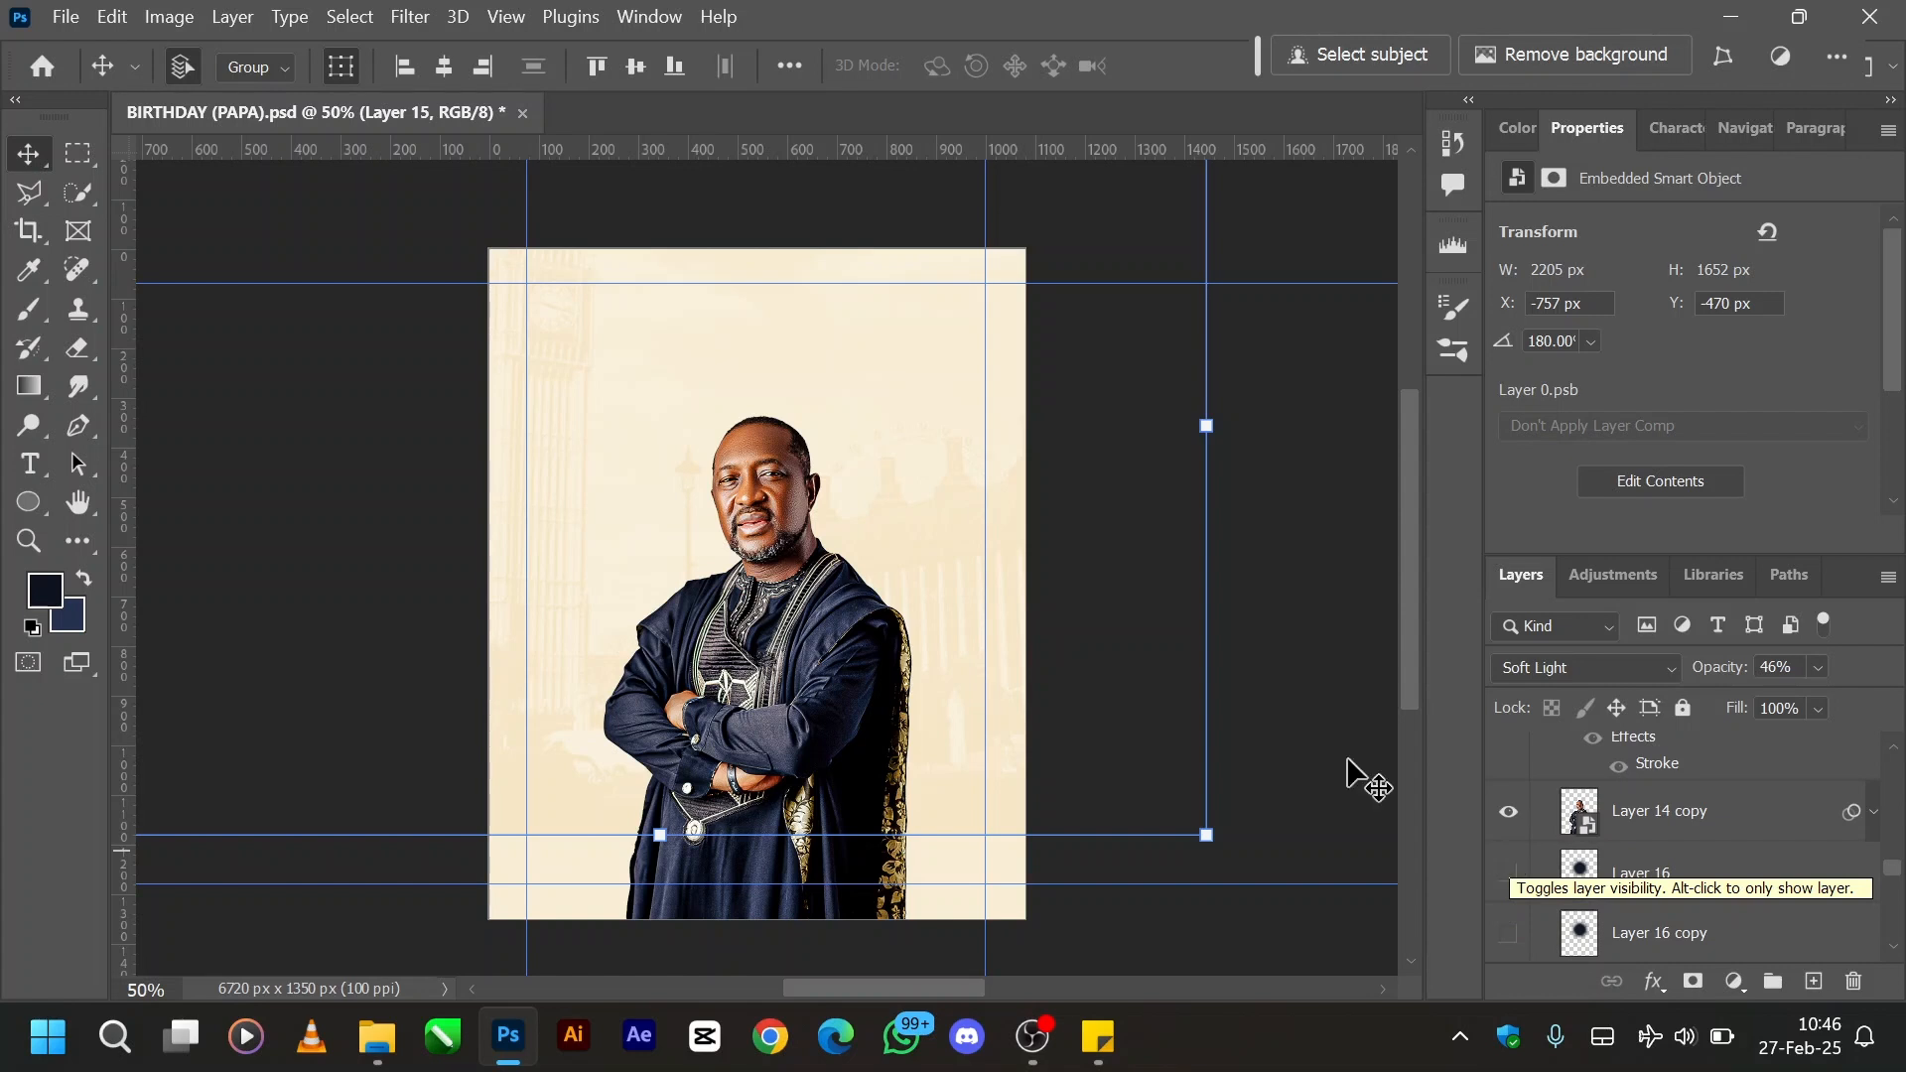
- Enlarge the Layer 14 copy portrait to about 38.87% scale and position it to fill the artboard's width
{"action": "left_click", "coordinate": [809, 582]}
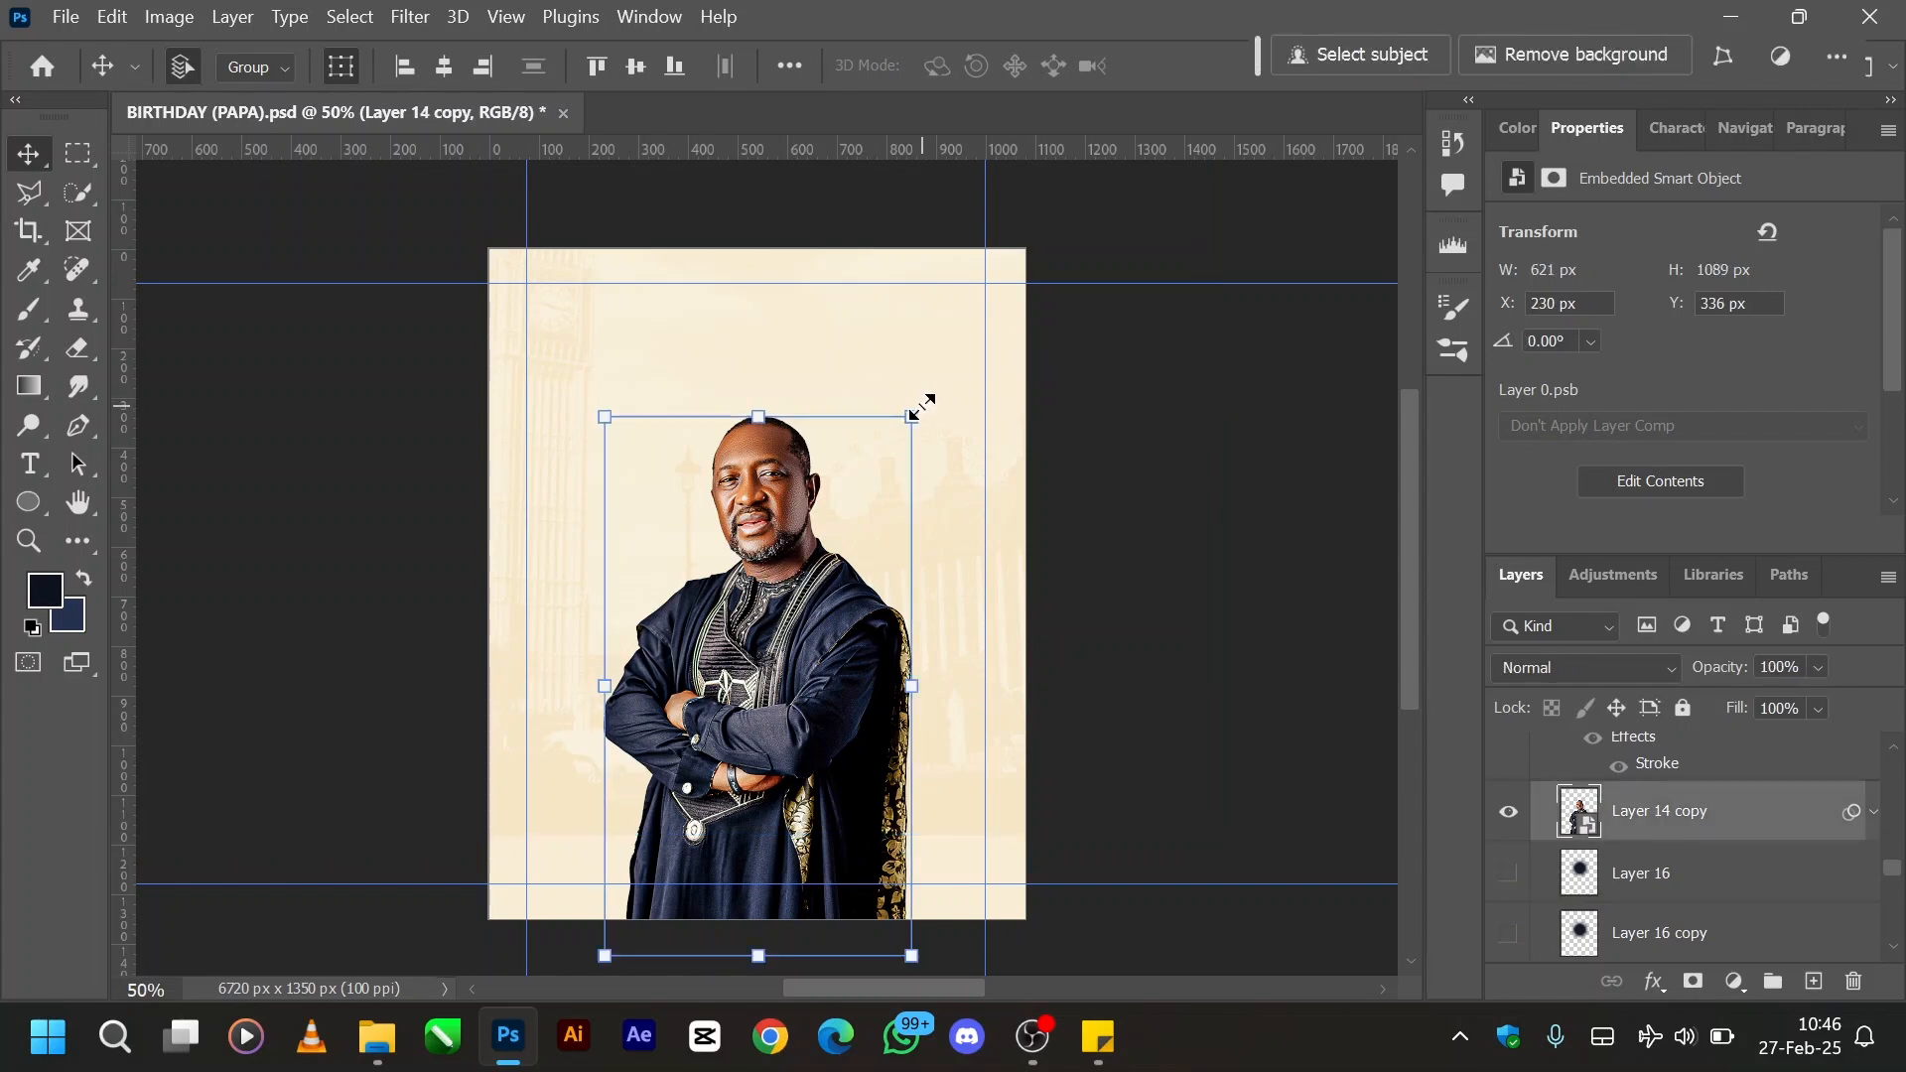
{"action": "left_click", "coordinate": [912, 417]}
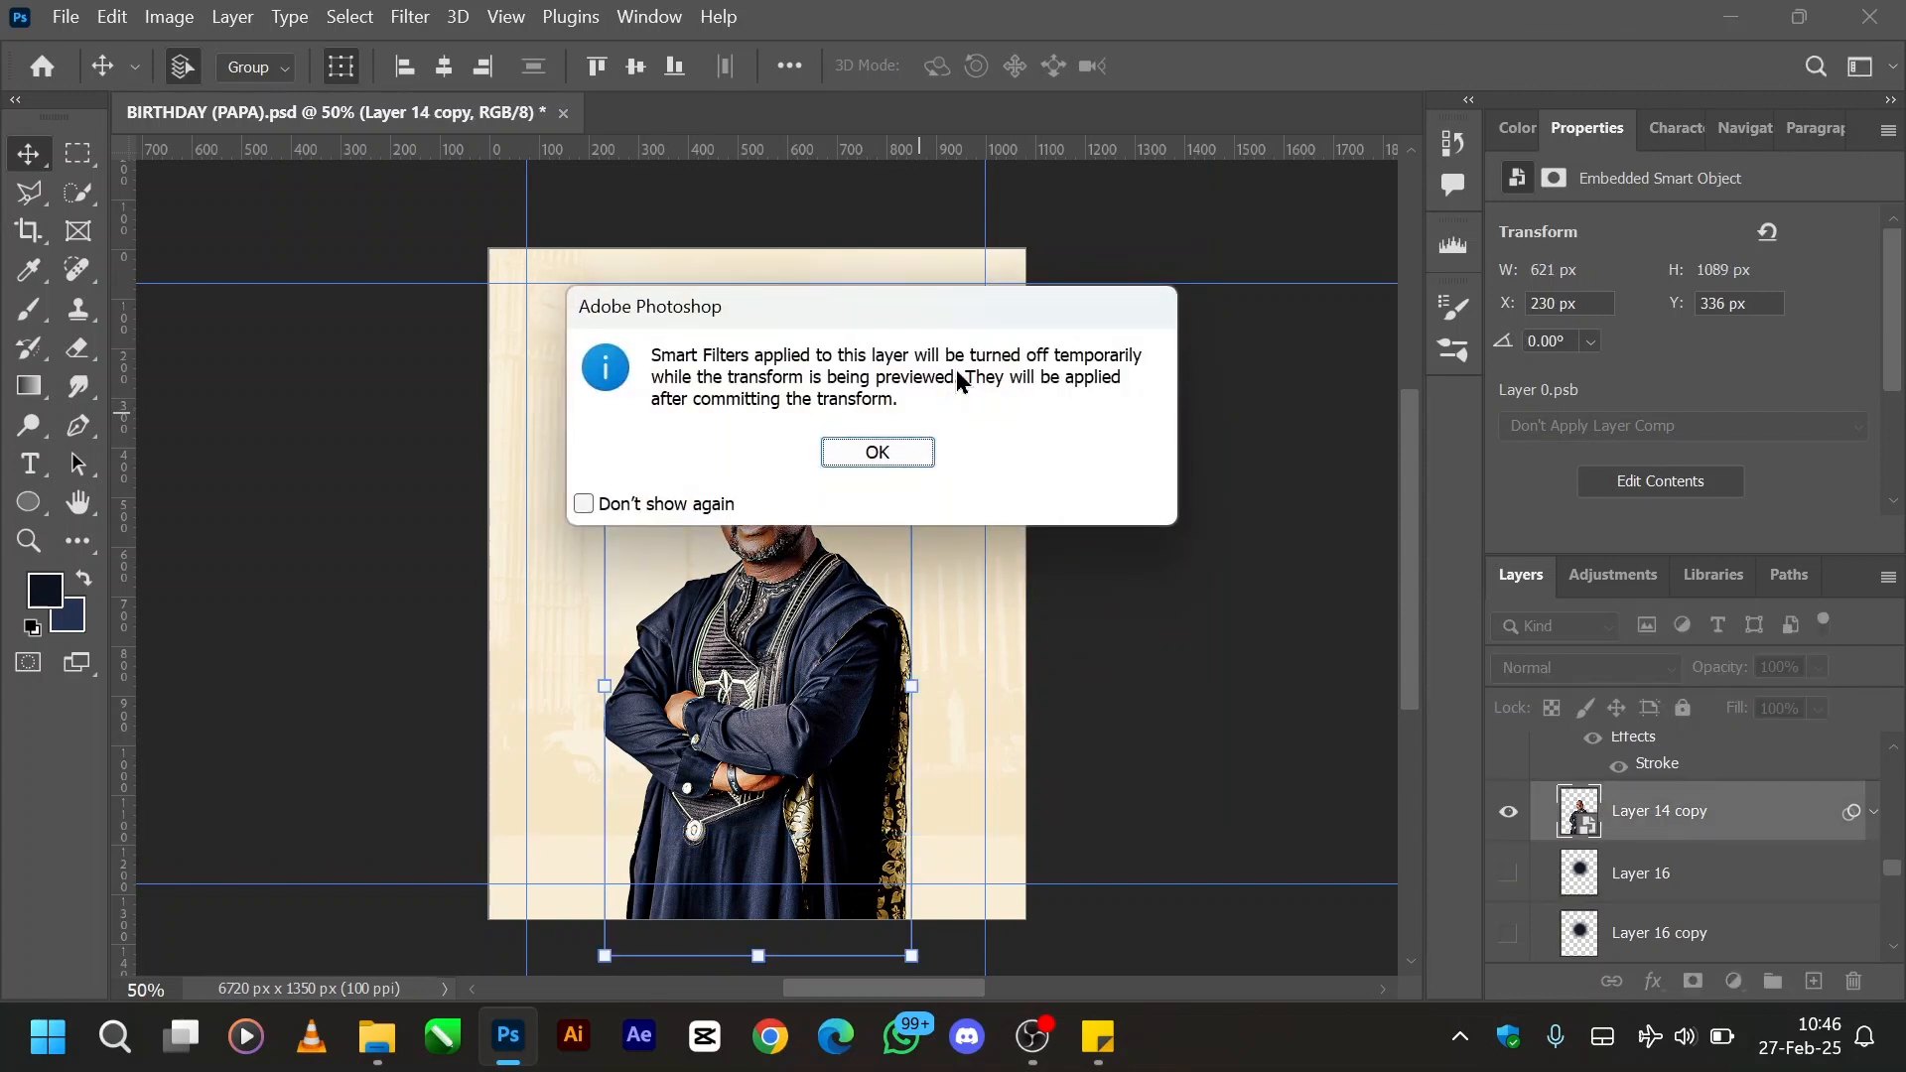
{"action": "key", "text": "Return"}
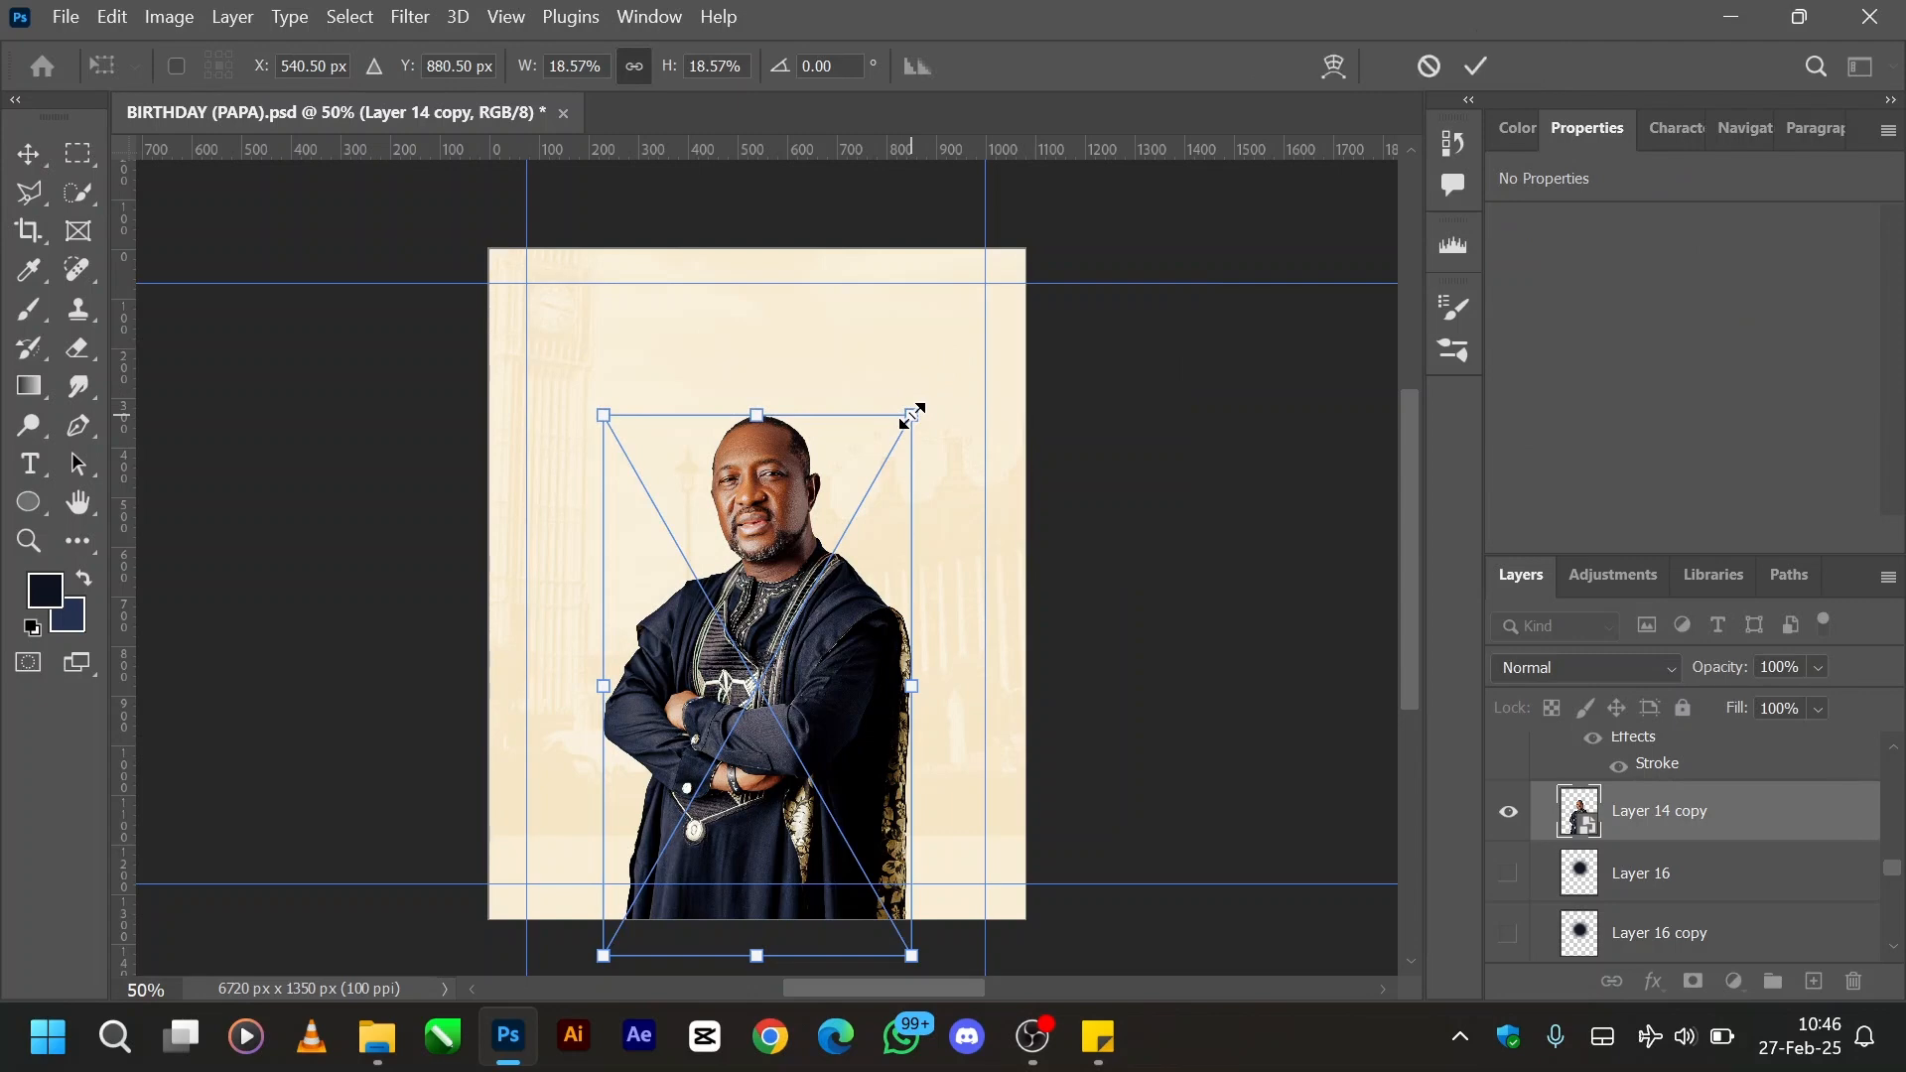
{"action": "left_click_drag", "start_coordinate": [911, 415], "coordinate": [1146, 211]}
{"action": "left_click_drag", "start_coordinate": [821, 396], "coordinate": [802, 501]}
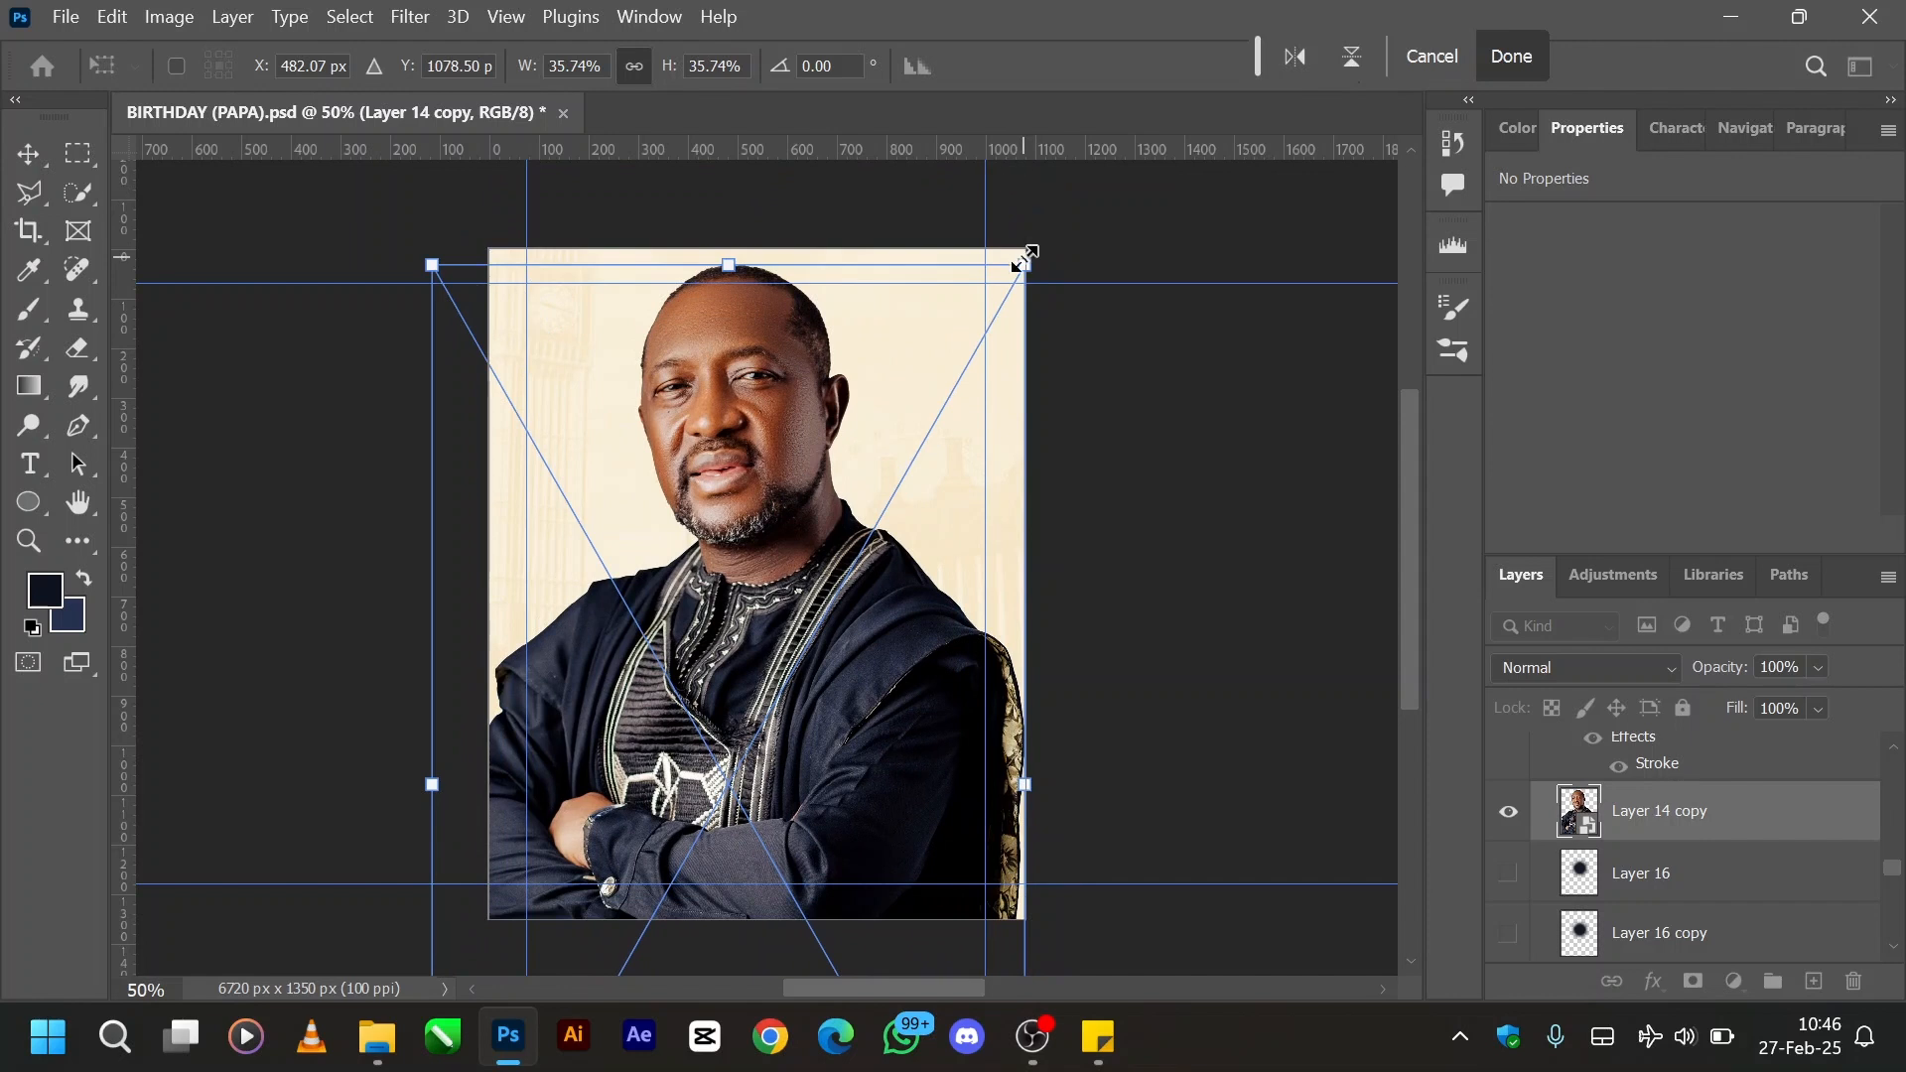
{"action": "left_click_drag", "start_coordinate": [1026, 251], "coordinate": [1060, 217]}
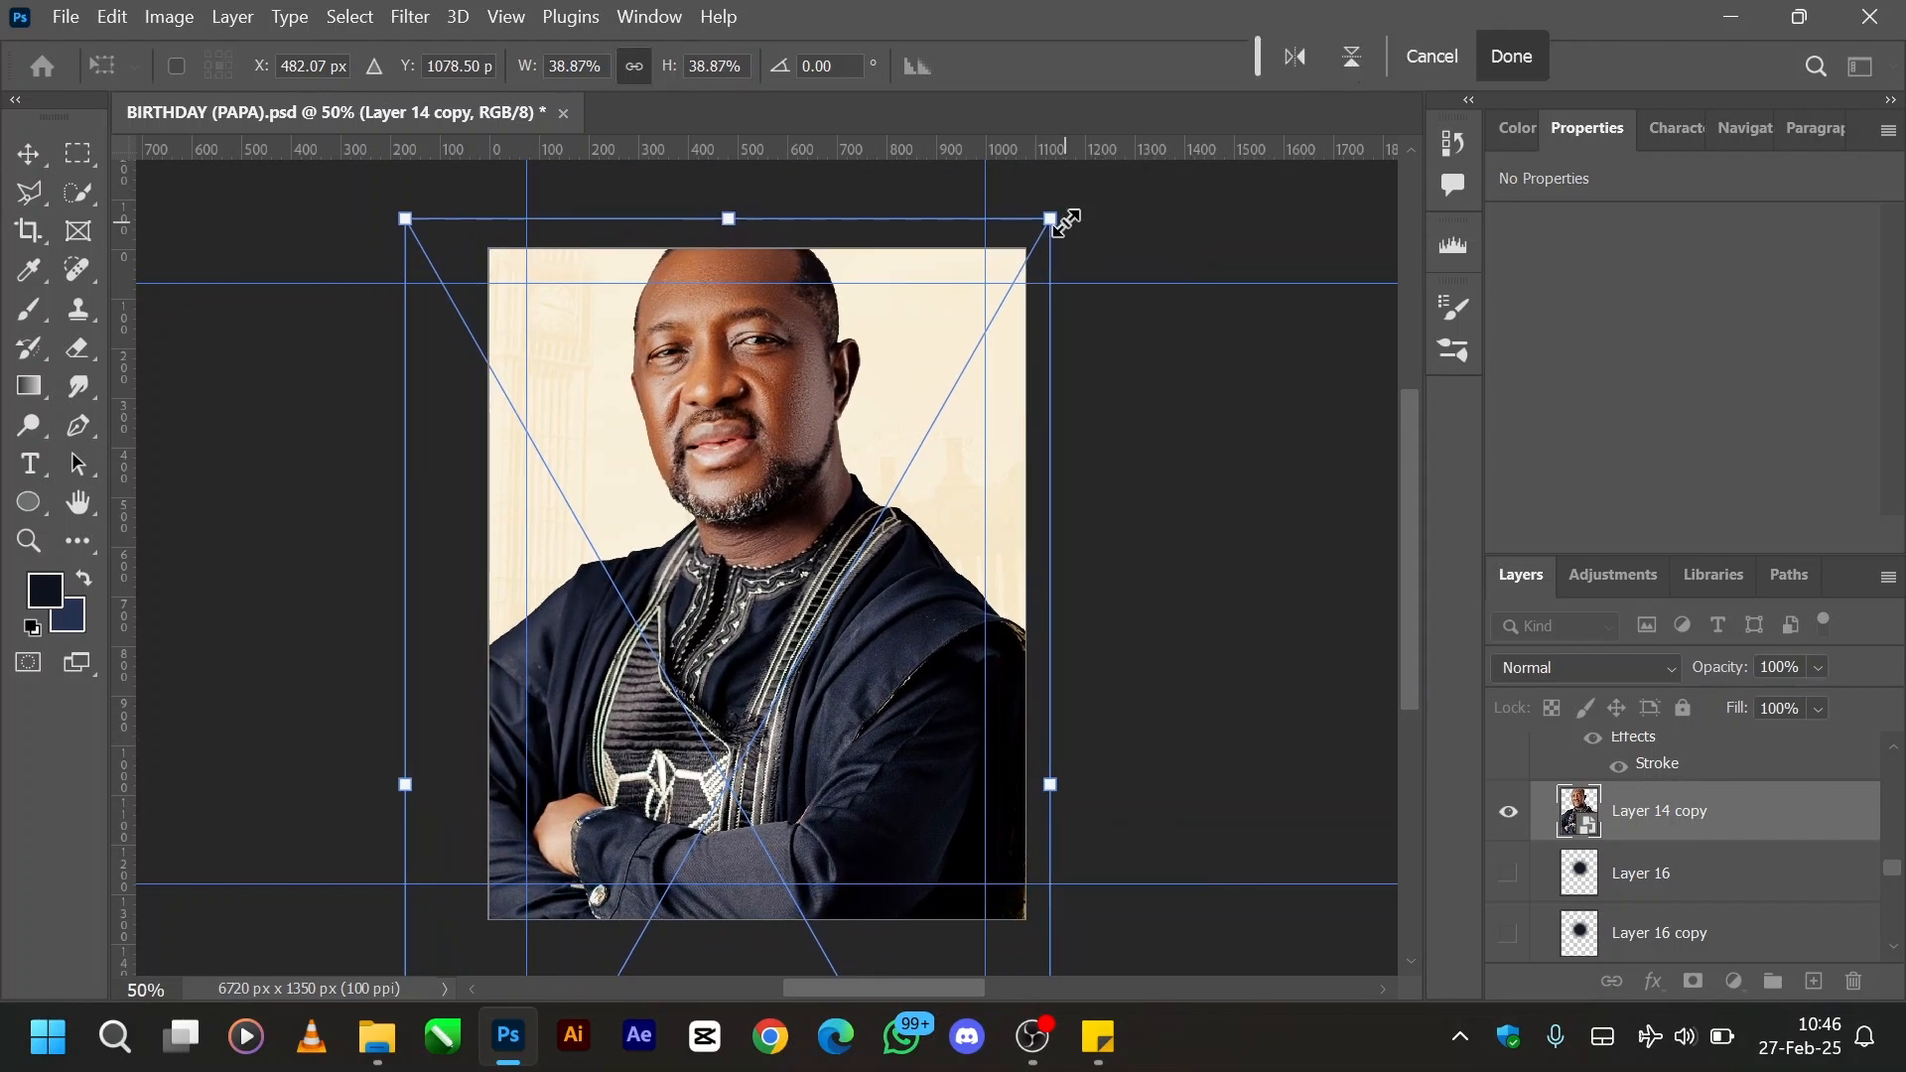
{"action": "left_click_drag", "start_coordinate": [761, 506], "coordinate": [769, 506]}
{"action": "key", "text": "Return"}
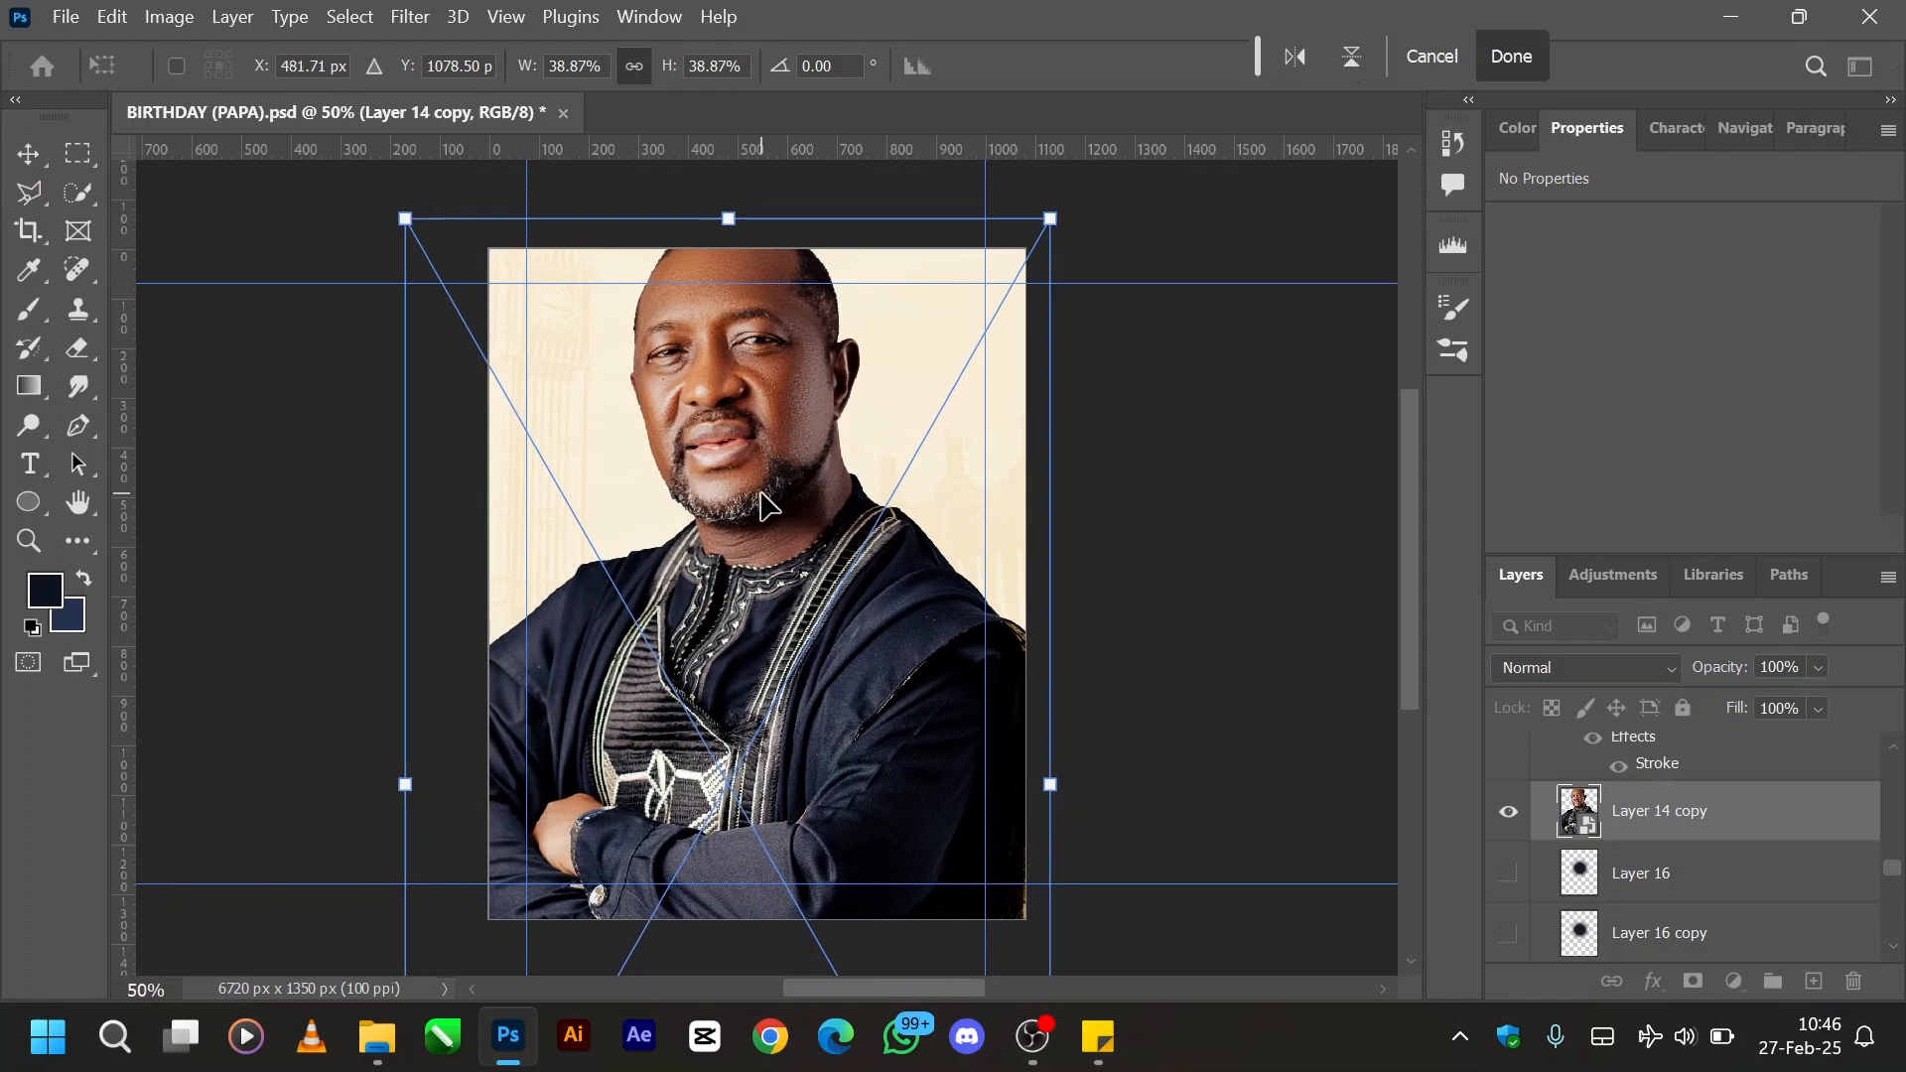
{"action": "key", "text": "ctrl+t"}
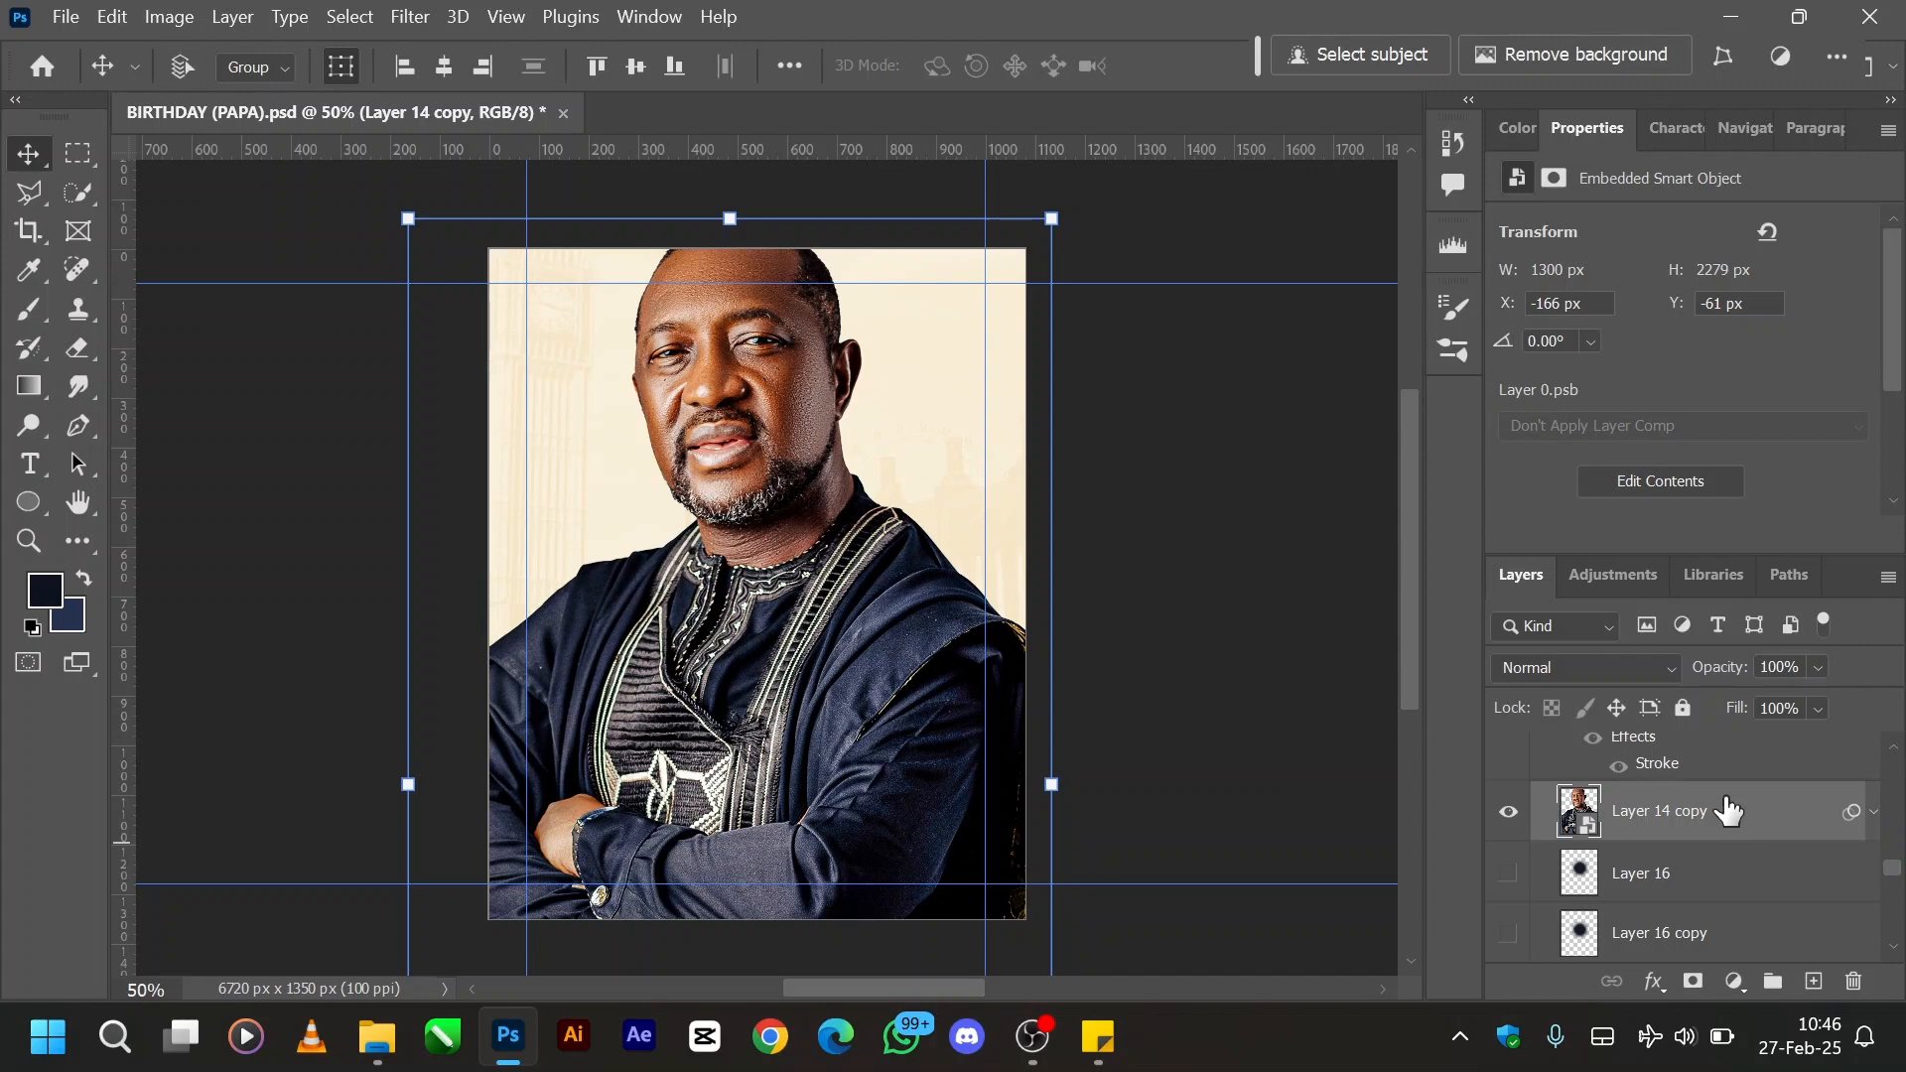
{"action": "key", "text": "ctrl"}
{"action": "key", "text": "super"}
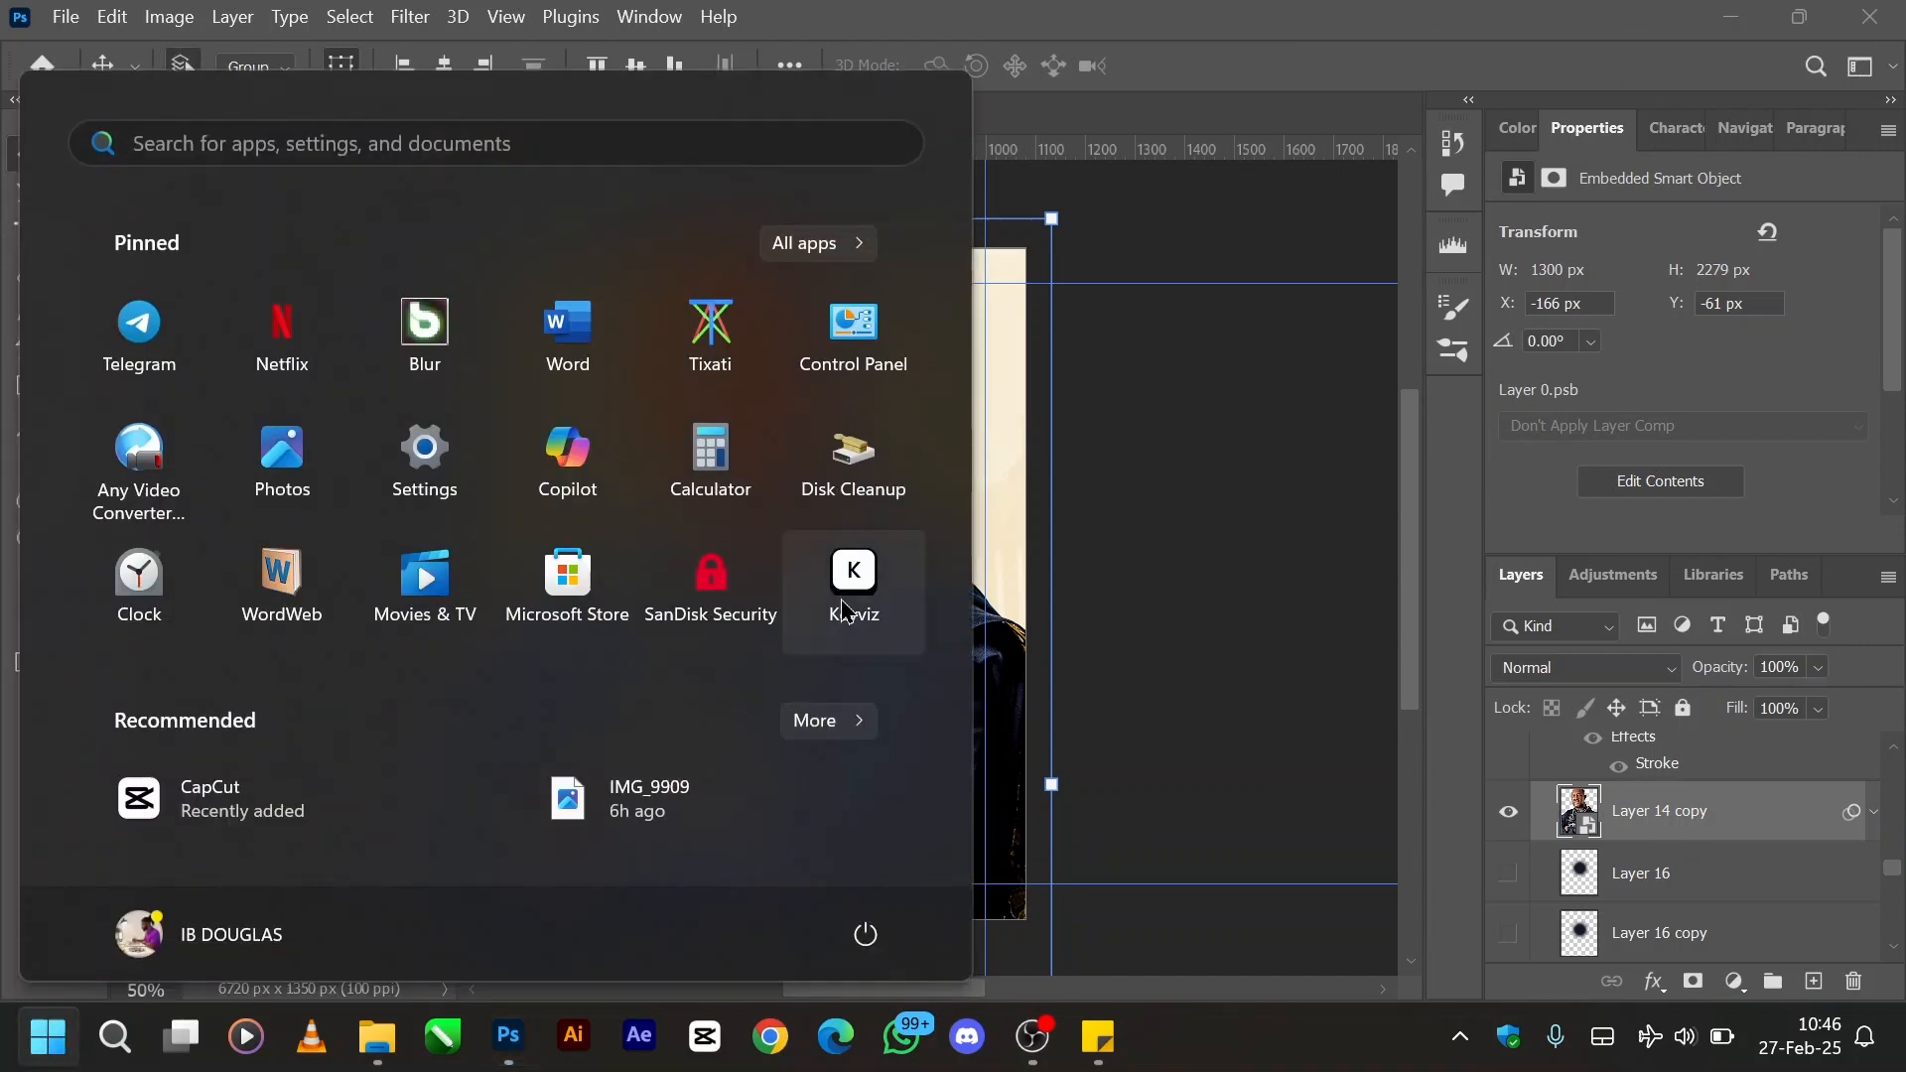
{"action": "key", "text": "super"}
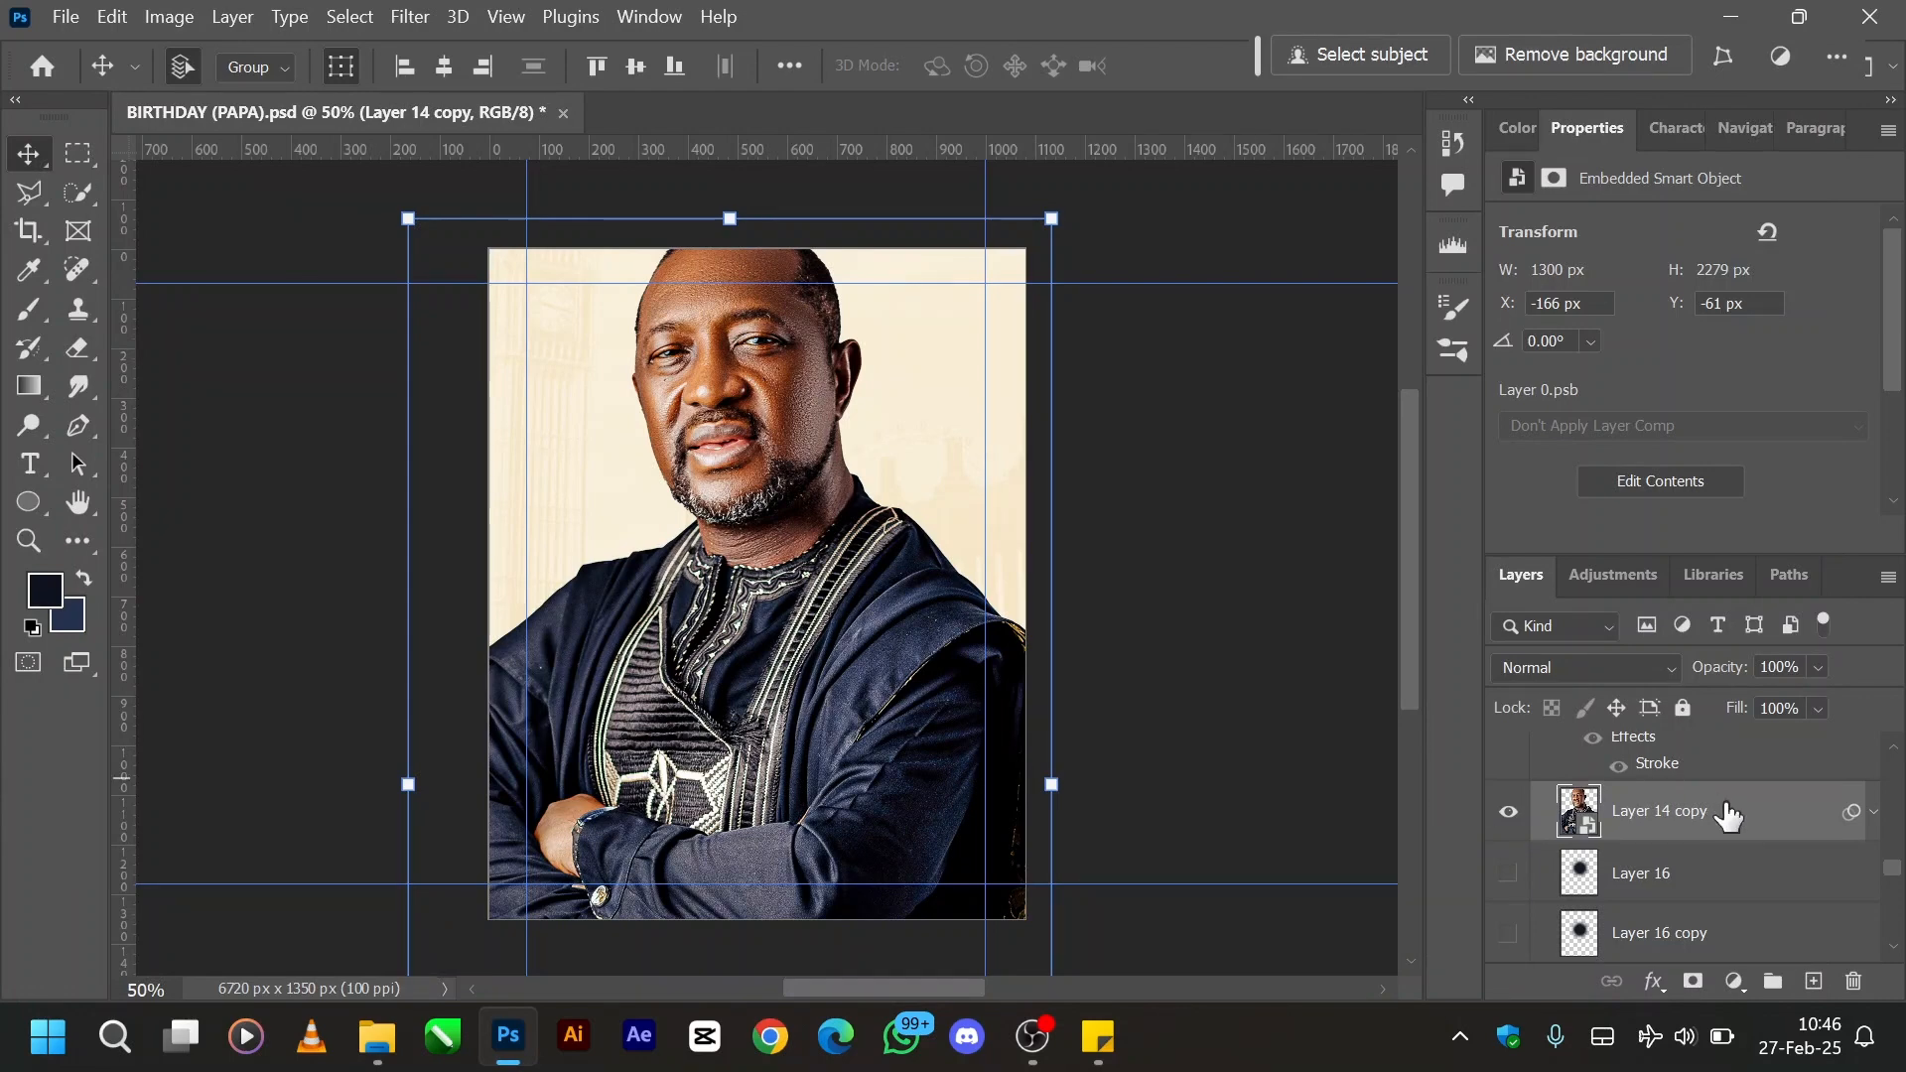
- Add a Color Overlay effect to the Layer 14 copy portrait
{"action": "right_click", "coordinate": [1752, 830]}
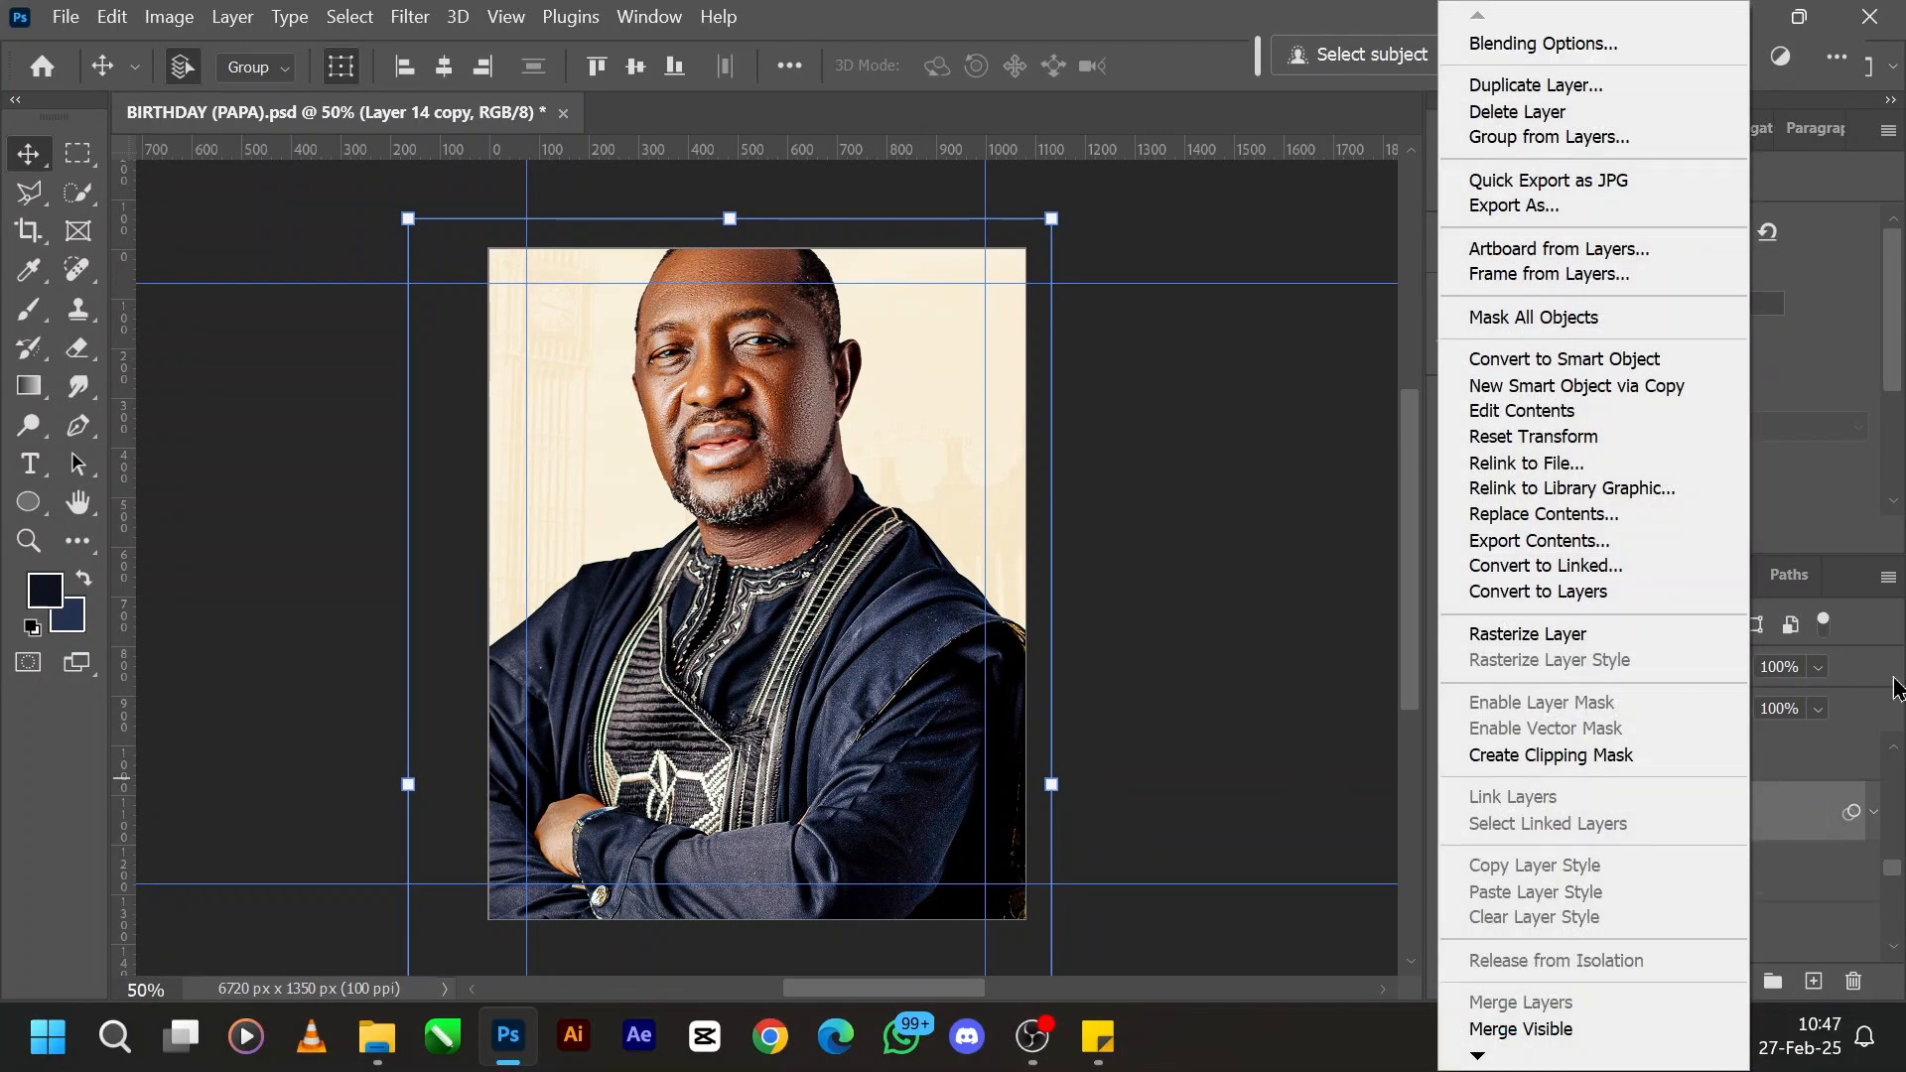
{"action": "left_click", "coordinate": [1799, 812]}
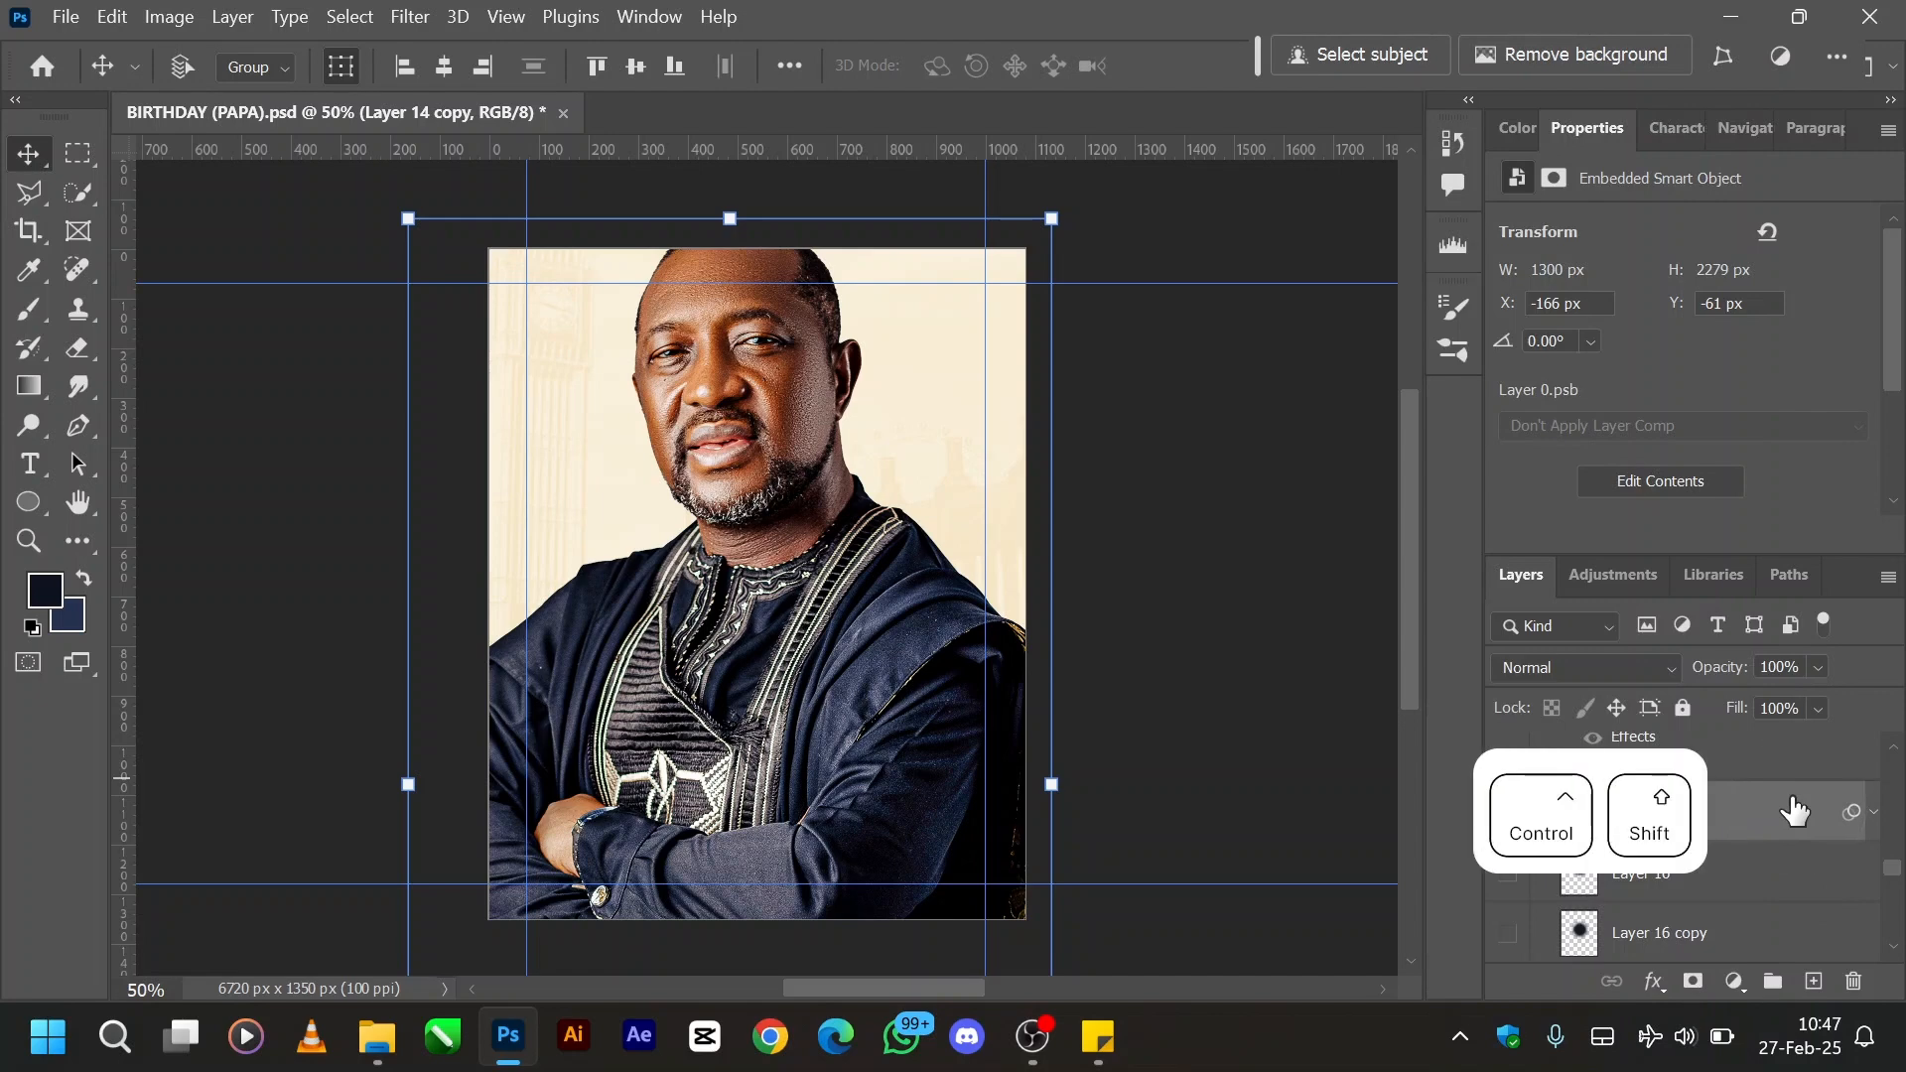
{"action": "key", "text": "ctrl+shift+alt+bracketleft"}
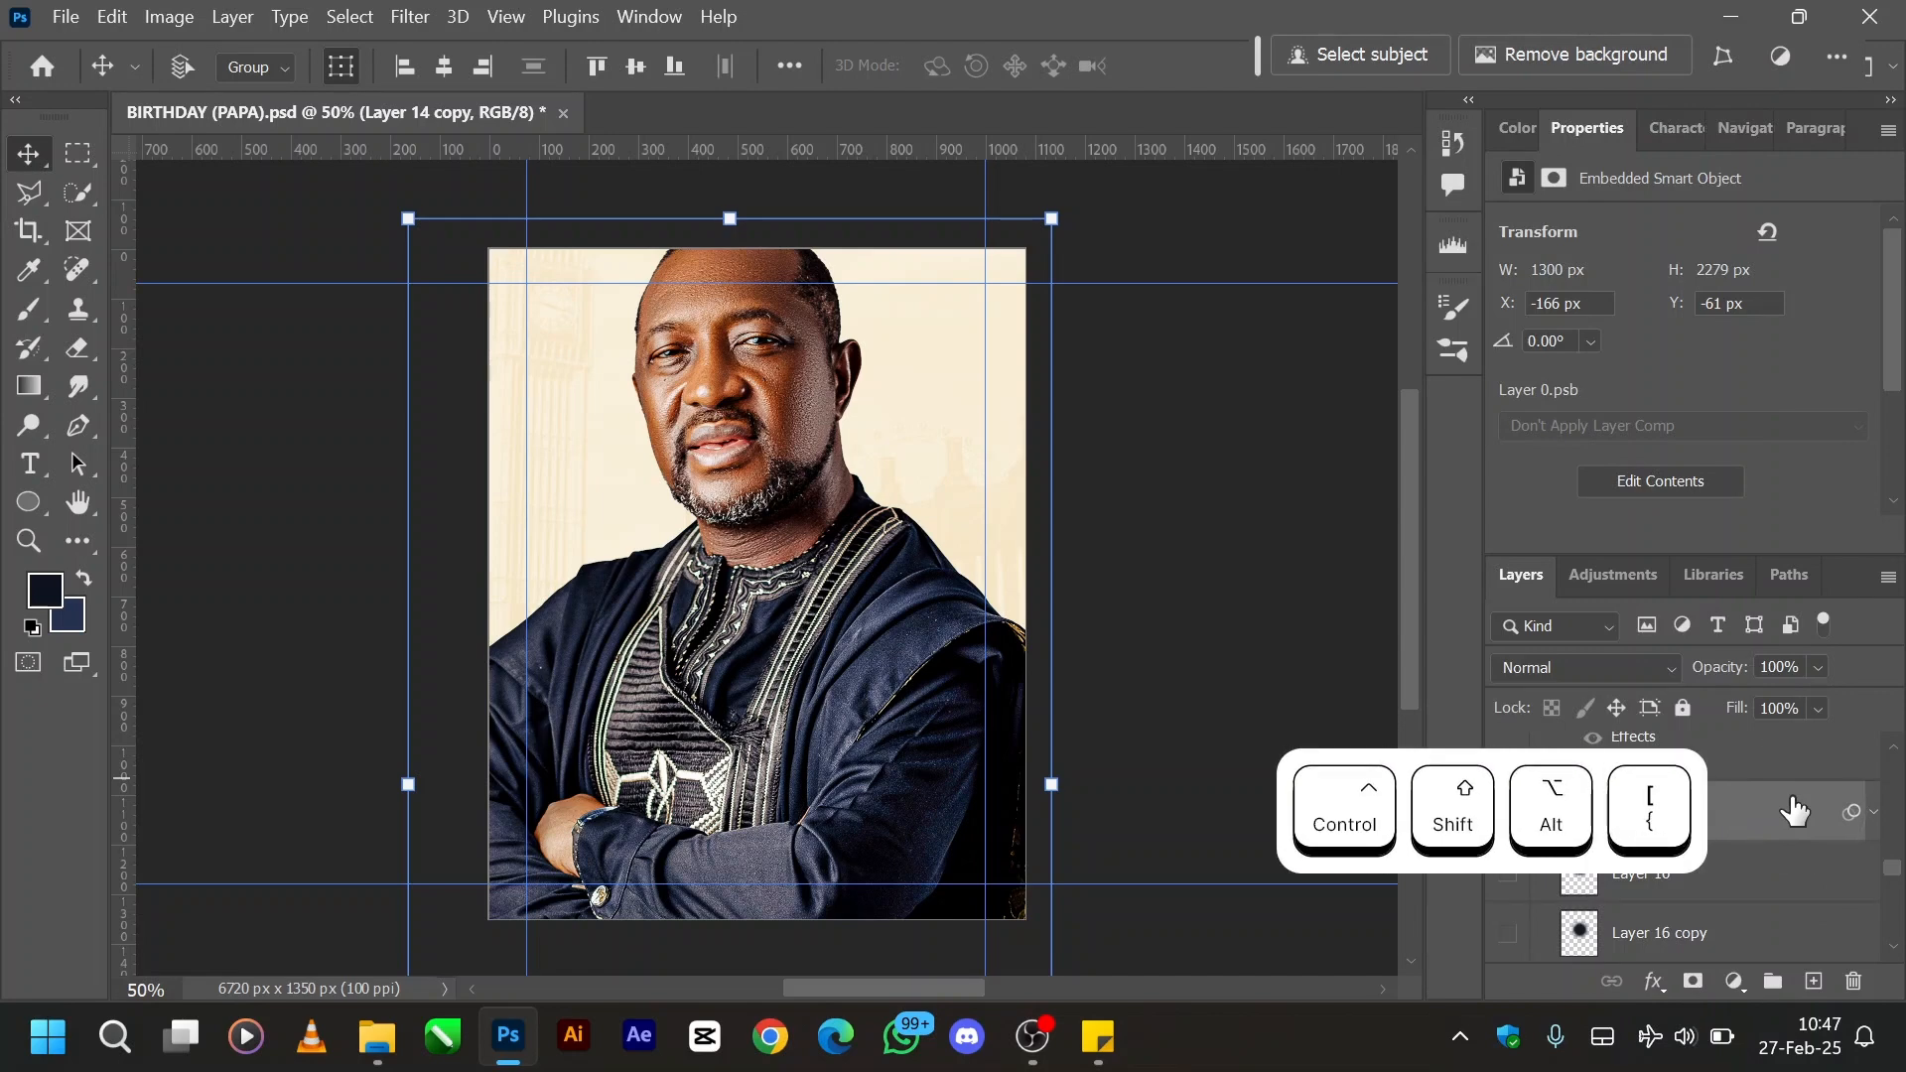
{"action": "double_click", "coordinate": [1792, 812]}
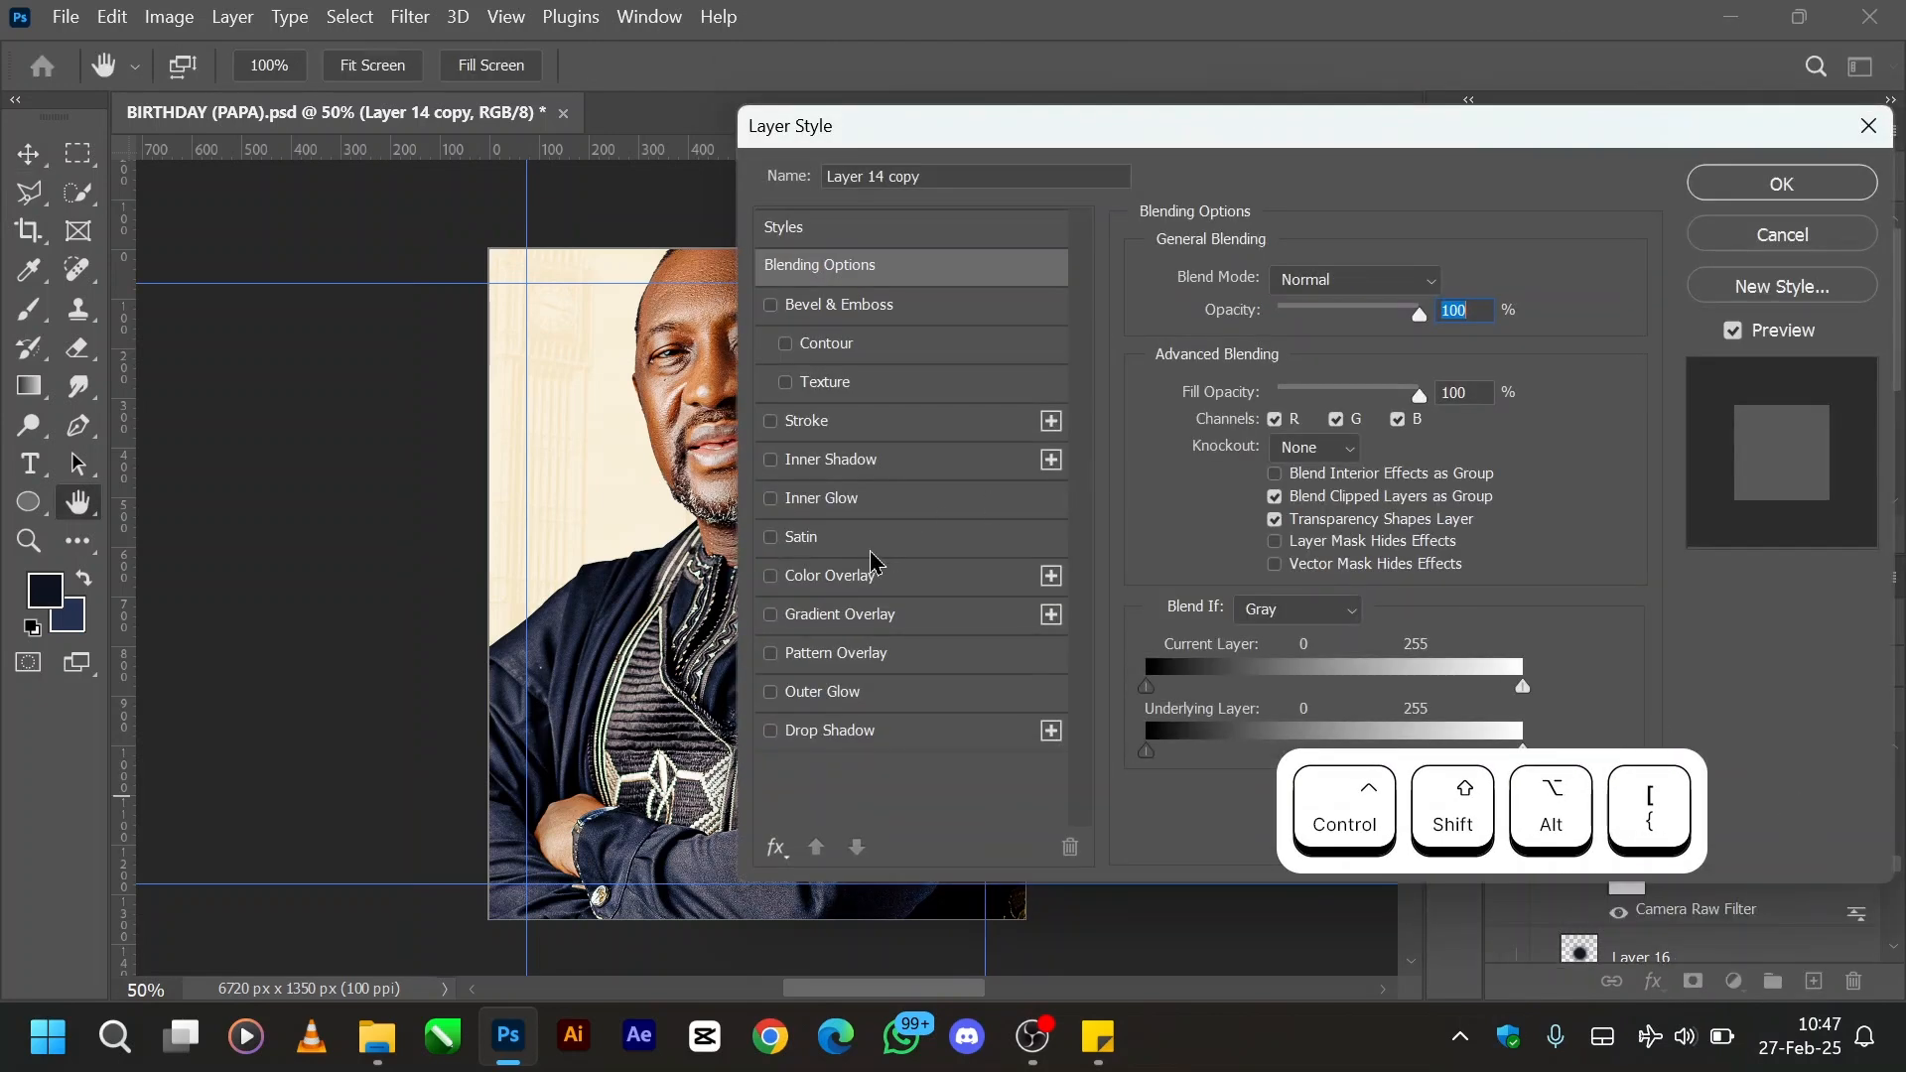
{"action": "left_click", "coordinate": [850, 582]}
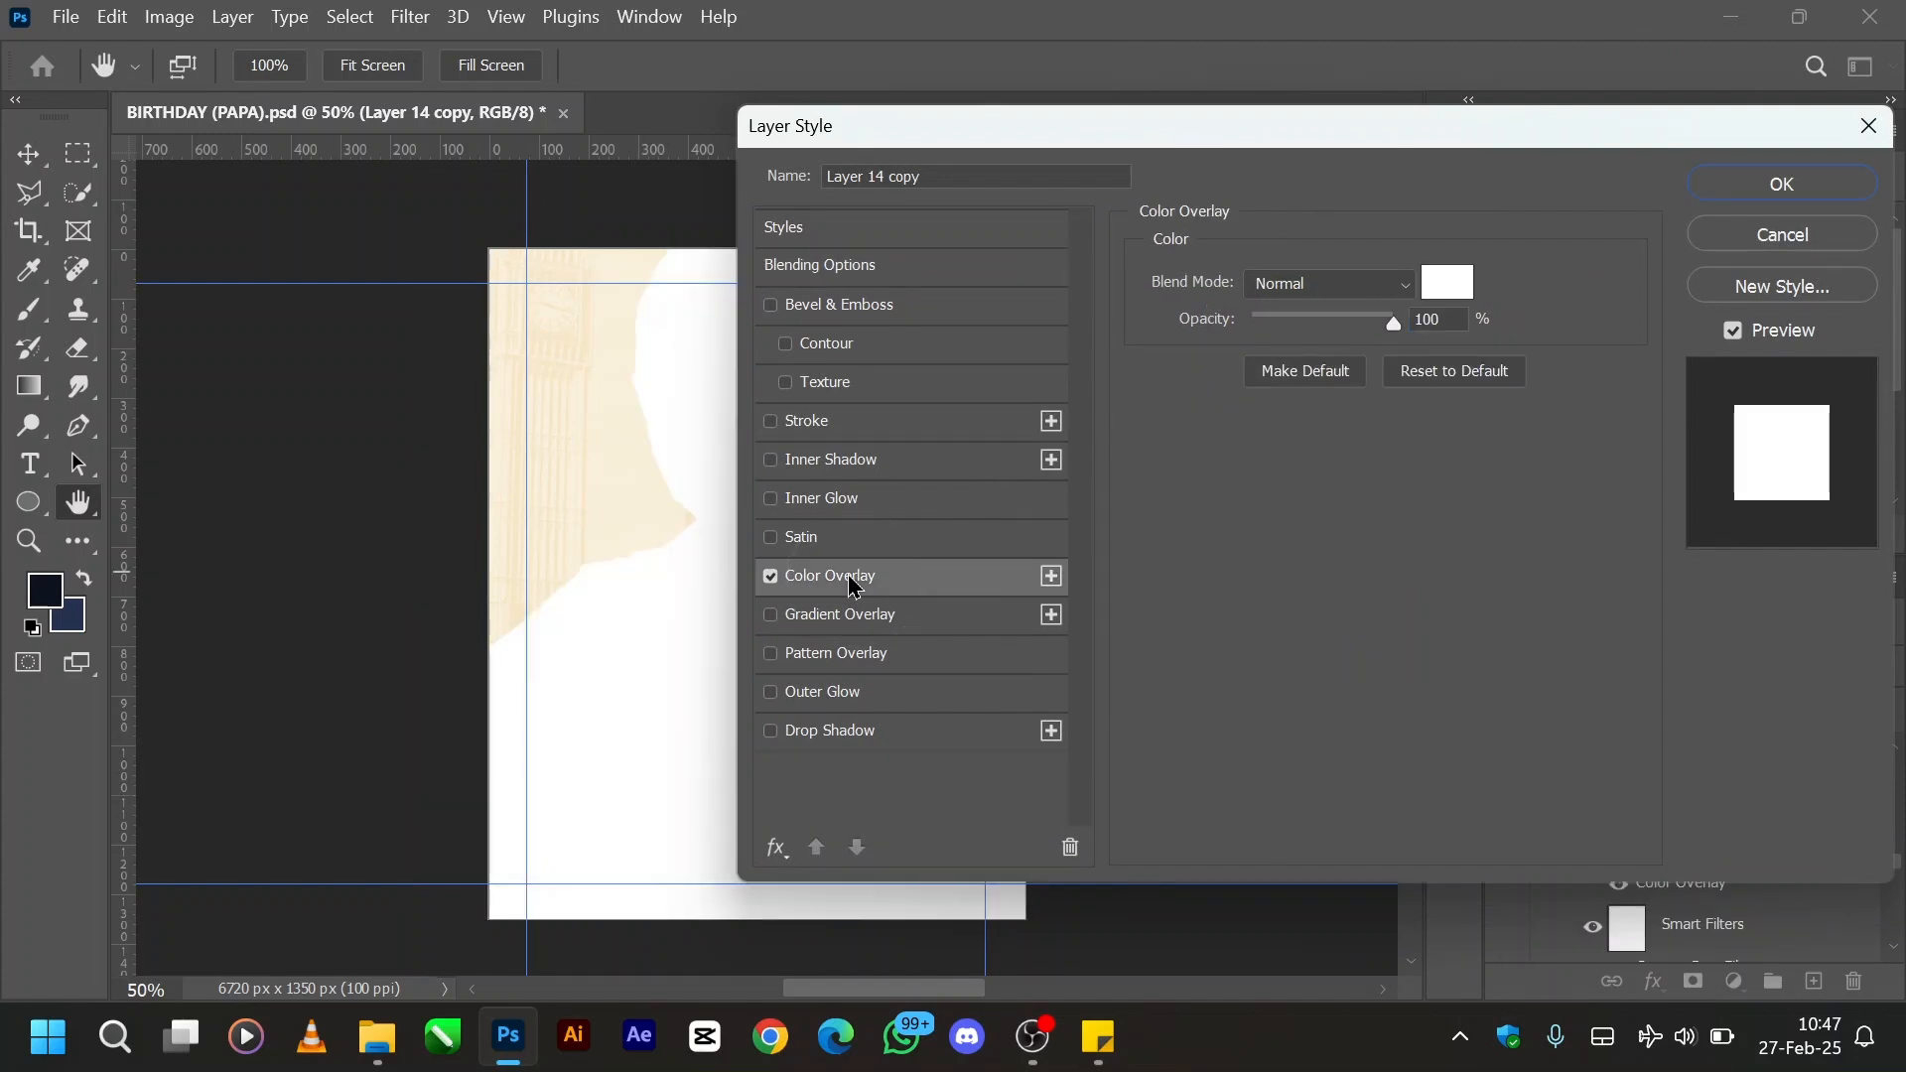
{"action": "left_click_drag", "start_coordinate": [1094, 121], "coordinate": [1383, 109]}
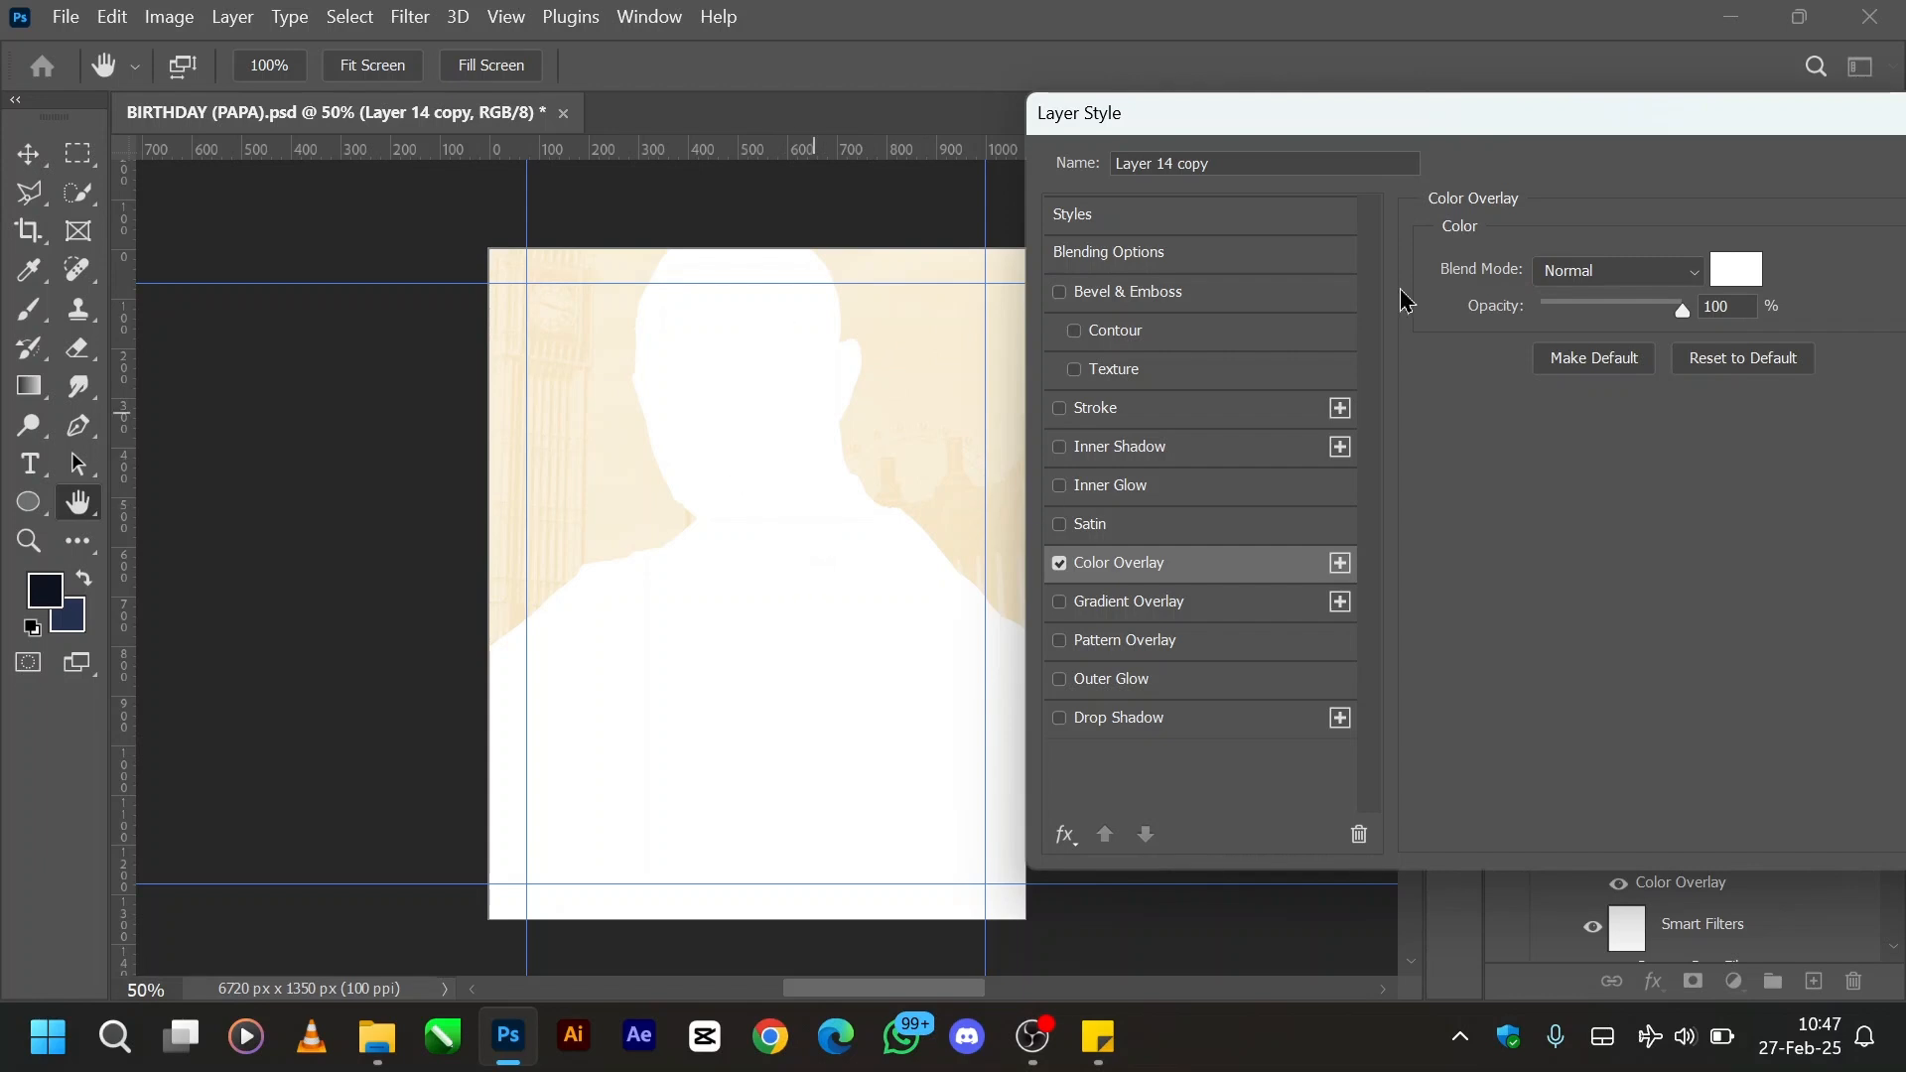
- Set the Color Overlay's colour to the dark navy foreground swatch #0d1320 and apply the layer style
{"action": "left_click", "coordinate": [1724, 274]}
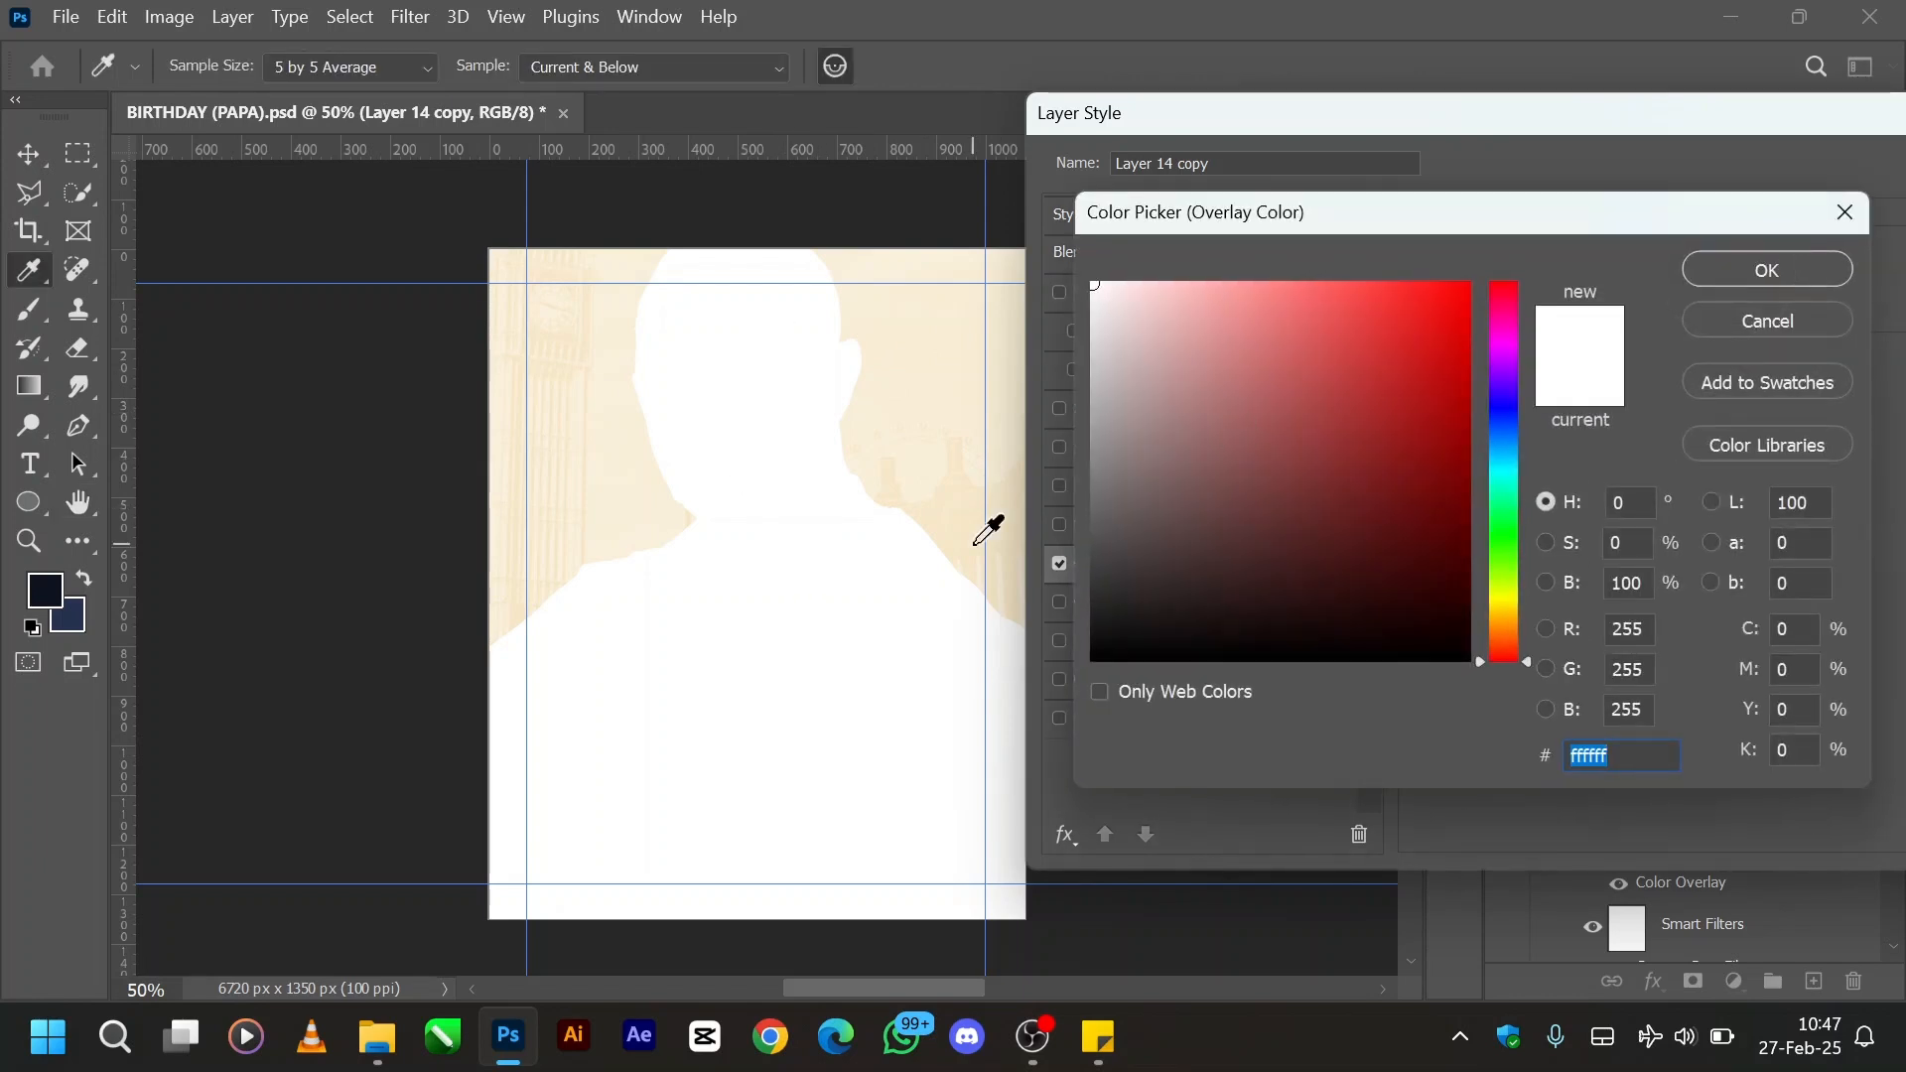
{"action": "left_click", "coordinate": [60, 583]}
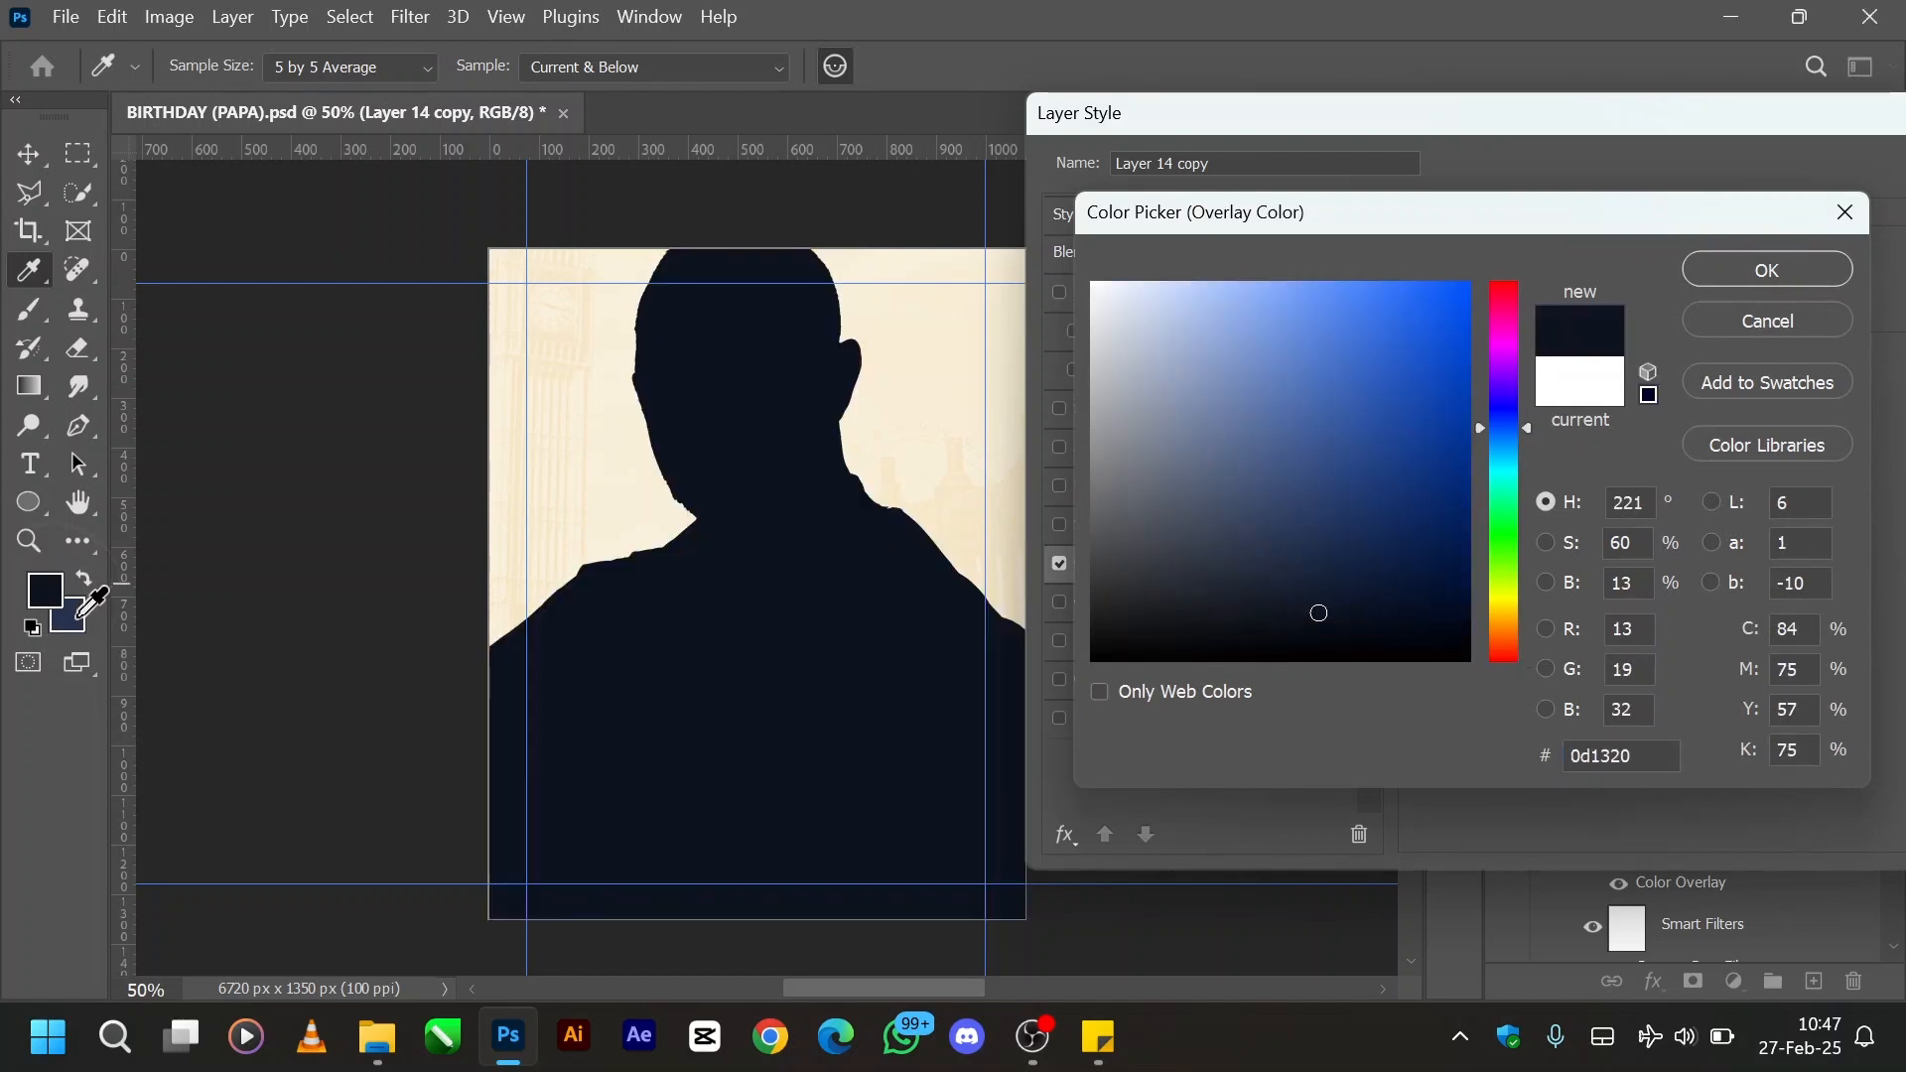
{"action": "left_click", "coordinate": [71, 621]}
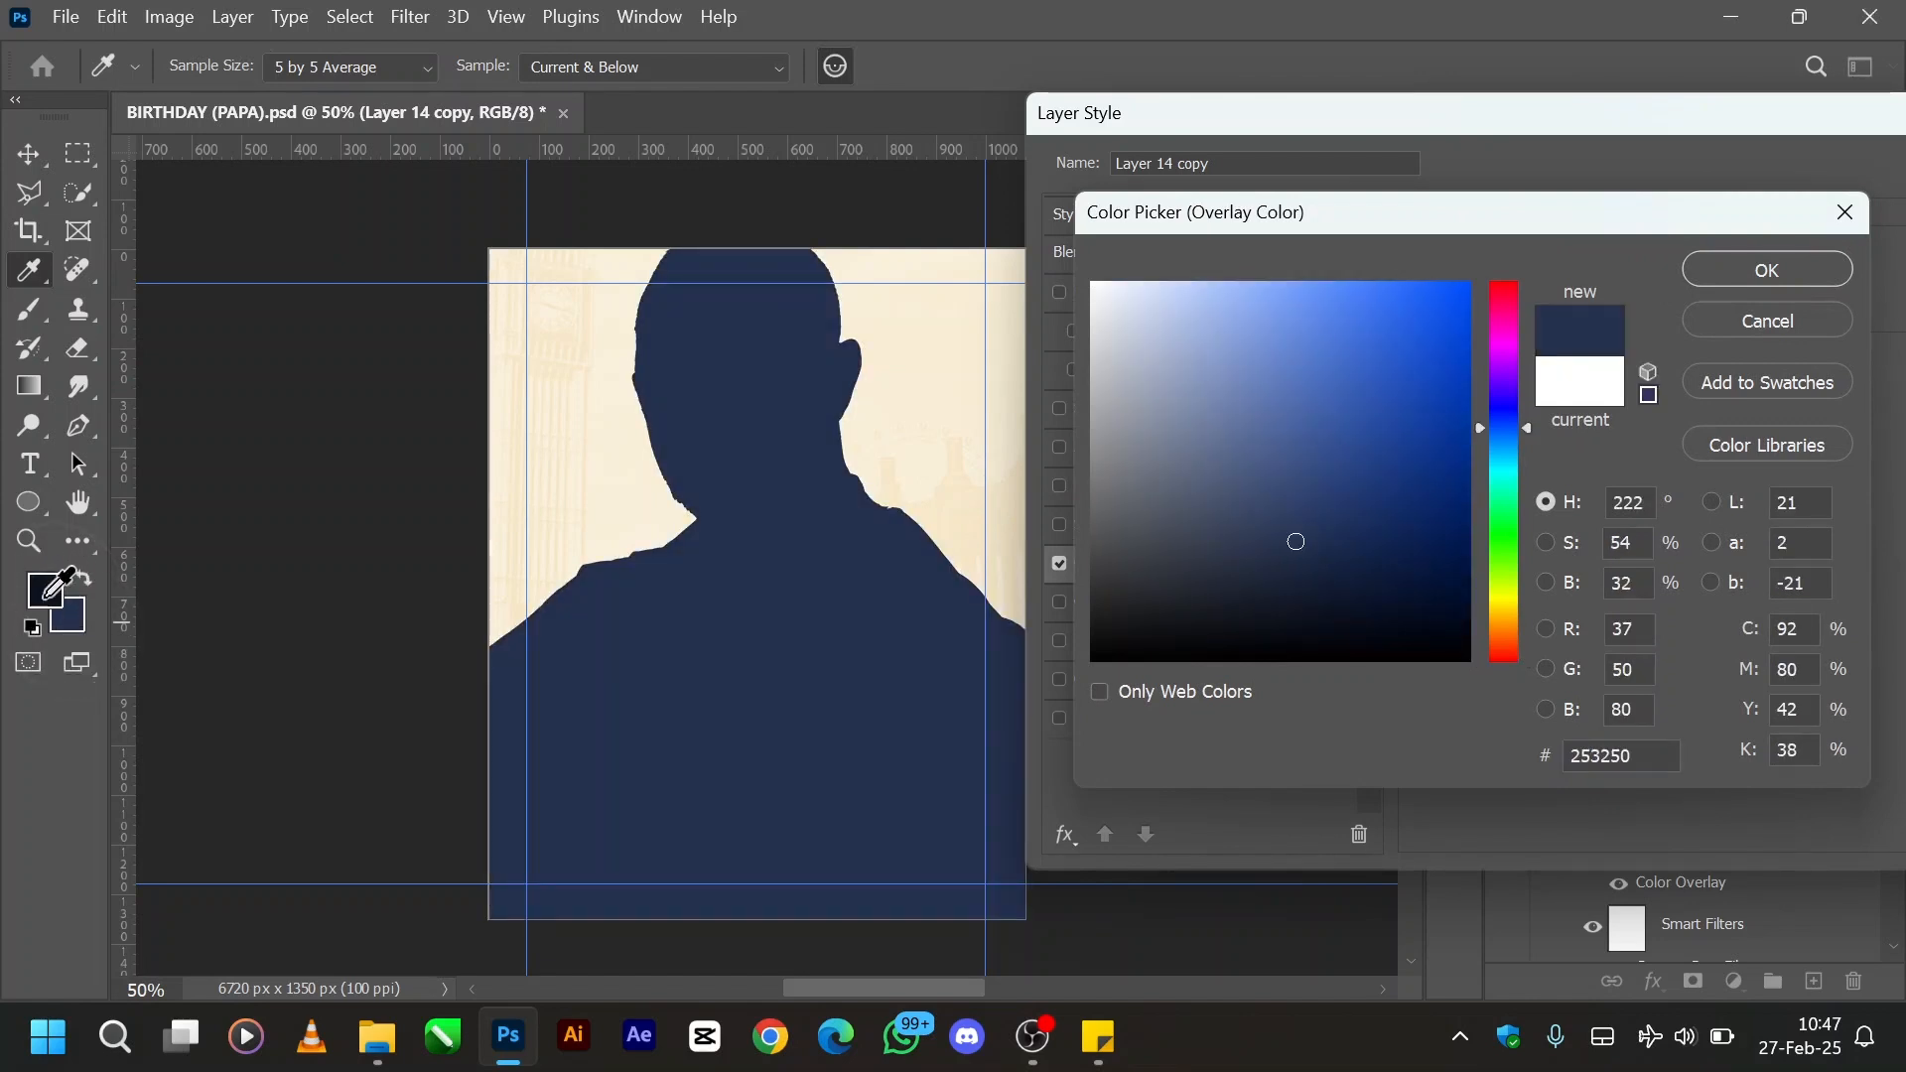
{"action": "left_click", "coordinate": [51, 581]}
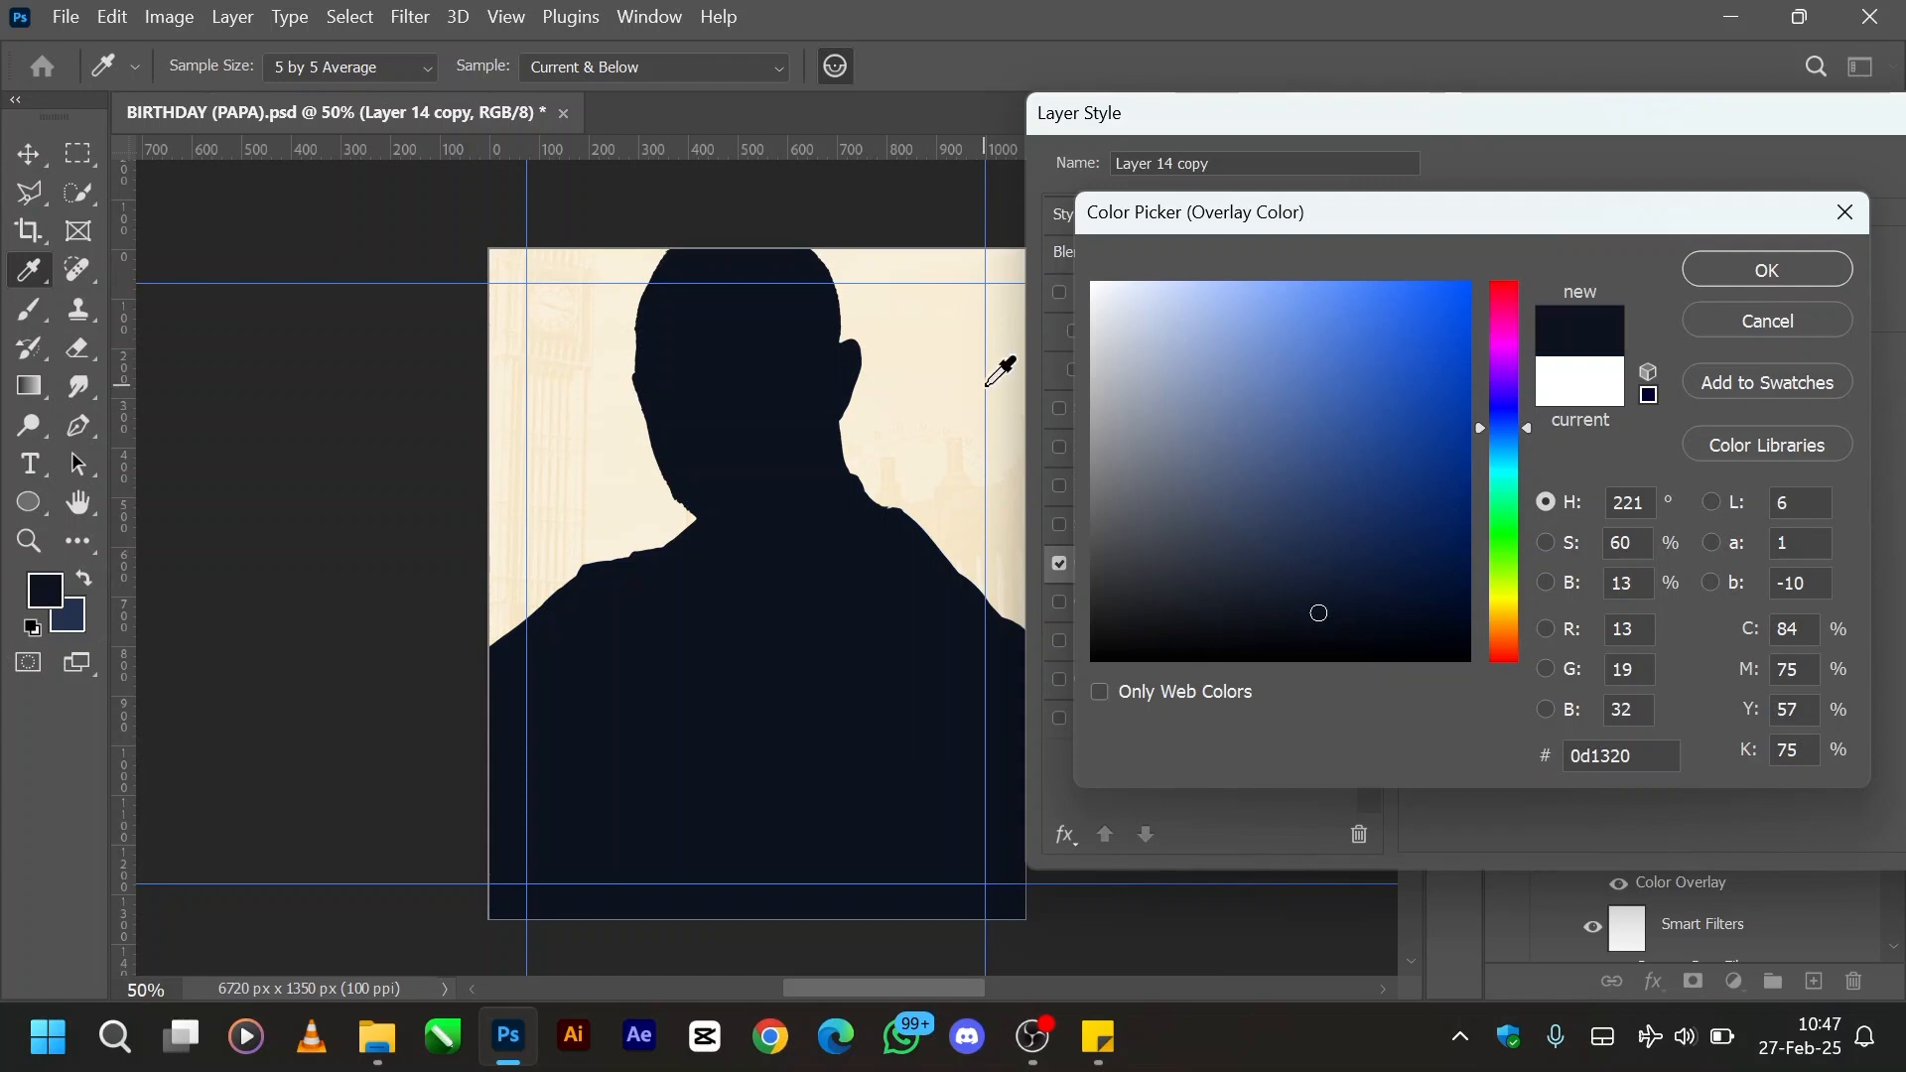
{"action": "left_click", "coordinate": [1742, 281]}
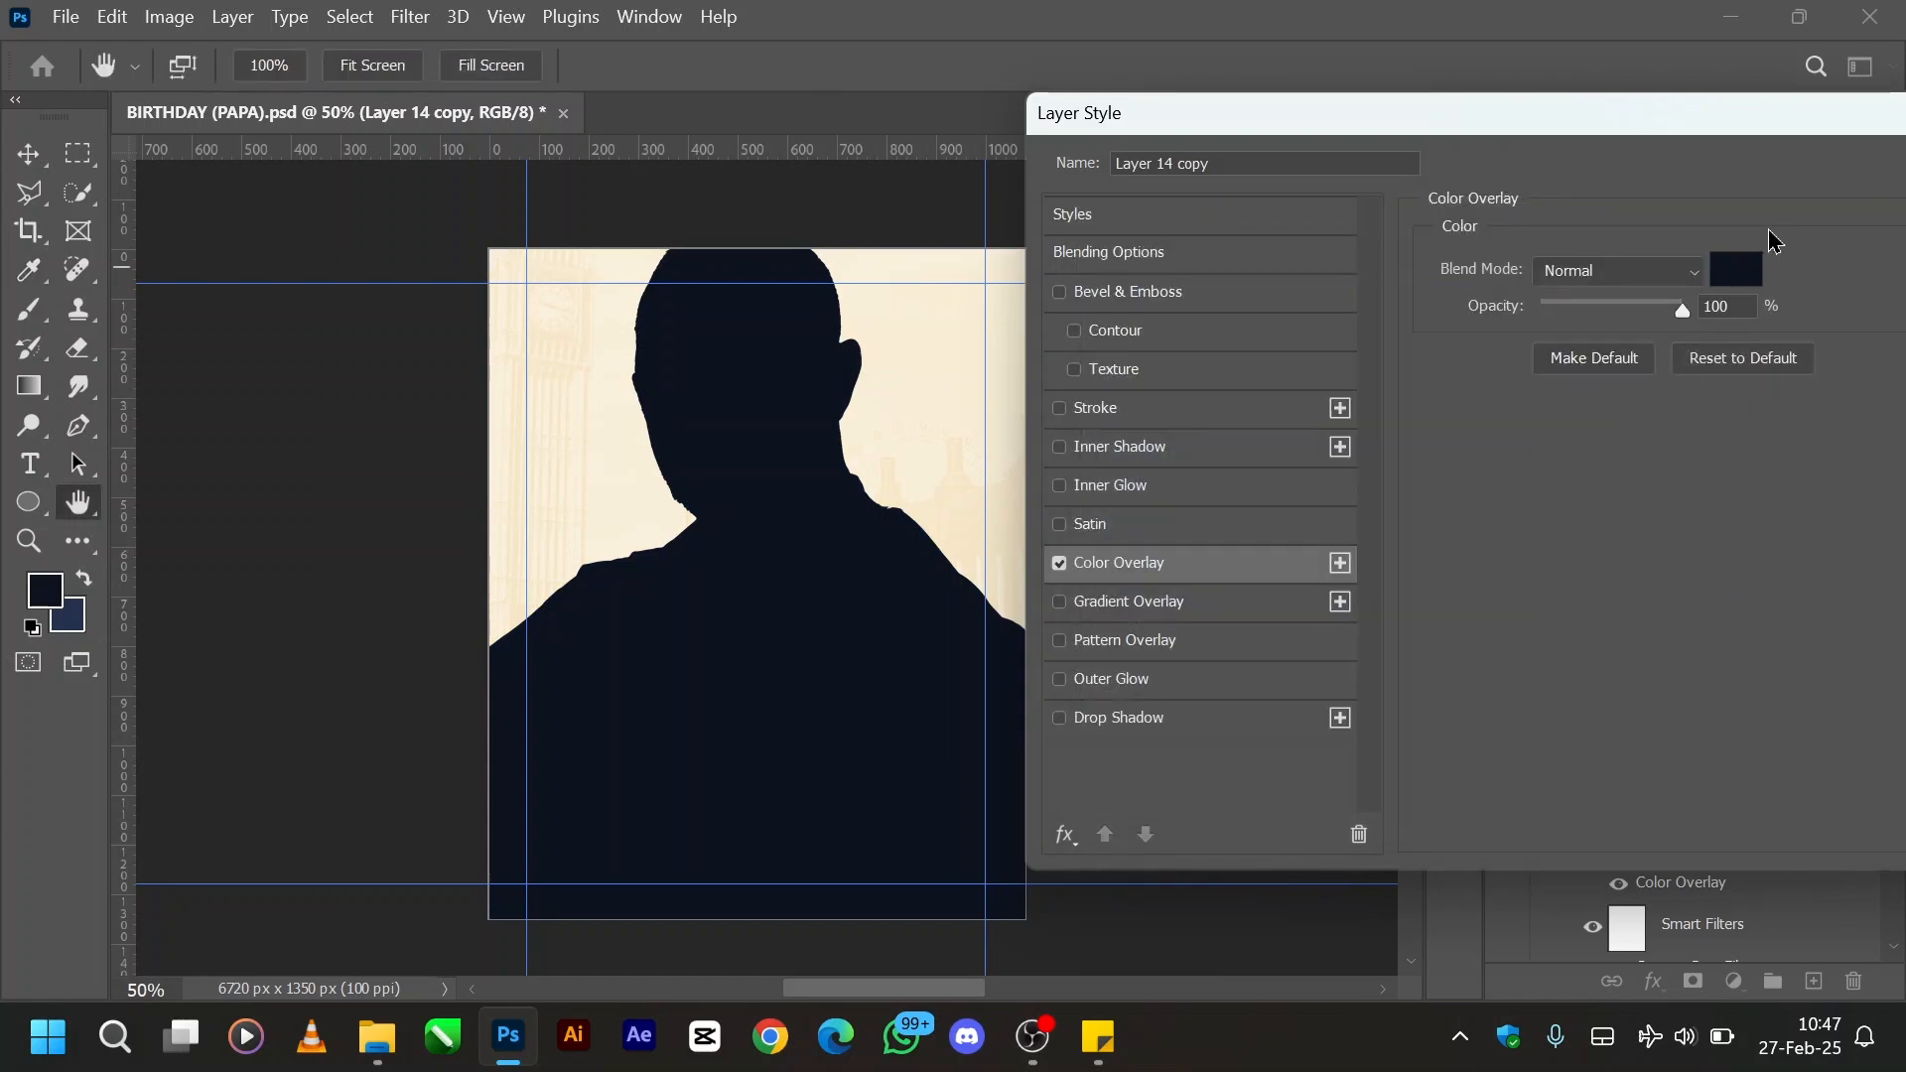
{"action": "left_click_drag", "start_coordinate": [1639, 112], "coordinate": [1339, 121]}
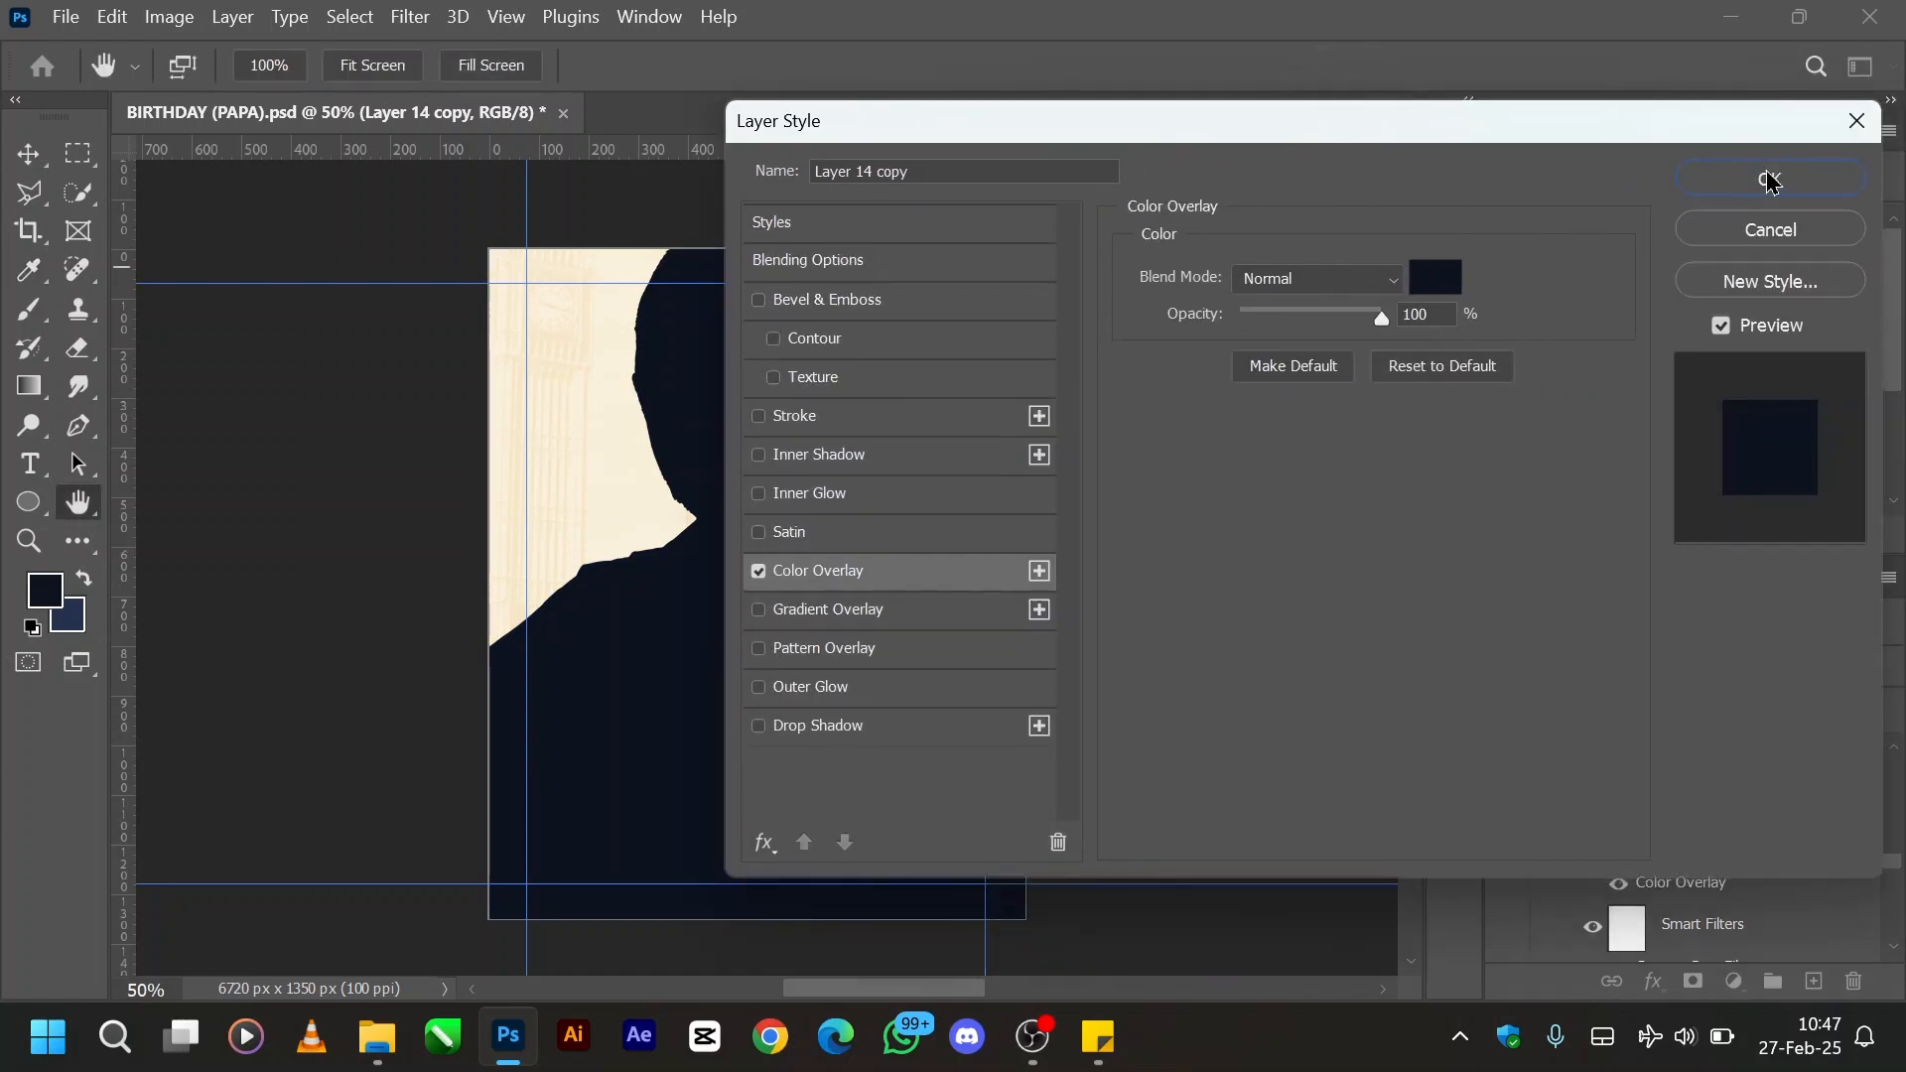
{"action": "left_click", "coordinate": [1770, 180]}
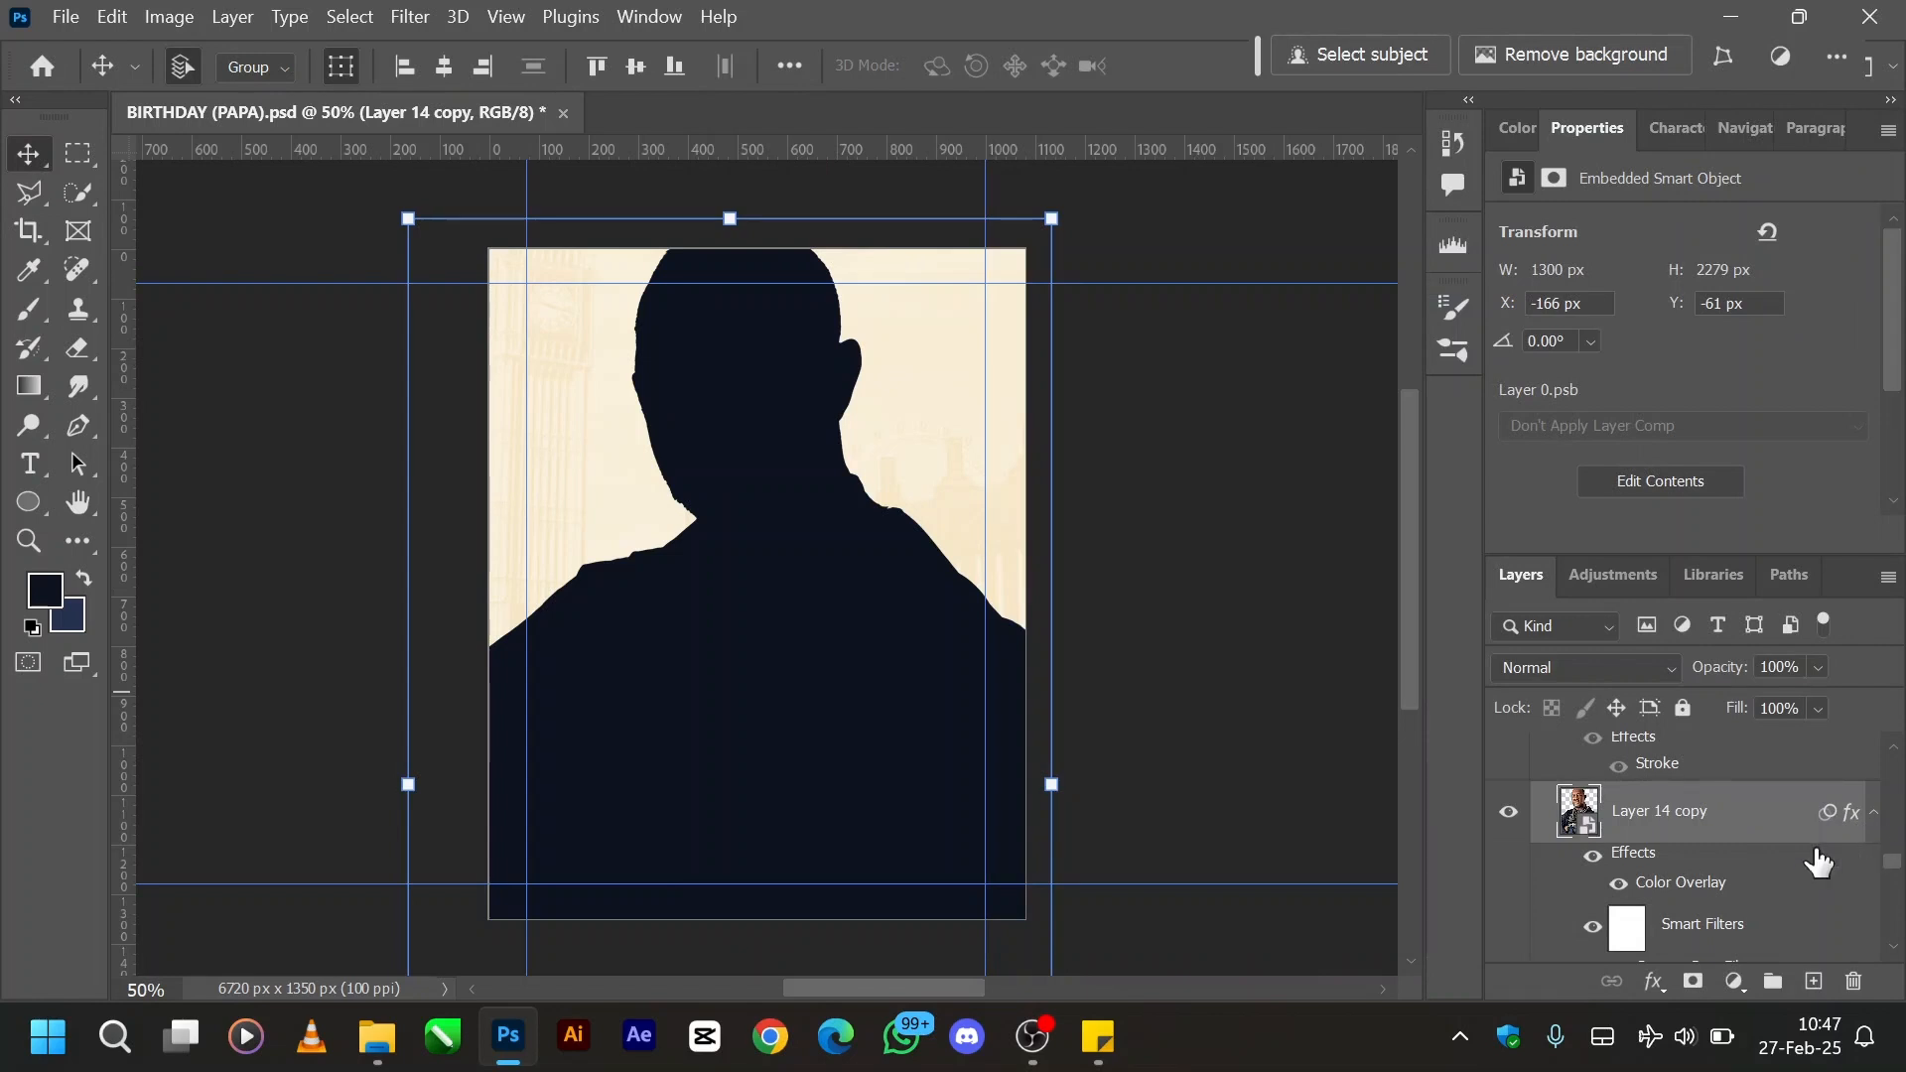
- Duplicate Layer 14 copy directly below itself with its effects collapsed, and hide the duplicate
{"action": "left_click", "coordinate": [1876, 824]}
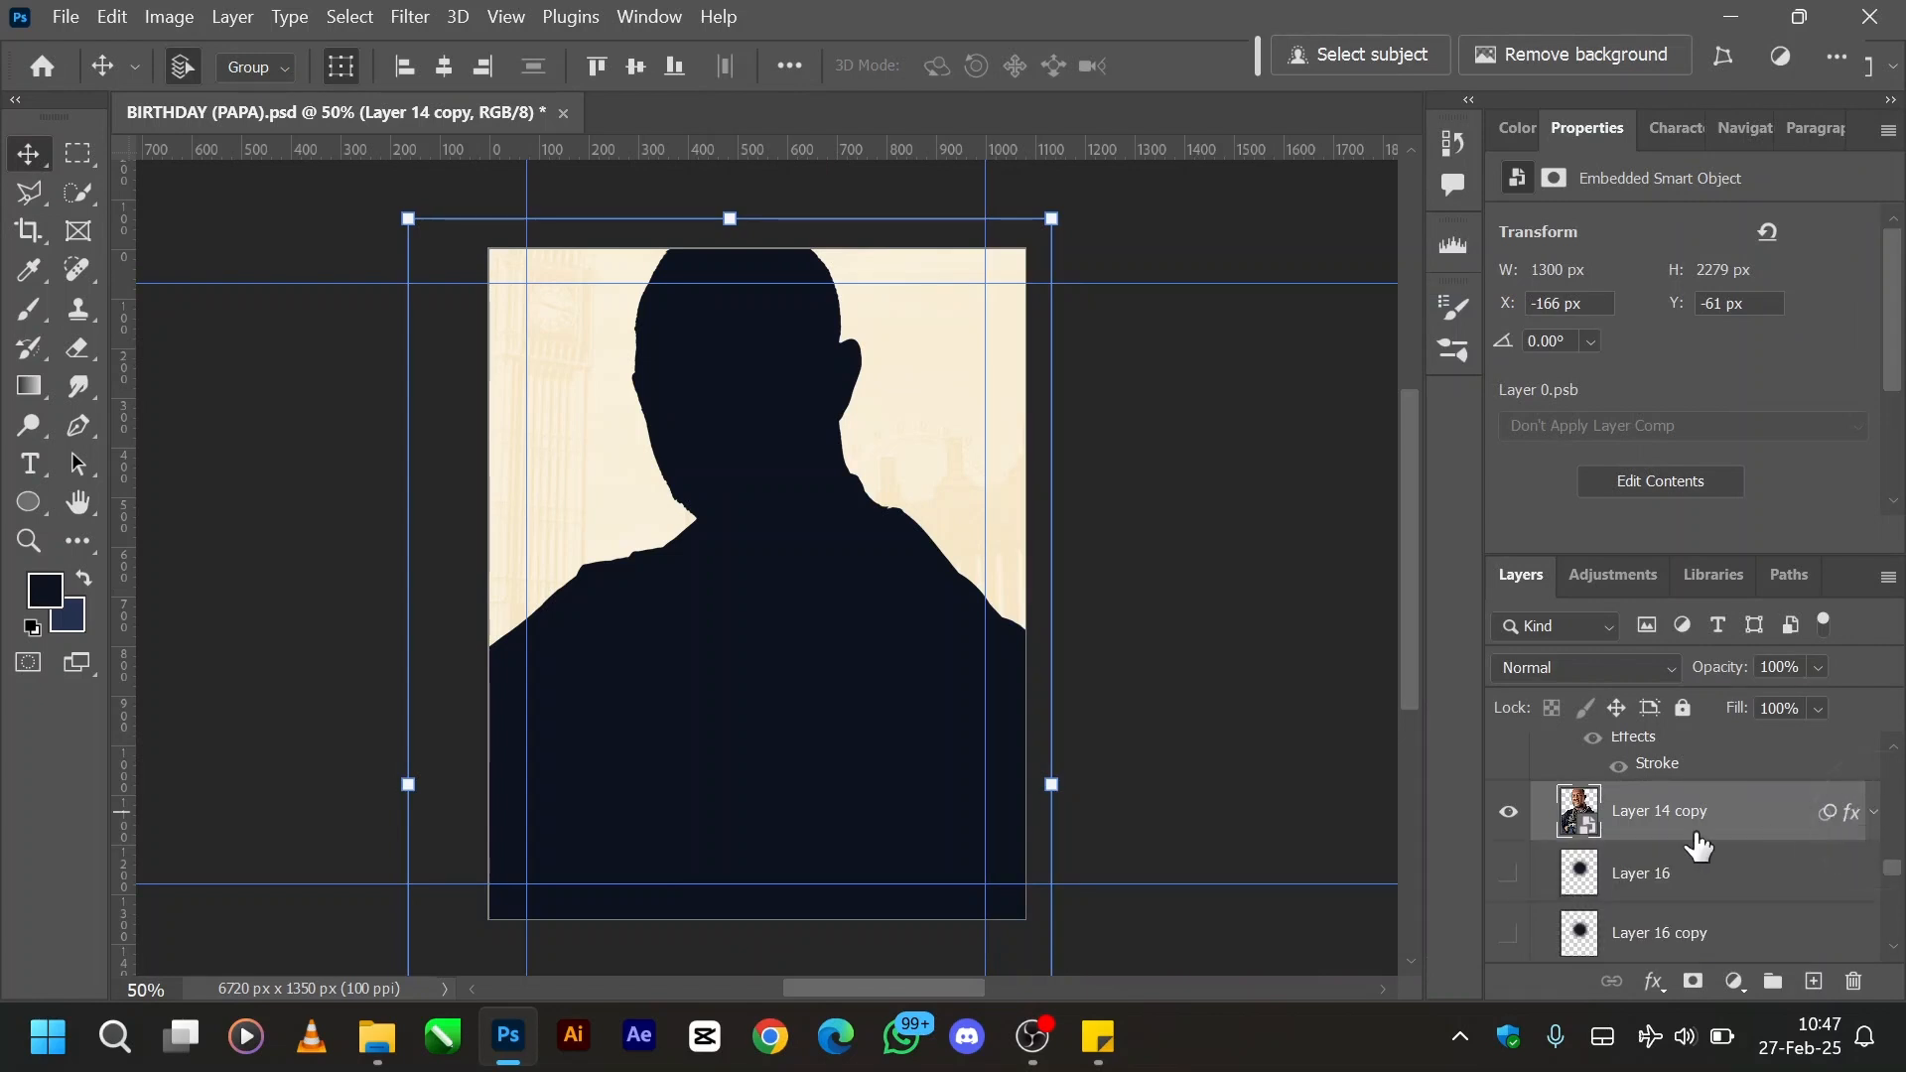
{"action": "key", "text": "alt"}
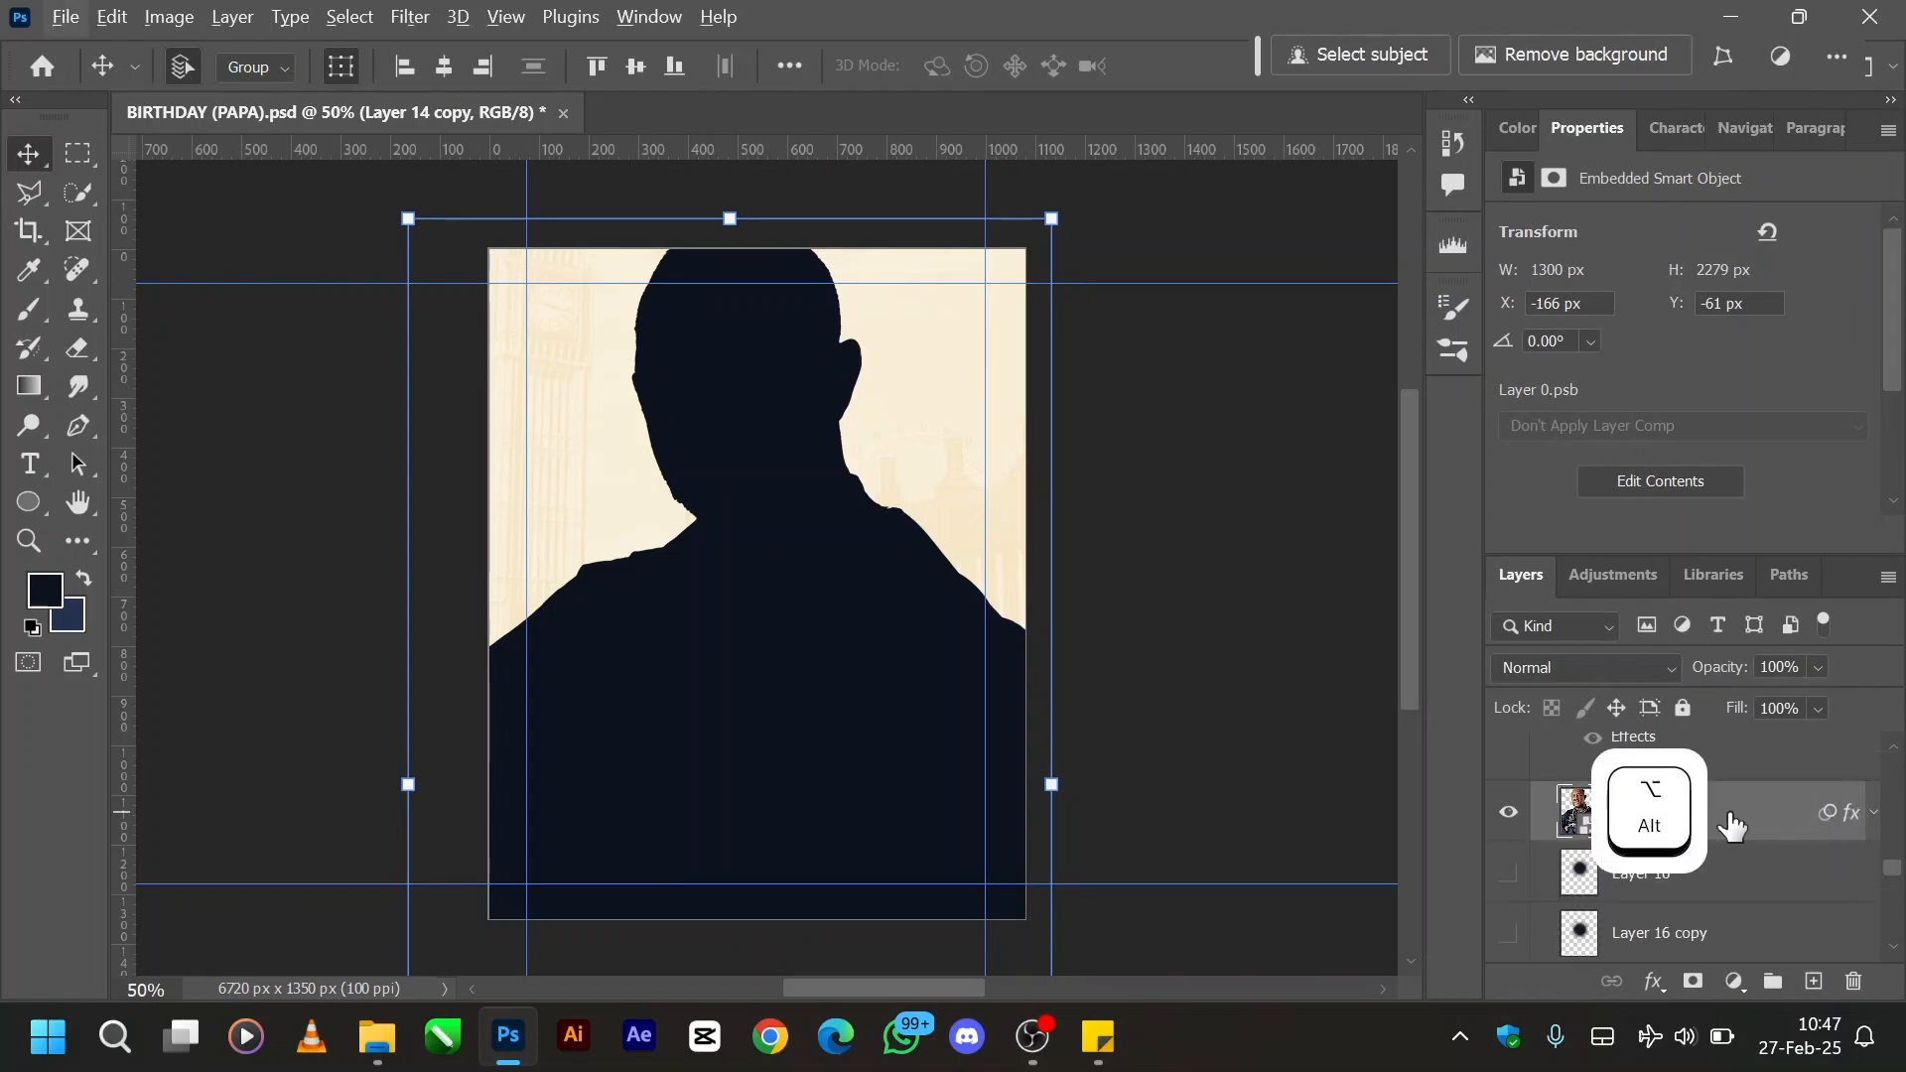
{"action": "left_click_drag", "start_coordinate": [1730, 824], "coordinate": [1731, 870]}
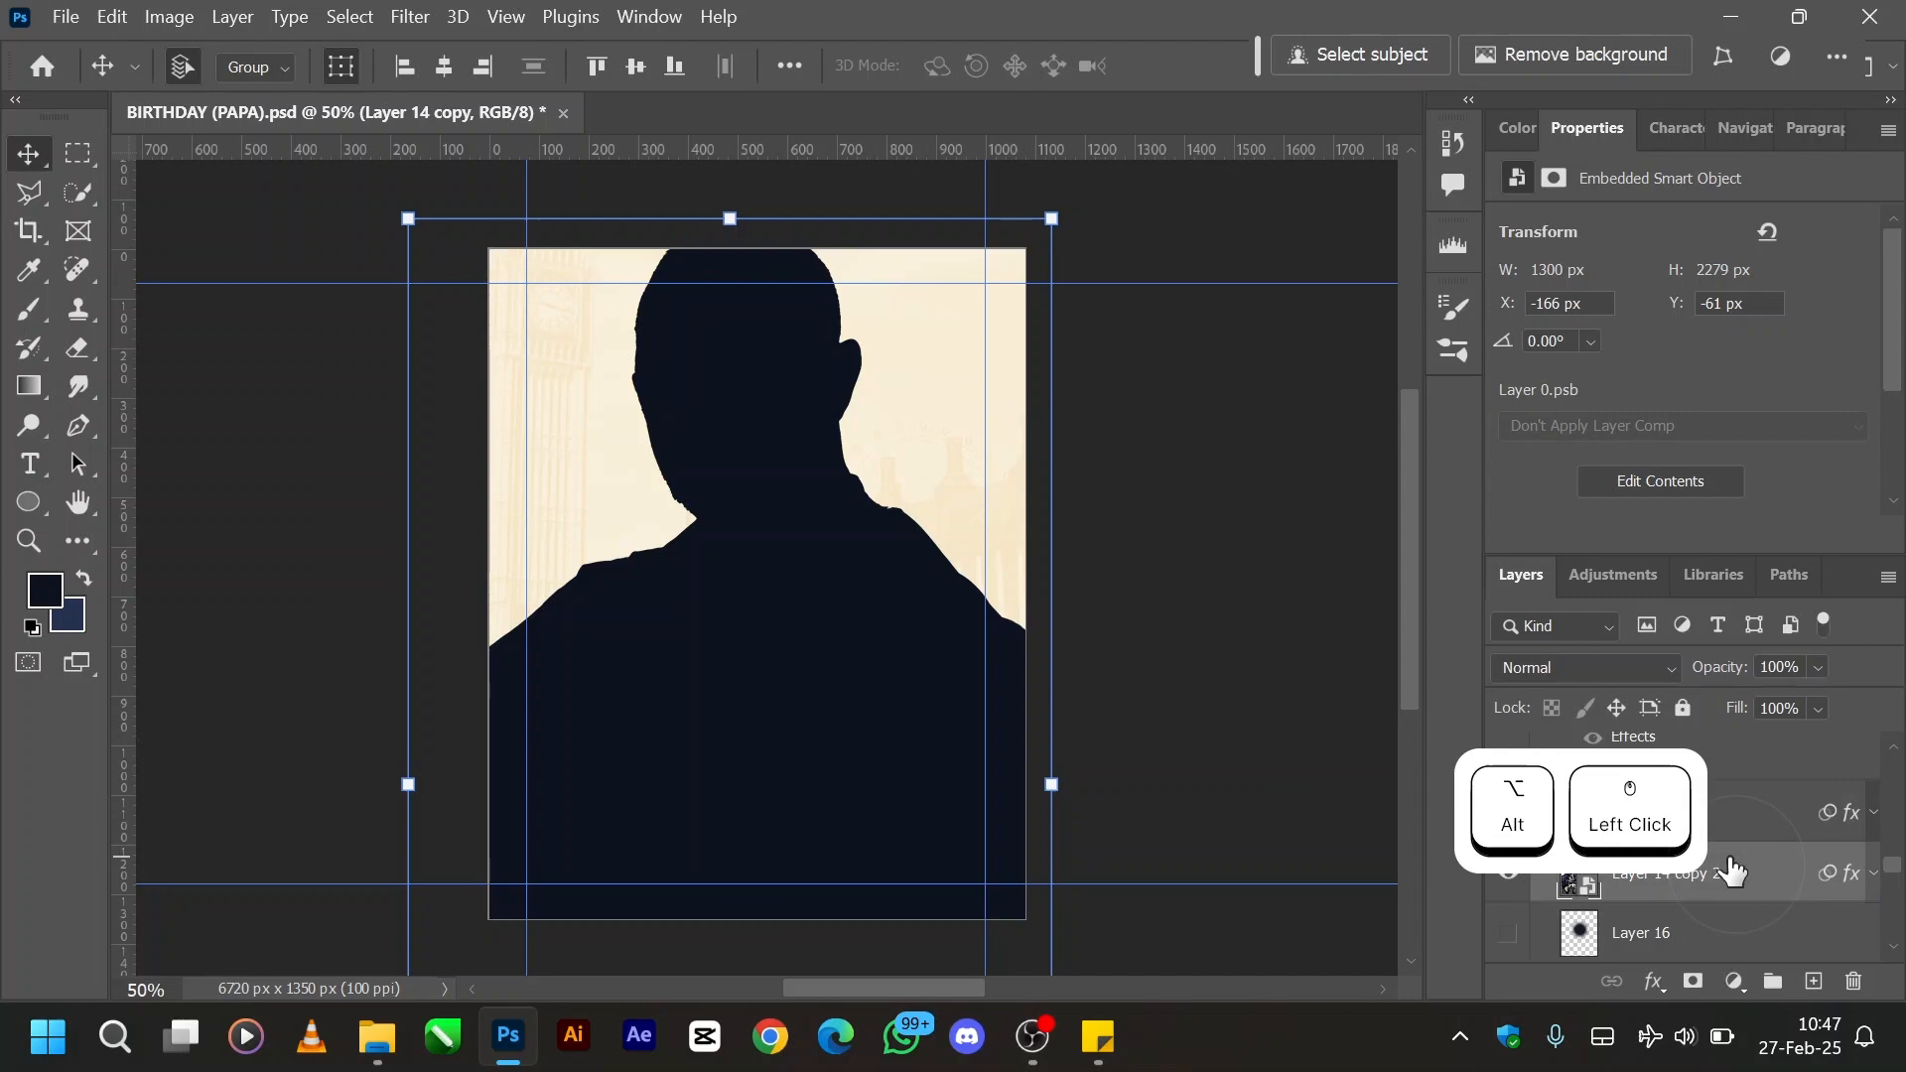
{"action": "left_click", "coordinate": [1507, 874]}
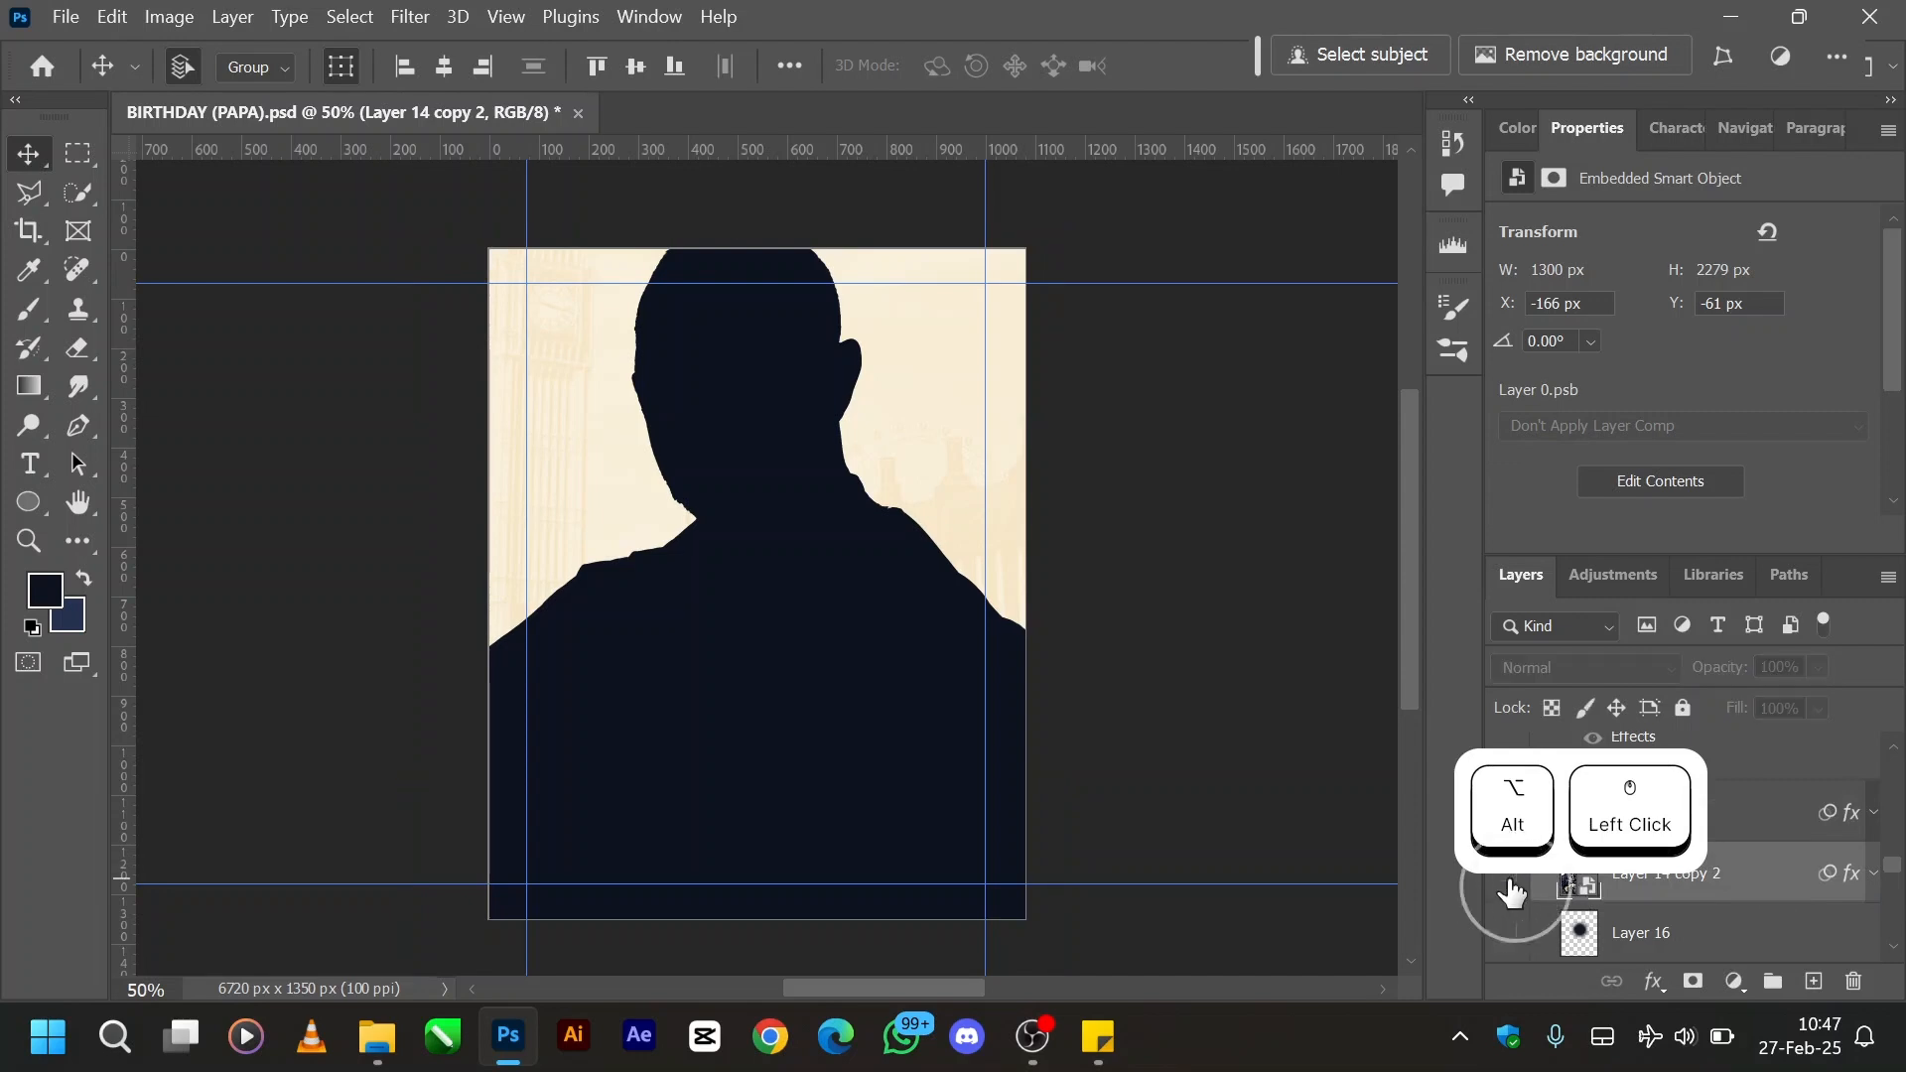
- Convert the navy Layer 14 copy silhouette to a smart object
{"action": "left_click", "coordinate": [1777, 829]}
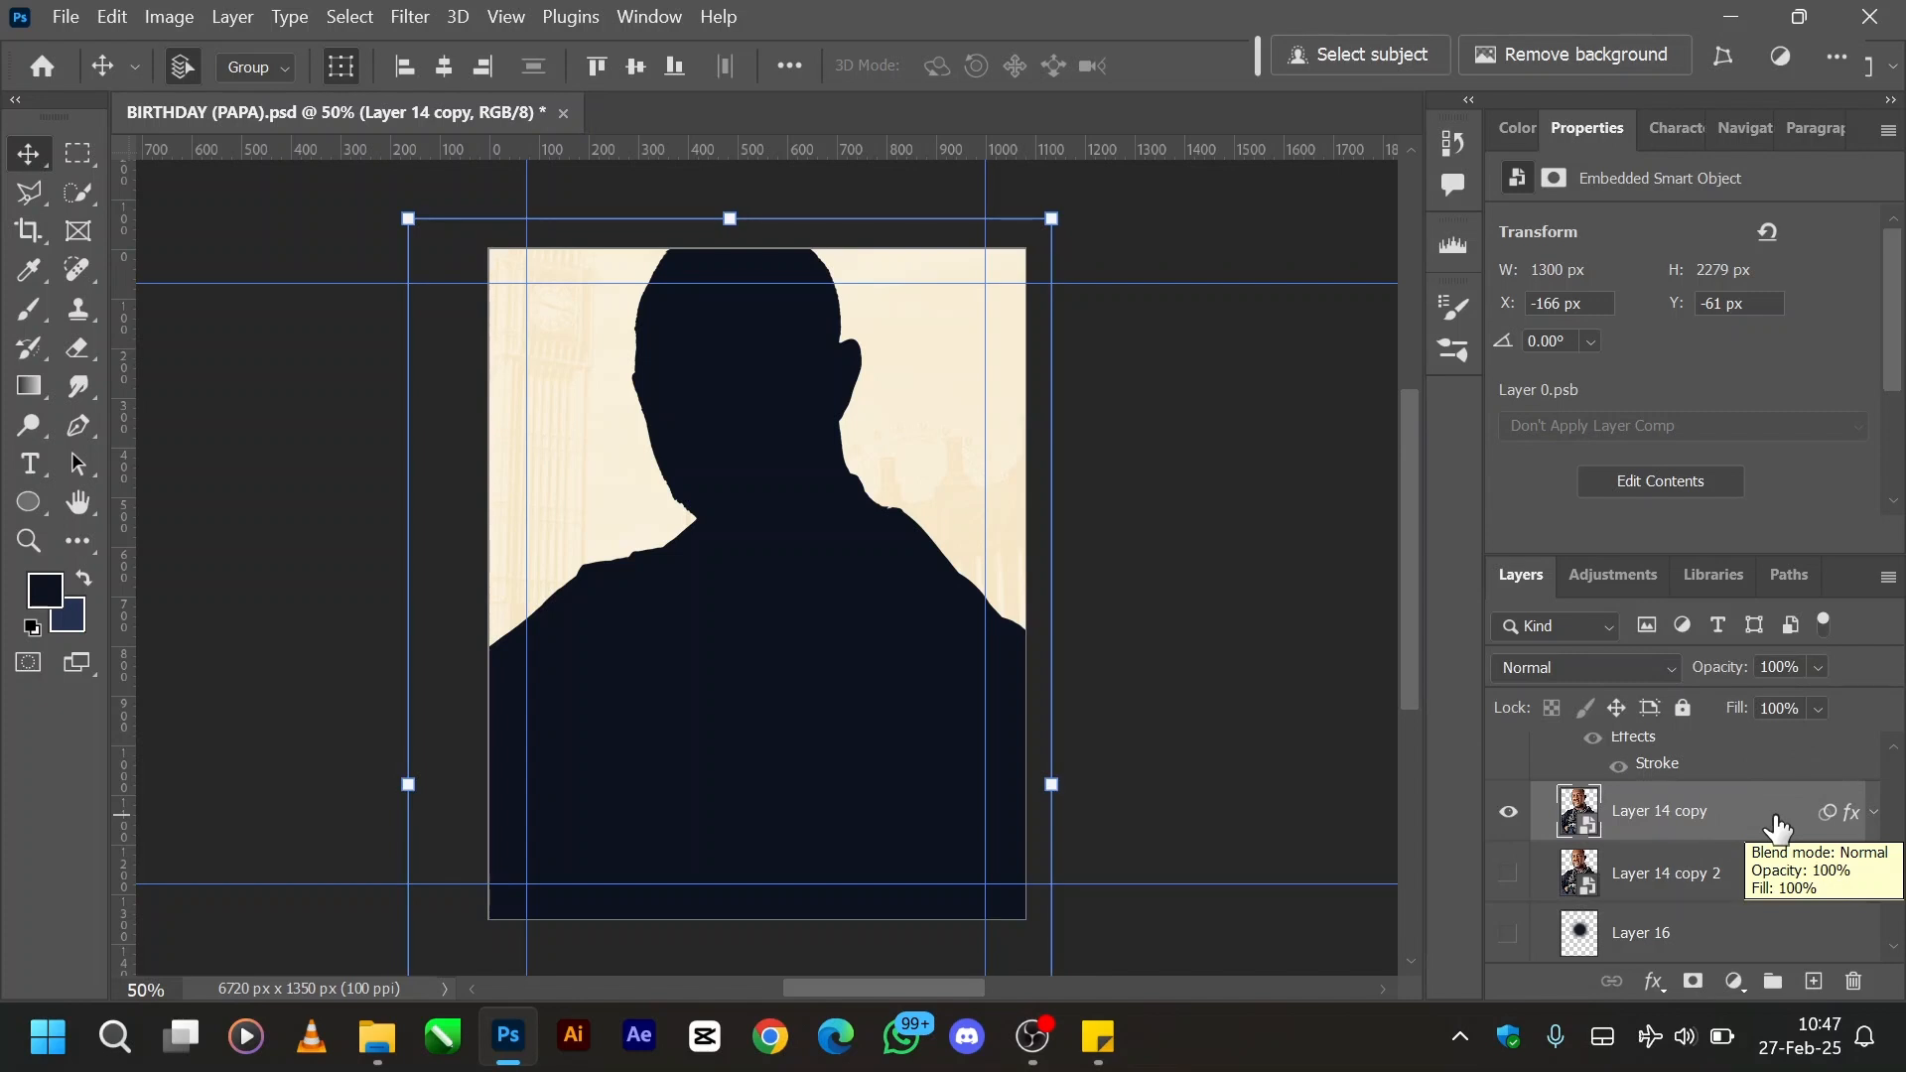
{"action": "right_click", "coordinate": [1777, 823]}
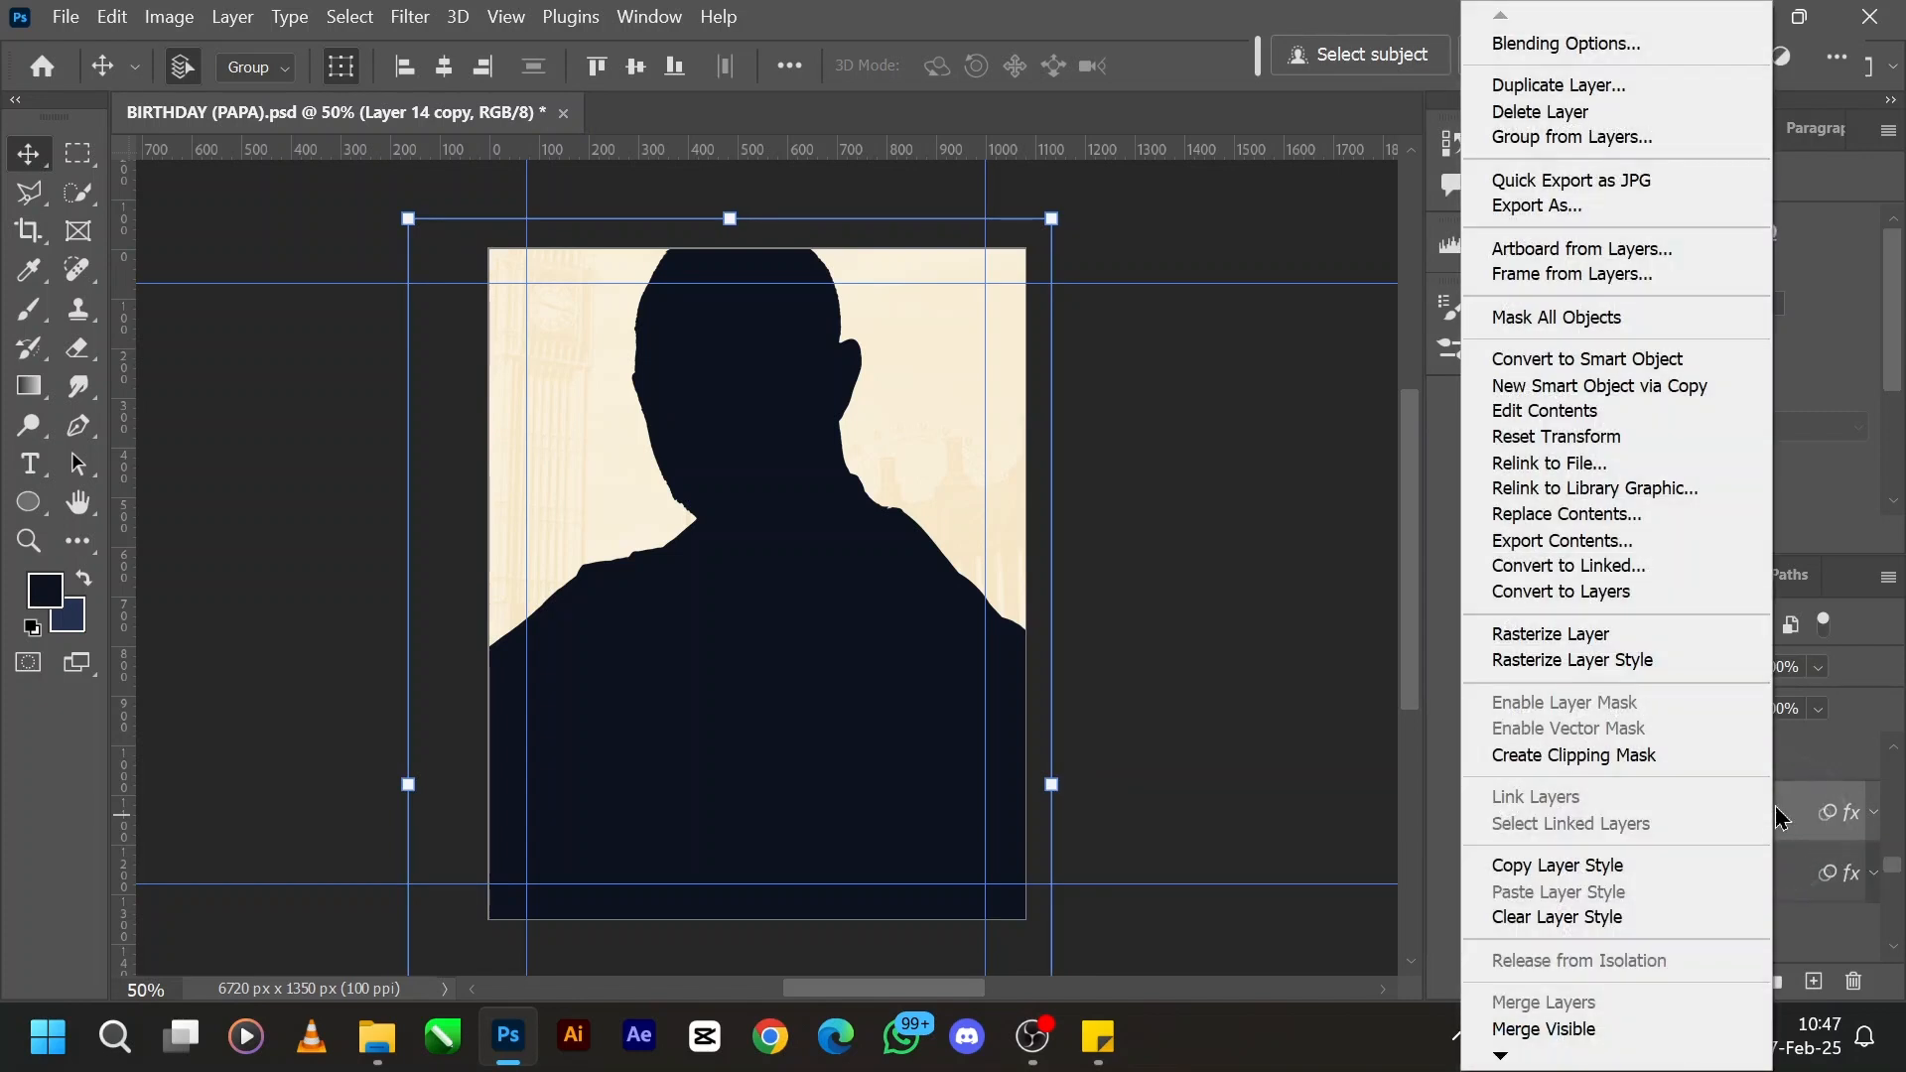
{"action": "left_click", "coordinate": [1643, 360]}
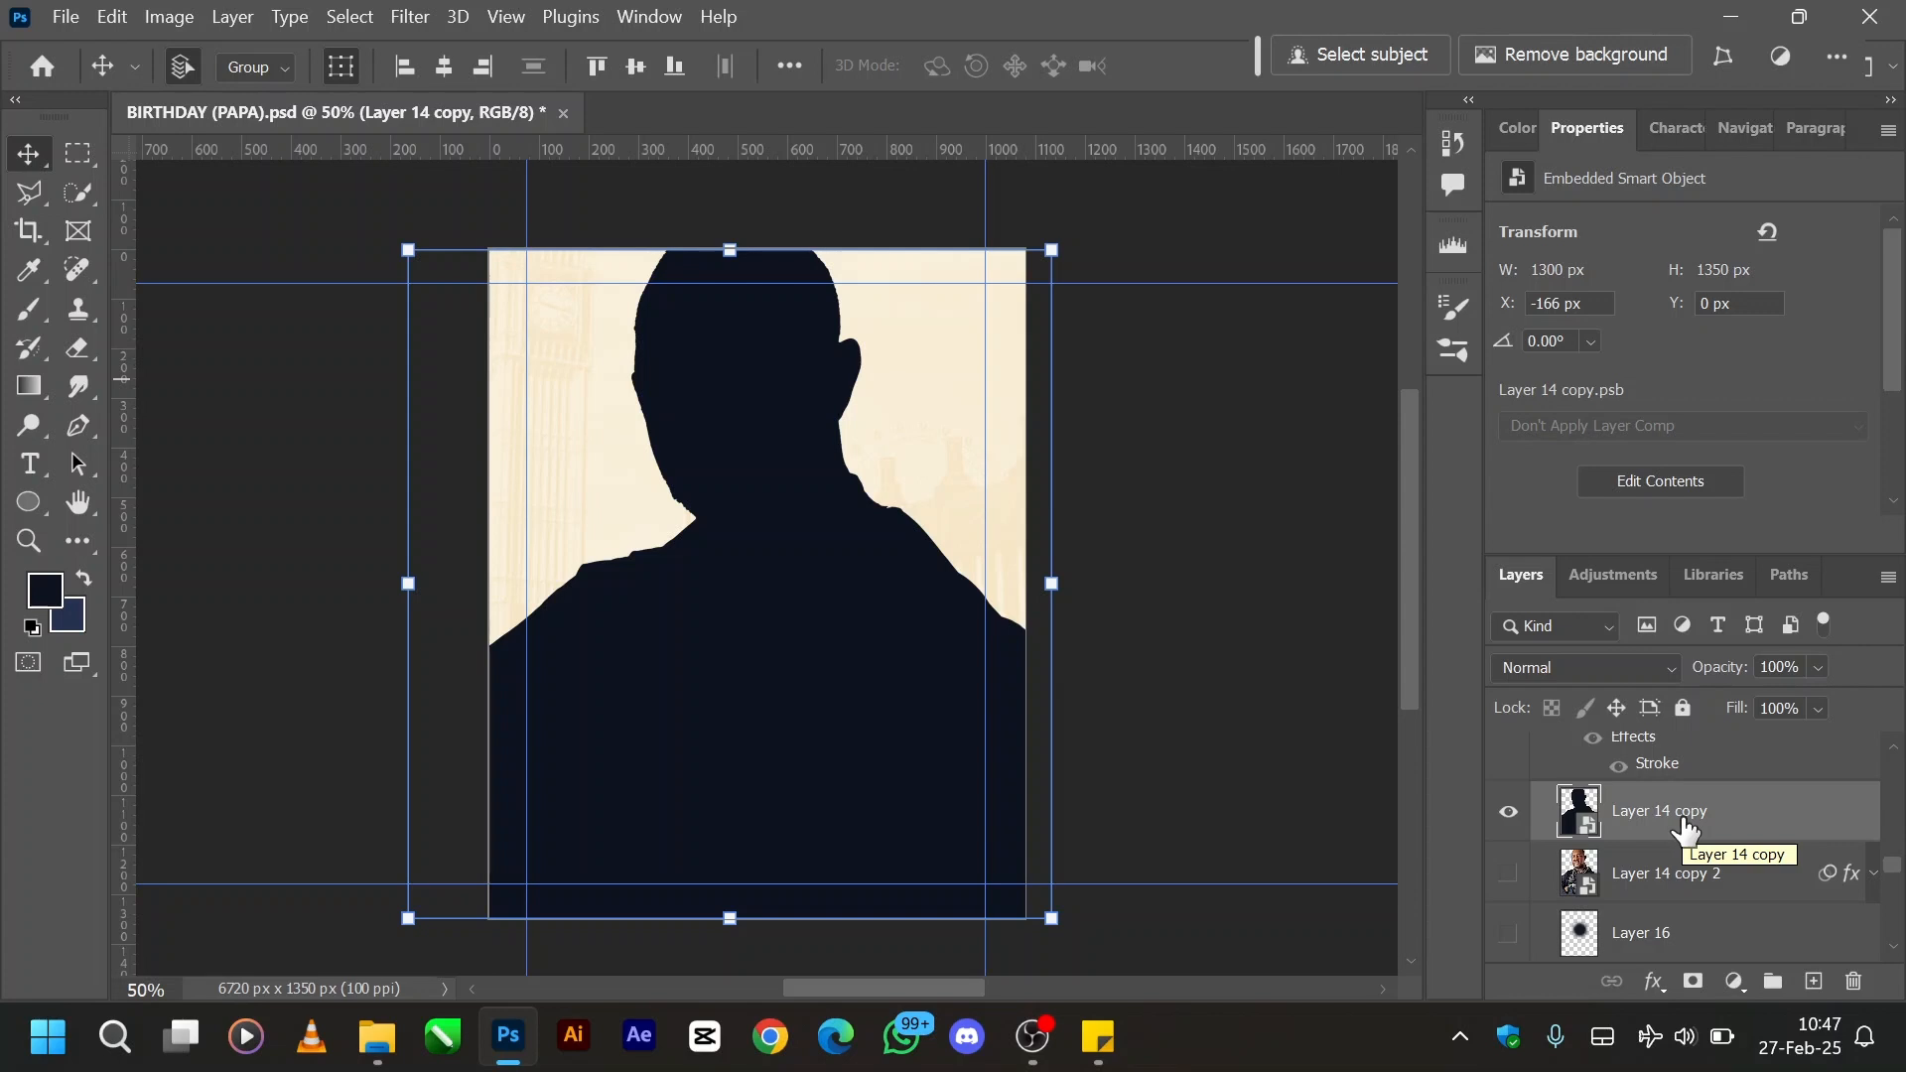
- Place Layer 14 copy unclipped in the PIC 2 group, directly above Layer 14, and show the Trad Pattern layer
{"action": "left_click_drag", "start_coordinate": [1689, 838], "coordinate": [1603, 899]}
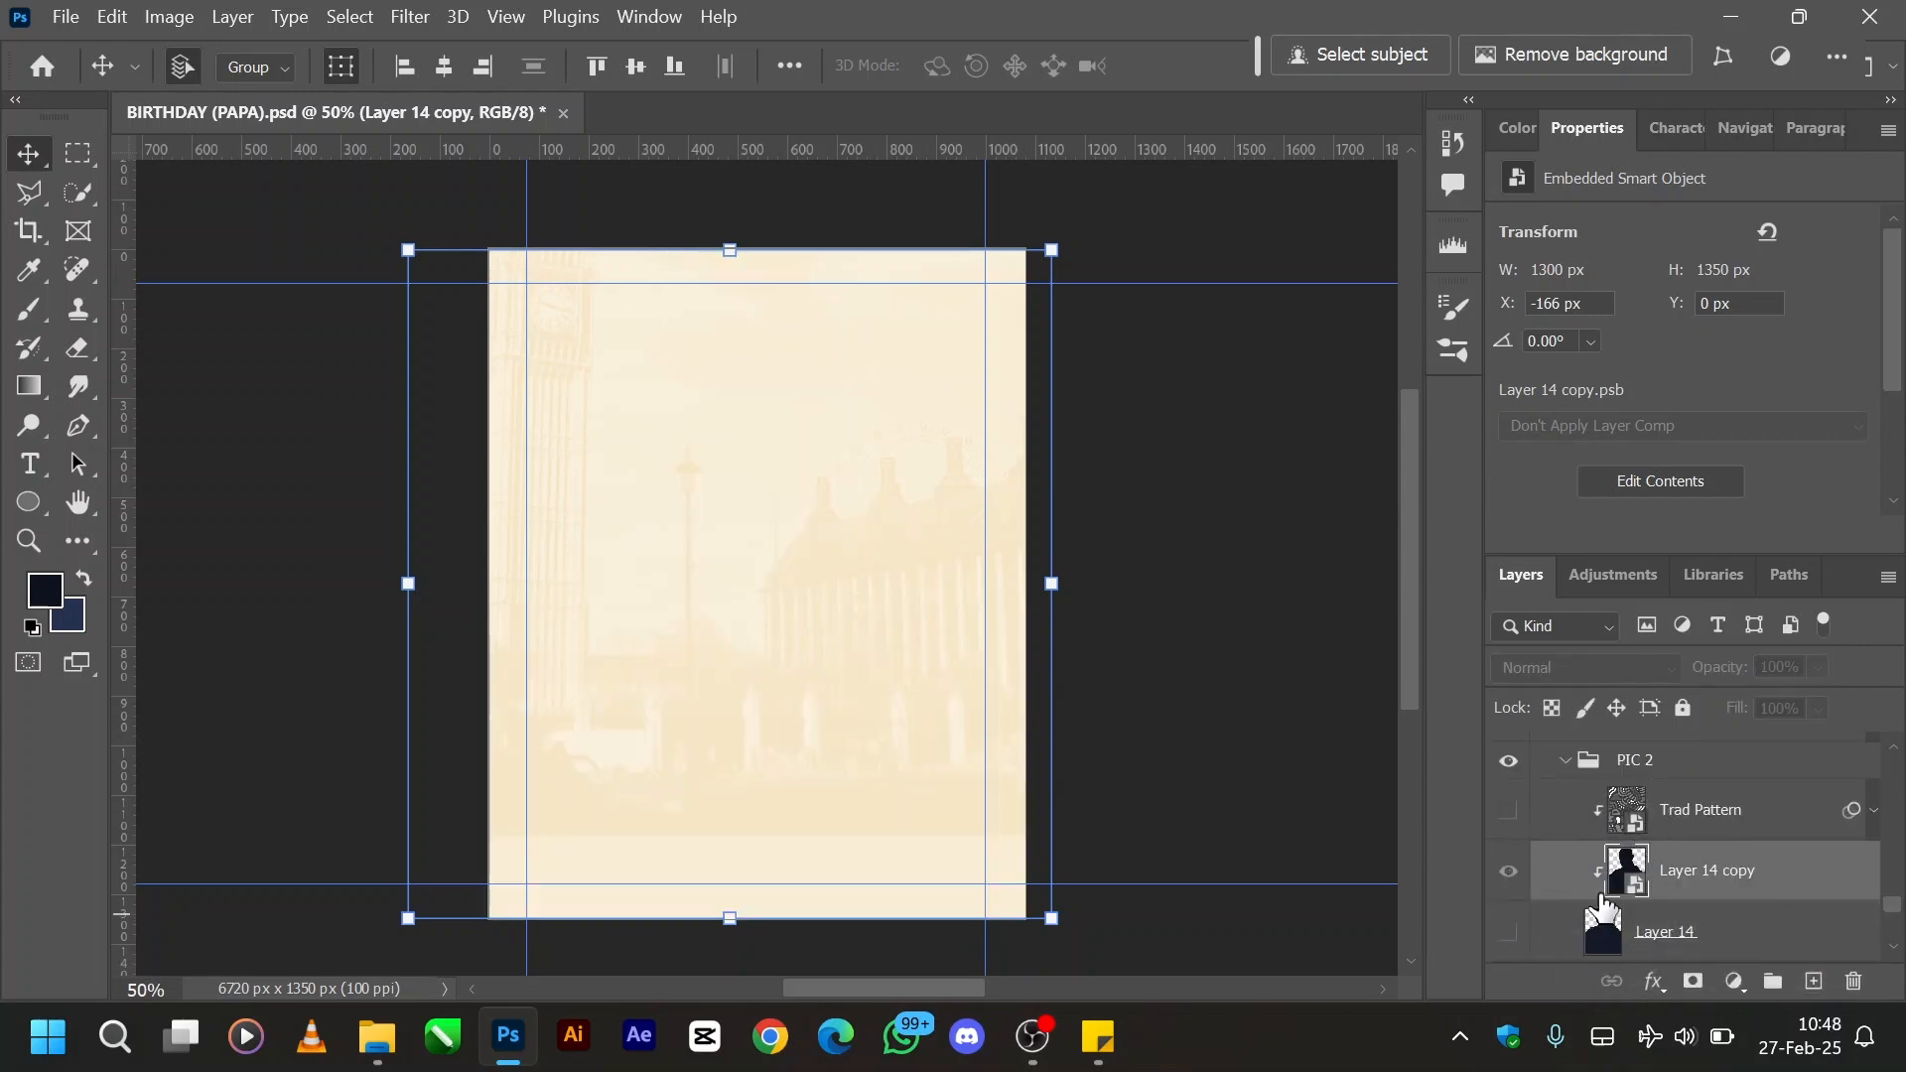
{"action": "left_click", "coordinate": [1603, 903], "text": "alt"}
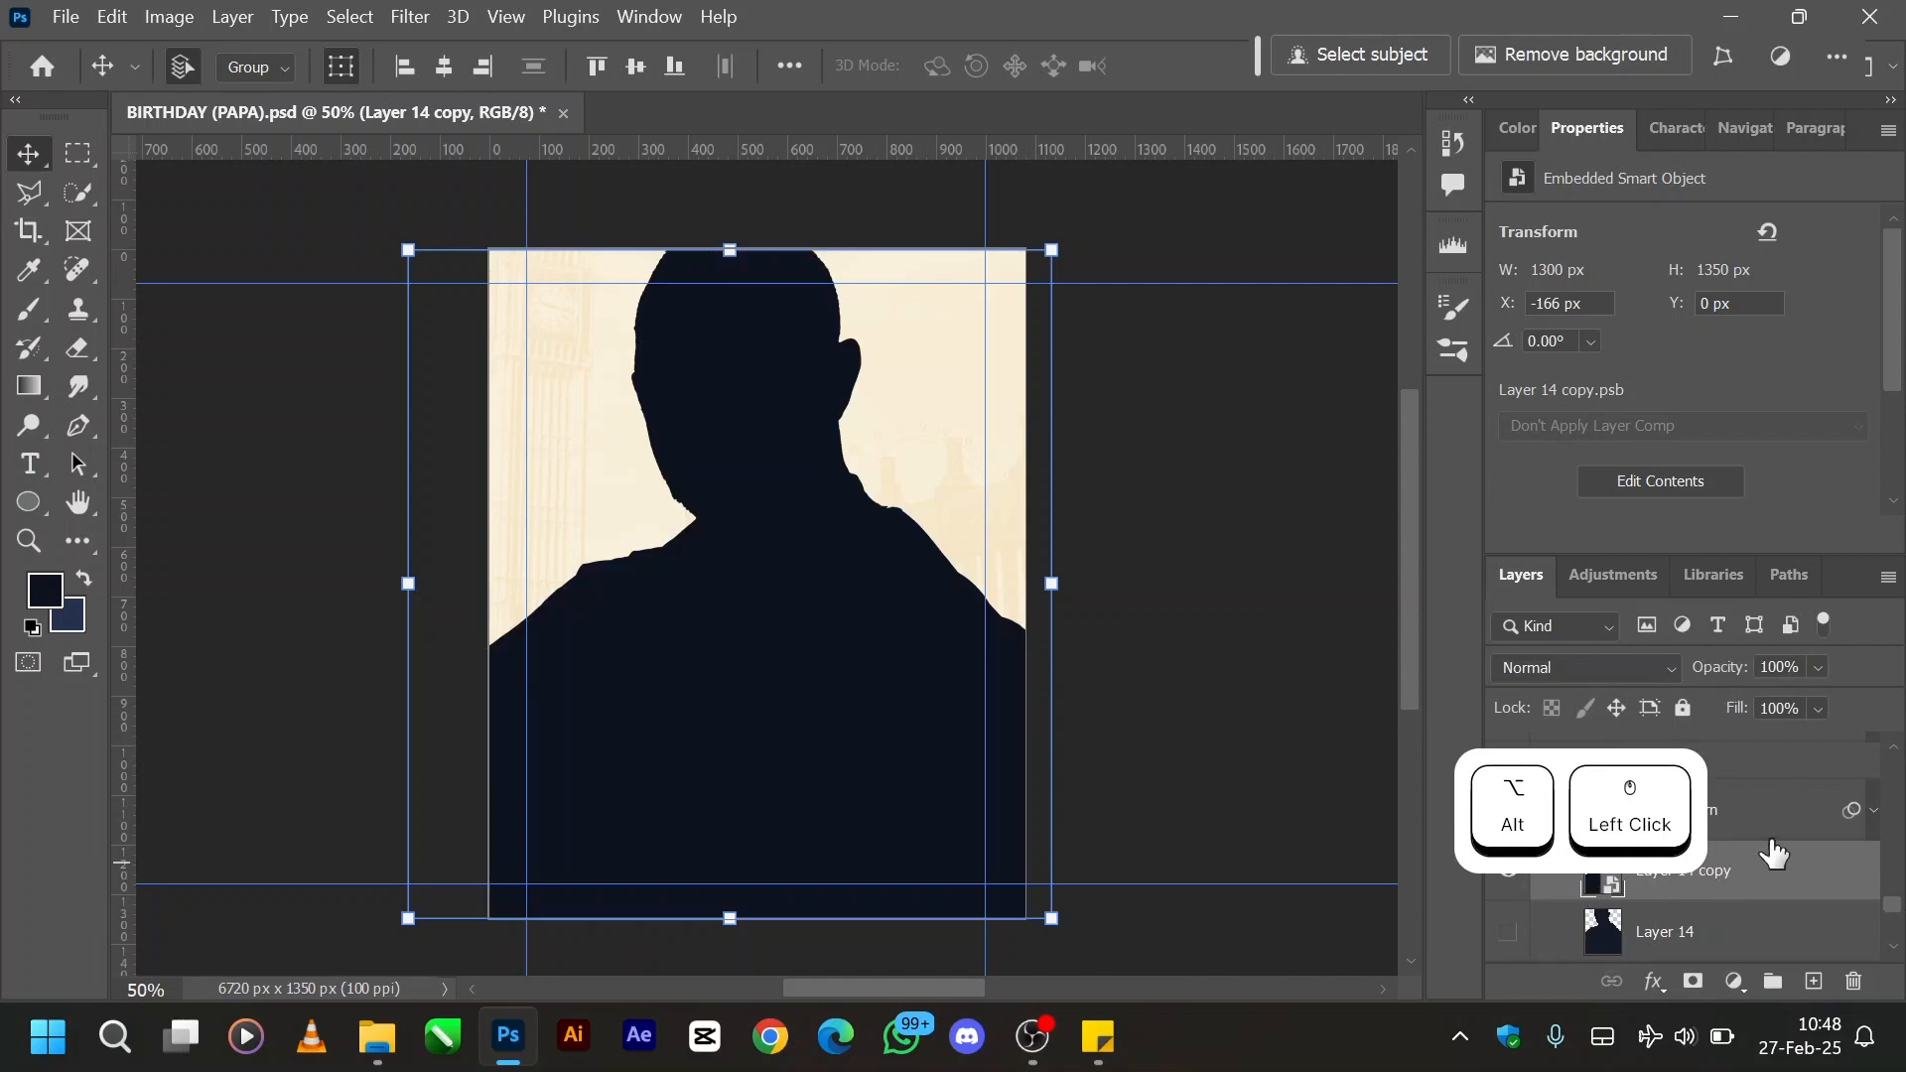
{"action": "left_click", "coordinate": [1757, 812]}
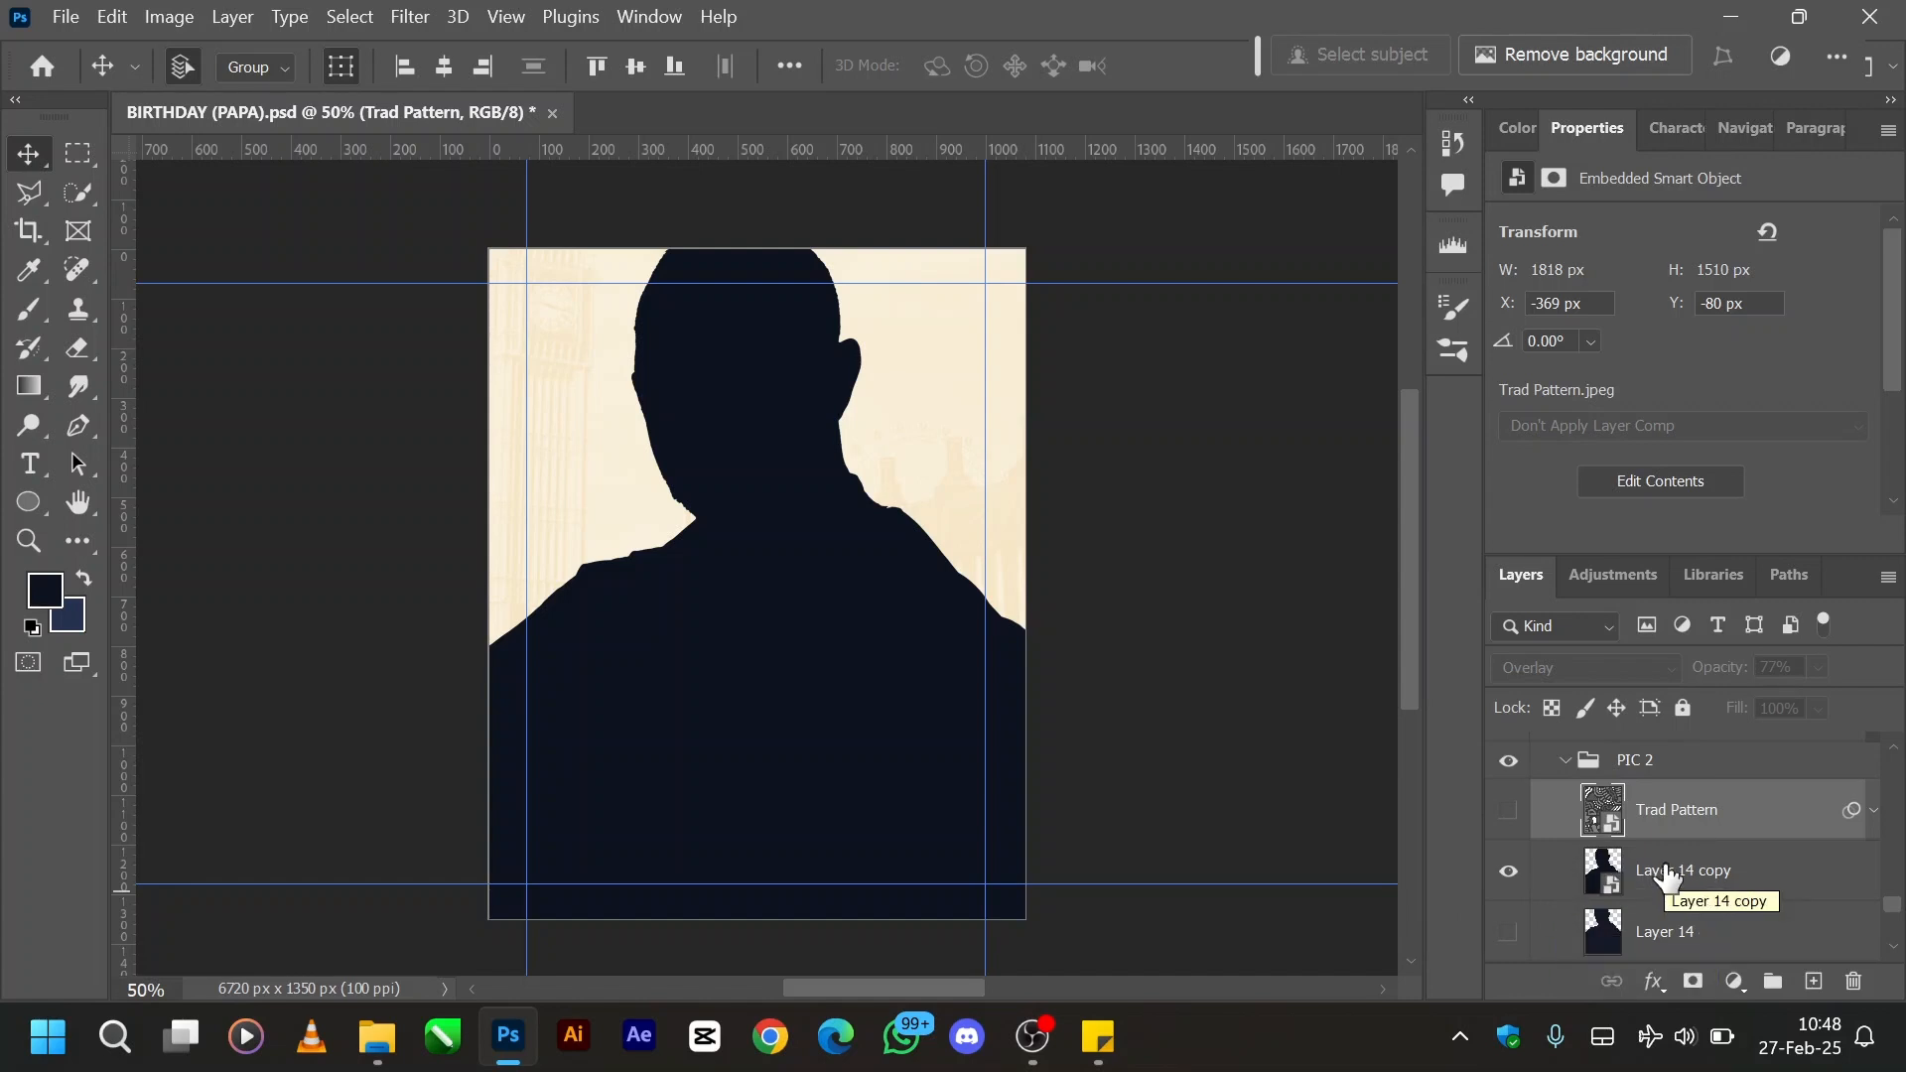
{"action": "left_click", "coordinate": [1510, 811]}
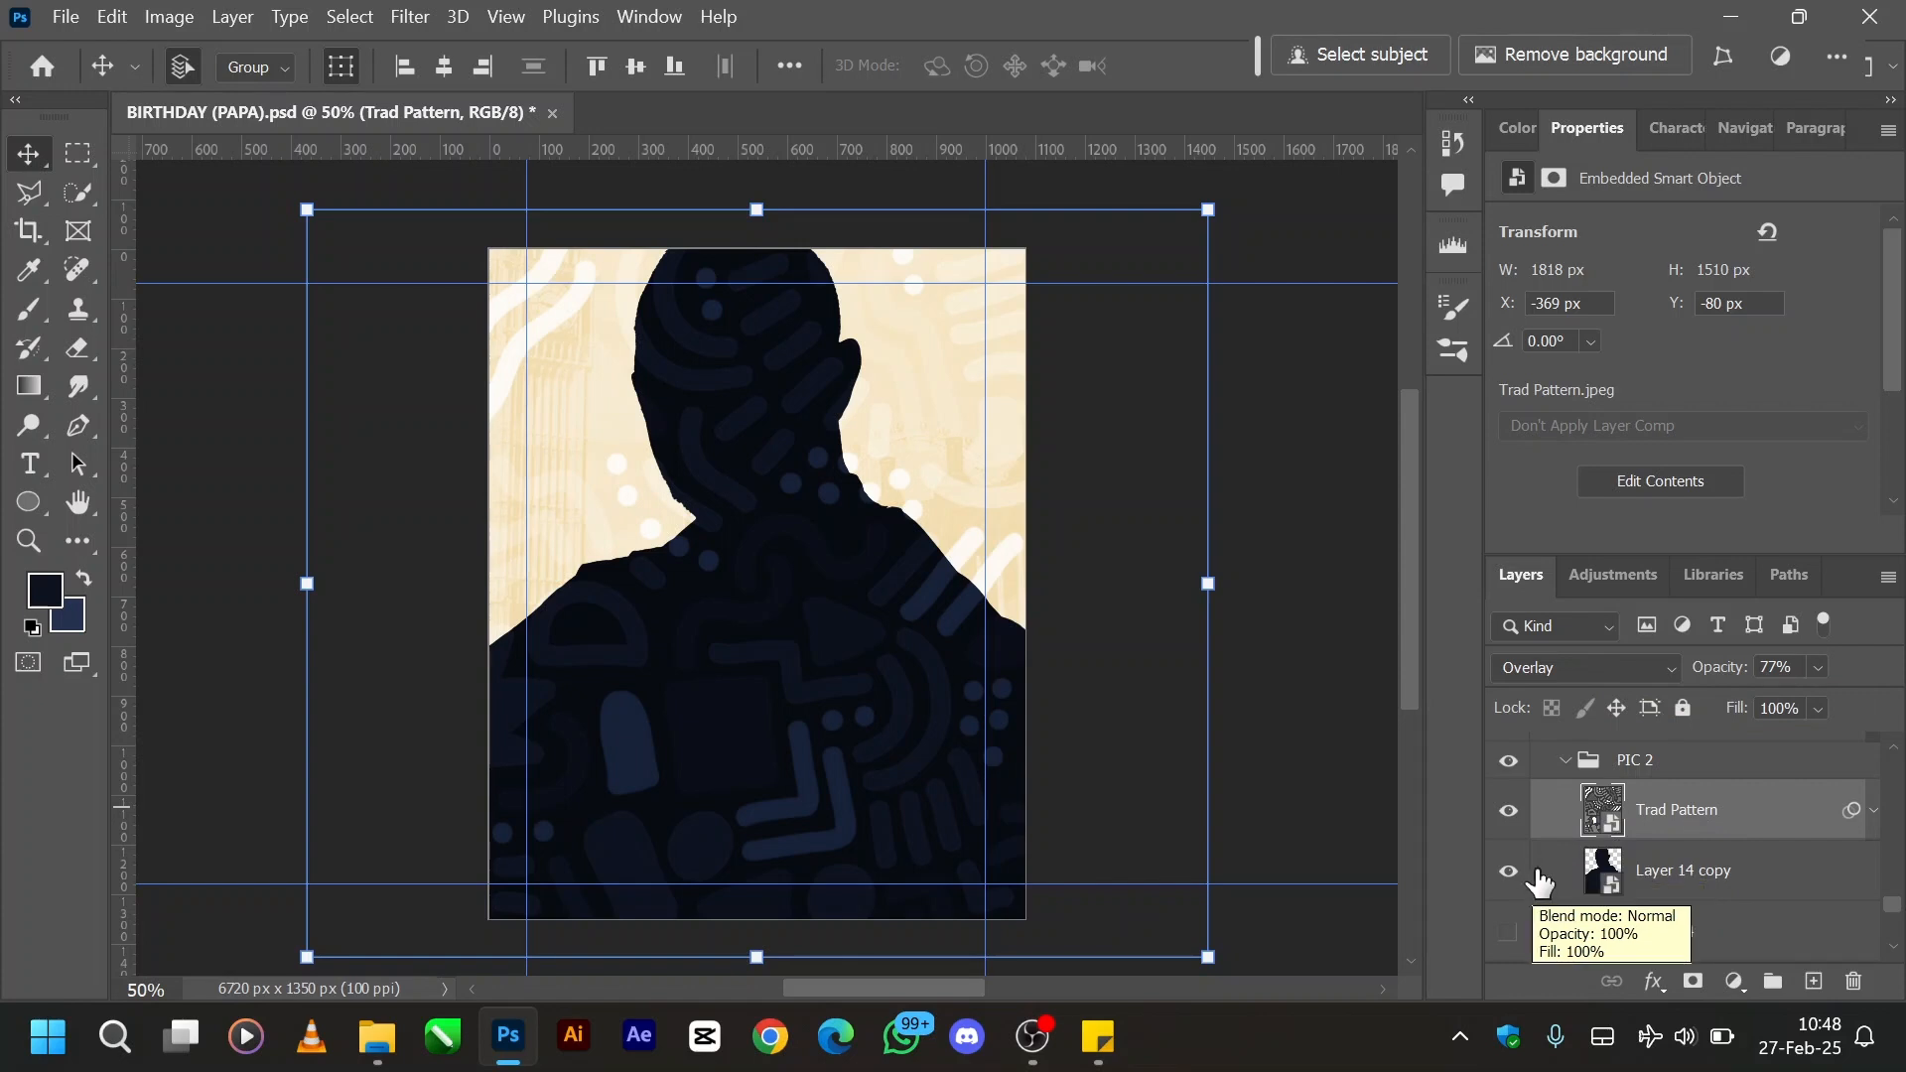
- Show Trad Pattern in Normal mode at 100% opacity, and compare it with and without its Black & White smart filter
{"action": "left_click", "coordinate": [1569, 681]}
{"action": "left_click", "coordinate": [1575, 179]}
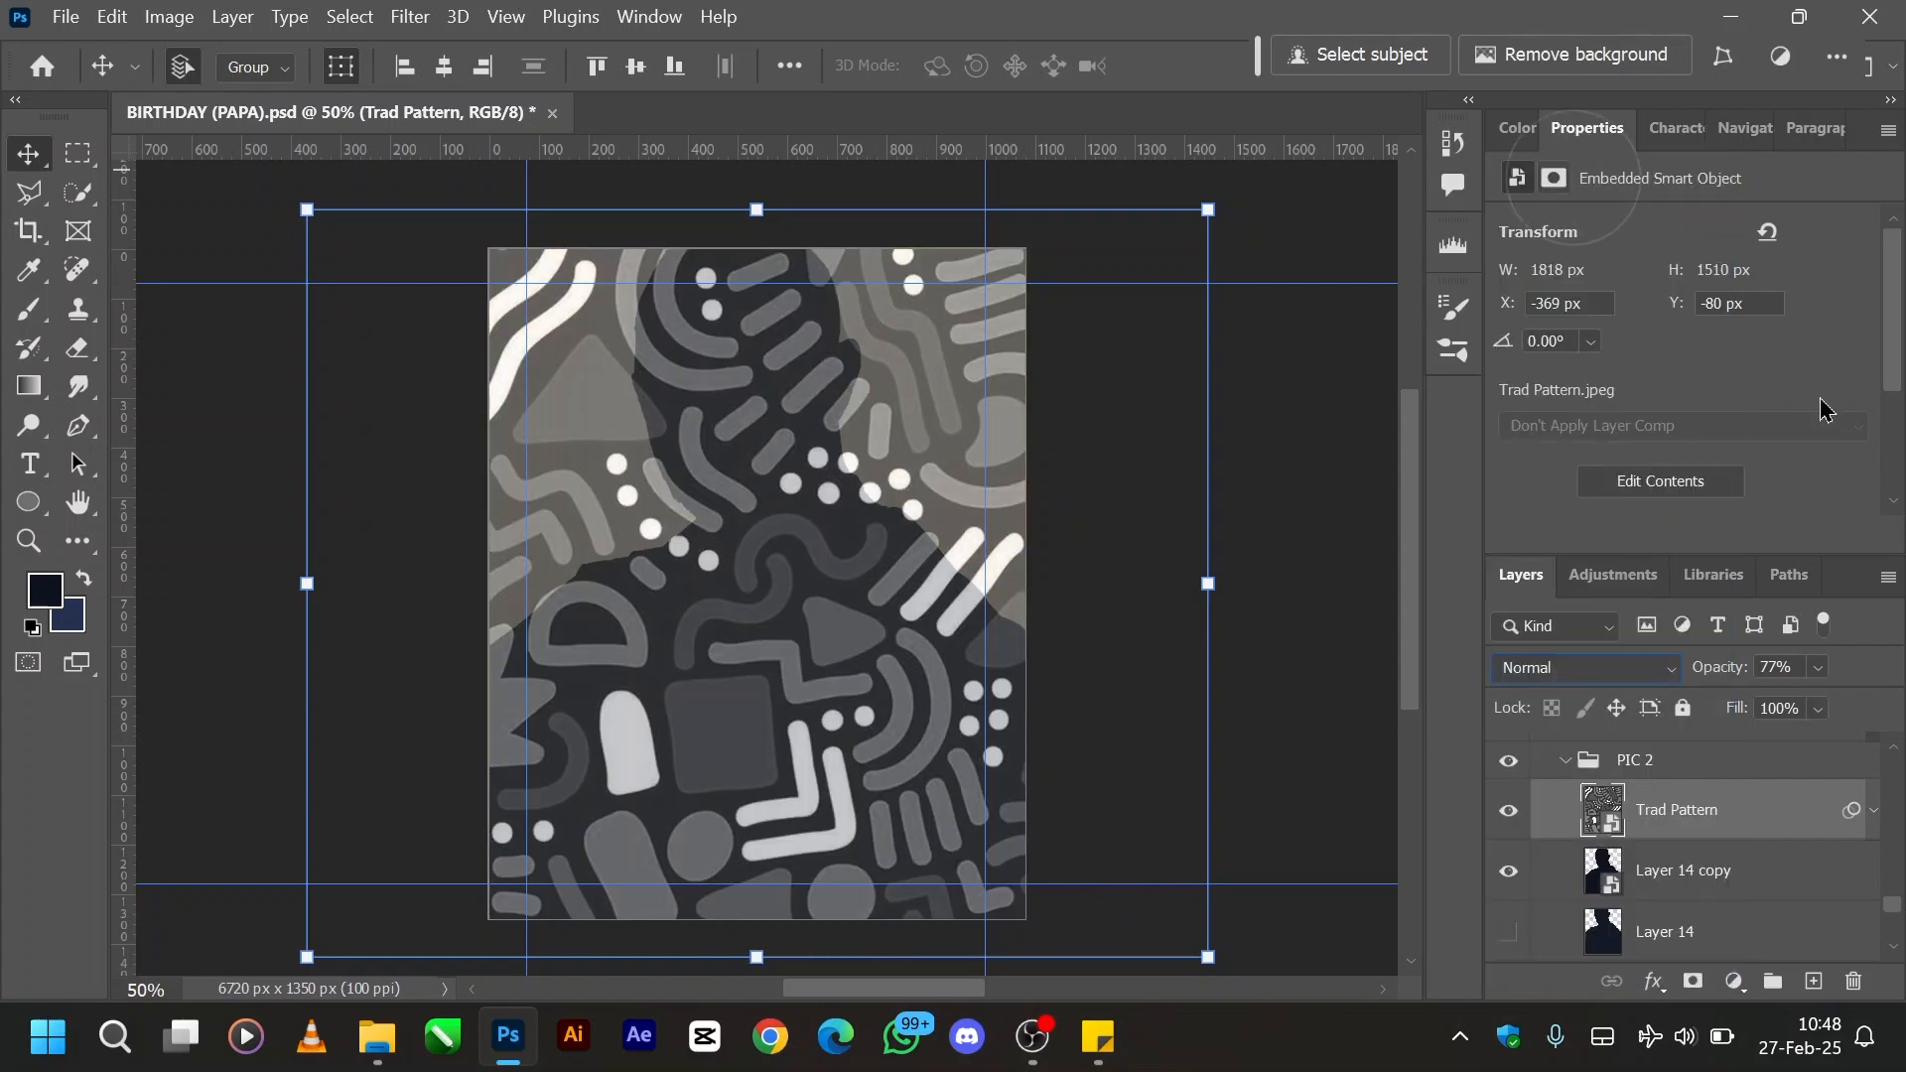
{"action": "left_click_drag", "start_coordinate": [1720, 670], "coordinate": [1901, 666]}
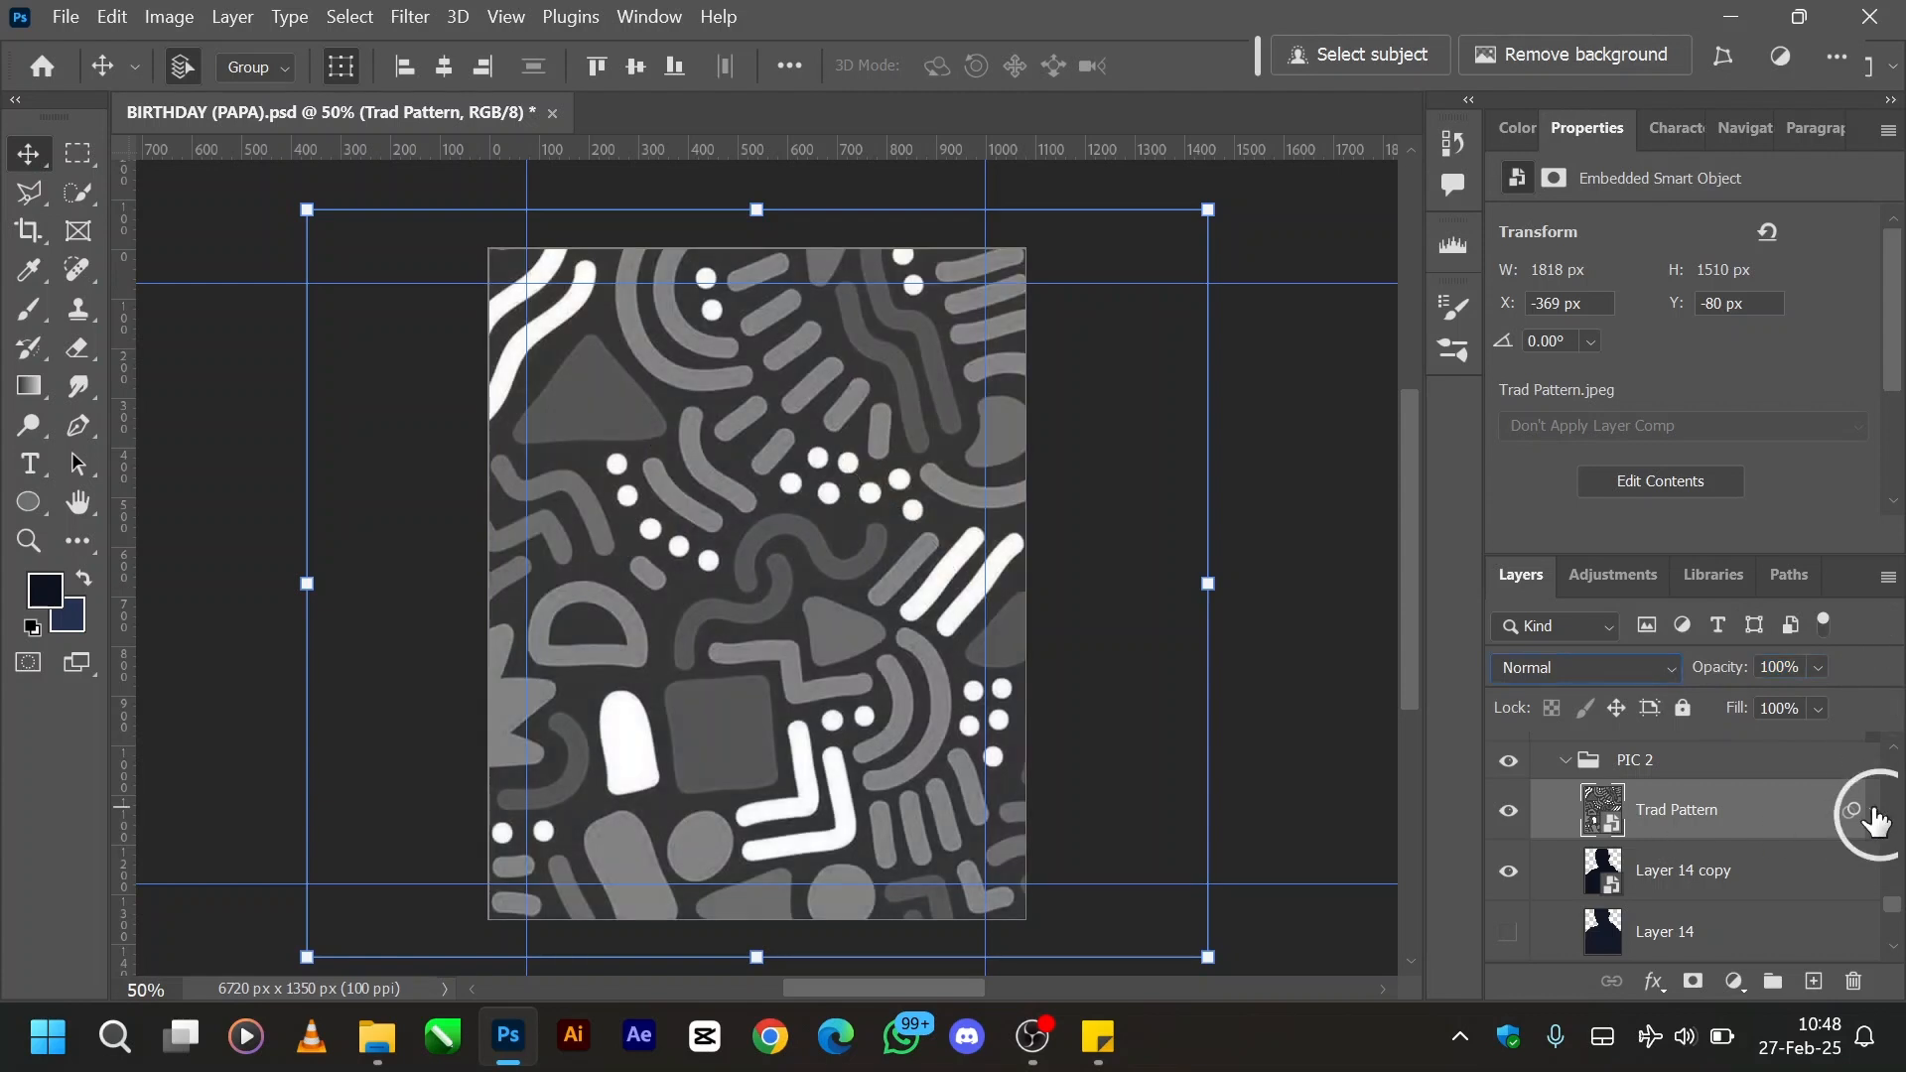
{"action": "left_click", "coordinate": [1873, 810]}
{"action": "left_click", "coordinate": [1615, 876]}
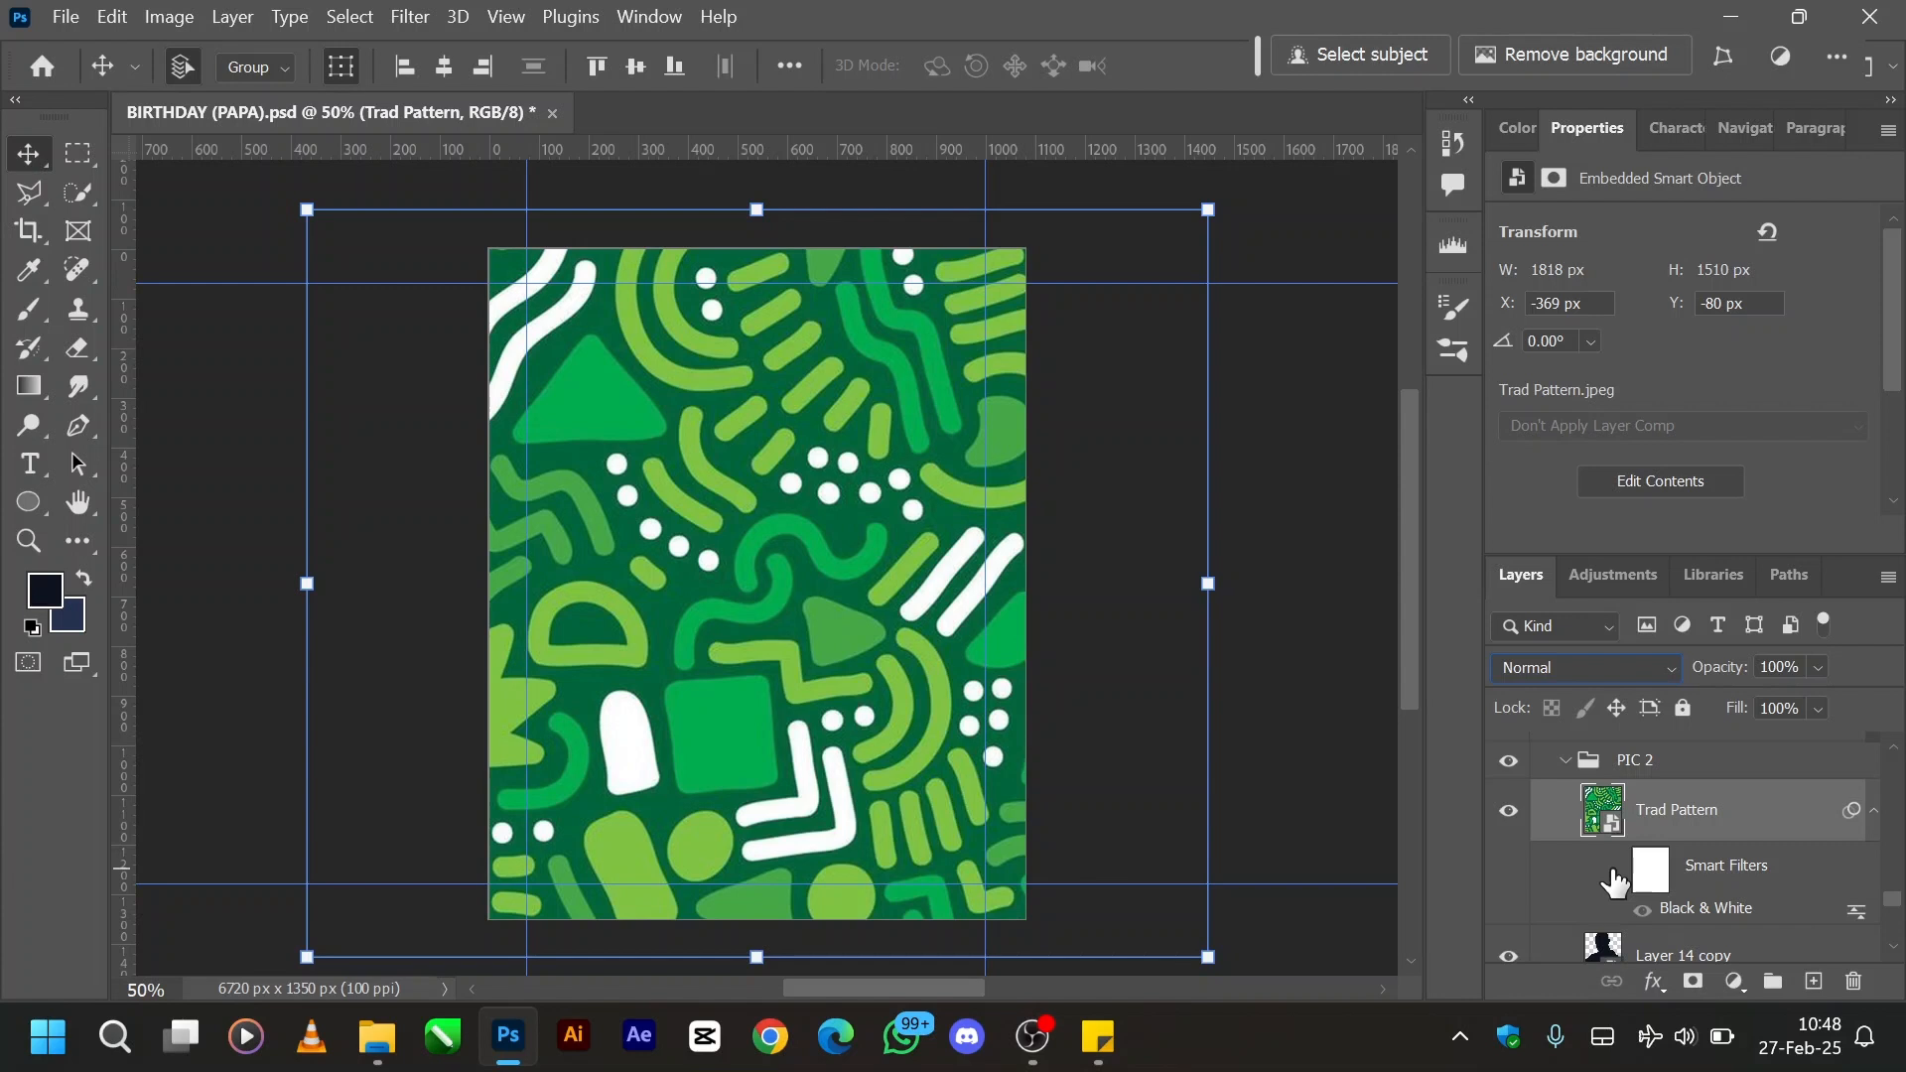
{"action": "left_click", "coordinate": [1616, 871]}
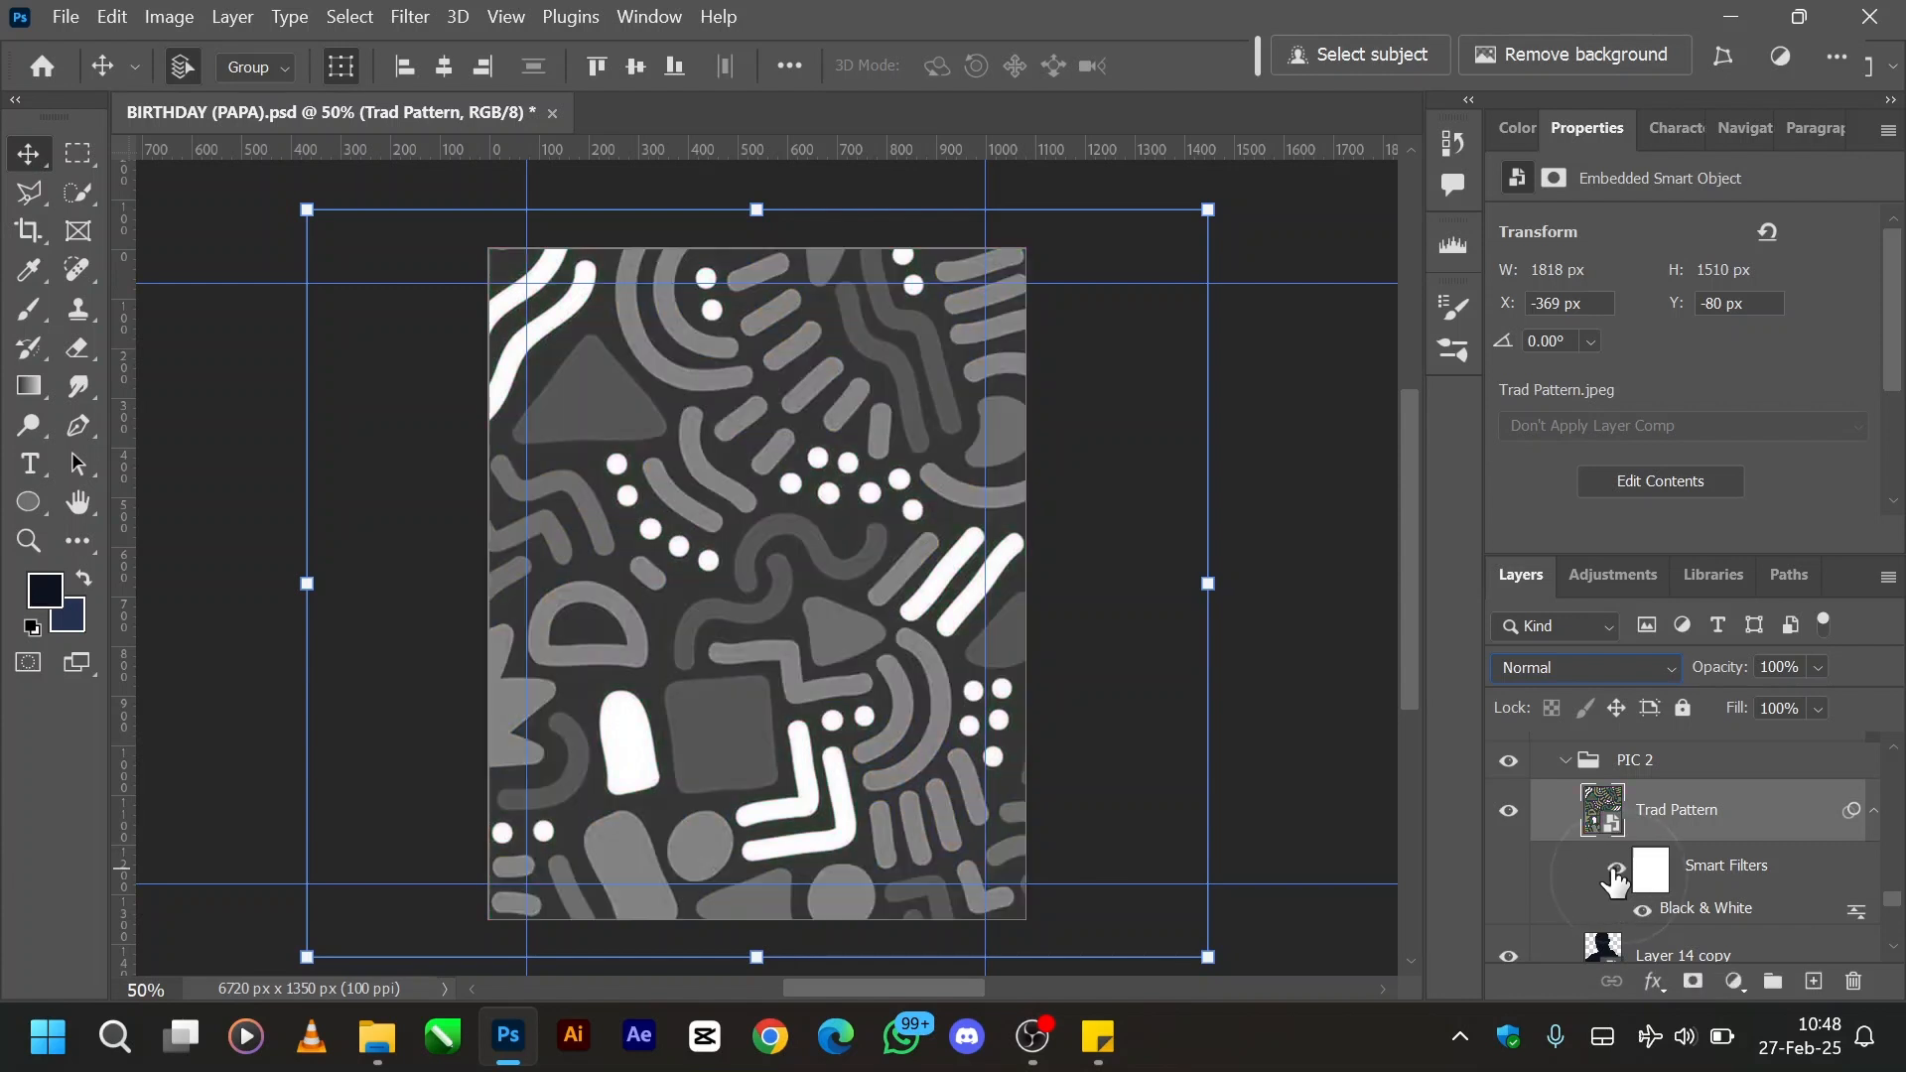
- Set the Trad Pattern layer's blend mode to Overlay and its opacity to 50%
{"action": "left_click", "coordinate": [1597, 682]}
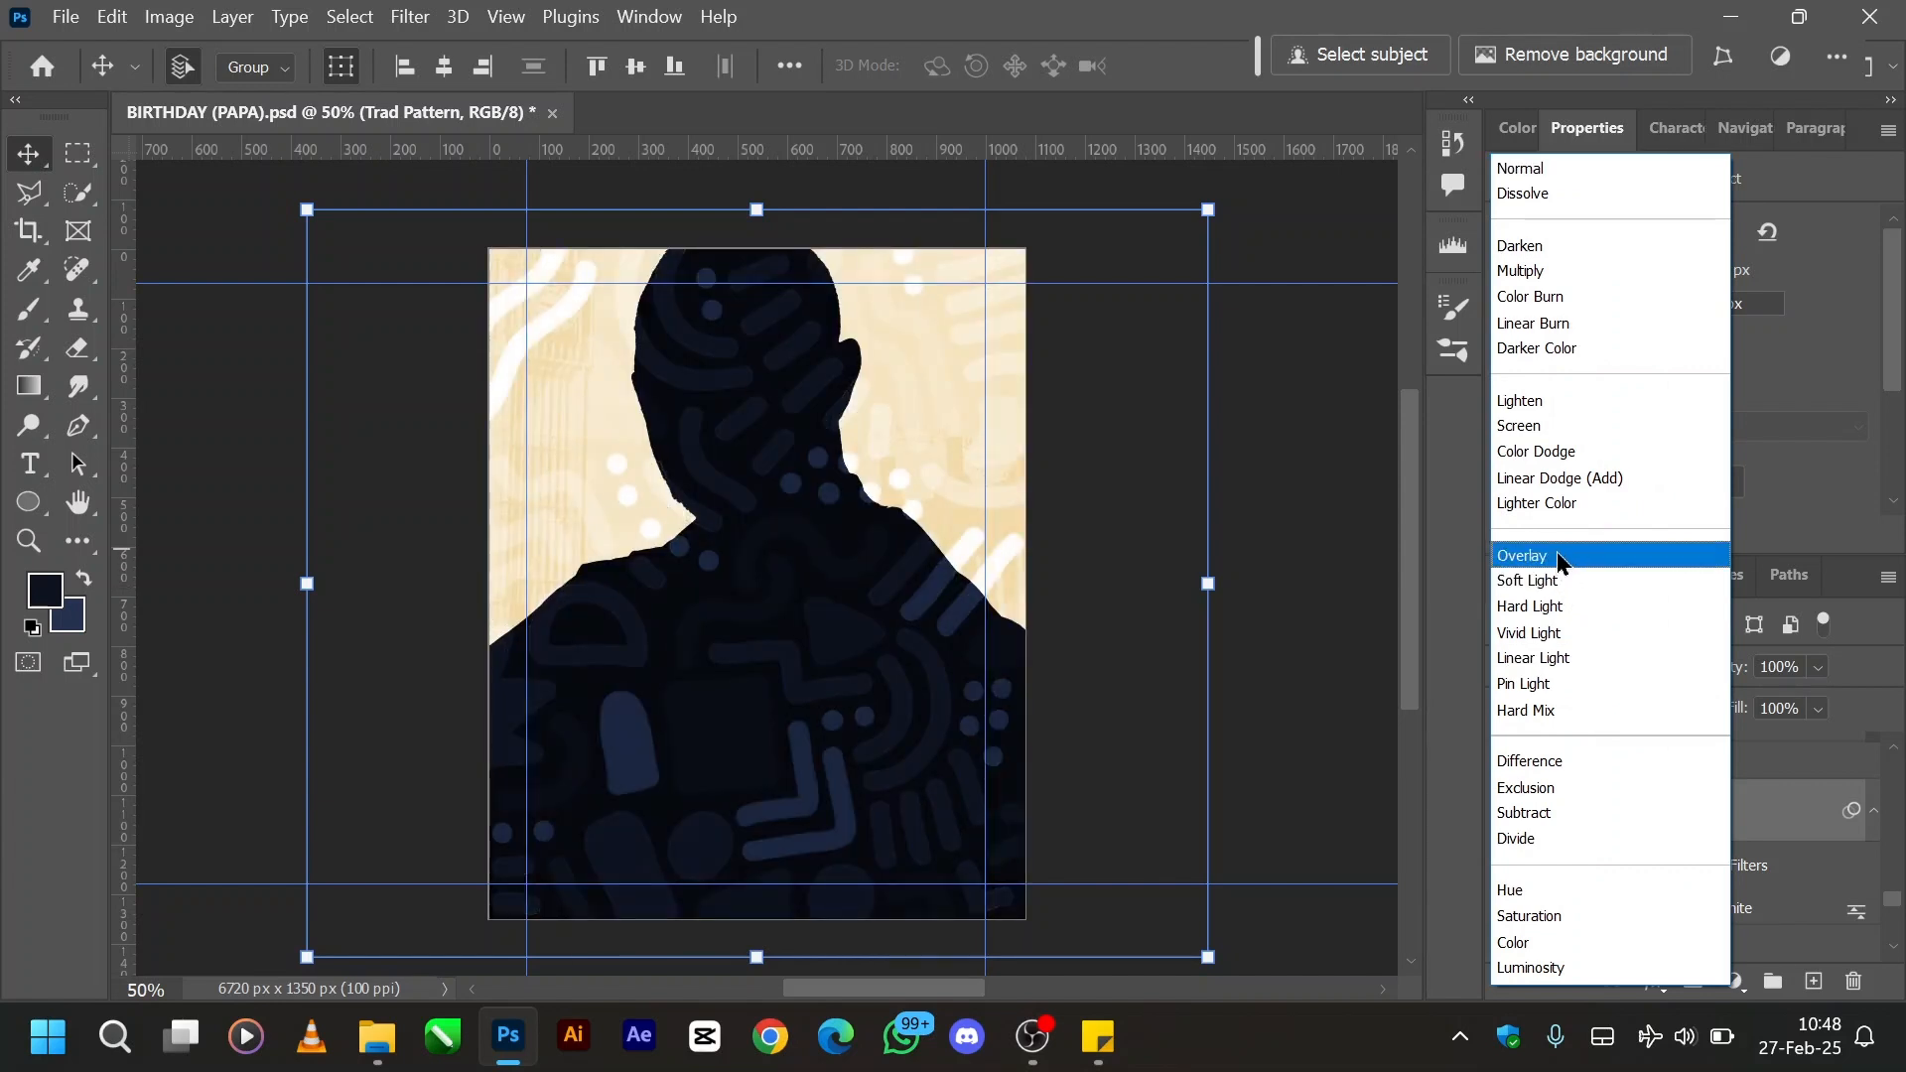
{"action": "left_click", "coordinate": [1557, 559]}
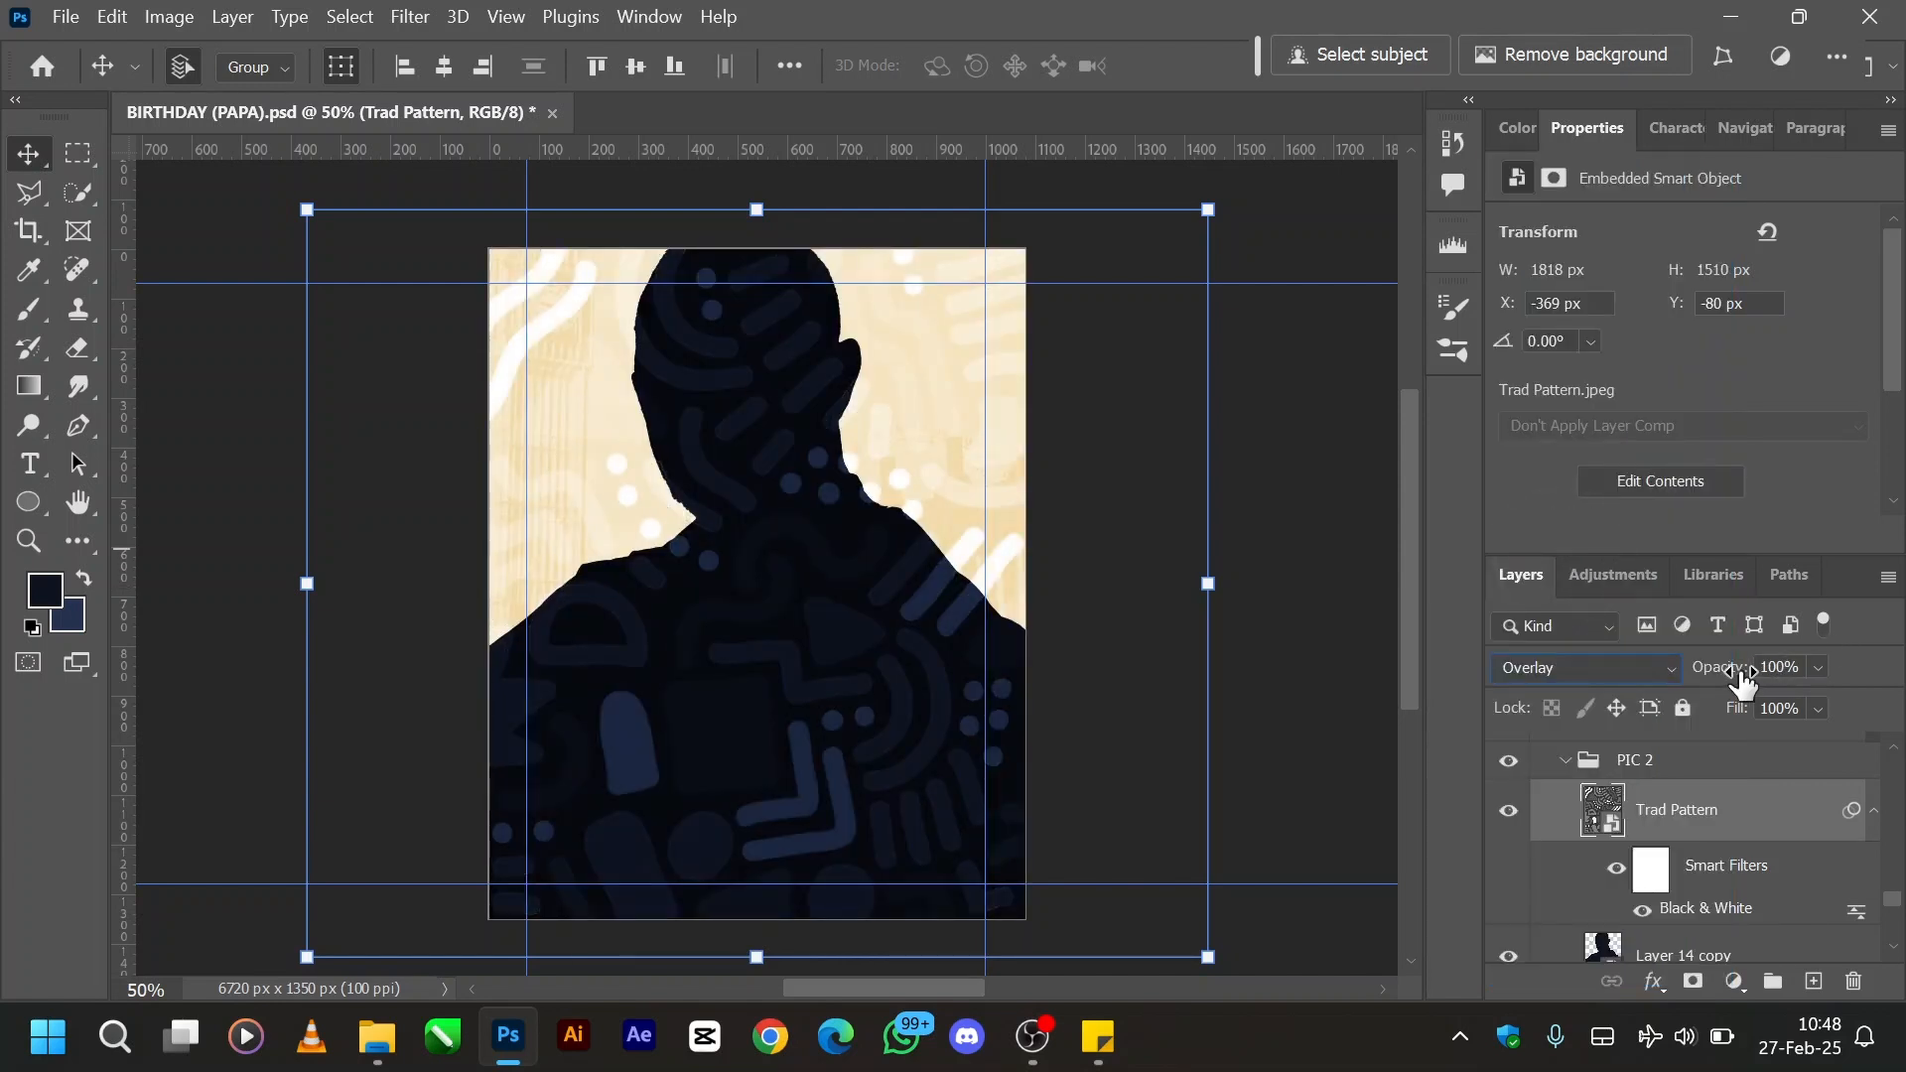
{"action": "left_click_drag", "start_coordinate": [1744, 670], "coordinate": [1665, 684]}
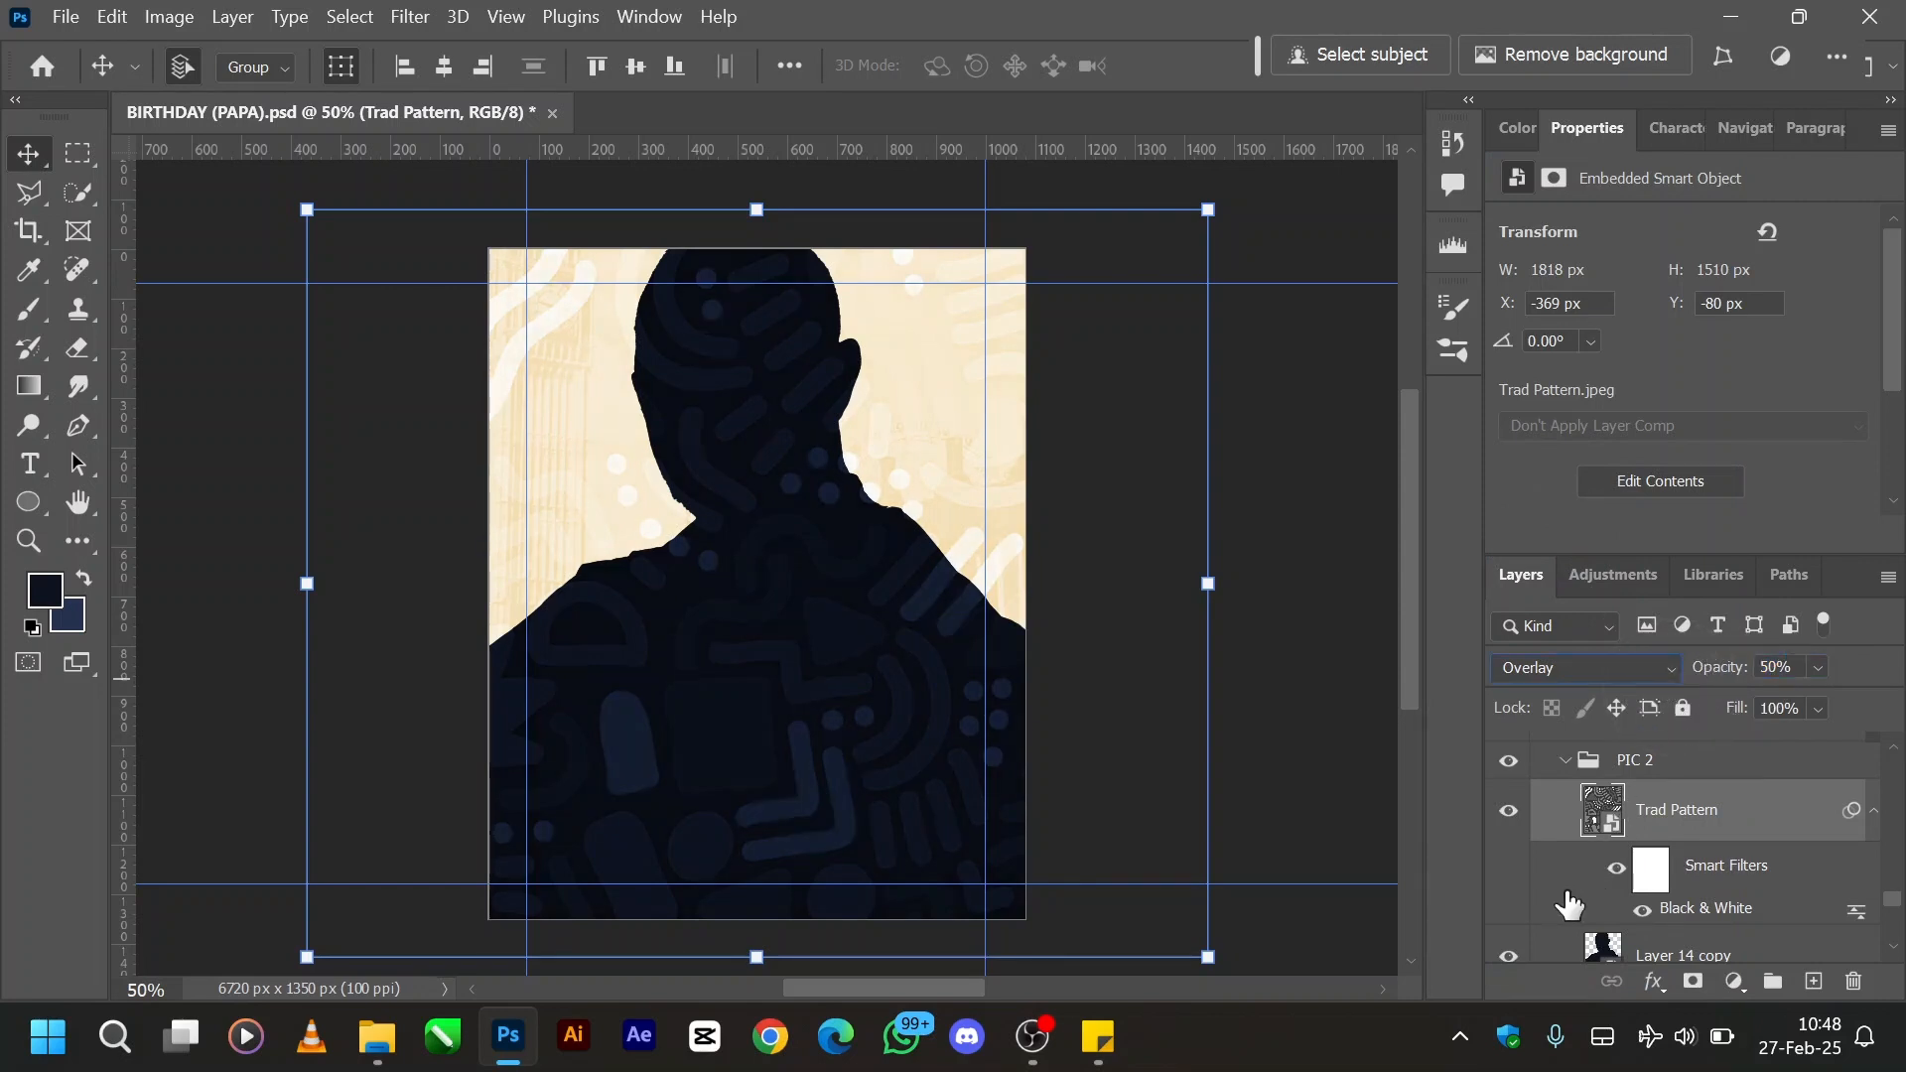
- Clip Trad Pattern to the Layer 14 copy silhouette and move the pattern down about 40 px, to Y -40 px
{"action": "key", "text": "alt"}
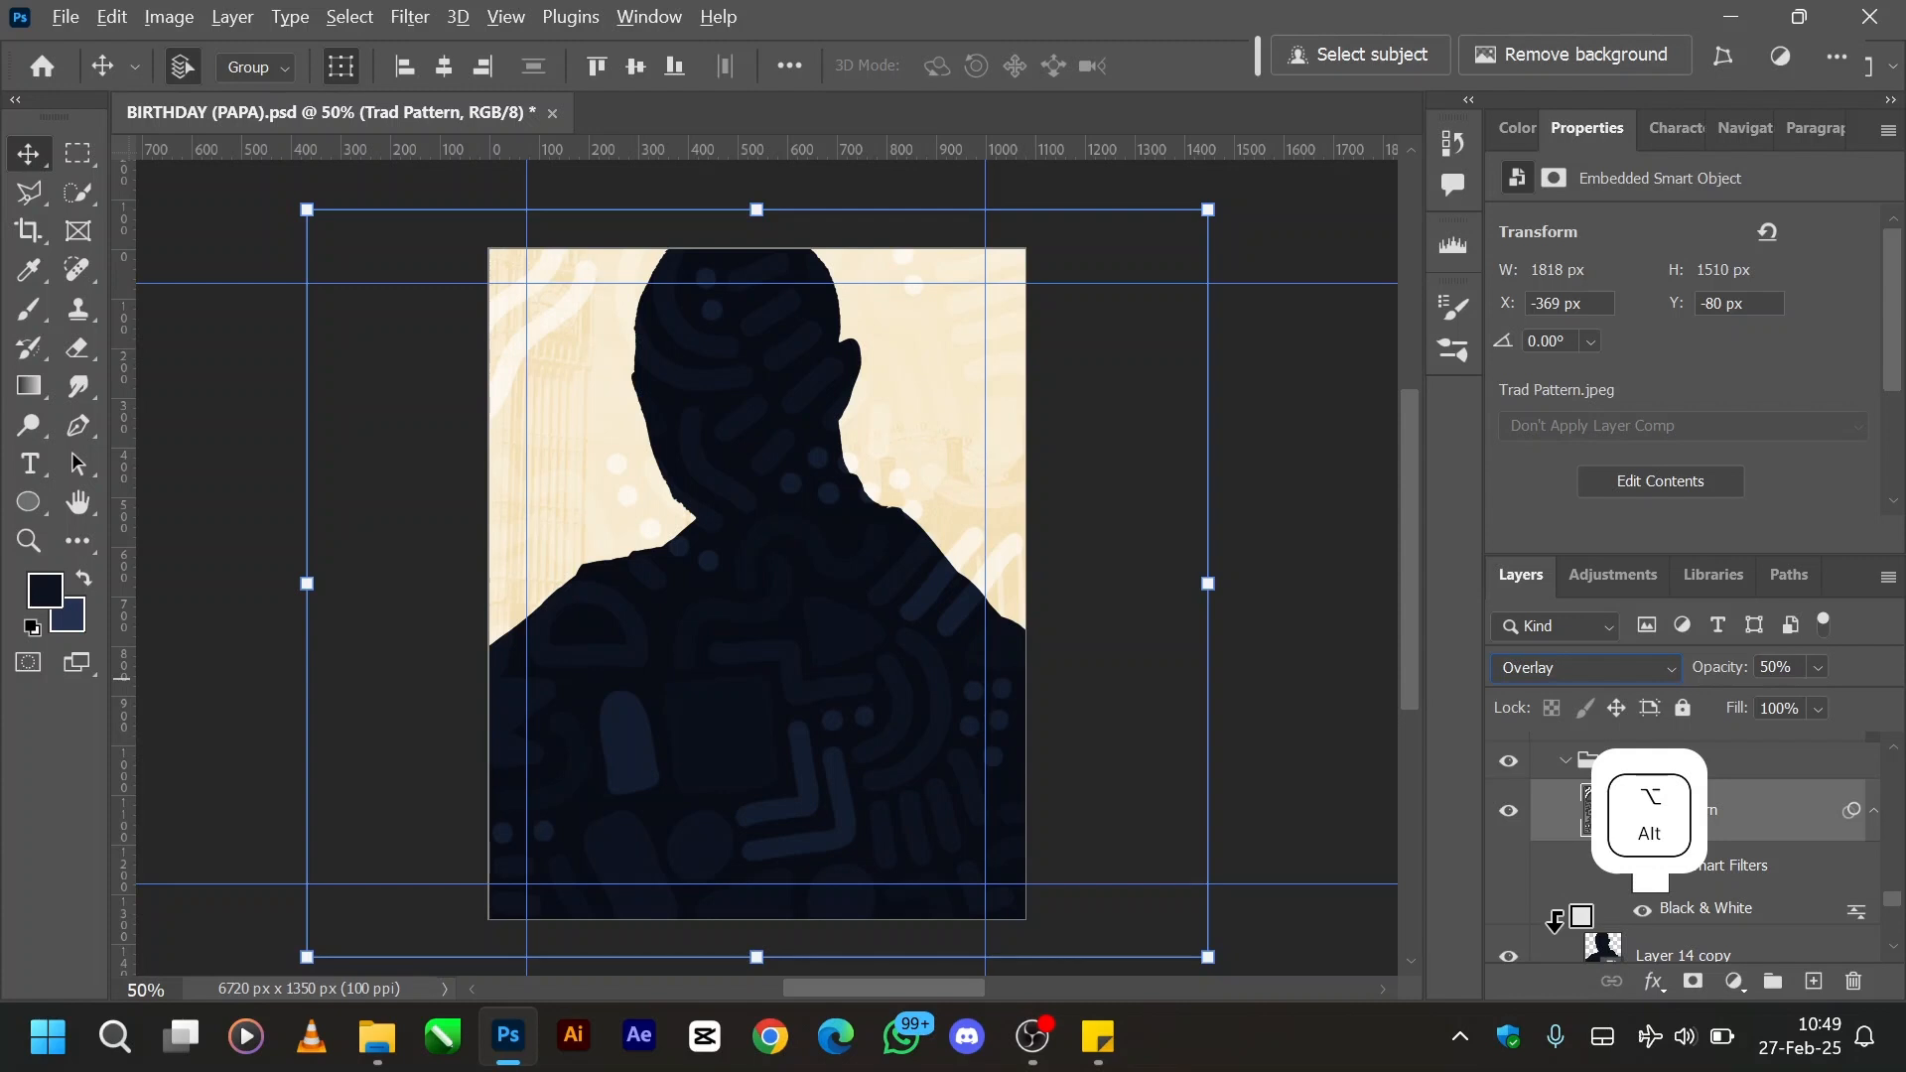
{"action": "left_click", "coordinate": [1554, 921], "text": "alt"}
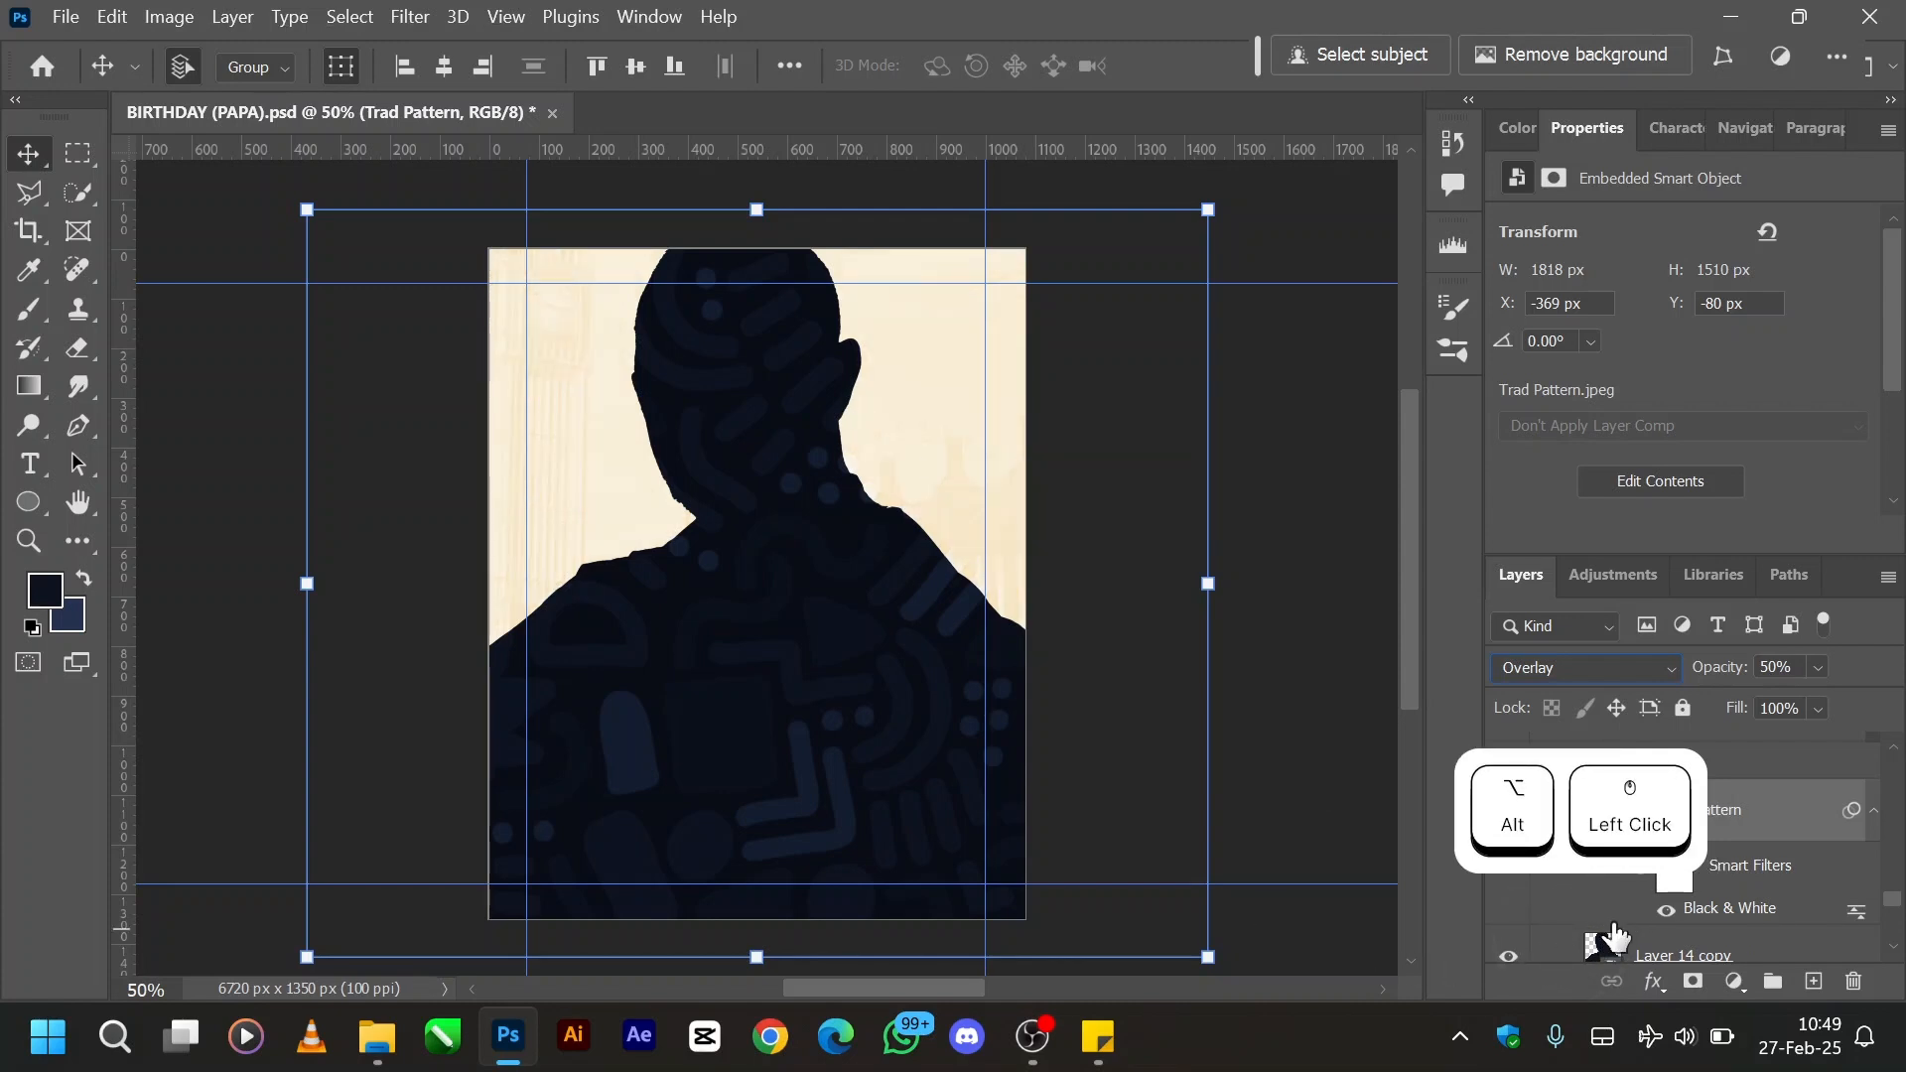
{"action": "scroll", "coordinate": [1613, 936], "scroll_direction": "down", "scroll_amount": 1}
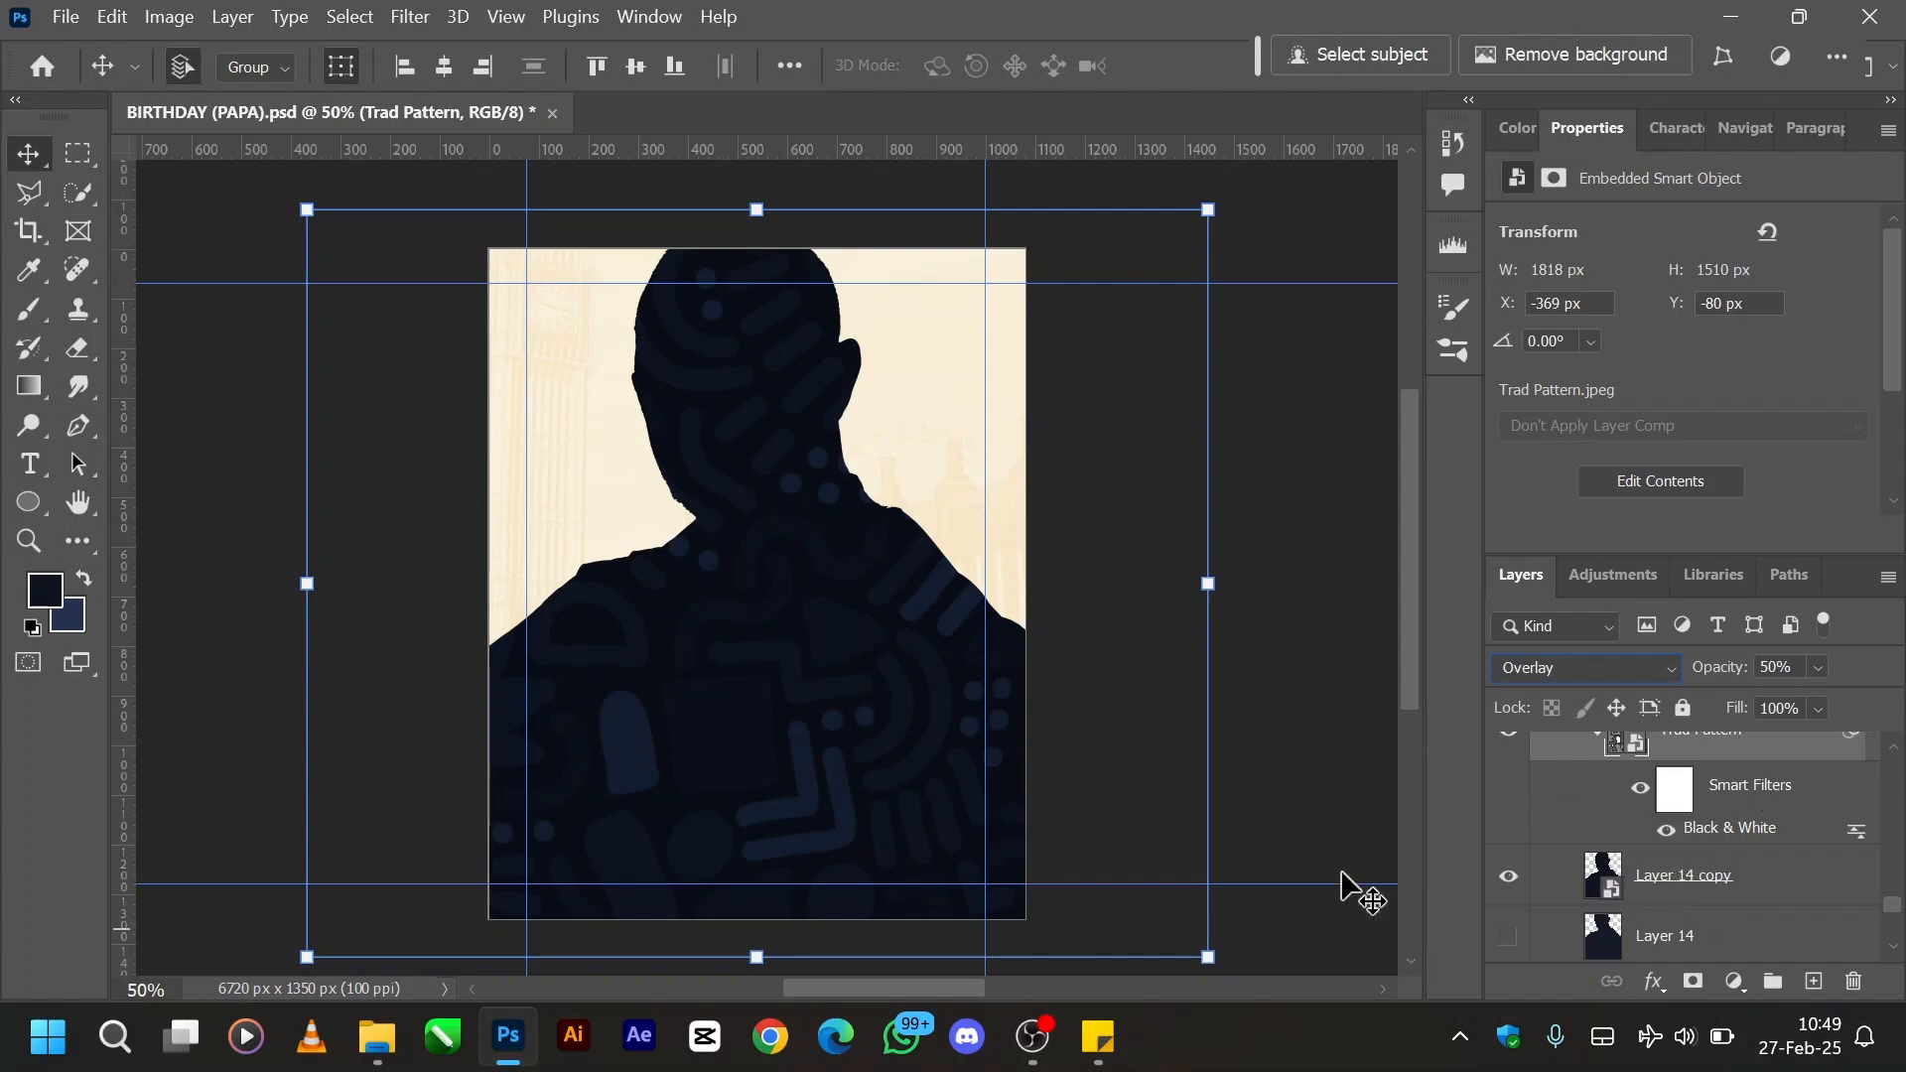
{"action": "mouse_move", "coordinate": [777, 516]}
{"action": "left_mouse_down"}
{"action": "mouse_move", "coordinate": [575, 540]}
{"action": "mouse_move", "coordinate": [830, 489]}
{"action": "mouse_move", "coordinate": [738, 559]}
{"action": "mouse_move", "coordinate": [770, 536]}
{"action": "left_mouse_up"}
{"action": "scroll", "coordinate": [1773, 816], "scroll_direction": "up", "scroll_amount": 2}
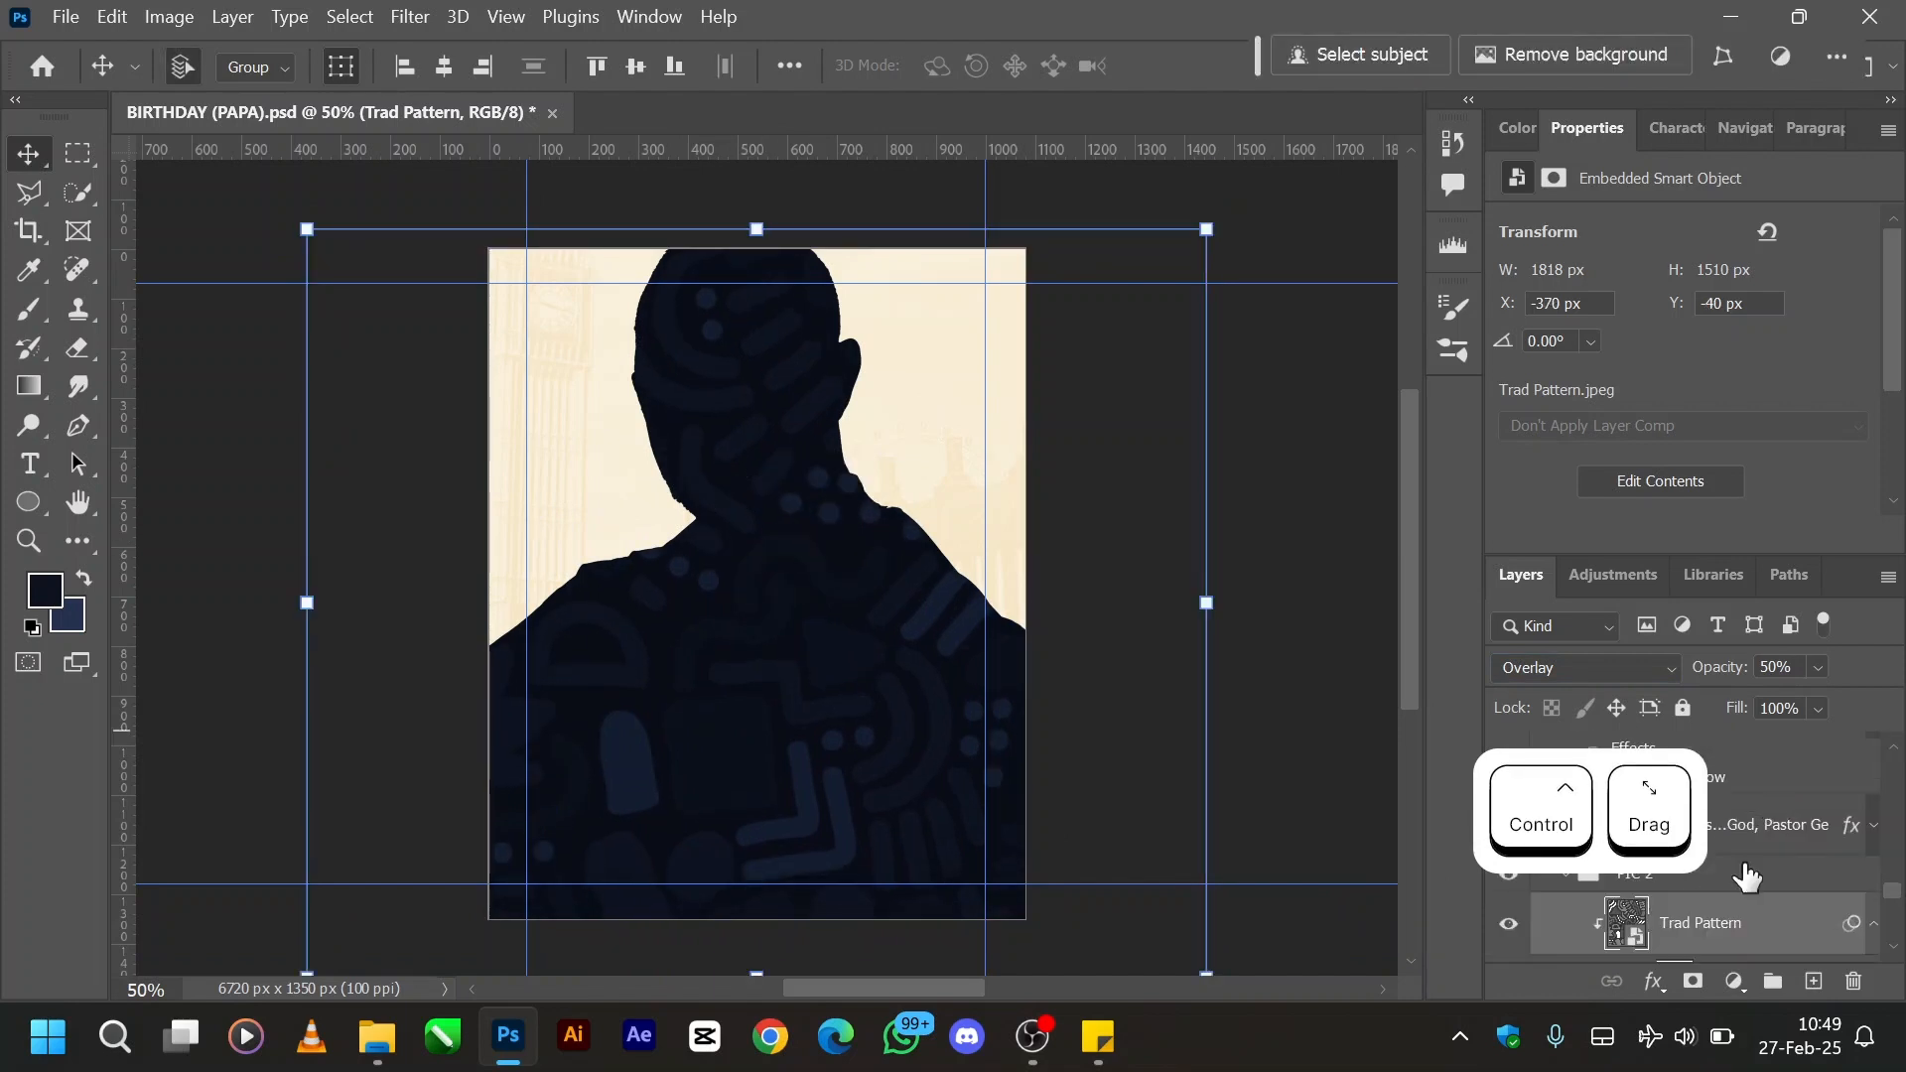
- Undo the PIC 2 group move and the silhouette rebuild, back to the original Layer 14 silhouette with Trad Pattern hidden
{"action": "left_click", "coordinate": [1565, 875]}
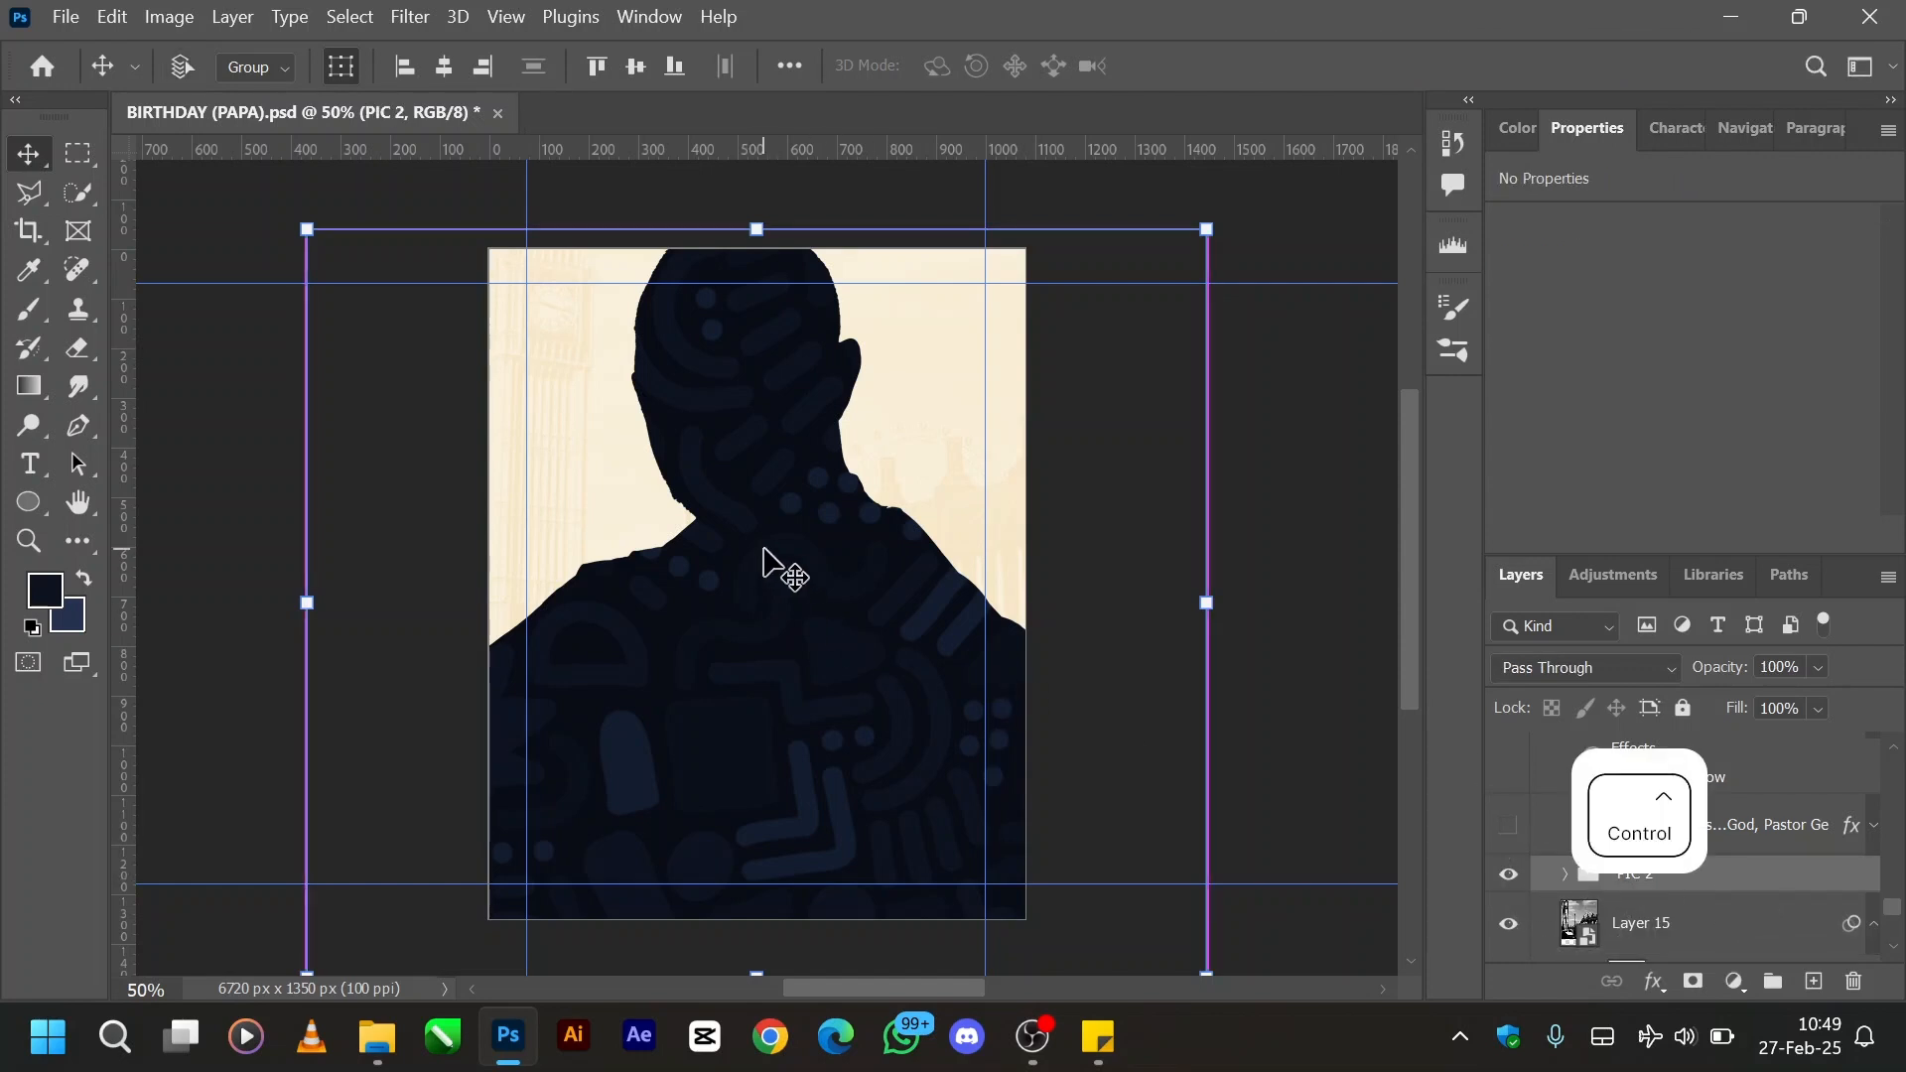
{"action": "mouse_move", "coordinate": [771, 562]}
{"action": "left_mouse_down"}
{"action": "mouse_move", "coordinate": [638, 680]}
{"action": "mouse_move", "coordinate": [680, 607]}
{"action": "mouse_move", "coordinate": [876, 519]}
{"action": "mouse_move", "coordinate": [766, 575]}
{"action": "left_mouse_up"}
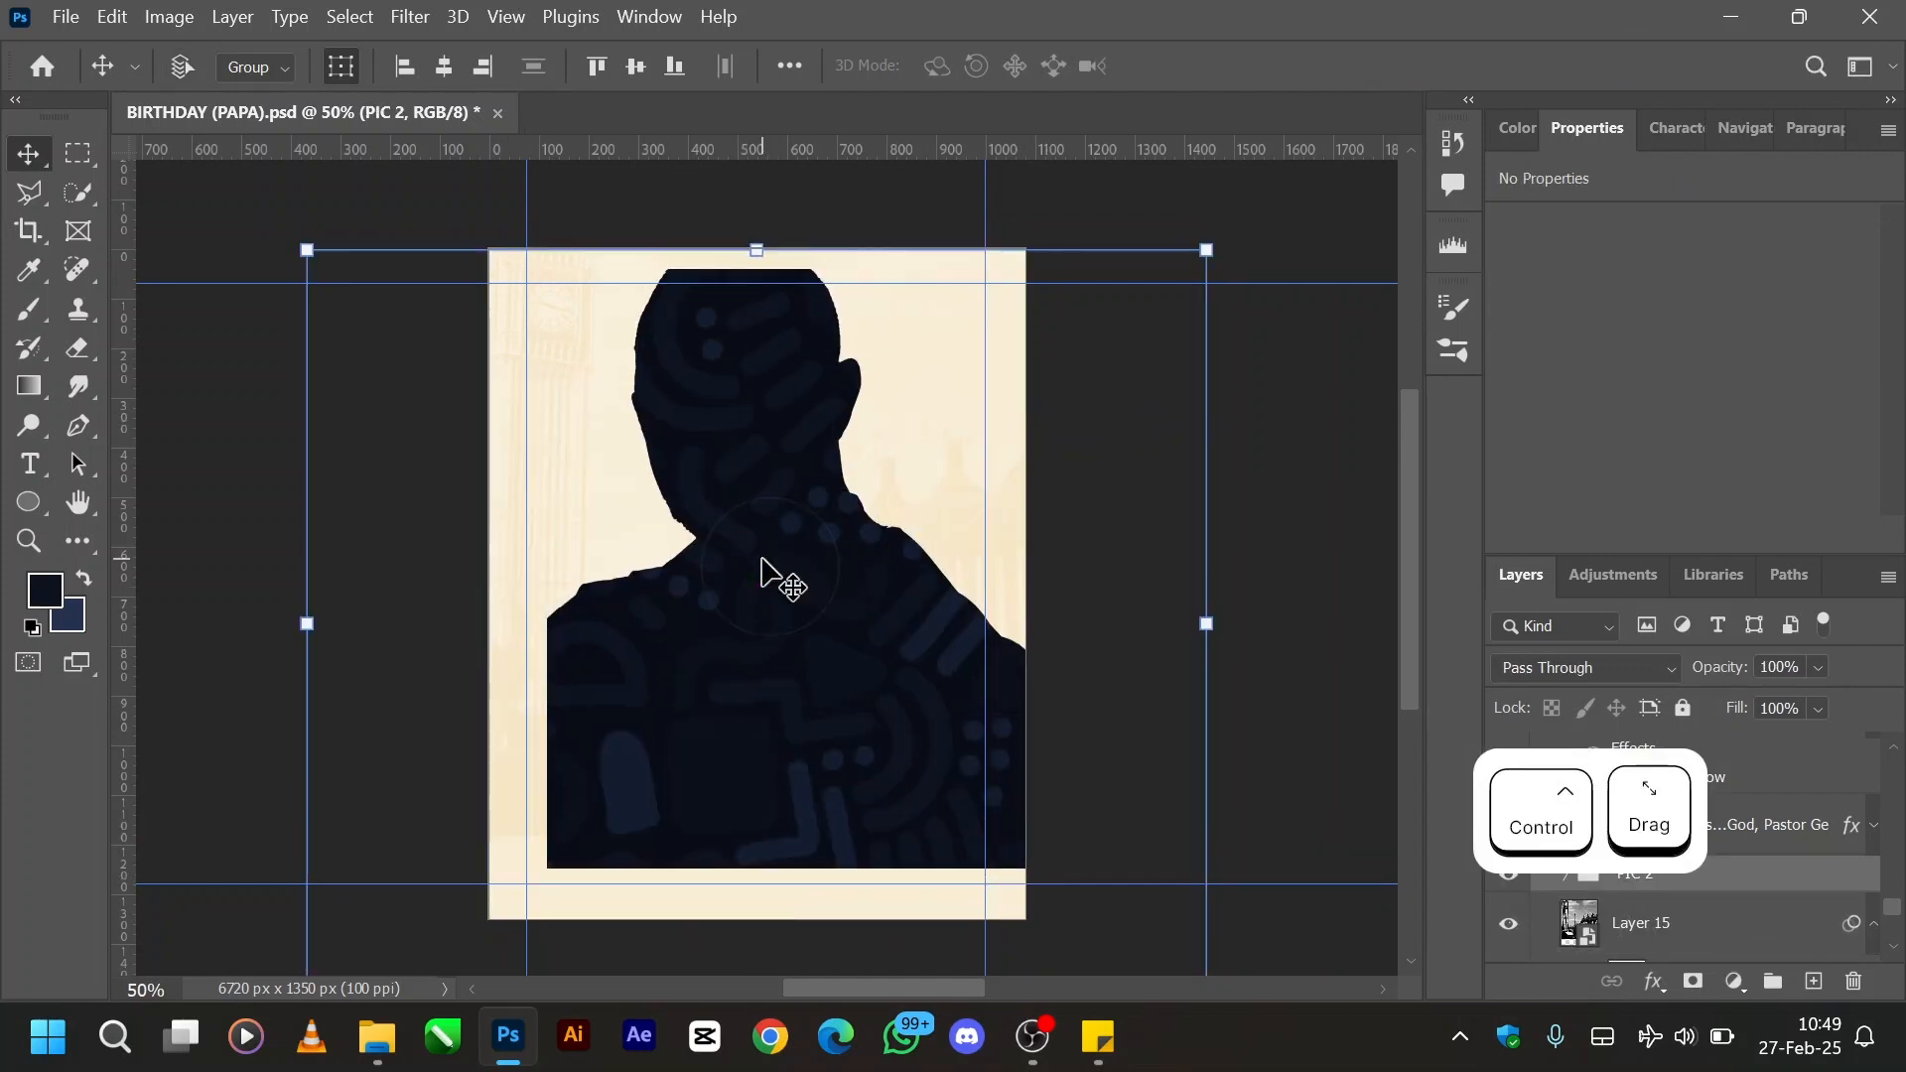
{"action": "key", "text": "ctrl+z"}
{"action": "key", "text": "ctrl+z"}
{"action": "key", "text": "ctrl+z"}
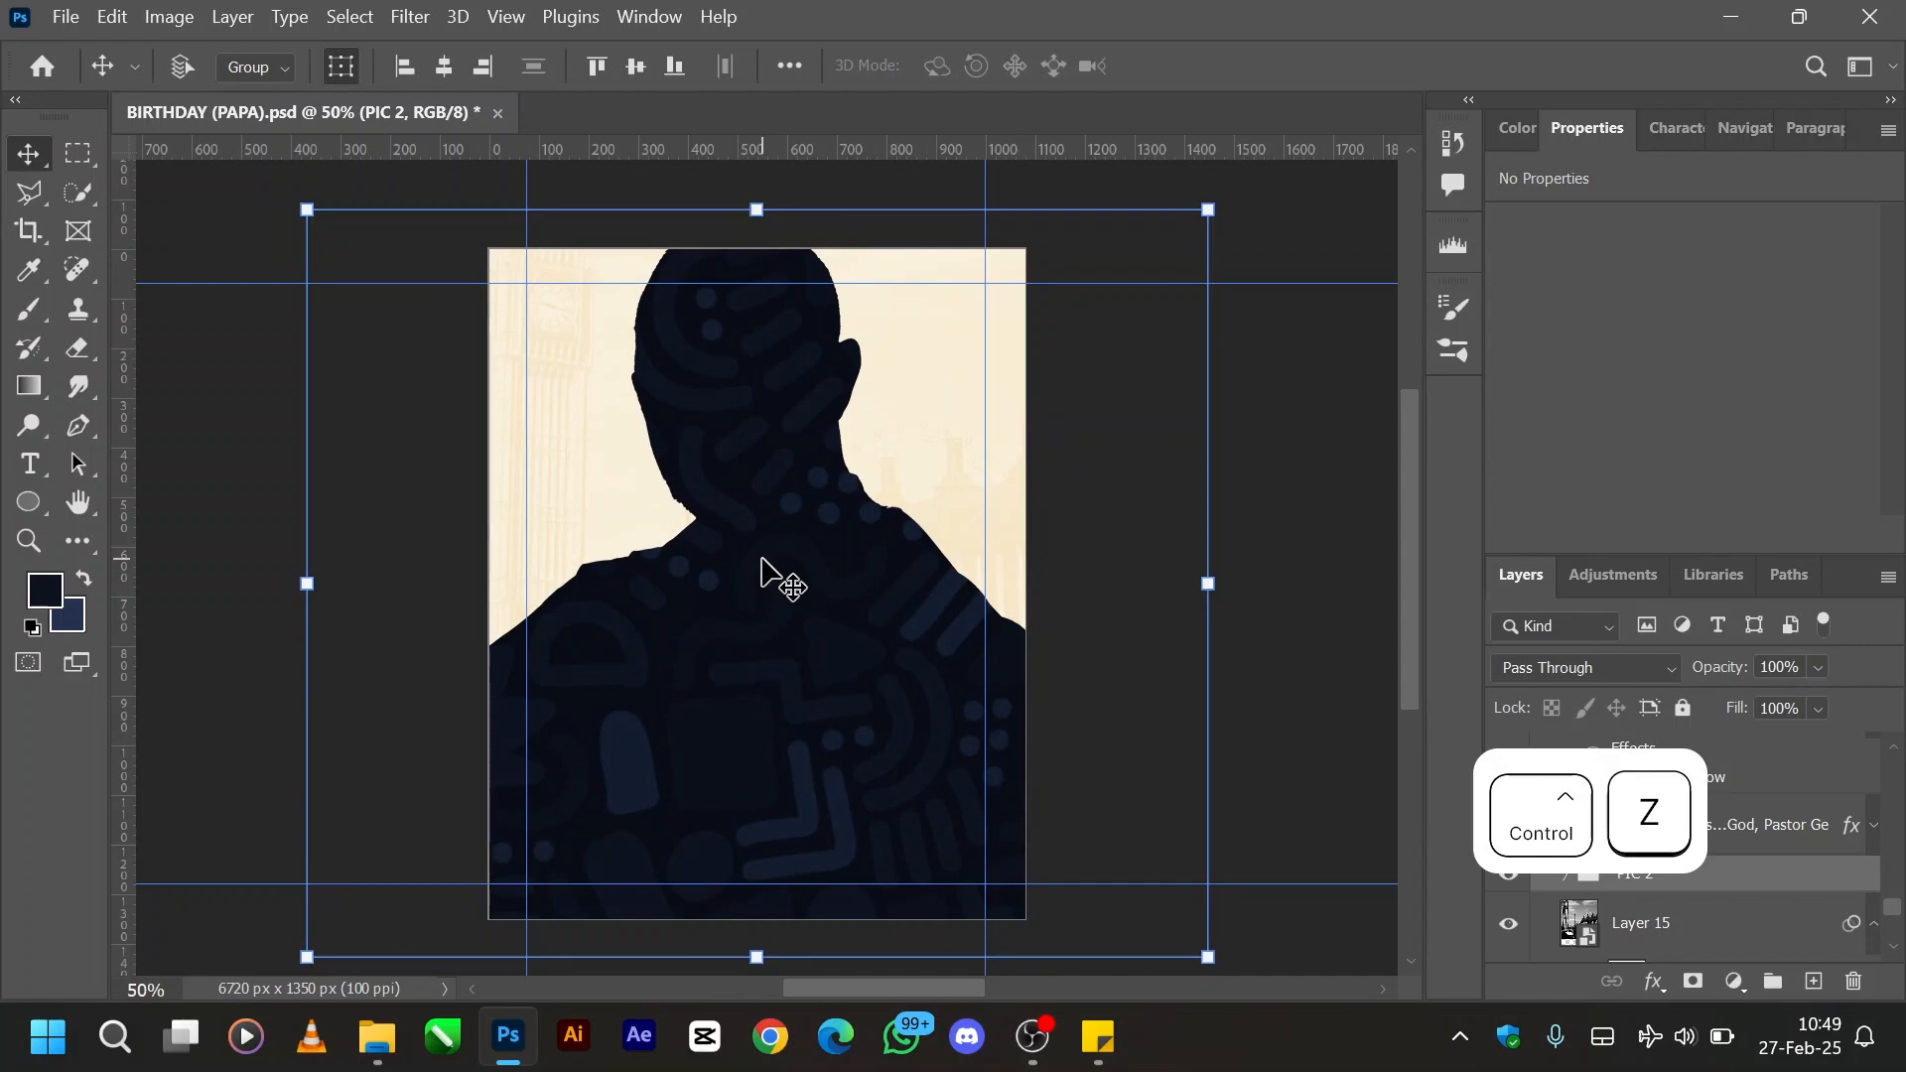
{"action": "key", "text": "ctrl+z"}
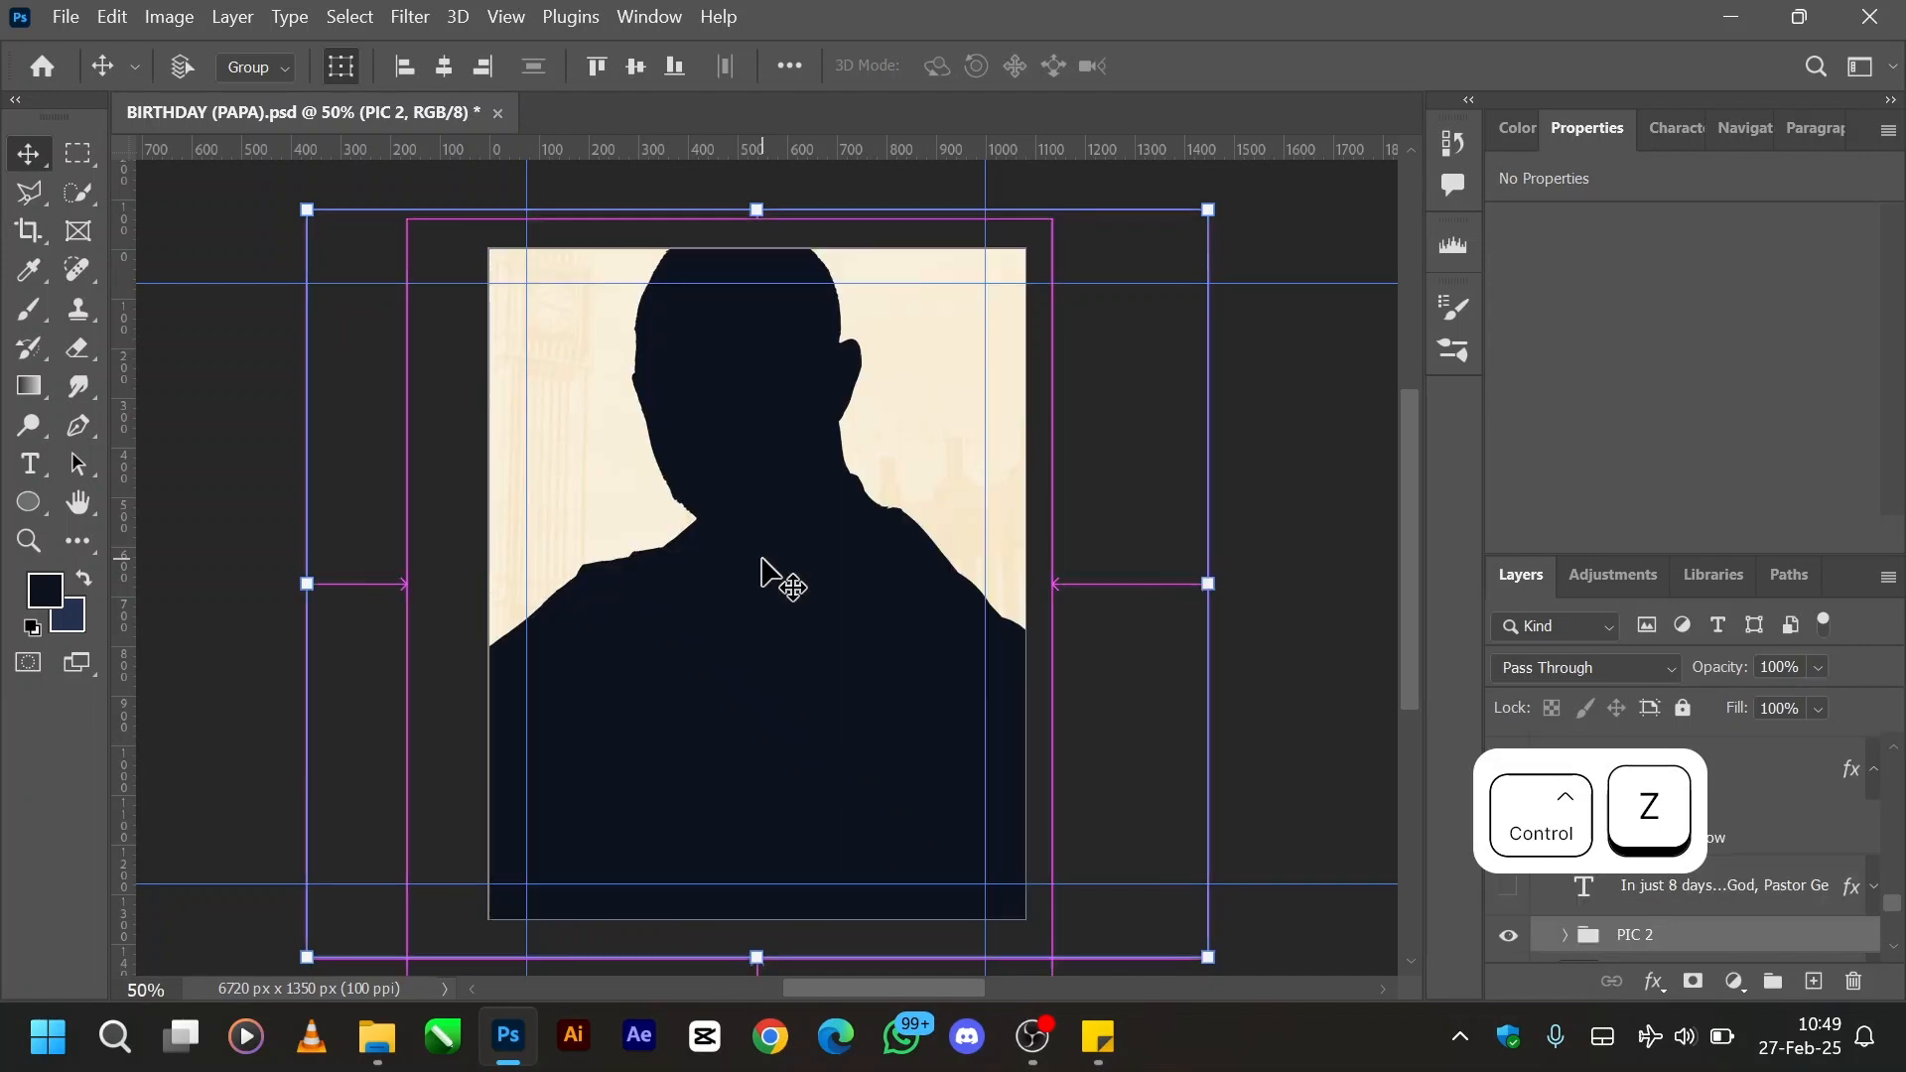
{"action": "key", "text": "ctrl+z"}
{"action": "key", "text": "ctrl+z"}
{"action": "key", "text": "ctrl+z"}
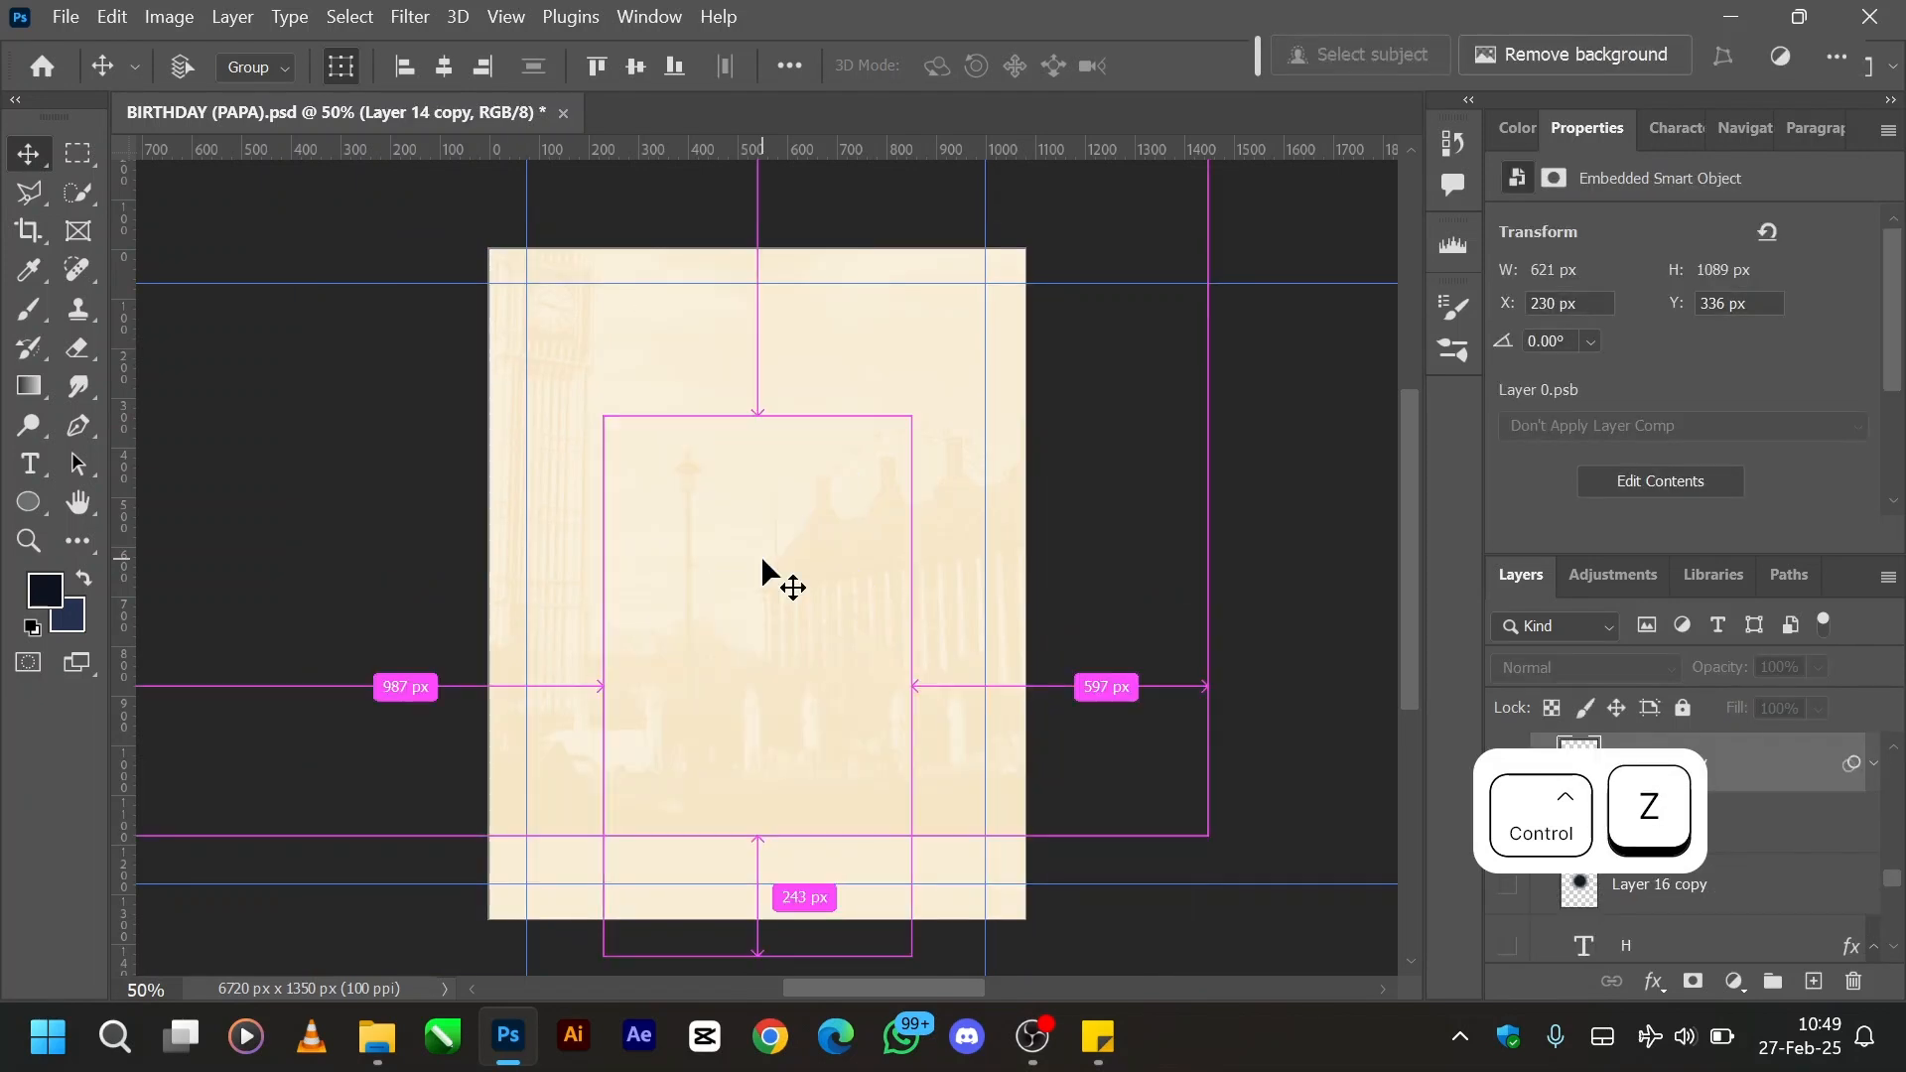
{"action": "key", "text": "ctrl+z"}
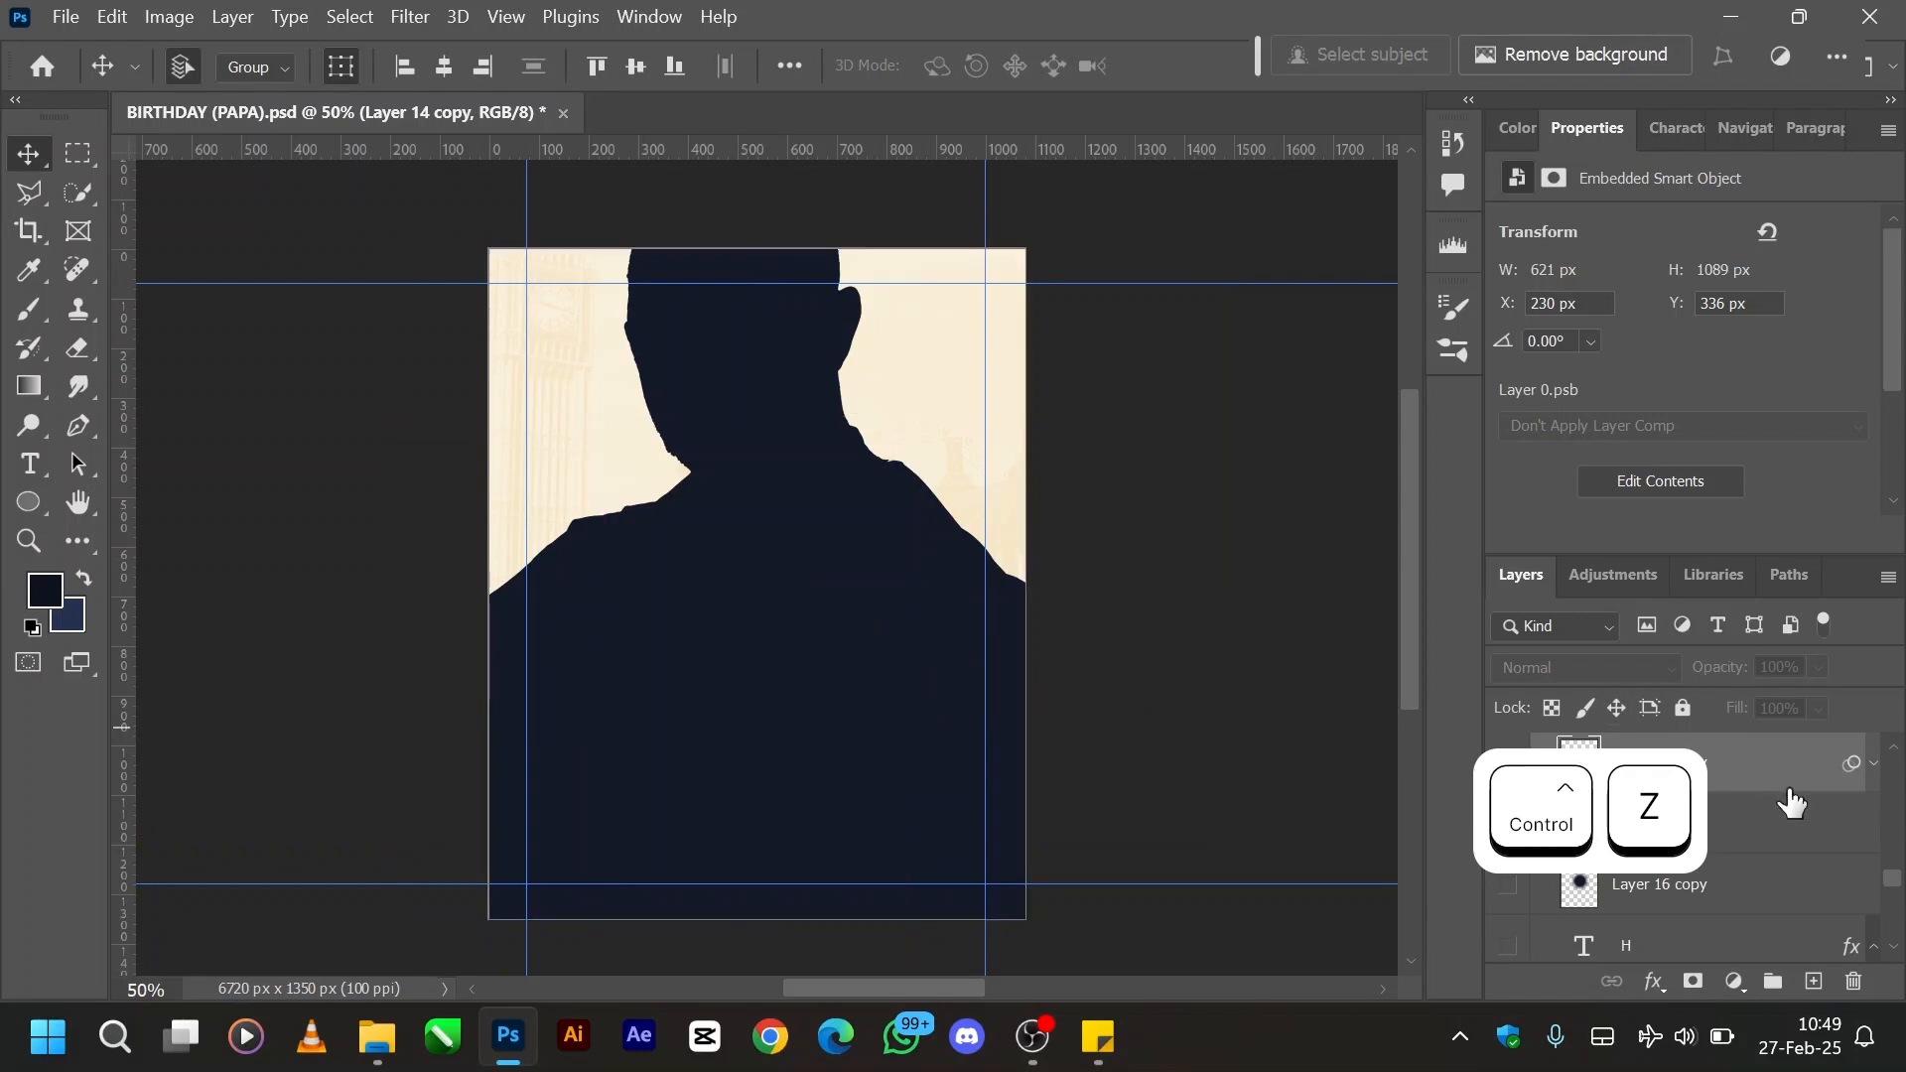
- Expand the PIC 2 group, then show and select the Trad Pattern layer clipped to the Layer 14 silhouette
{"action": "scroll", "coordinate": [1786, 842], "scroll_direction": "down", "scroll_amount": 3}
{"action": "scroll", "coordinate": [1787, 846], "scroll_direction": "up", "scroll_amount": 4}
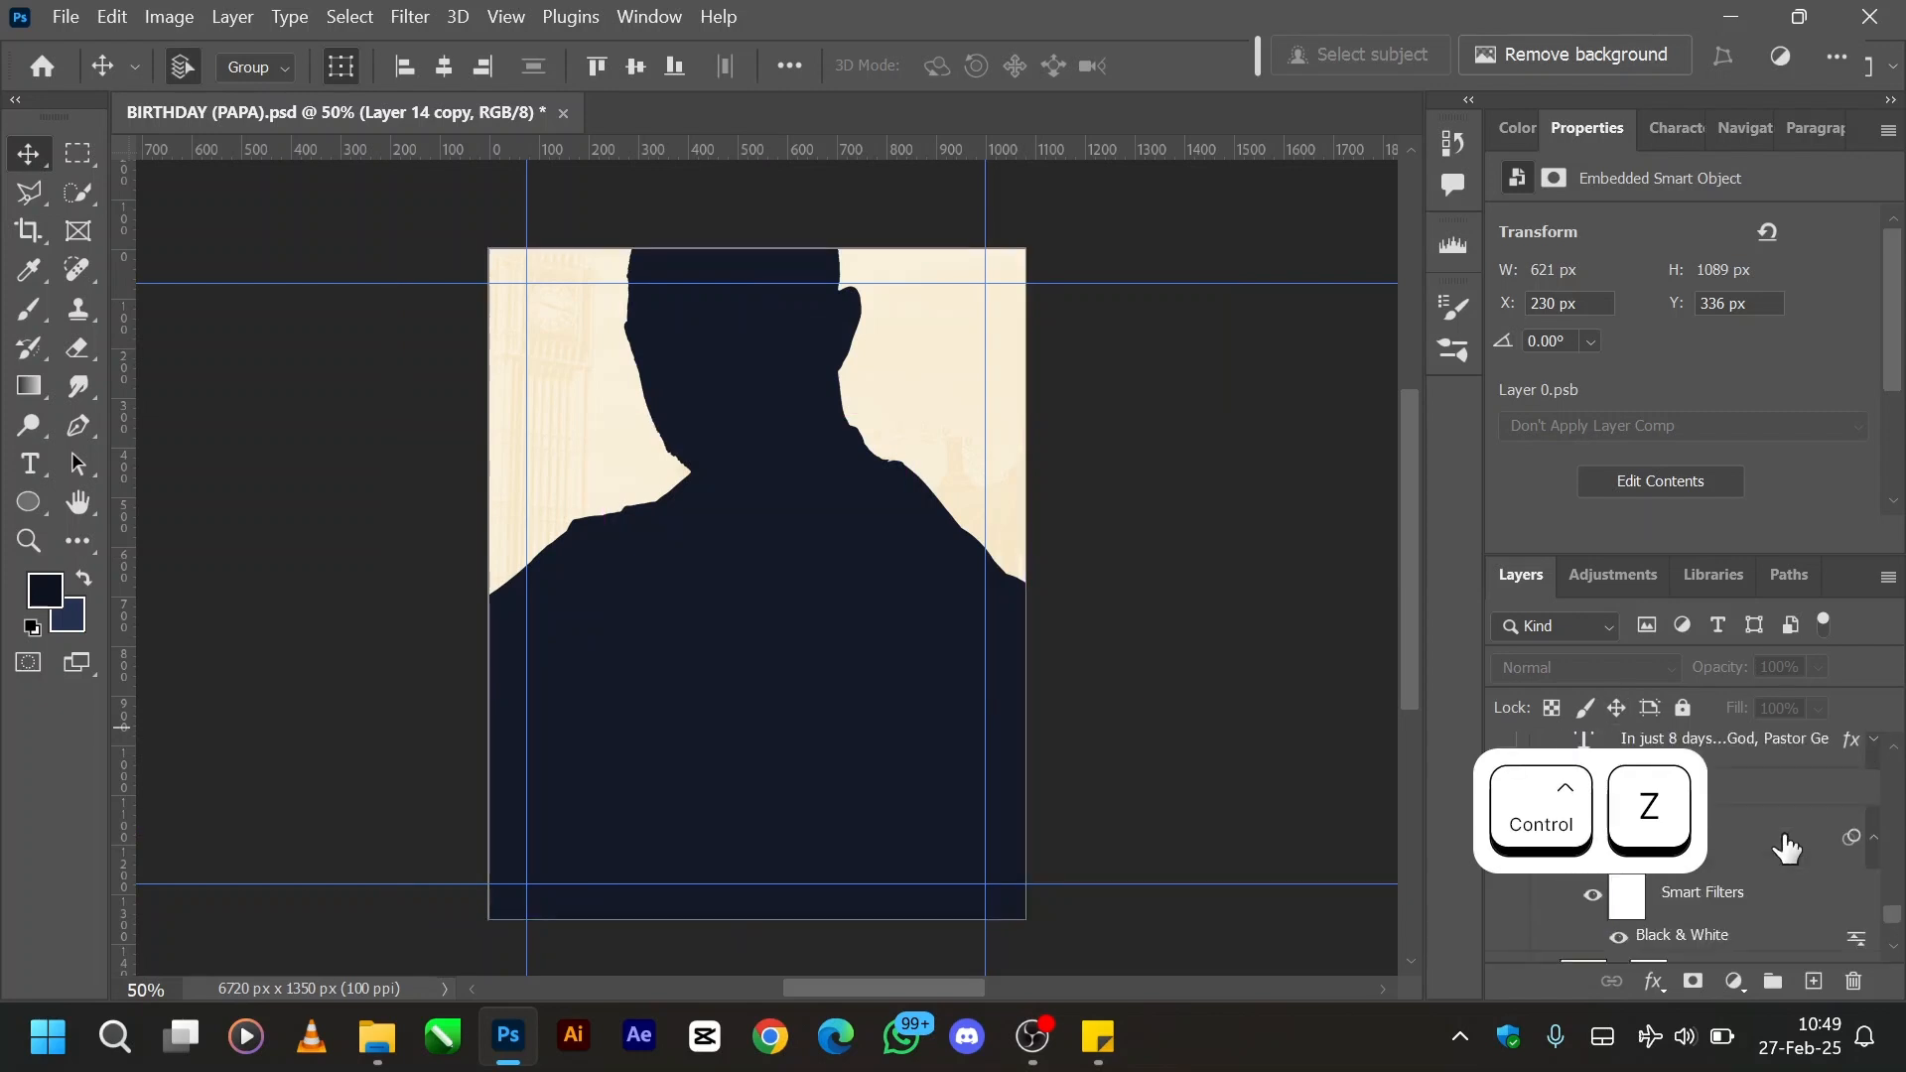
{"action": "scroll", "coordinate": [1786, 846], "scroll_direction": "down", "scroll_amount": 1}
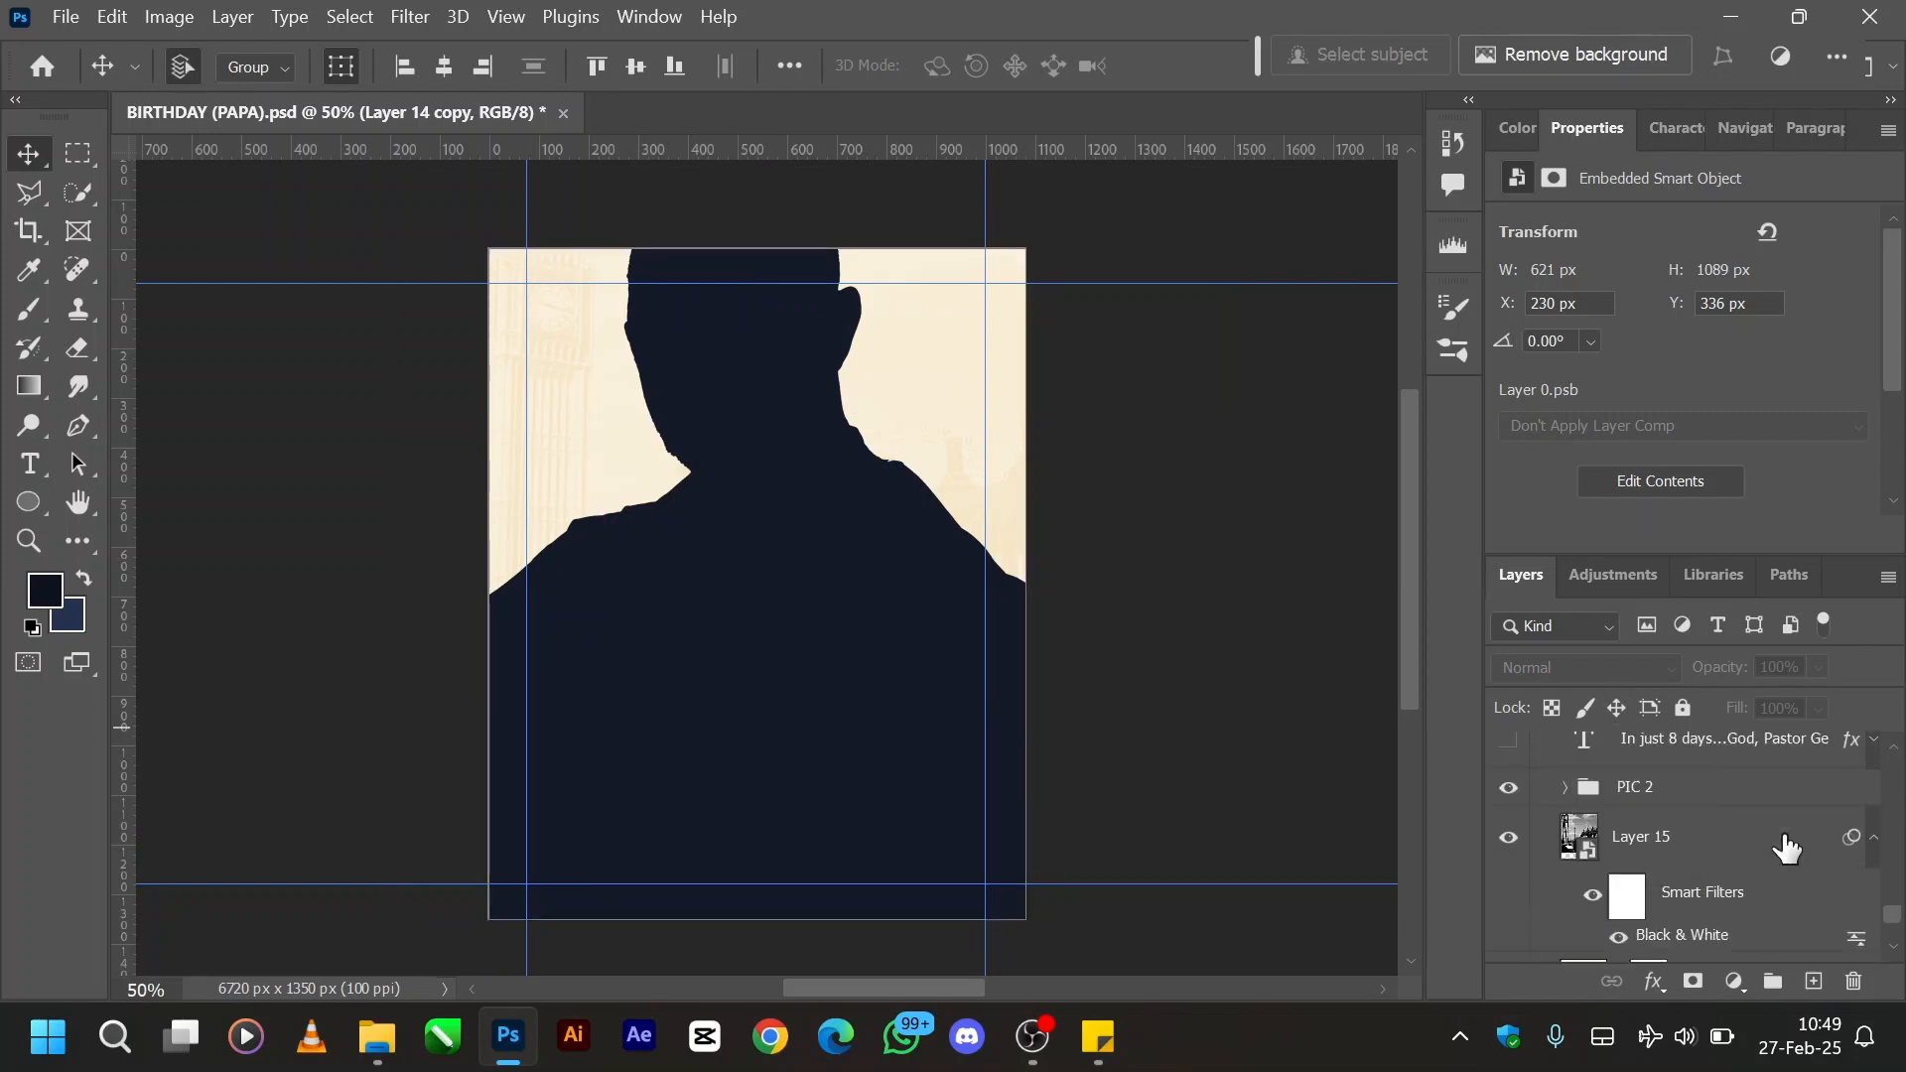
{"action": "scroll", "coordinate": [1786, 847], "scroll_direction": "up", "scroll_amount": 1}
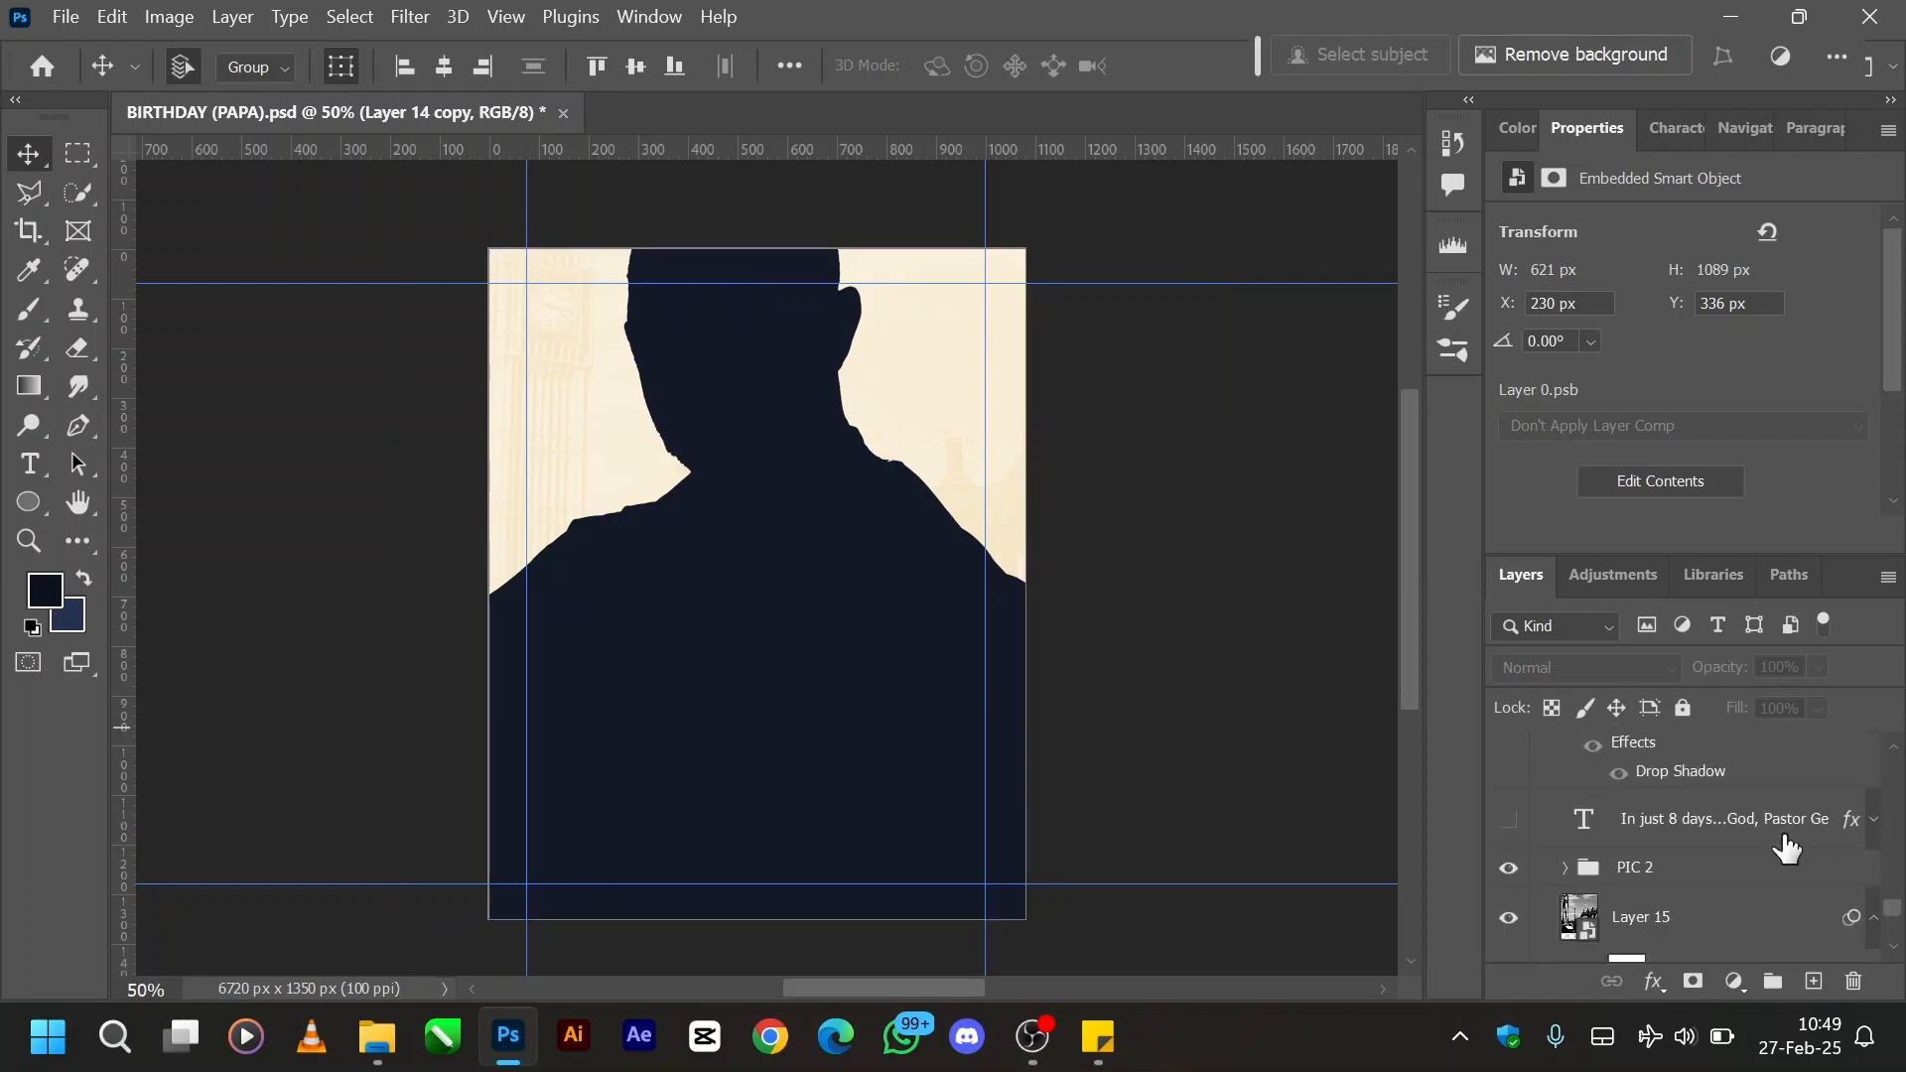
{"action": "left_click", "coordinate": [1565, 869]}
{"action": "scroll", "coordinate": [1557, 869], "scroll_direction": "down", "scroll_amount": 2}
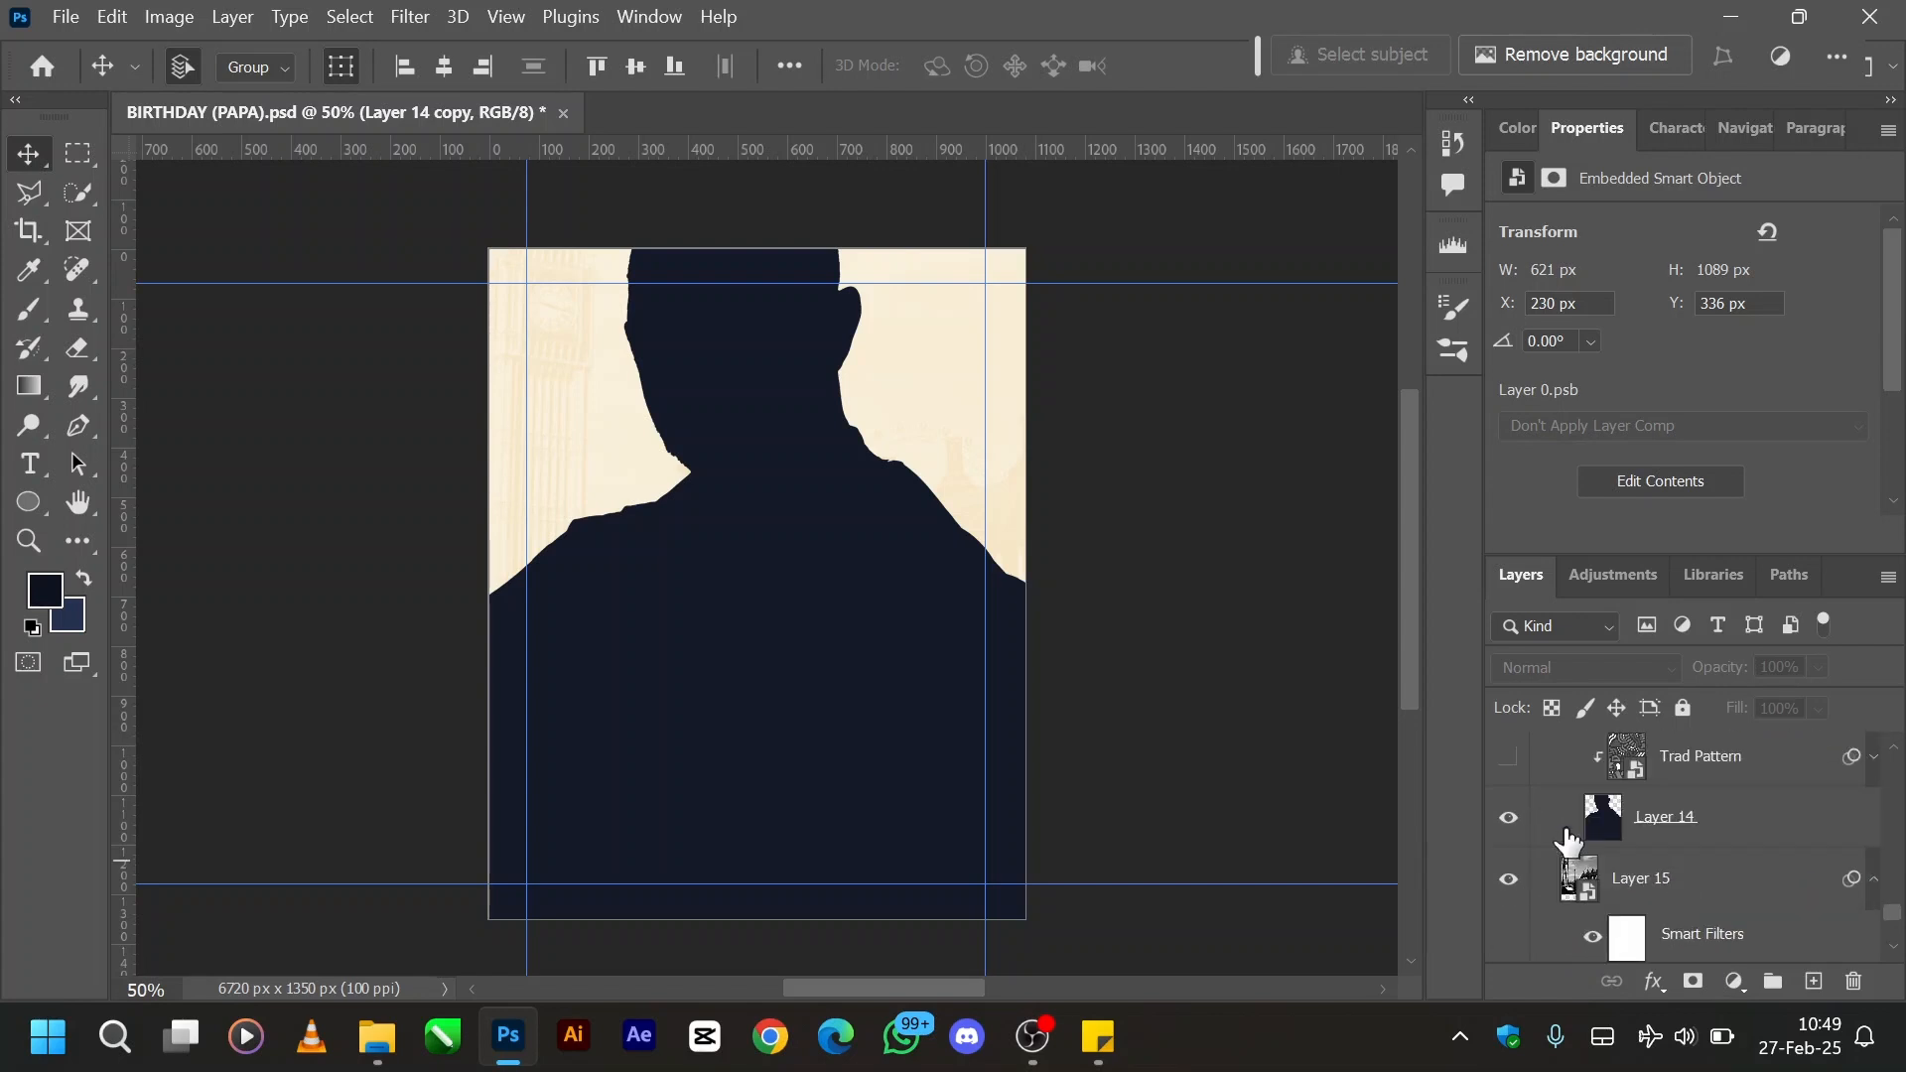
{"action": "left_click", "coordinate": [1657, 822]}
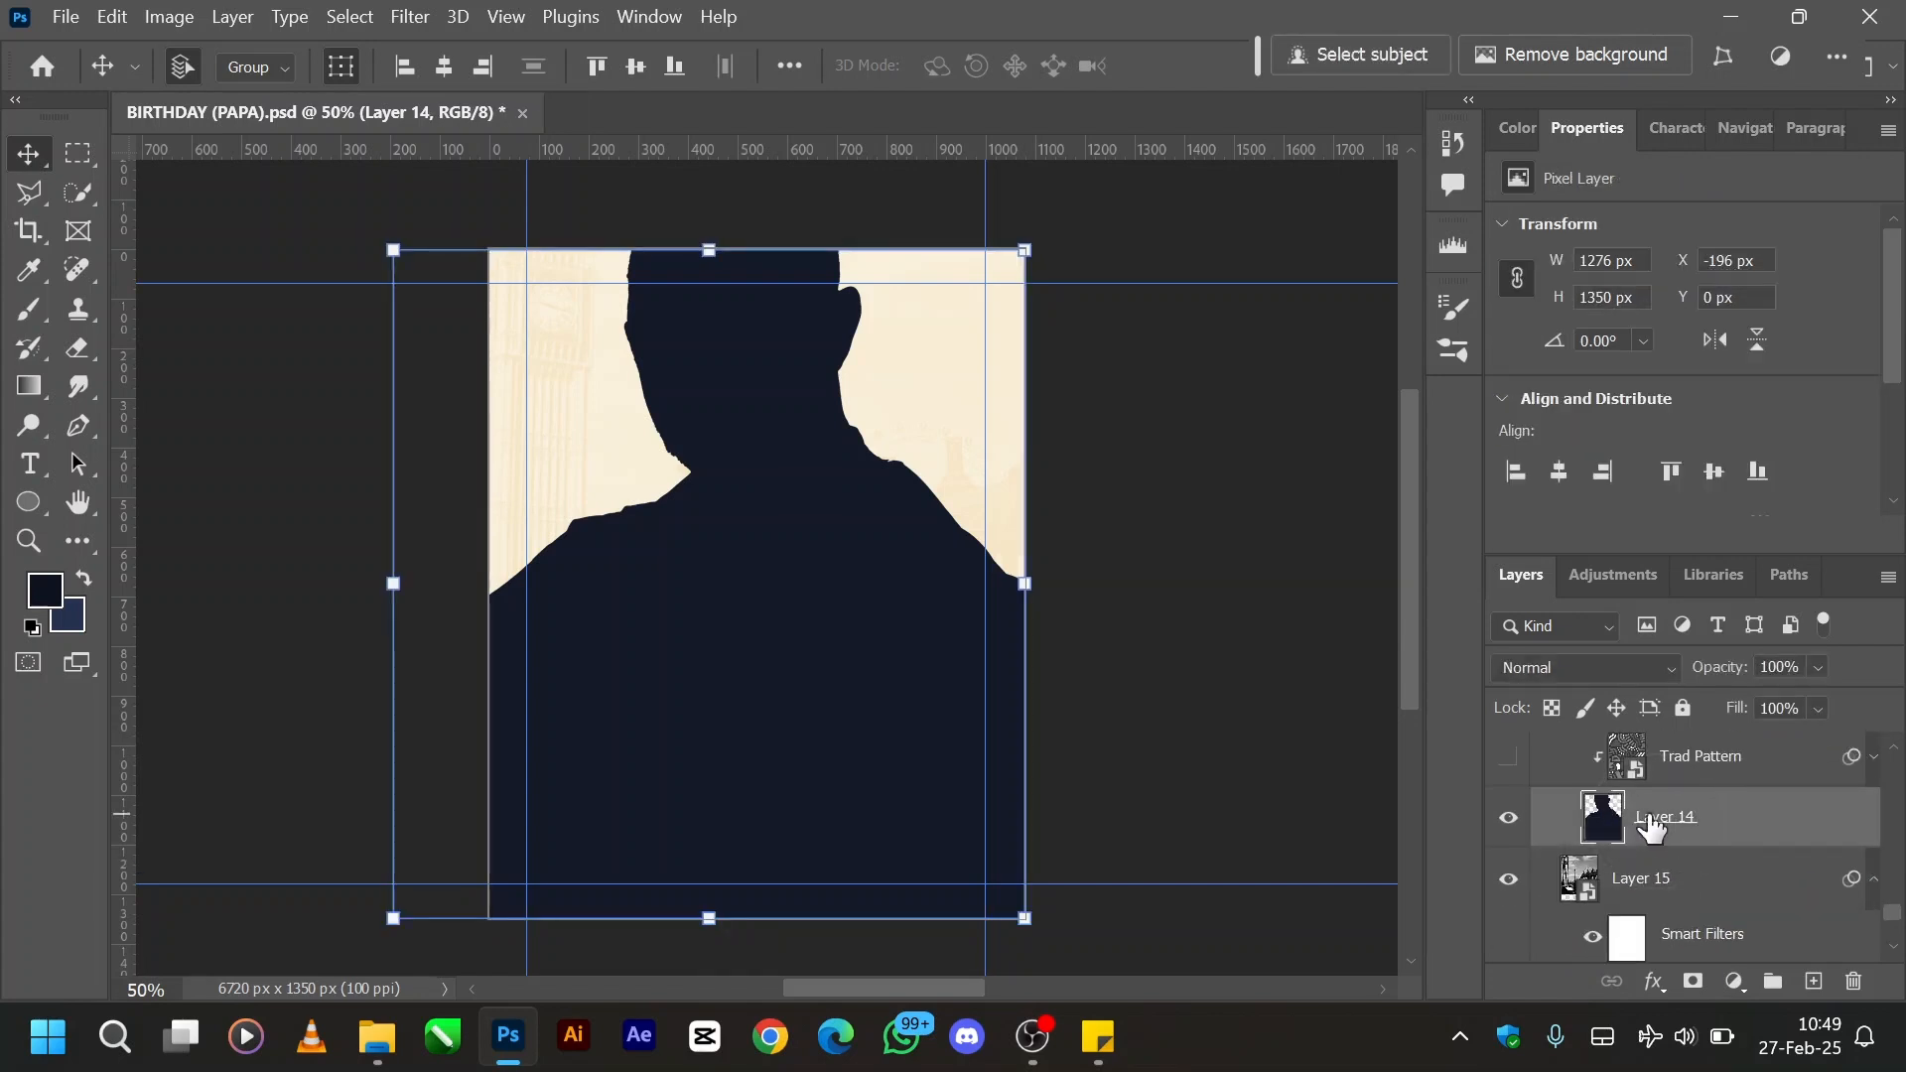
{"action": "scroll", "coordinate": [1652, 828], "scroll_direction": "up", "scroll_amount": 1}
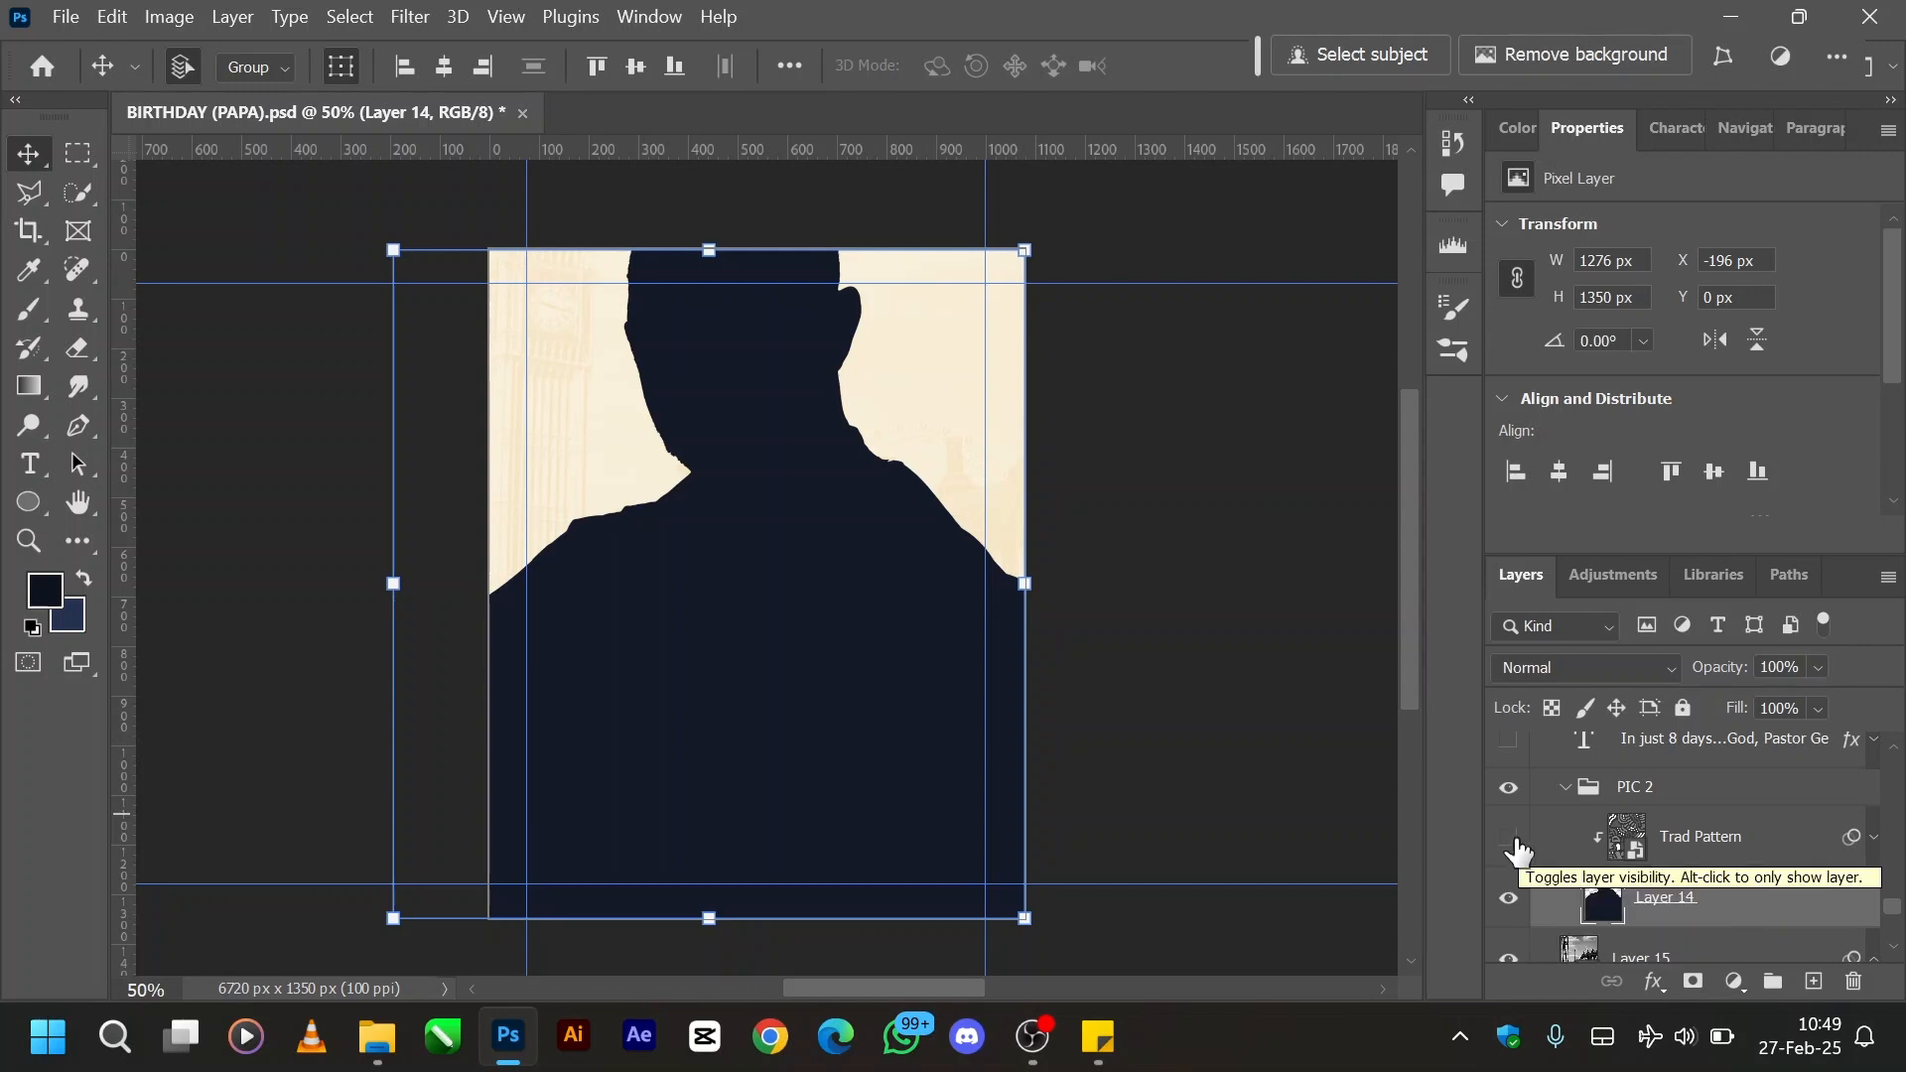
{"action": "left_click", "coordinate": [1509, 839]}
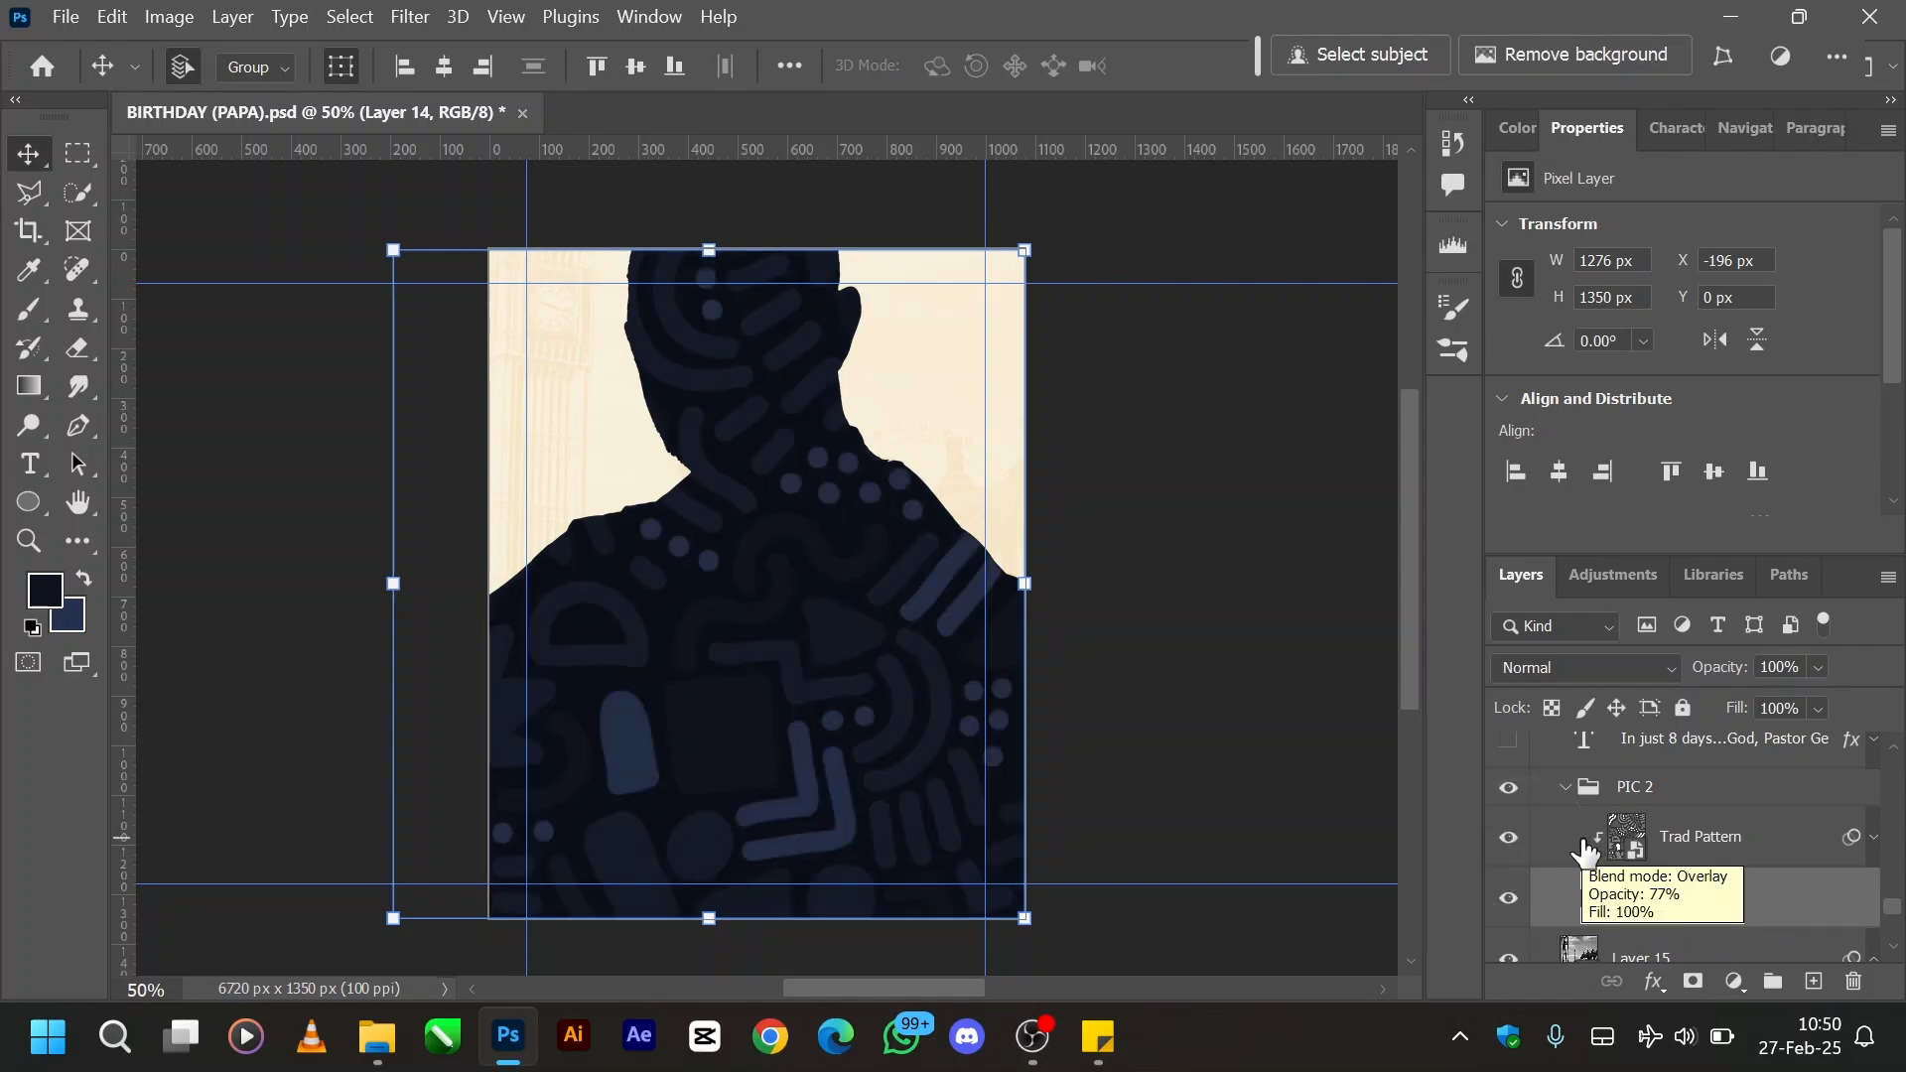
{"action": "left_click", "coordinate": [1633, 846]}
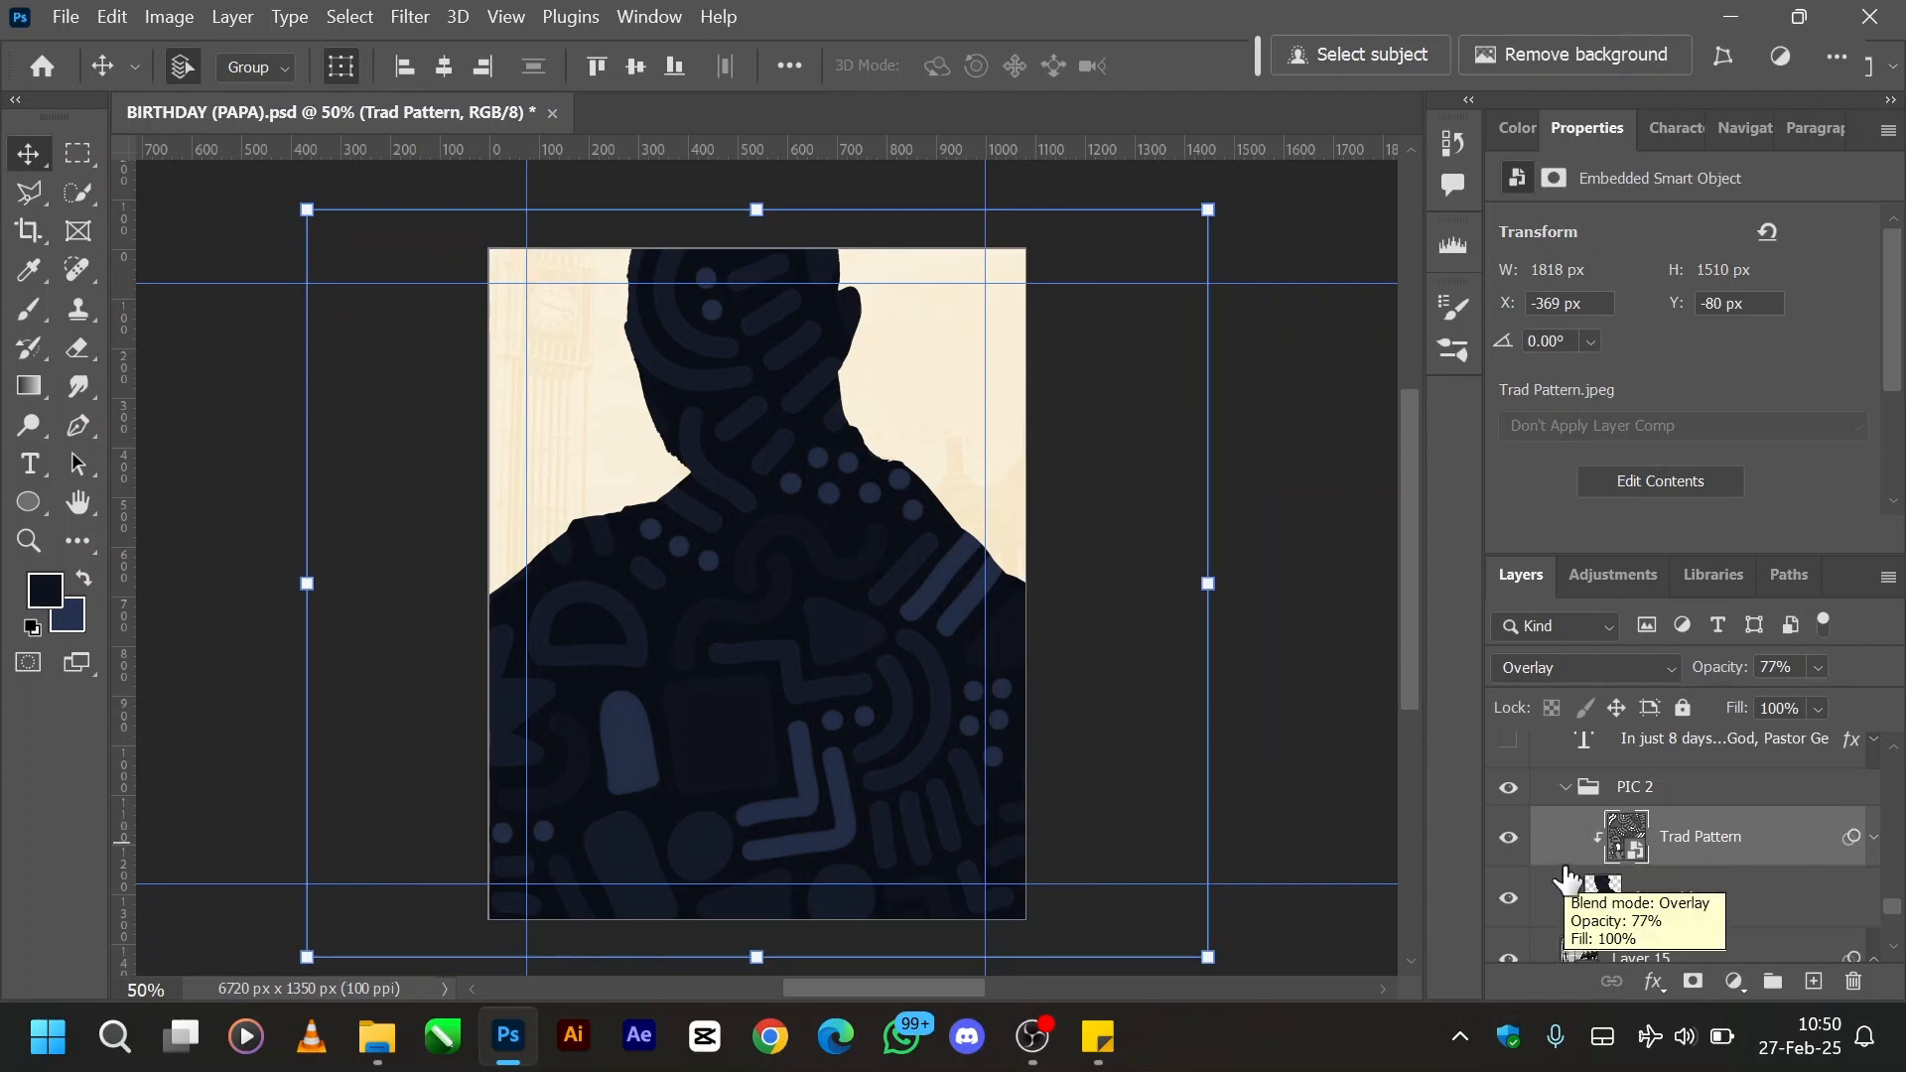
- Release Trad Pattern from its clipping mask for comparison, and clip it to Layer 14 again
{"action": "key", "text": "alt"}
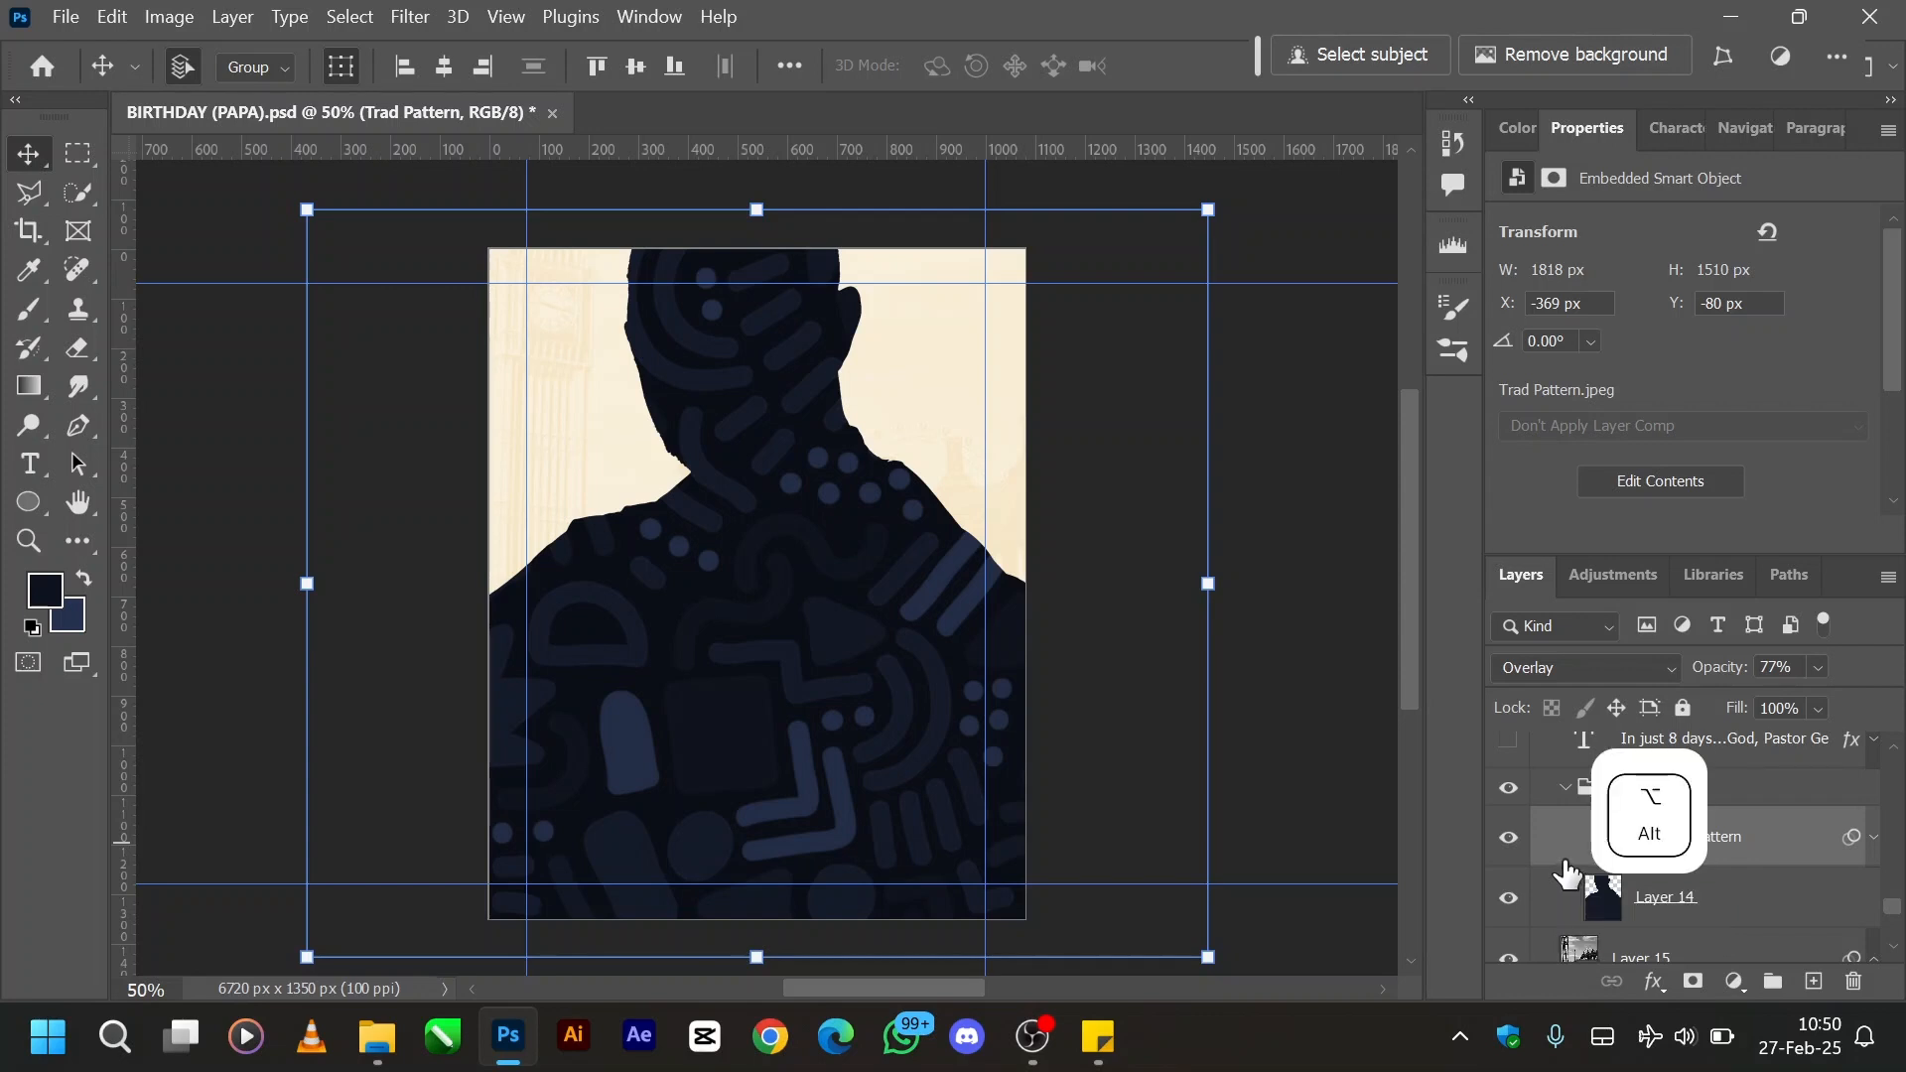
{"action": "left_click", "coordinate": [1560, 853], "text": "alt"}
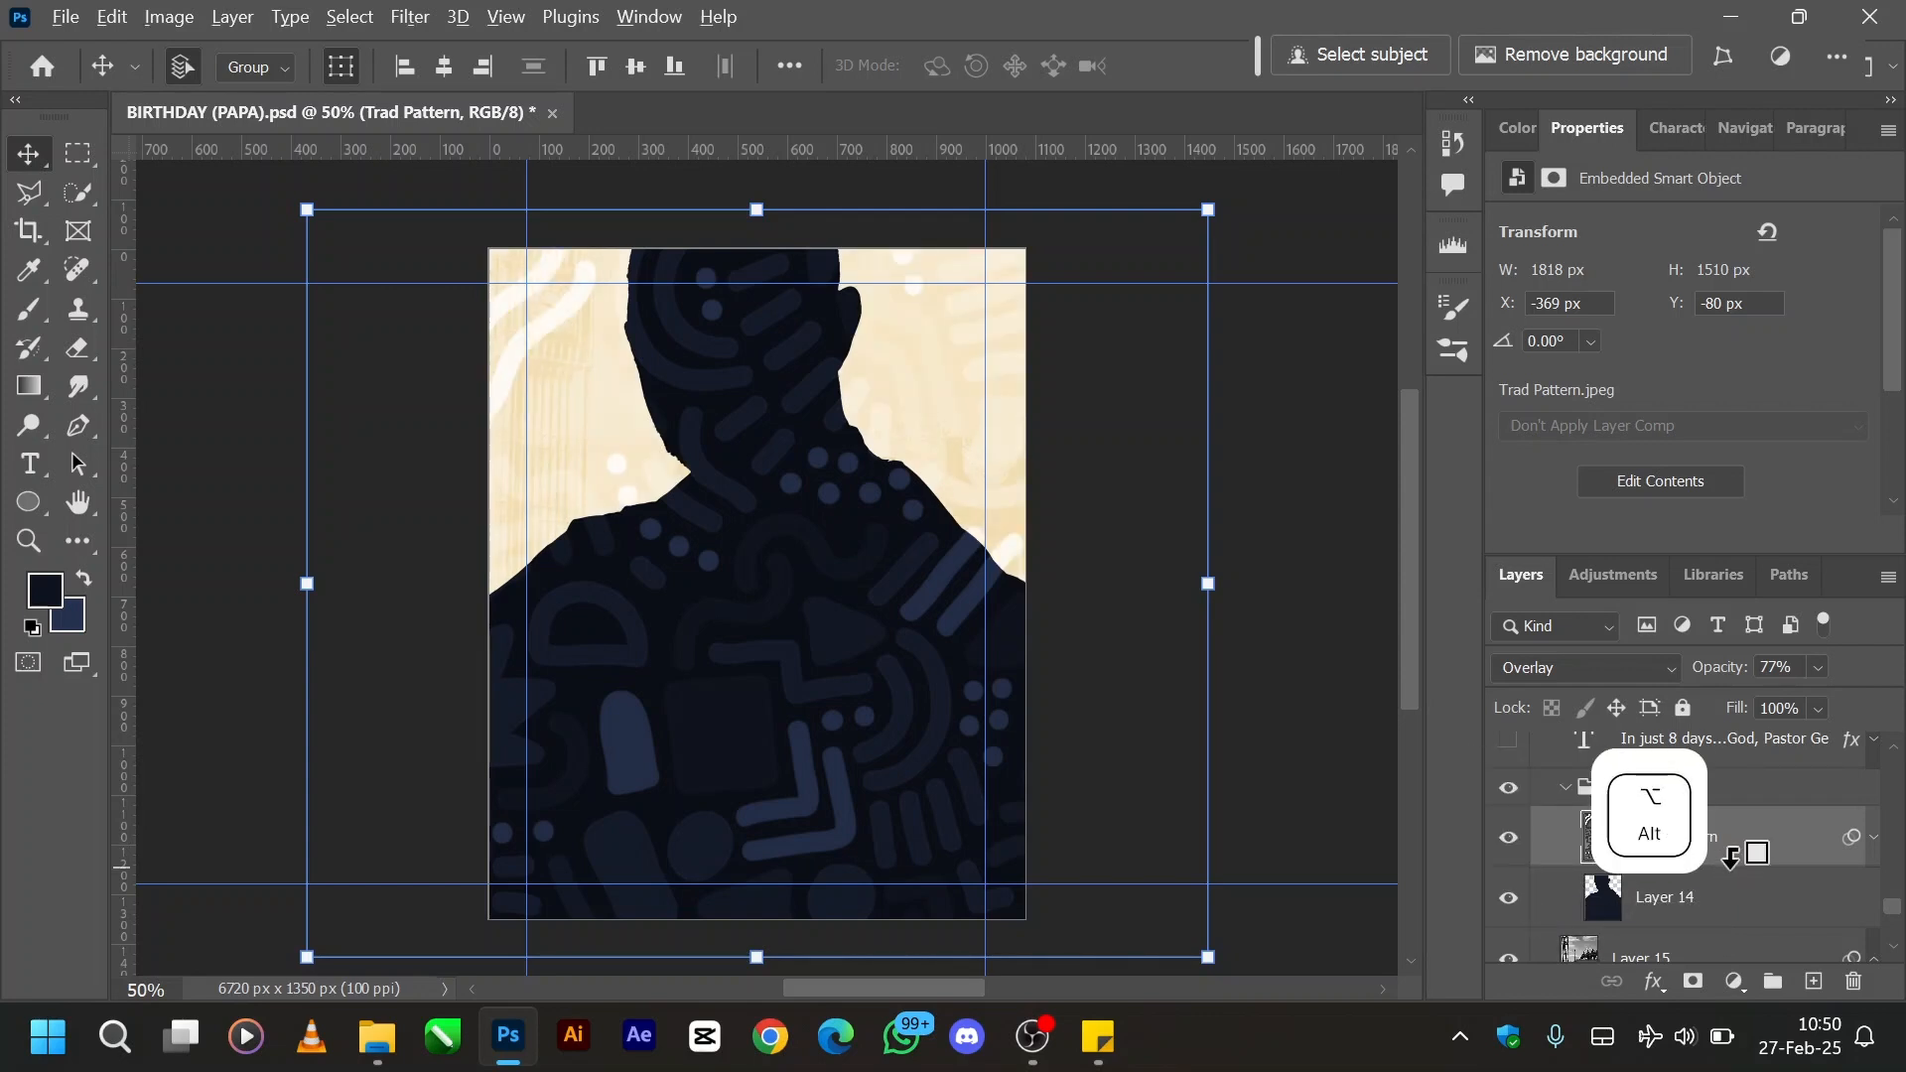
{"action": "left_click", "coordinate": [1738, 872], "text": "alt"}
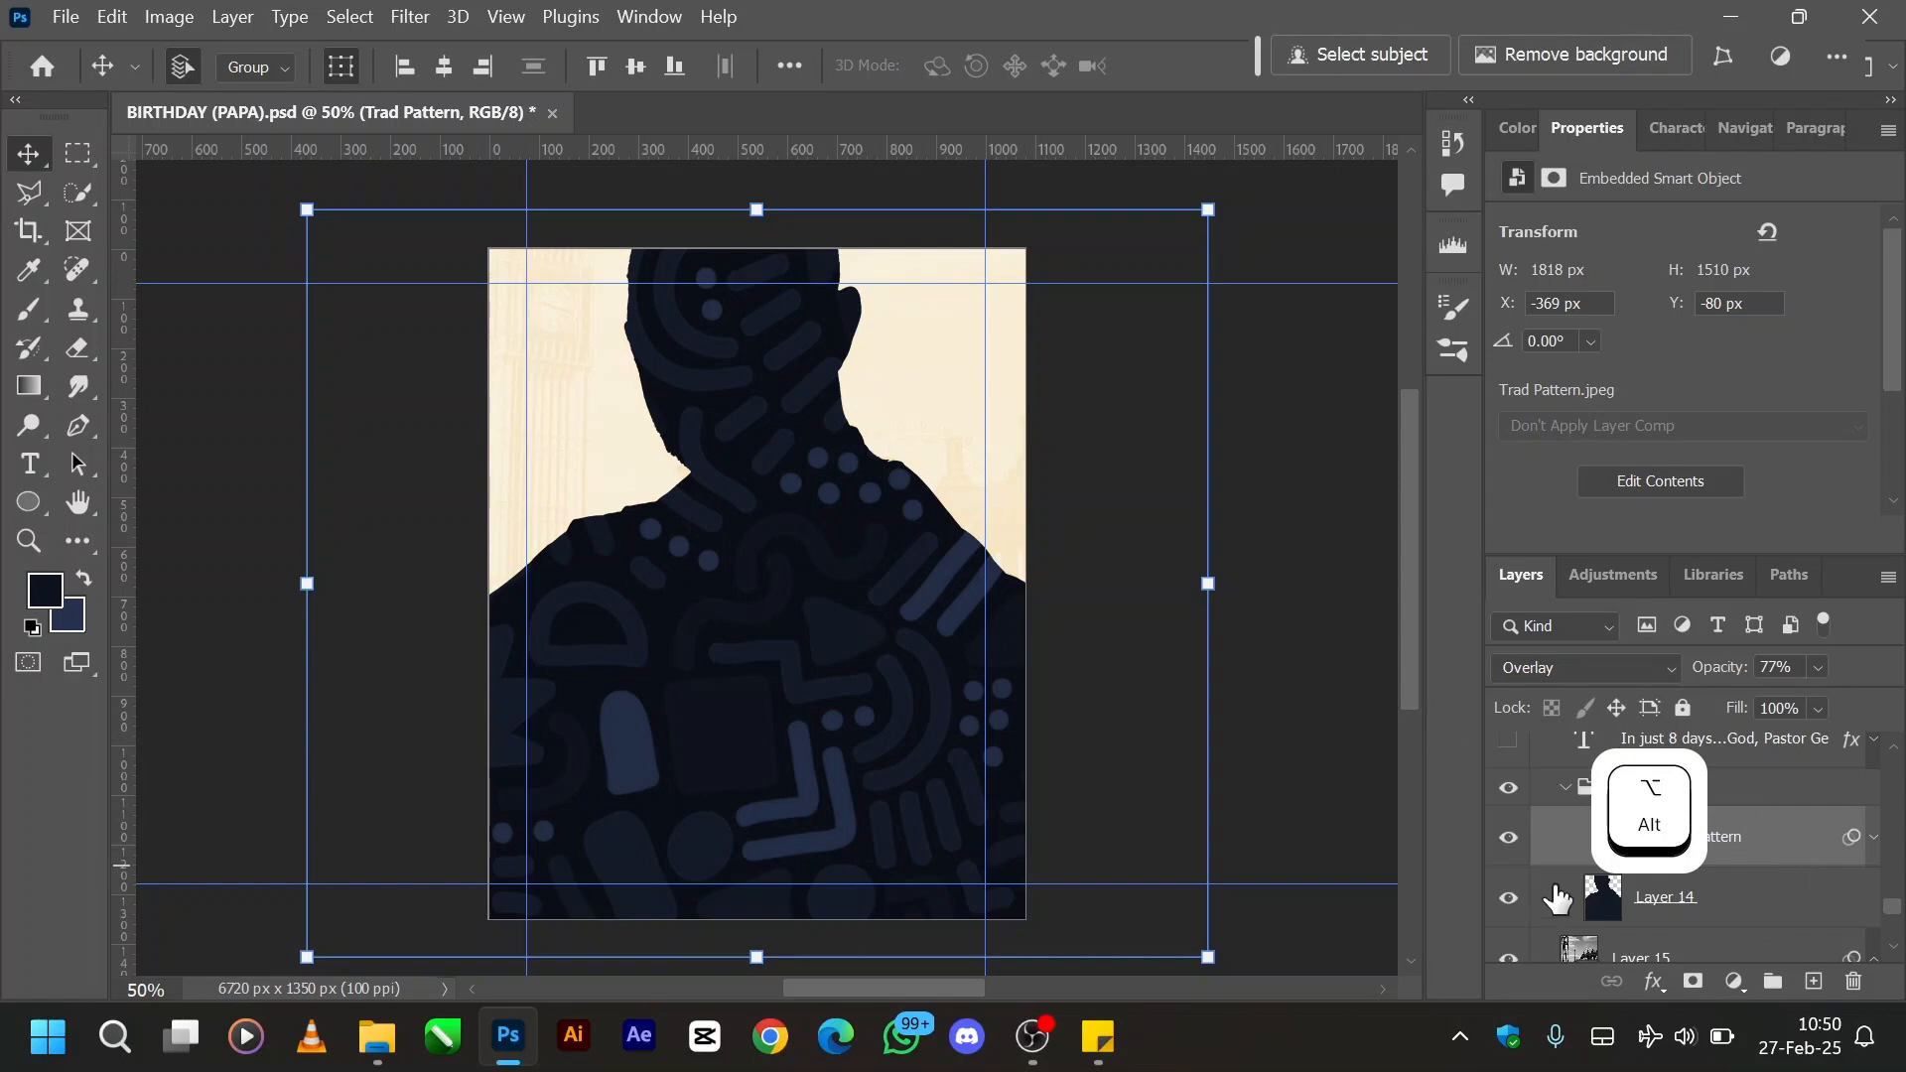
- Show the small body text layer beginning "In just 8 days" above the PIC 2 group
{"action": "scroll", "coordinate": [1573, 888], "scroll_direction": "up", "scroll_amount": 3}
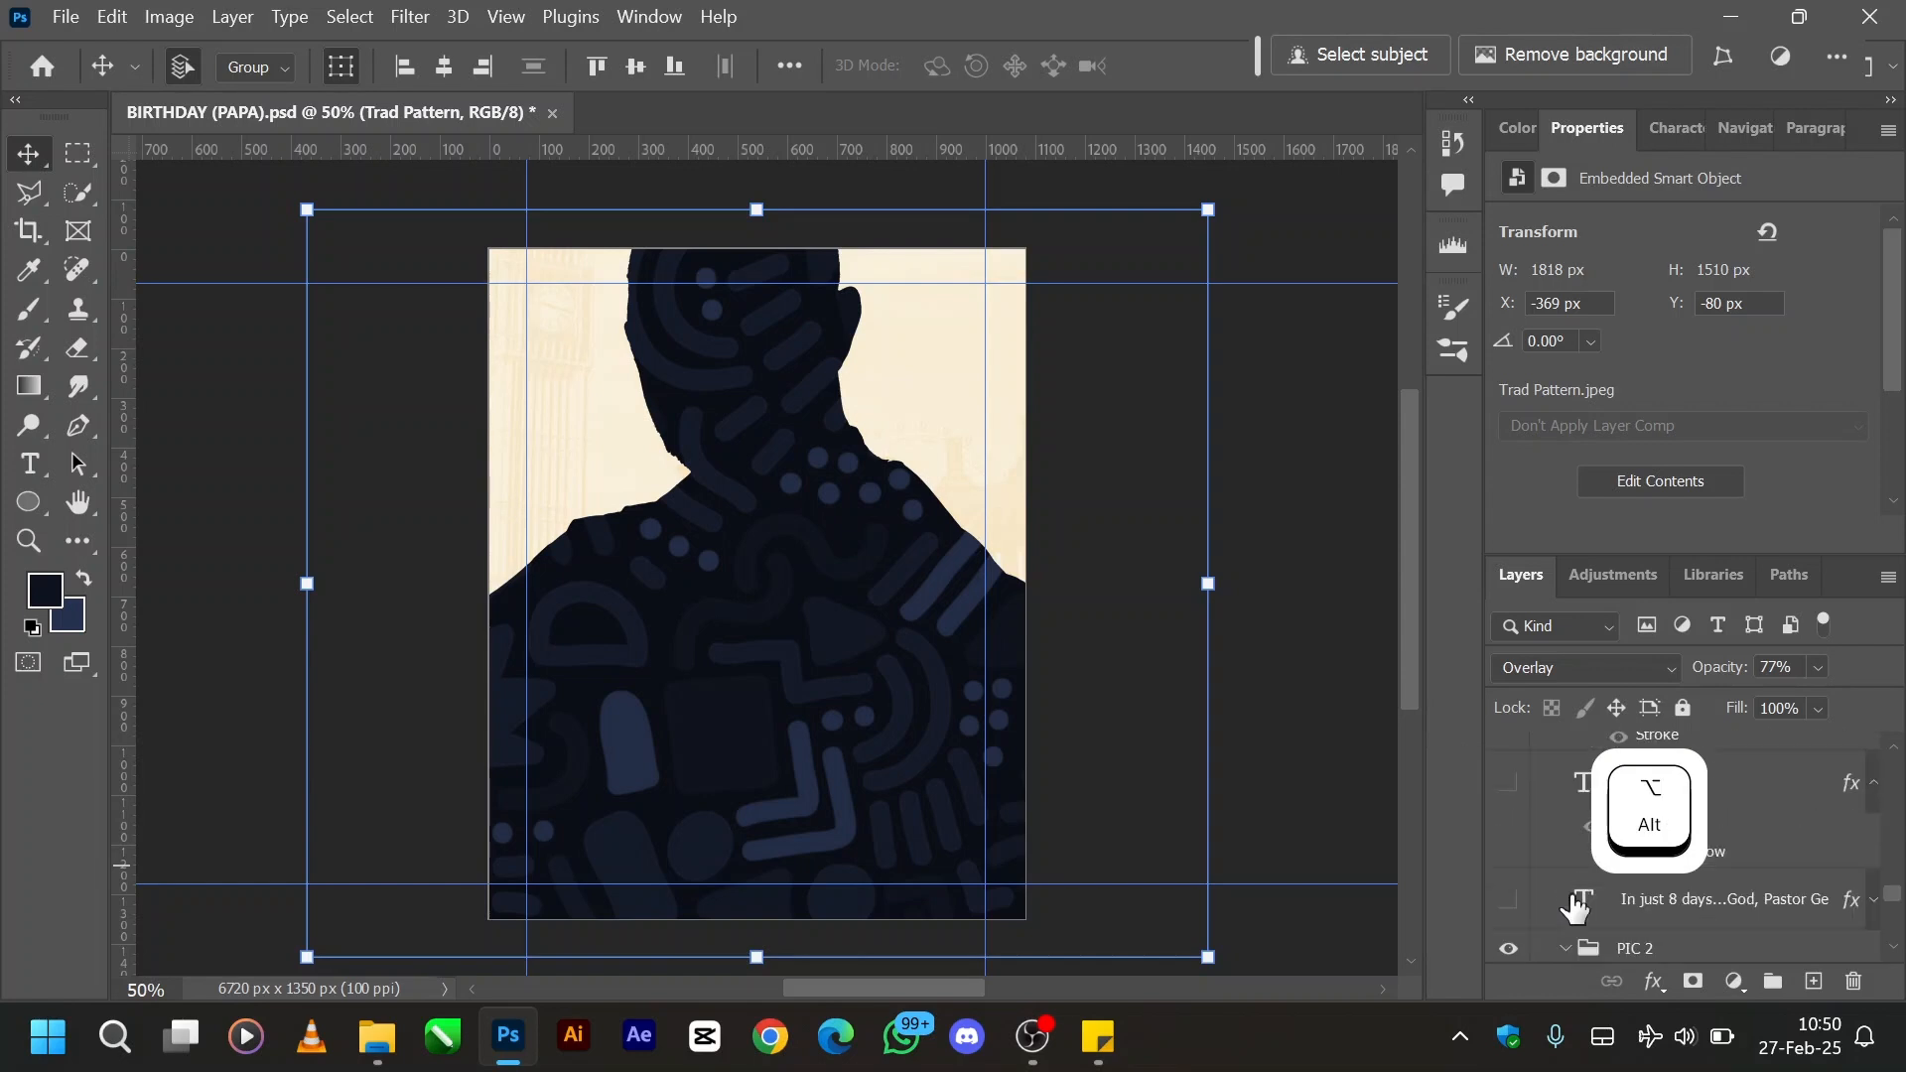
{"action": "left_click", "coordinate": [1510, 904]}
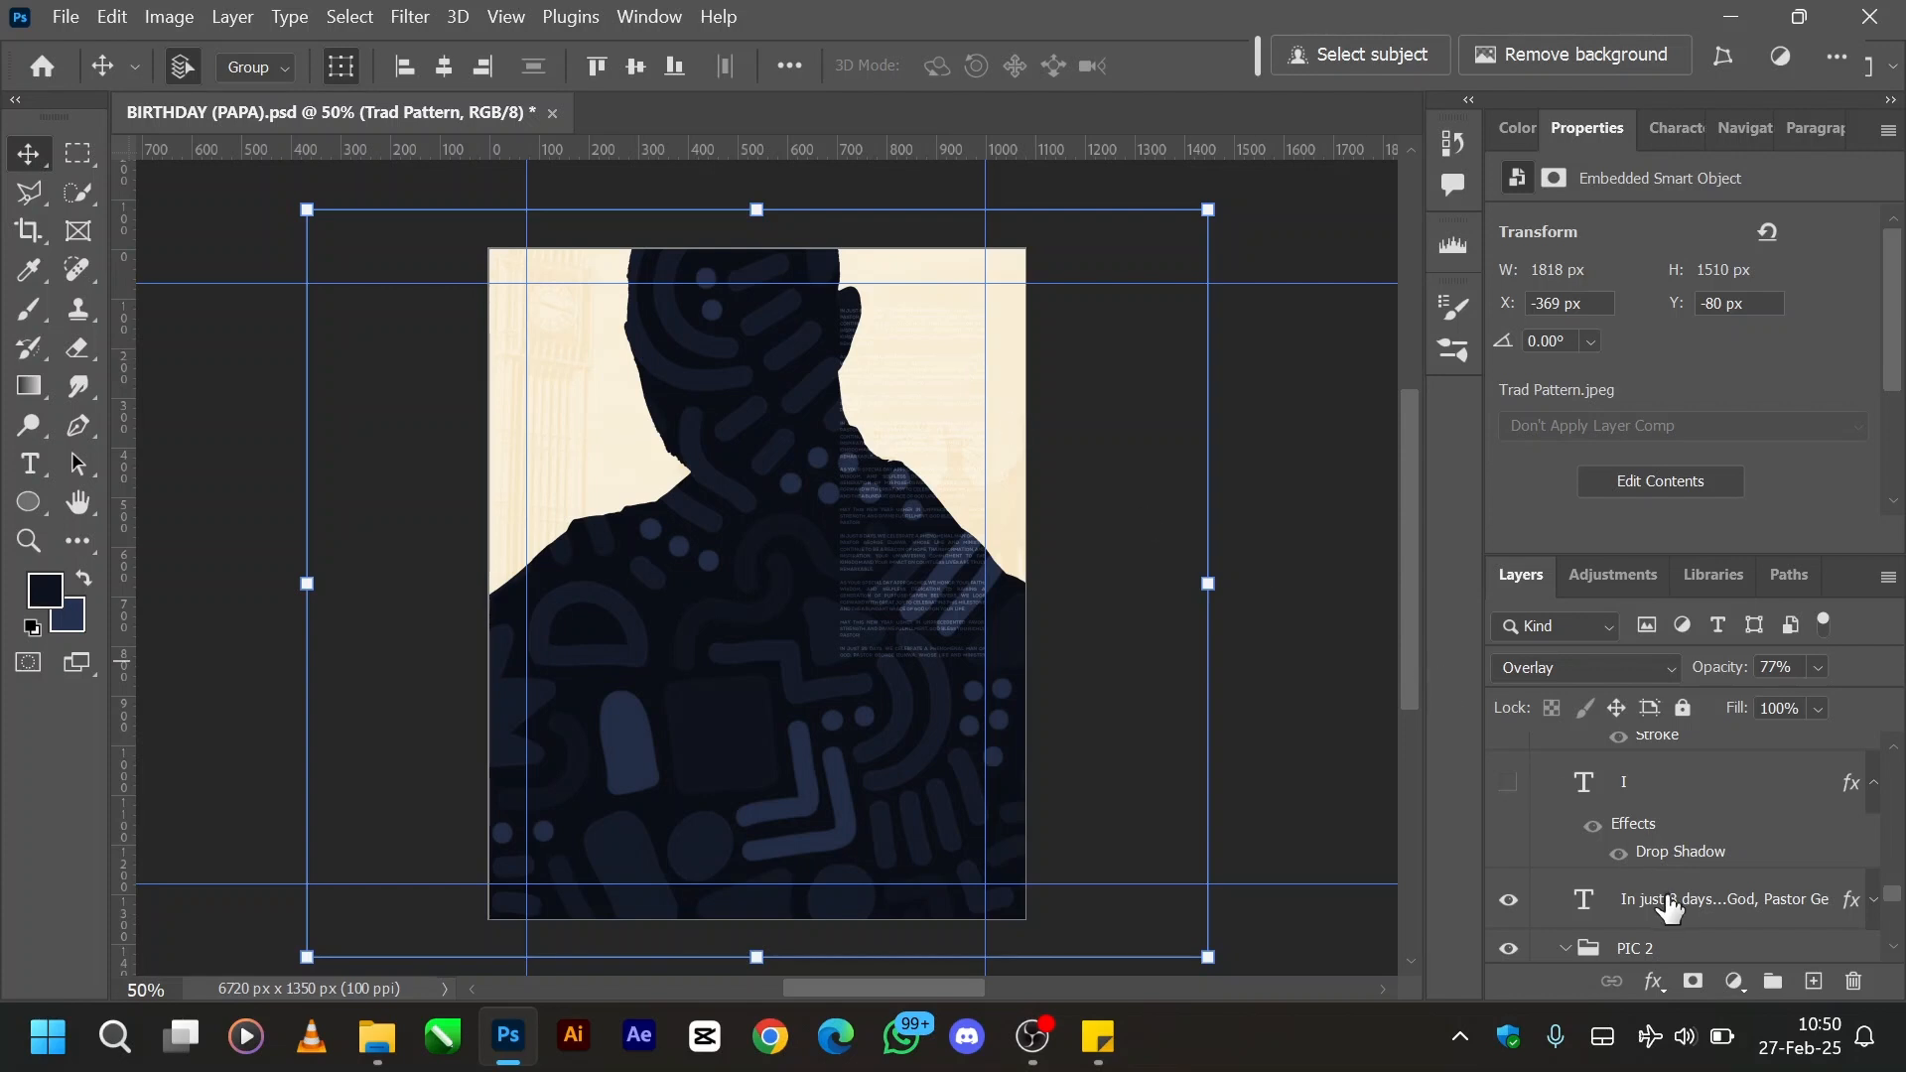
- Preview the I and H letter layers on the flyer, and hide both again
{"action": "left_click", "coordinate": [1505, 786]}
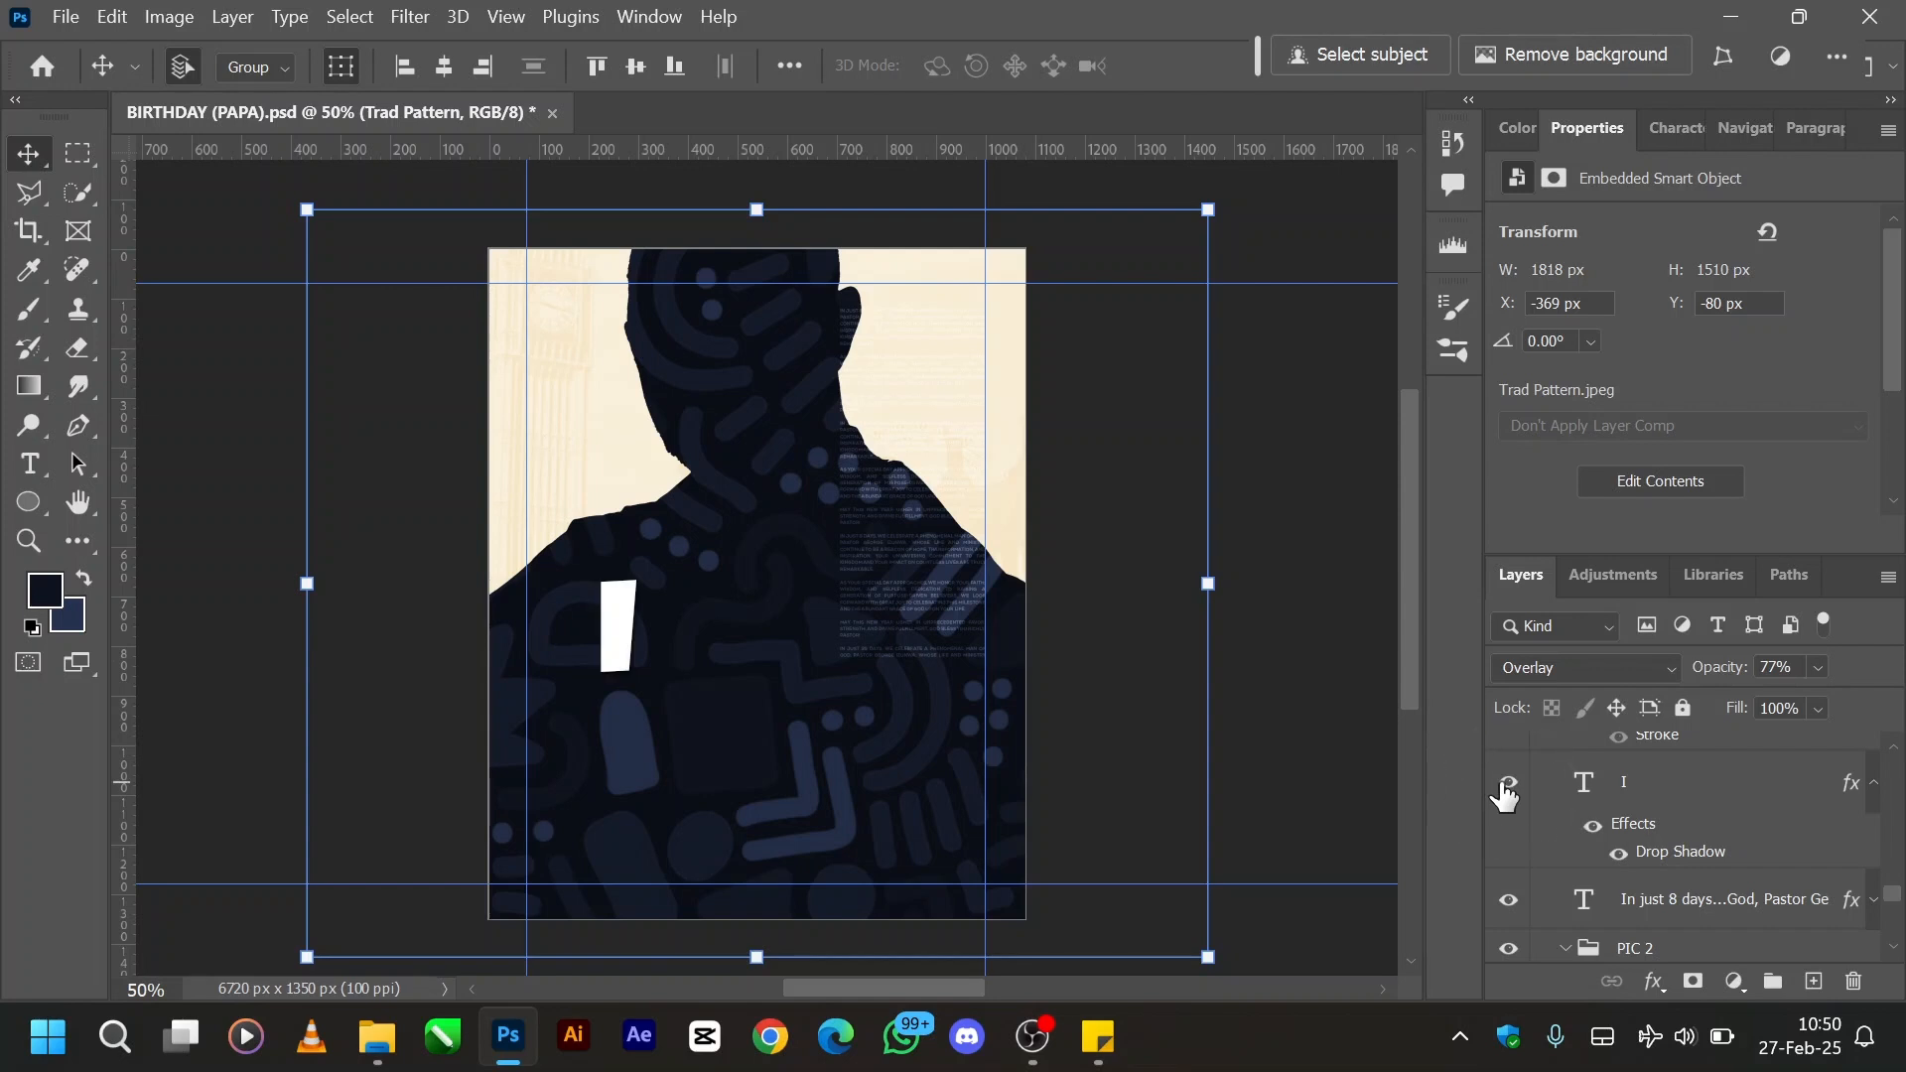
{"action": "scroll", "coordinate": [1598, 832], "scroll_direction": "up", "scroll_amount": 1}
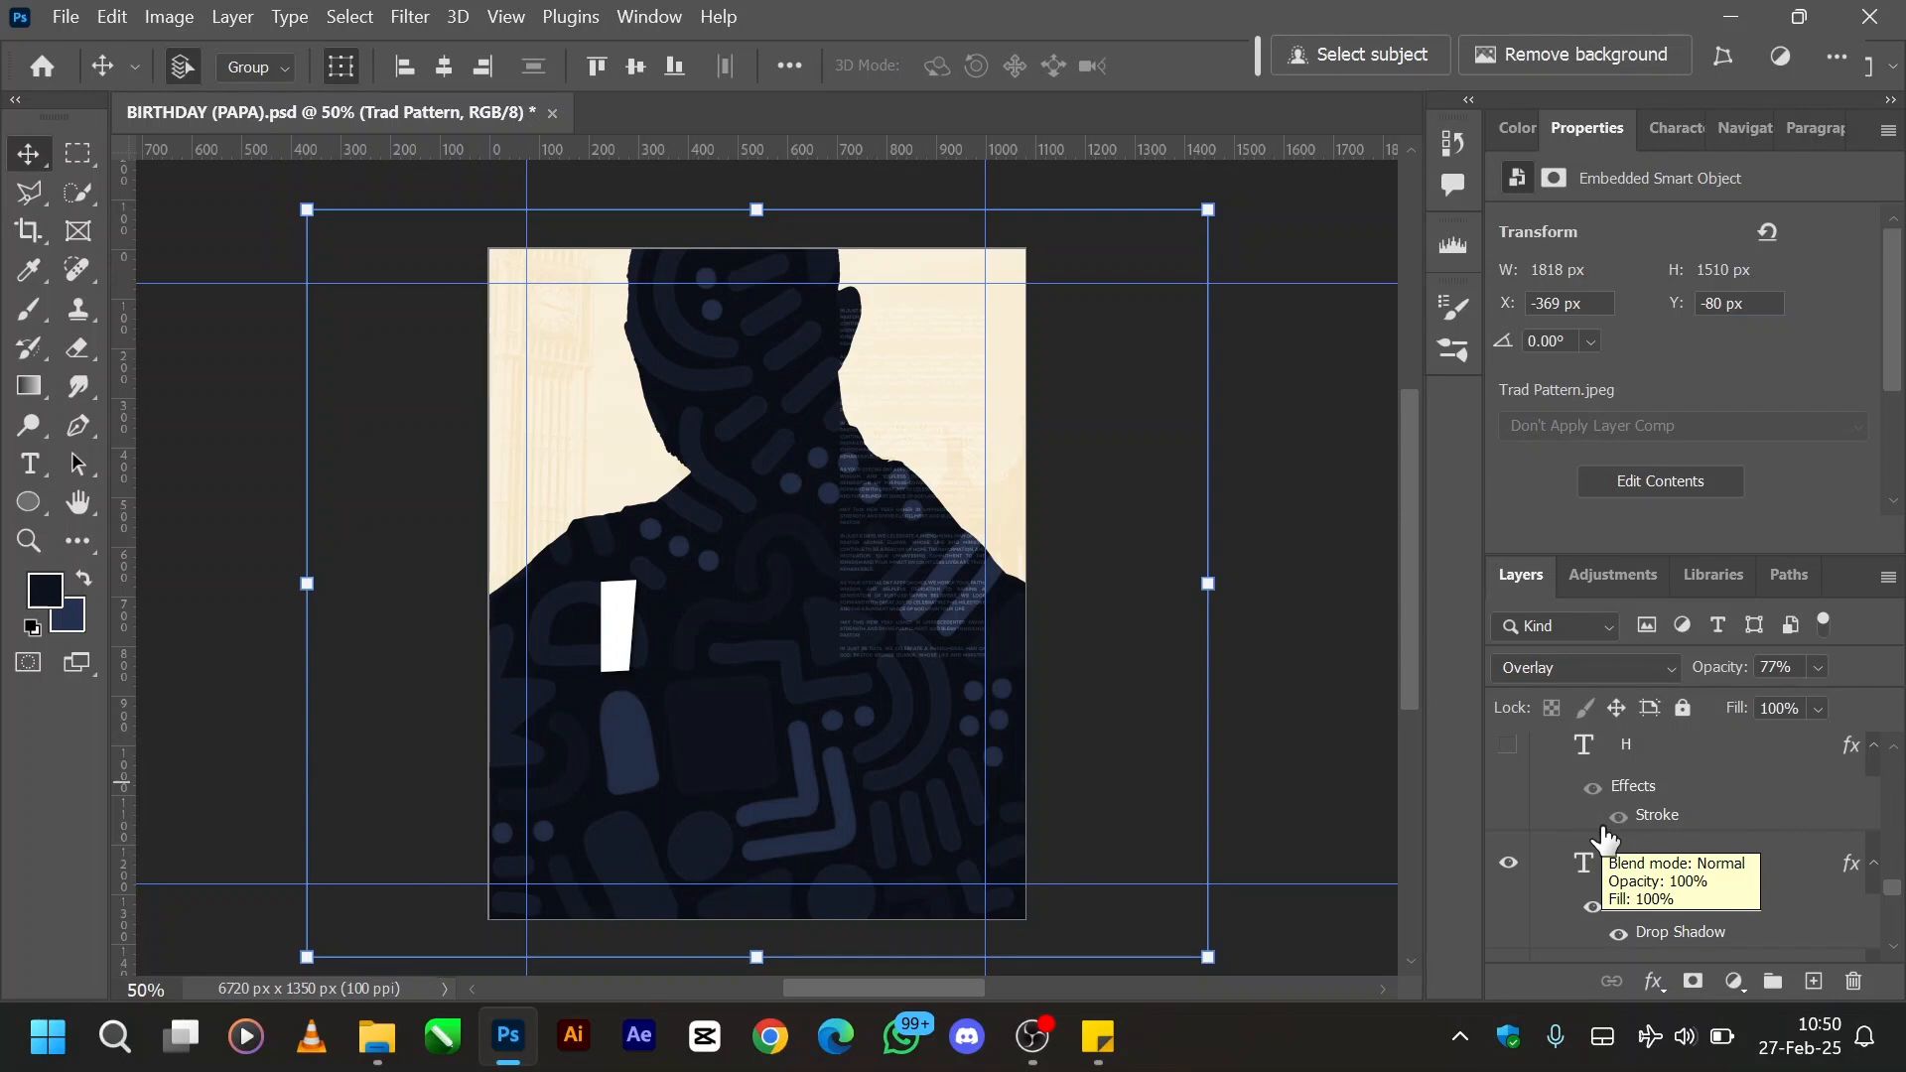
{"action": "scroll", "coordinate": [1605, 839], "scroll_direction": "up", "scroll_amount": 1}
{"action": "left_click", "coordinate": [1509, 829]}
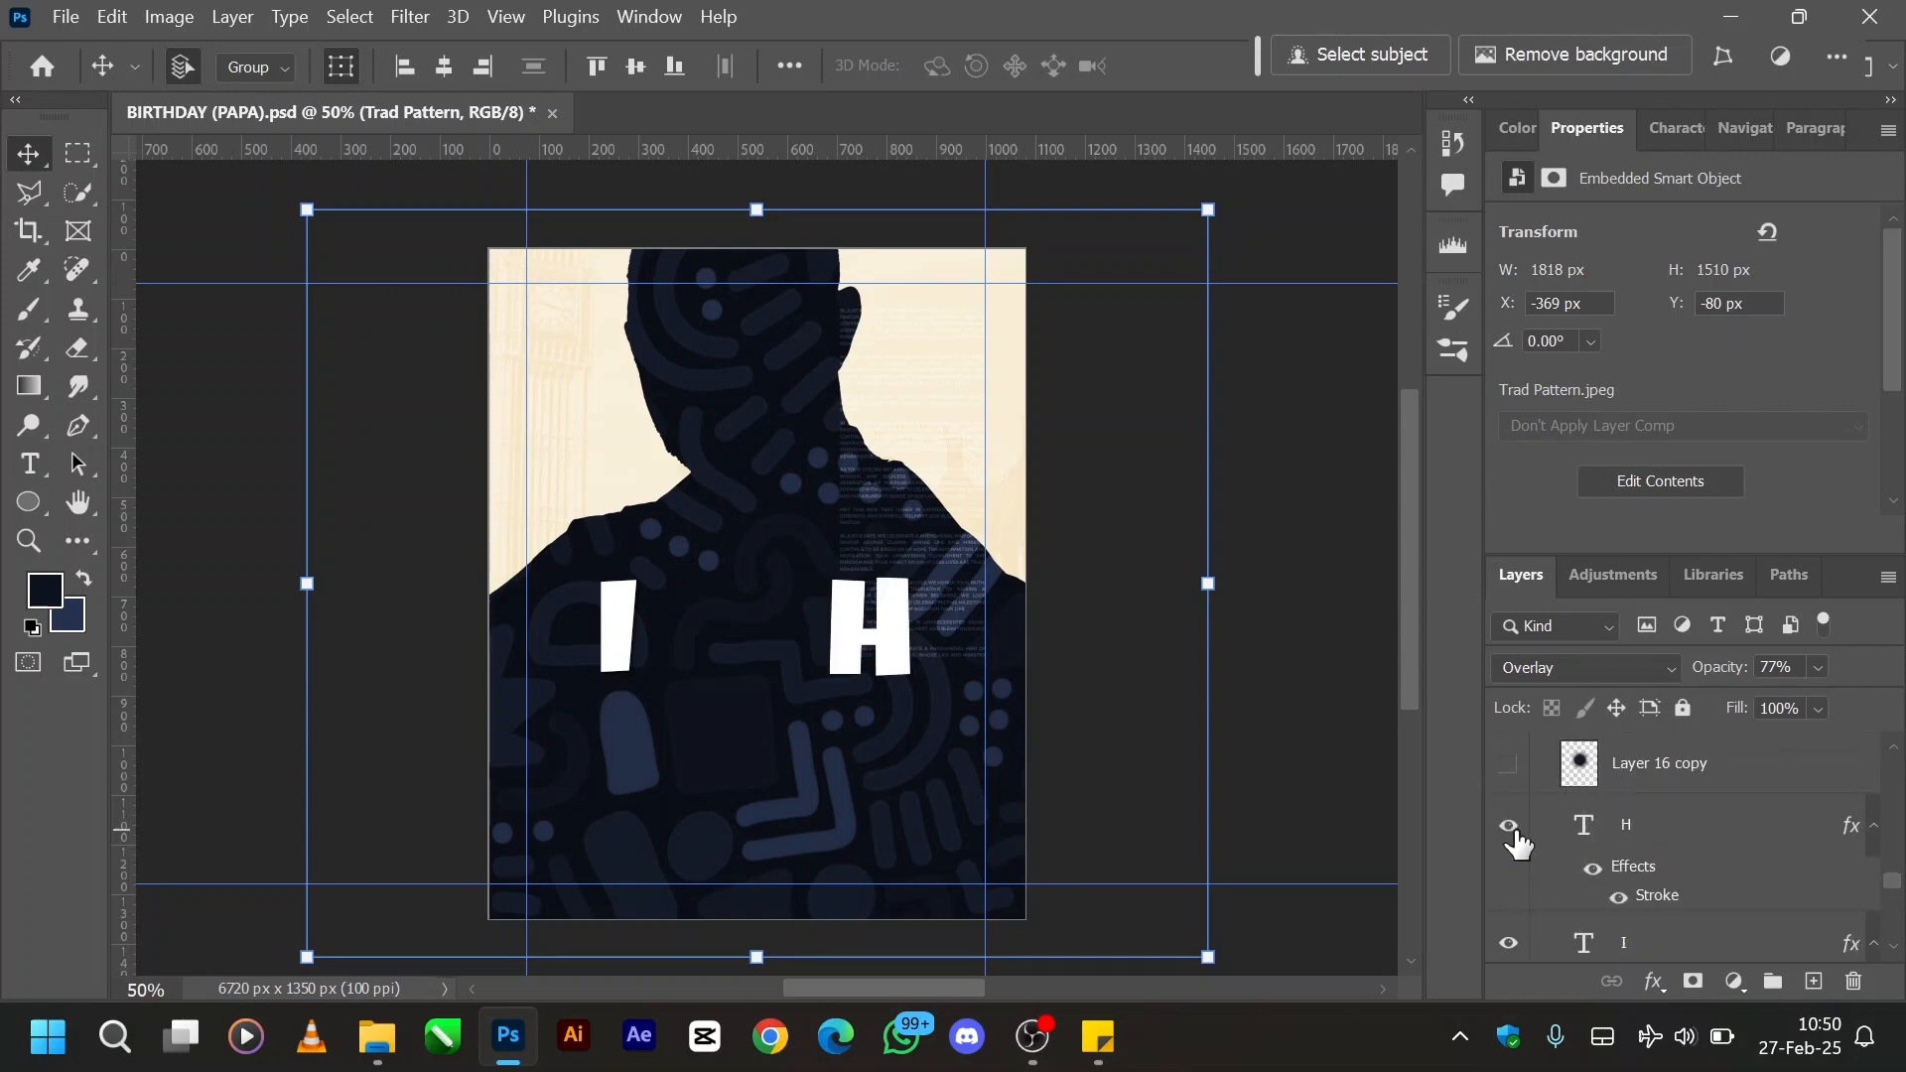
{"action": "scroll", "coordinate": [1516, 843], "scroll_direction": "up", "scroll_amount": 1}
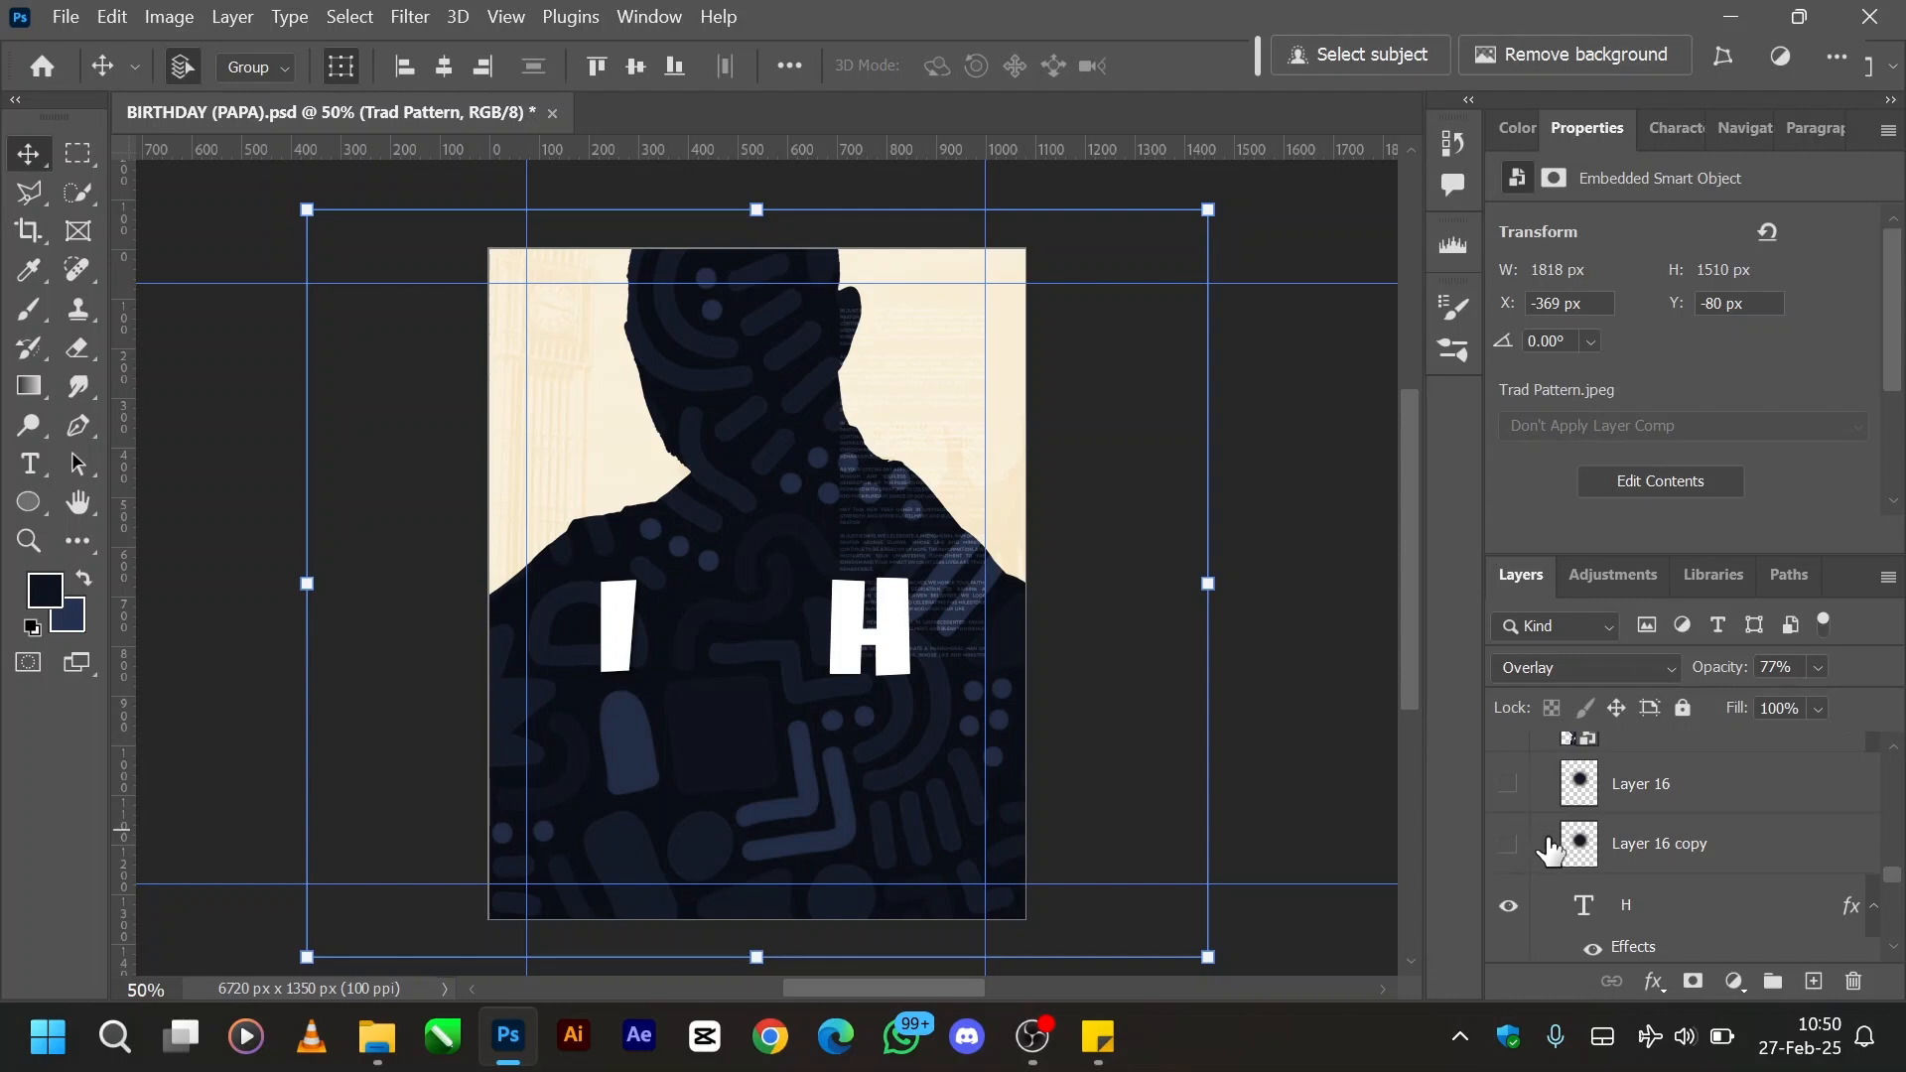
{"action": "scroll", "coordinate": [1550, 850], "scroll_direction": "up", "scroll_amount": 1}
{"action": "scroll", "coordinate": [1550, 851], "scroll_direction": "down", "scroll_amount": 2}
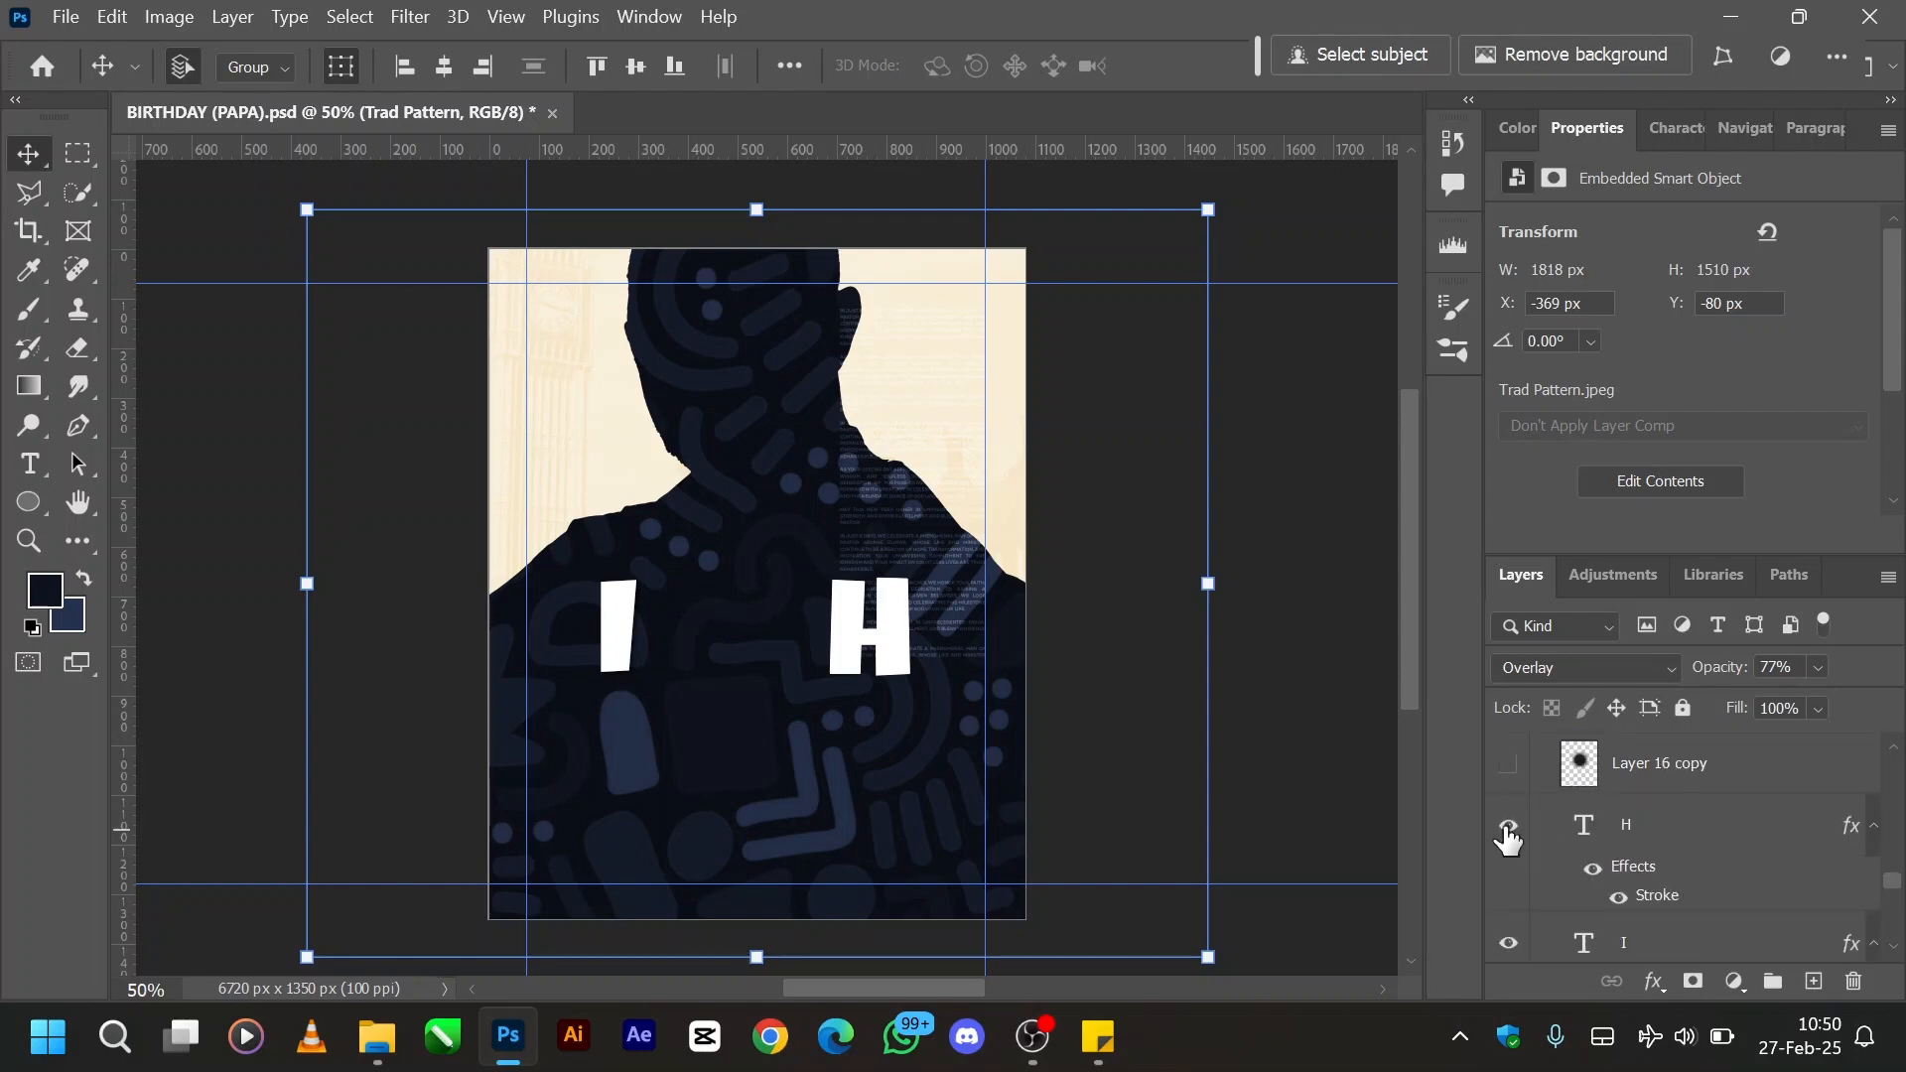
{"action": "left_click", "coordinate": [1508, 826]}
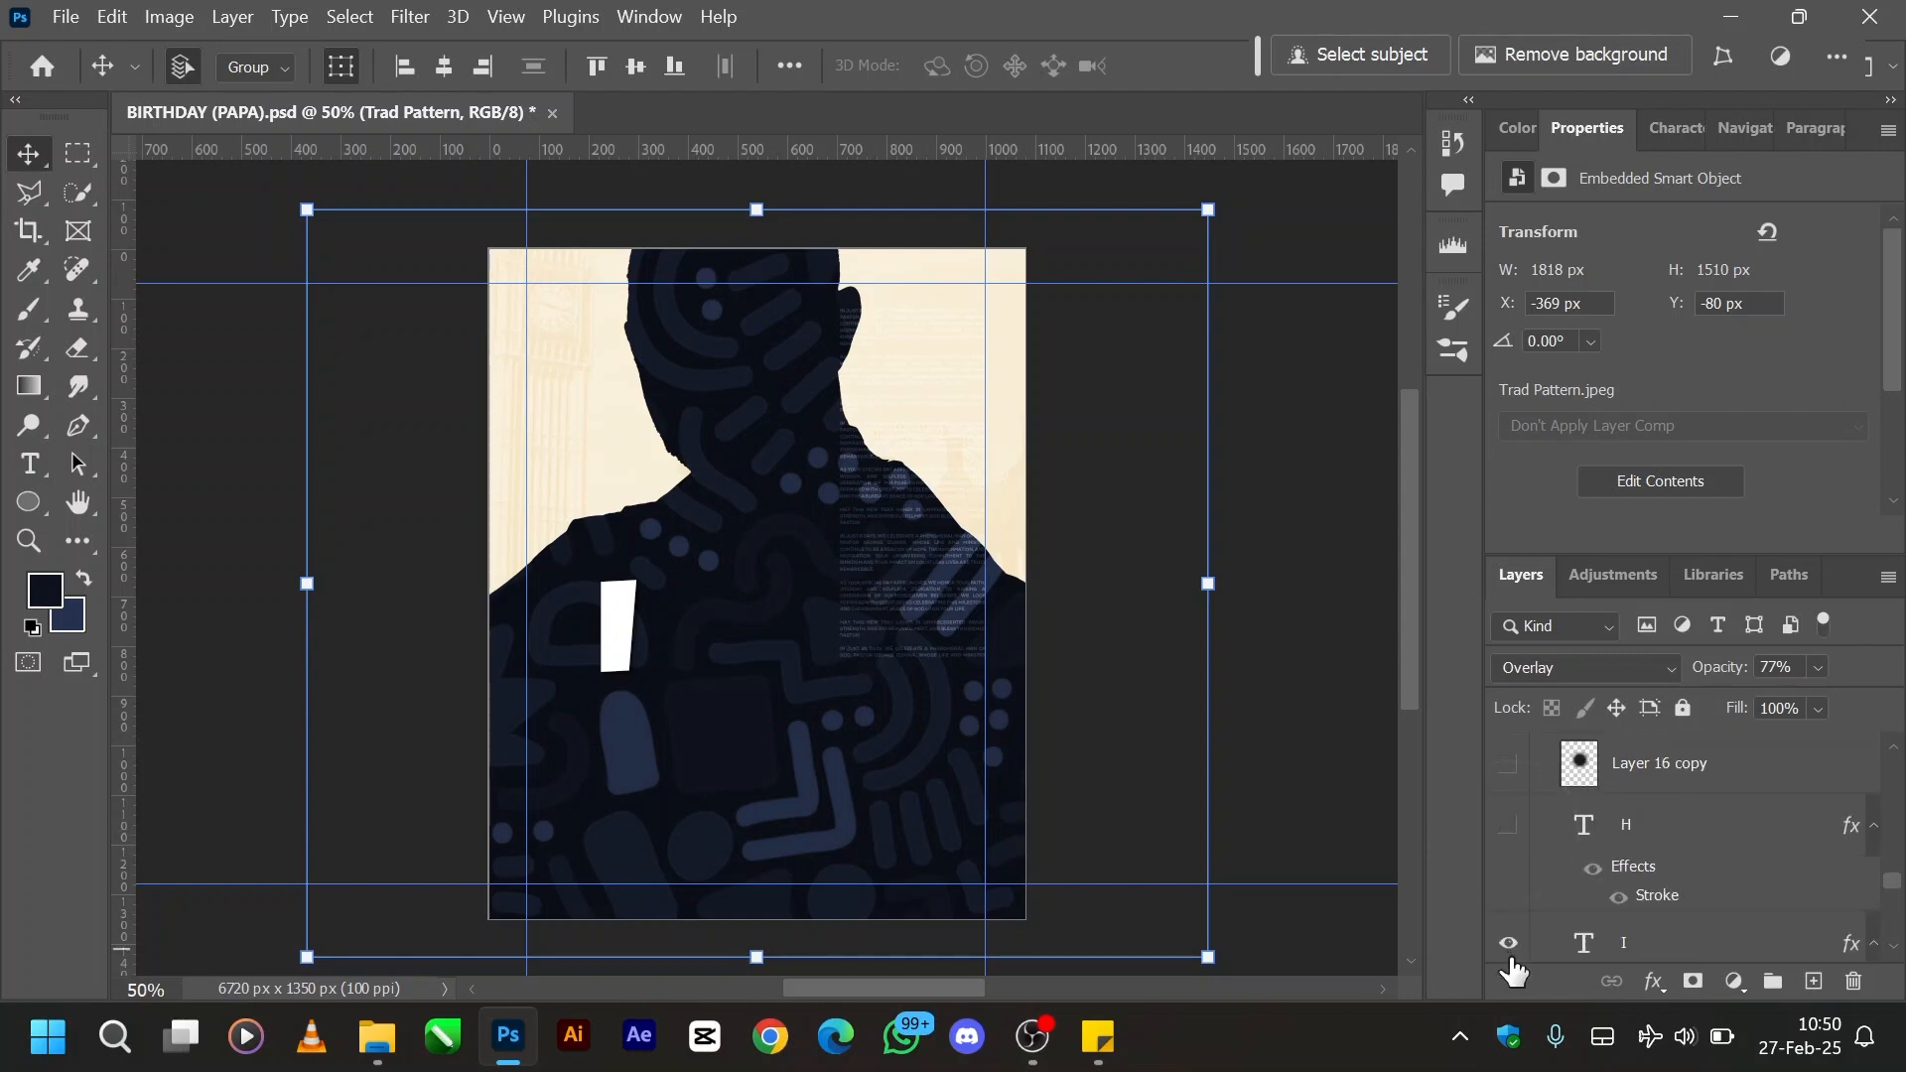
{"action": "left_click", "coordinate": [1508, 943]}
- Show the Layer 14 copy portrait in front of the patterned silhouette
{"action": "scroll", "coordinate": [1624, 871], "scroll_direction": "up", "scroll_amount": 3}
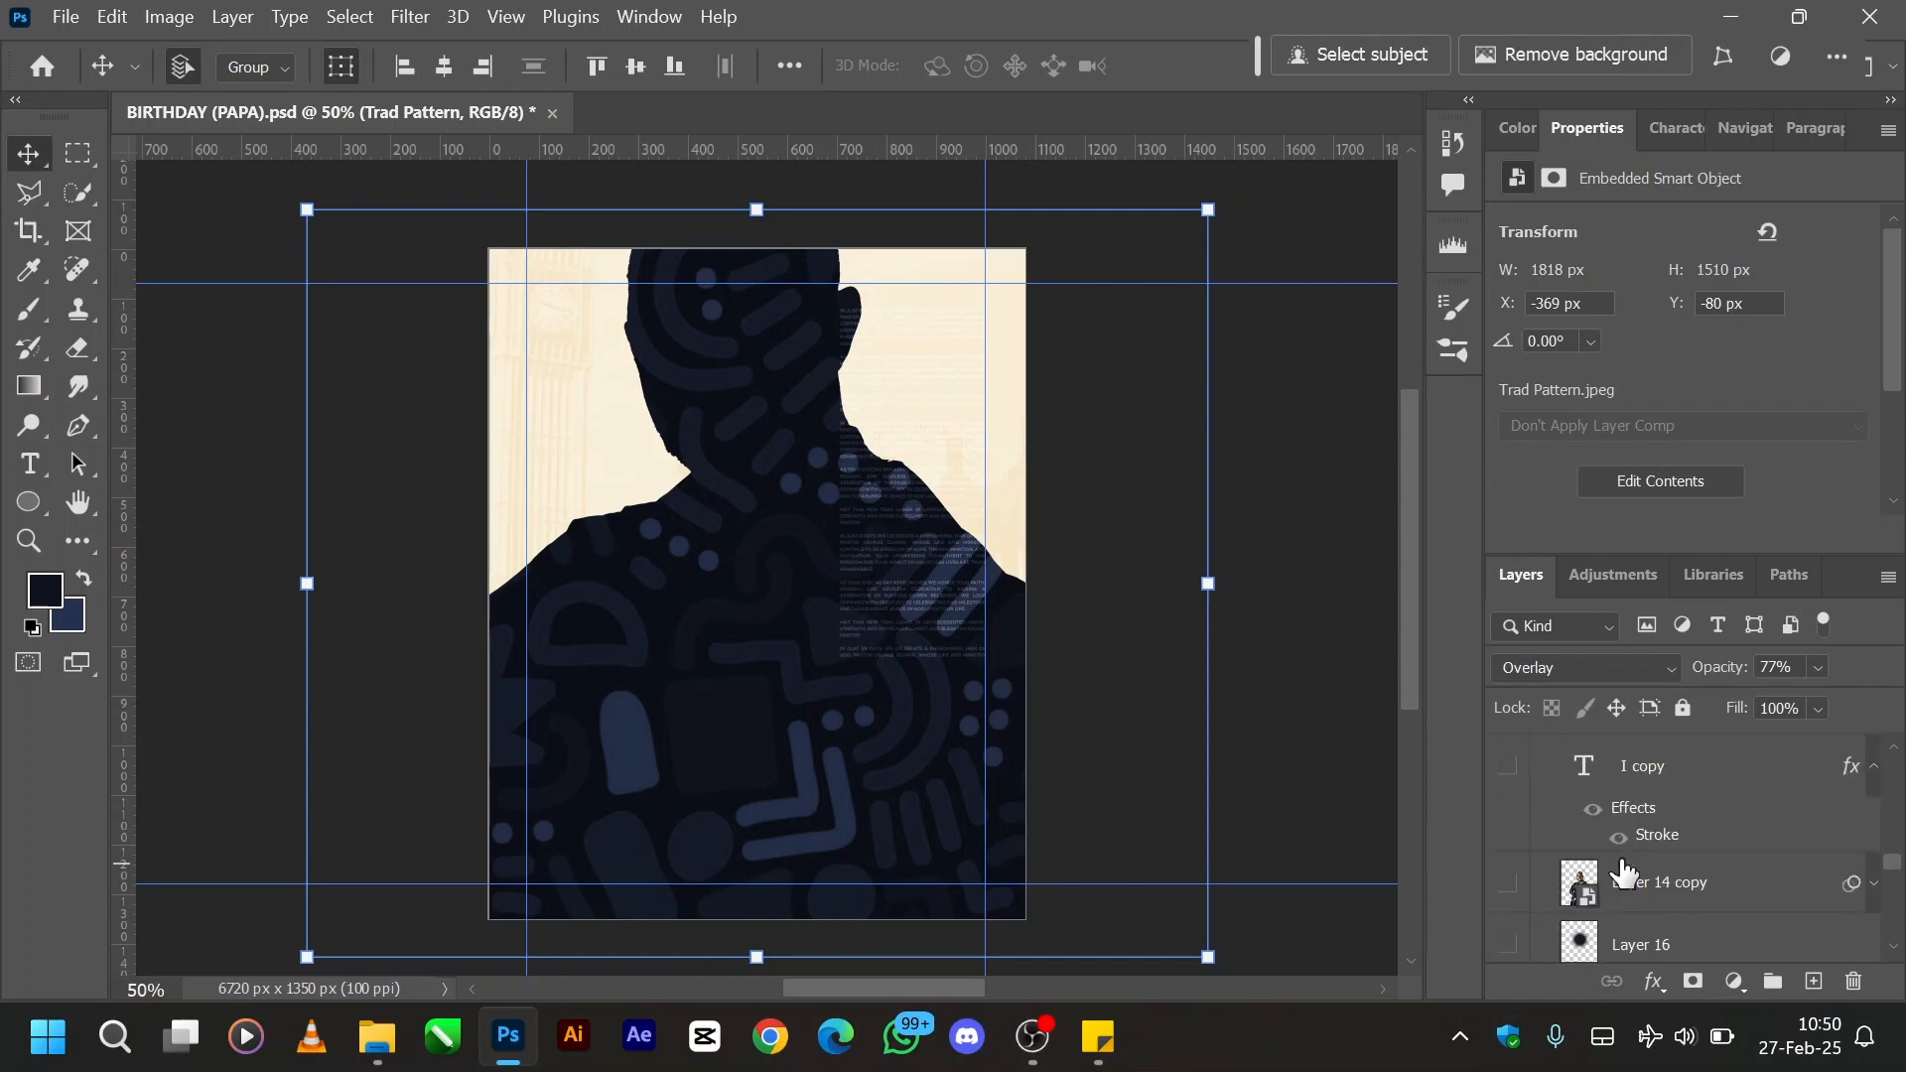
{"action": "left_click", "coordinate": [1507, 882]}
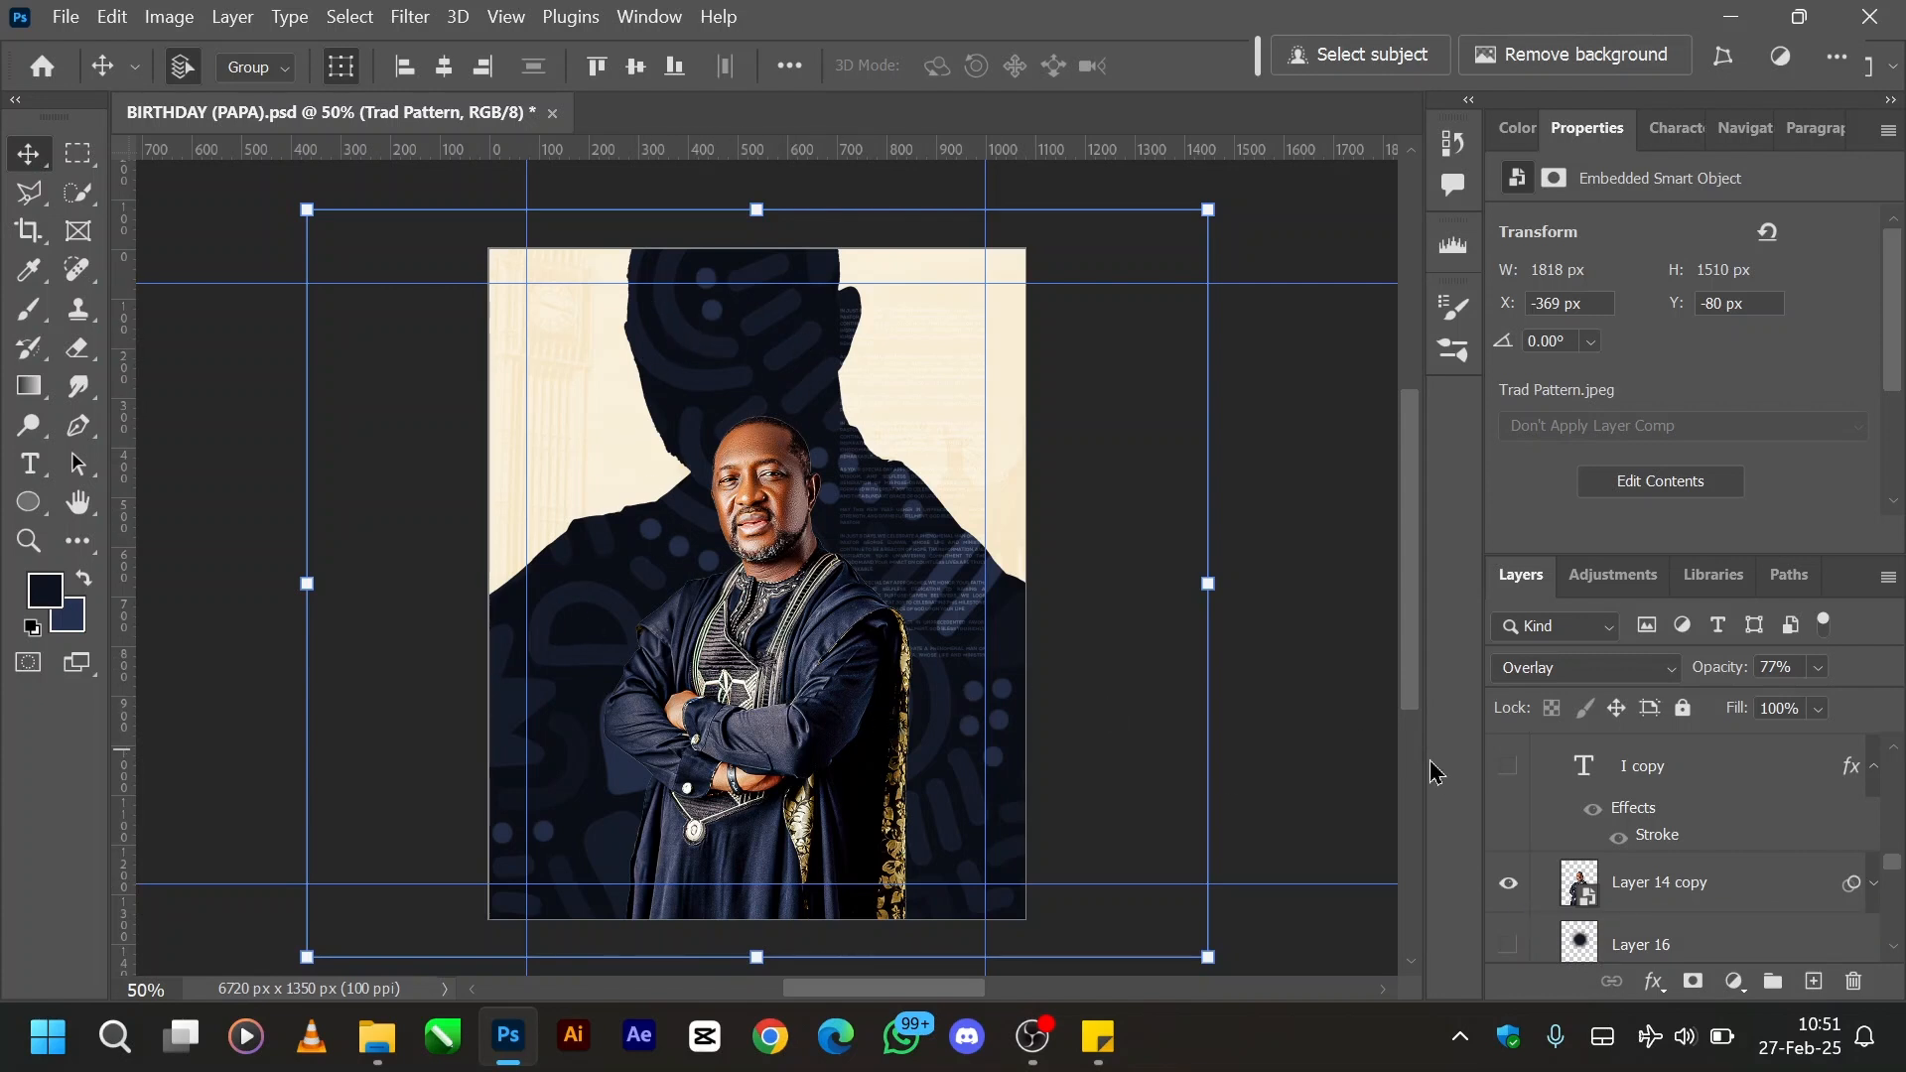
- Preview the Layer 16 and Layer 16 copy glow layers behind the portrait, and hide both again
{"action": "scroll", "coordinate": [1593, 868], "scroll_direction": "down", "scroll_amount": 2}
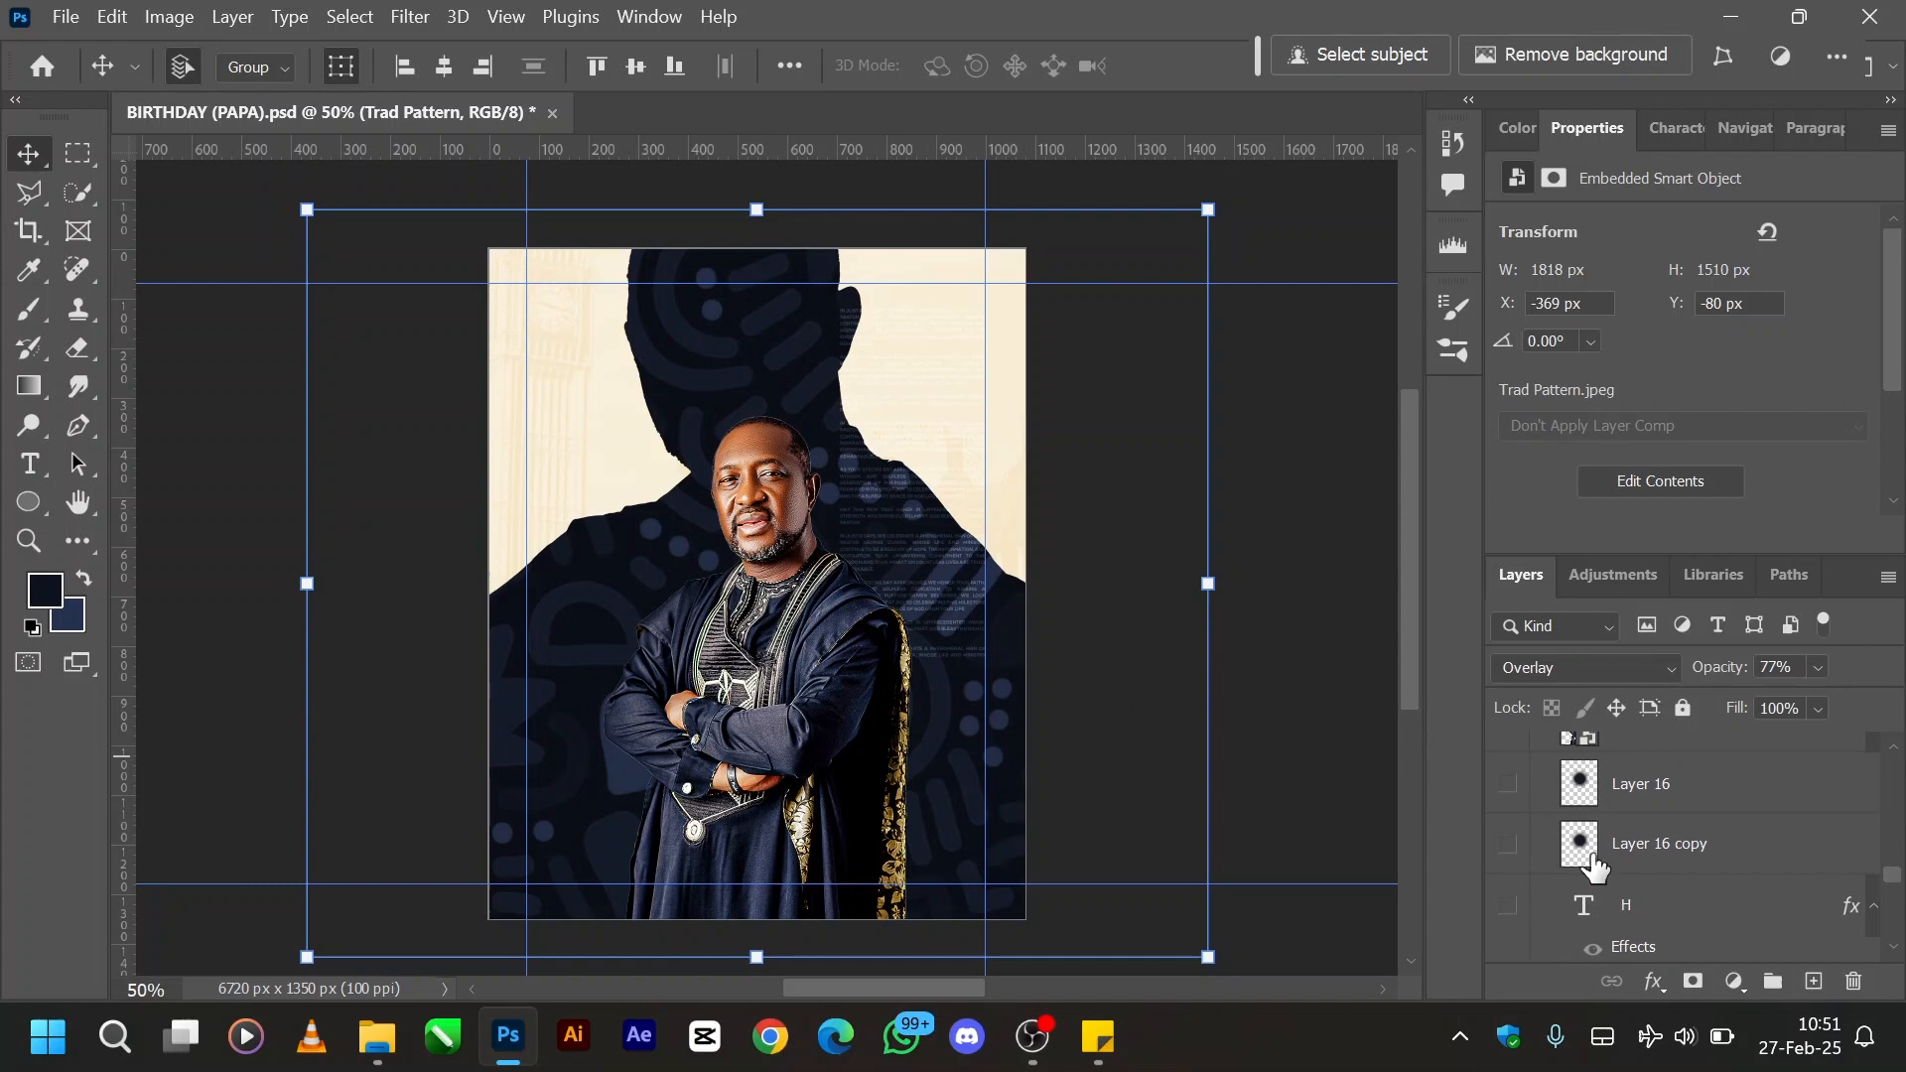
{"action": "left_click", "coordinate": [1510, 785]}
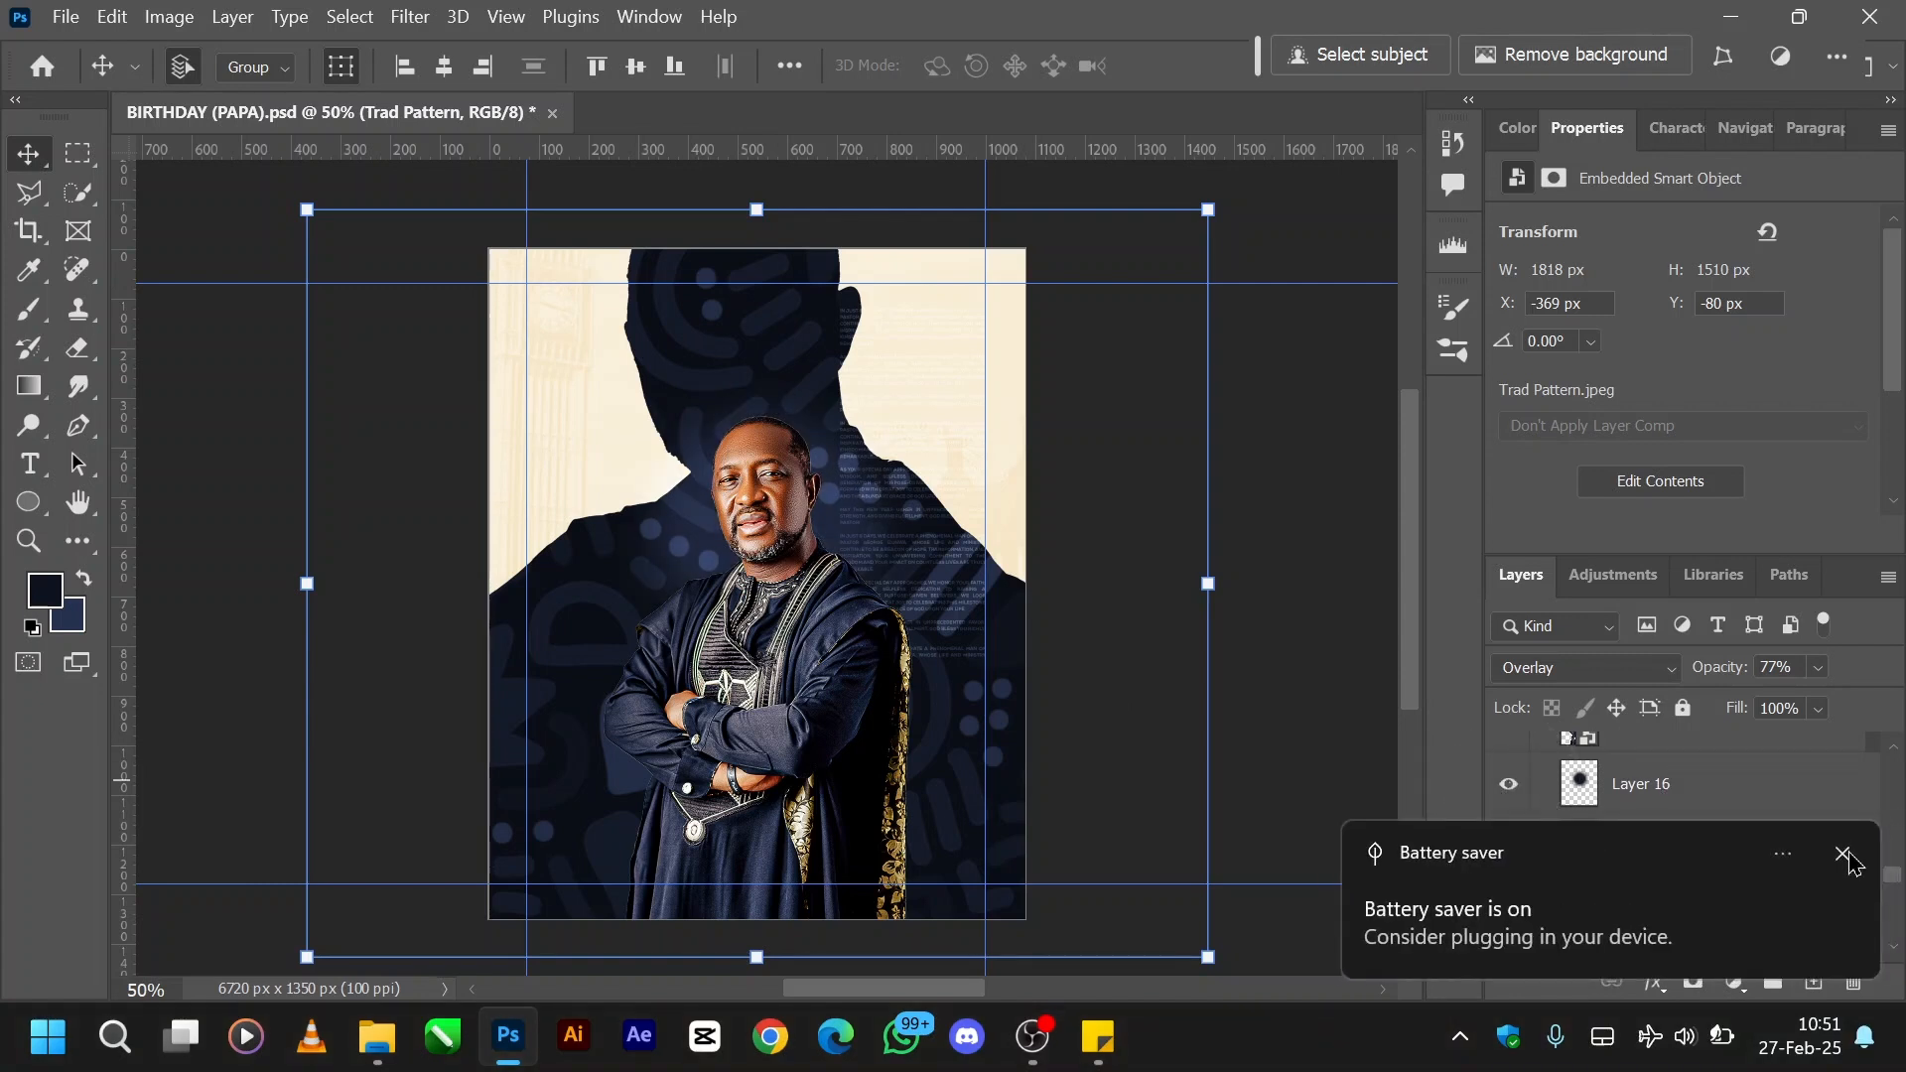
{"action": "left_click", "coordinate": [1843, 855]}
{"action": "left_click", "coordinate": [1668, 794]}
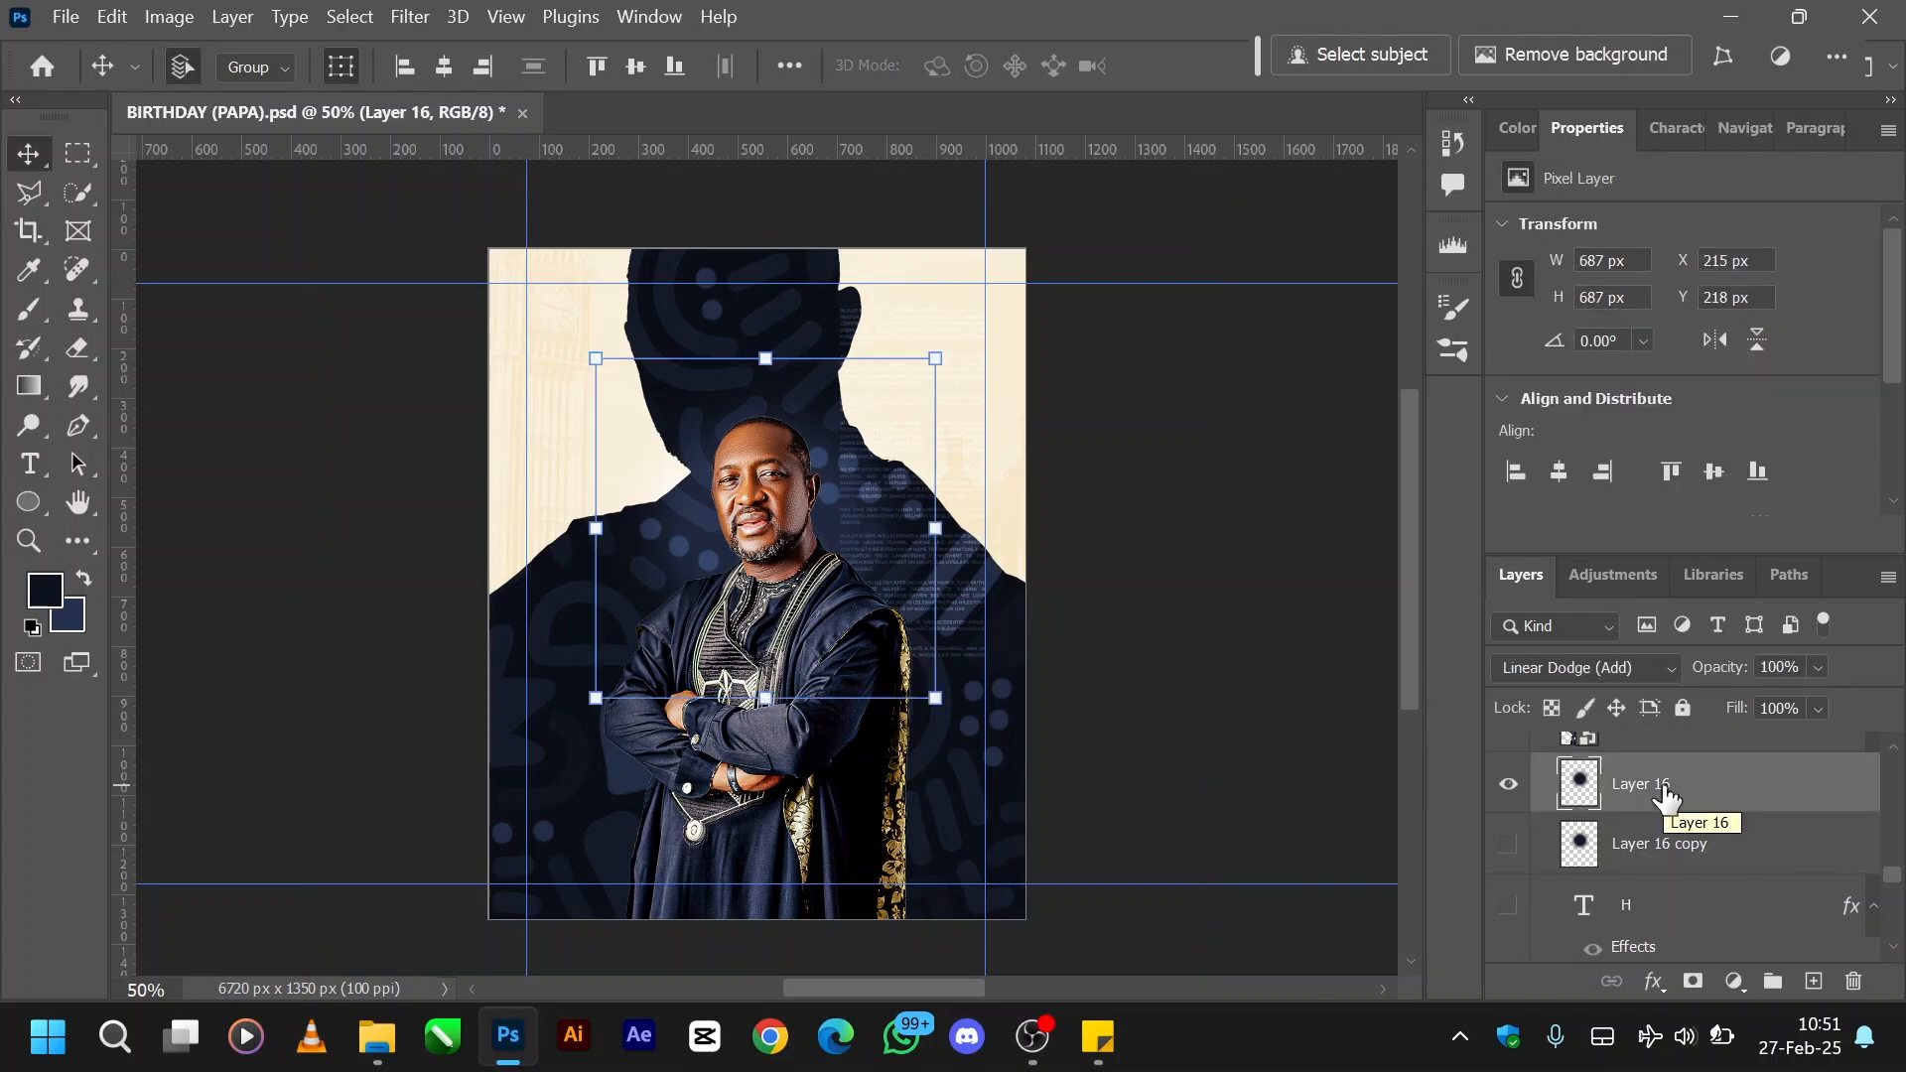
{"action": "left_click", "coordinate": [1505, 849]}
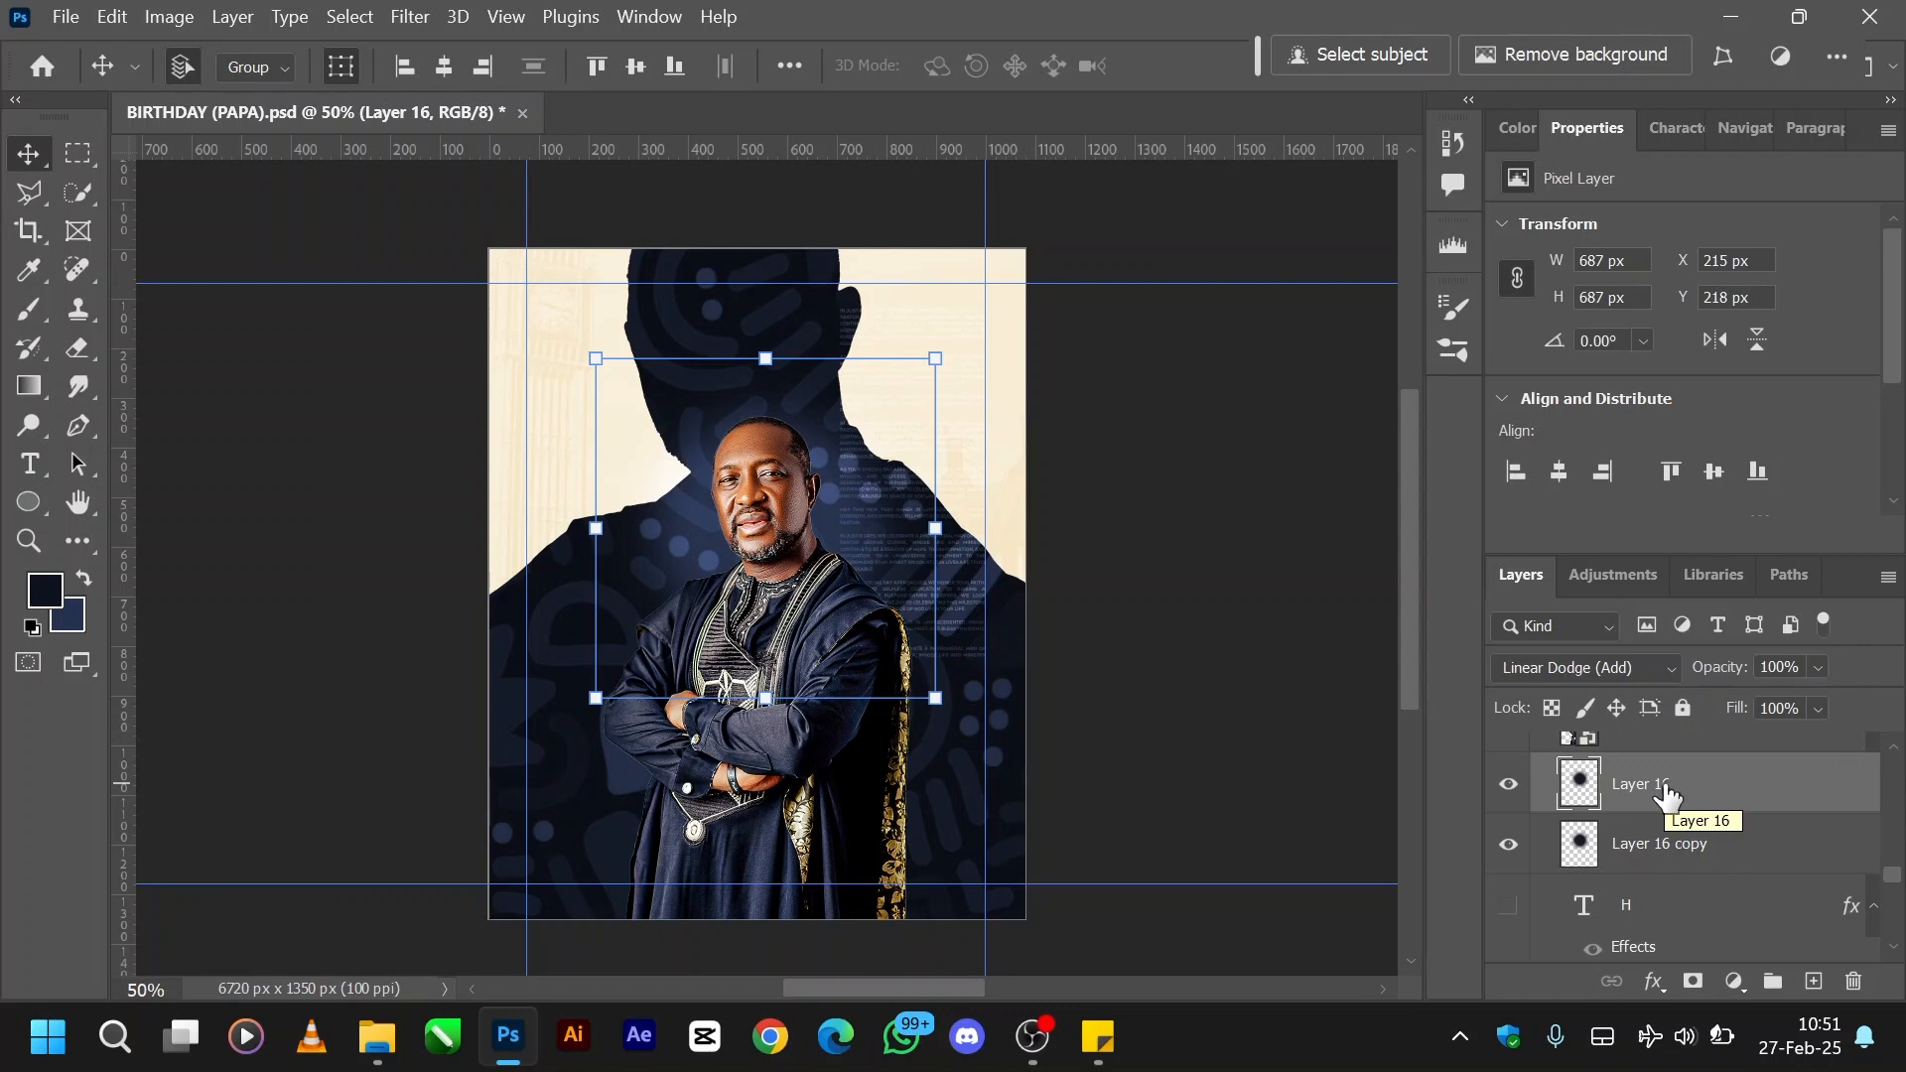
{"action": "left_click", "coordinate": [1511, 789]}
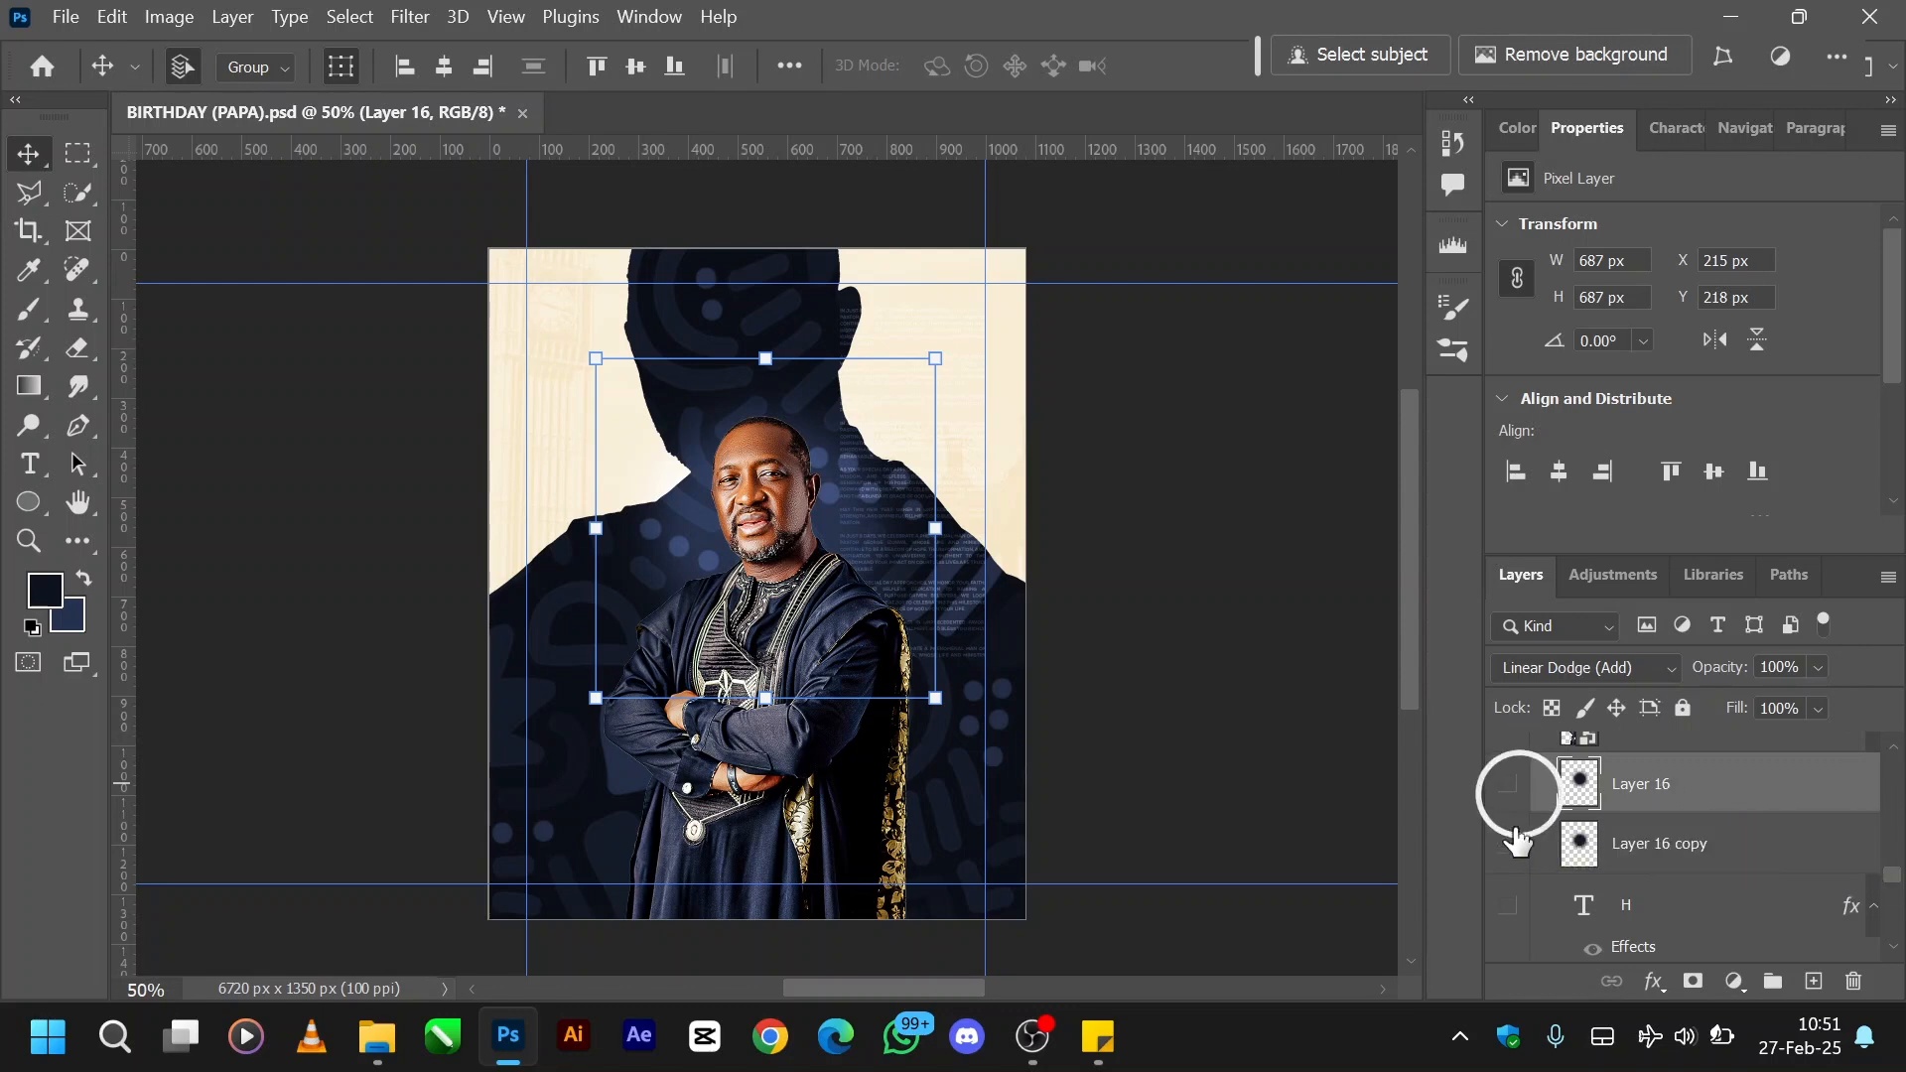
{"action": "left_click", "coordinate": [1510, 844]}
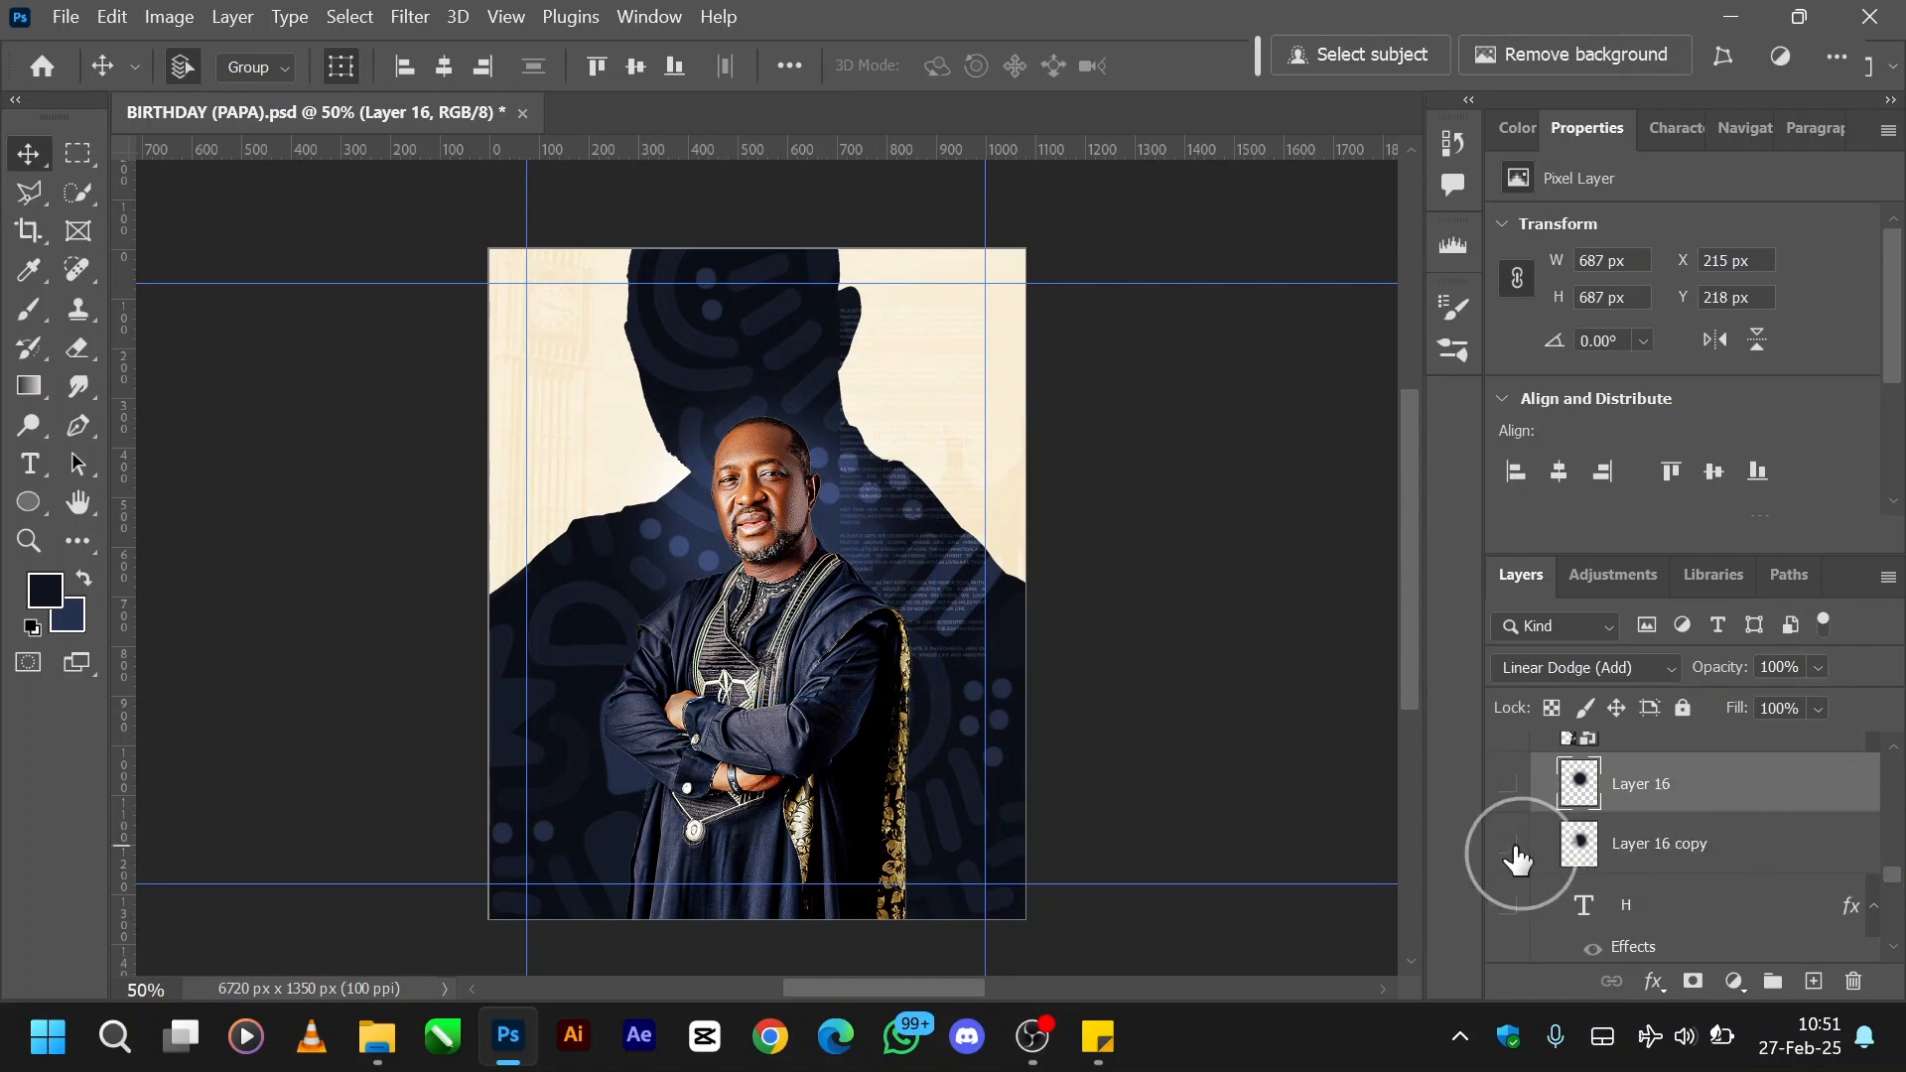
{"action": "left_click", "coordinate": [1734, 983]}
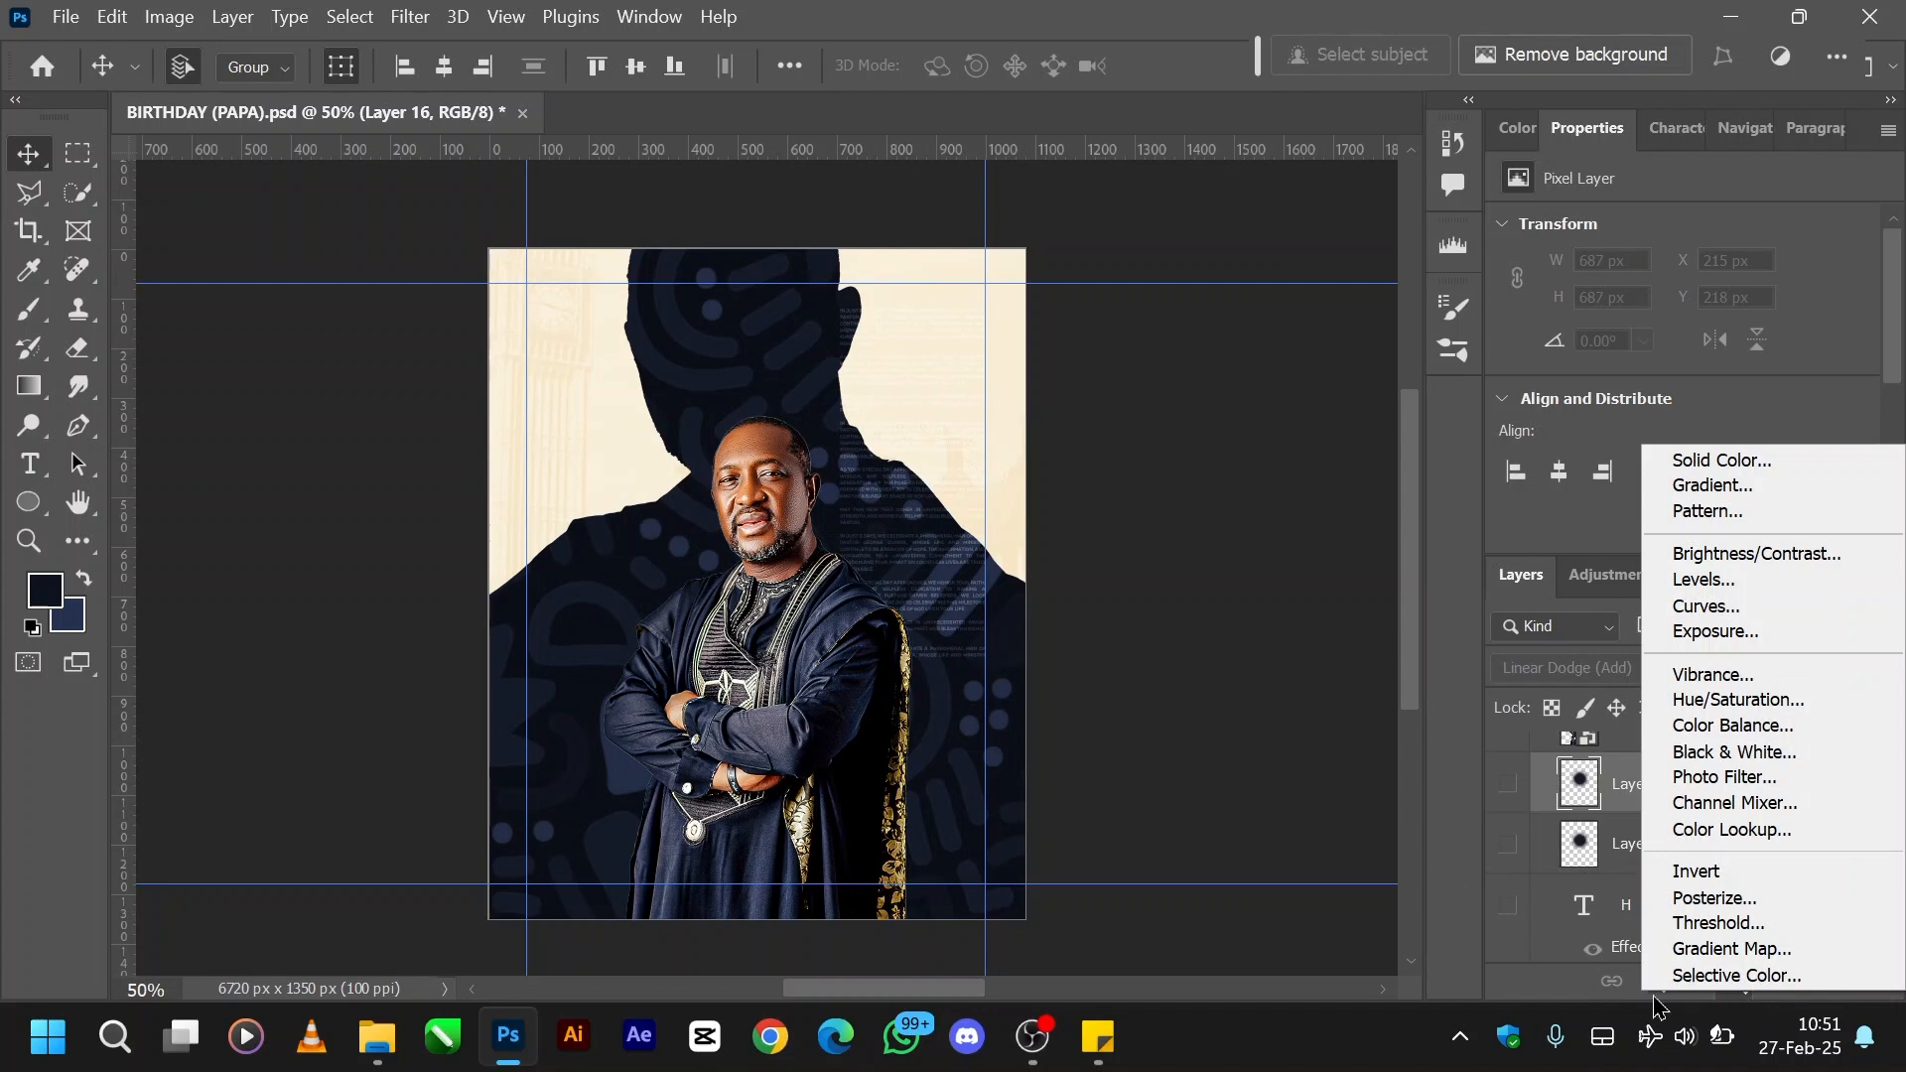
{"action": "key", "text": "Escape"}
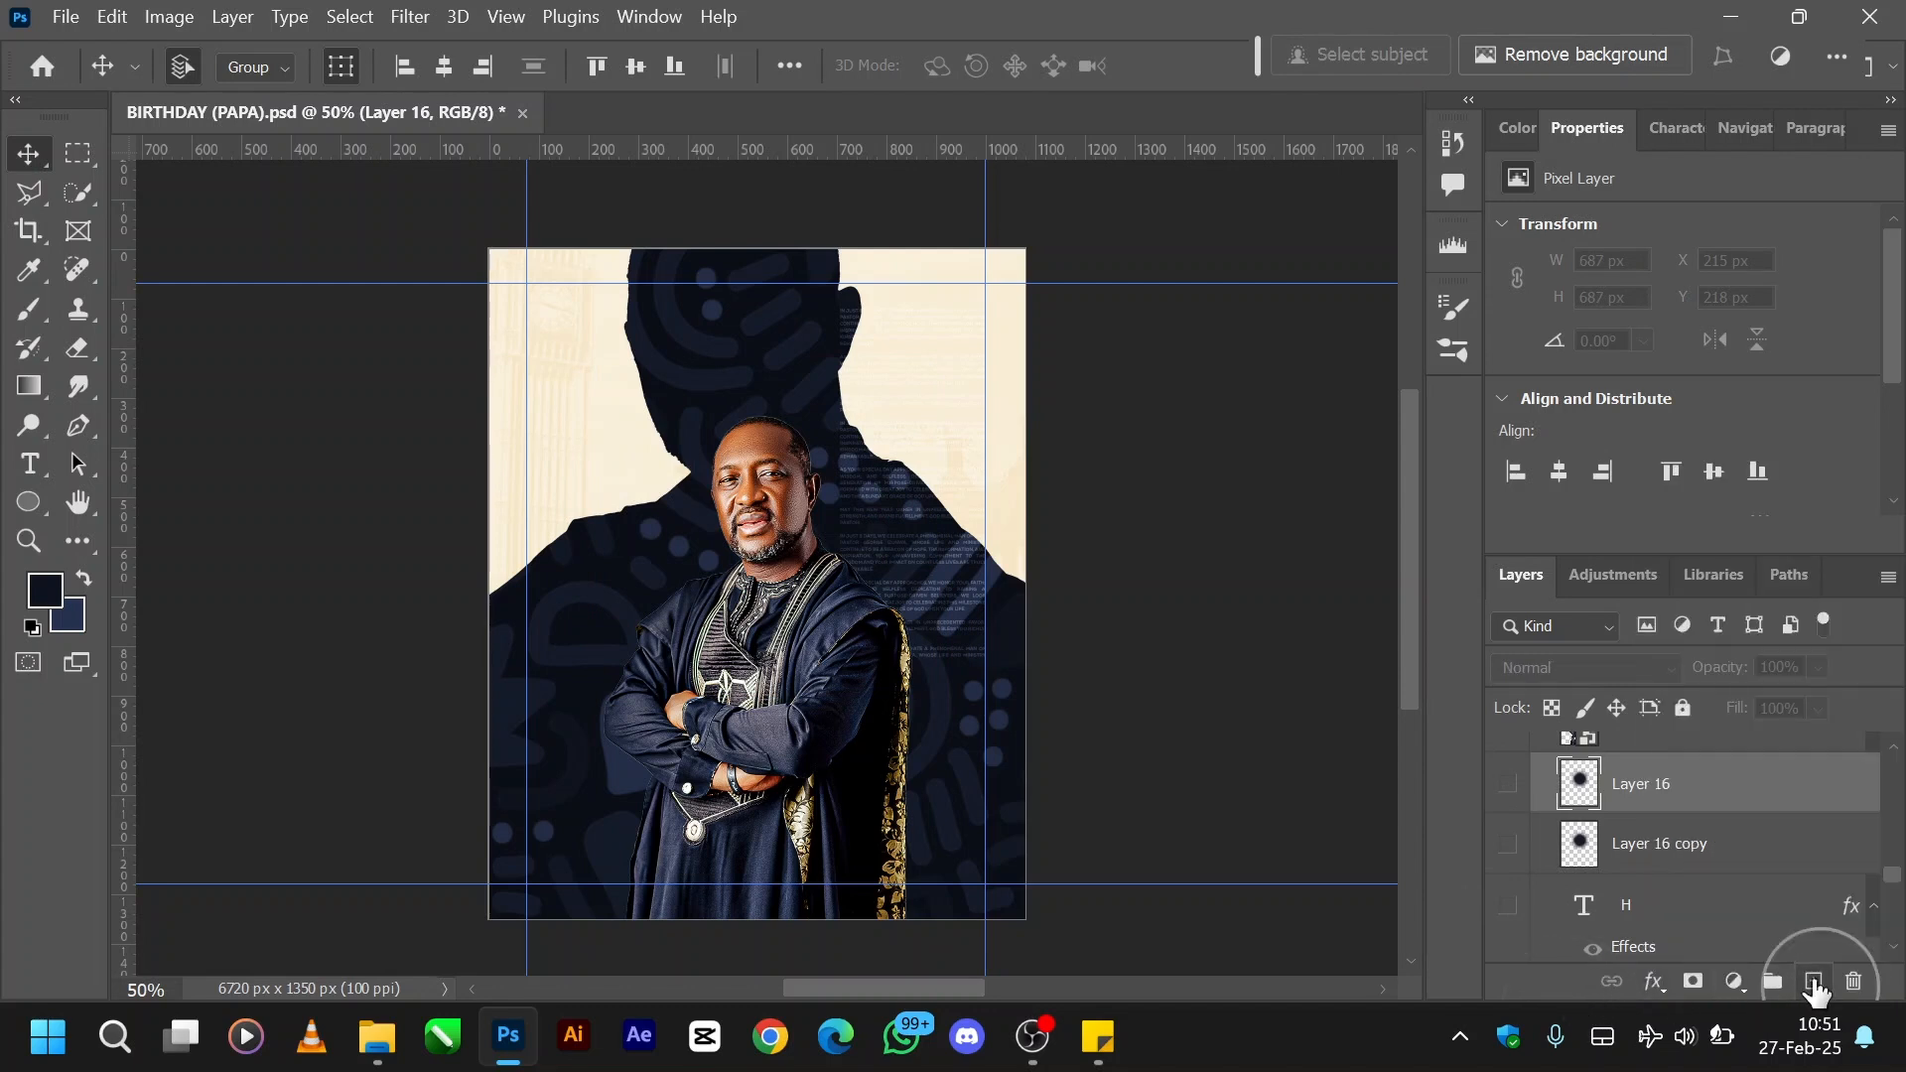
- Add a new empty layer above Layer 16 and prepare a 400 px brush for painting on it
{"action": "left_click", "coordinate": [1814, 982]}
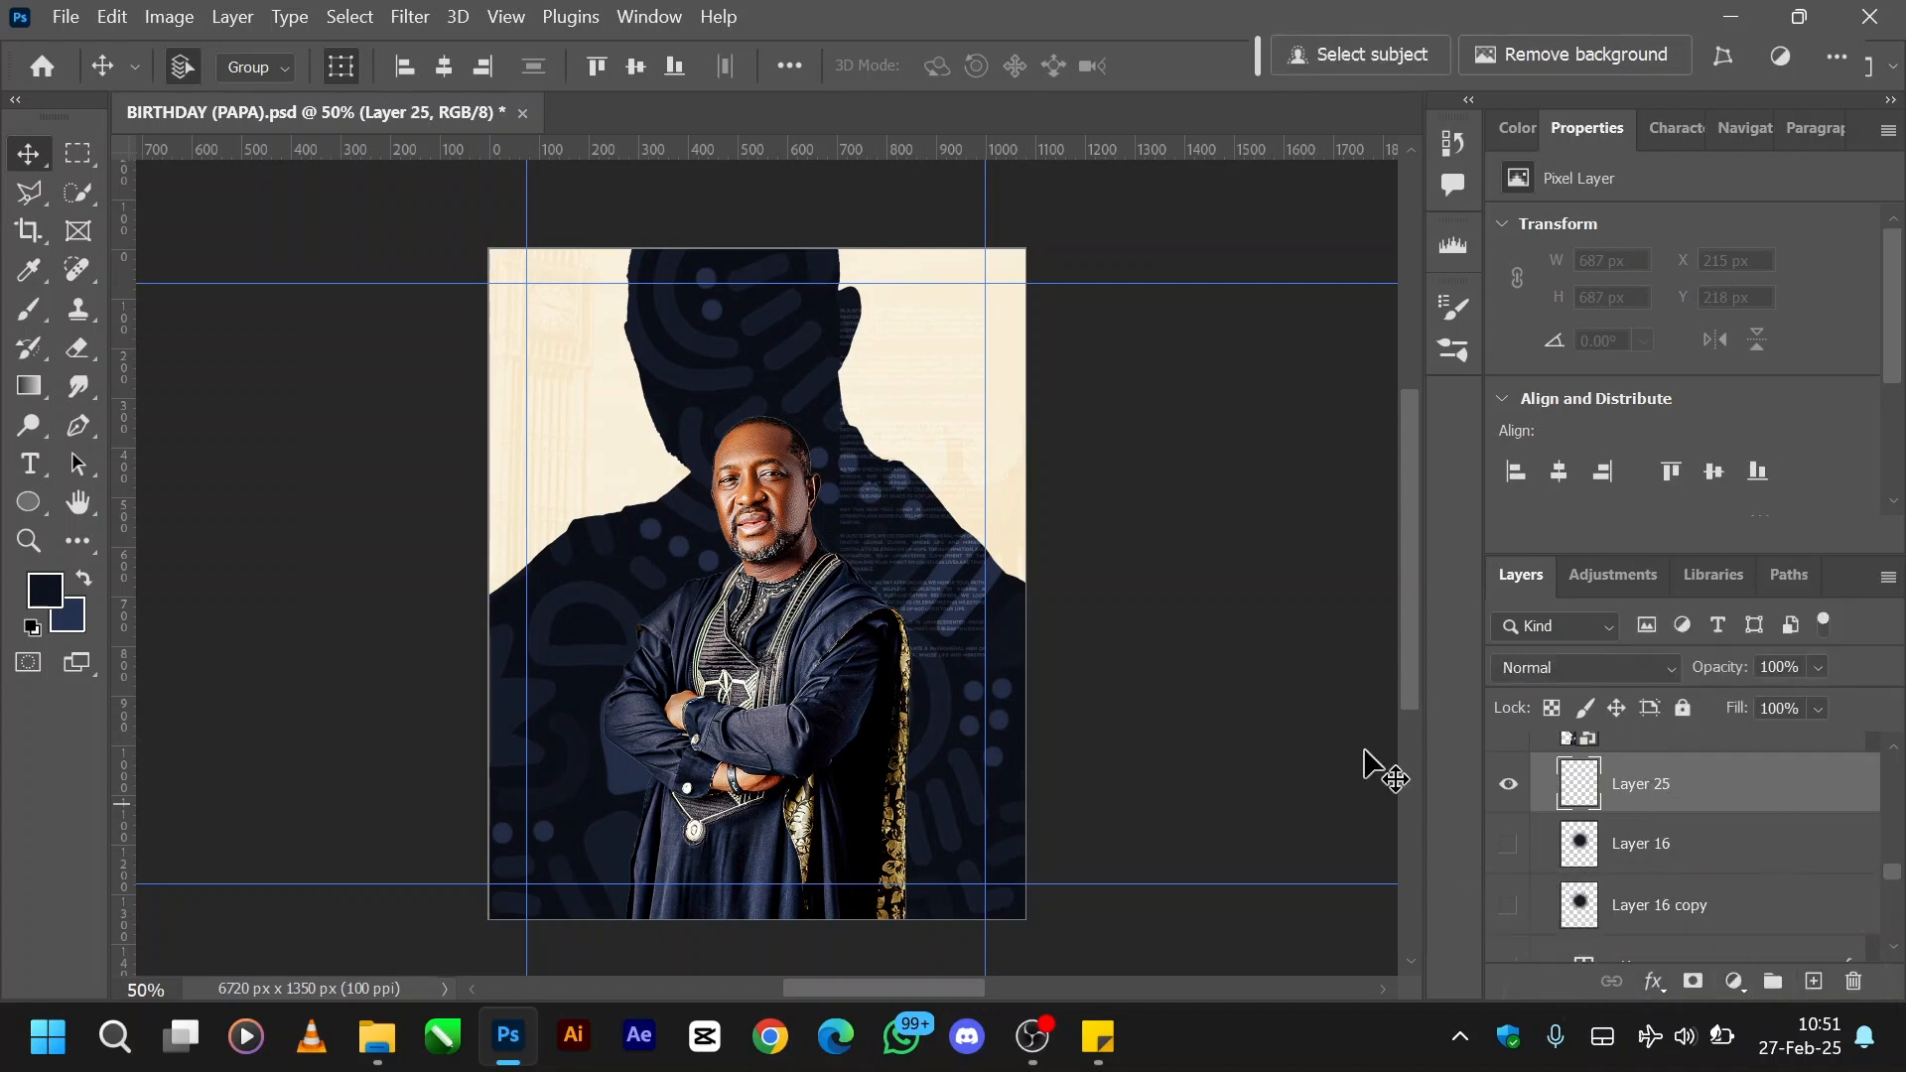
{"action": "key", "text": "b"}
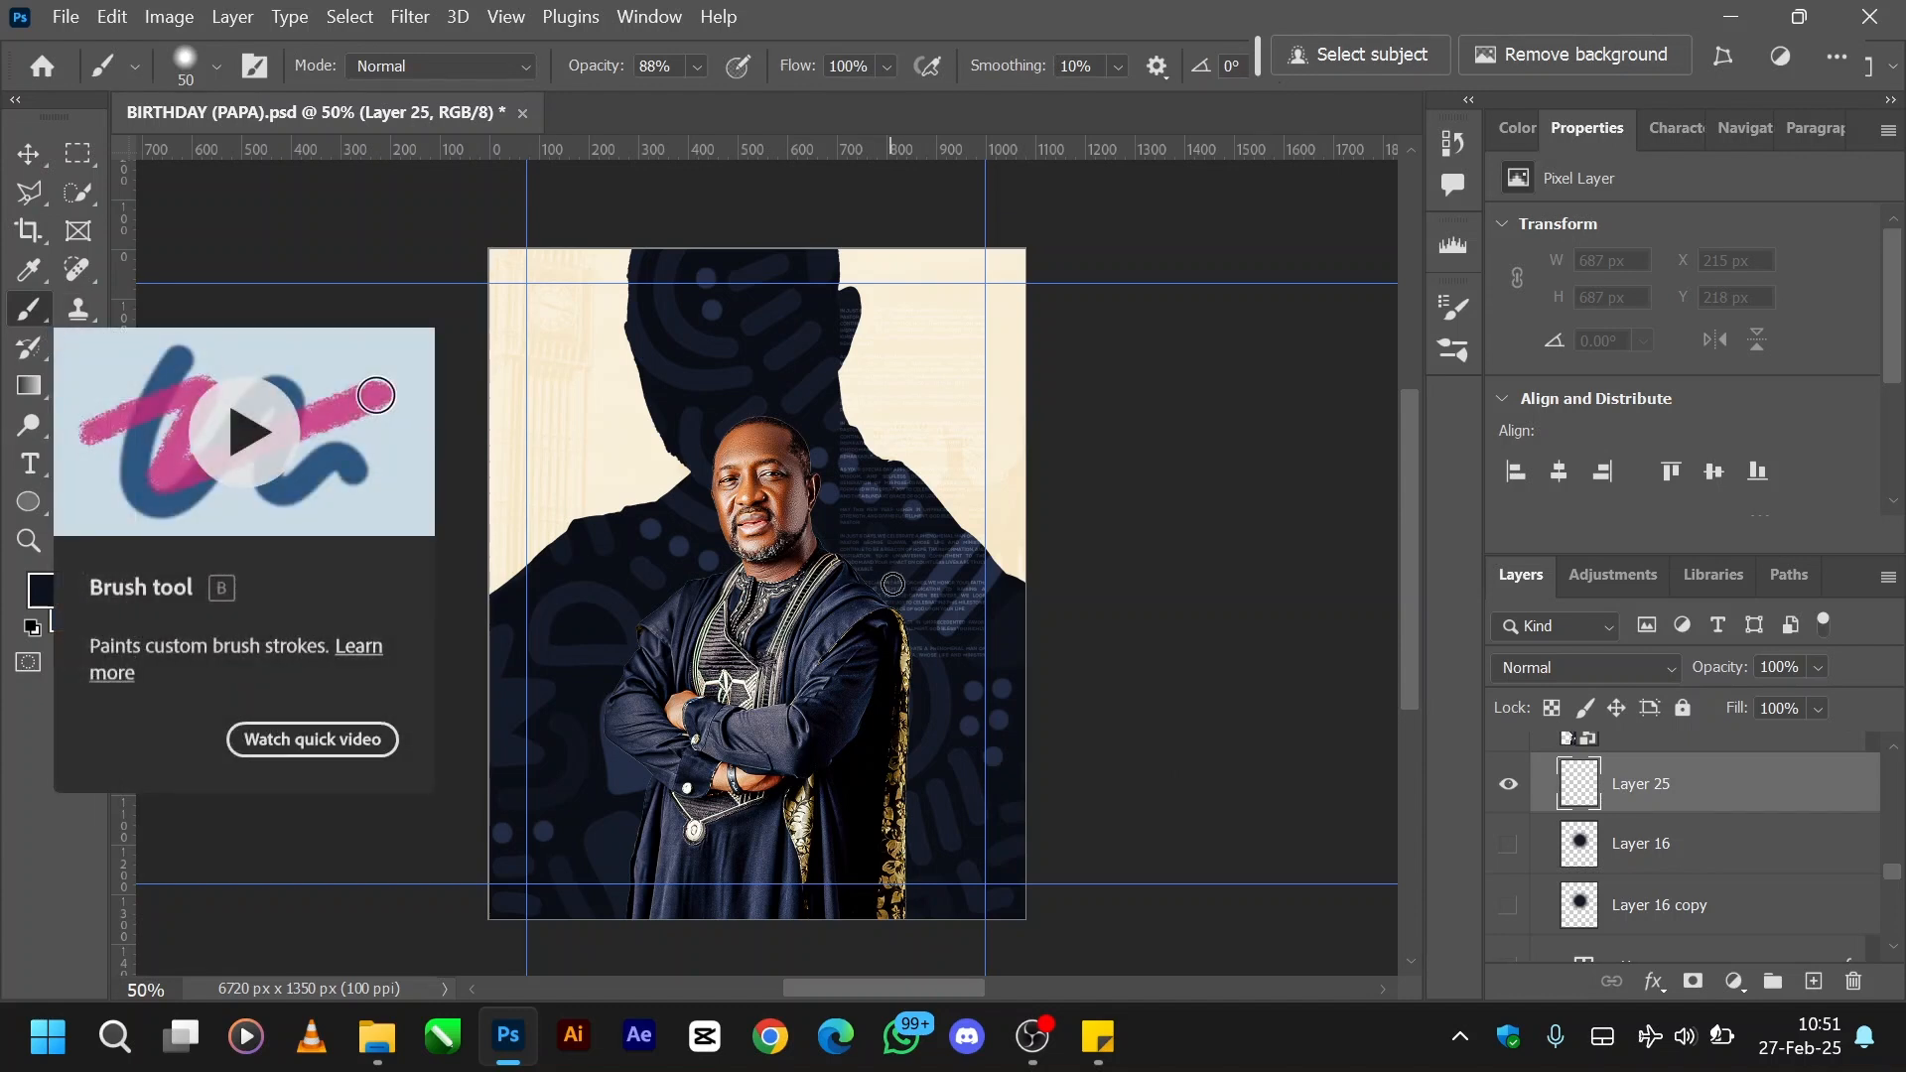
{"action": "key", "text": "bracketright"}
{"action": "key", "text": "bracketright"}
{"action": "key", "text": "bracketright"}
{"action": "key", "text": "bracketright"}
{"action": "key", "text": "bracketright"}
{"action": "key", "text": "bracketright"}
{"action": "key", "text": "bracketright"}
{"action": "key", "text": "bracketright"}
{"action": "key", "text": "bracketright"}
{"action": "key", "text": "bracketright"}
{"action": "key", "text": "bracketright"}
{"action": "key", "text": "bracketright"}
{"action": "key", "text": "bracketright"}
{"action": "key", "text": "bracketright"}
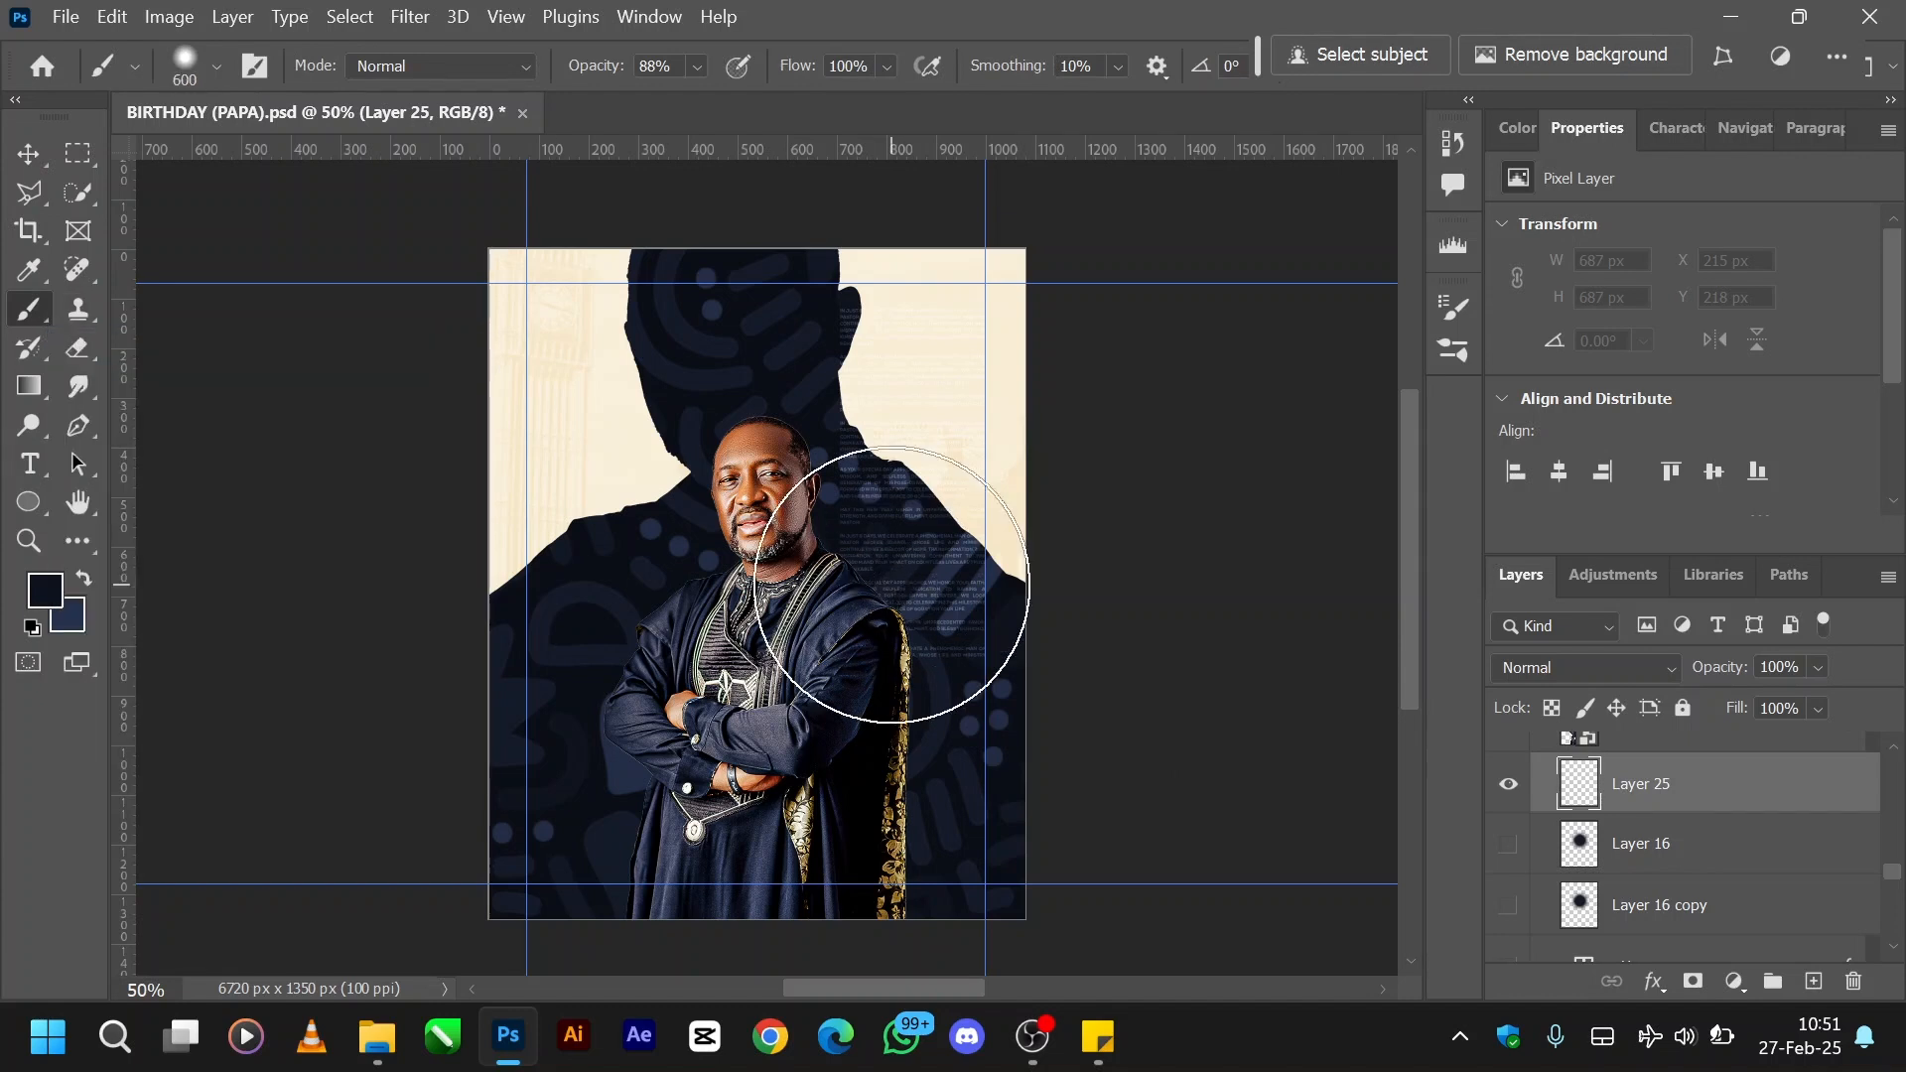
{"action": "key", "text": "bracketleft"}
{"action": "key", "text": "bracketleft"}
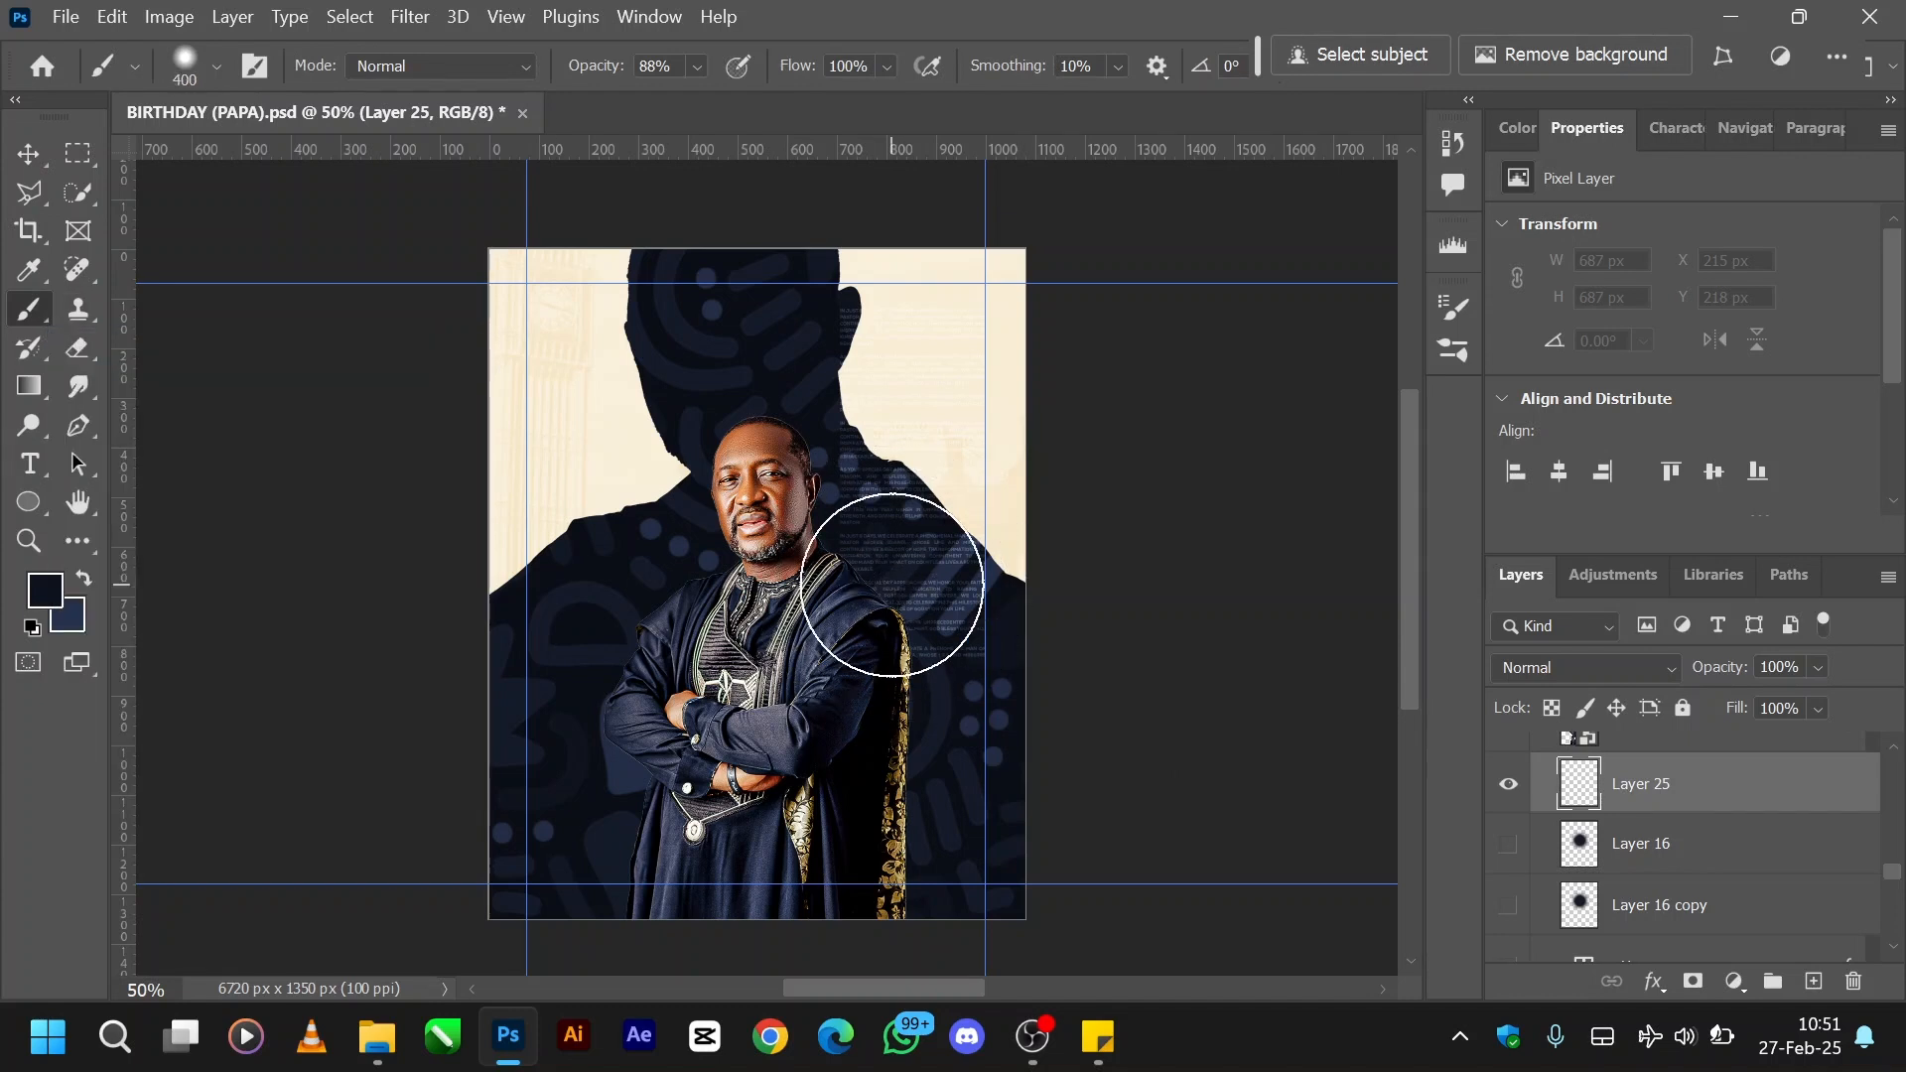
- Set the foreground colour to navy 253250, matching the background swatch, and lower the brush's hardness
{"action": "left_click", "coordinate": [44, 590]}
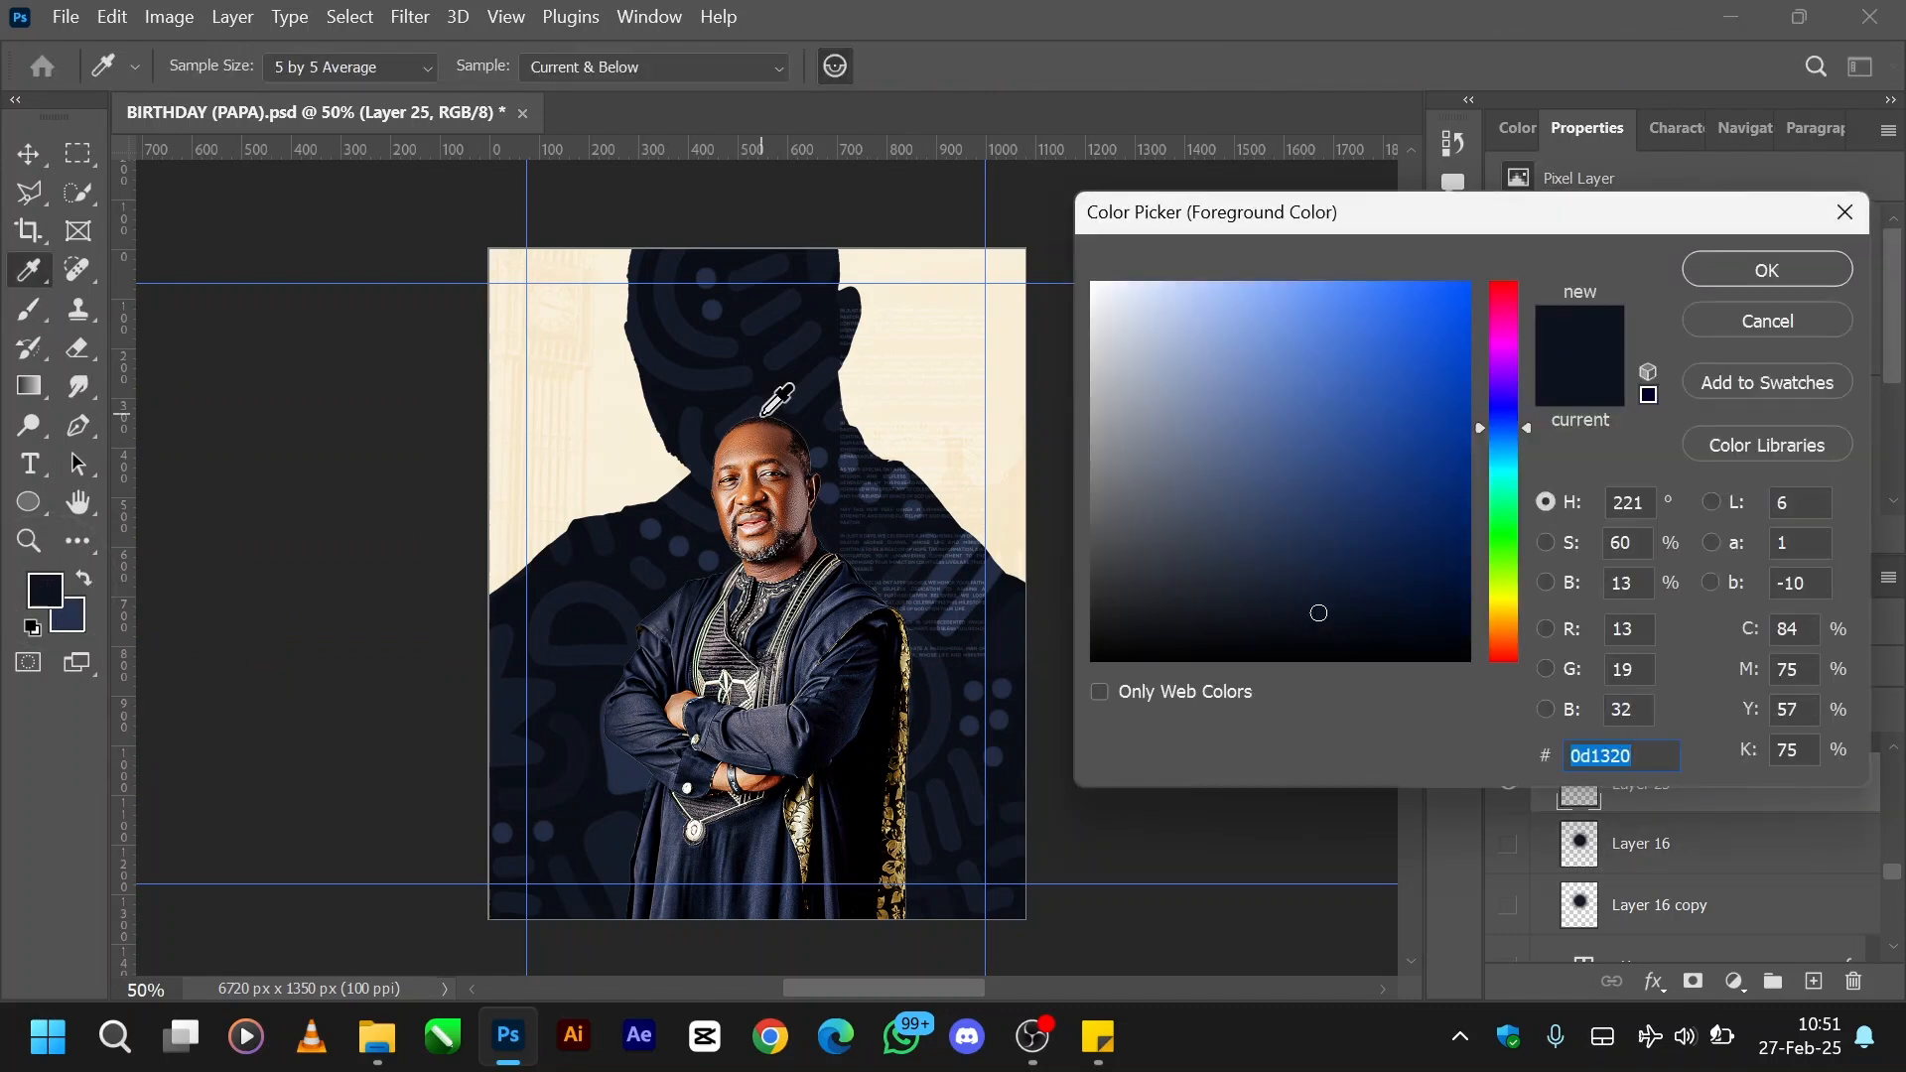
{"action": "left_click", "coordinate": [609, 537]}
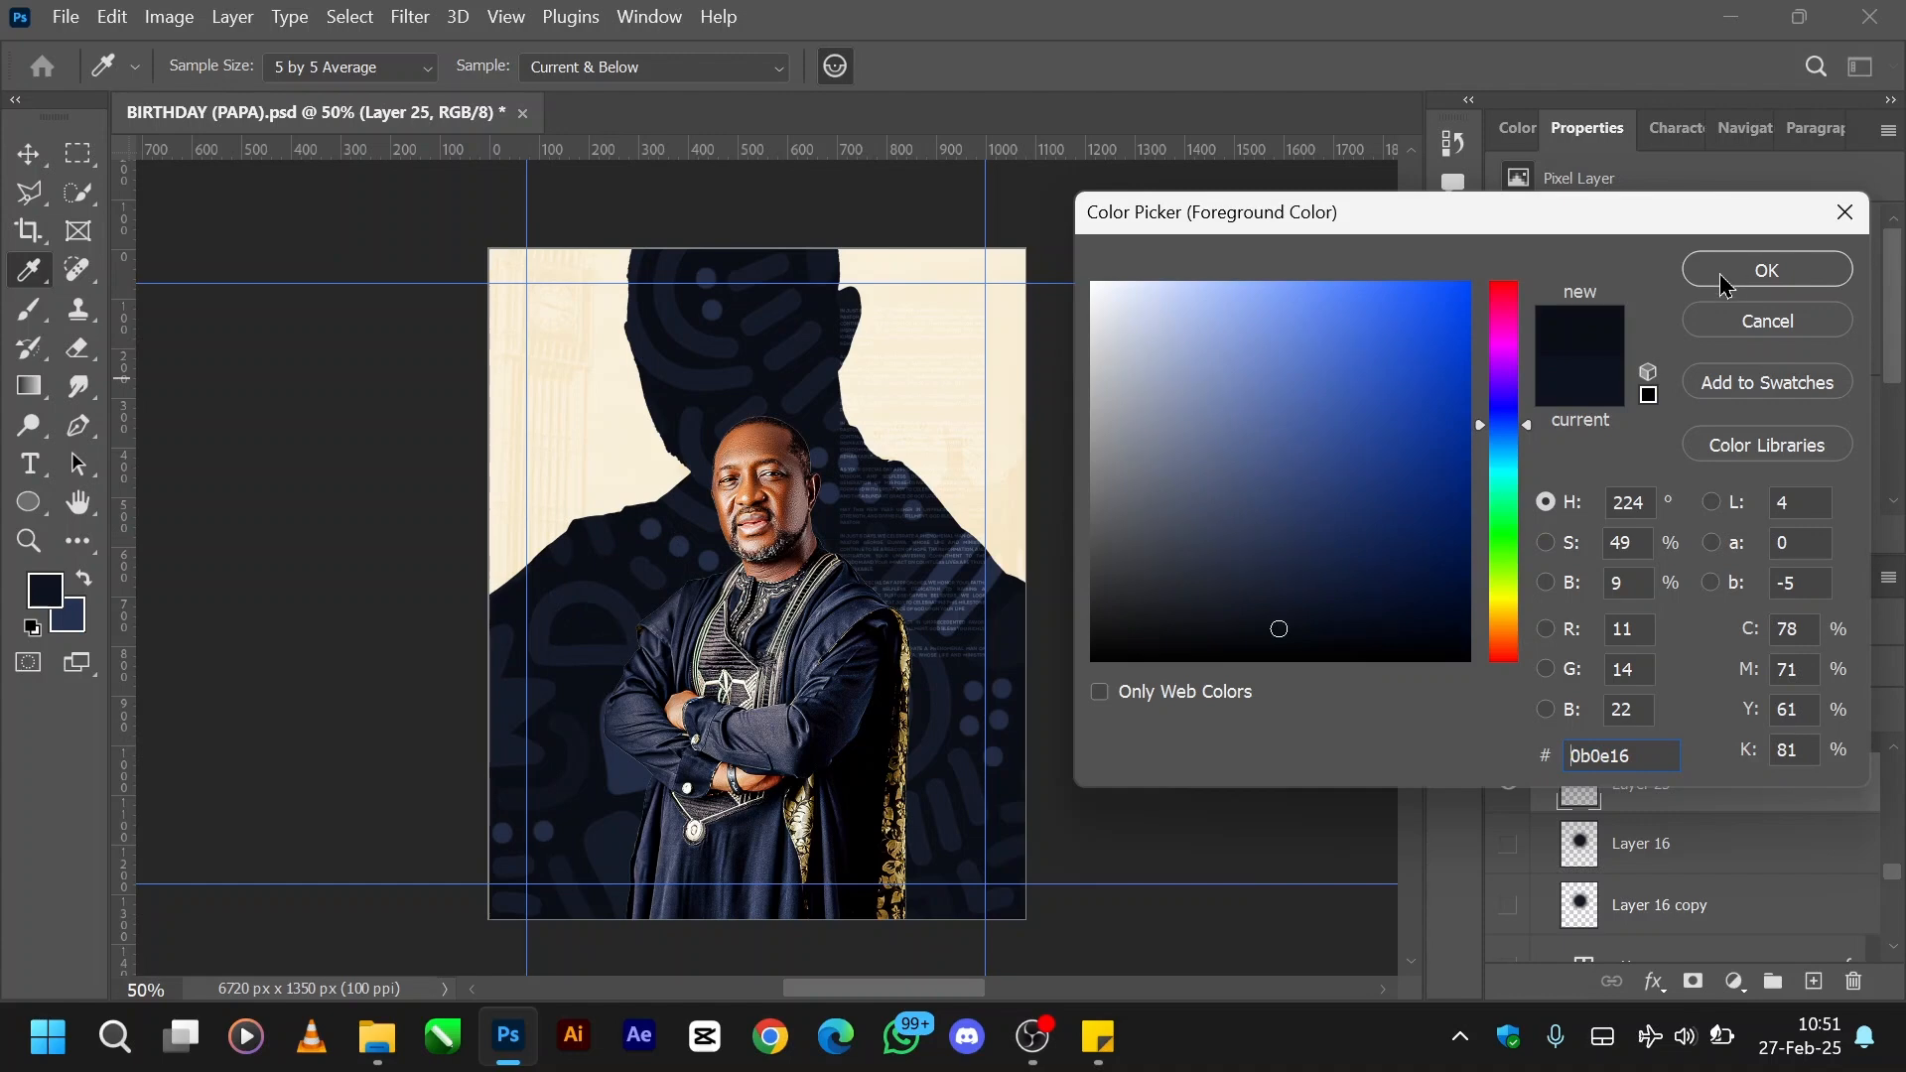
{"action": "left_click", "coordinate": [81, 614]}
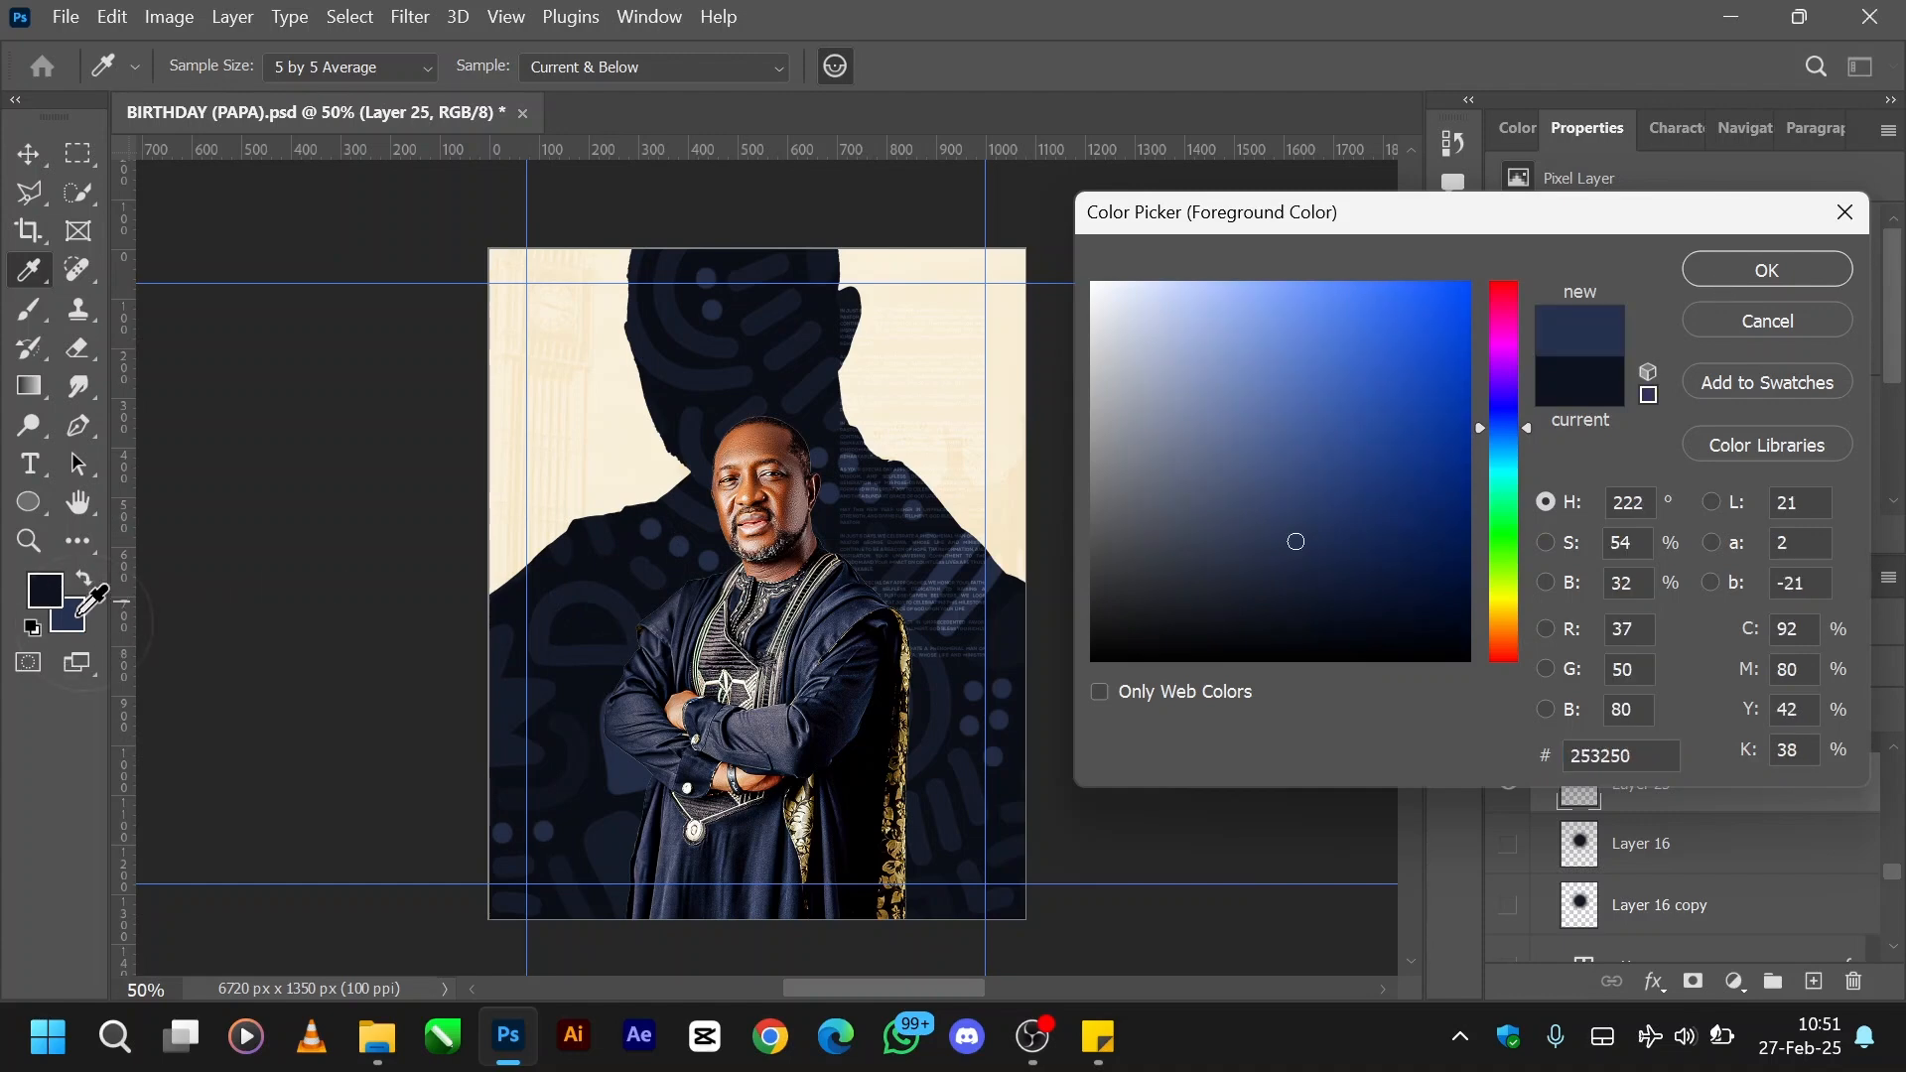
{"action": "left_click", "coordinate": [1759, 270]}
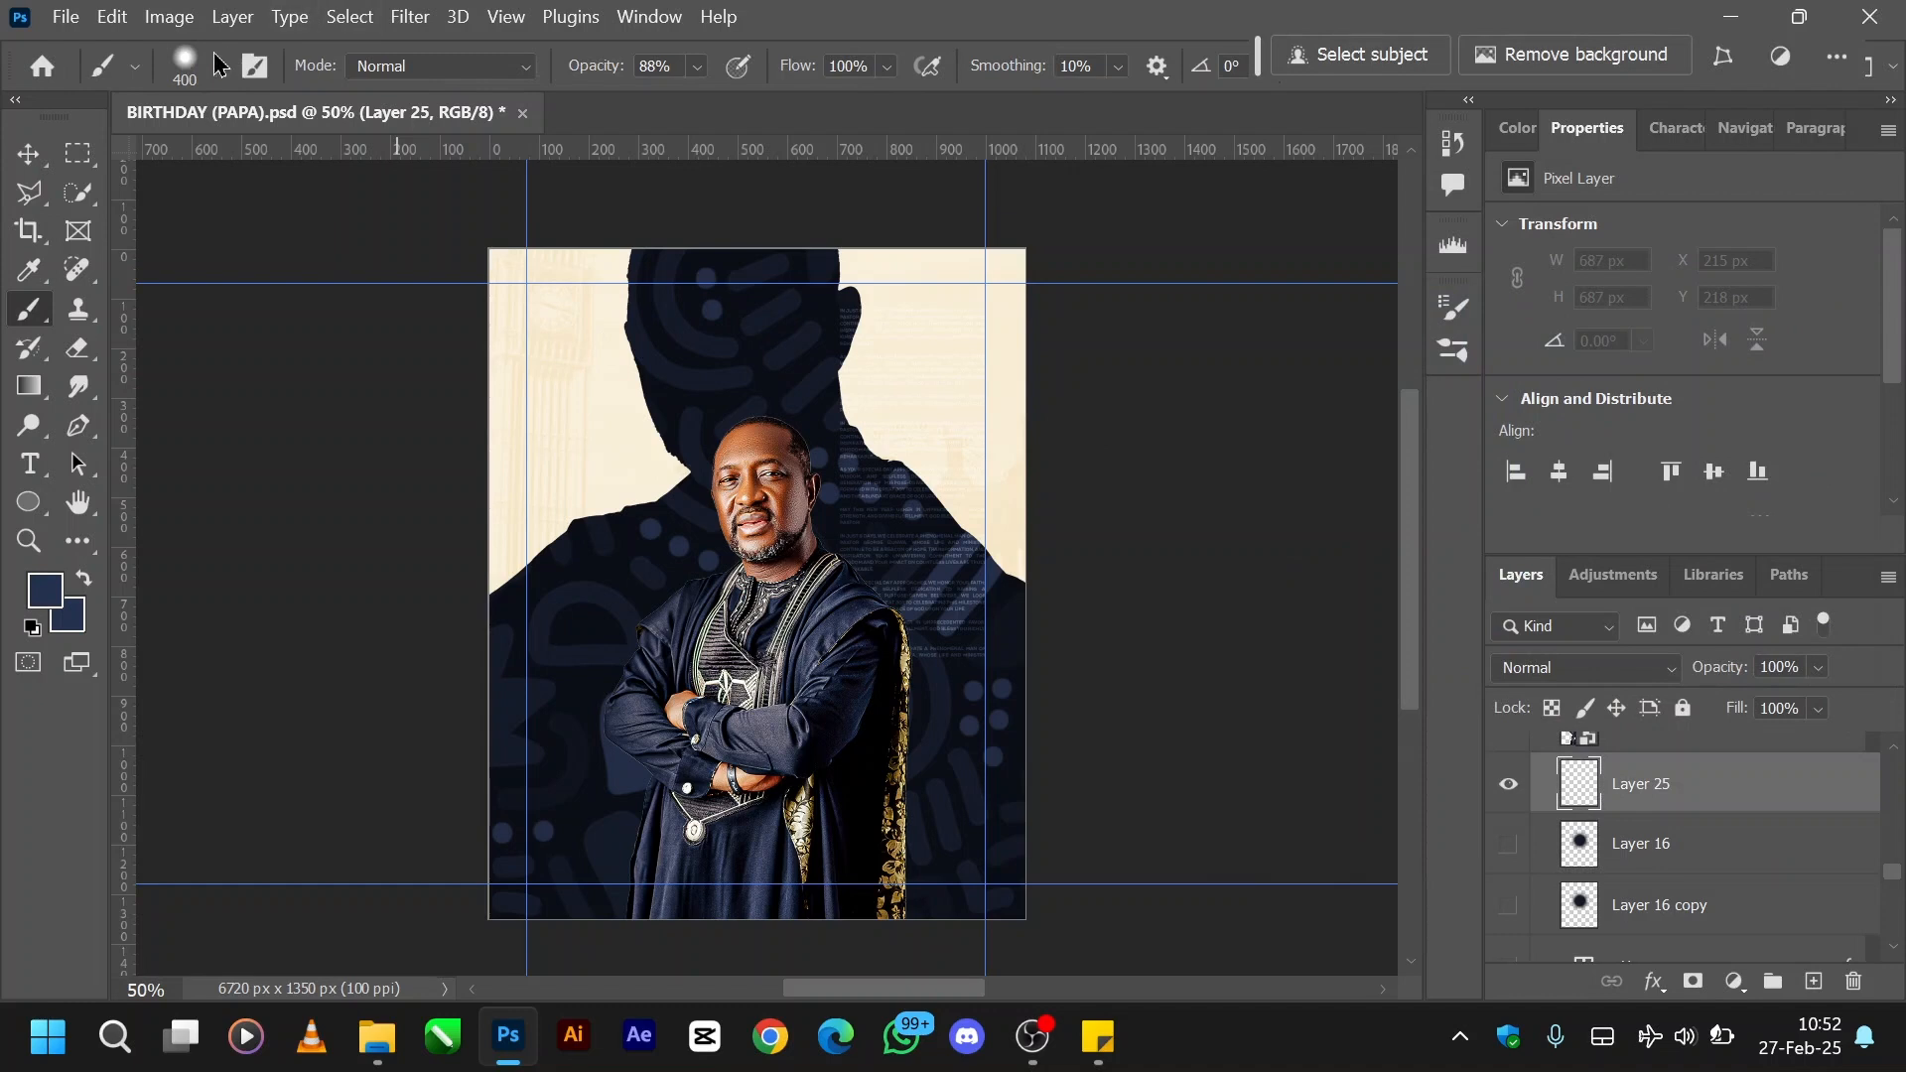
{"action": "left_click", "coordinate": [221, 74]}
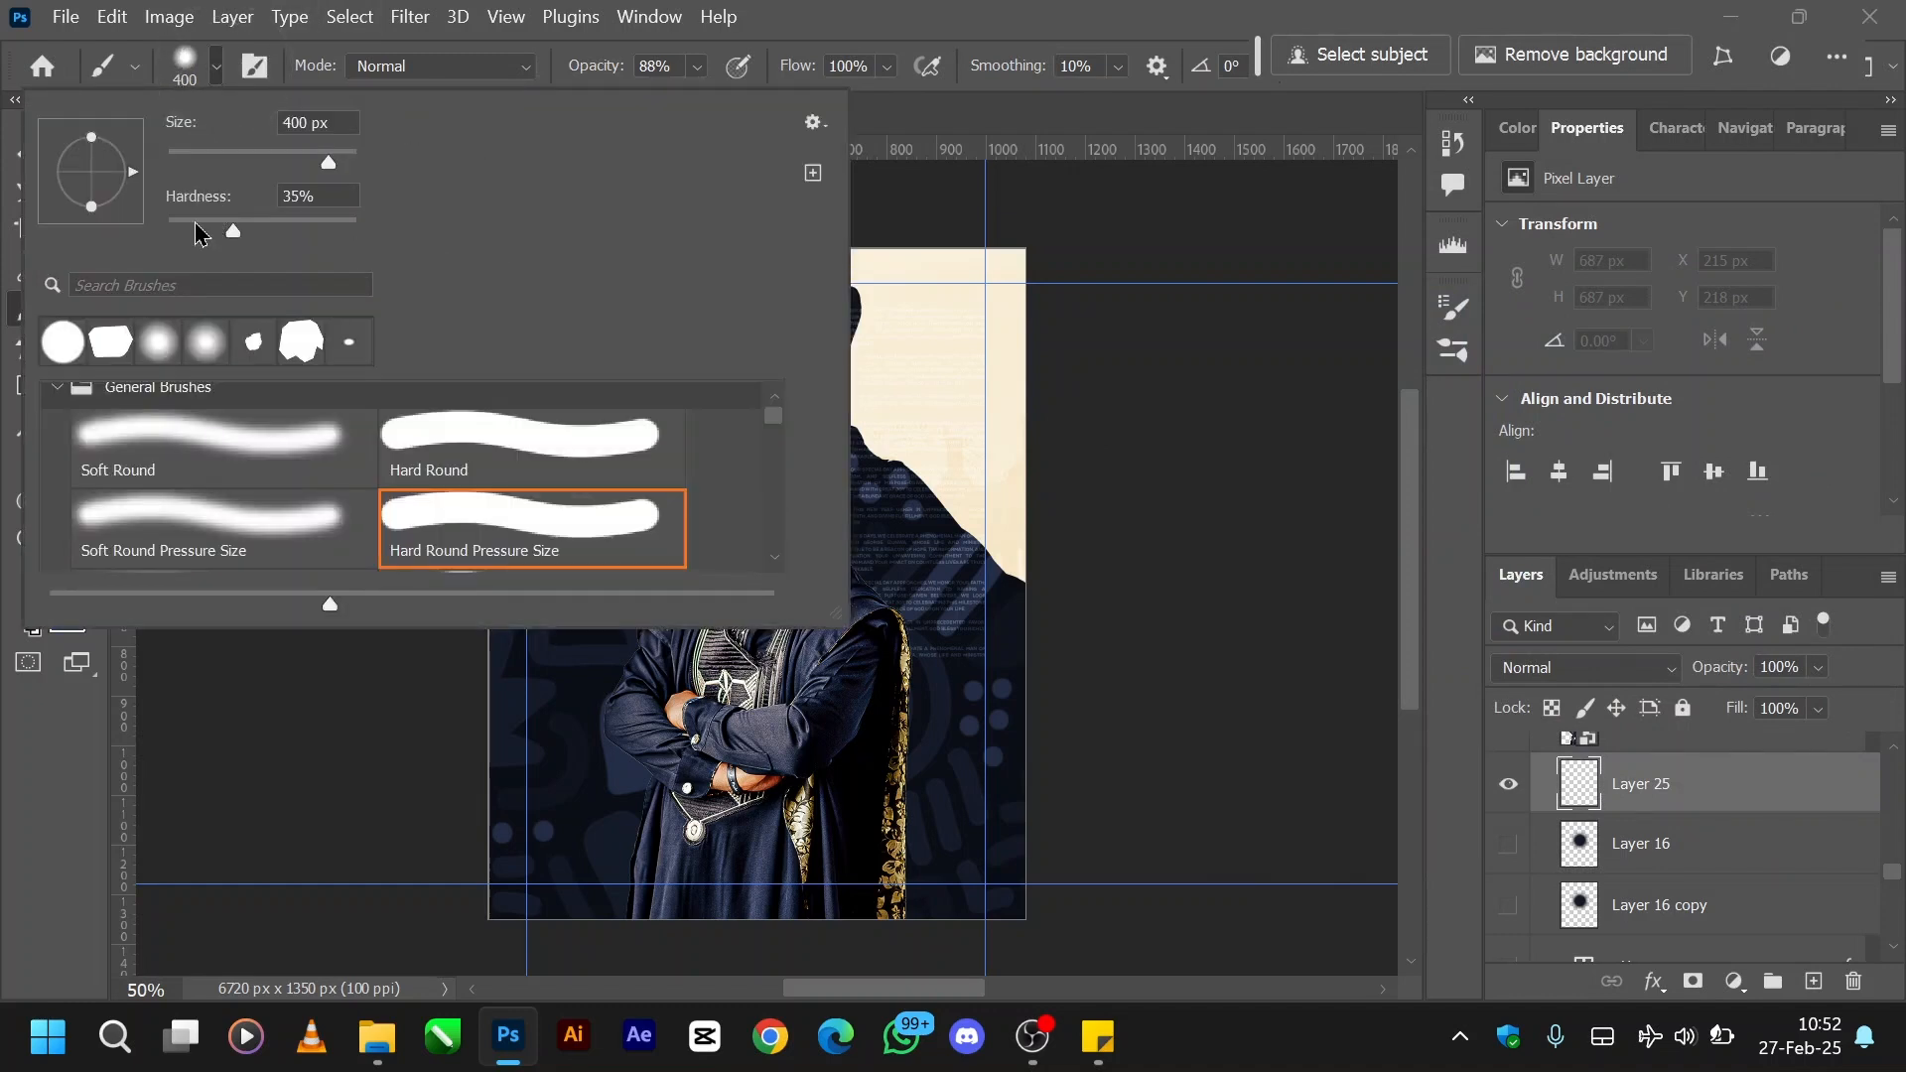
{"action": "left_click_drag", "start_coordinate": [209, 234], "coordinate": [213, 234]}
{"action": "left_click", "coordinate": [219, 71]}
- Try navy brush dabs behind the portrait's head and beside both shoulders, and undo them
{"action": "left_click", "coordinate": [772, 492]}
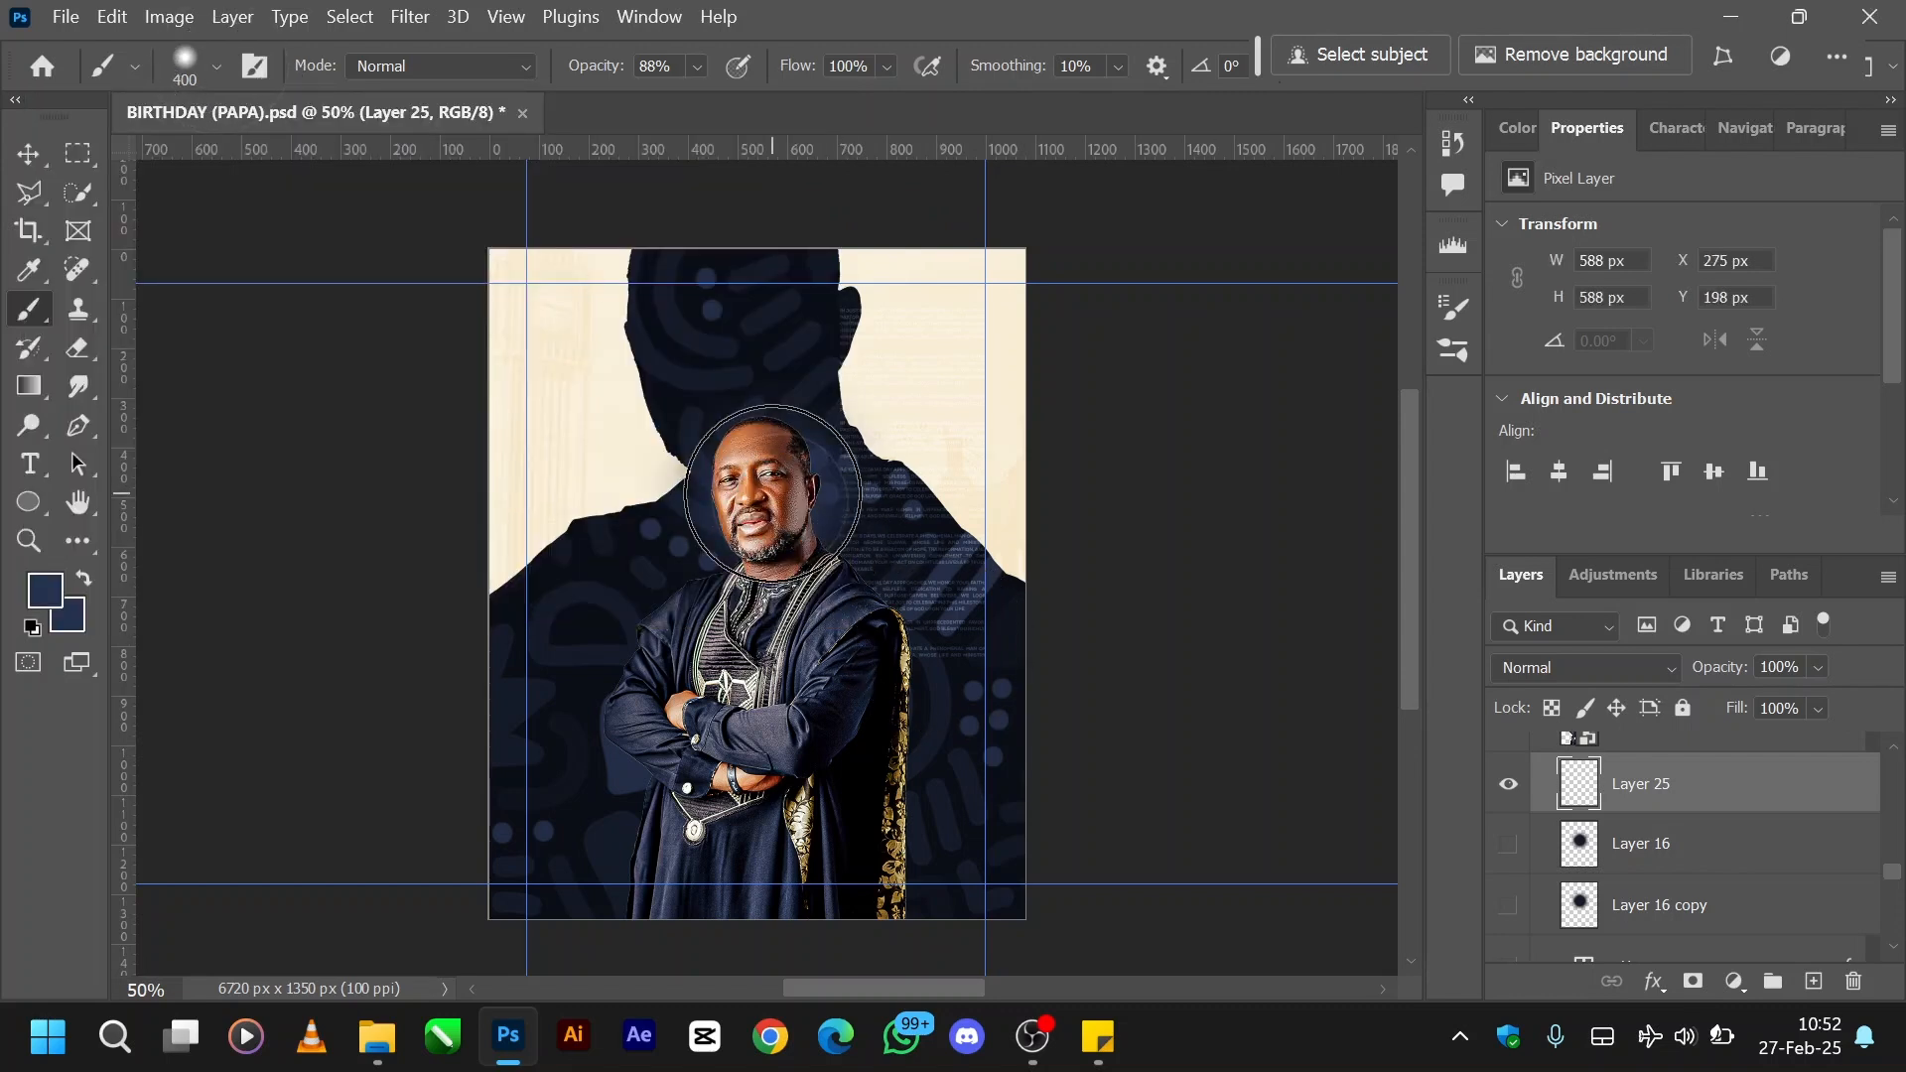
{"action": "left_click", "coordinate": [626, 643]}
{"action": "left_click", "coordinate": [906, 639]}
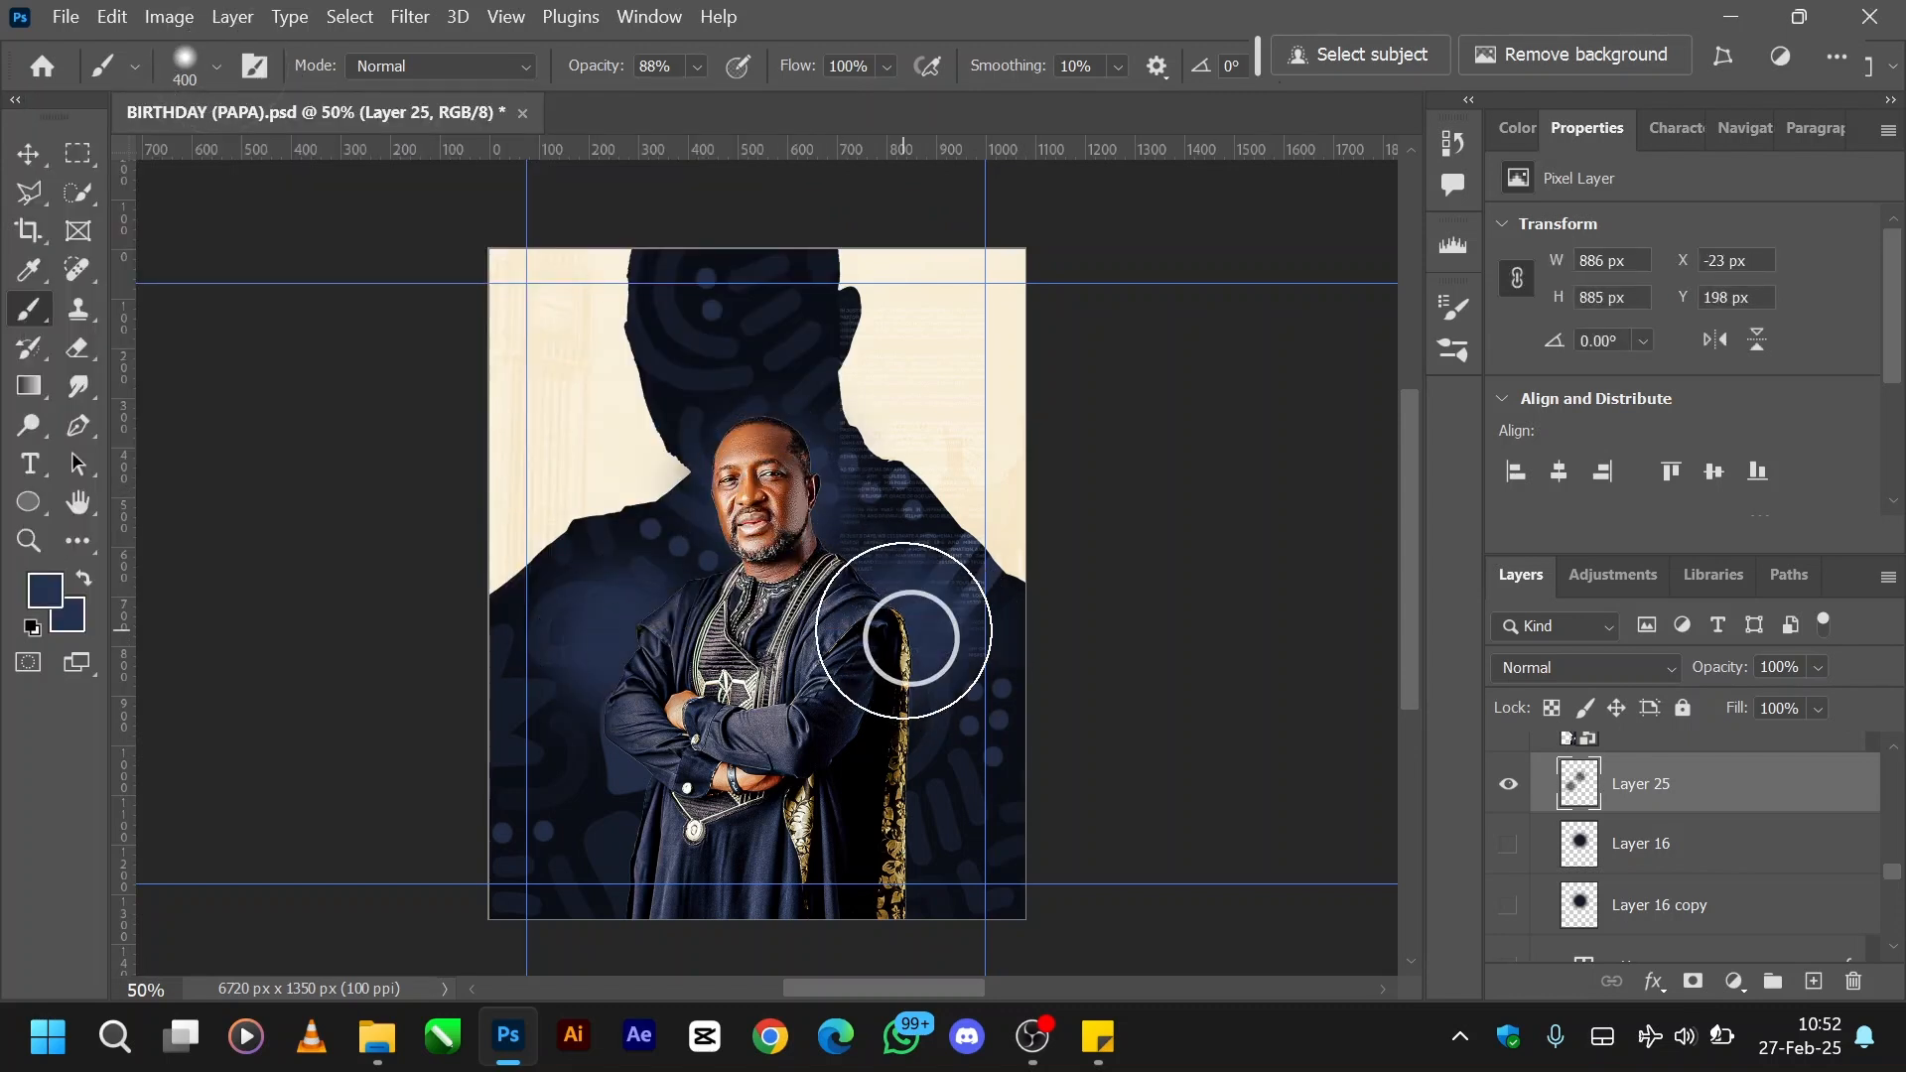
{"action": "left_click", "coordinate": [735, 467]}
{"action": "key", "text": "ctrl+z"}
{"action": "key", "text": "ctrl+z"}
{"action": "key", "text": "ctrl+z"}
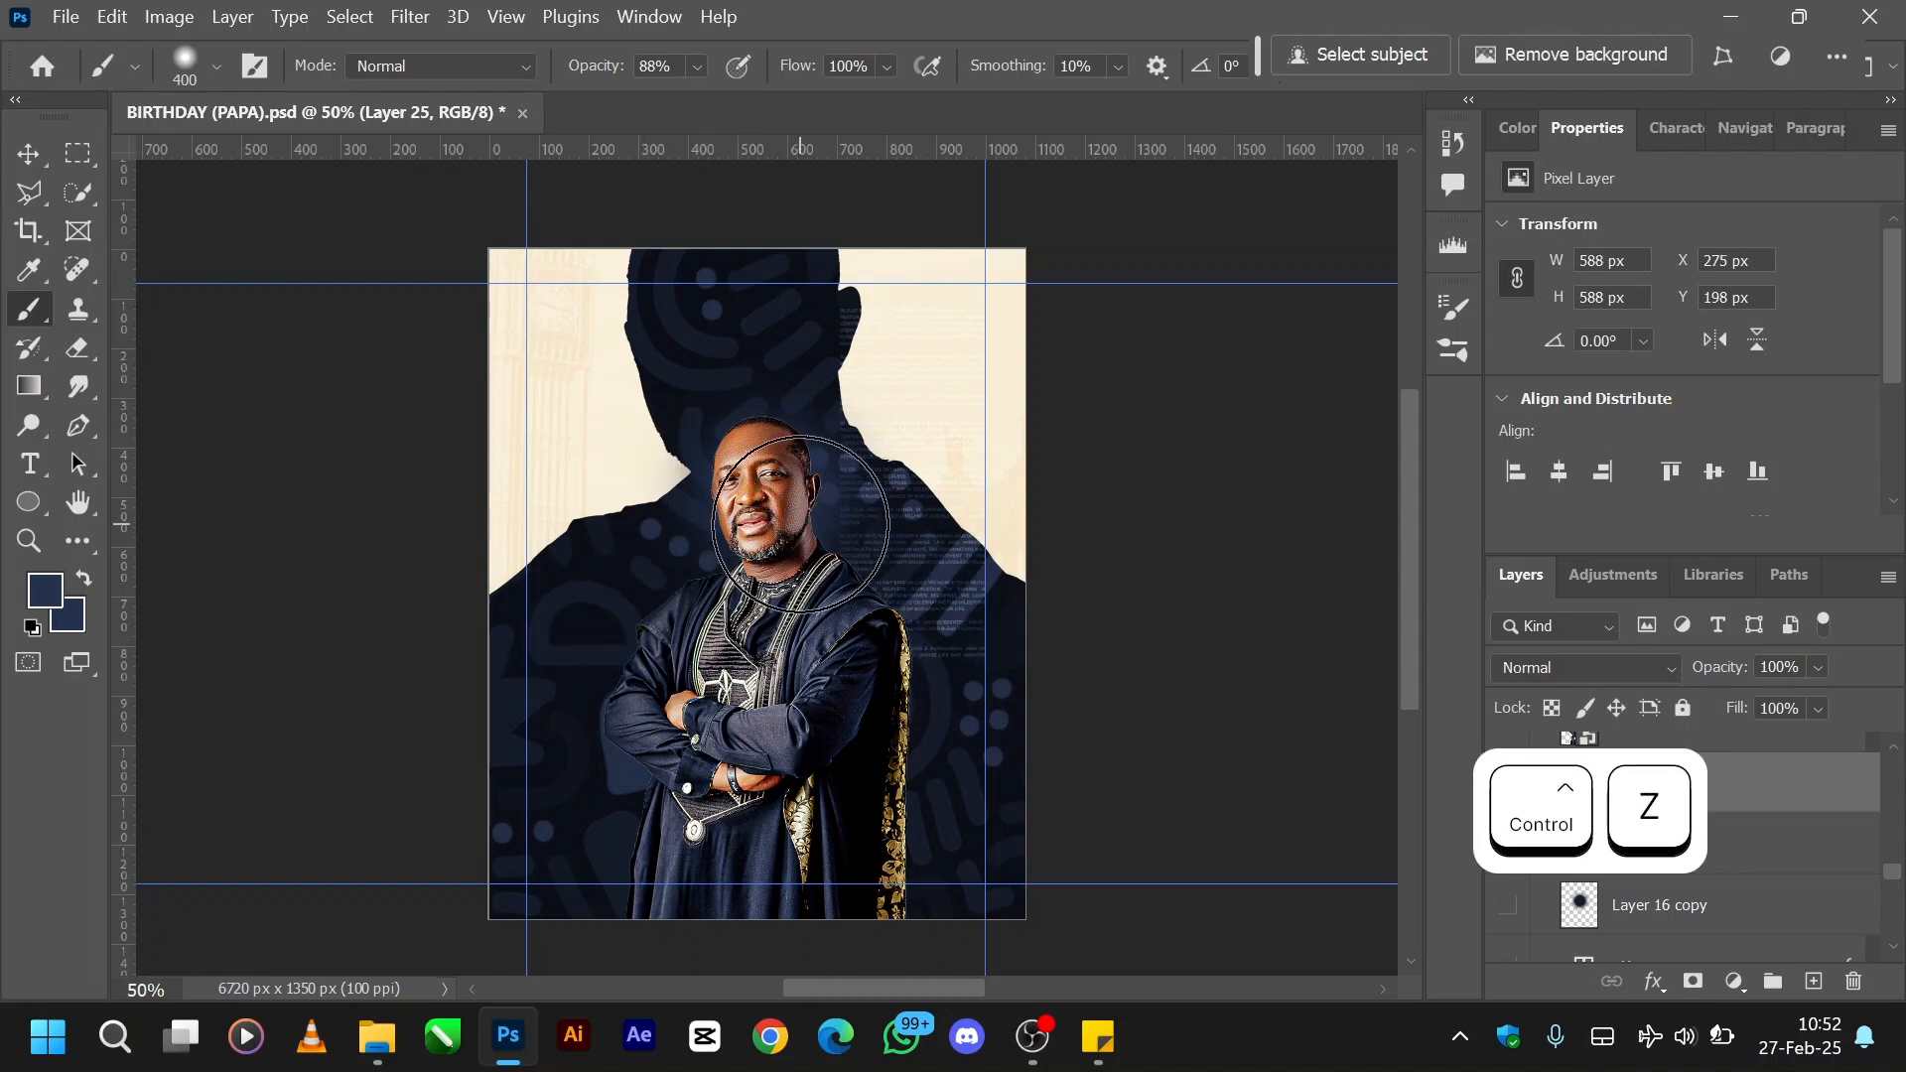
{"action": "key", "text": "ctrl+z"}
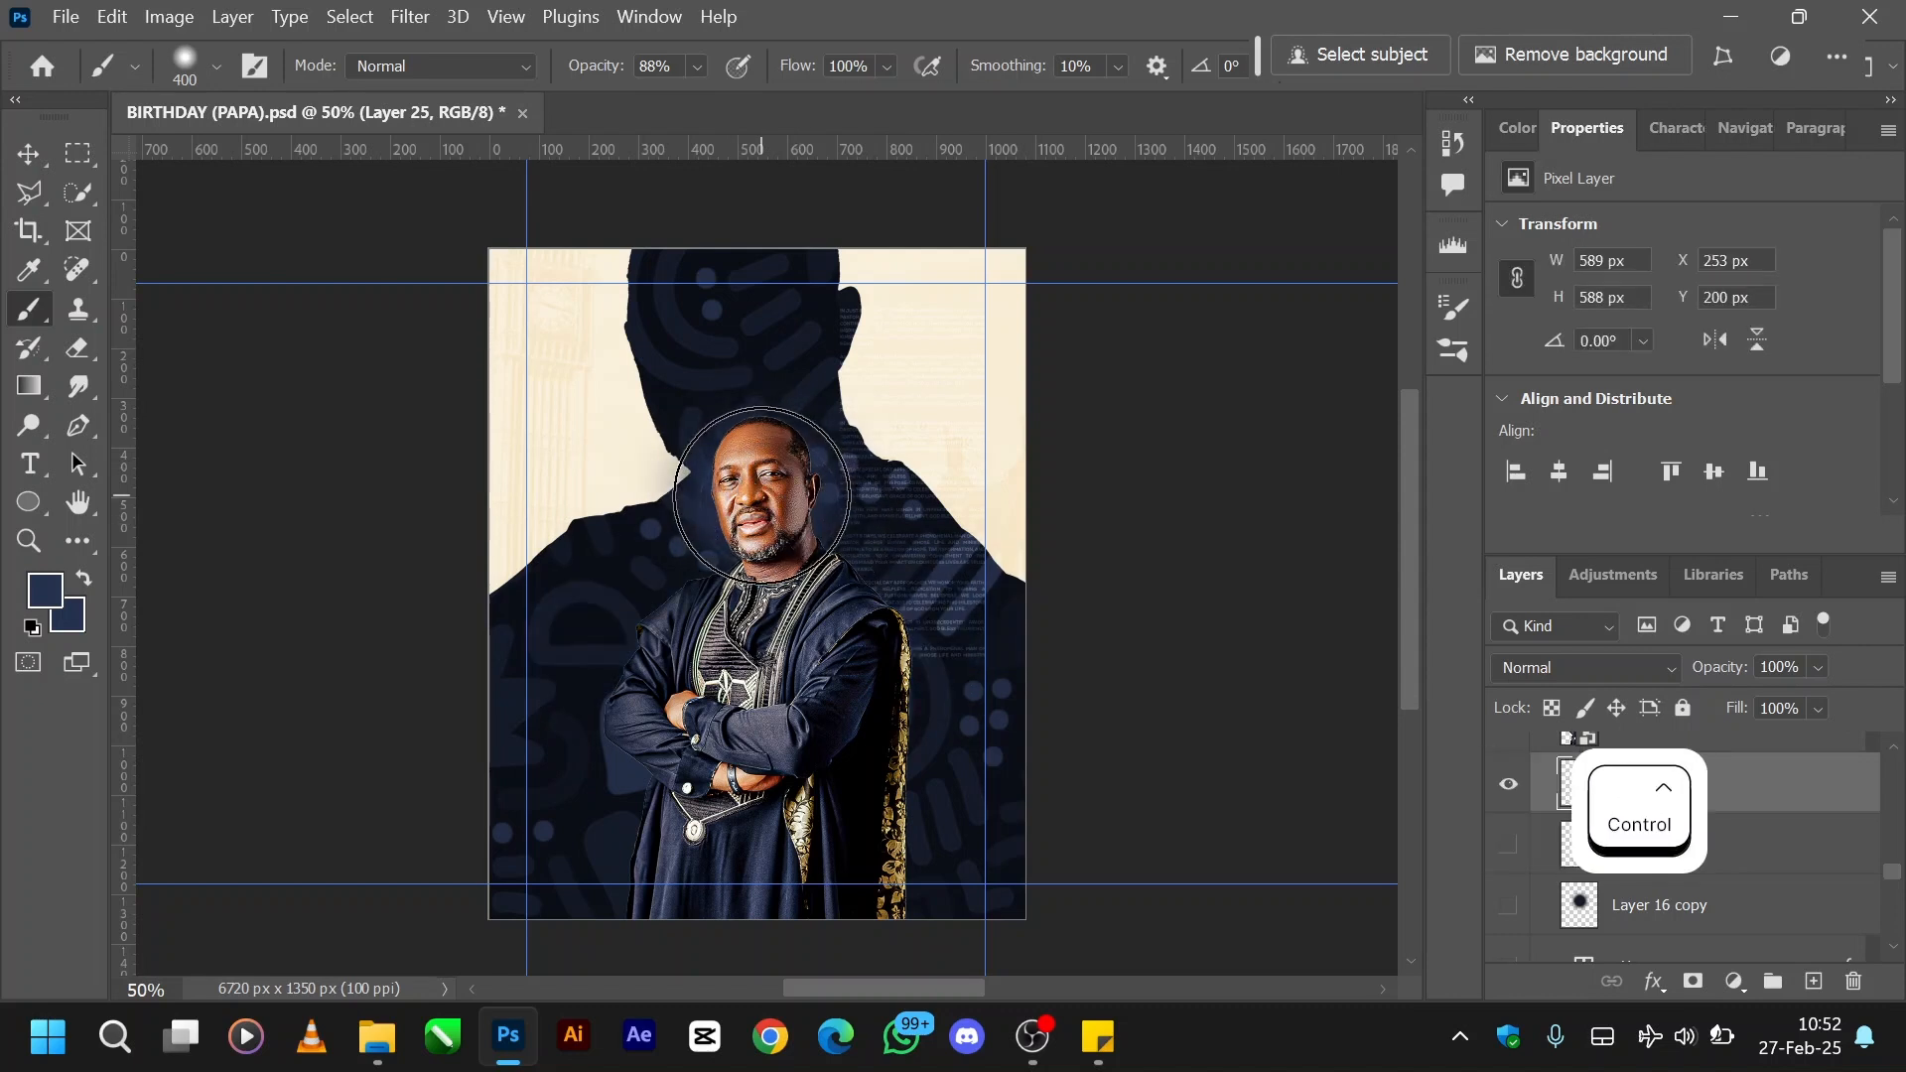
- Paint a soft navy glow on Layer 25 directly behind the portrait's head with repeated brush dabs
{"action": "left_click", "coordinate": [763, 494]}
{"action": "left_click", "coordinate": [762, 495]}
{"action": "left_click", "coordinate": [762, 494]}
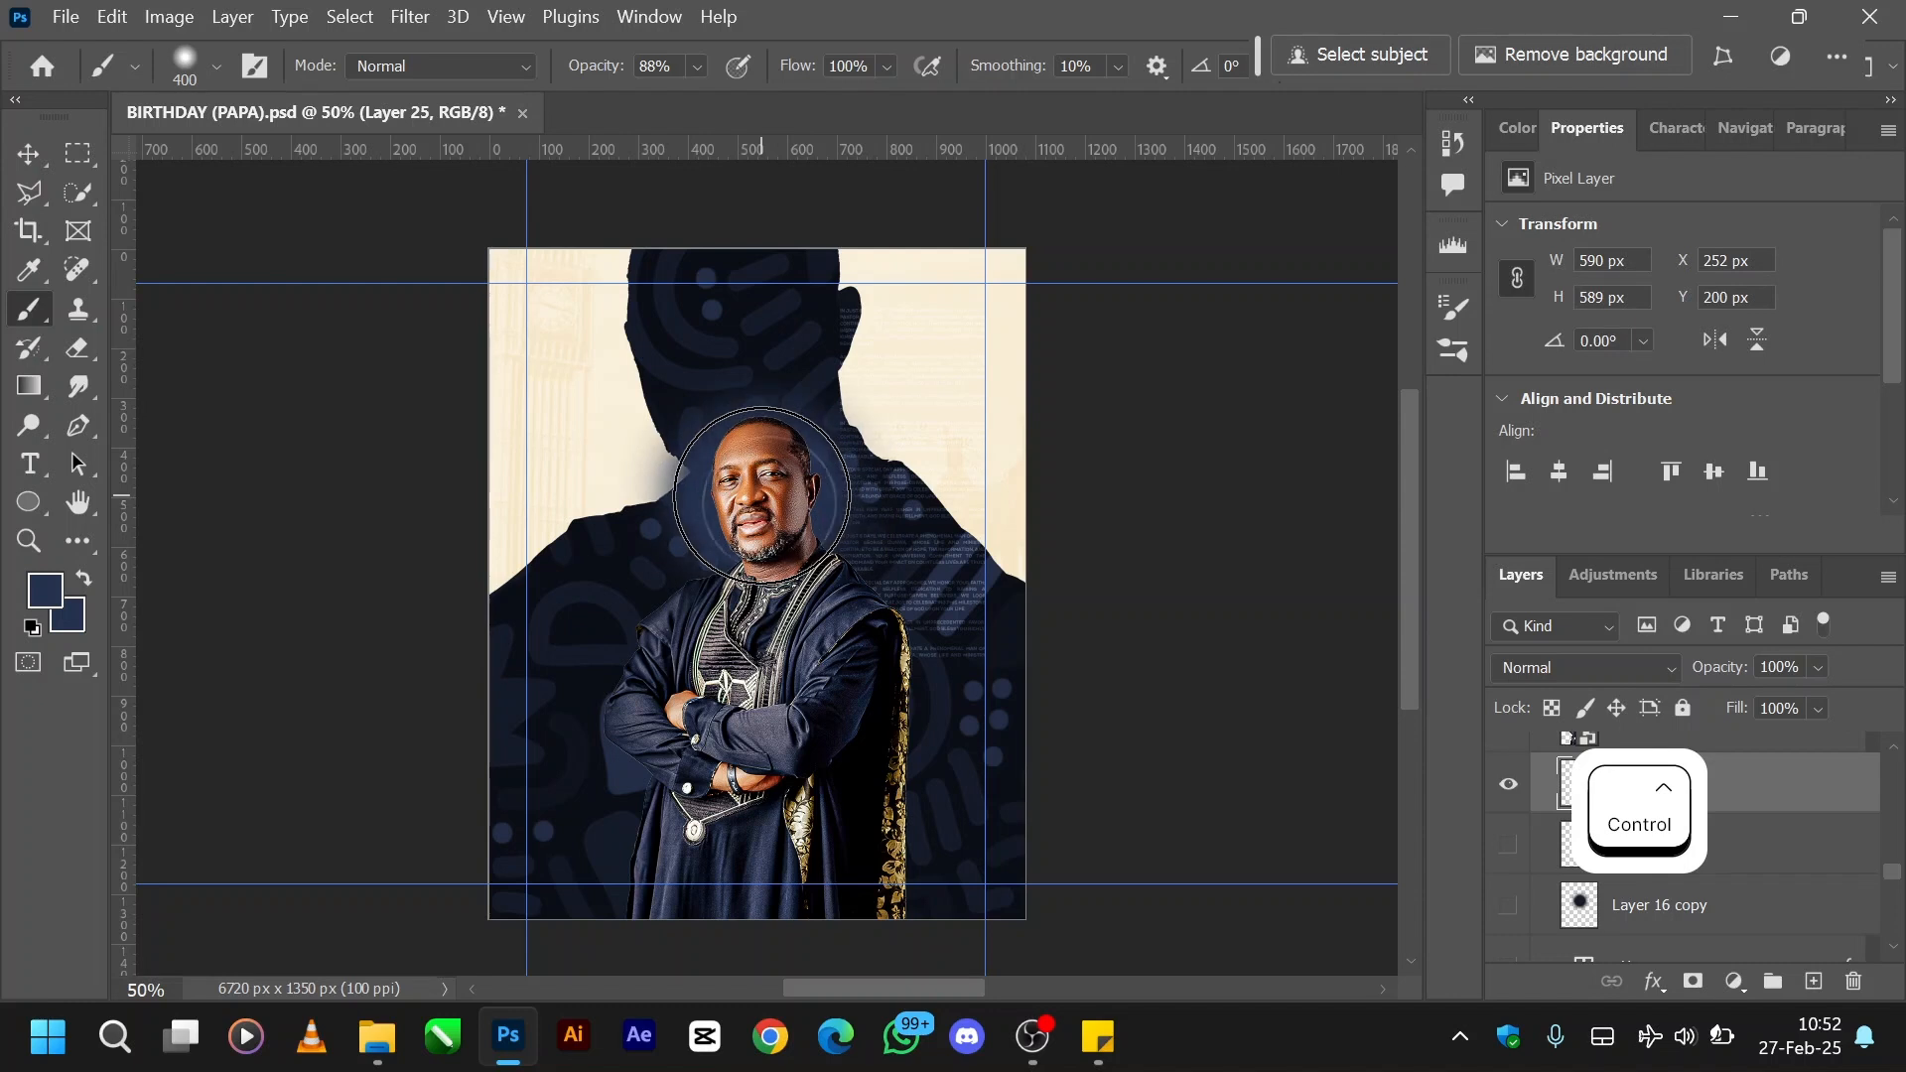
- Set the painted glow layer's blend mode to Screen and its opacity to 65%
{"action": "left_click", "coordinate": [1663, 679]}
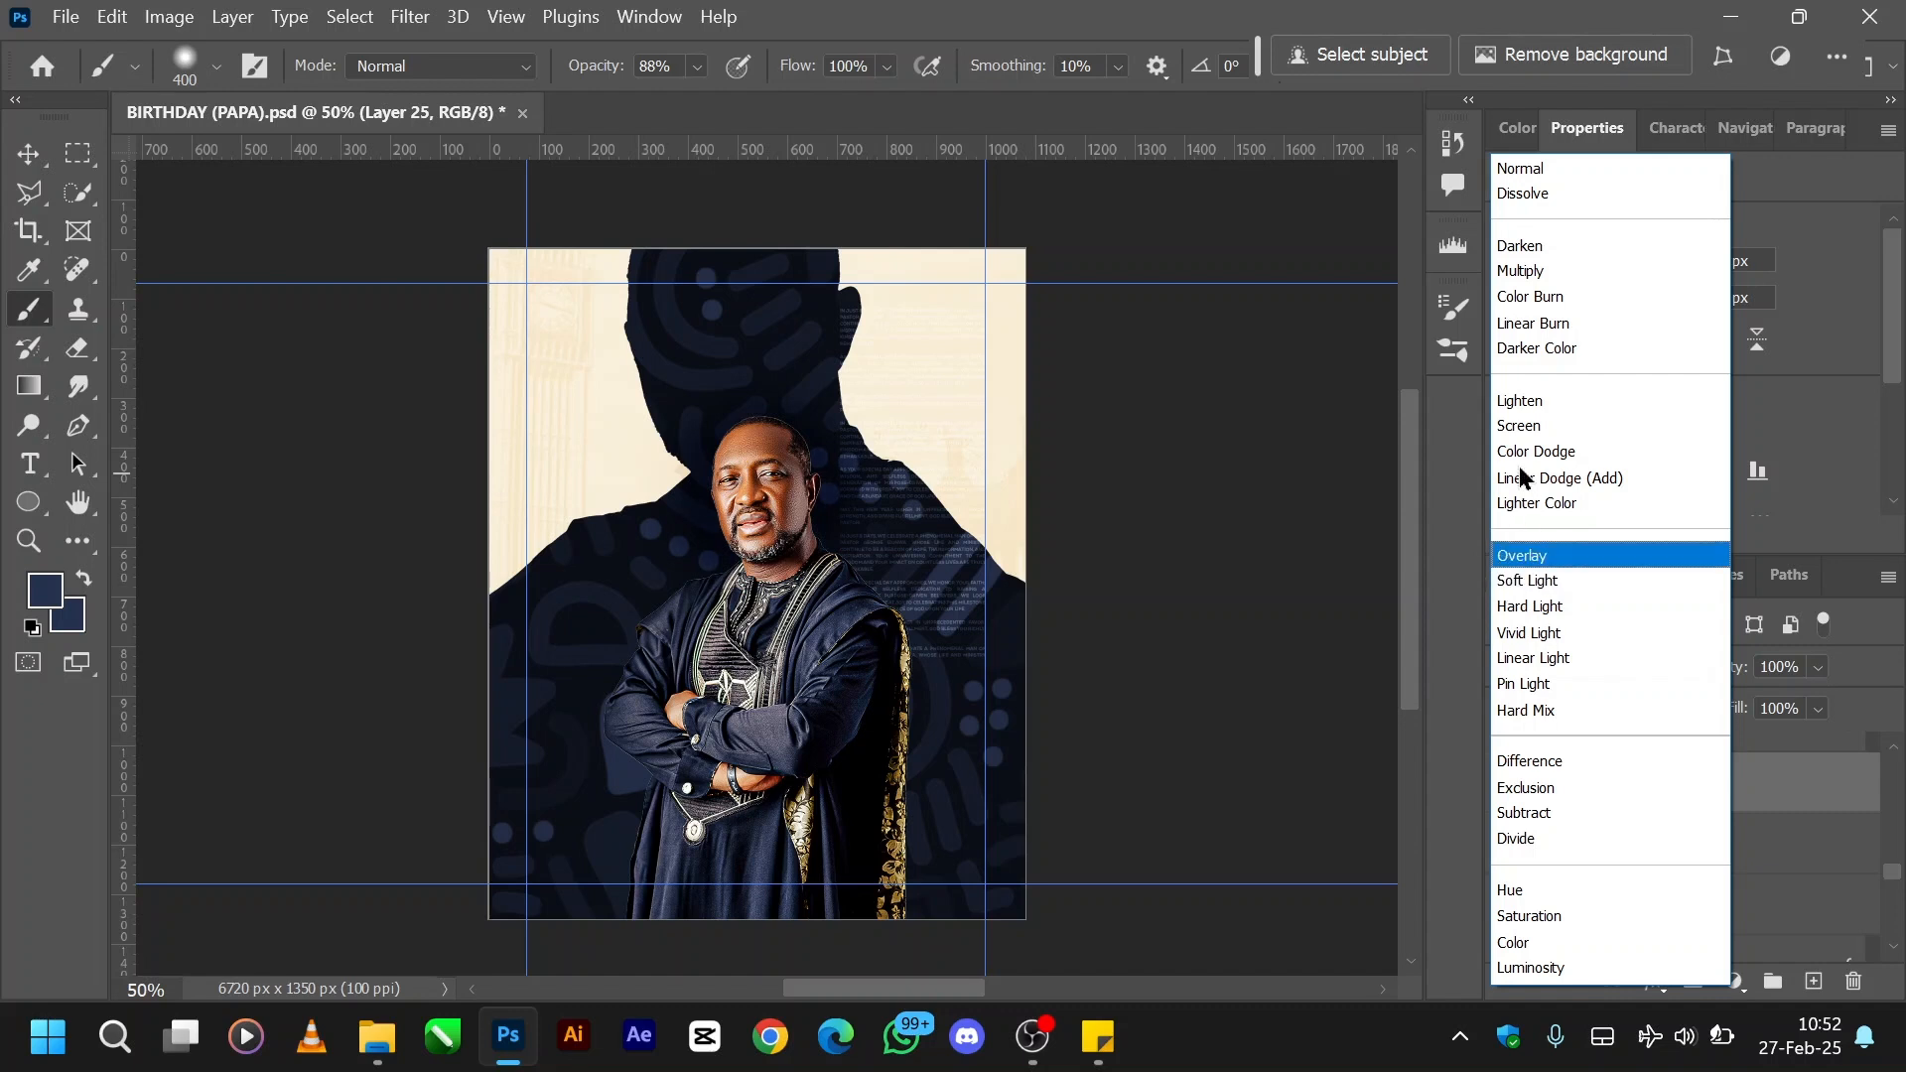
{"action": "left_click", "coordinate": [1524, 434]}
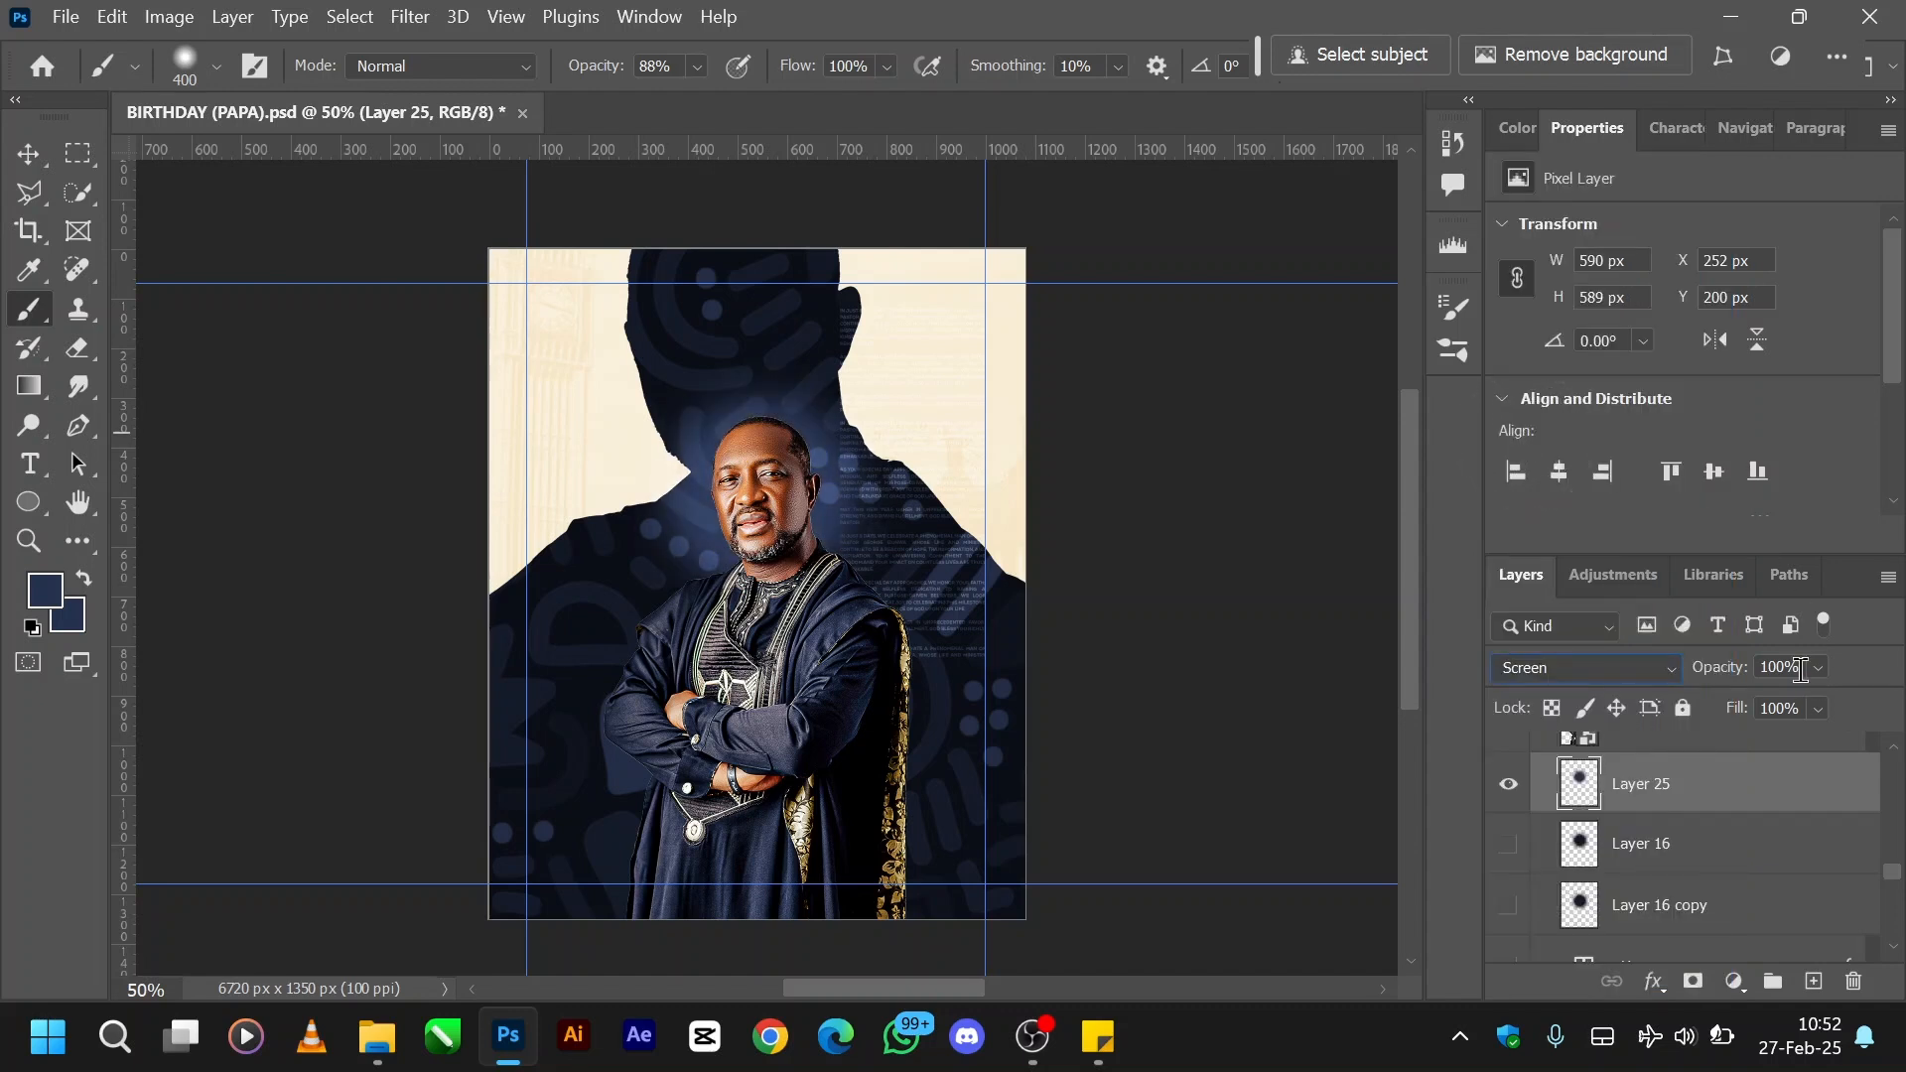
{"action": "left_click_drag", "start_coordinate": [1725, 675], "coordinate": [1675, 683]}
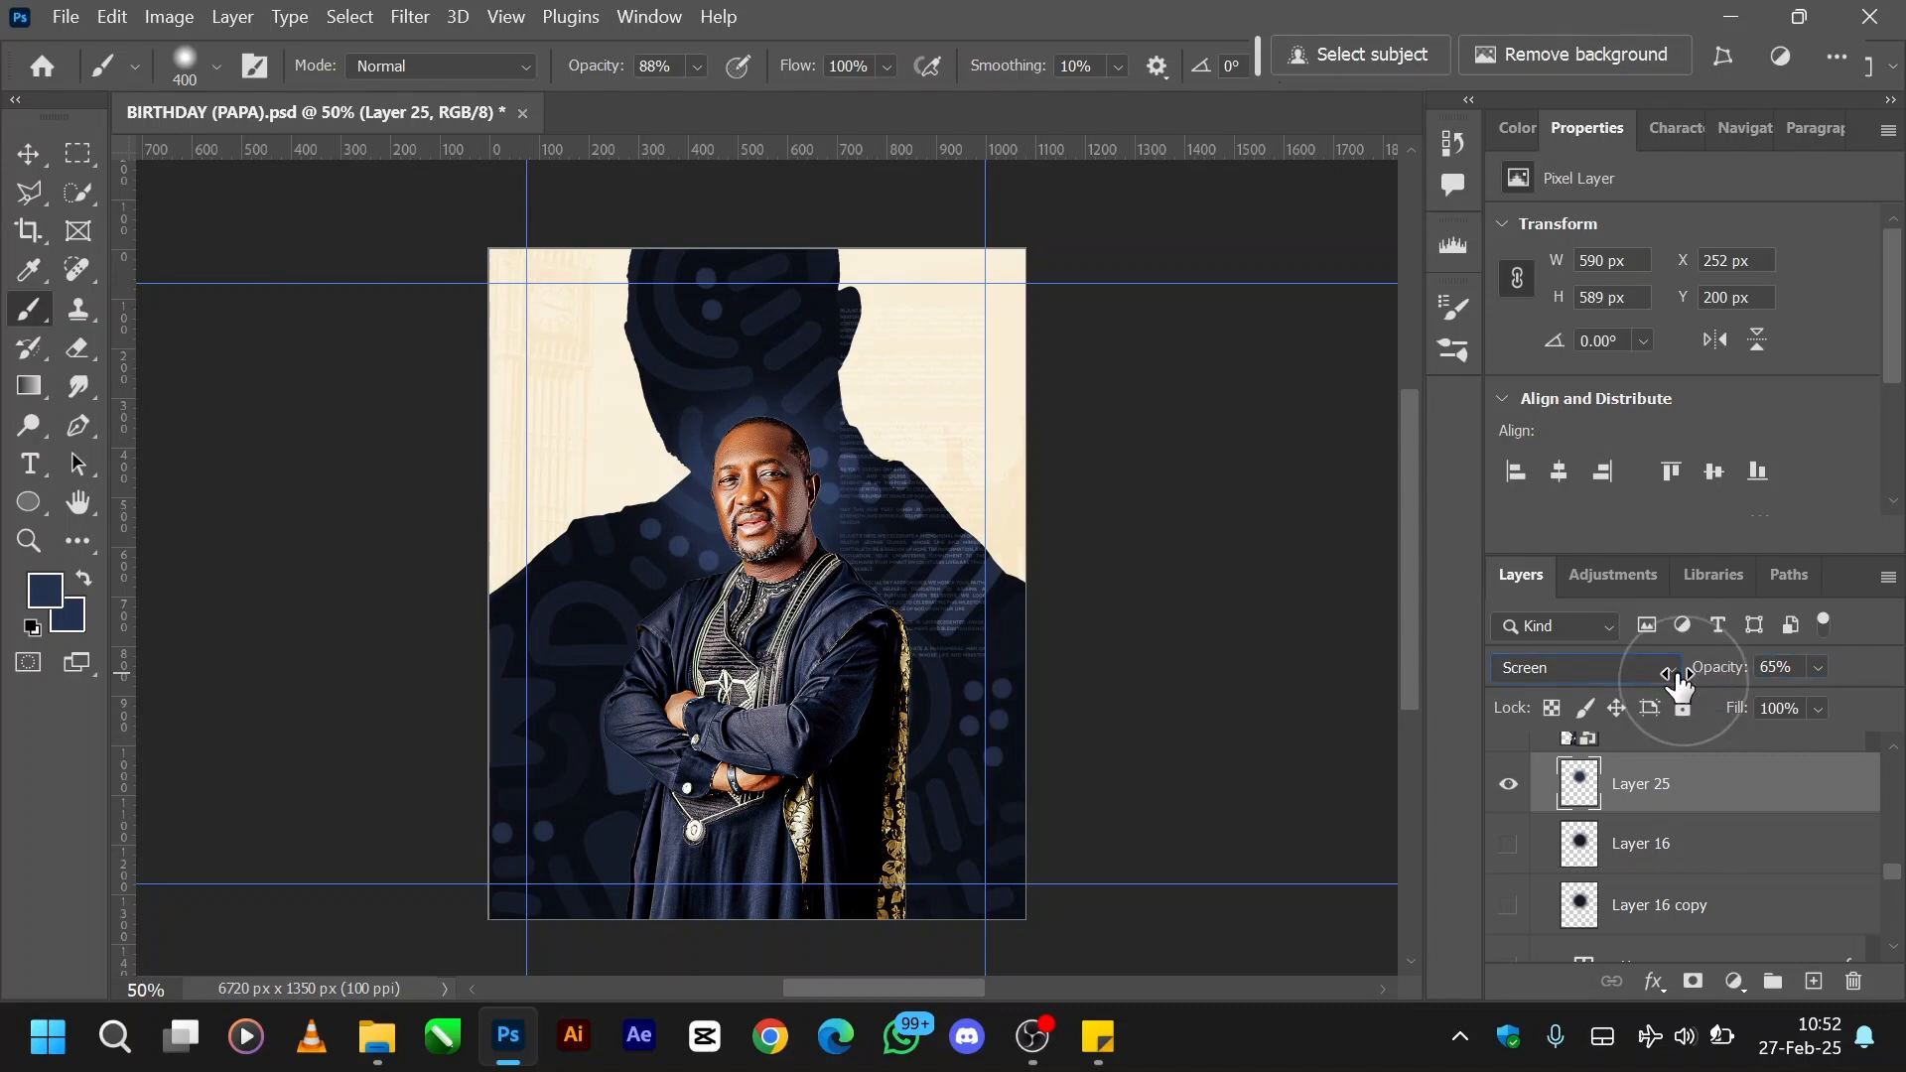
- Delete the demonstration glow layer, Layer 25
{"action": "left_click", "coordinate": [1732, 802]}
{"action": "left_click", "coordinate": [1773, 785]}
{"action": "left_click_drag", "start_coordinate": [1742, 794], "coordinate": [1852, 980]}
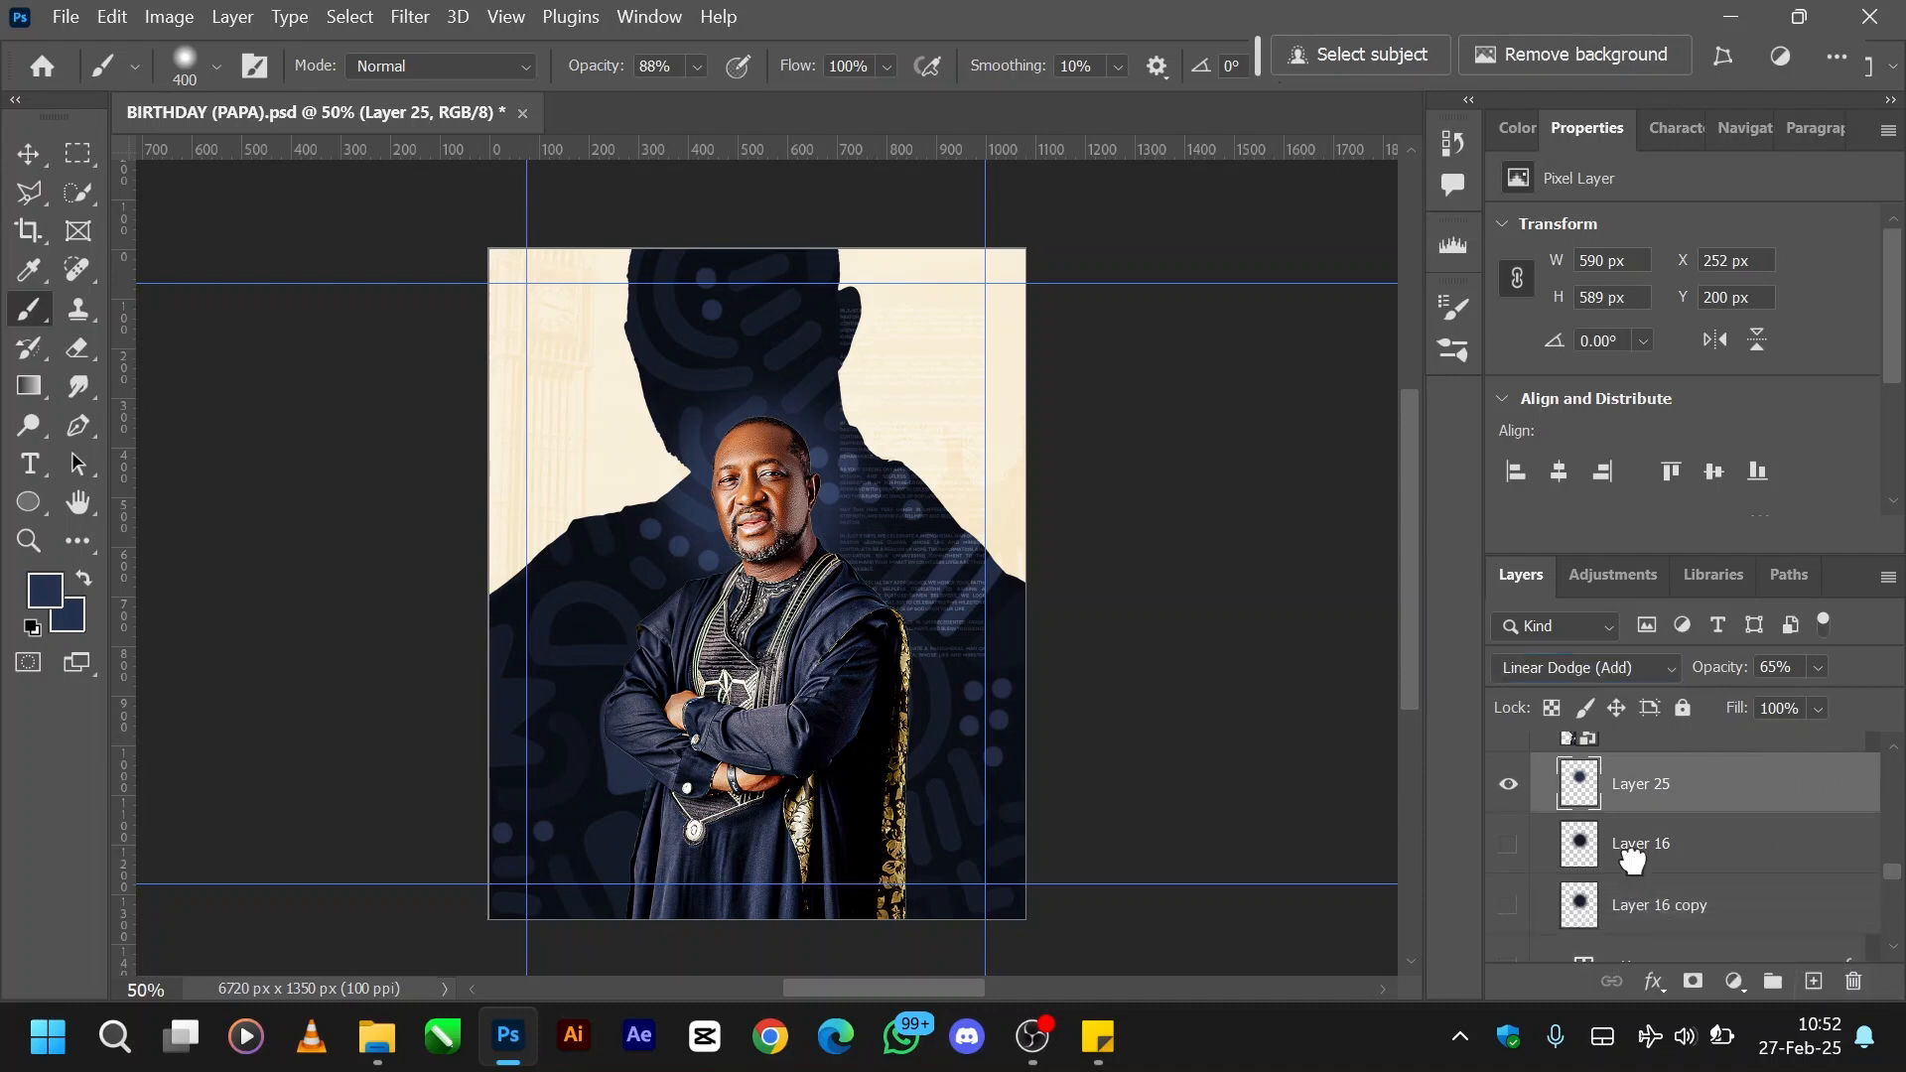
- Show the original Layer 16 copy and Layer 16 glow layers behind the portrait
{"action": "left_click", "coordinate": [1507, 844]}
{"action": "left_click", "coordinate": [1506, 789]}
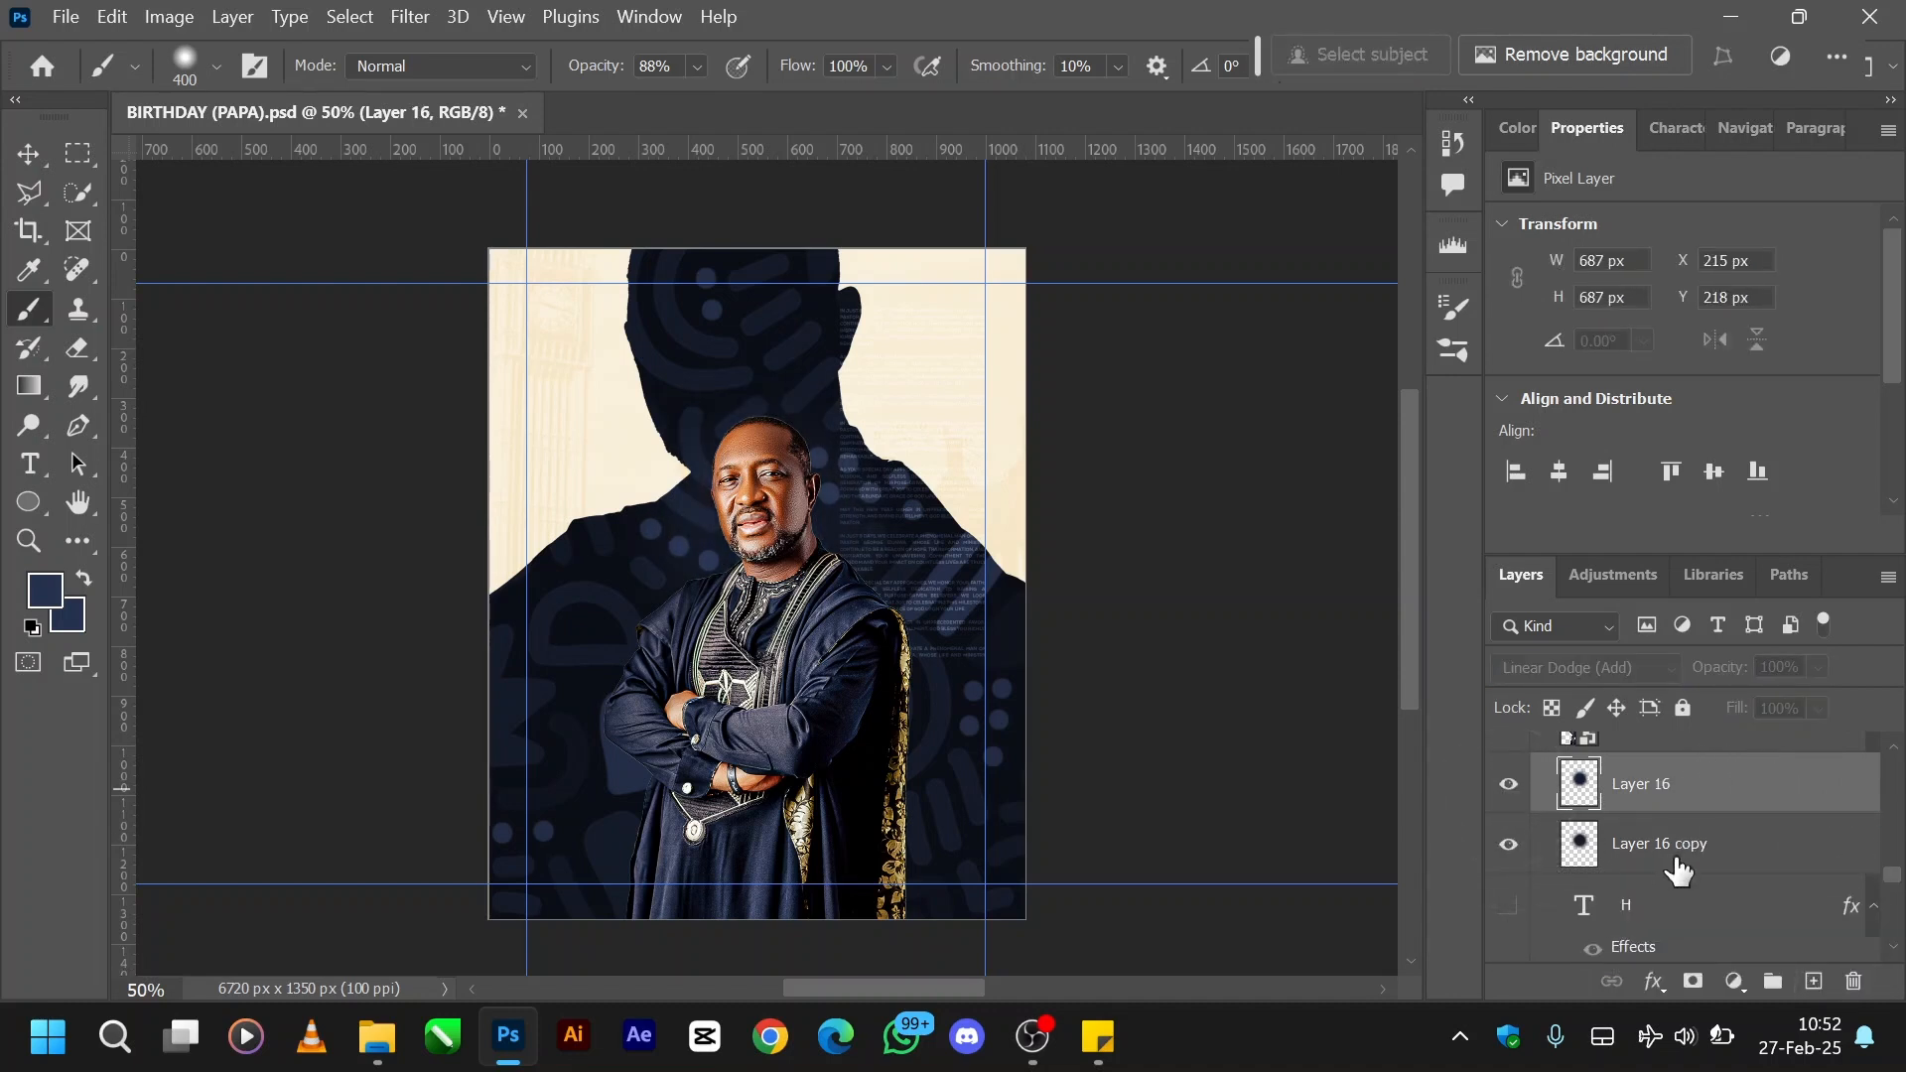
- Look through the hidden text layers around the portrait, from the H and I letters up to the DAYS TO GO group
{"action": "scroll", "coordinate": [1677, 870], "scroll_direction": "up", "scroll_amount": 1}
{"action": "scroll", "coordinate": [1678, 870], "scroll_direction": "up", "scroll_amount": 5}
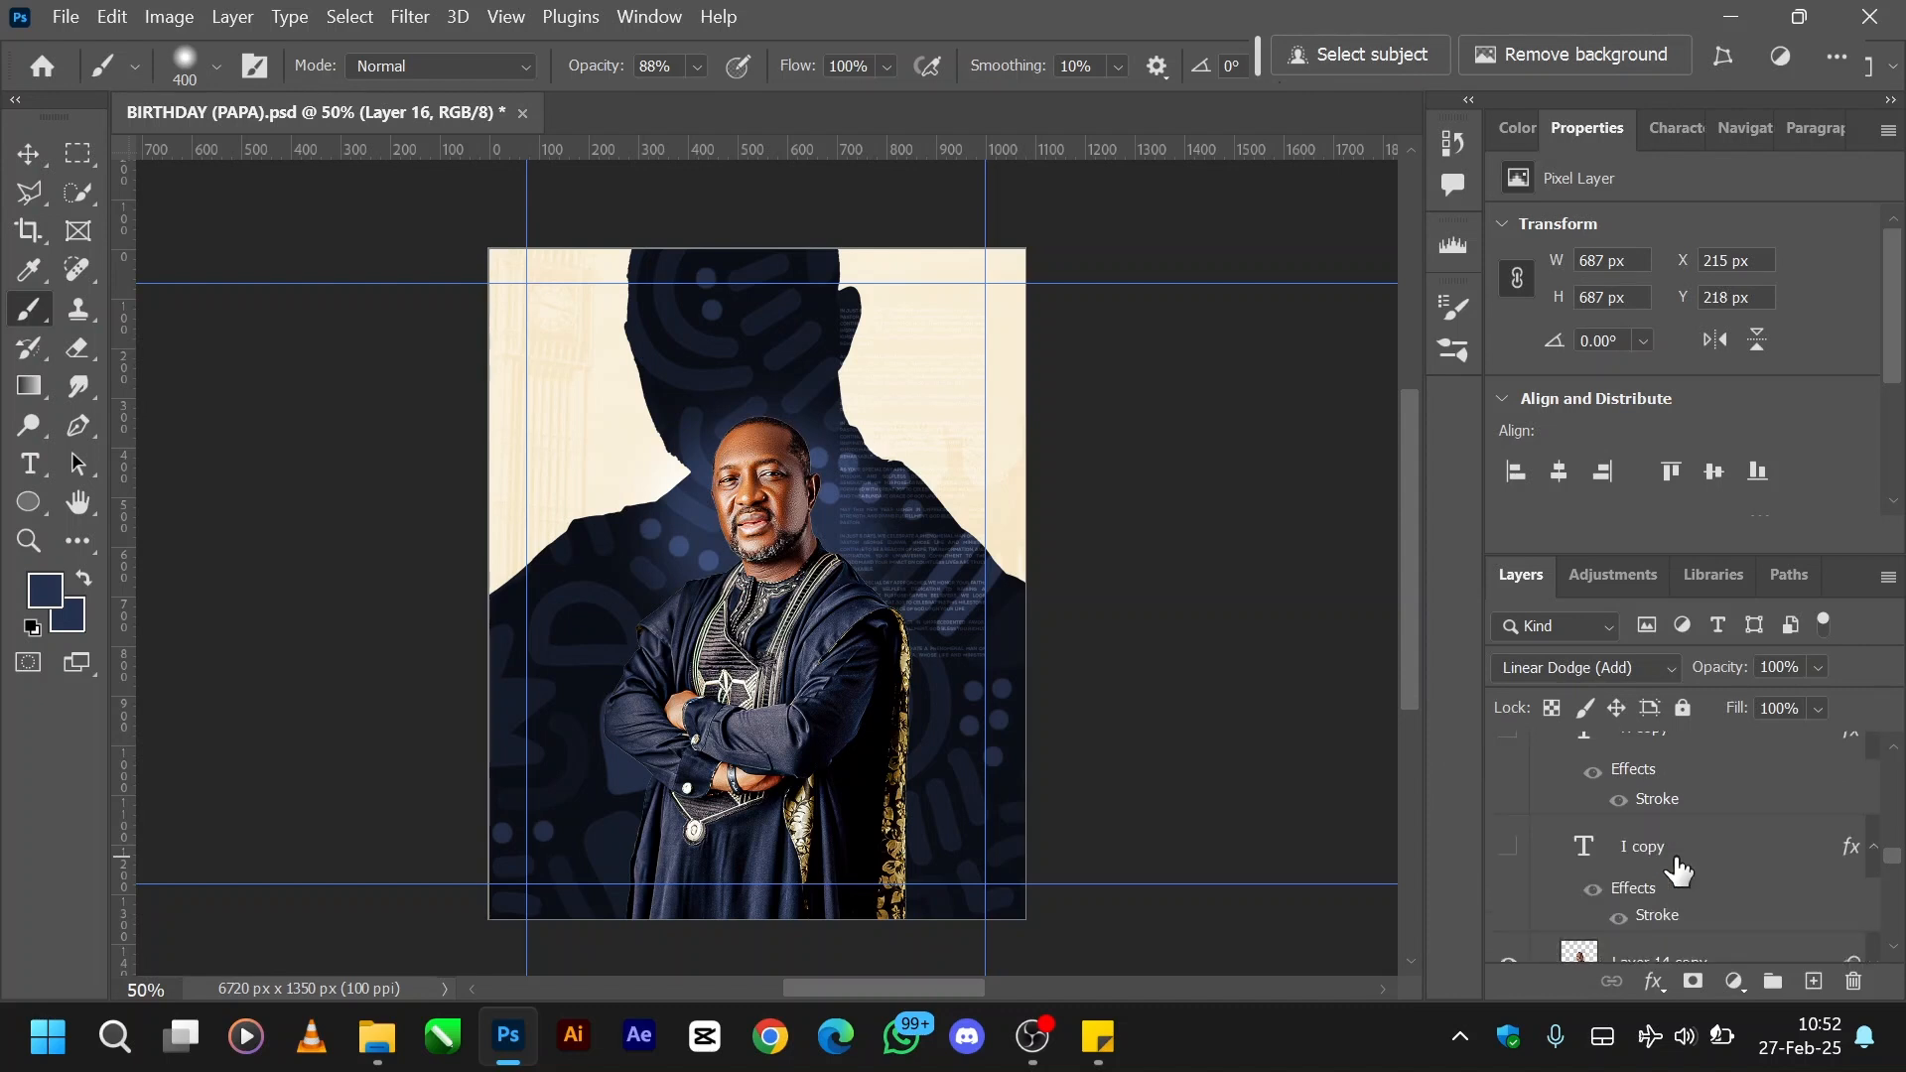
{"action": "scroll", "coordinate": [1678, 870], "scroll_direction": "up", "scroll_amount": 2}
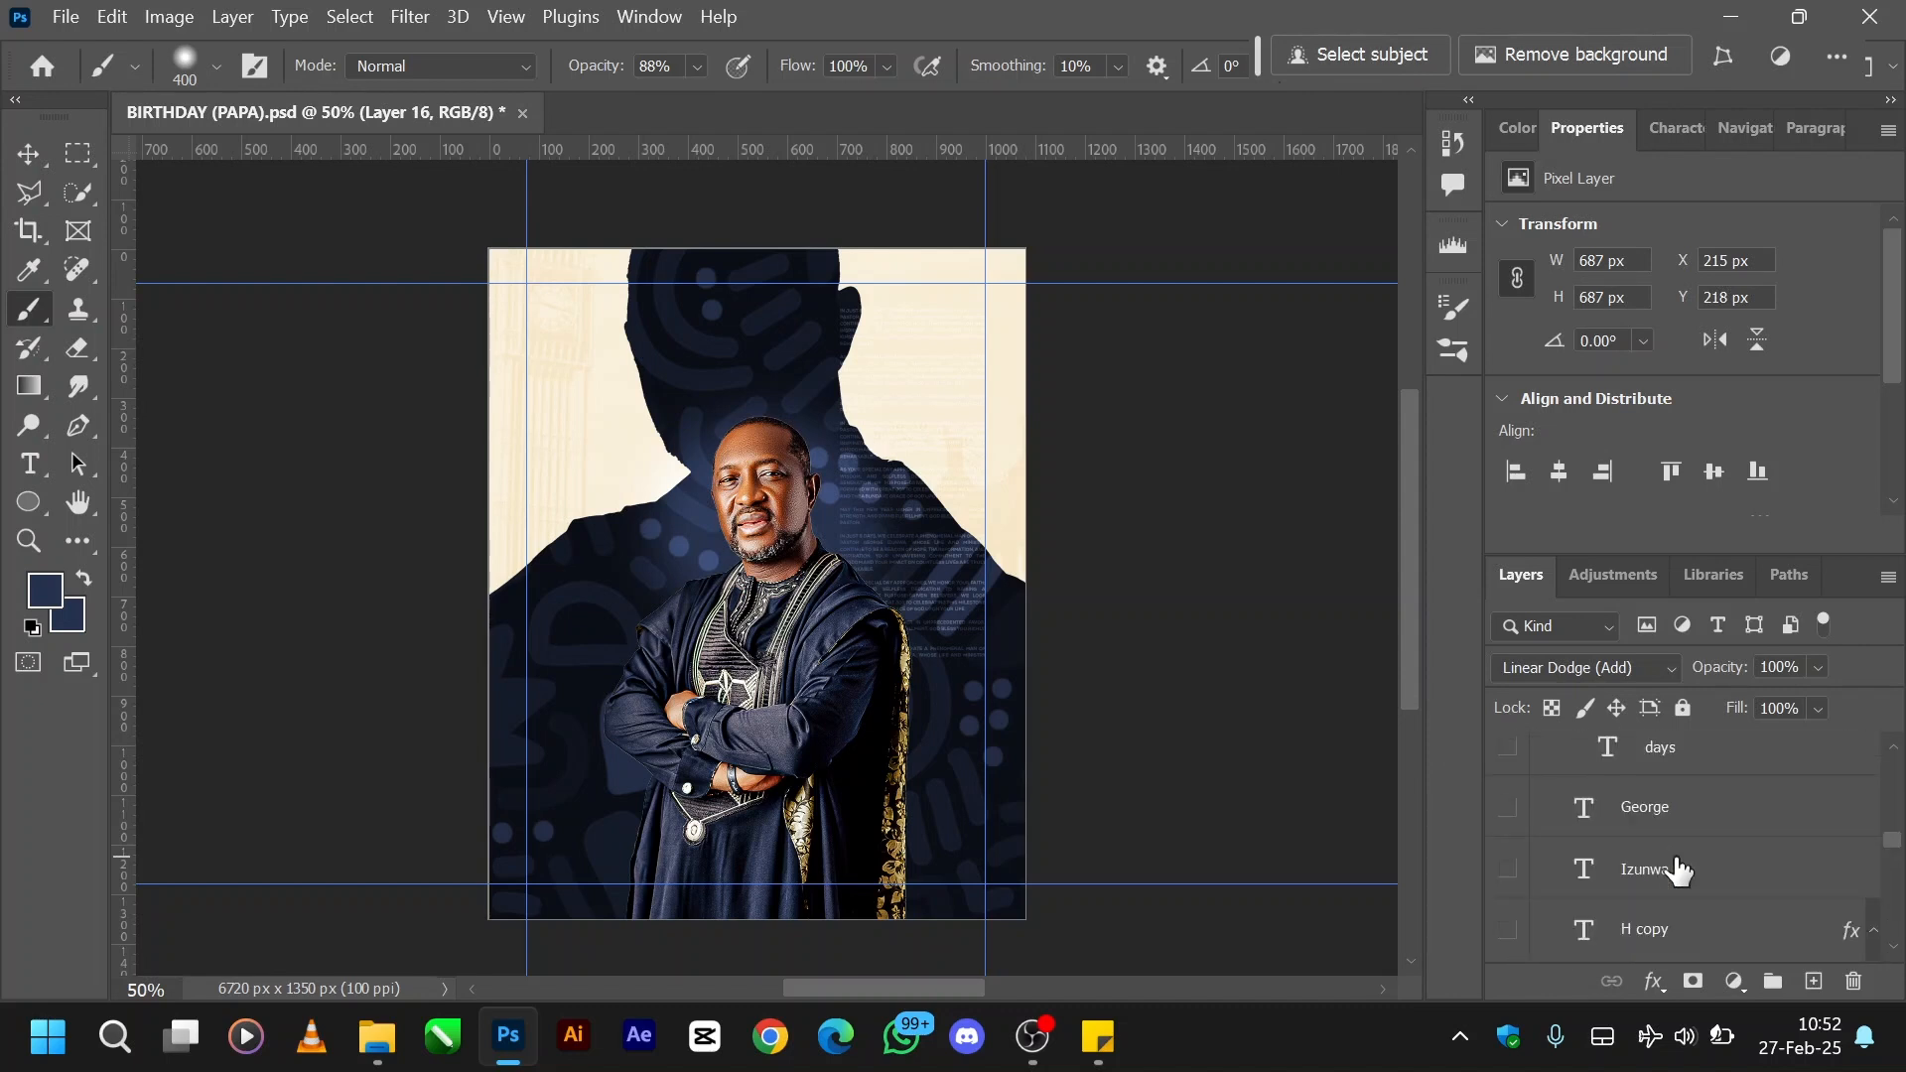
{"action": "scroll", "coordinate": [1678, 870], "scroll_direction": "down", "scroll_amount": 1}
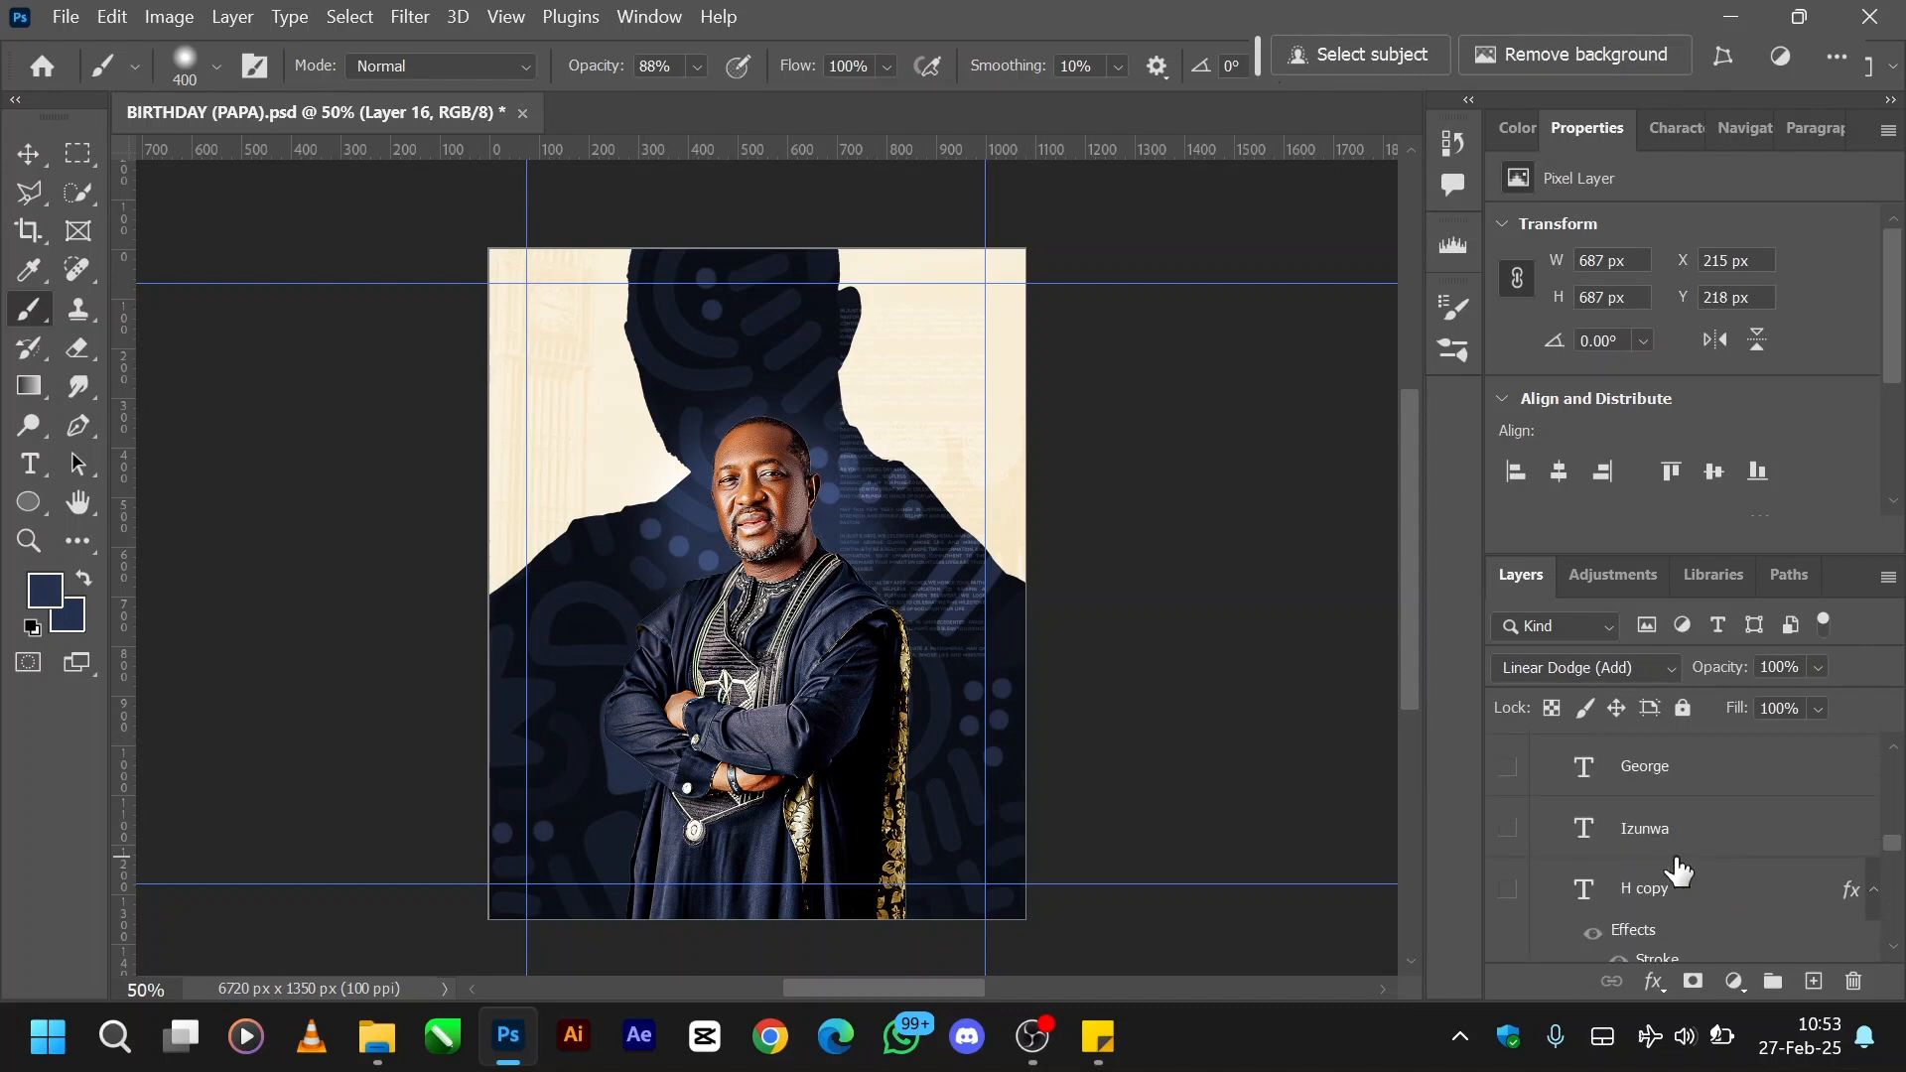
{"action": "scroll", "coordinate": [1677, 870], "scroll_direction": "down", "scroll_amount": 2}
{"action": "scroll", "coordinate": [1677, 871], "scroll_direction": "up", "scroll_amount": 2}
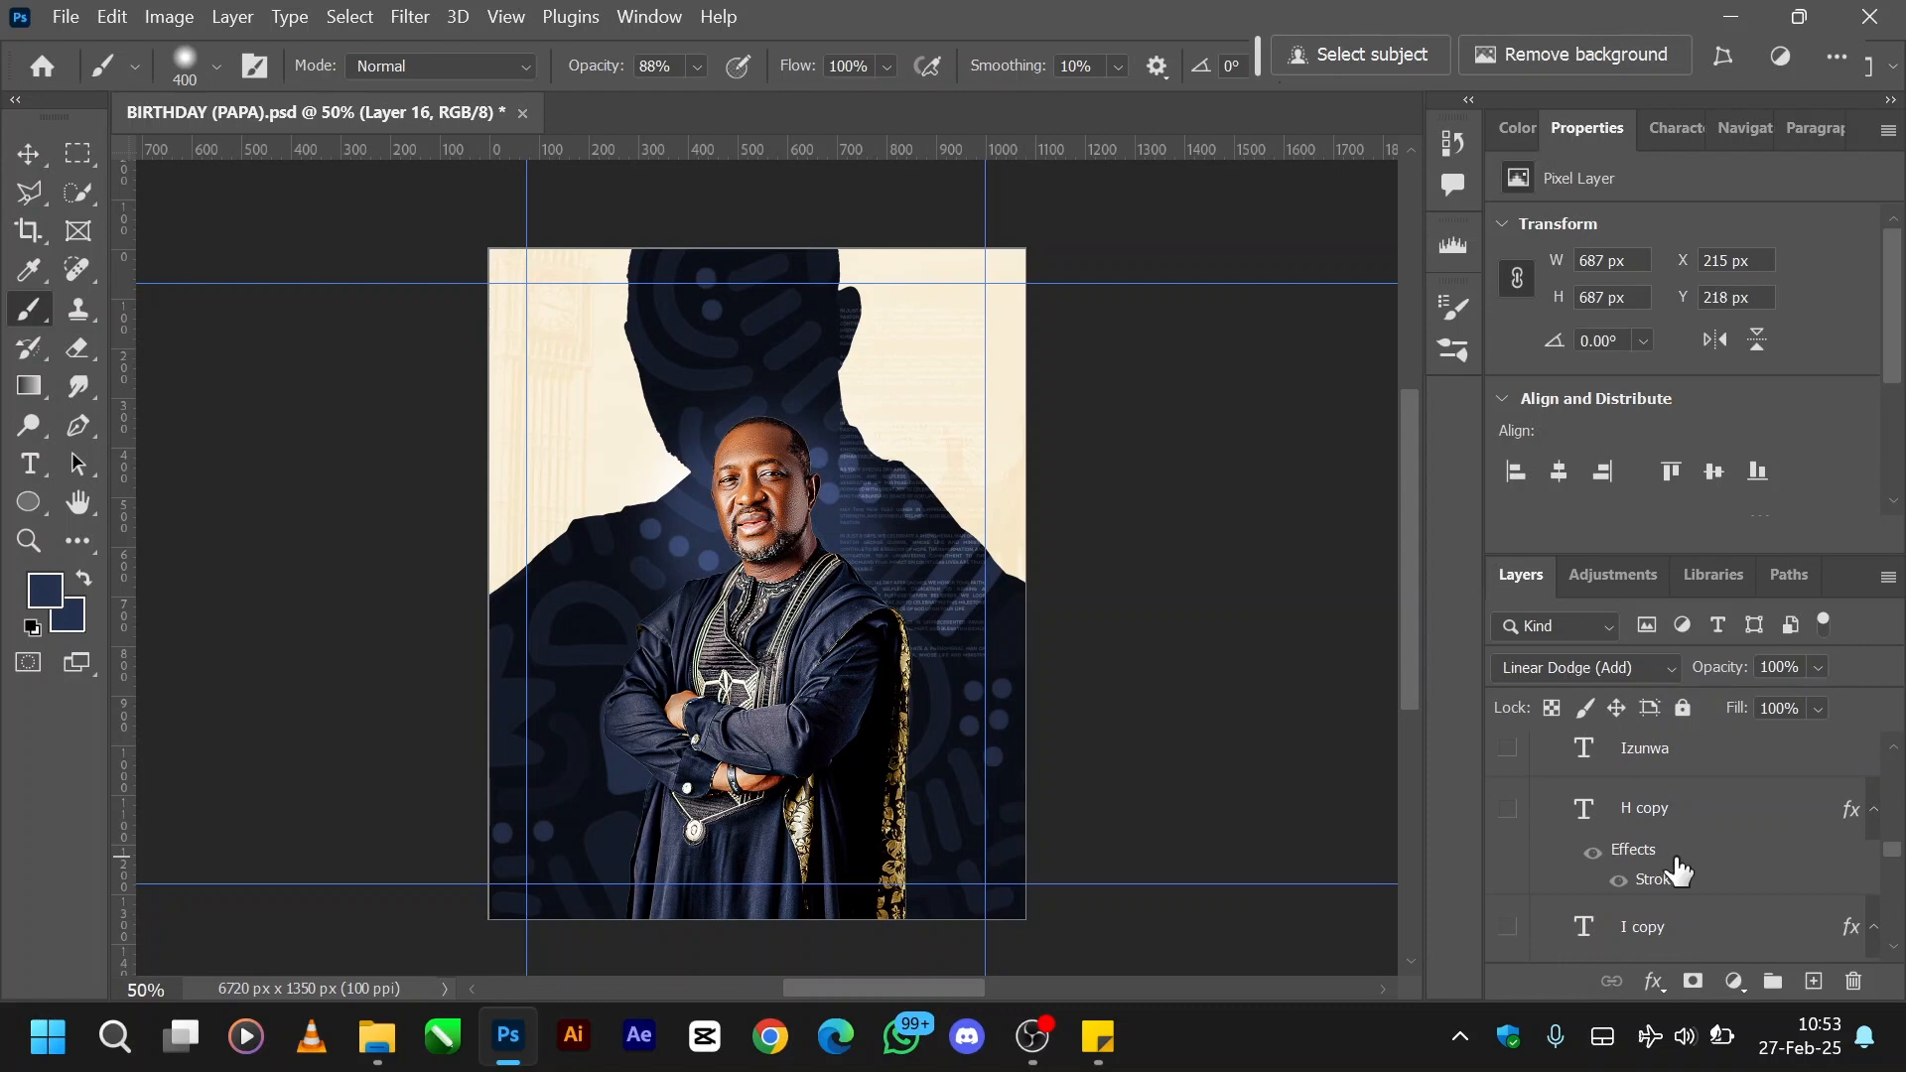
{"action": "scroll", "coordinate": [1678, 871], "scroll_direction": "down", "scroll_amount": 2}
{"action": "scroll", "coordinate": [1677, 871], "scroll_direction": "up", "scroll_amount": 3}
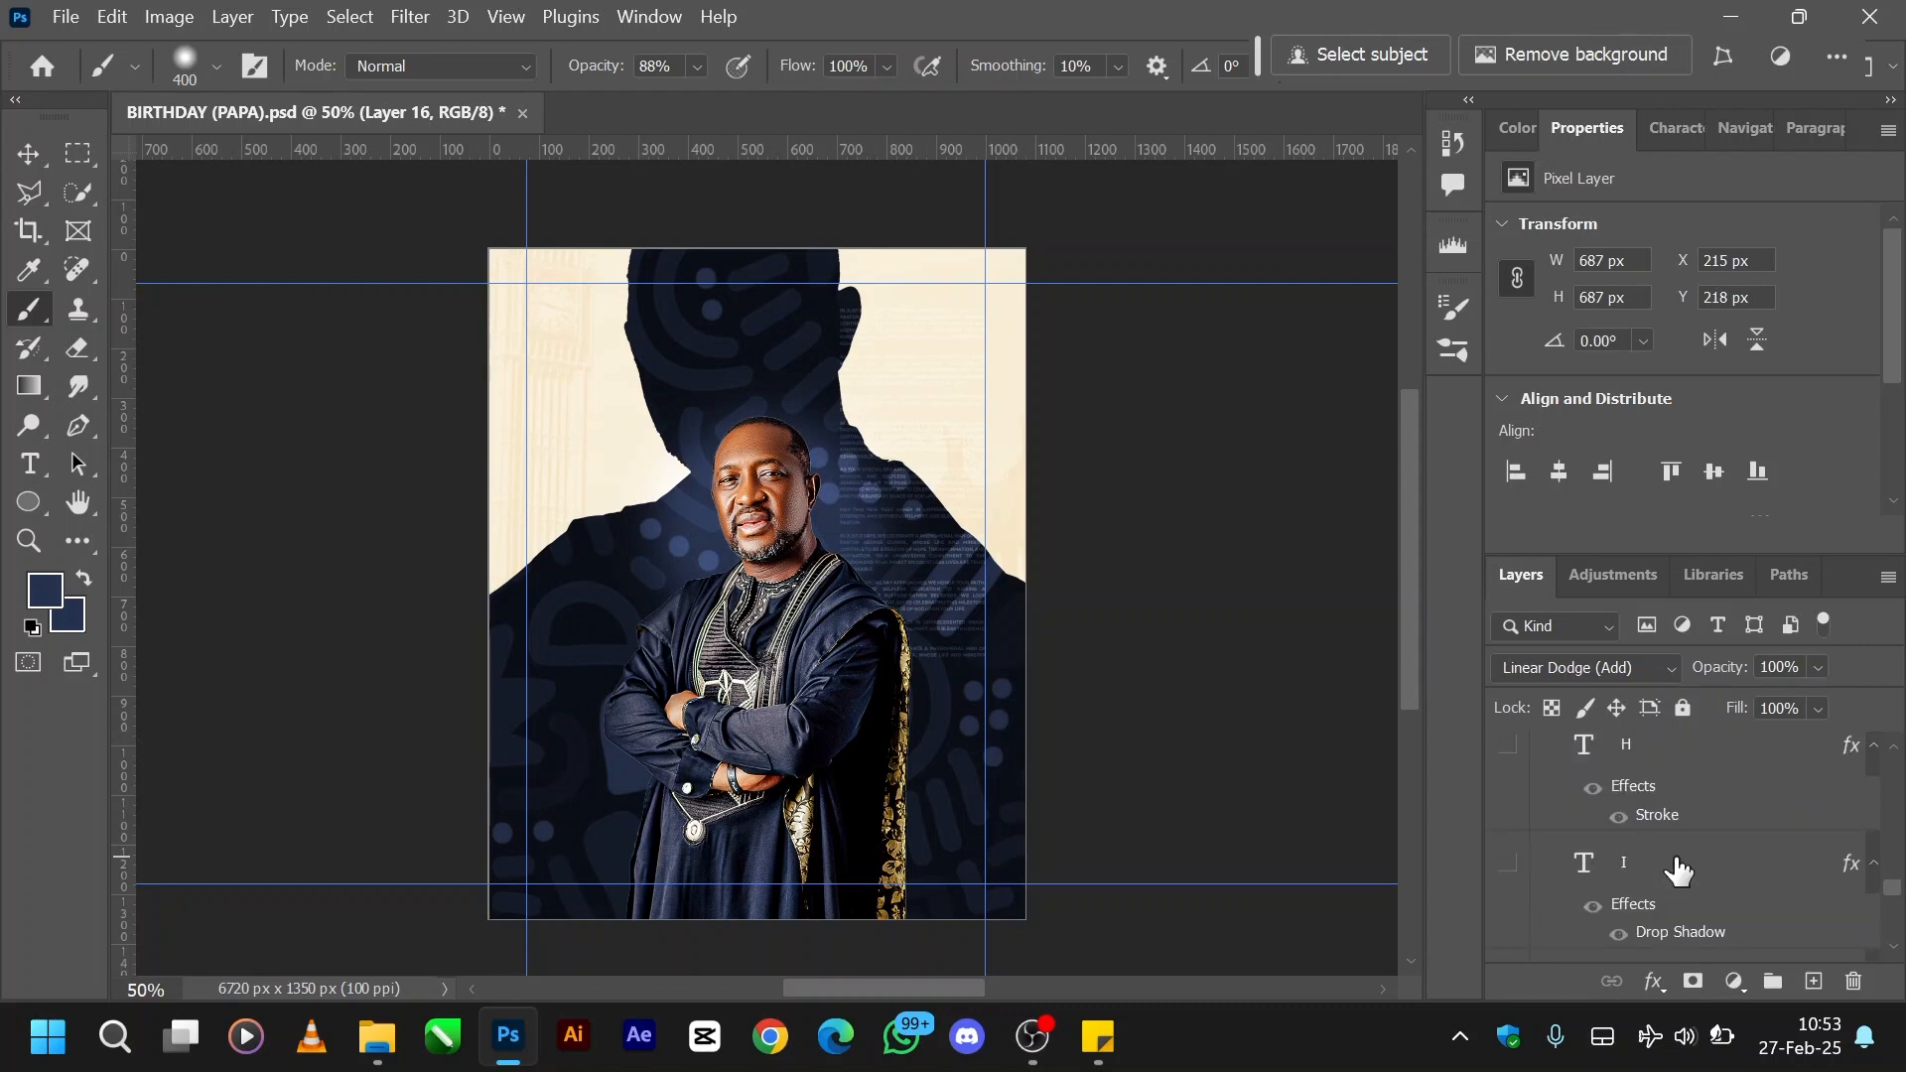
{"action": "scroll", "coordinate": [1678, 870], "scroll_direction": "up", "scroll_amount": 4}
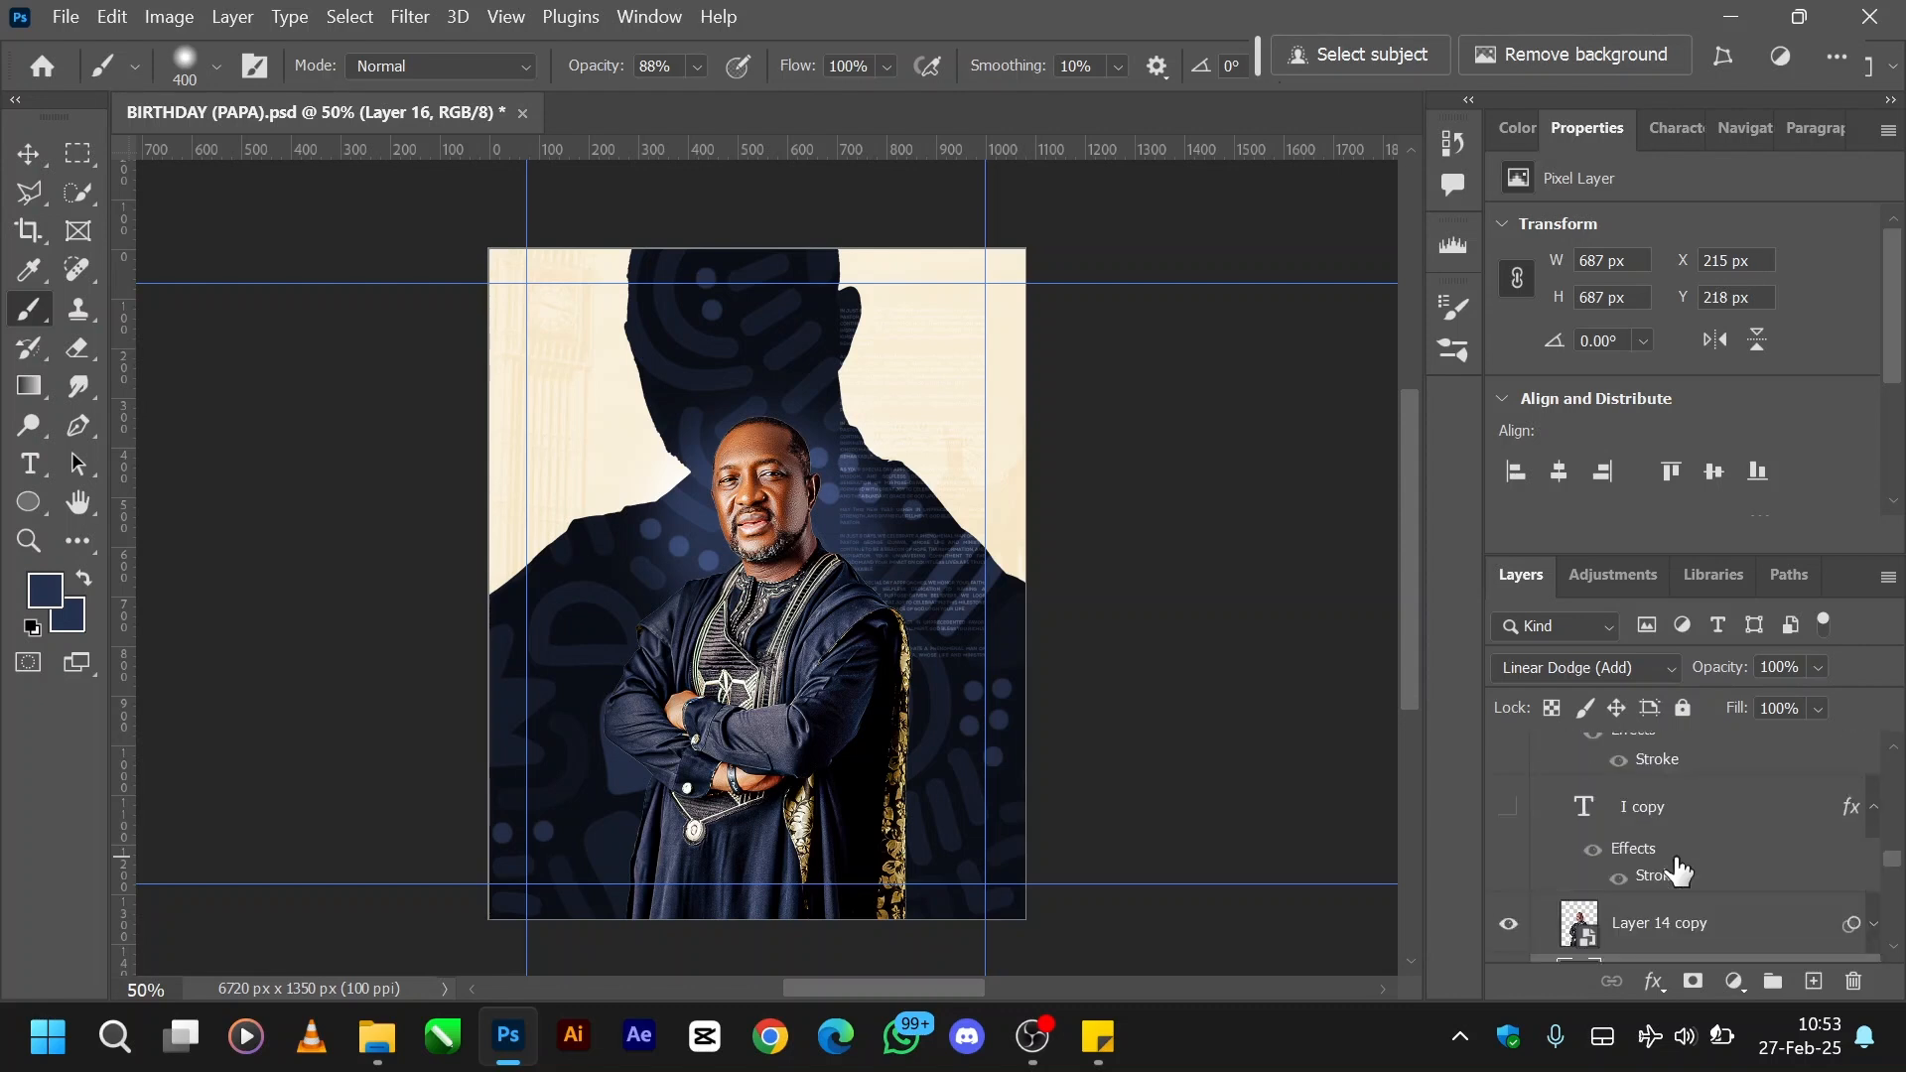
{"action": "scroll", "coordinate": [1678, 871], "scroll_direction": "up", "scroll_amount": 2}
{"action": "scroll", "coordinate": [1677, 870], "scroll_direction": "up", "scroll_amount": 4}
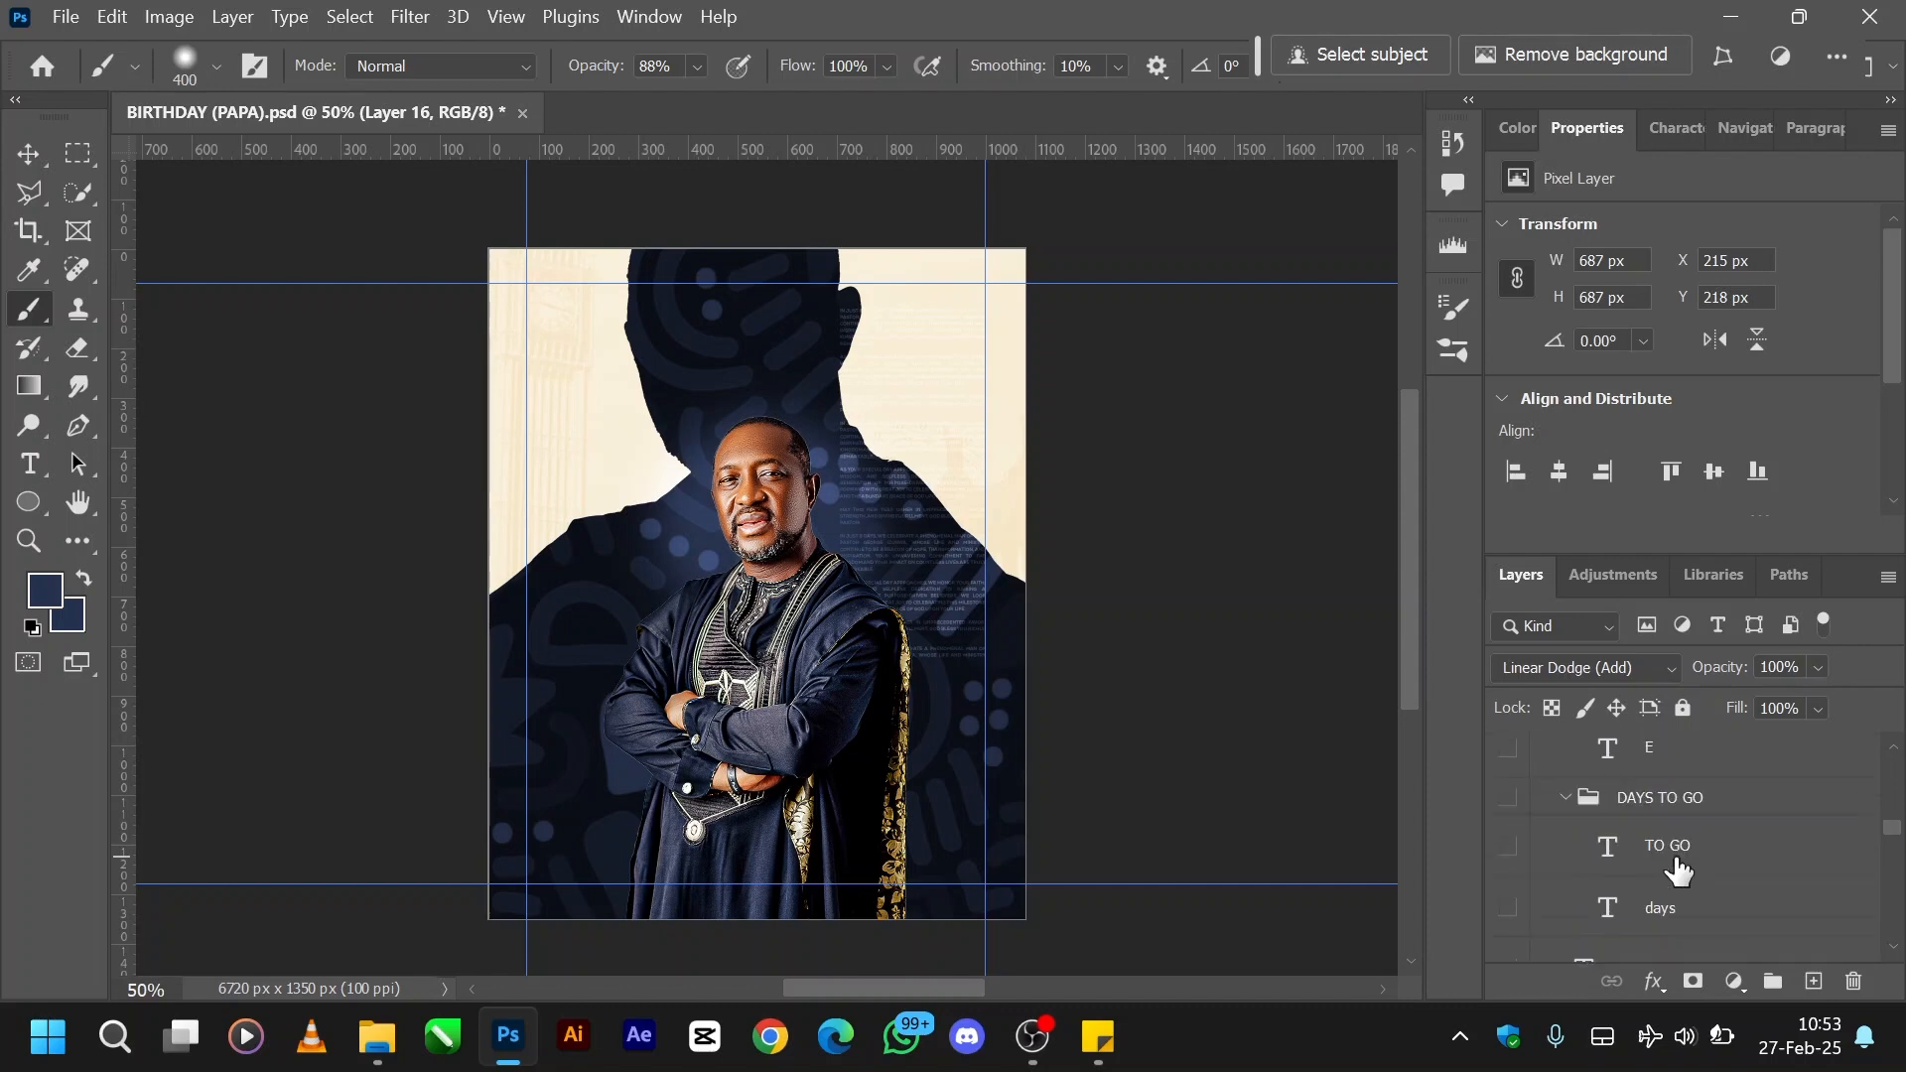
{"action": "scroll", "coordinate": [1677, 870], "scroll_direction": "up", "scroll_amount": 1}
{"action": "scroll", "coordinate": [1677, 870], "scroll_direction": "down", "scroll_amount": 3}
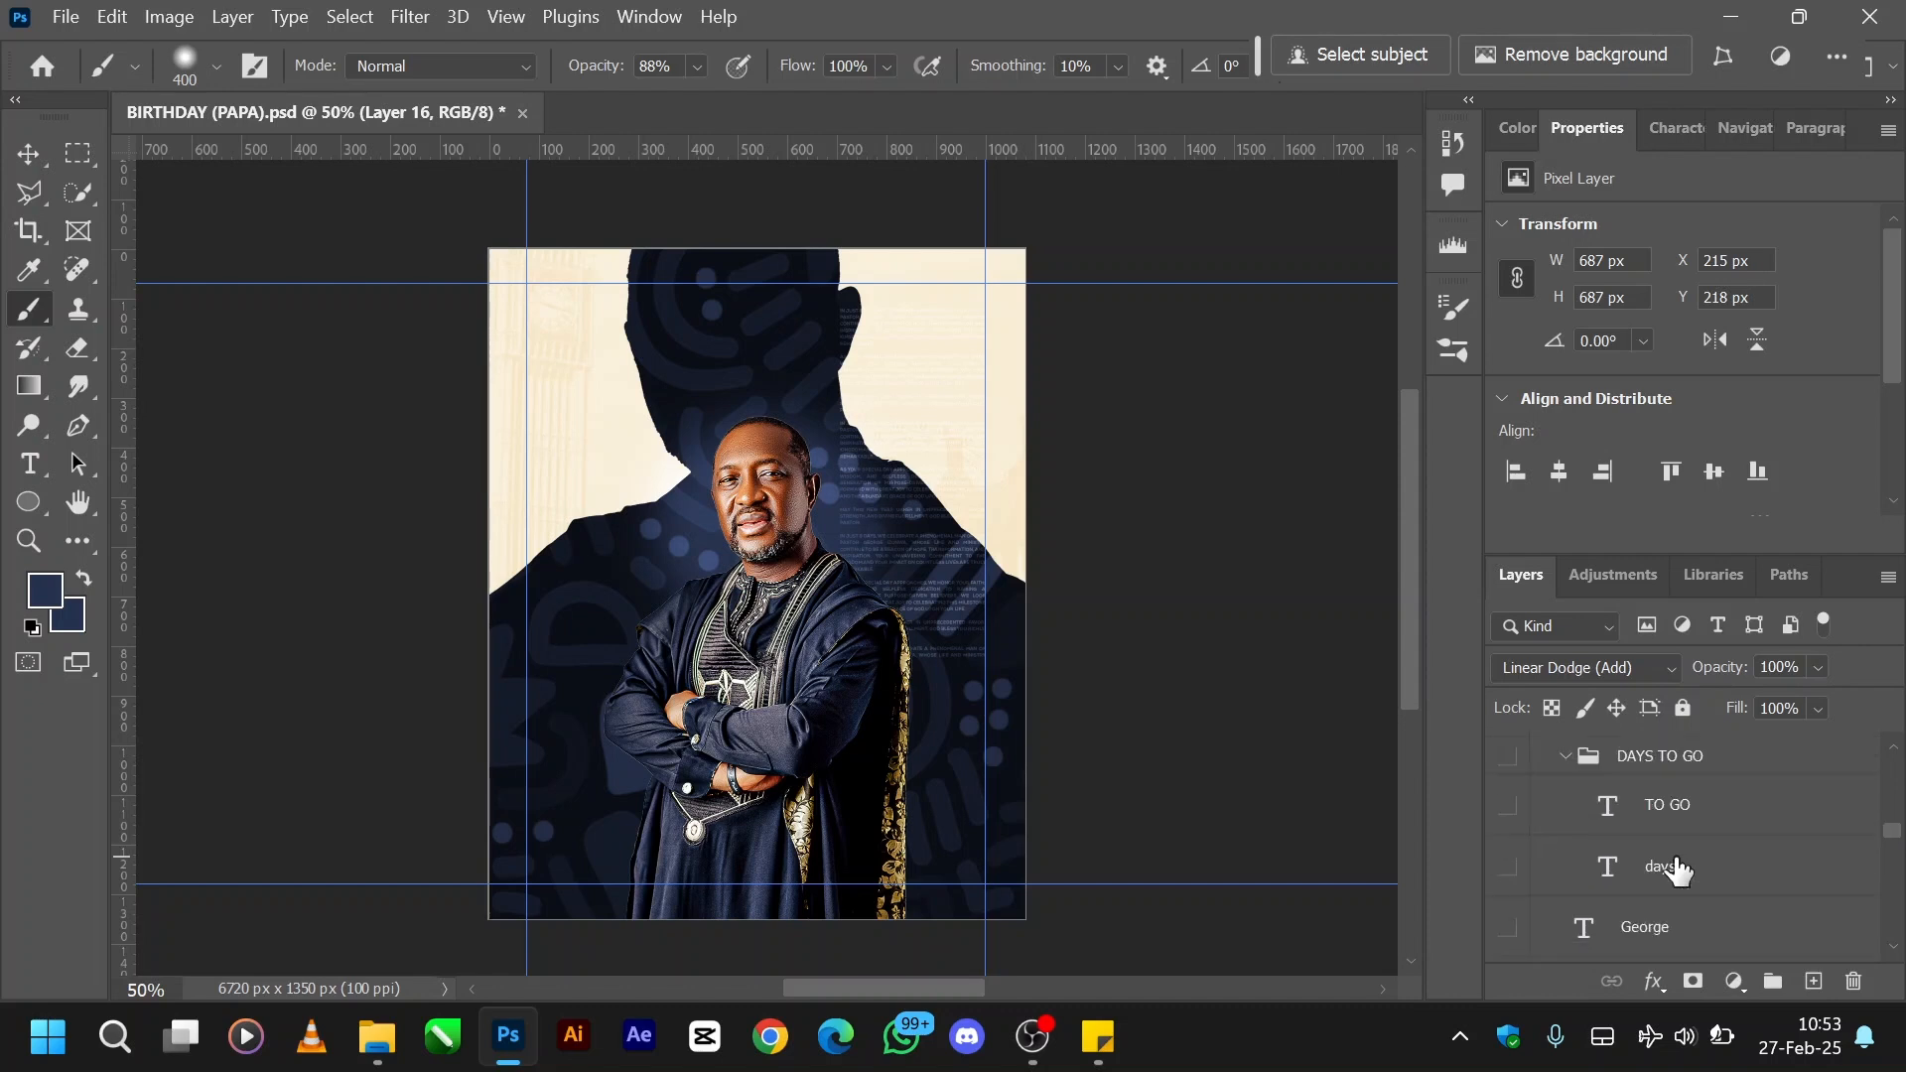
{"action": "scroll", "coordinate": [1677, 871], "scroll_direction": "up", "scroll_amount": 3}
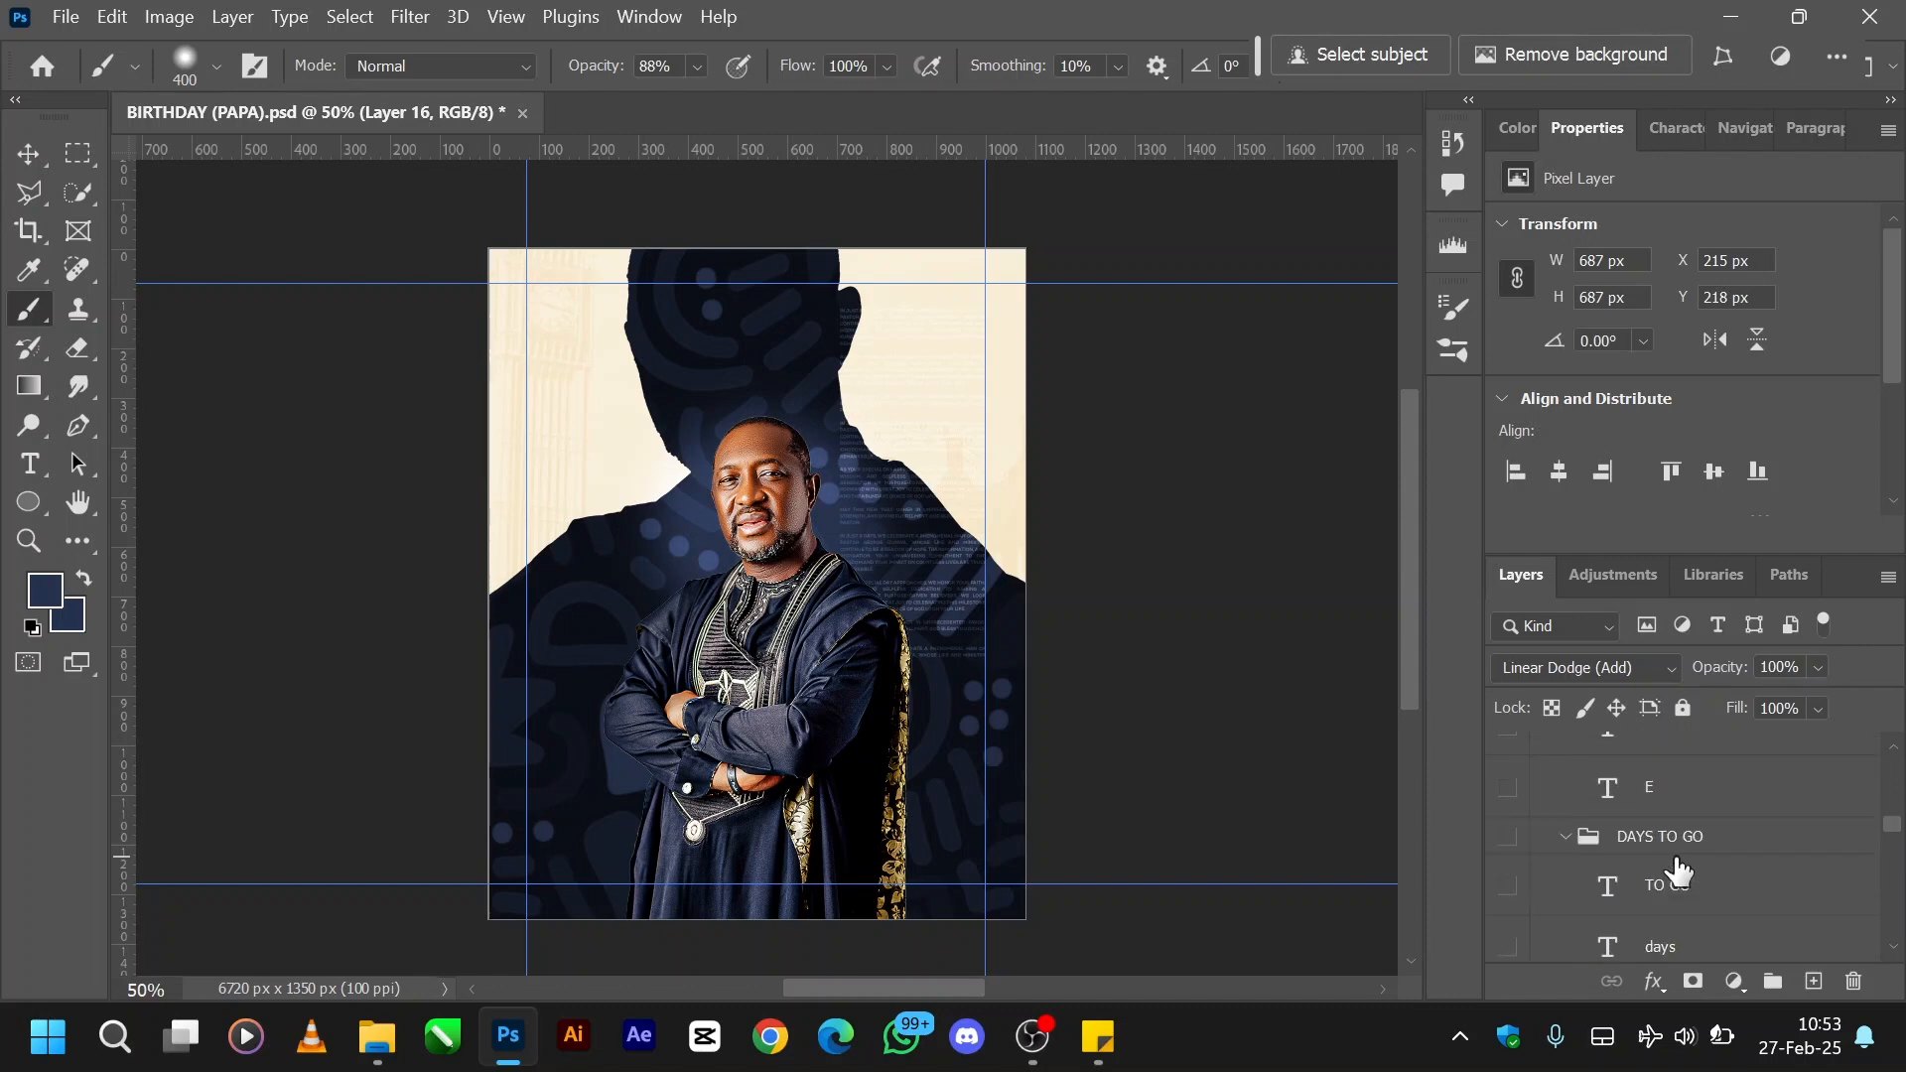
{"action": "scroll", "coordinate": [1677, 870], "scroll_direction": "up", "scroll_amount": 2}
- Show the white E letter layer in Group 1 and the outlined I copy letter layer beside it
{"action": "left_click", "coordinate": [1509, 869]}
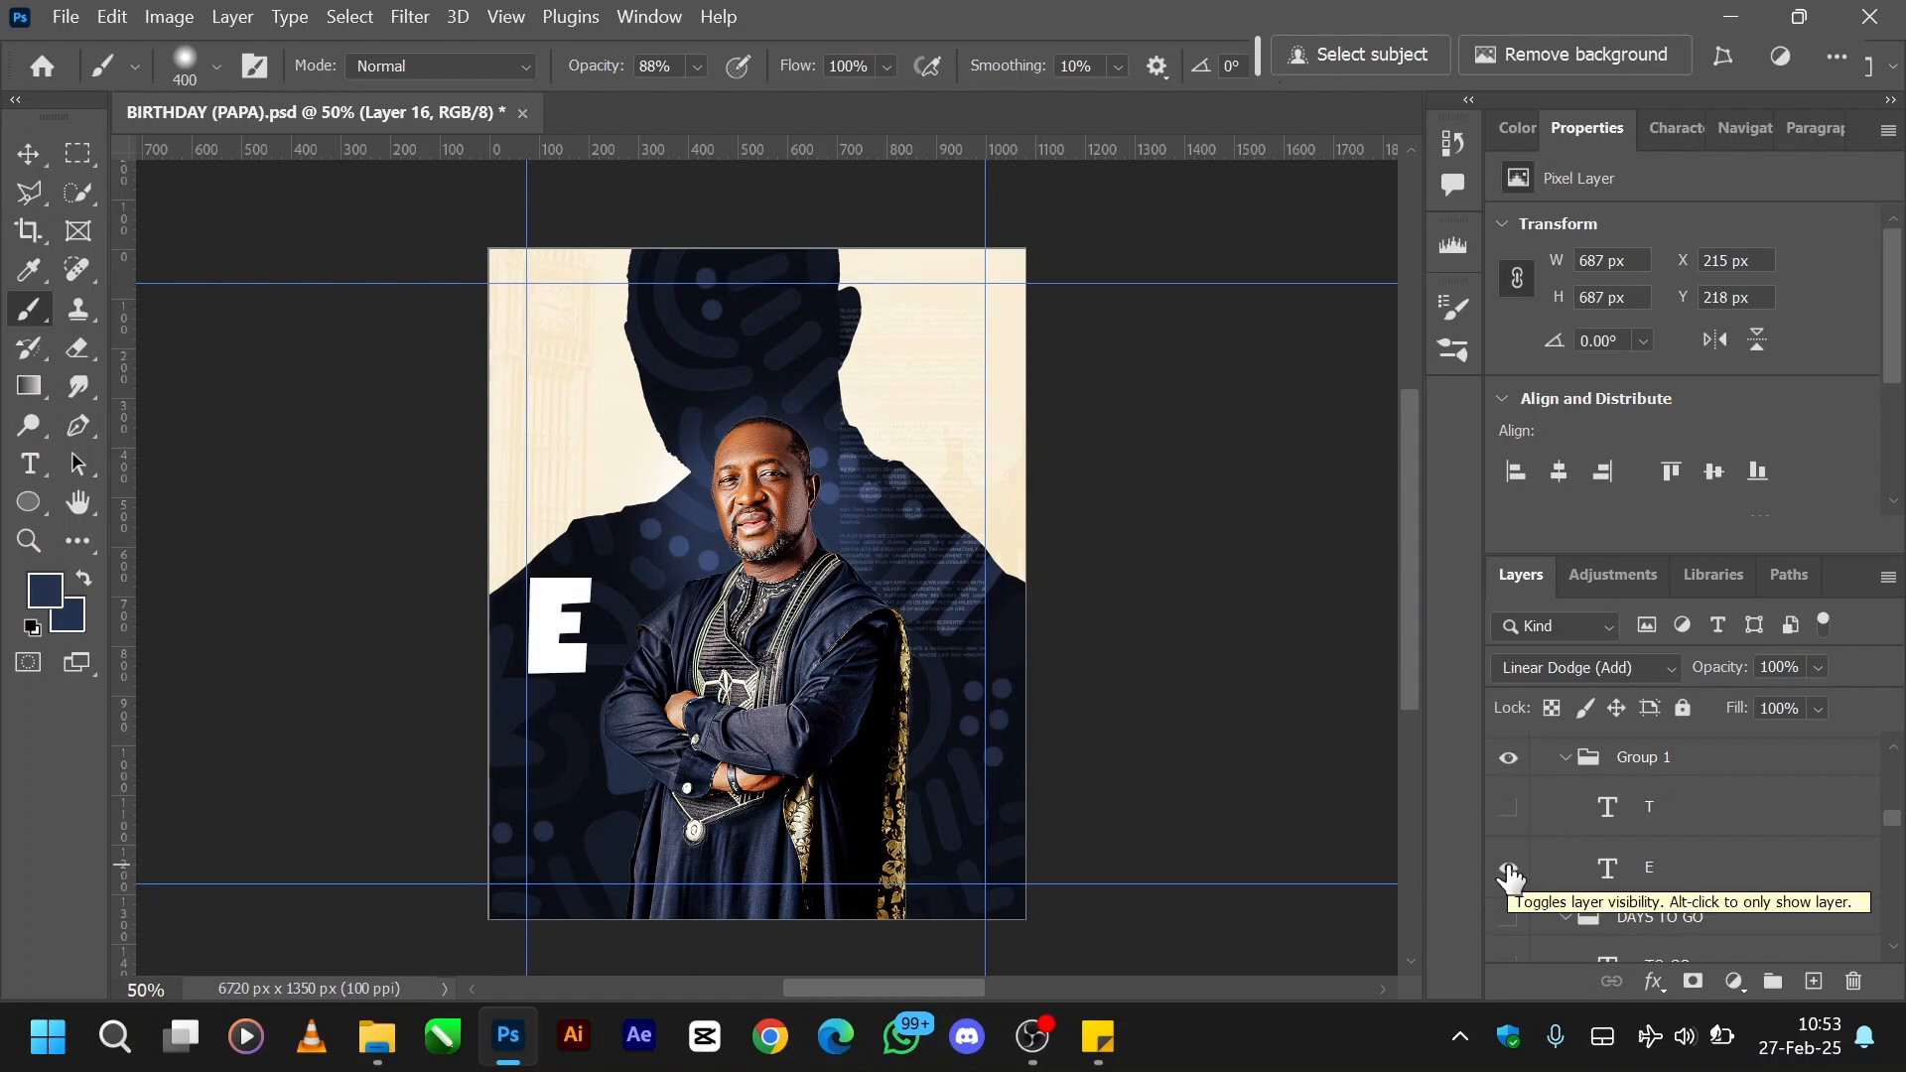
{"action": "scroll", "coordinate": [1609, 823], "scroll_direction": "down", "scroll_amount": 2}
{"action": "left_click", "coordinate": [1608, 794]}
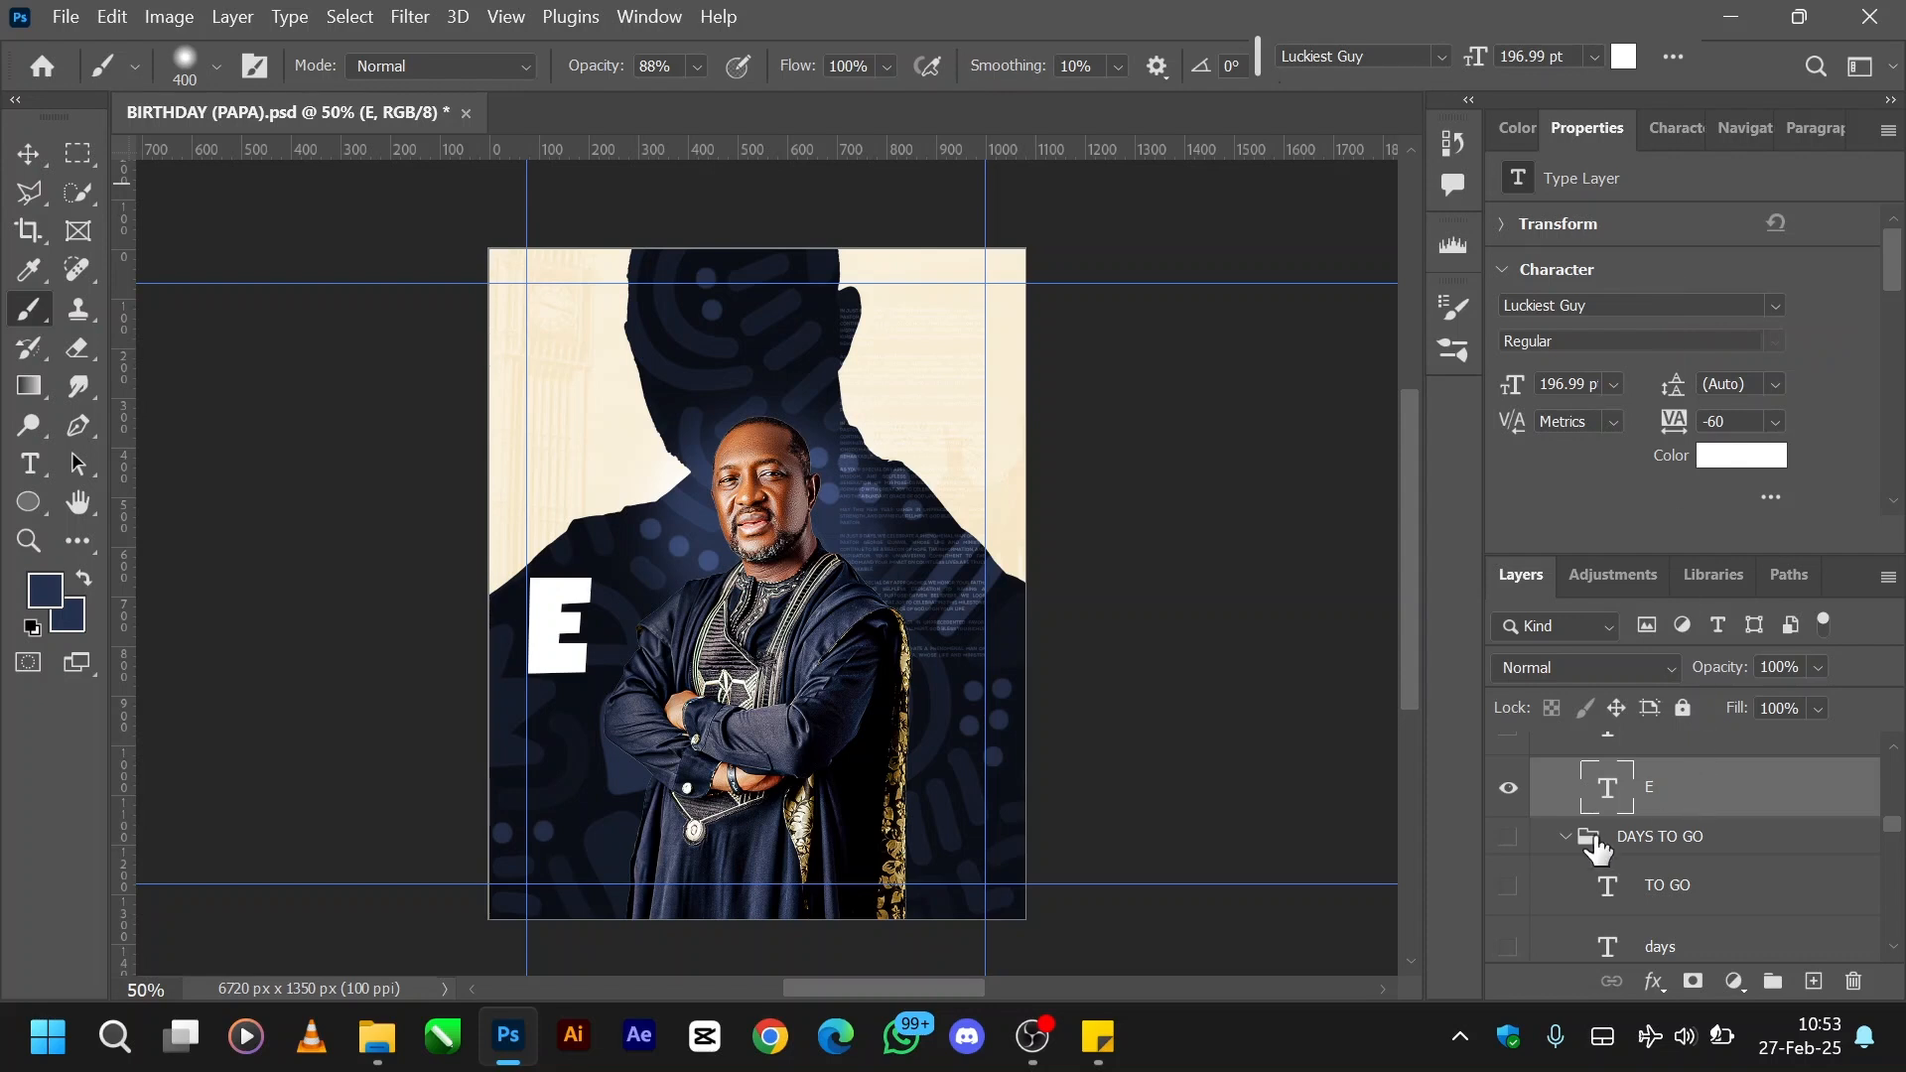
{"action": "scroll", "coordinate": [1597, 848], "scroll_direction": "down", "scroll_amount": 6}
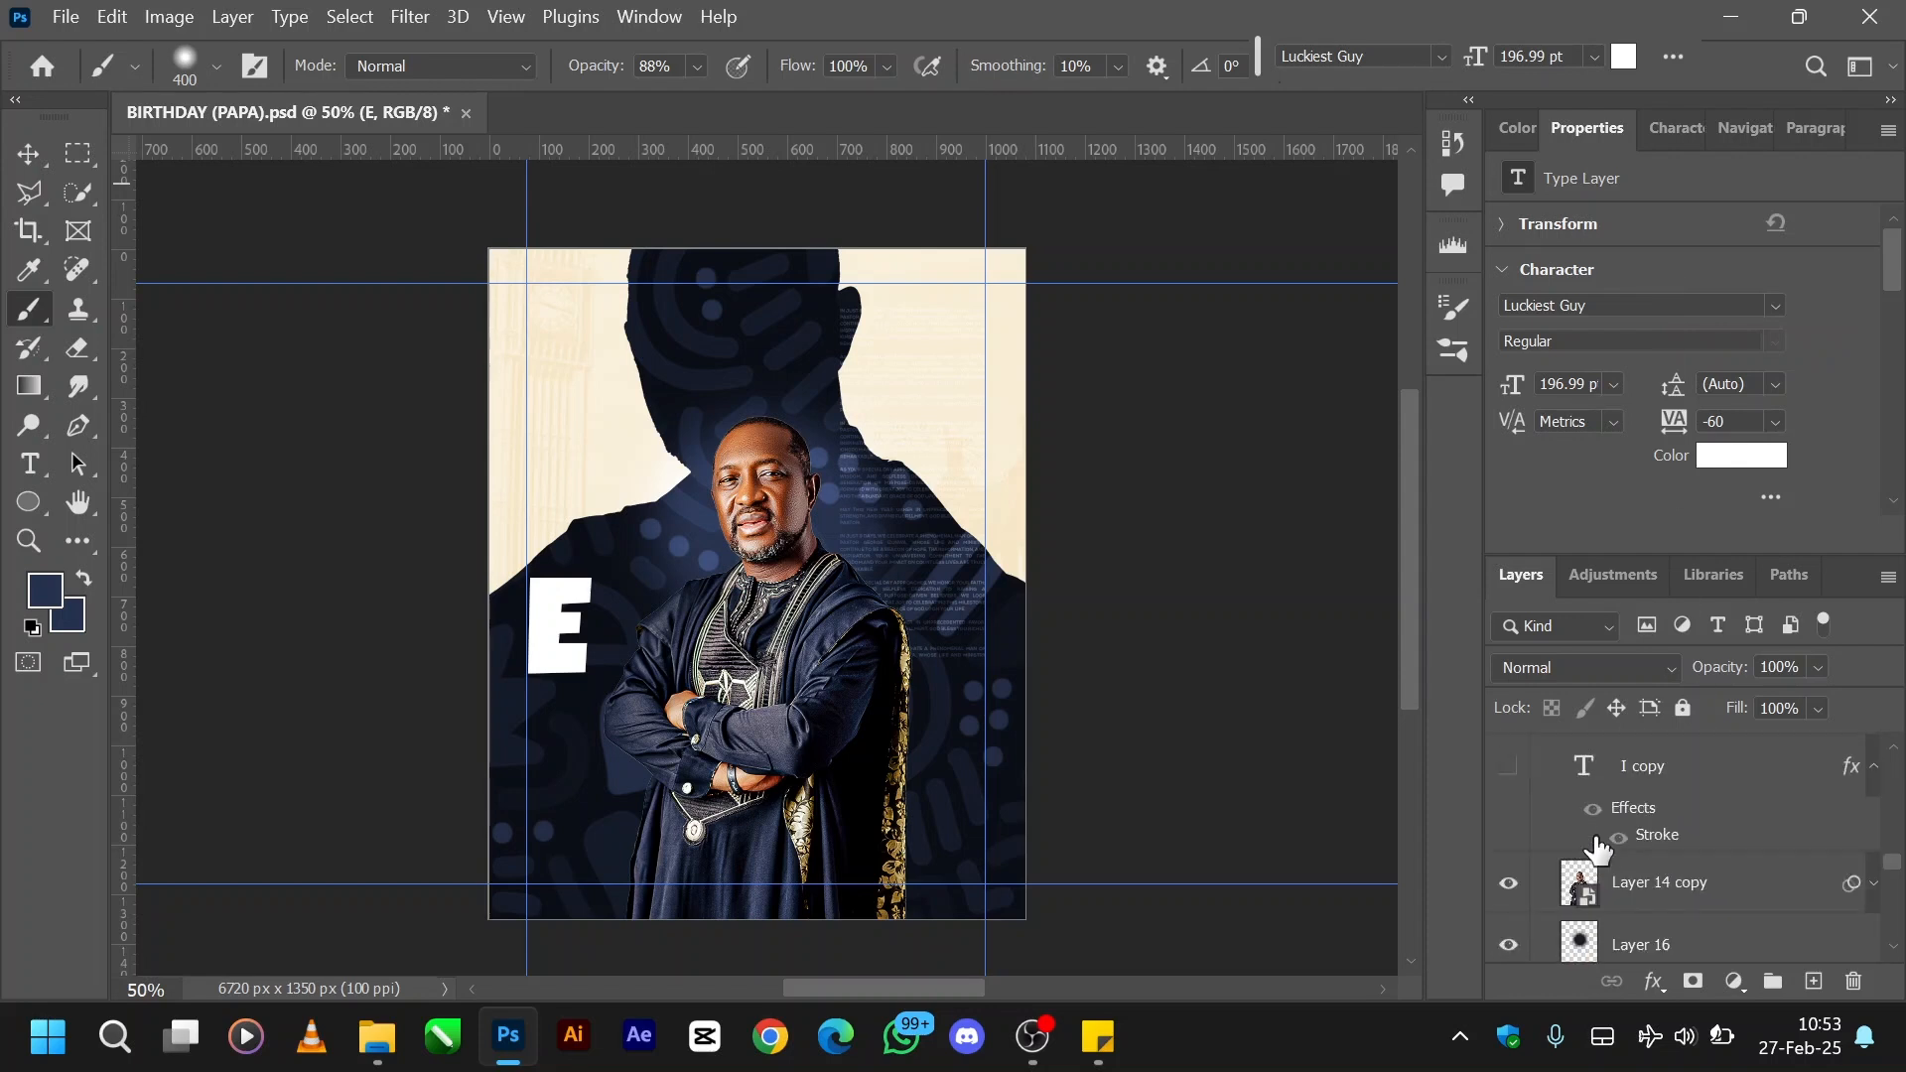
{"action": "left_click", "coordinate": [1508, 768]}
- Show the solid white I letter layer with the drop shadow, placed behind the portrait beside the E
{"action": "scroll", "coordinate": [1609, 792], "scroll_direction": "up", "scroll_amount": 1}
{"action": "scroll", "coordinate": [1610, 794], "scroll_direction": "up", "scroll_amount": 1}
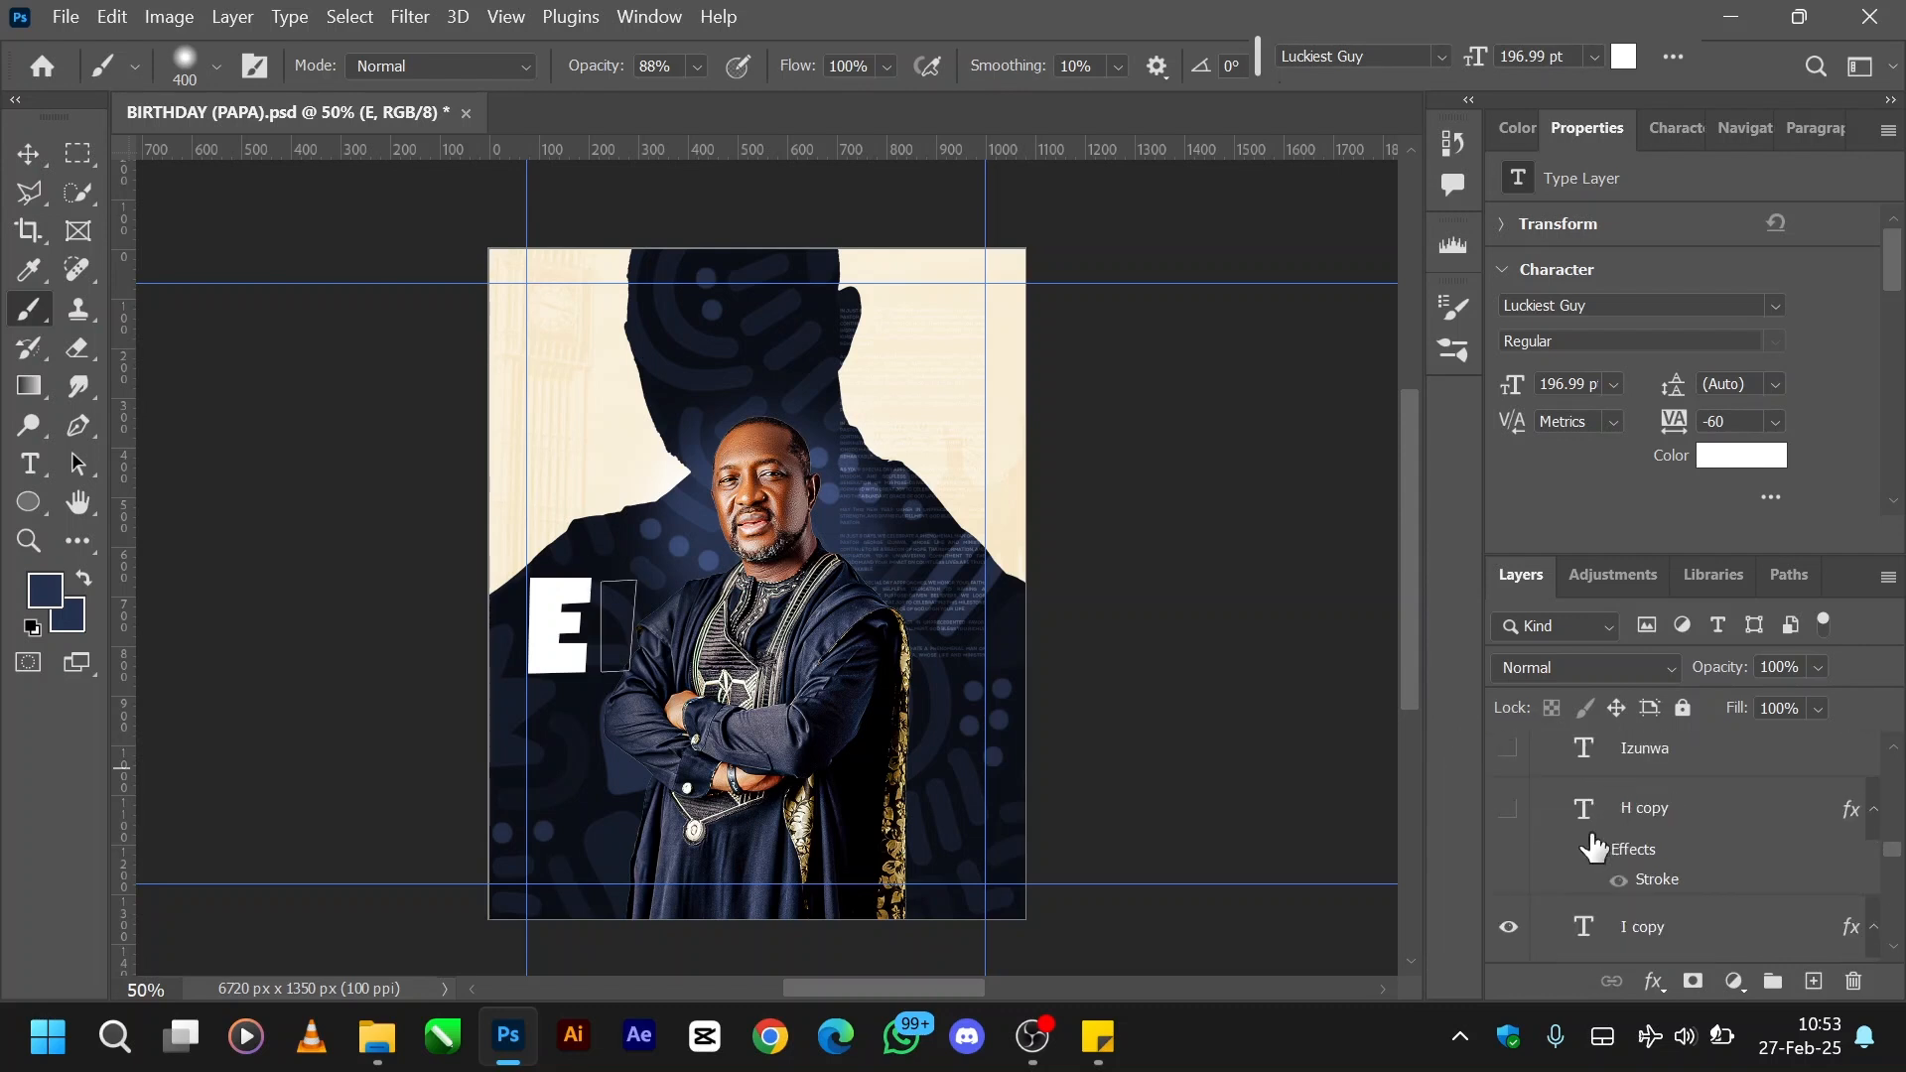
{"action": "scroll", "coordinate": [1552, 825], "scroll_direction": "up", "scroll_amount": 1}
{"action": "scroll", "coordinate": [1550, 826], "scroll_direction": "up", "scroll_amount": 2}
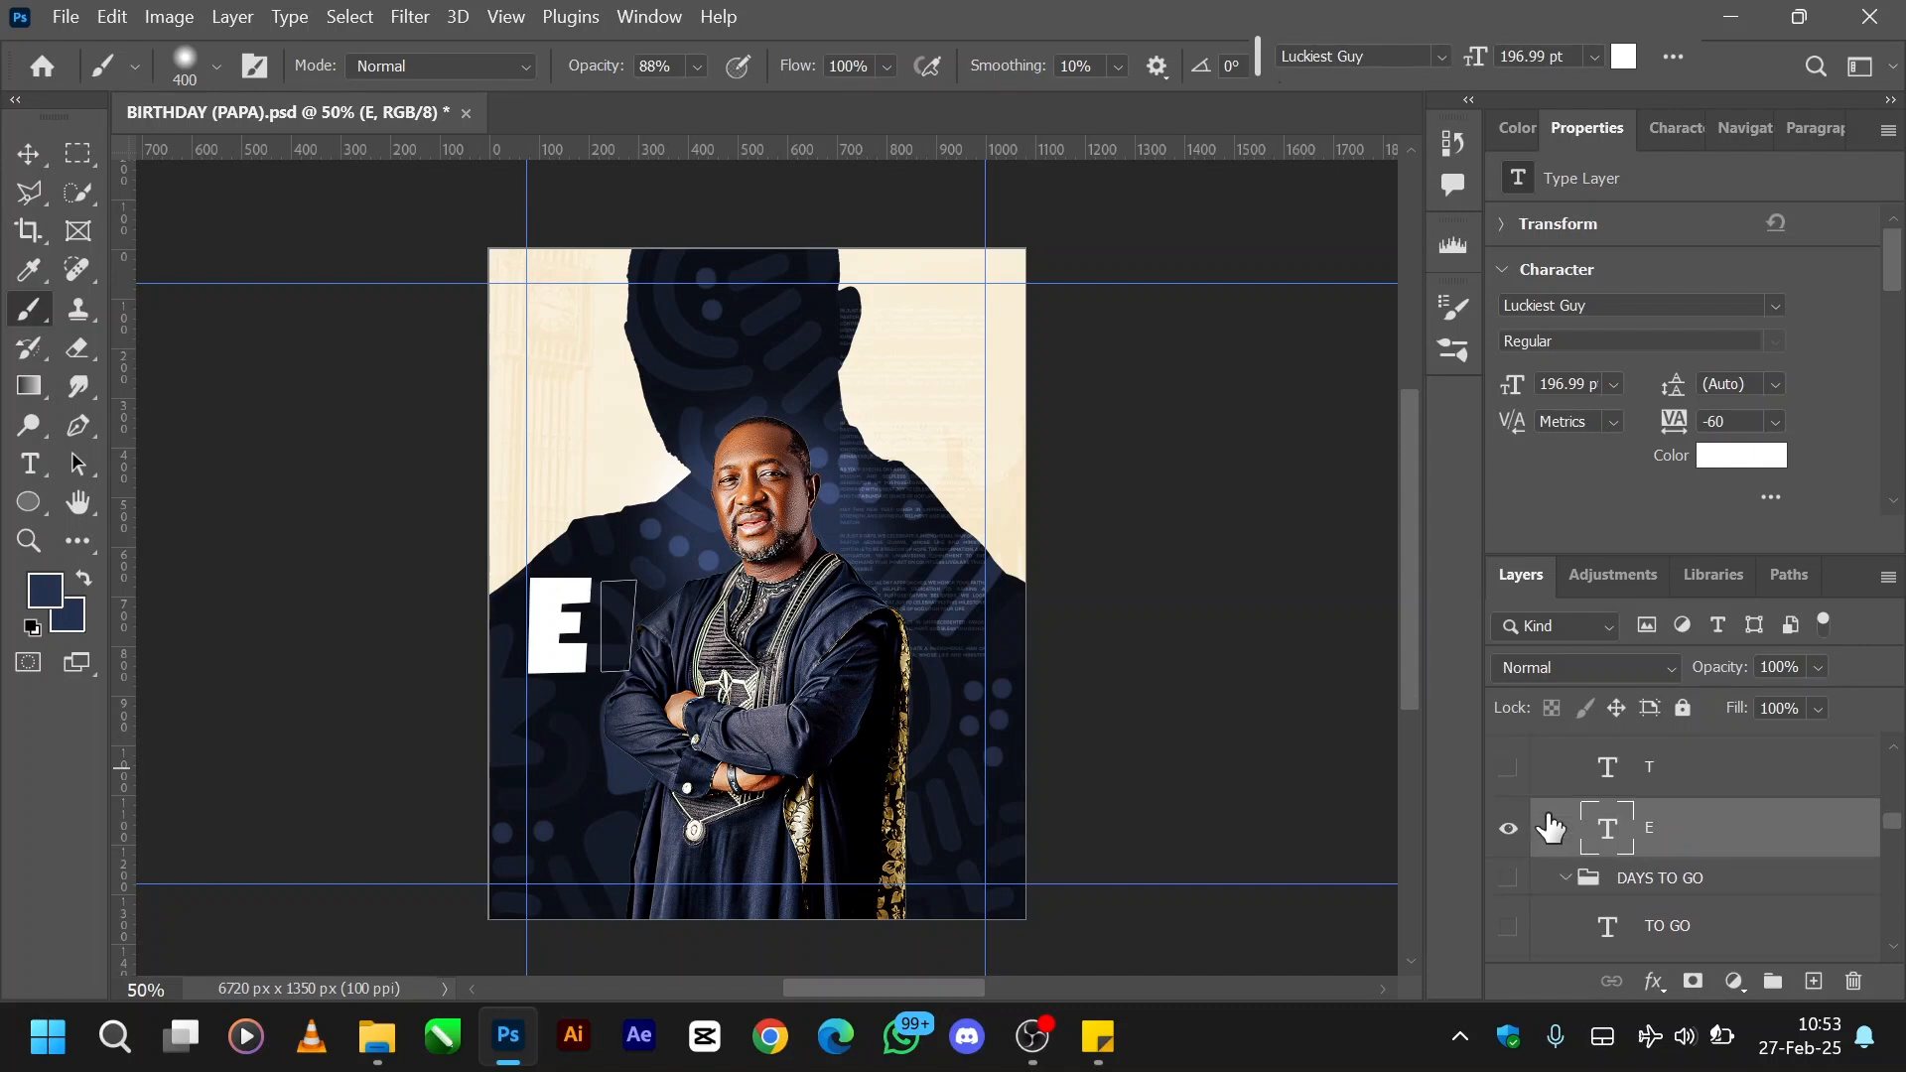
{"action": "scroll", "coordinate": [1550, 825], "scroll_direction": "up", "scroll_amount": 2}
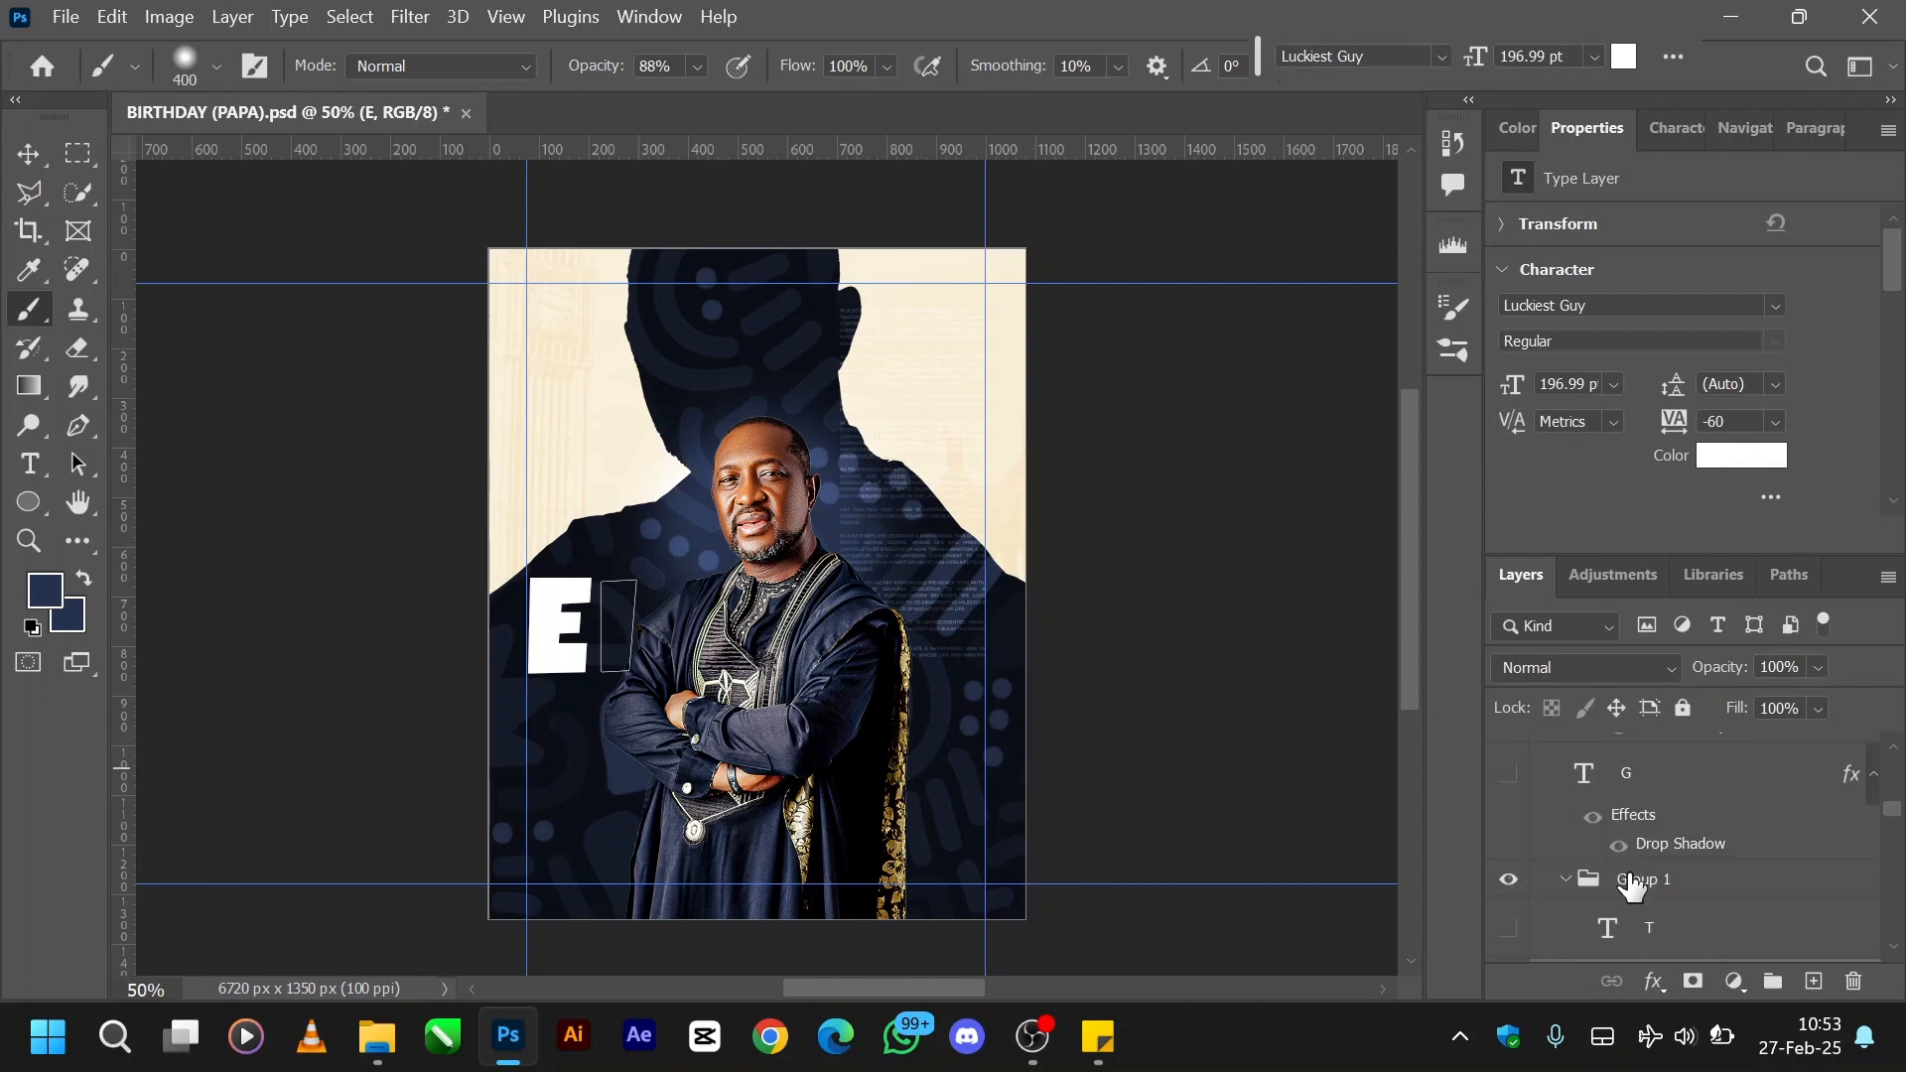
{"action": "scroll", "coordinate": [1609, 869], "scroll_direction": "up", "scroll_amount": 2}
{"action": "scroll", "coordinate": [1610, 869], "scroll_direction": "up", "scroll_amount": 2}
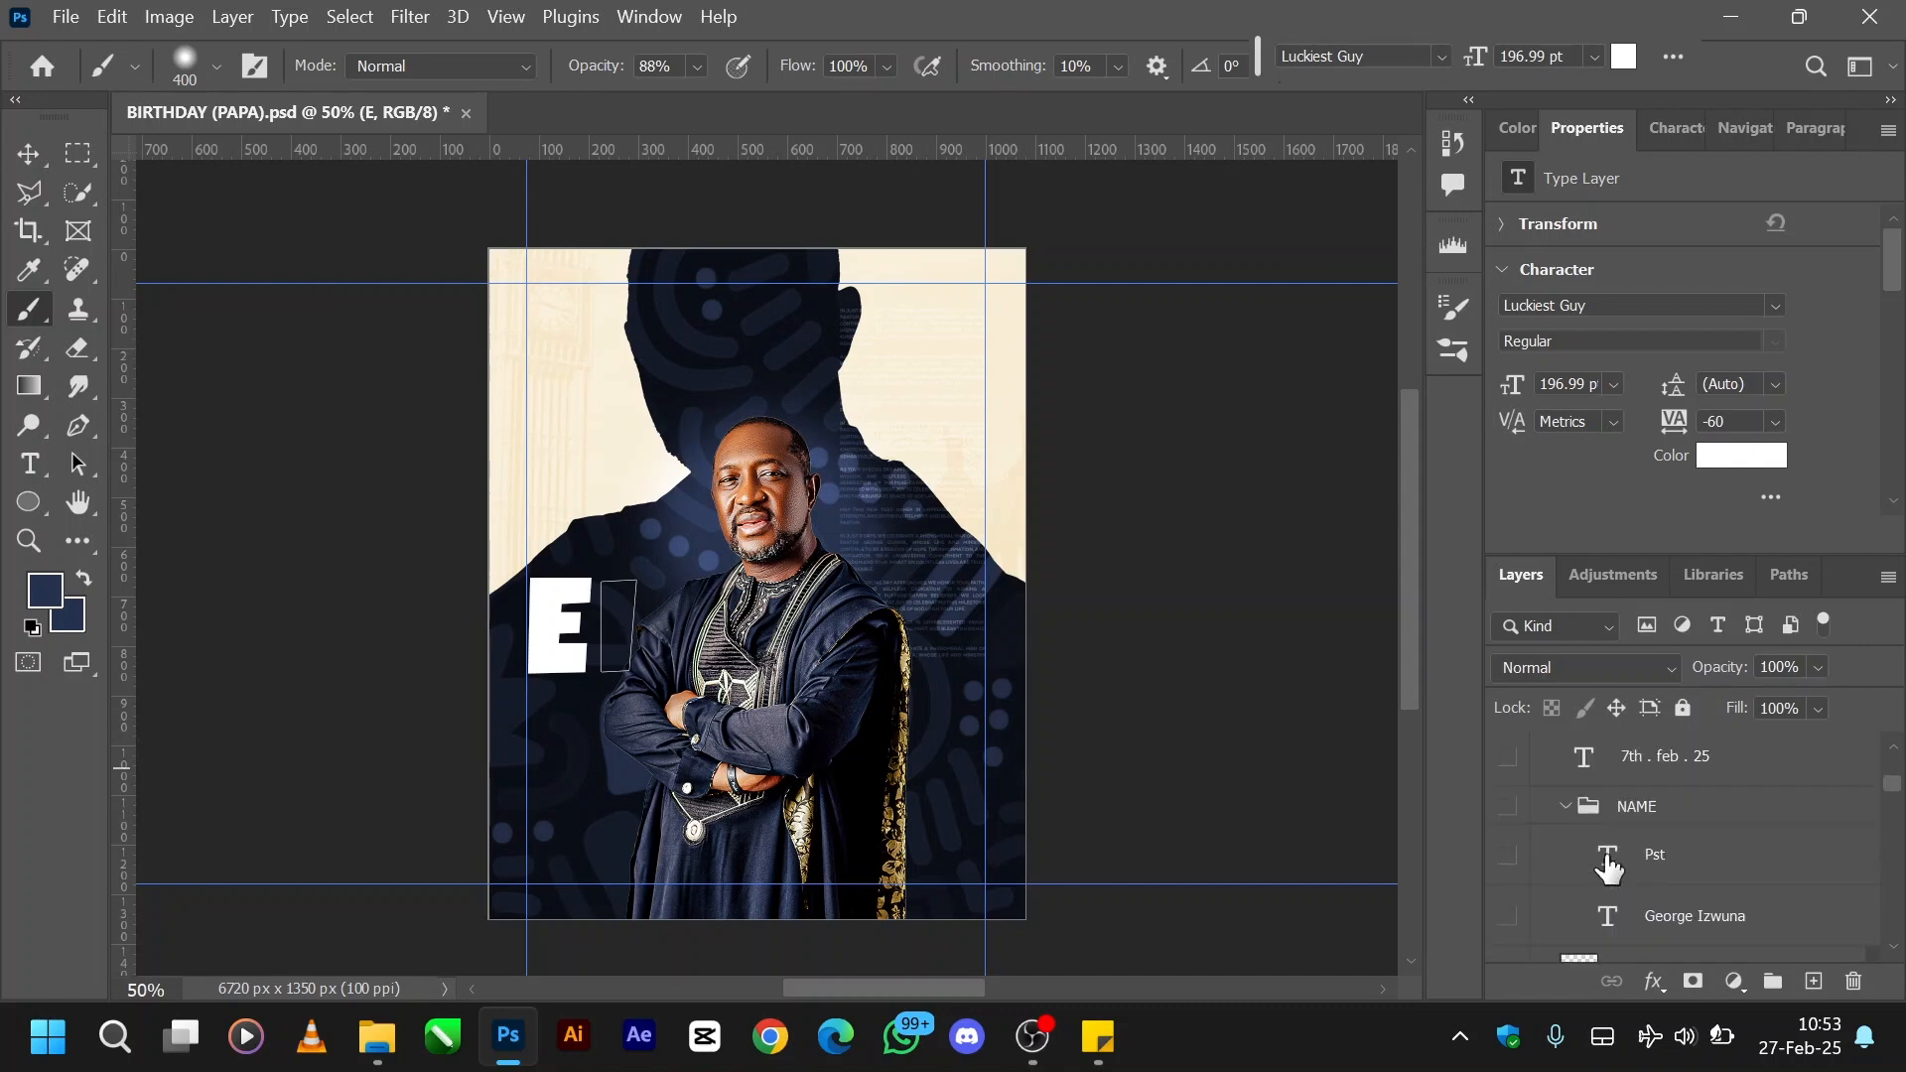
{"action": "scroll", "coordinate": [1609, 869], "scroll_direction": "down", "scroll_amount": 5}
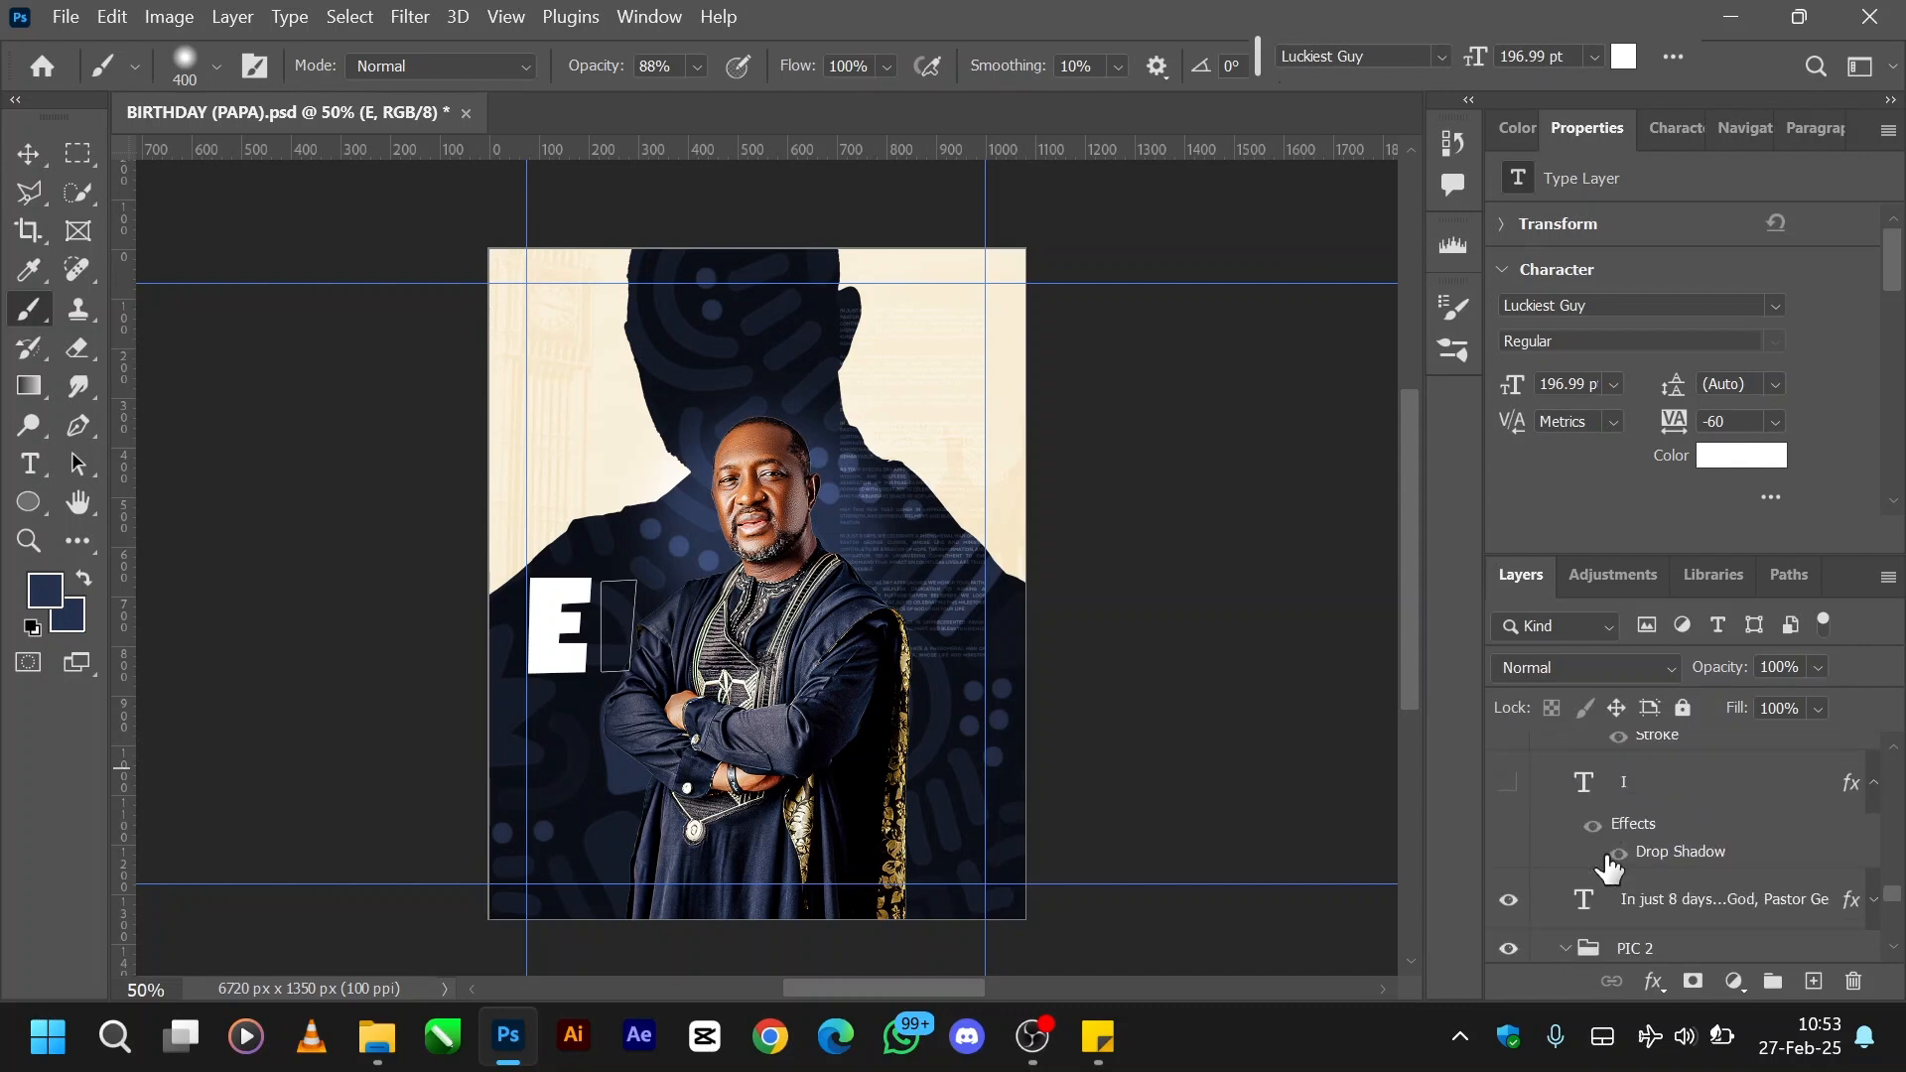
{"action": "left_click", "coordinate": [1509, 784]}
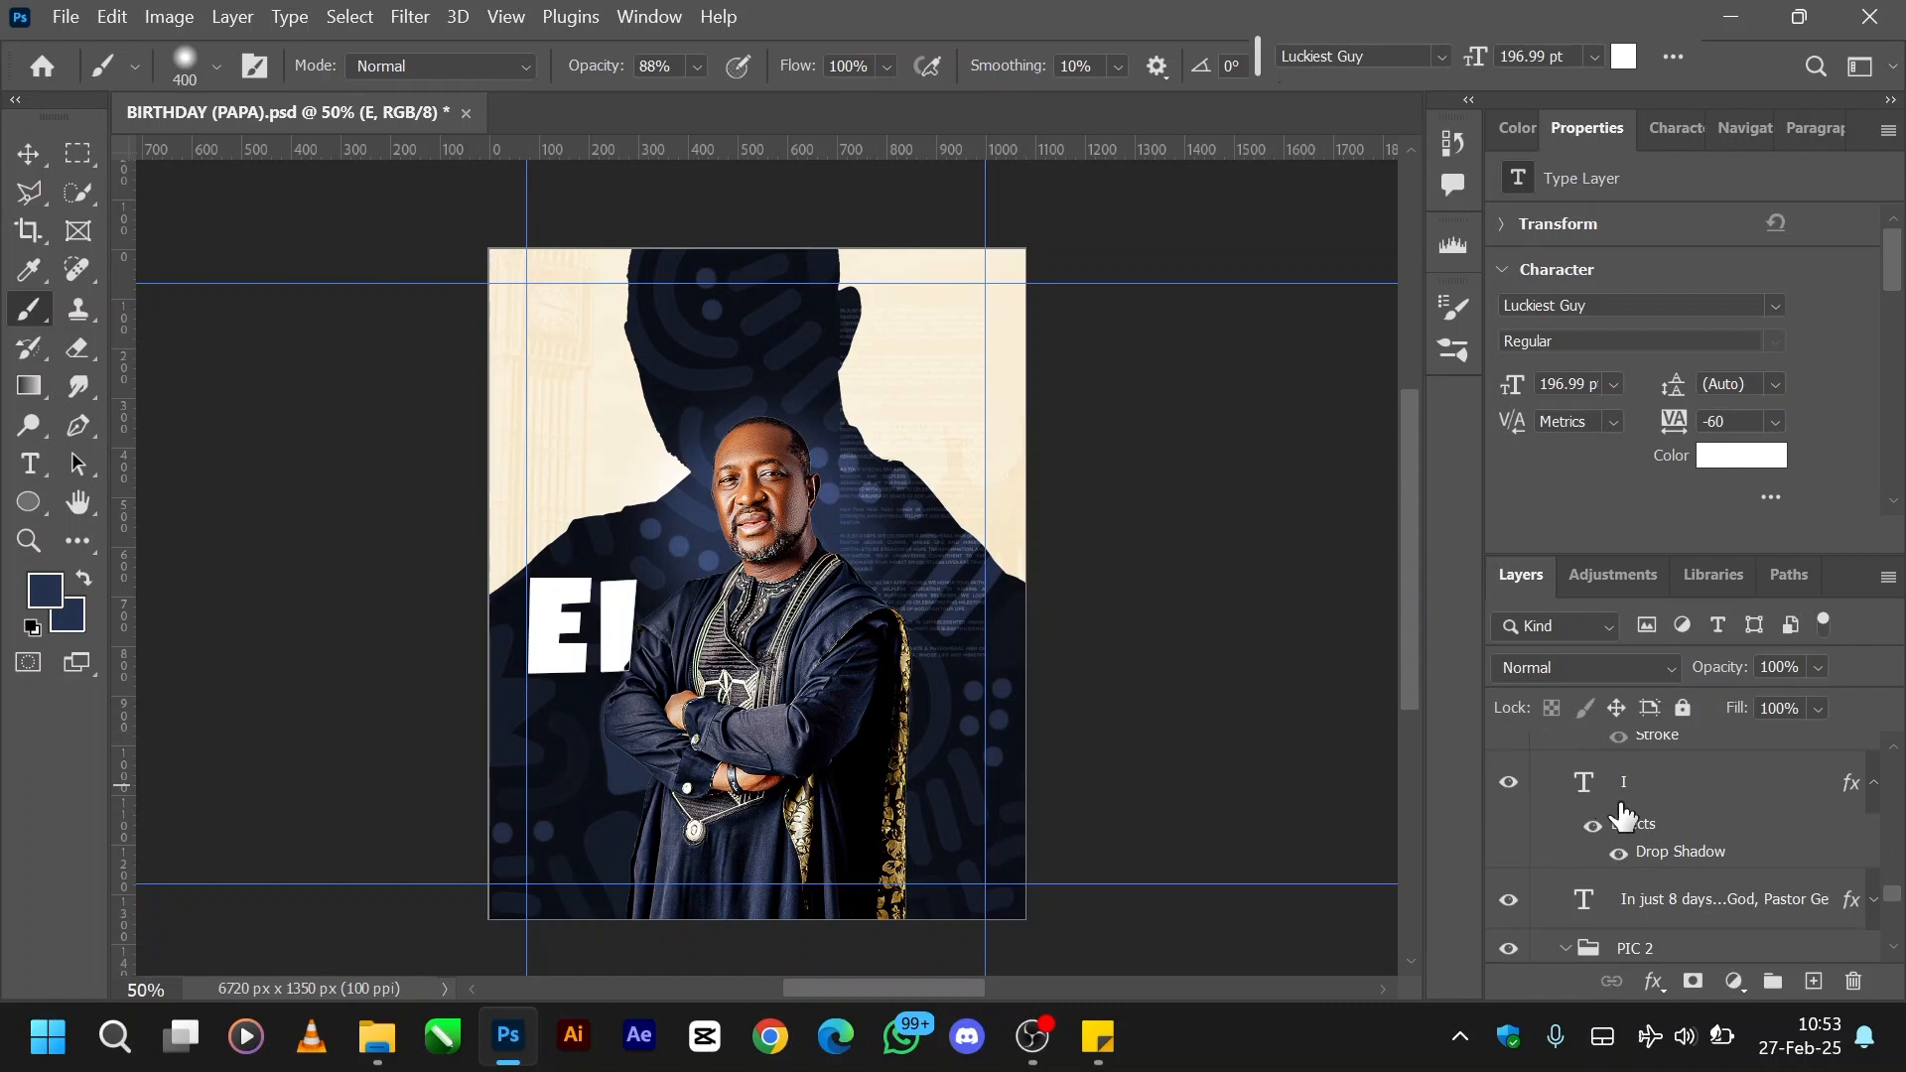
- Switch to the Move tool and select the portrait, Layer 14 copy, on the canvas
{"action": "scroll", "coordinate": [1632, 816], "scroll_direction": "up", "scroll_amount": 1}
{"action": "scroll", "coordinate": [1628, 816], "scroll_direction": "up", "scroll_amount": 3}
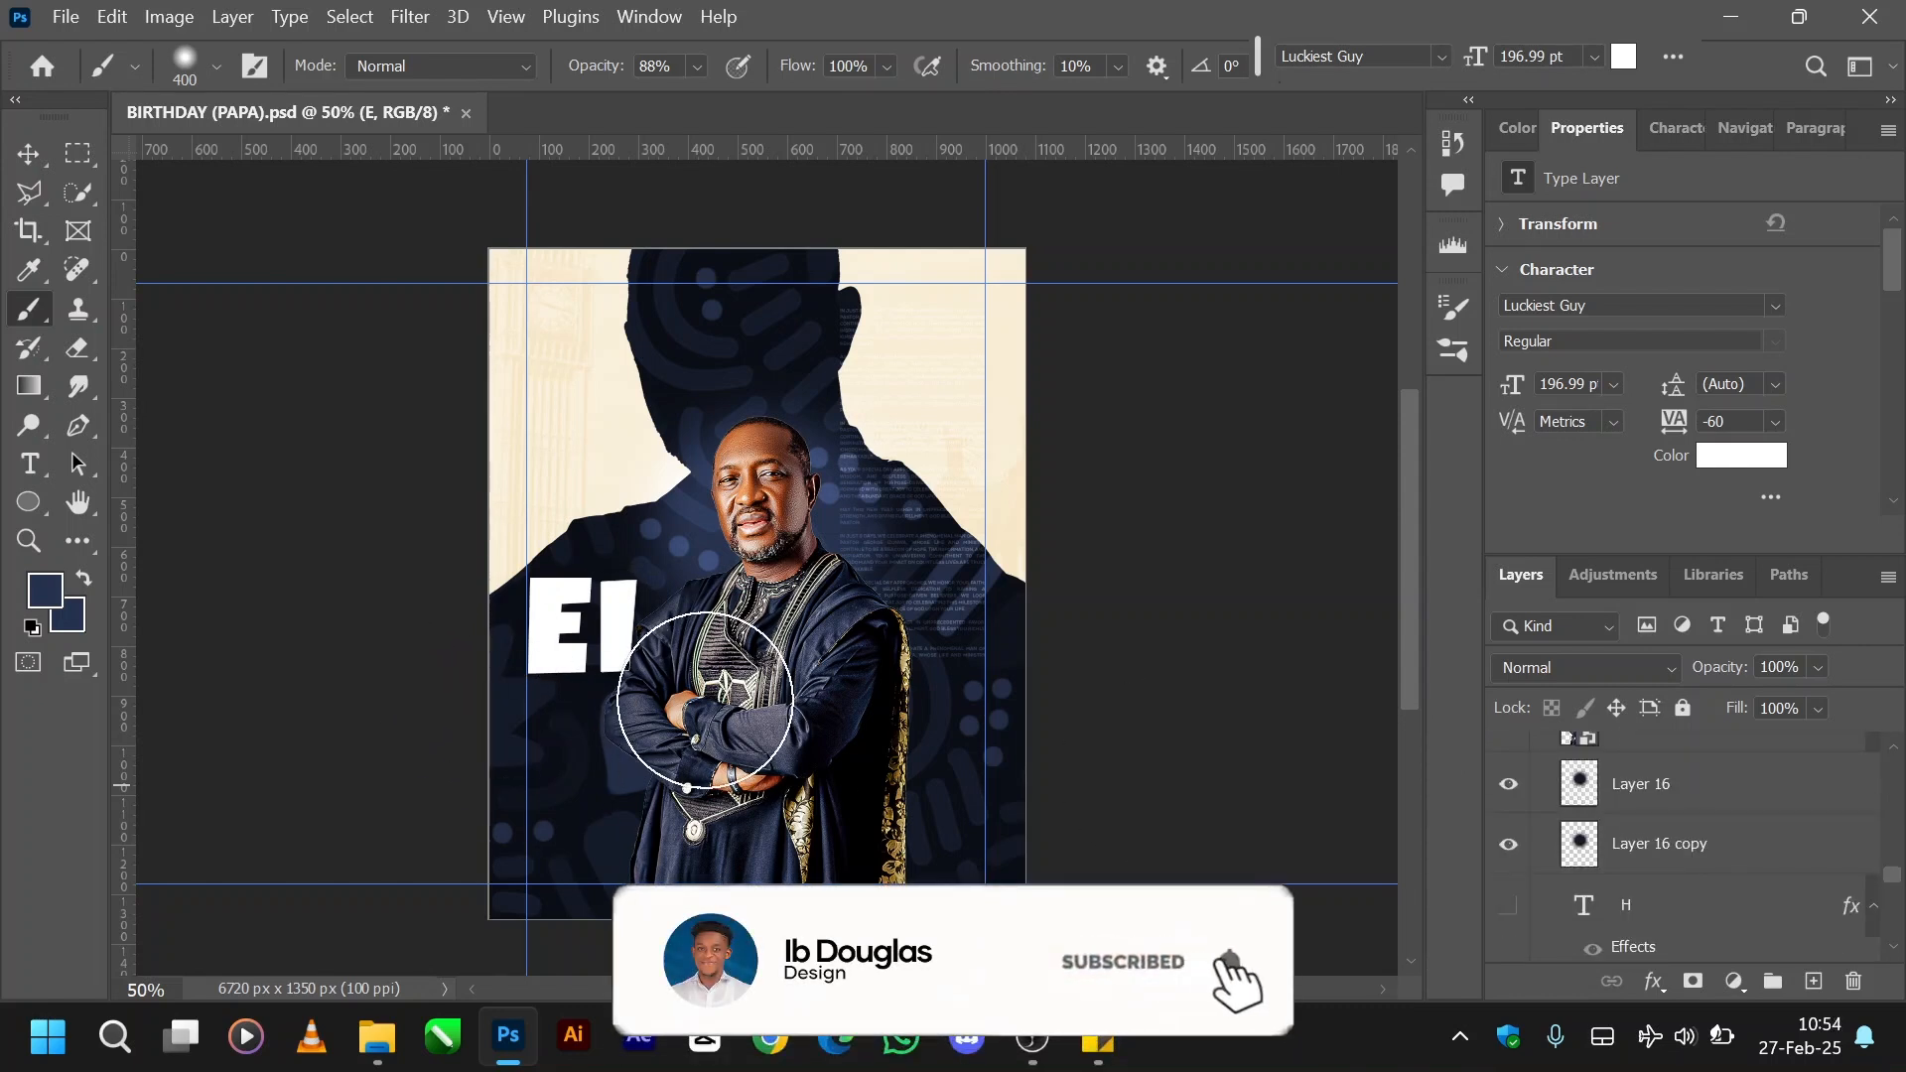
{"action": "key", "text": "v"}
{"action": "key", "text": "alt+v"}
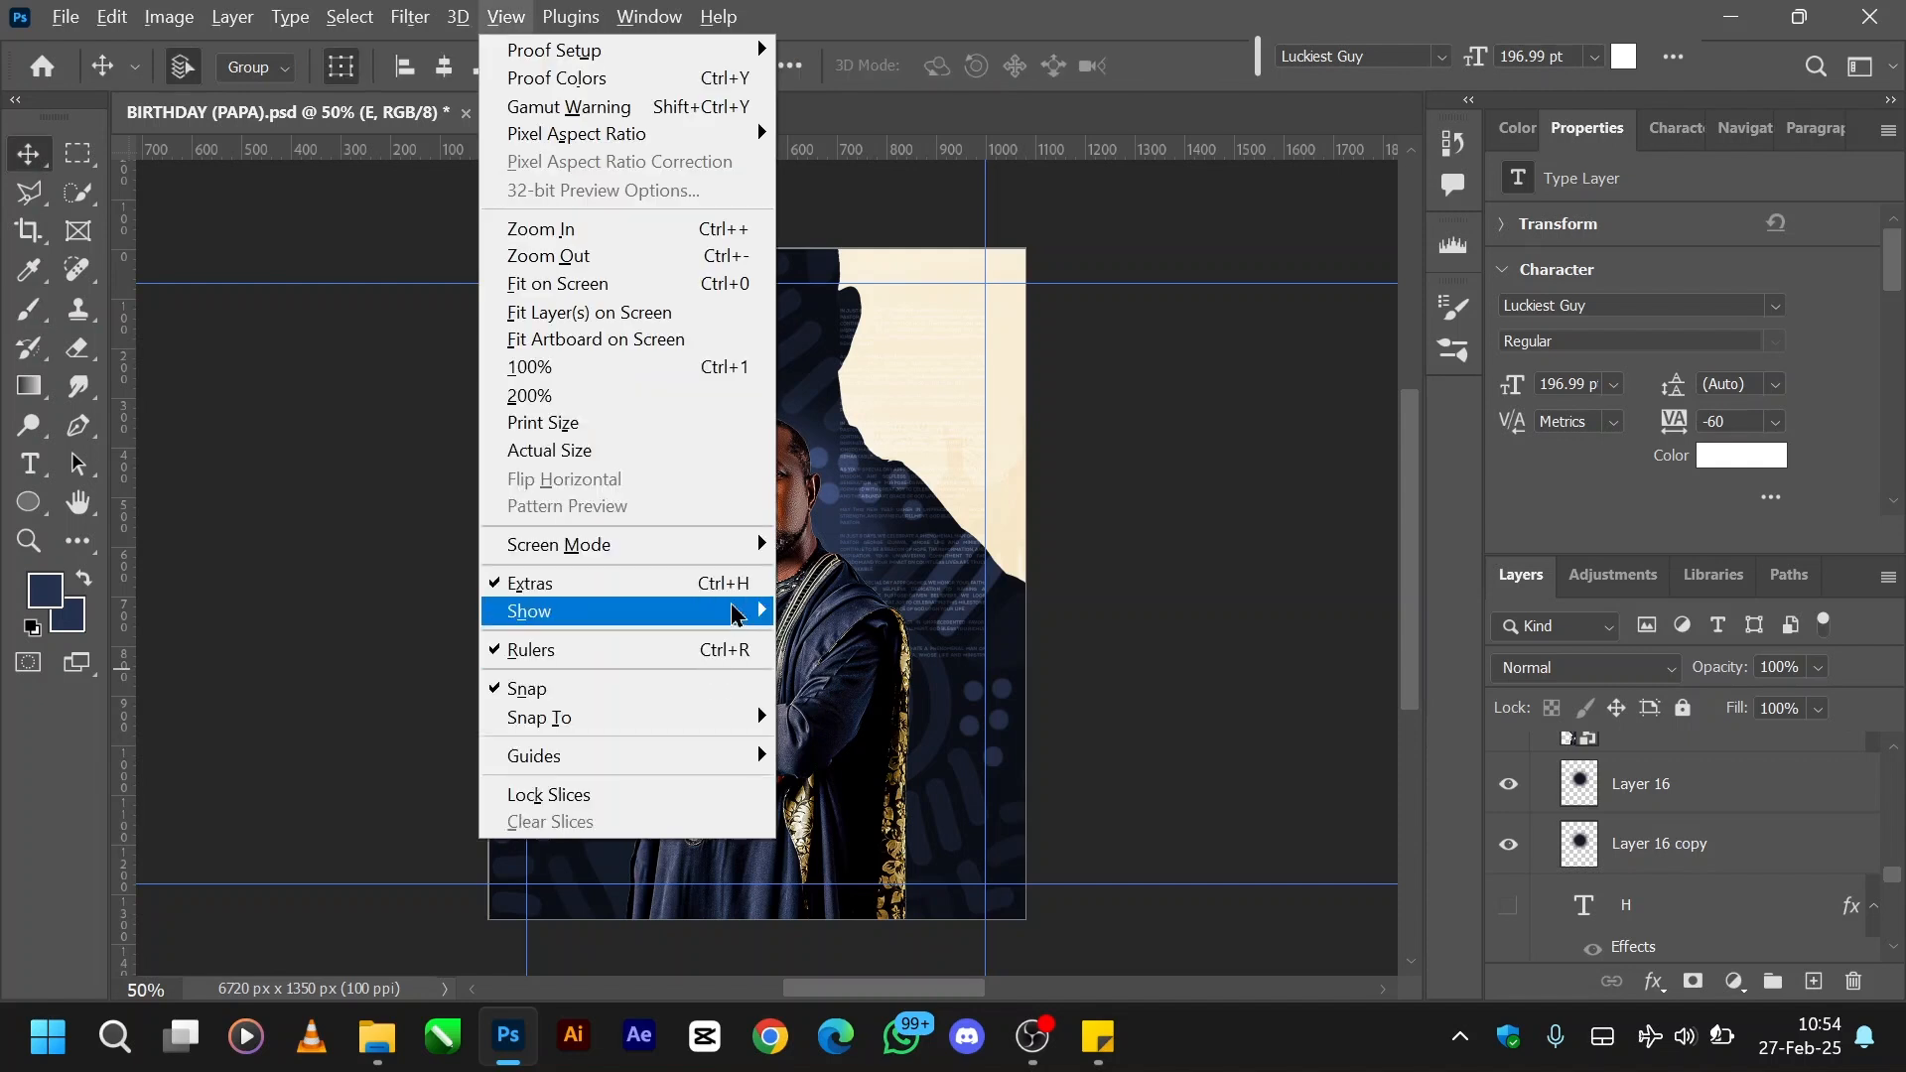
{"action": "key", "text": "Escape"}
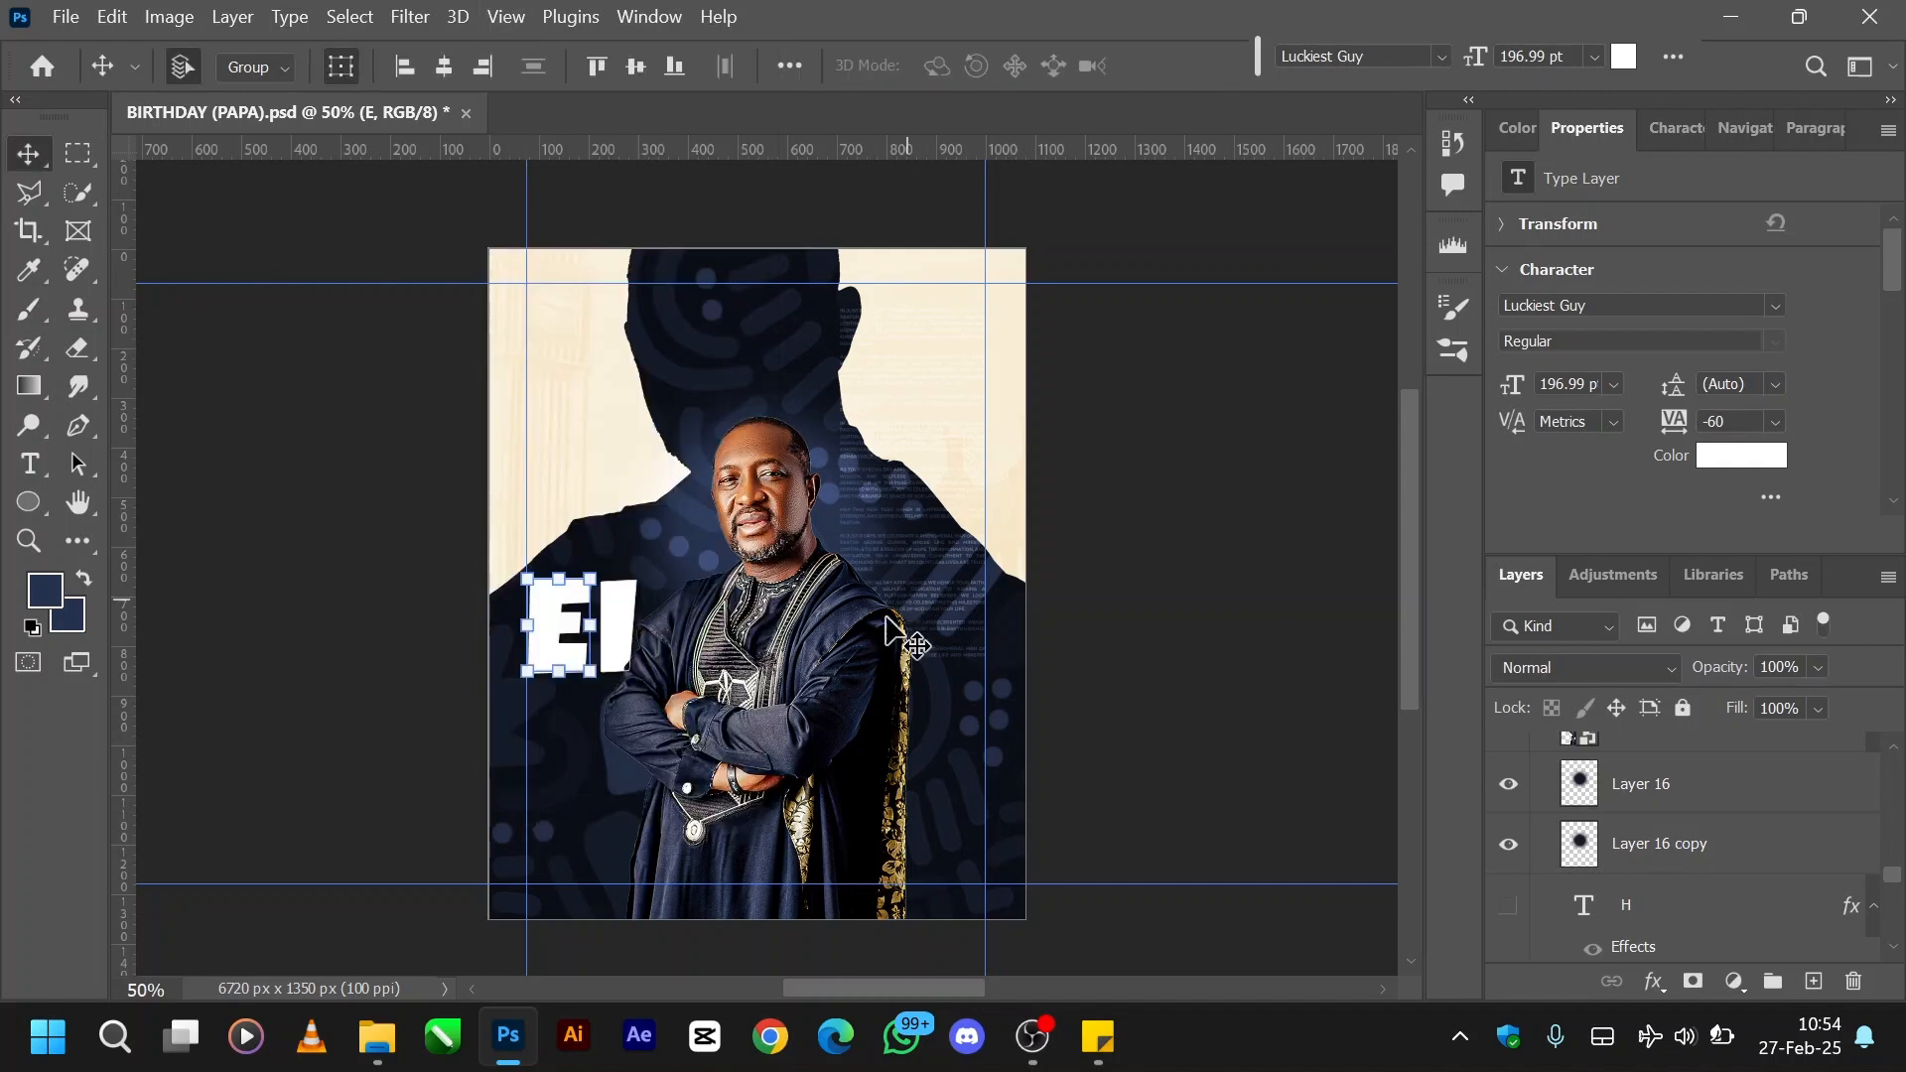
{"action": "left_click", "coordinate": [756, 662]}
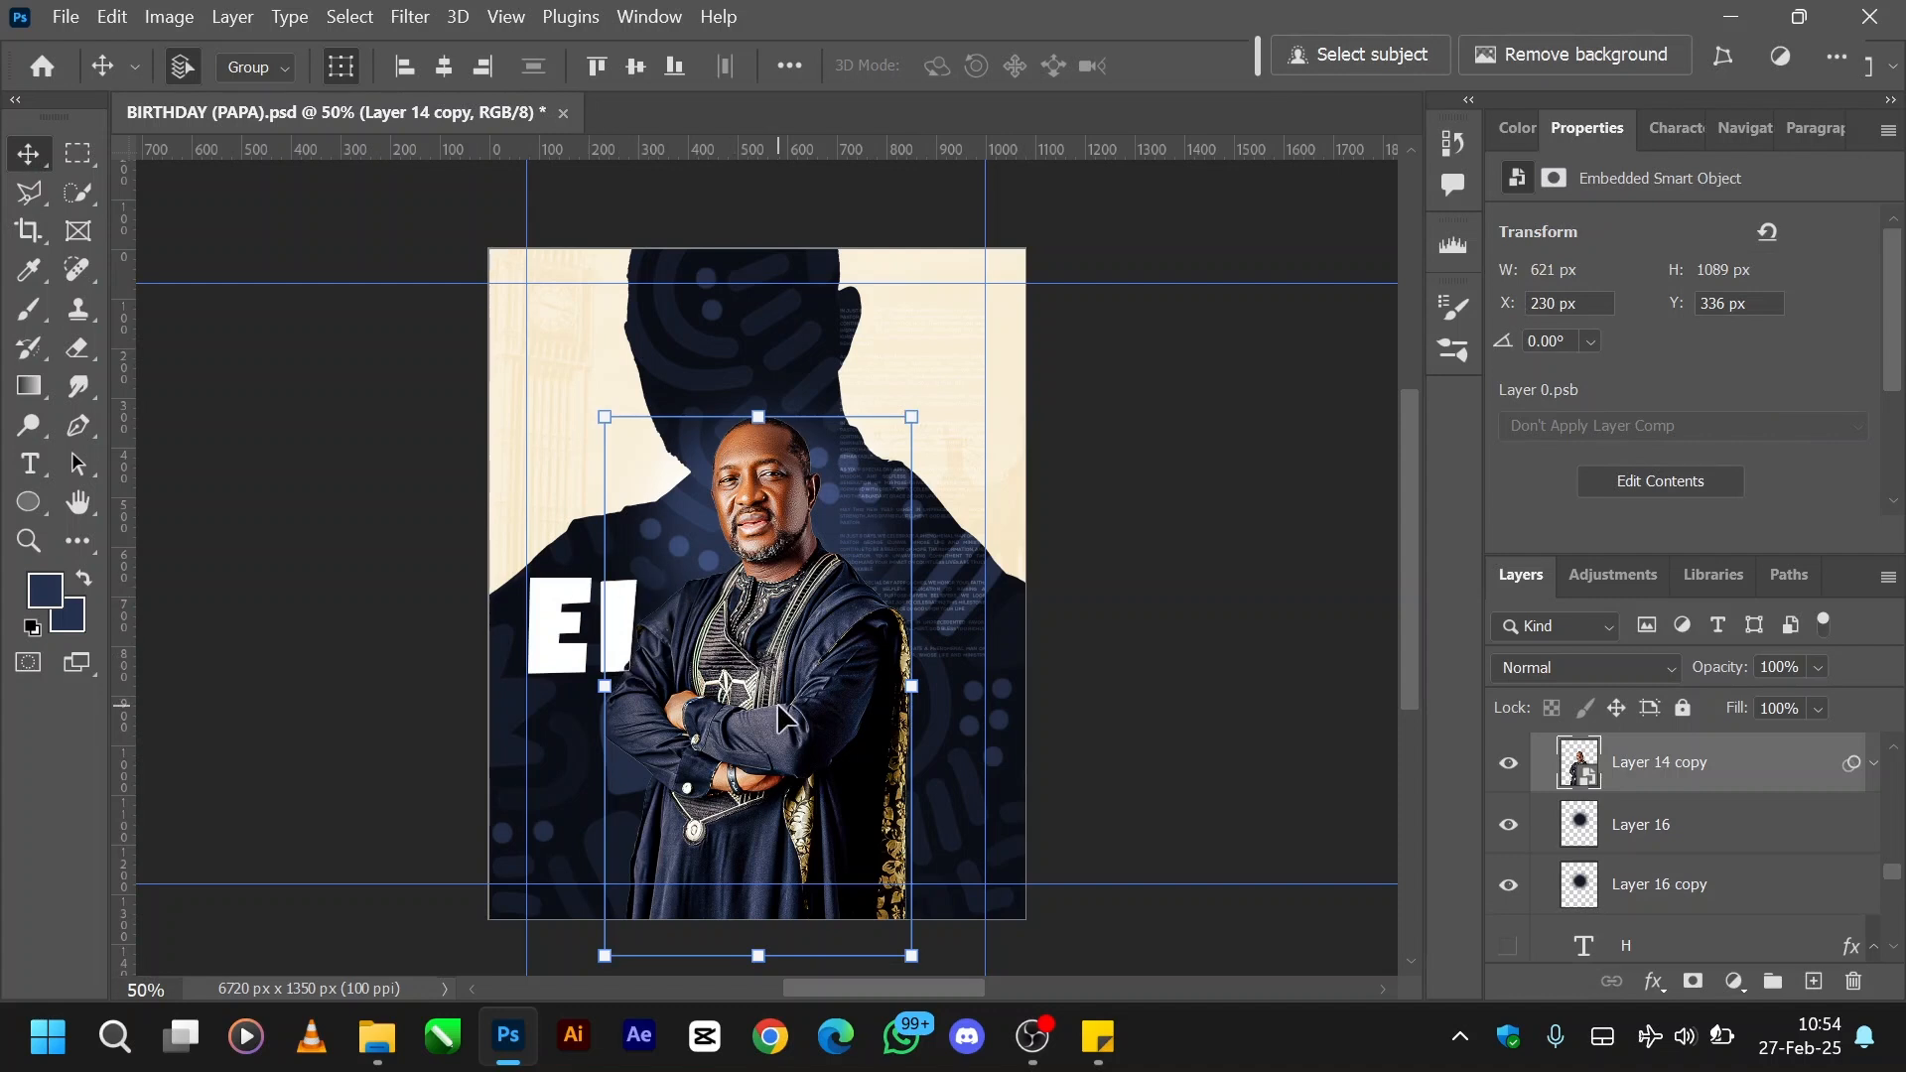
- Toggle the solid I layer and the outlined I copy layer off and on to compare their effect around the portrait
{"action": "scroll", "coordinate": [1642, 789], "scroll_direction": "down", "scroll_amount": 2}
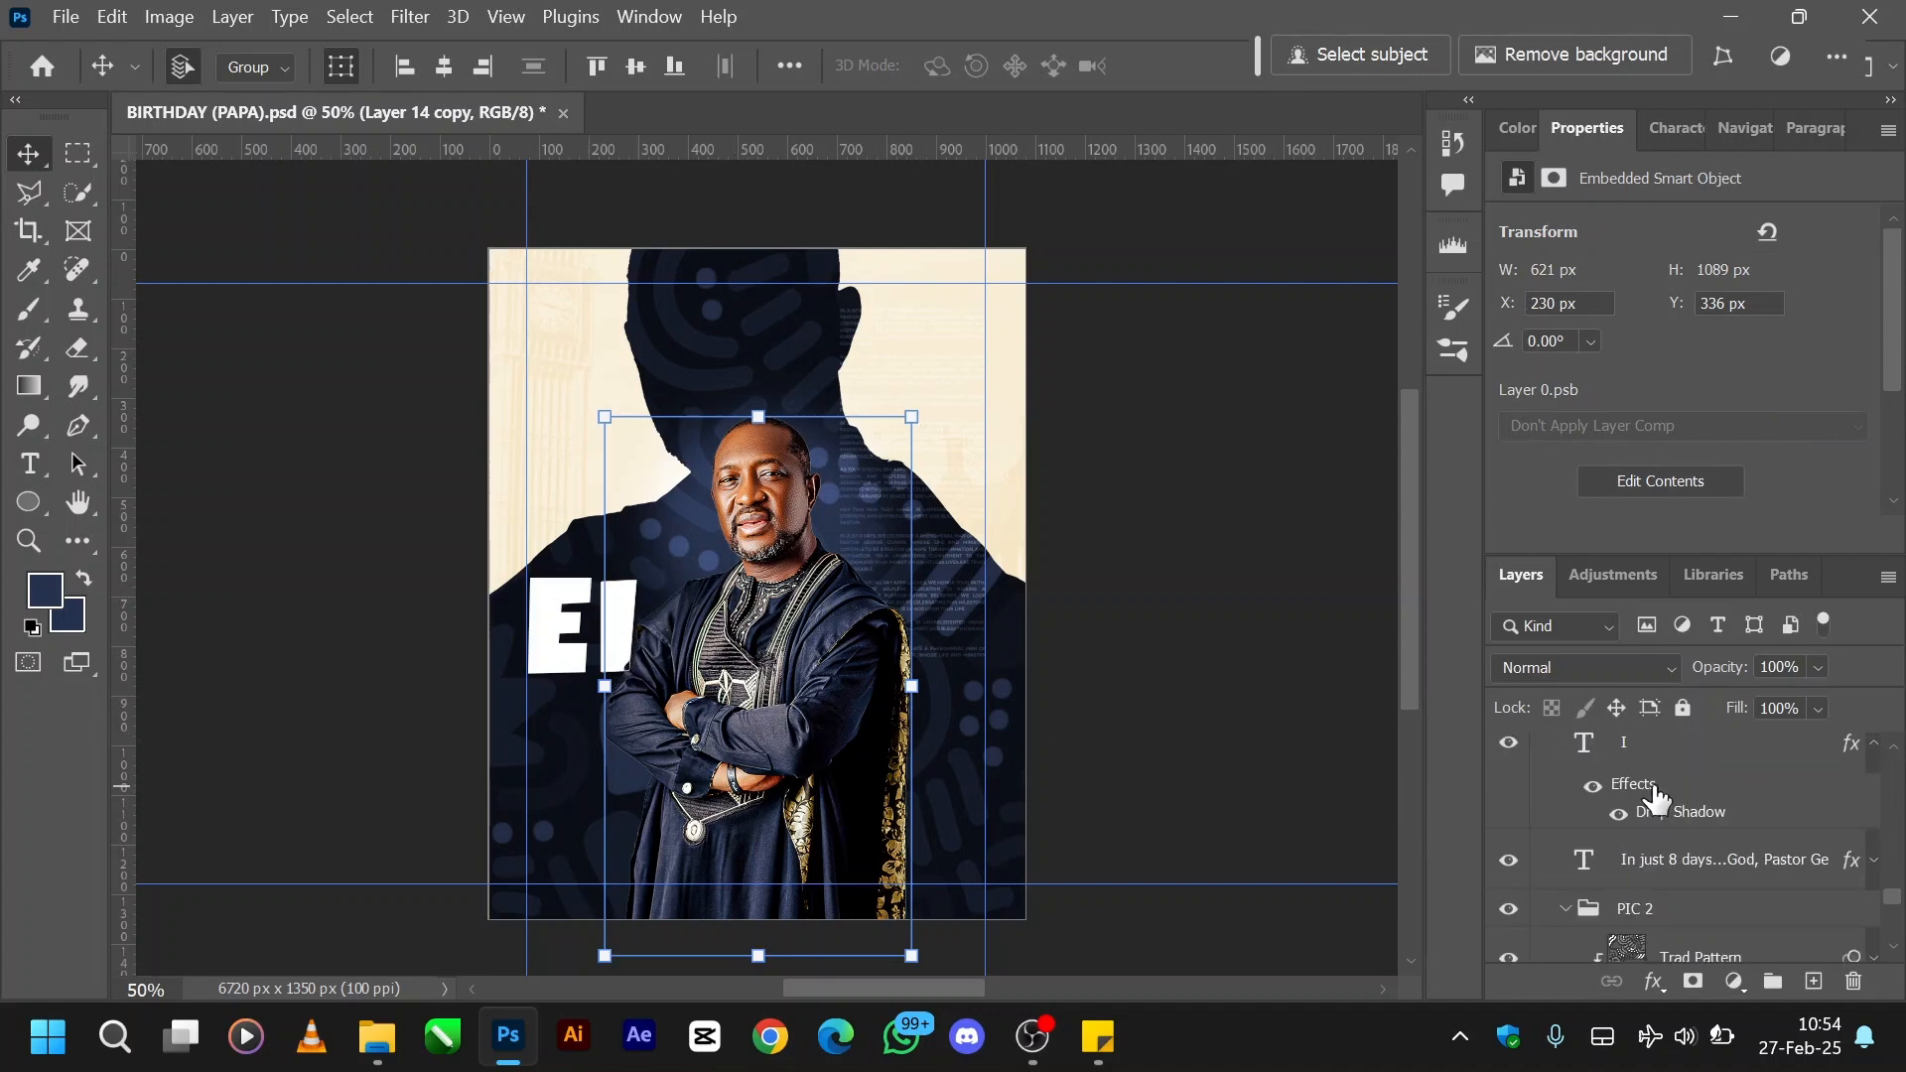
{"action": "scroll", "coordinate": [1588, 839], "scroll_direction": "up", "scroll_amount": 1}
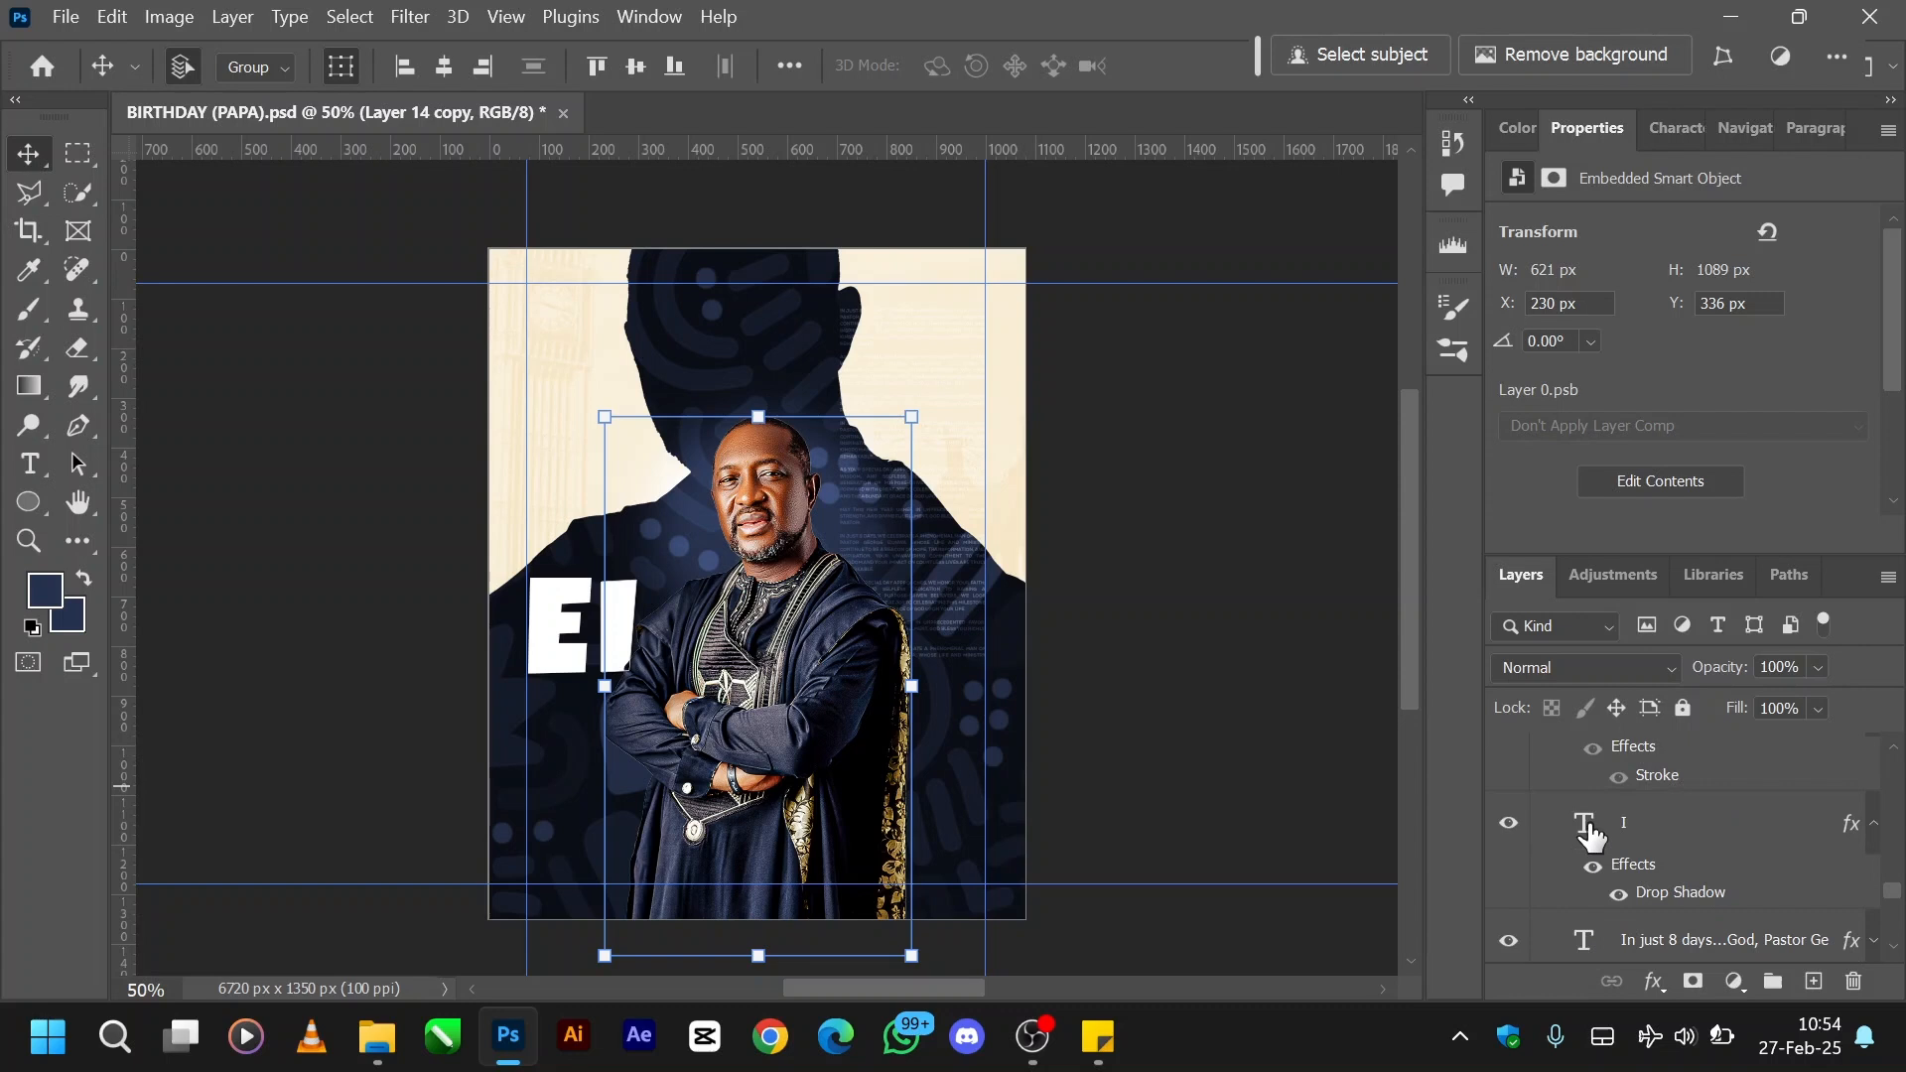
{"action": "left_click", "coordinate": [1509, 824]}
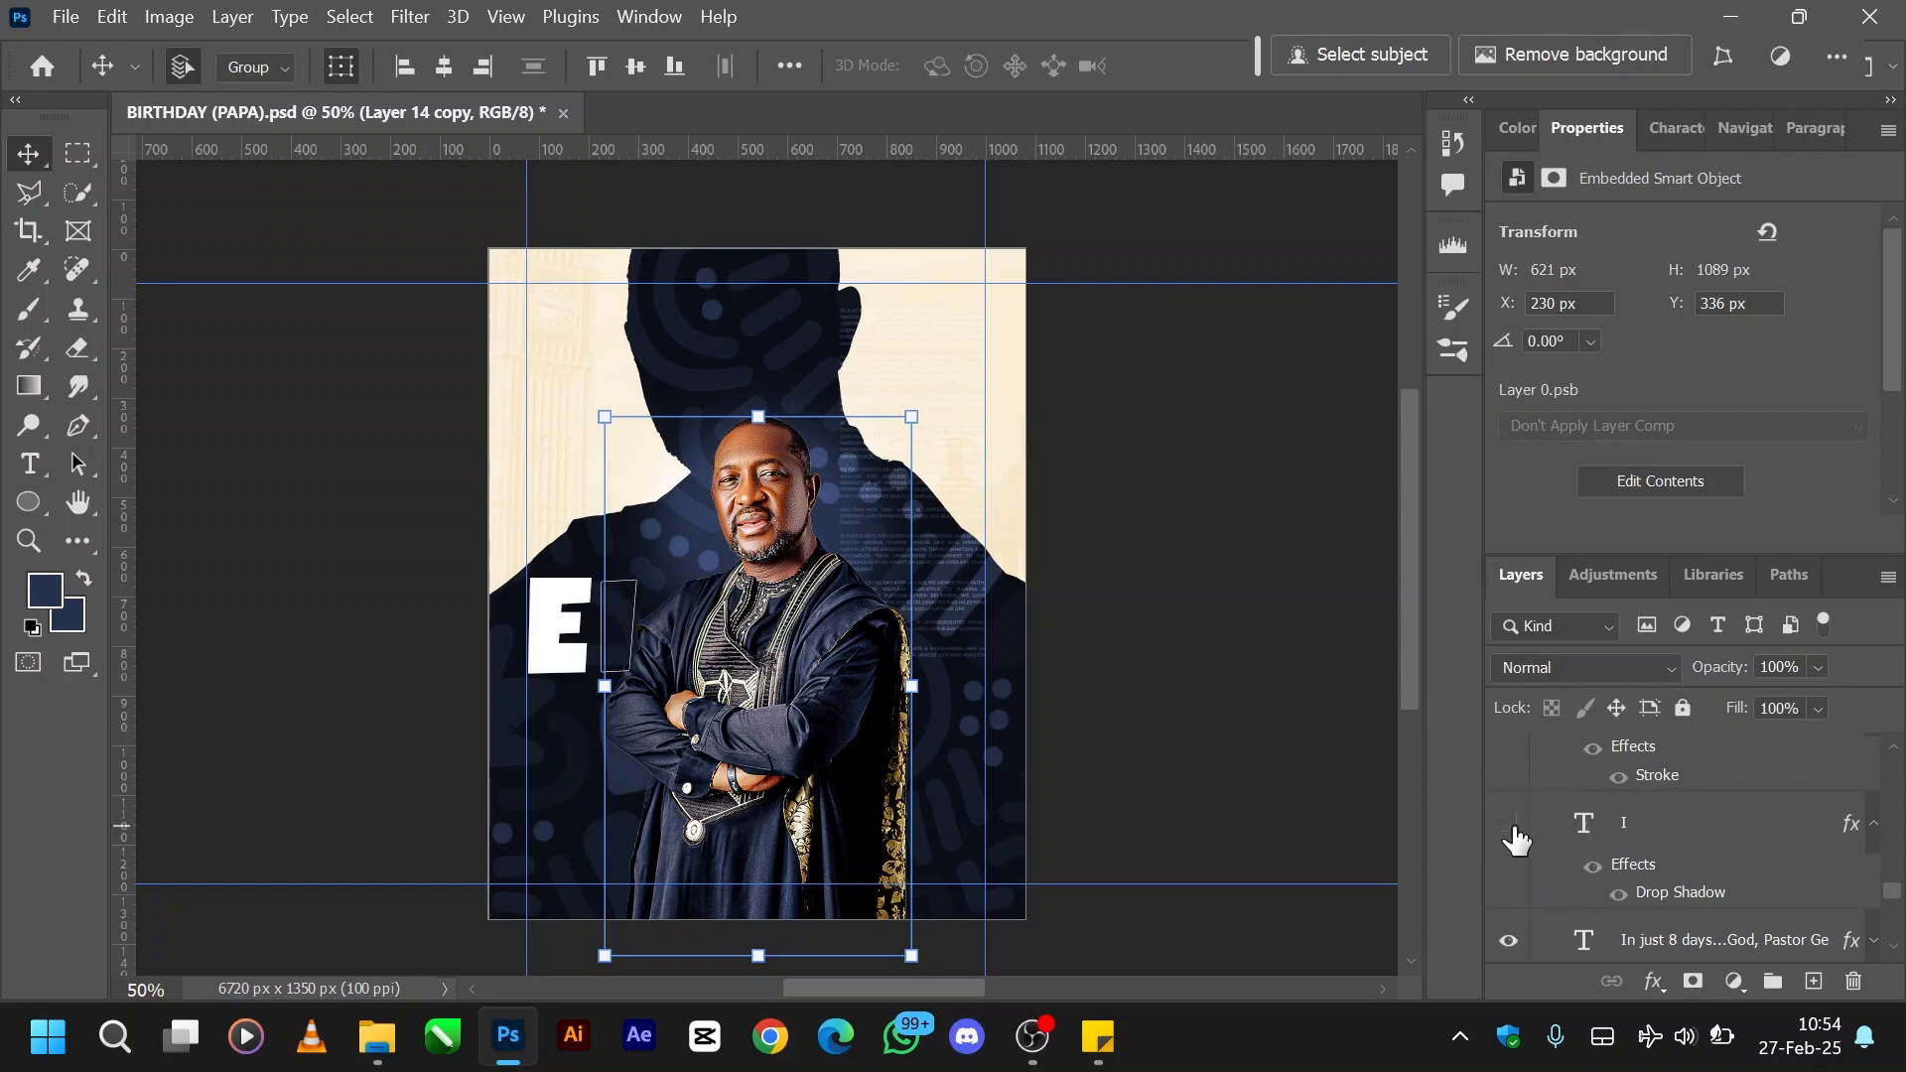
{"action": "left_click", "coordinate": [1511, 828]}
{"action": "scroll", "coordinate": [1676, 846], "scroll_direction": "up", "scroll_amount": 5}
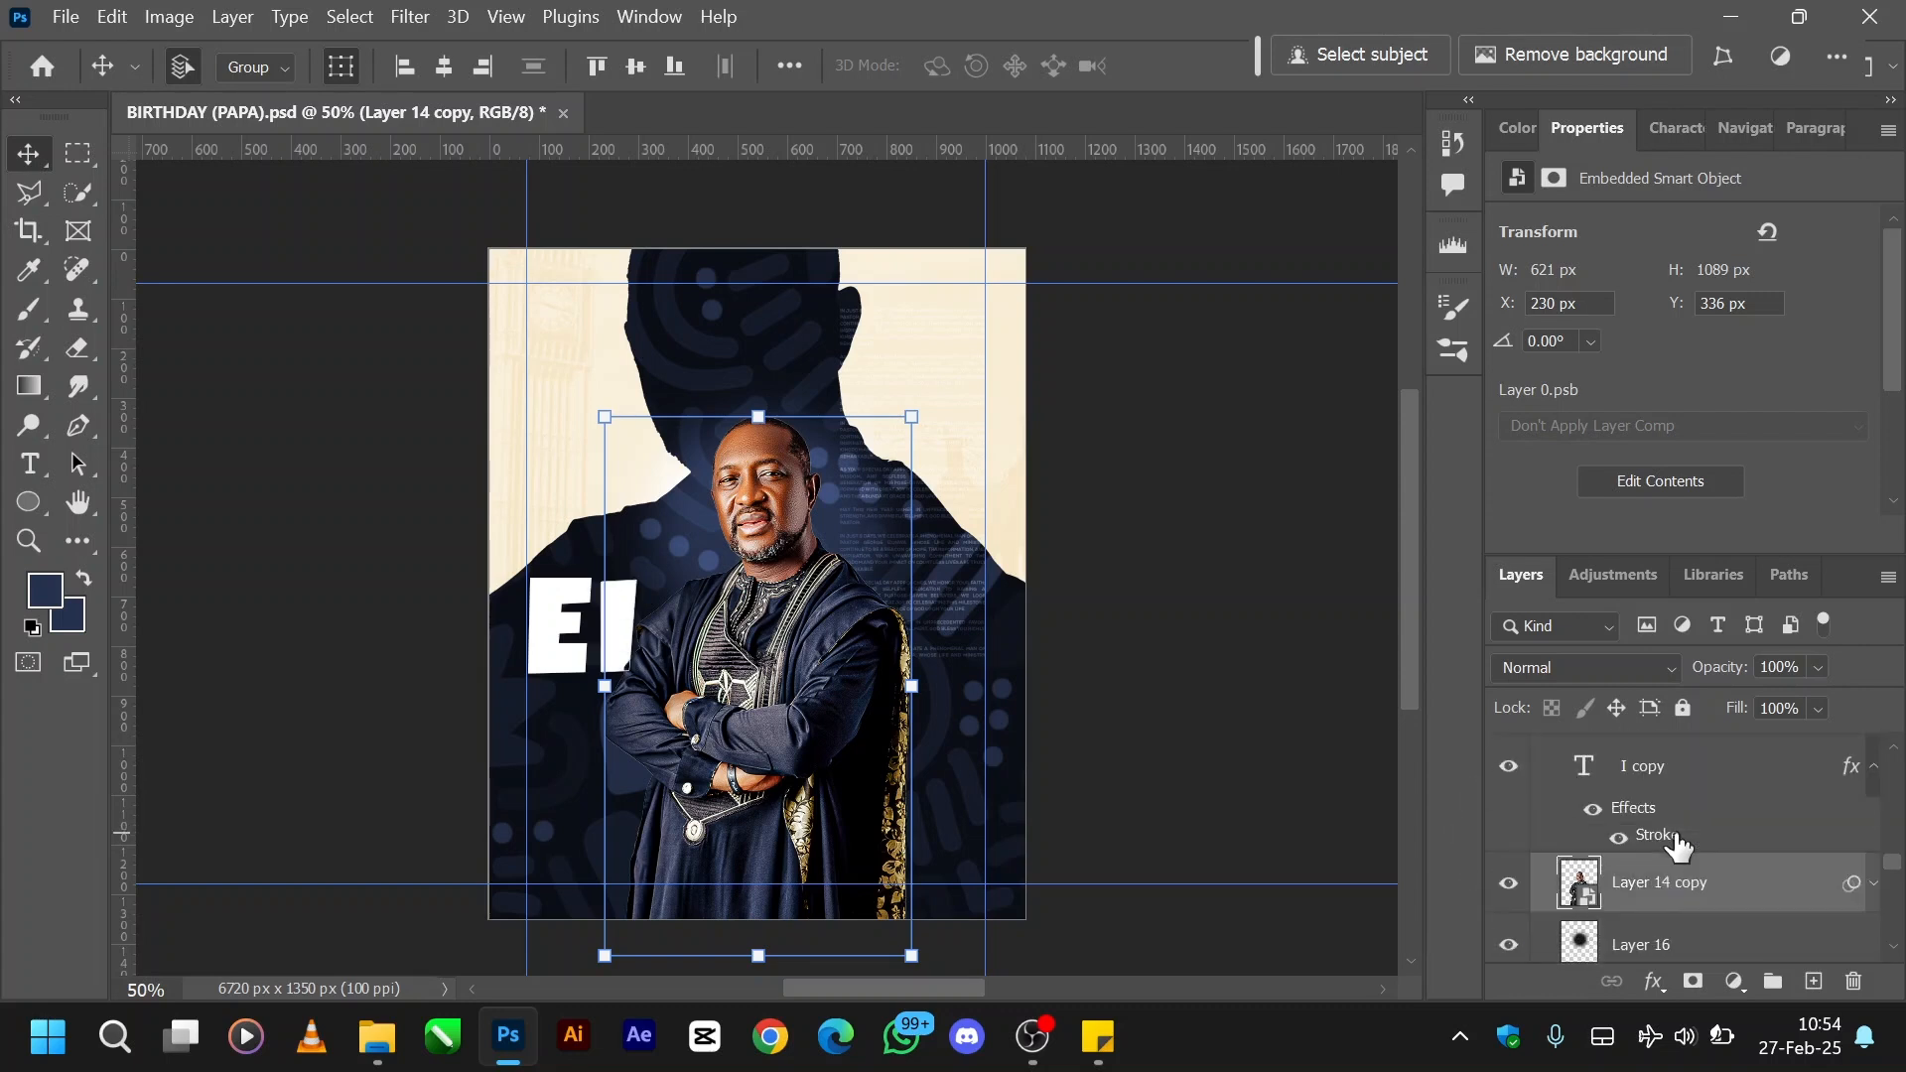
{"action": "scroll", "coordinate": [1677, 844], "scroll_direction": "up", "scroll_amount": 1}
{"action": "left_click", "coordinate": [1511, 849]}
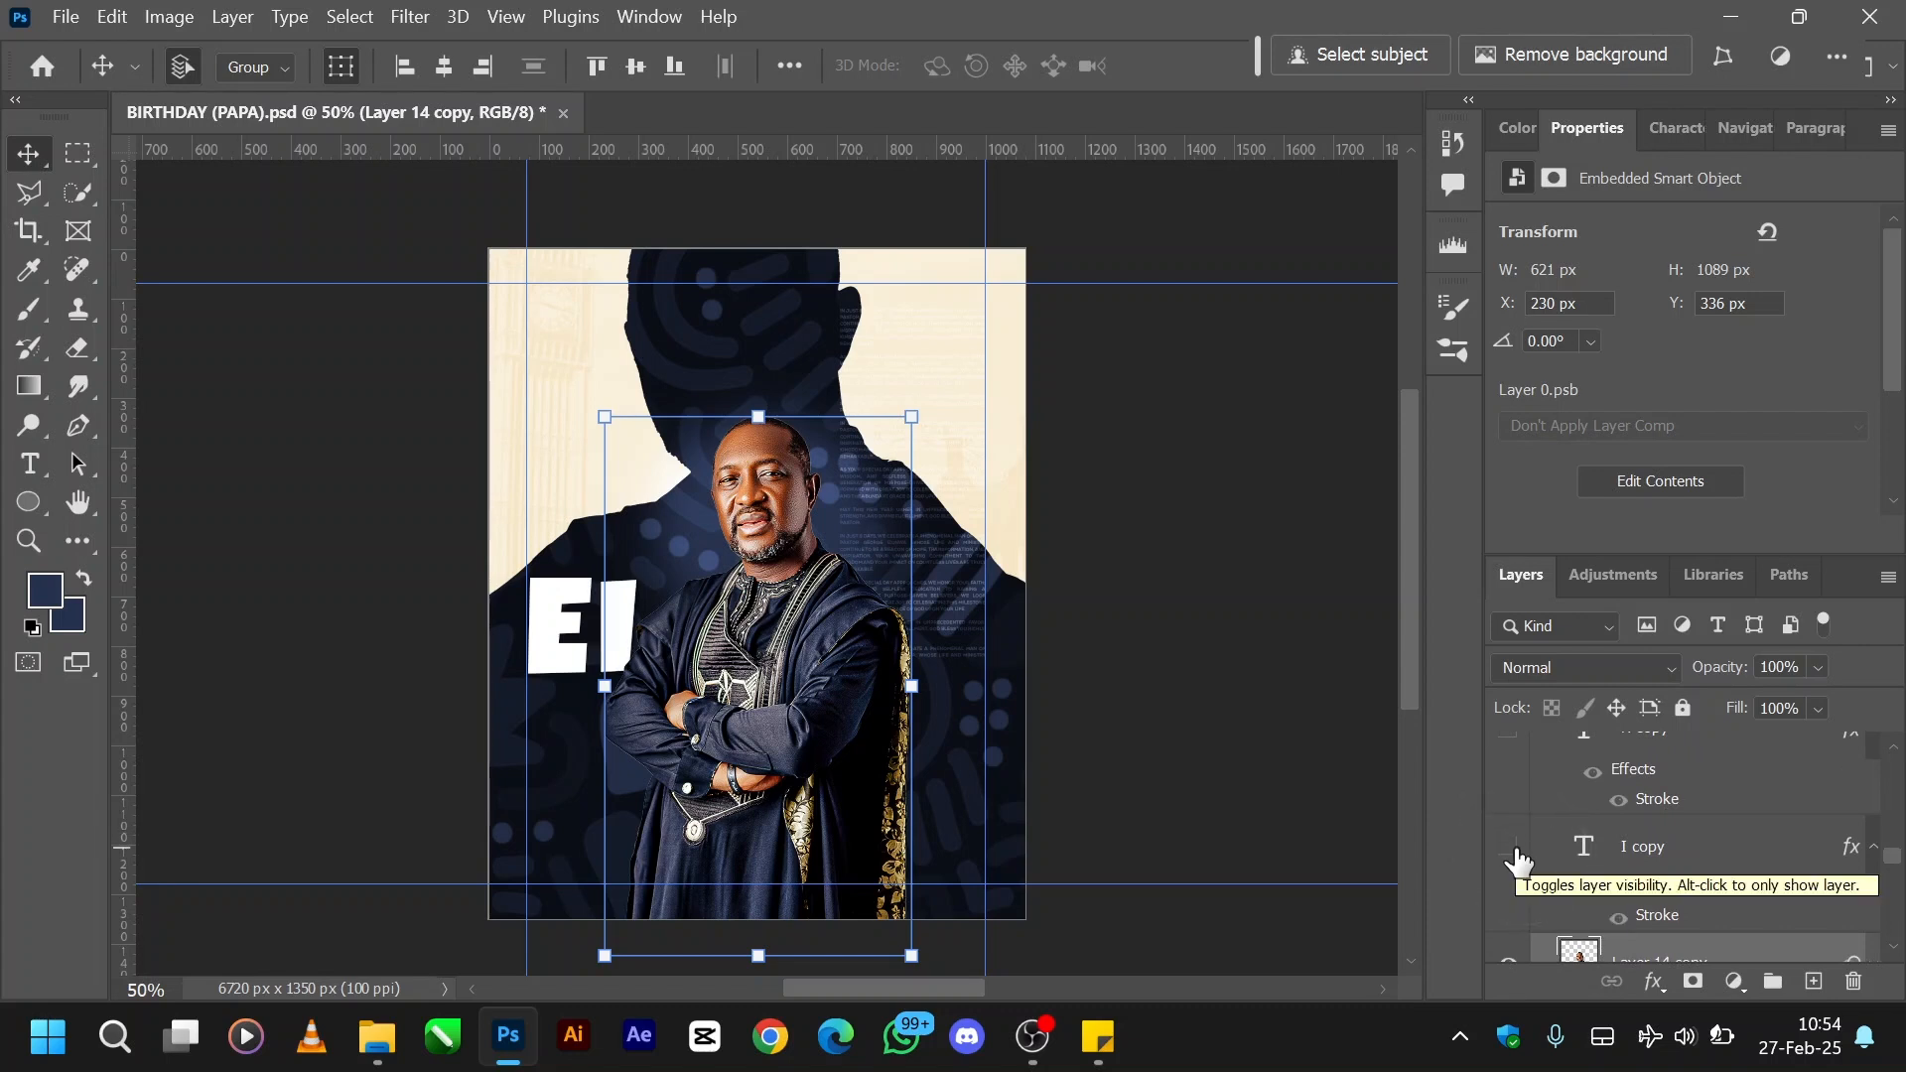
{"action": "left_click", "coordinate": [1510, 849]}
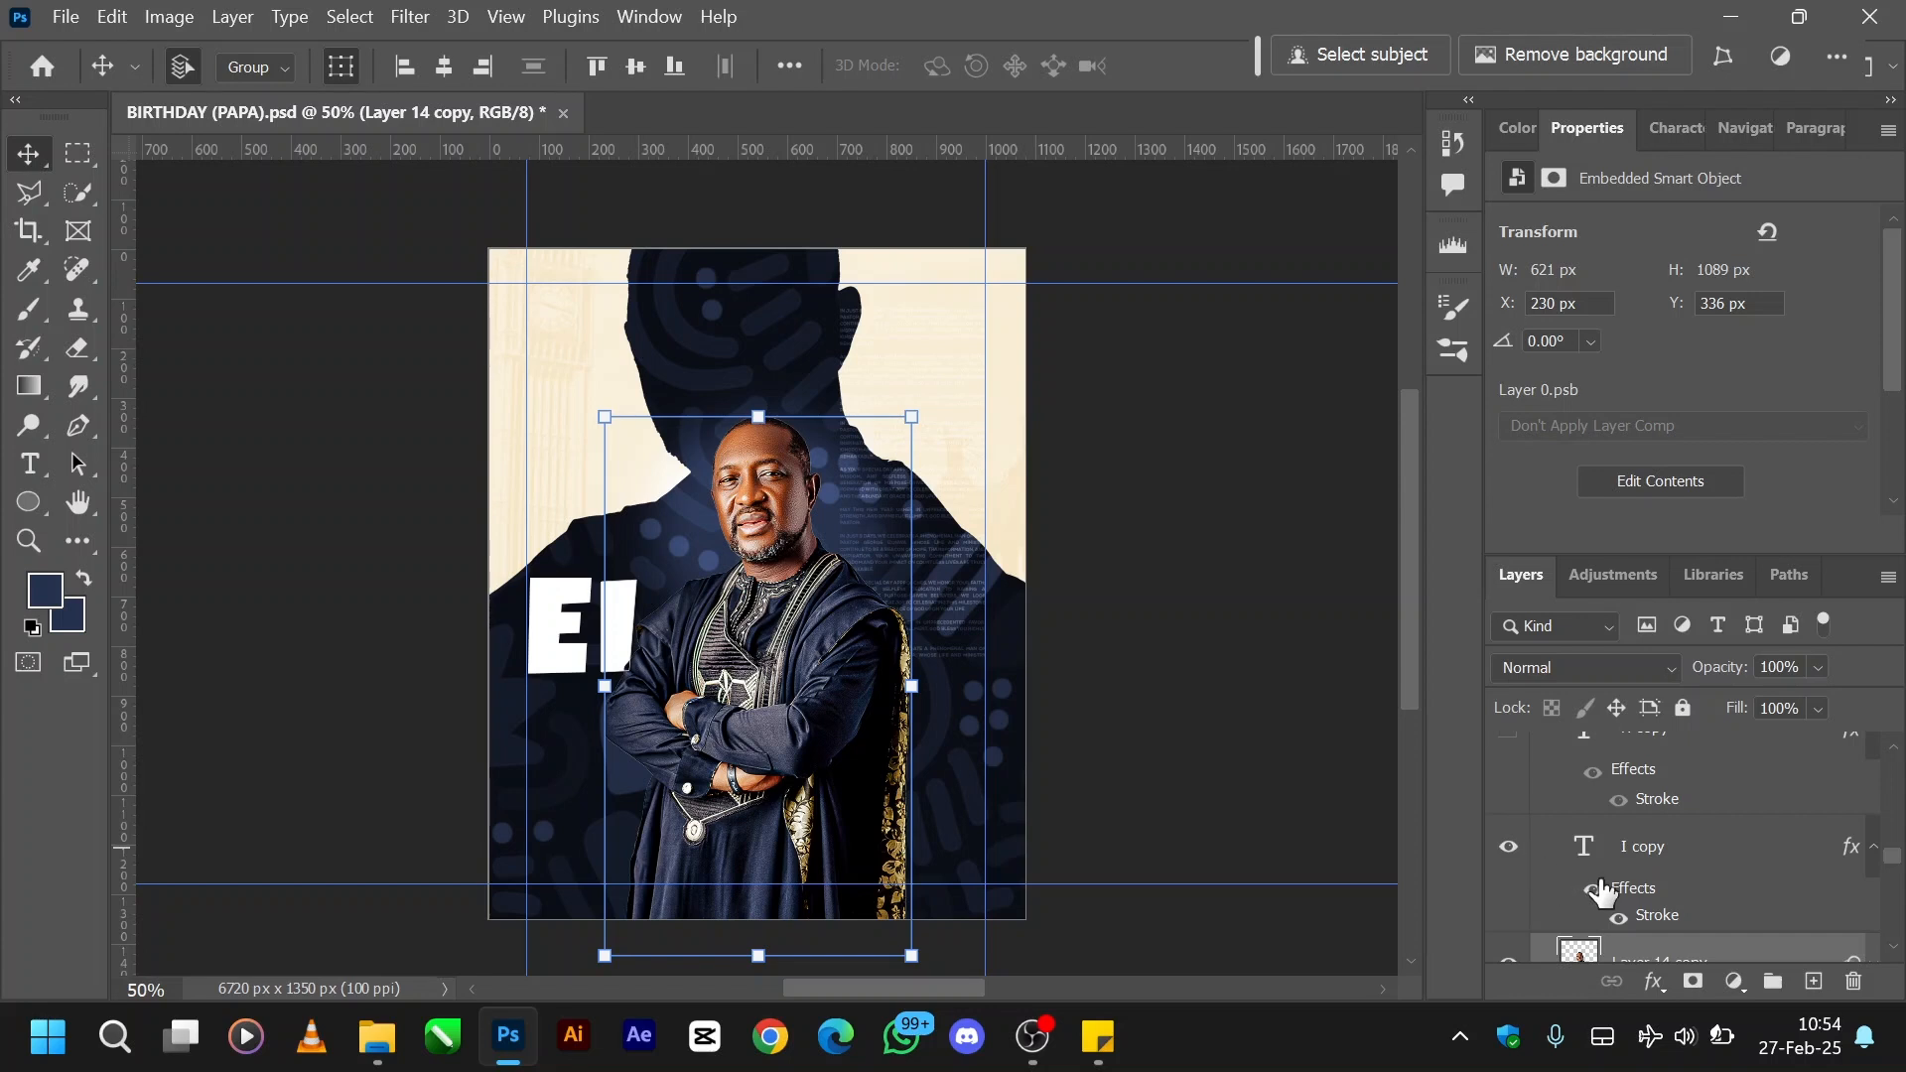
- Examine the layer order around the portrait, from the PIC 2 group and H and I letters up to the DAYS TO GO group
{"action": "scroll", "coordinate": [1598, 883], "scroll_direction": "down", "scroll_amount": 5}
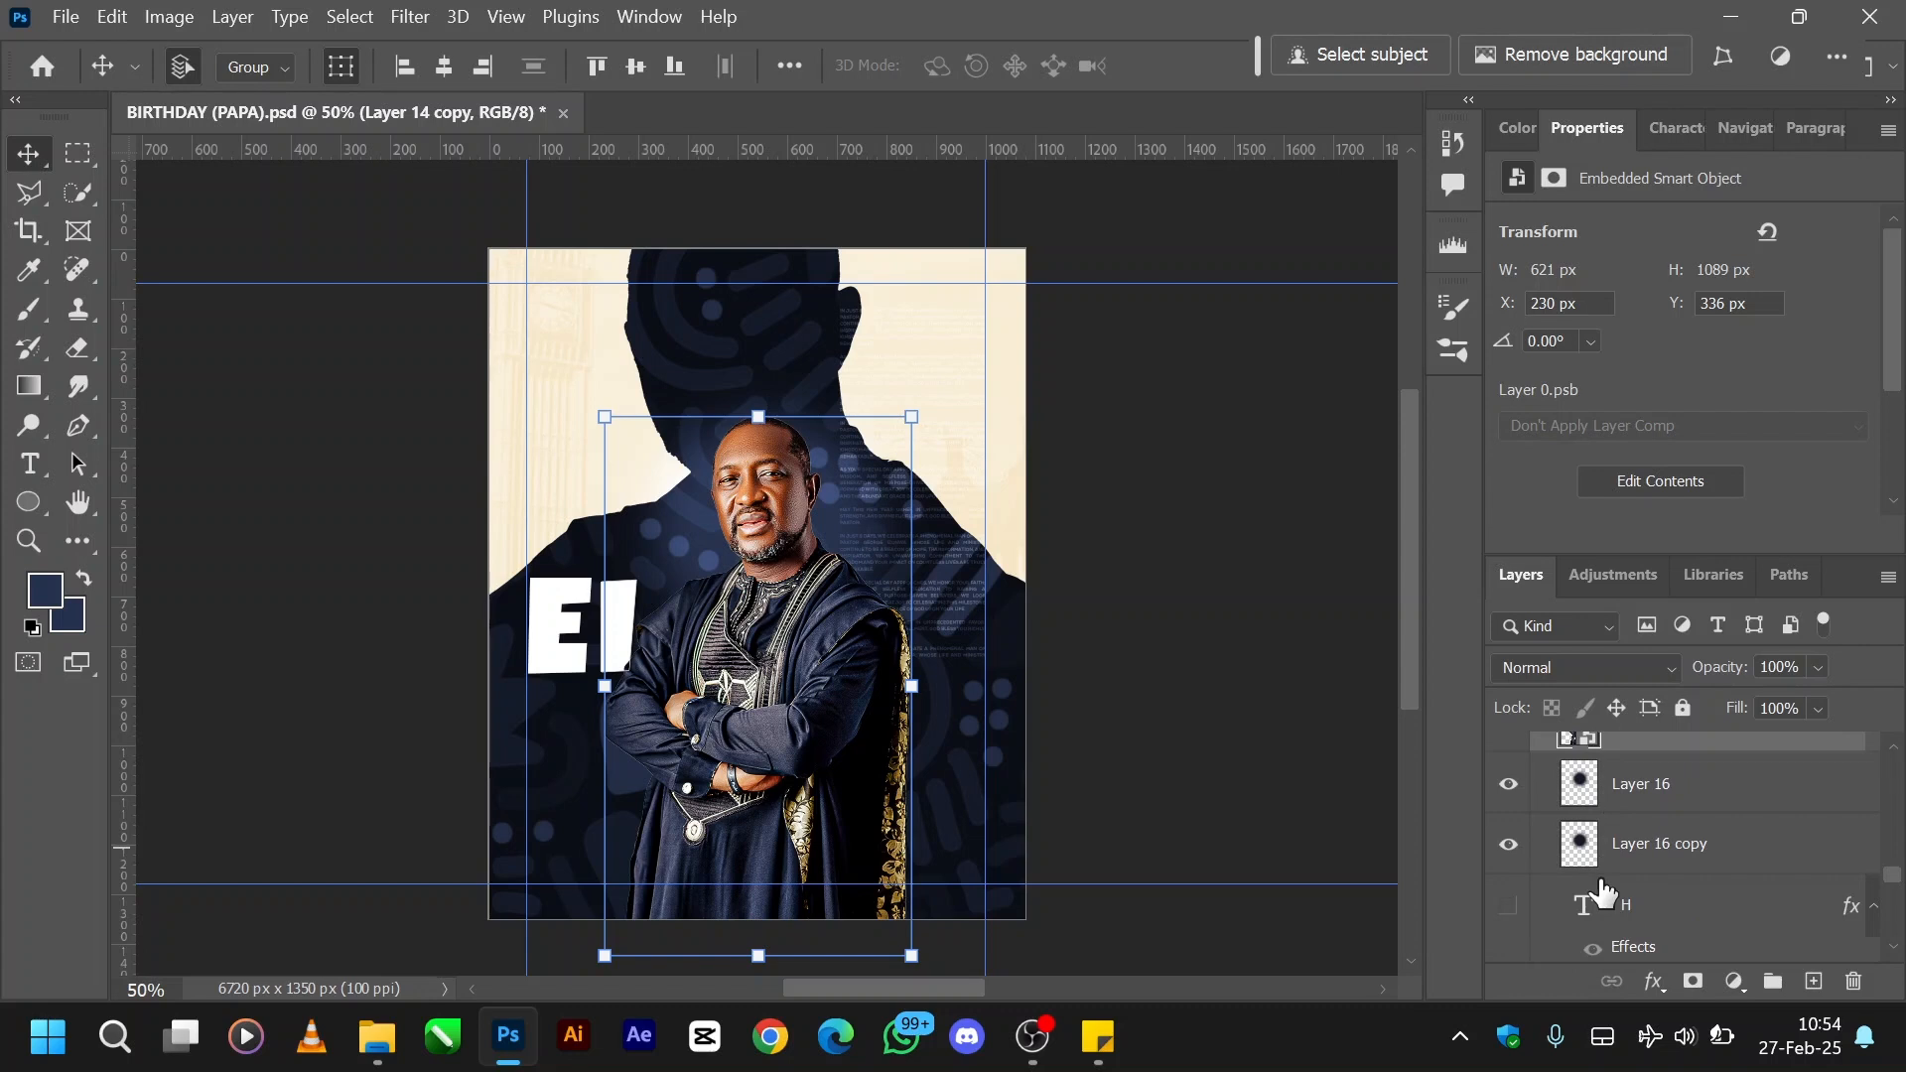
{"action": "scroll", "coordinate": [1600, 892], "scroll_direction": "down", "scroll_amount": 3}
{"action": "scroll", "coordinate": [1600, 892], "scroll_direction": "down", "scroll_amount": 4}
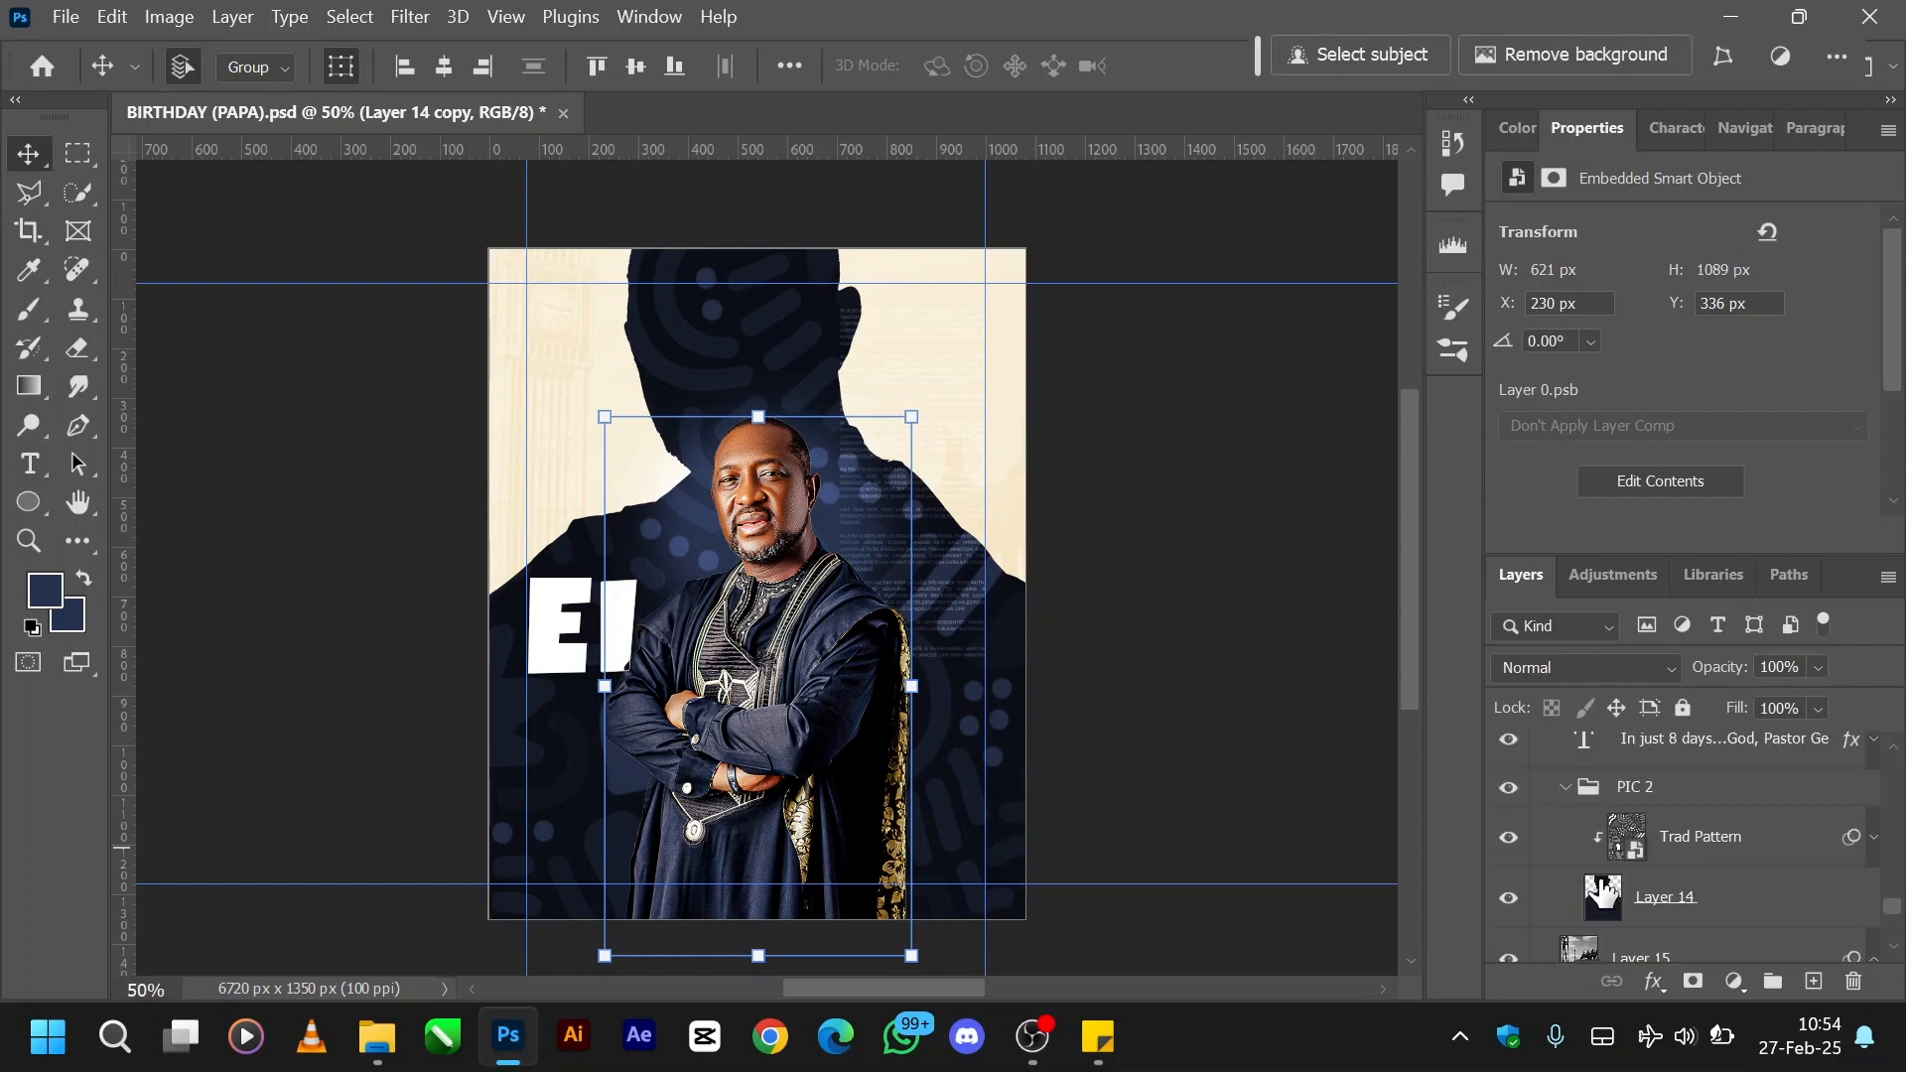
{"action": "scroll", "coordinate": [1601, 891], "scroll_direction": "down", "scroll_amount": 3}
{"action": "scroll", "coordinate": [1601, 891], "scroll_direction": "down", "scroll_amount": 2}
{"action": "scroll", "coordinate": [1601, 891], "scroll_direction": "up", "scroll_amount": 4}
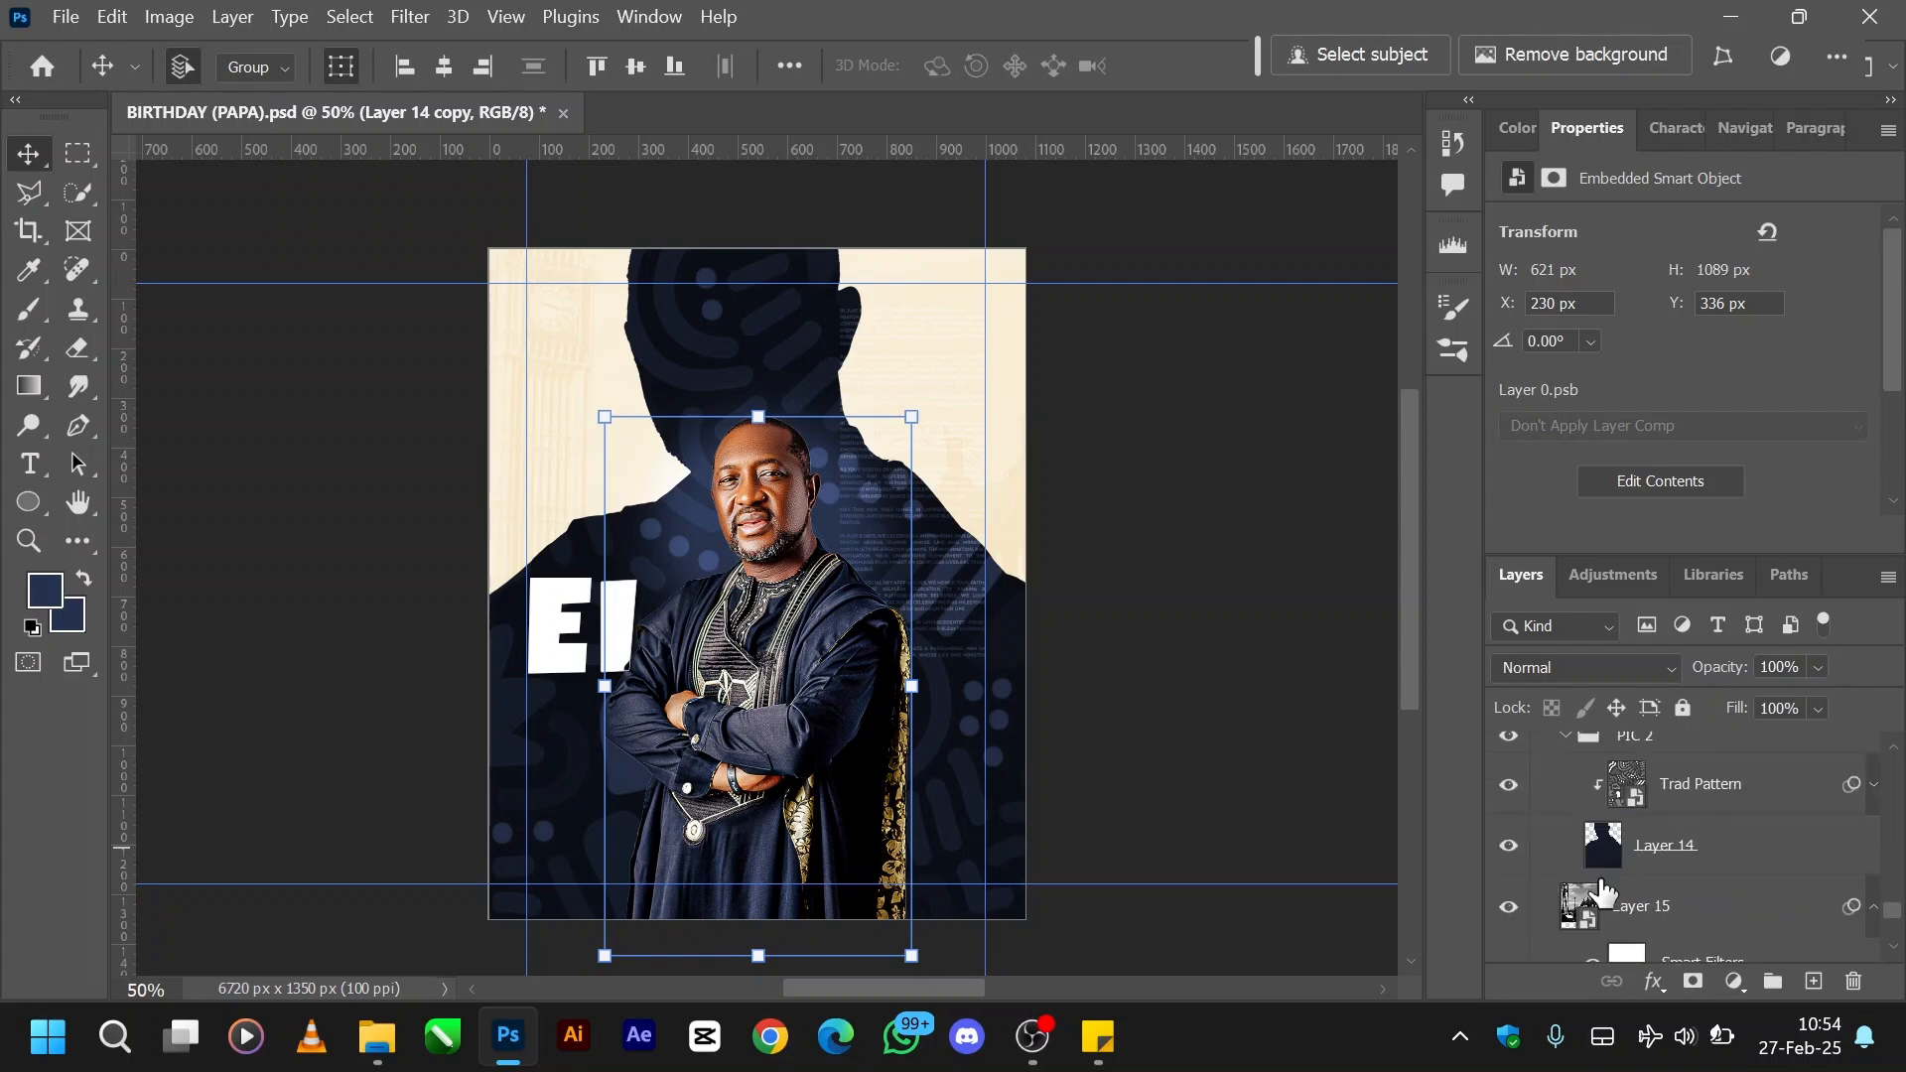
{"action": "scroll", "coordinate": [1601, 891], "scroll_direction": "up", "scroll_amount": 5}
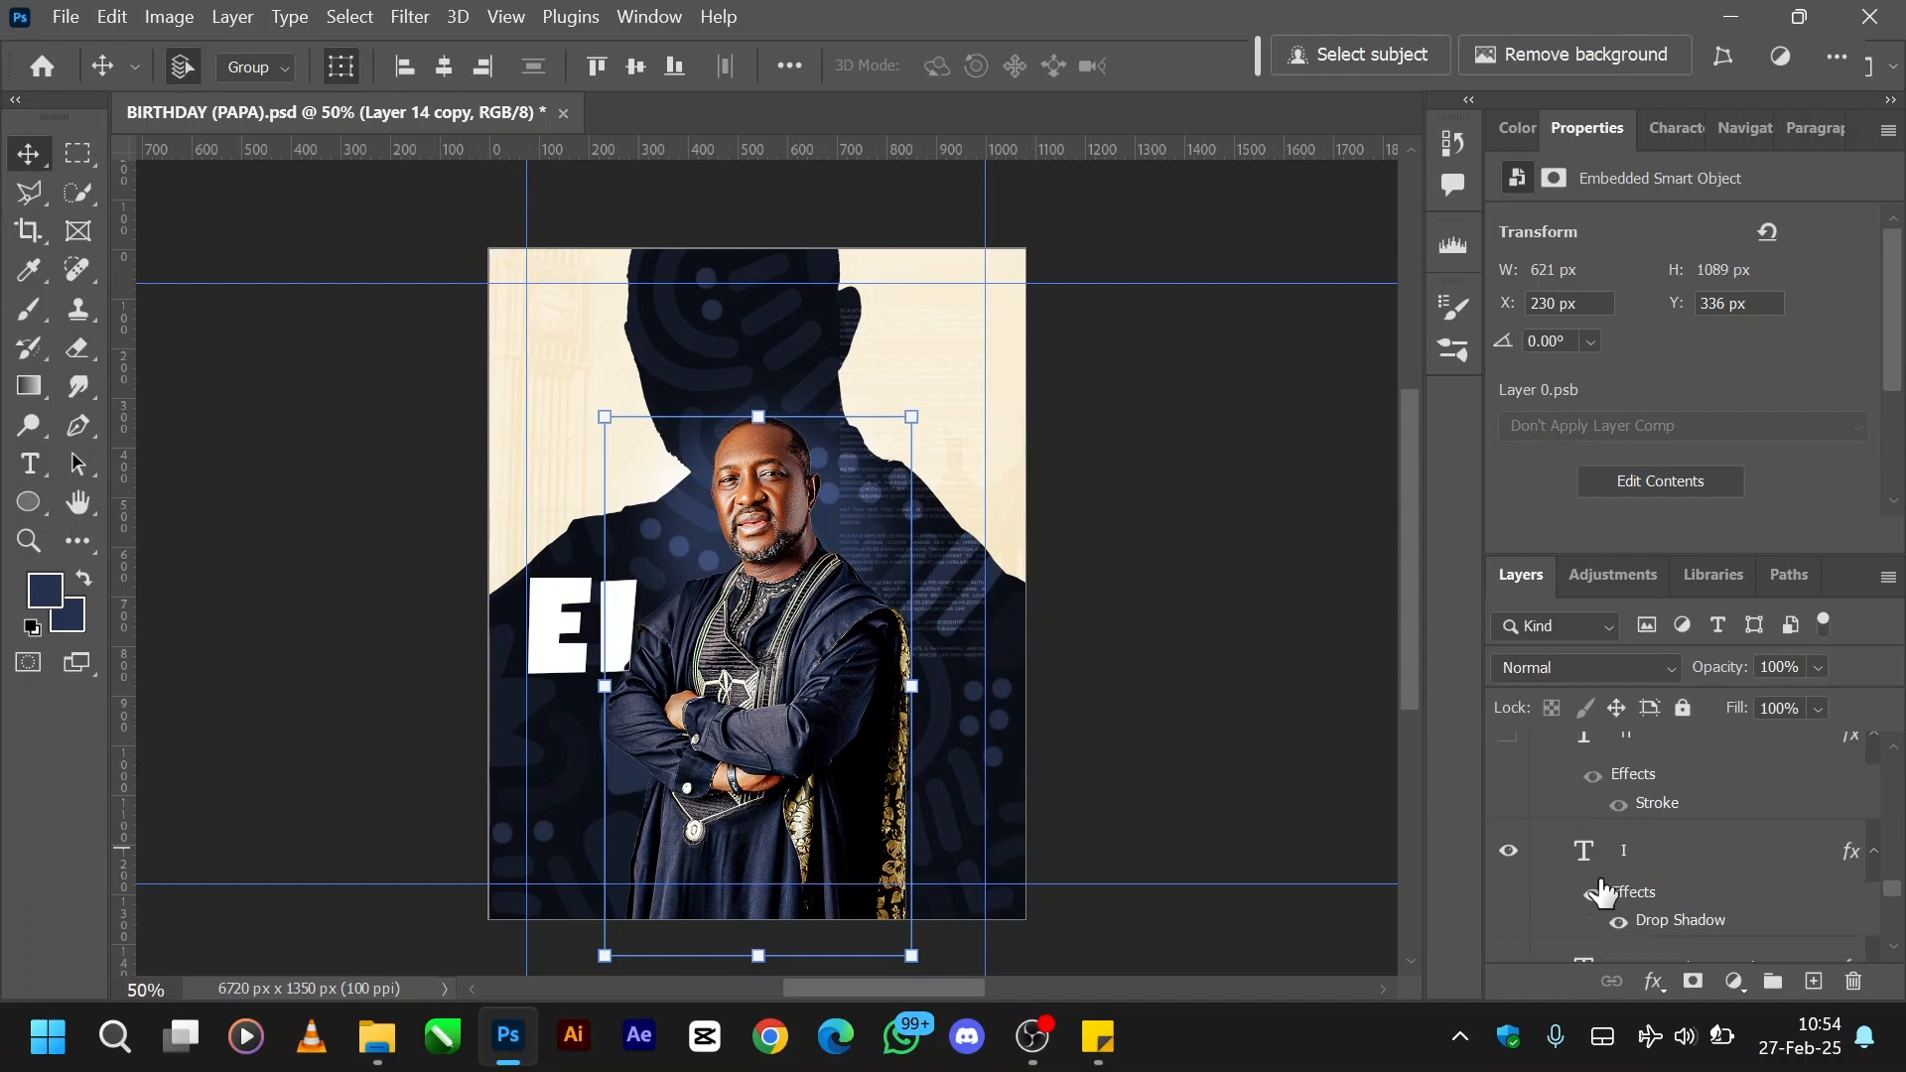
{"action": "scroll", "coordinate": [1601, 891], "scroll_direction": "down", "scroll_amount": 3}
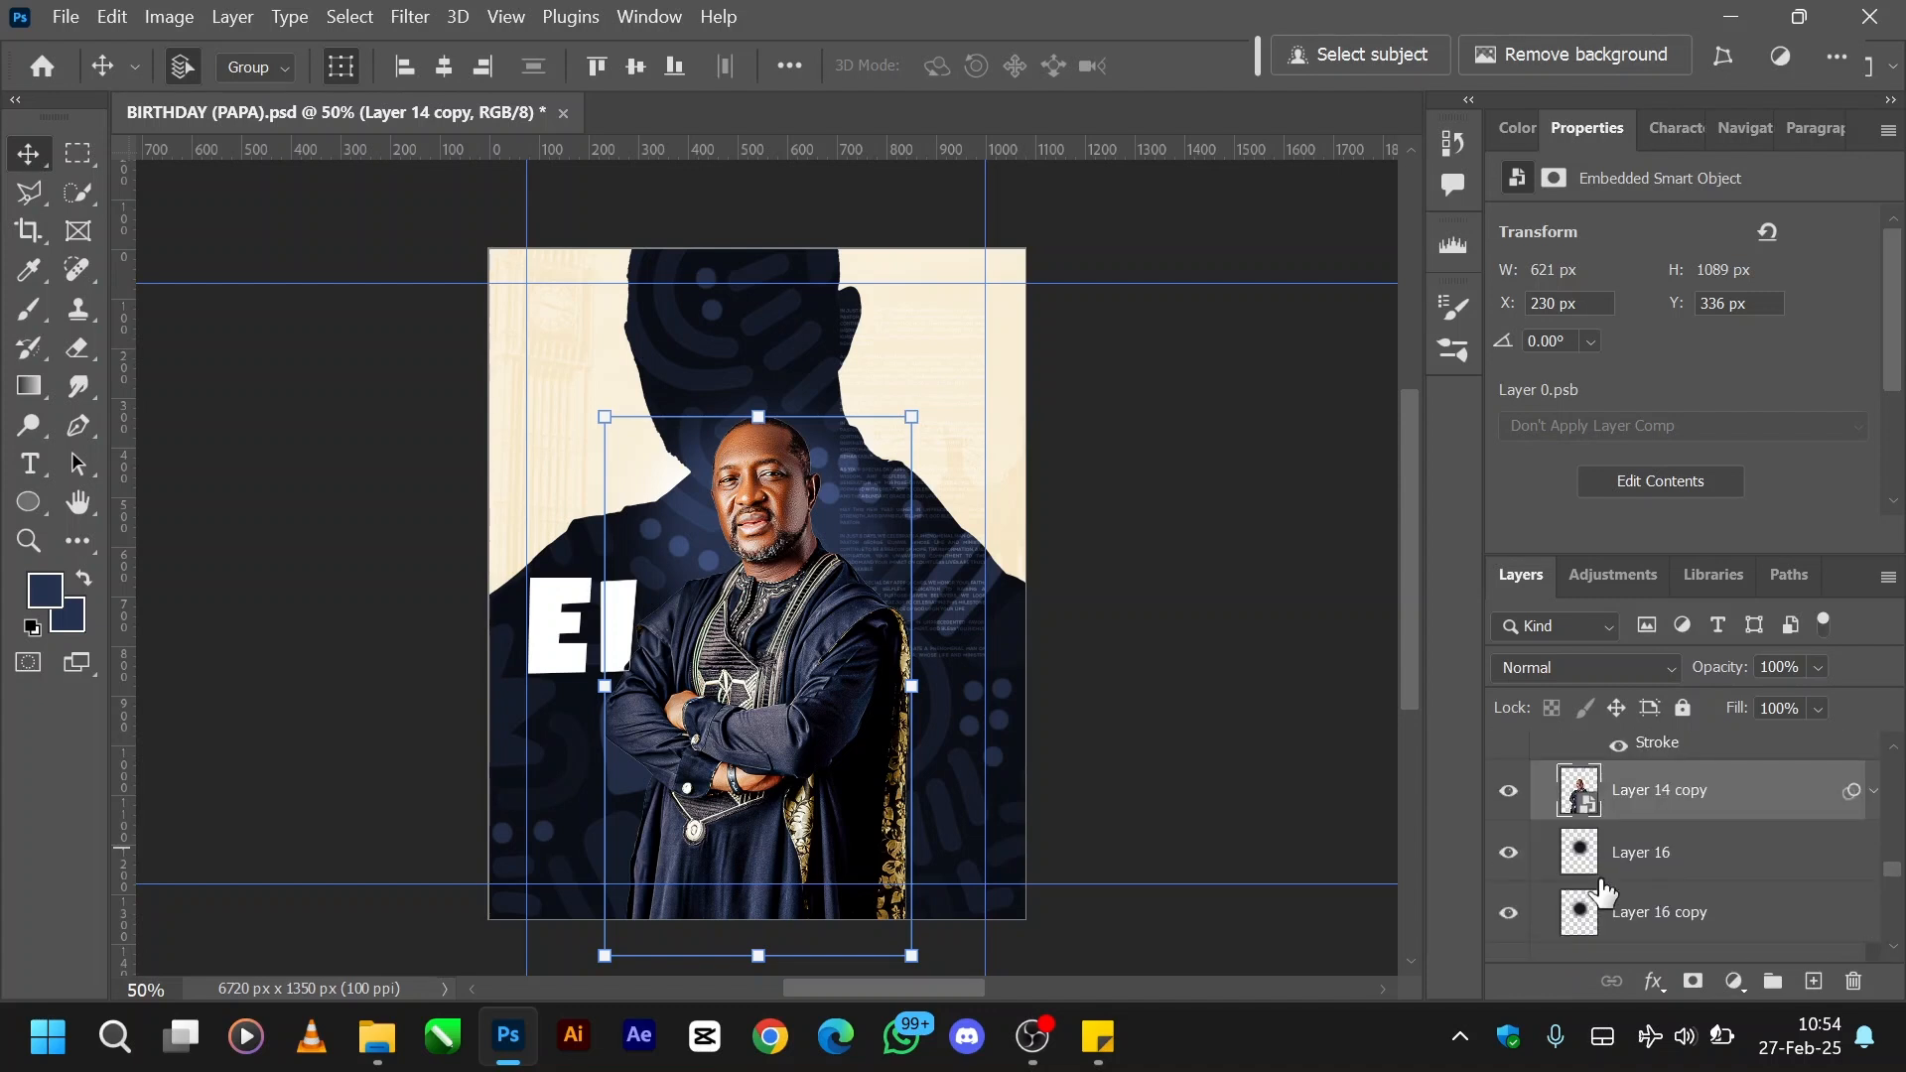
{"action": "scroll", "coordinate": [1601, 891], "scroll_direction": "up", "scroll_amount": 3}
{"action": "scroll", "coordinate": [1601, 891], "scroll_direction": "down", "scroll_amount": 5}
{"action": "scroll", "coordinate": [1601, 891], "scroll_direction": "up", "scroll_amount": 5}
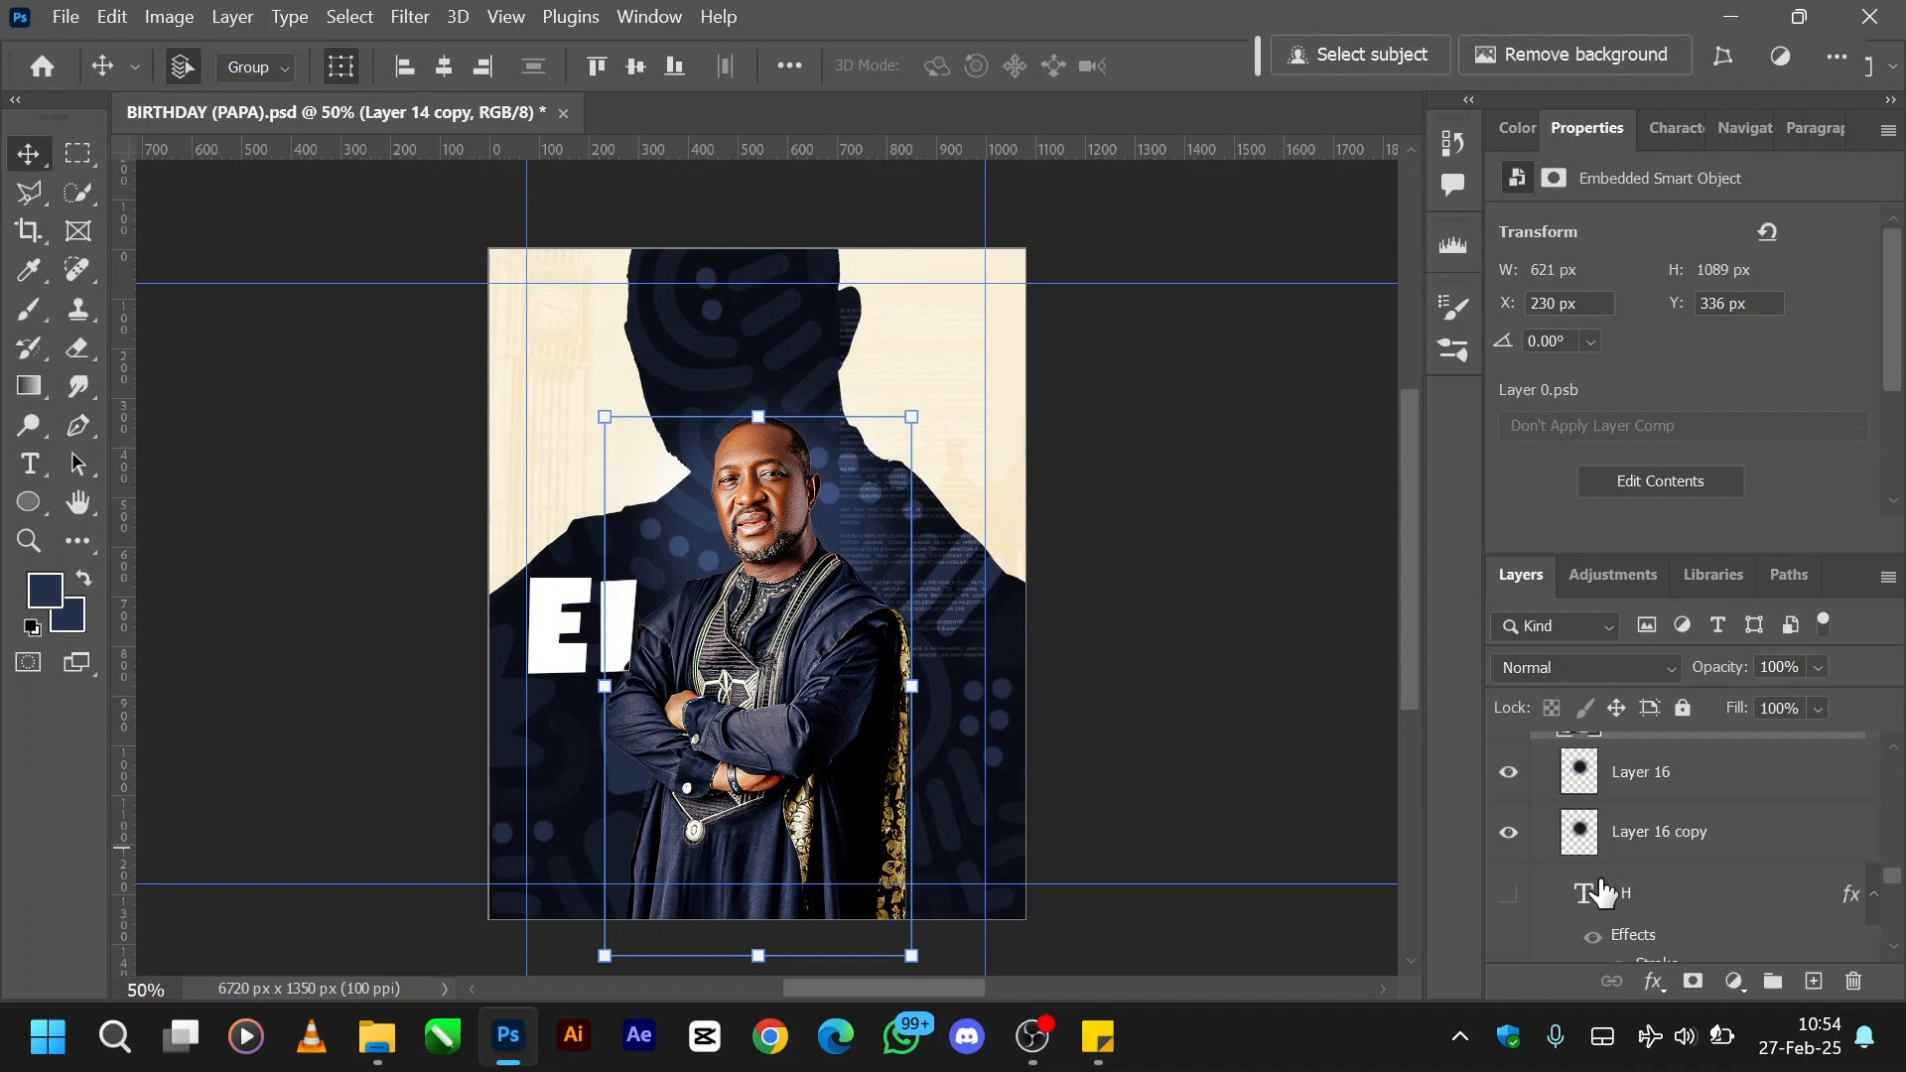
{"action": "scroll", "coordinate": [1601, 891], "scroll_direction": "up", "scroll_amount": 3}
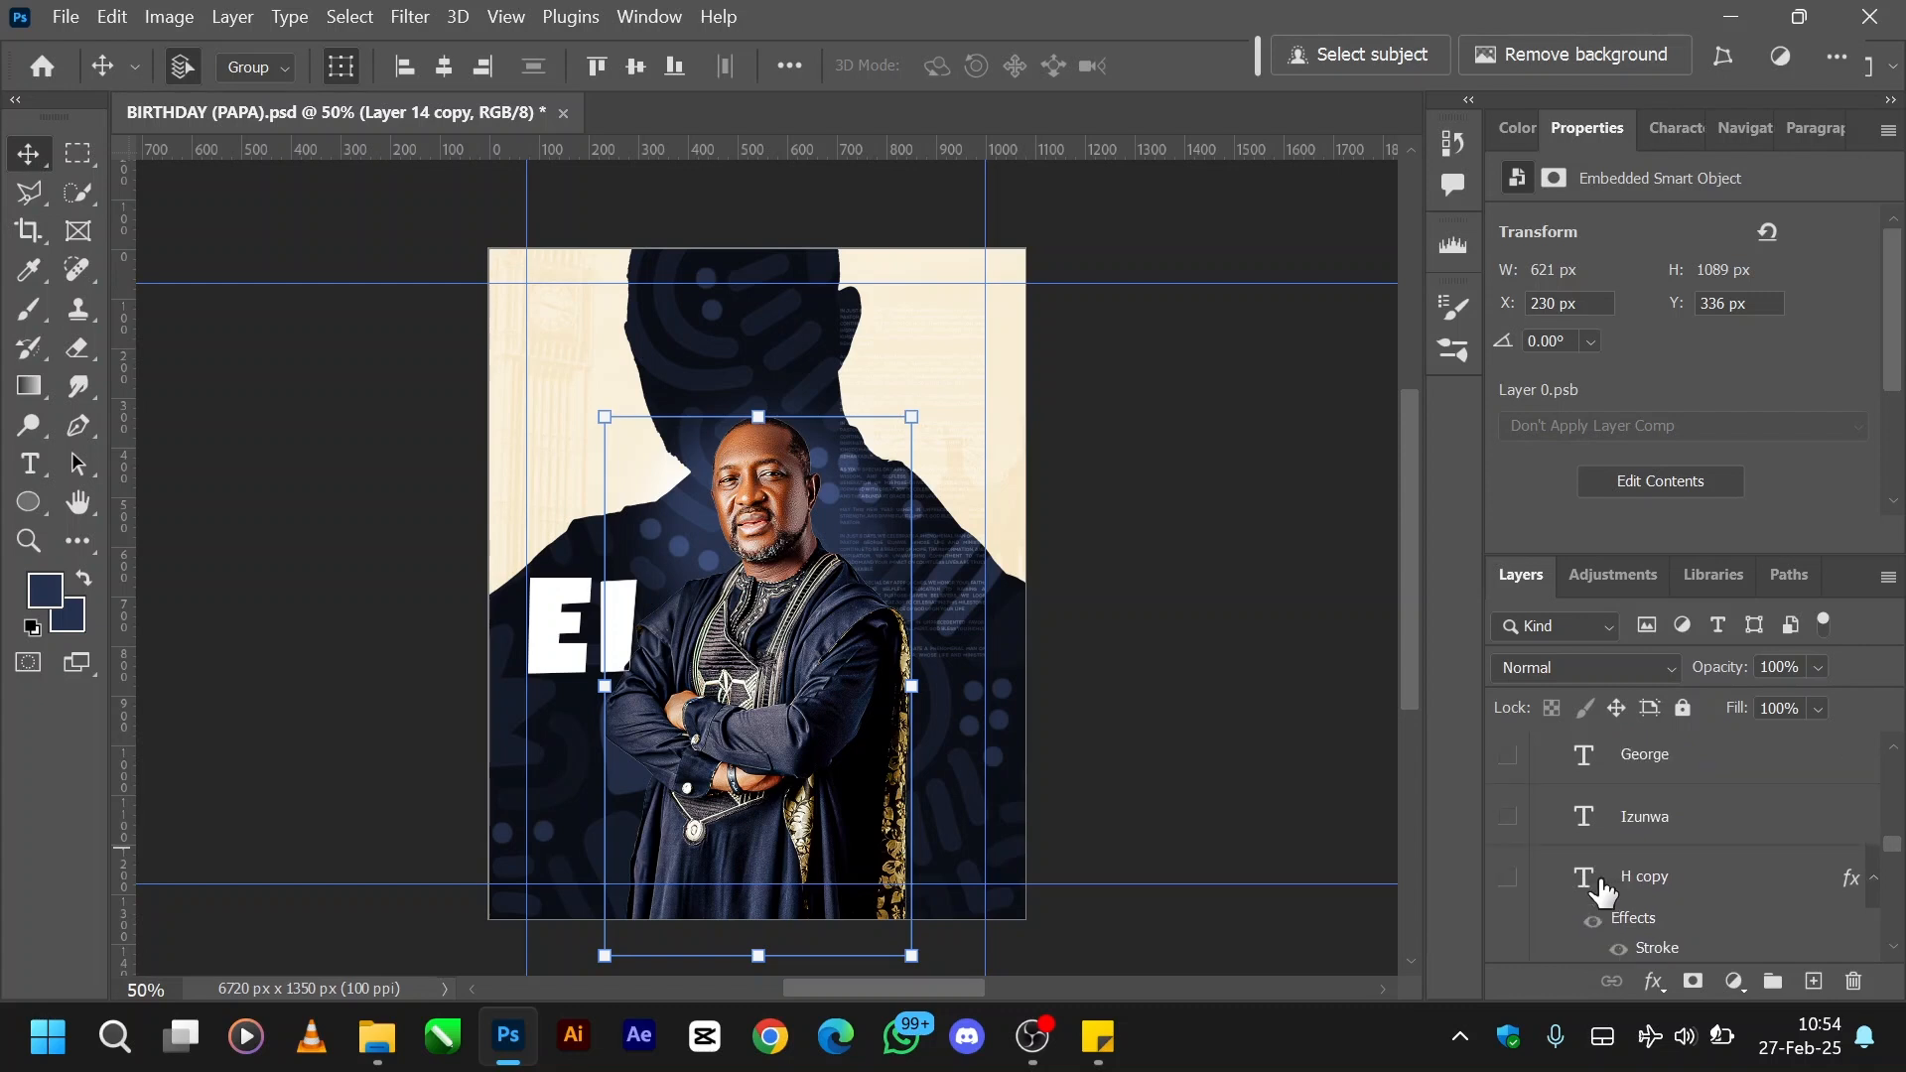
{"action": "scroll", "coordinate": [1601, 891], "scroll_direction": "down", "scroll_amount": 5}
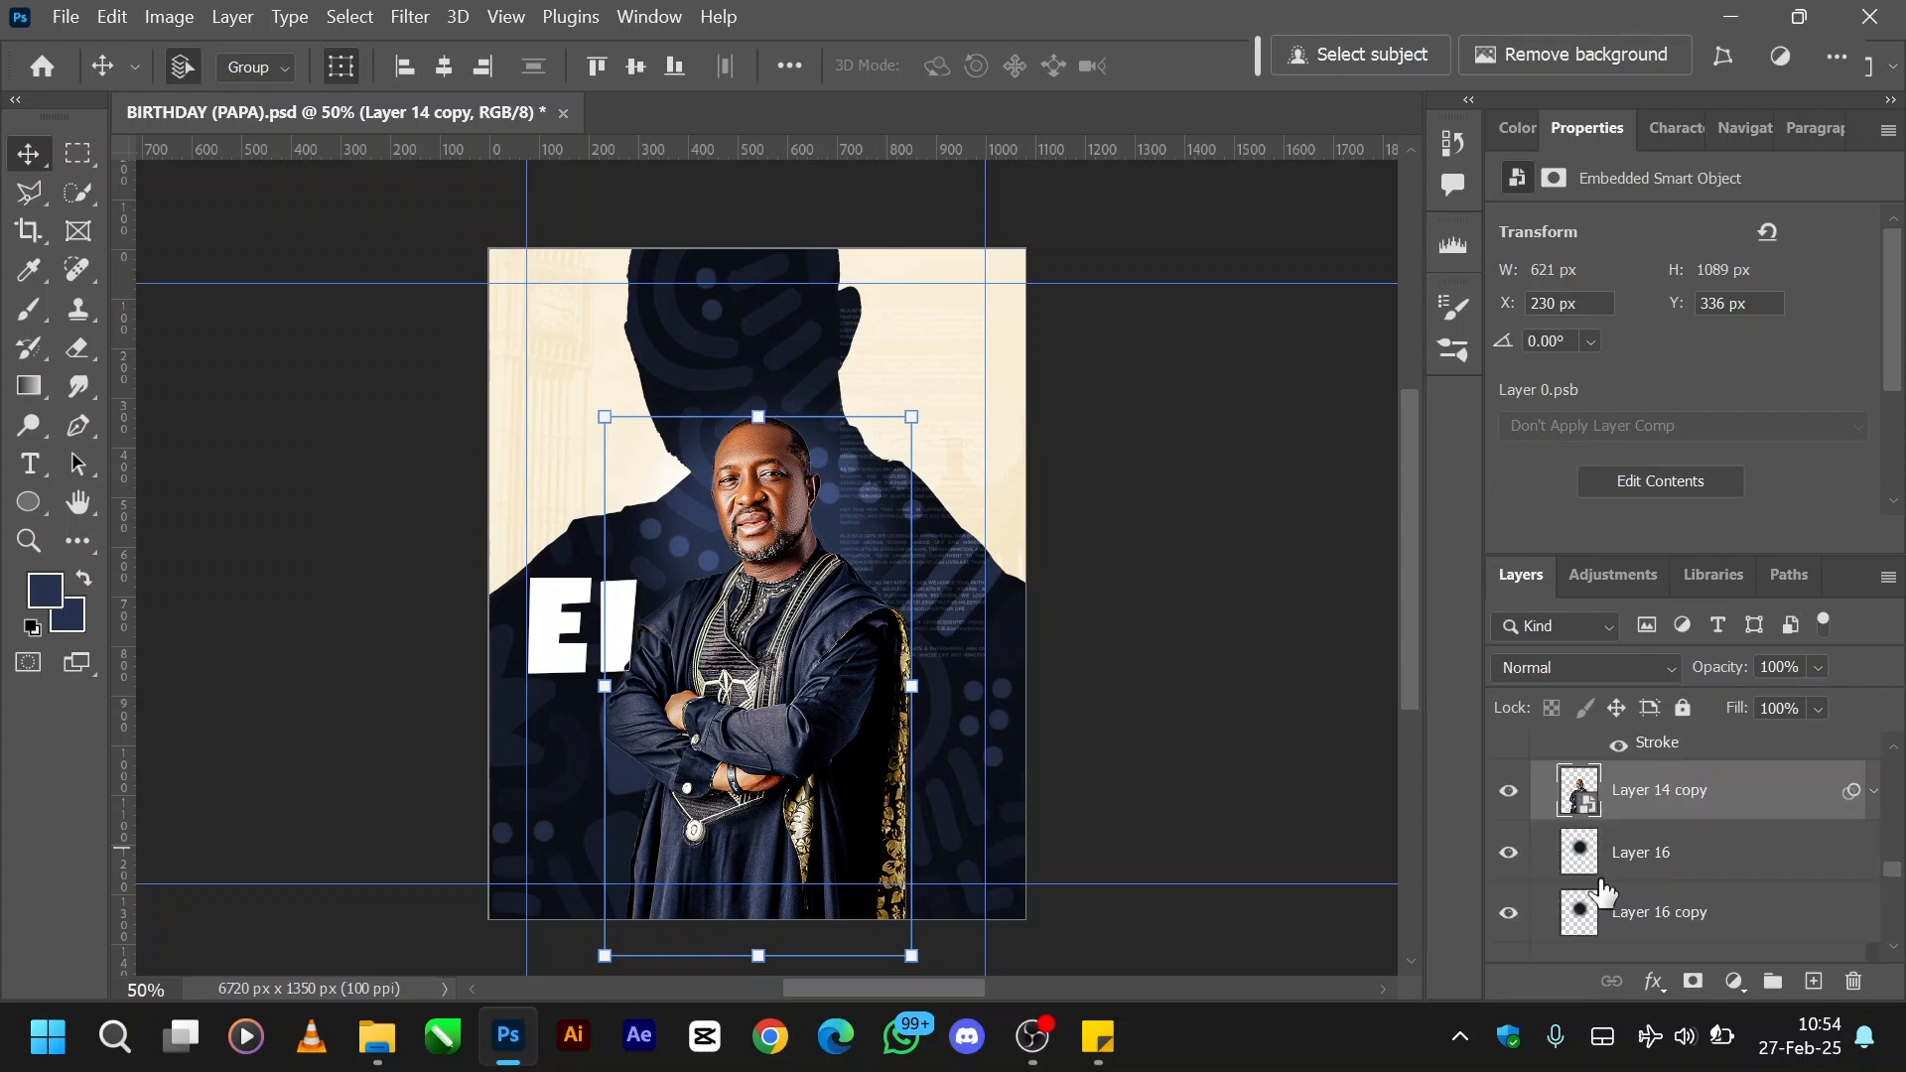
{"action": "scroll", "coordinate": [1601, 891], "scroll_direction": "down", "scroll_amount": 6}
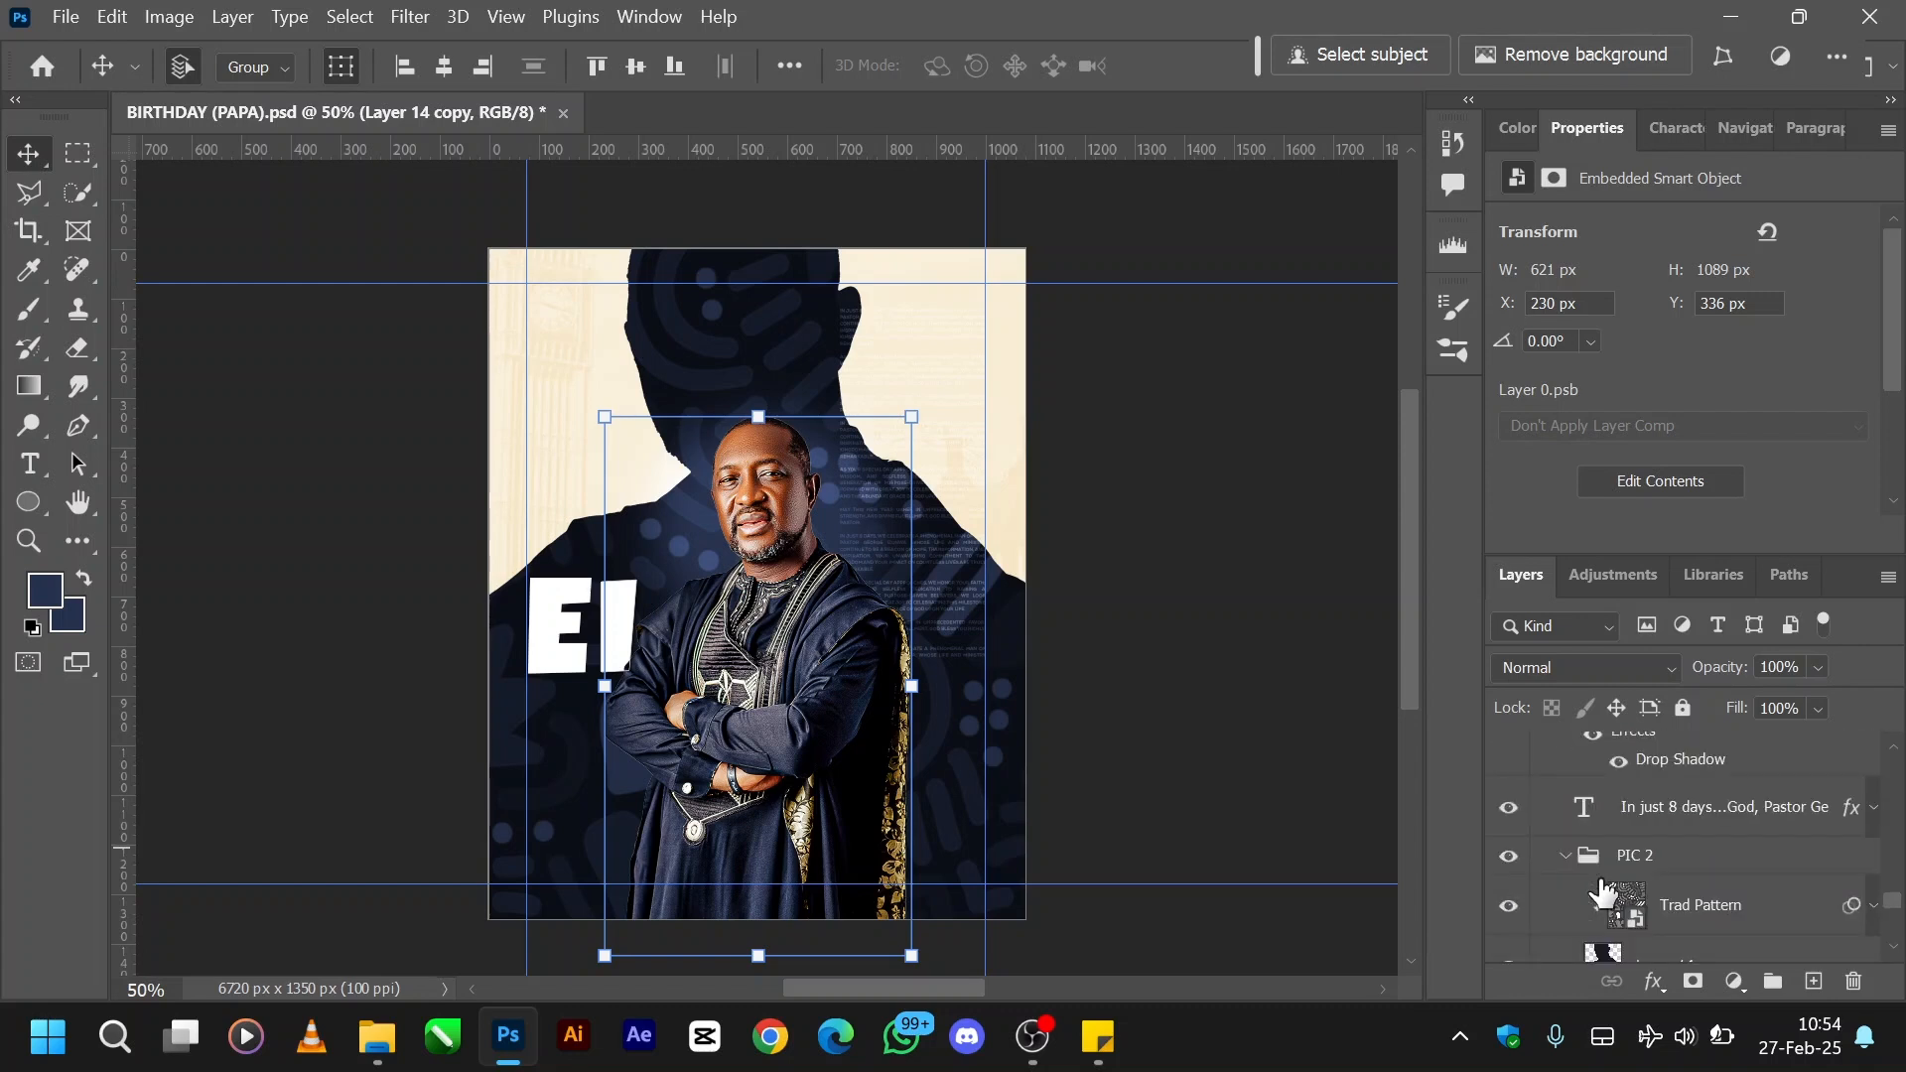
{"action": "scroll", "coordinate": [1601, 891], "scroll_direction": "up", "scroll_amount": 5}
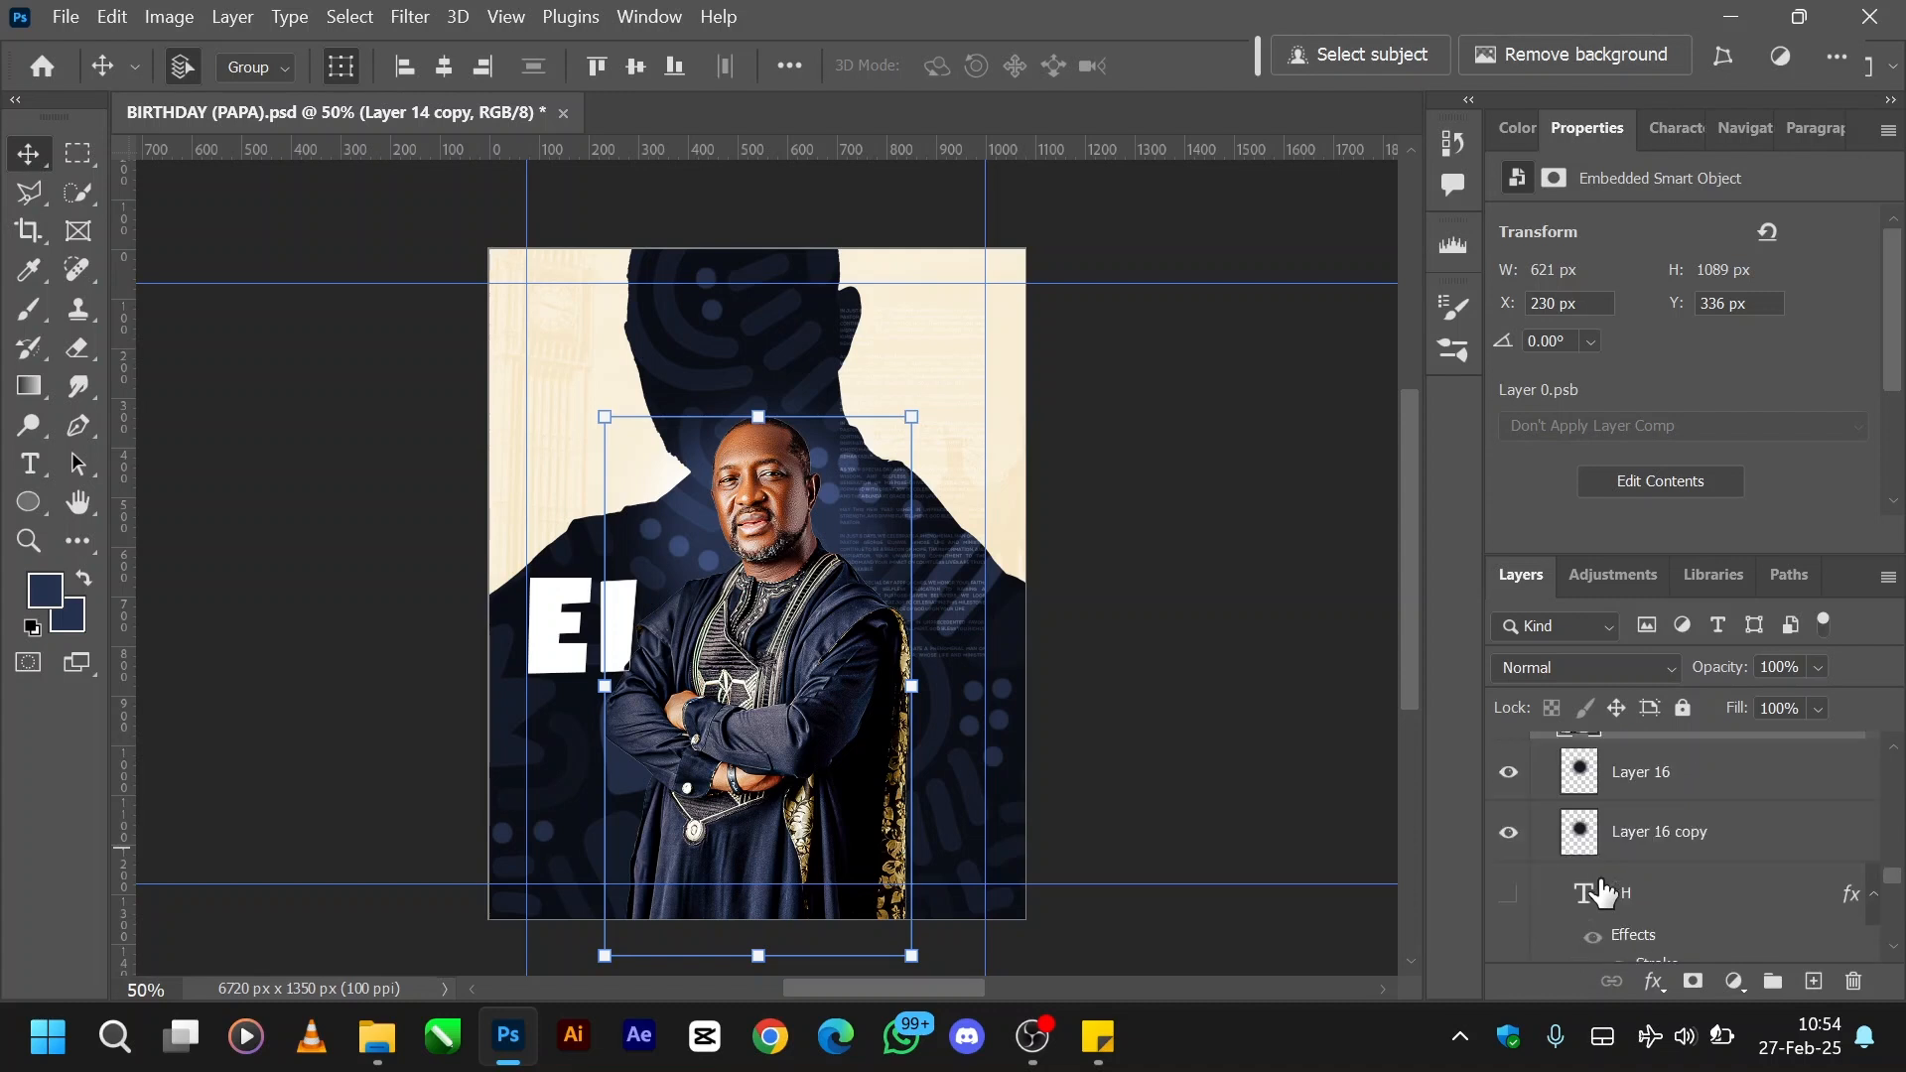
{"action": "scroll", "coordinate": [1601, 891], "scroll_direction": "up", "scroll_amount": 3}
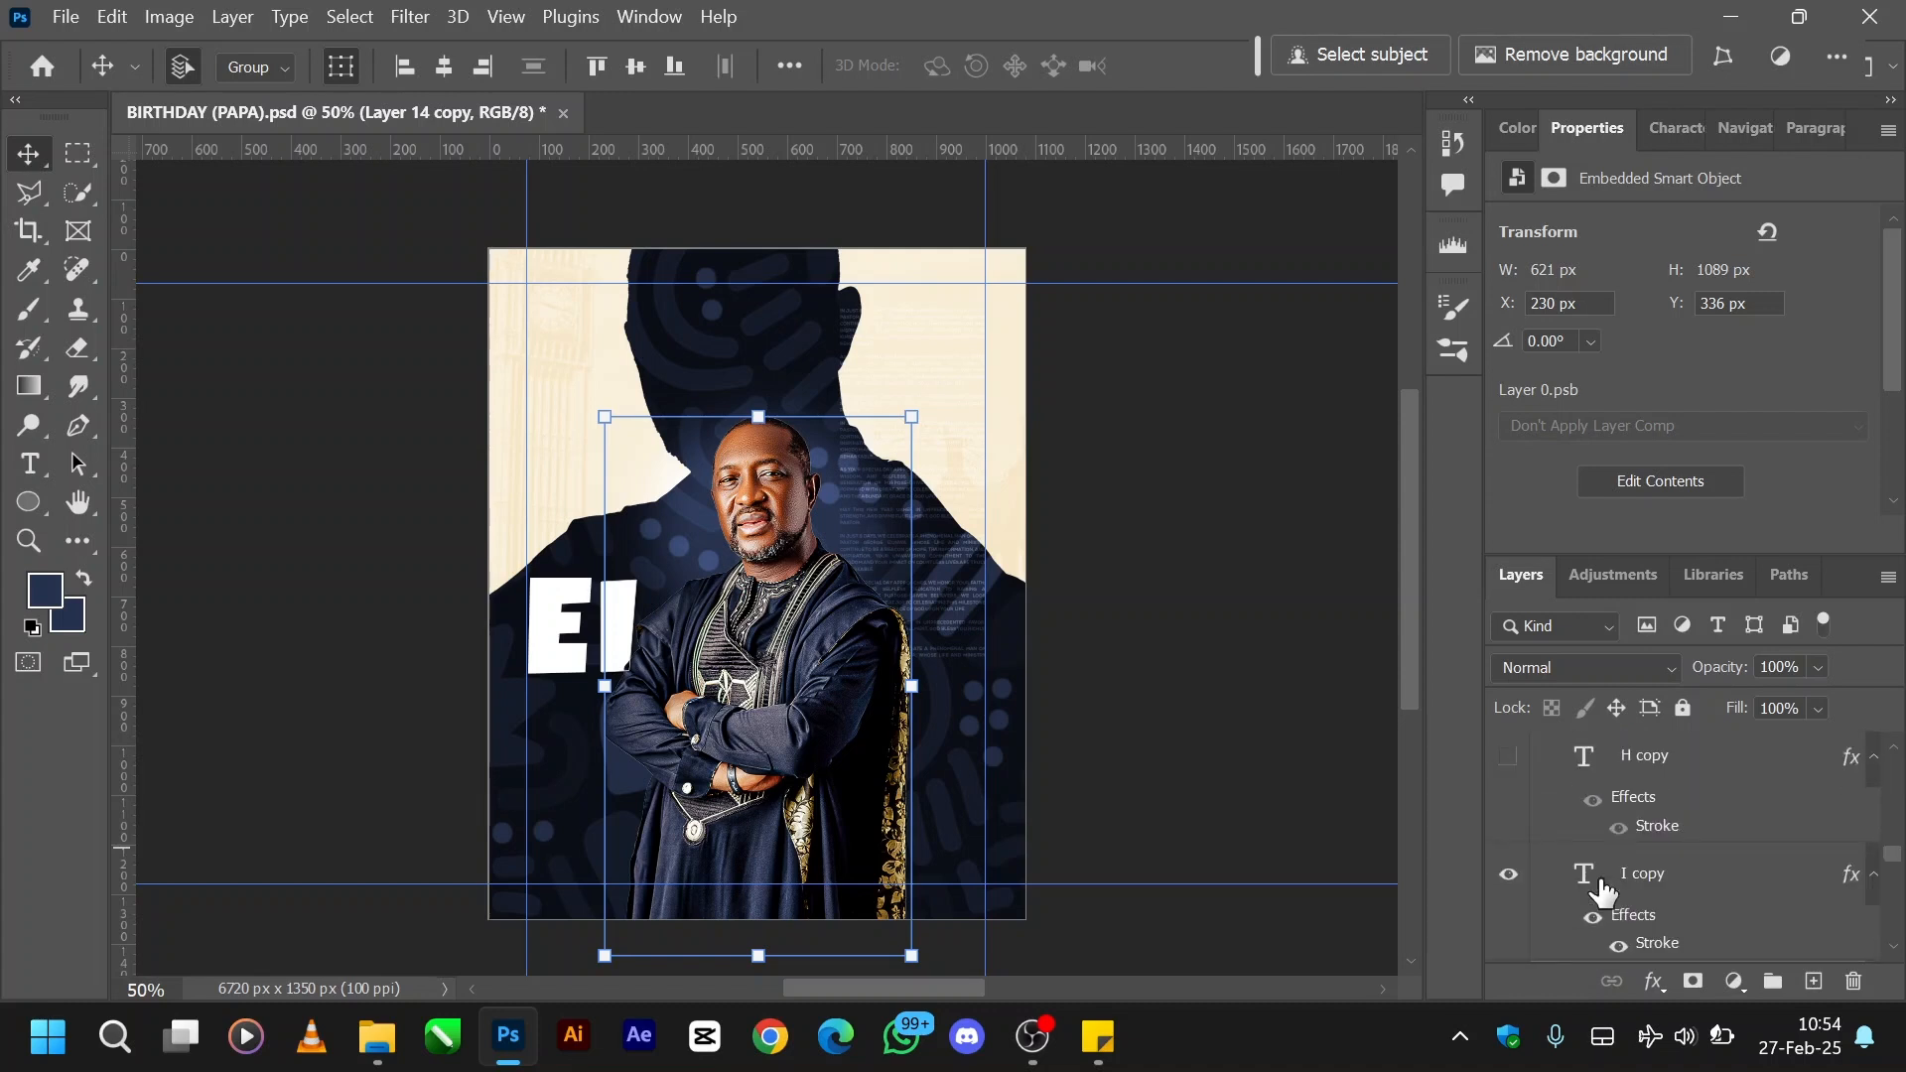
{"action": "scroll", "coordinate": [1601, 891], "scroll_direction": "up", "scroll_amount": 2}
{"action": "scroll", "coordinate": [1601, 891], "scroll_direction": "up", "scroll_amount": 4}
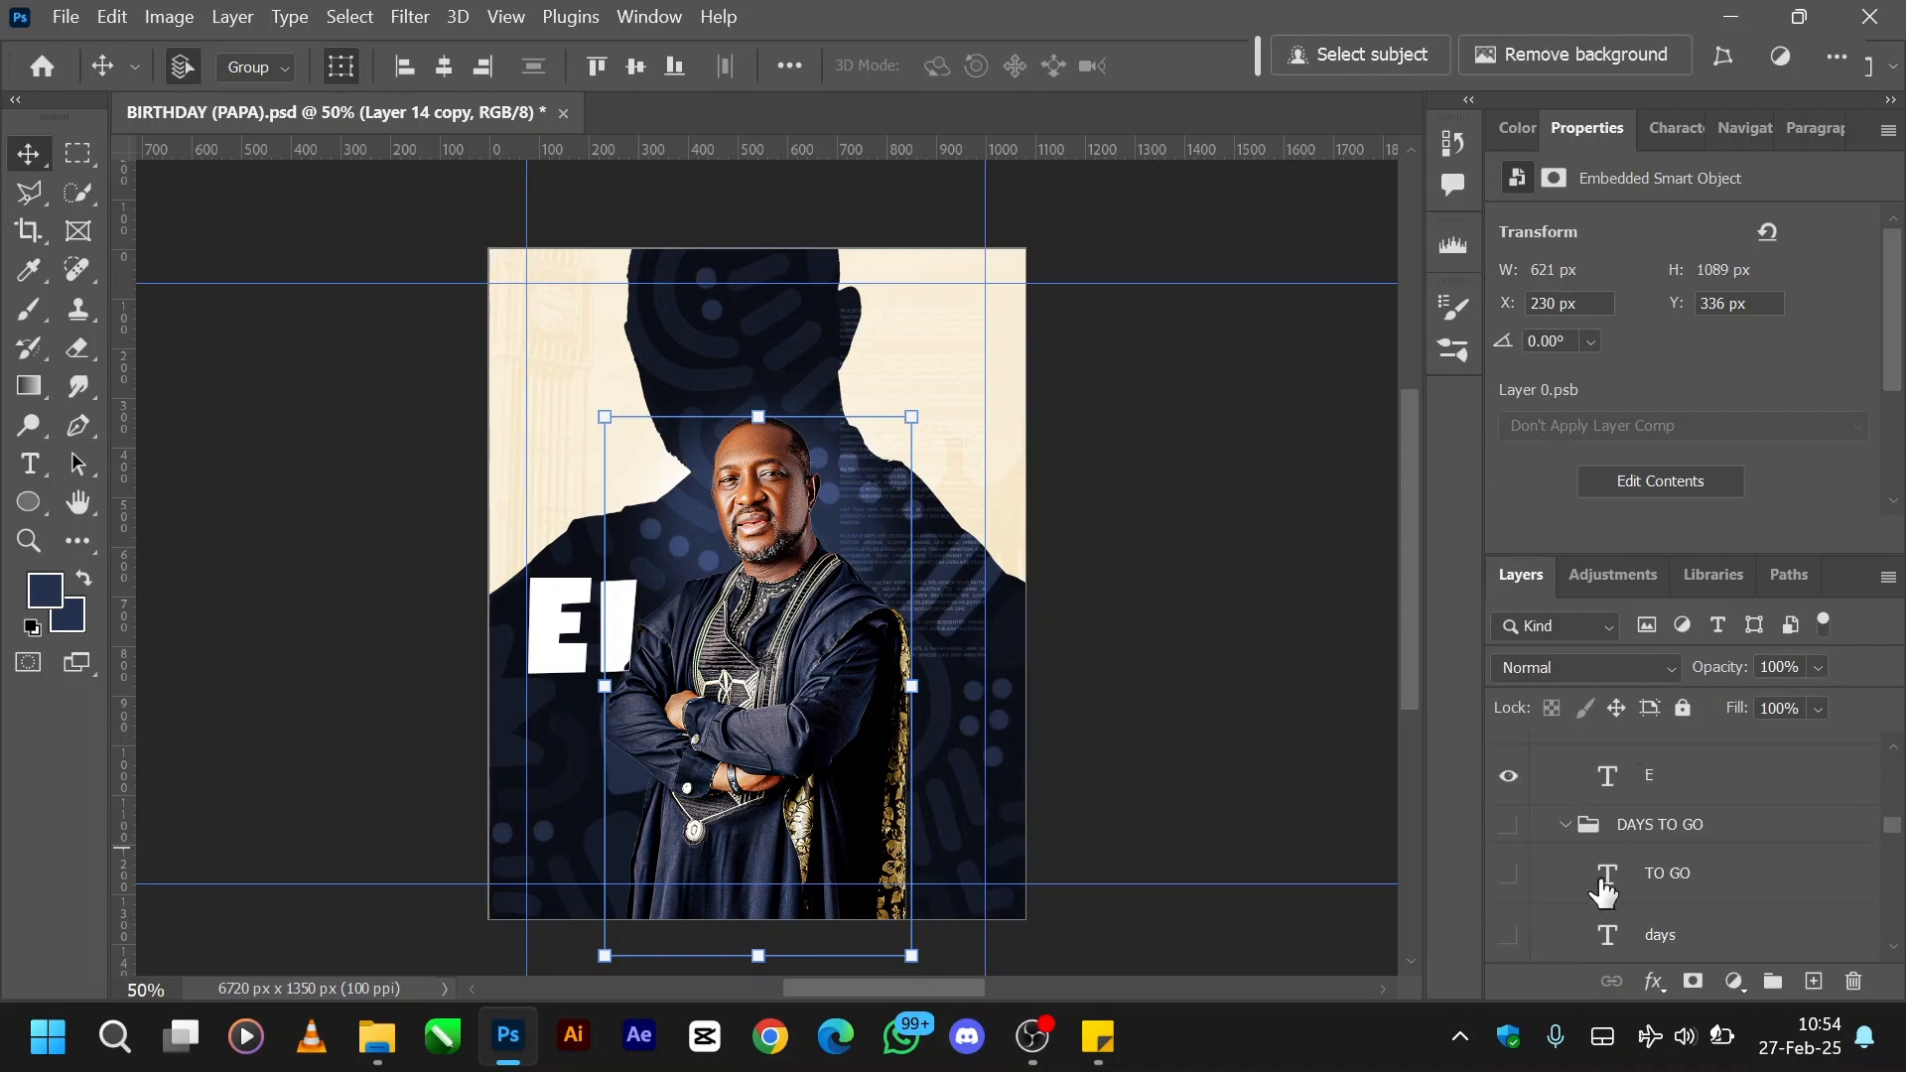
- Select the E letter layer in Group 1 and show the white G letter layer above that group
{"action": "left_click", "coordinate": [1601, 884]}
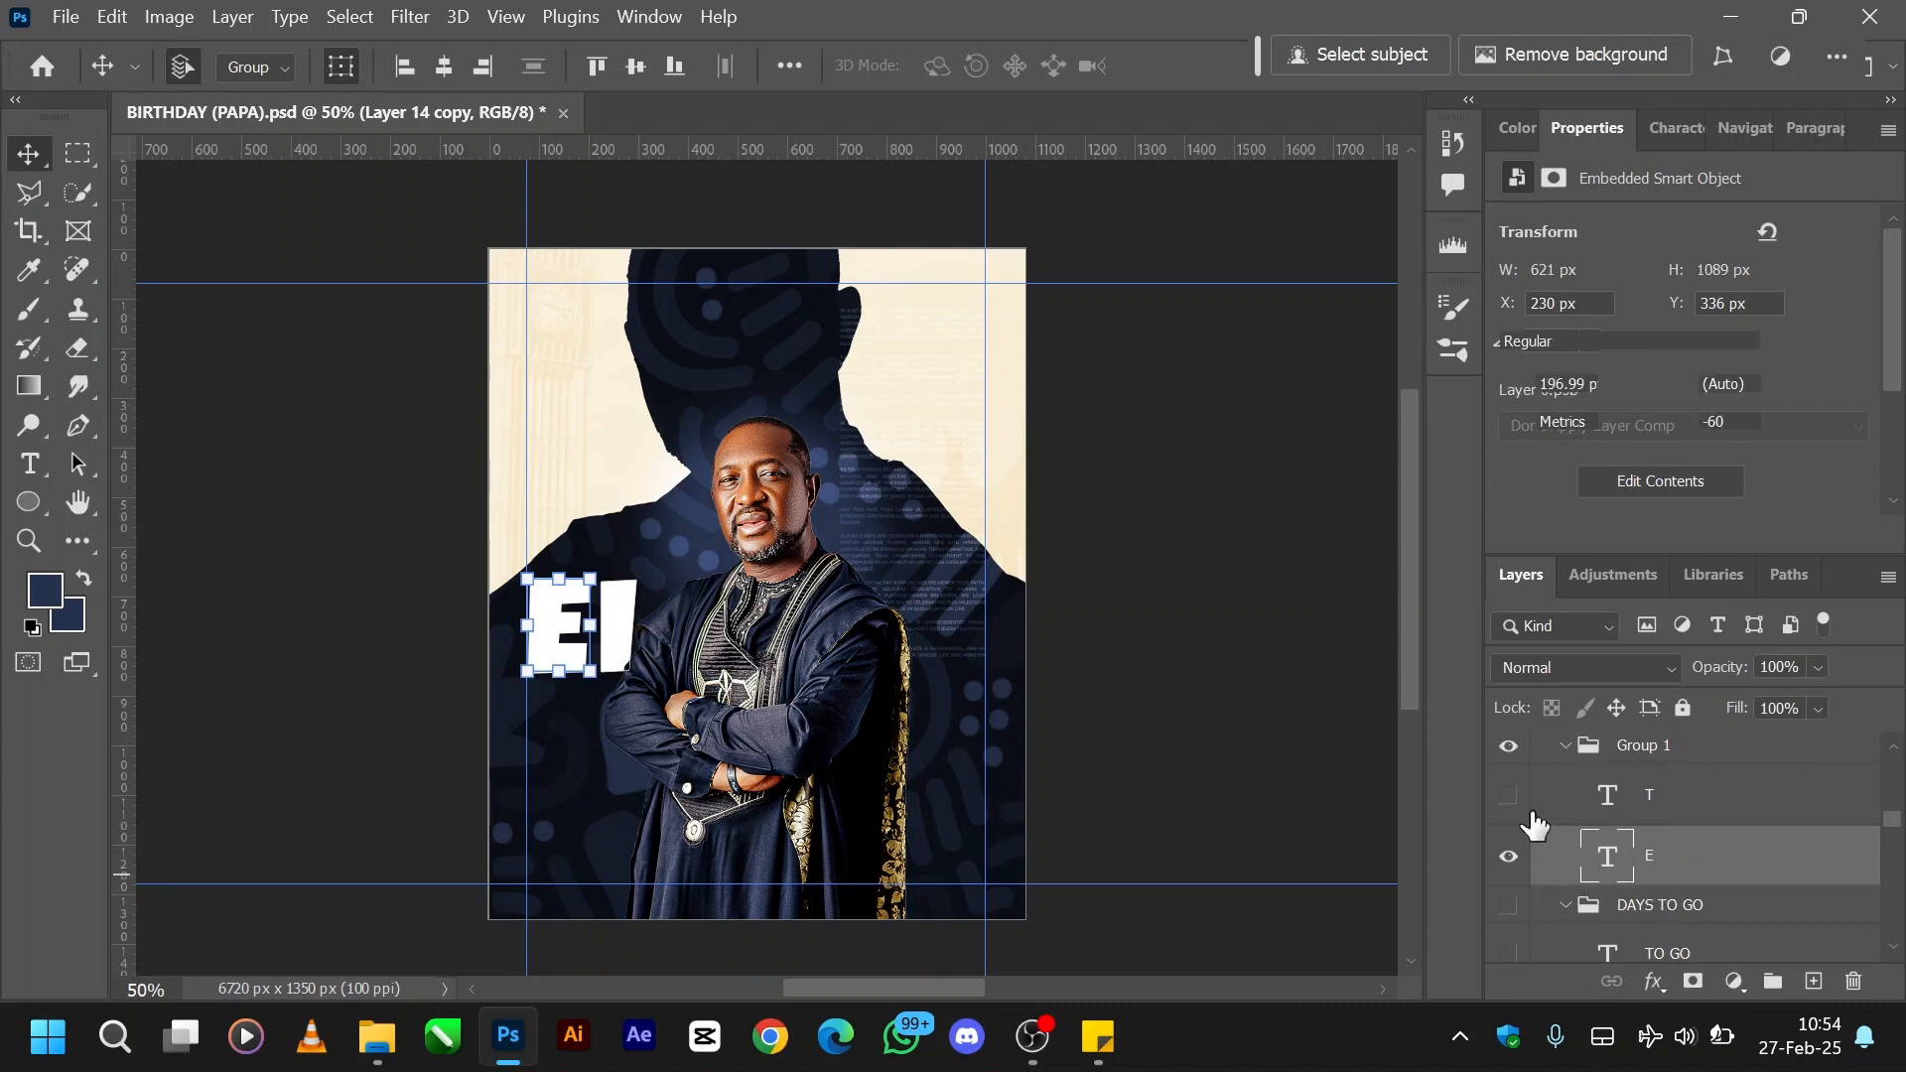
{"action": "scroll", "coordinate": [1684, 804], "scroll_direction": "up", "scroll_amount": 3}
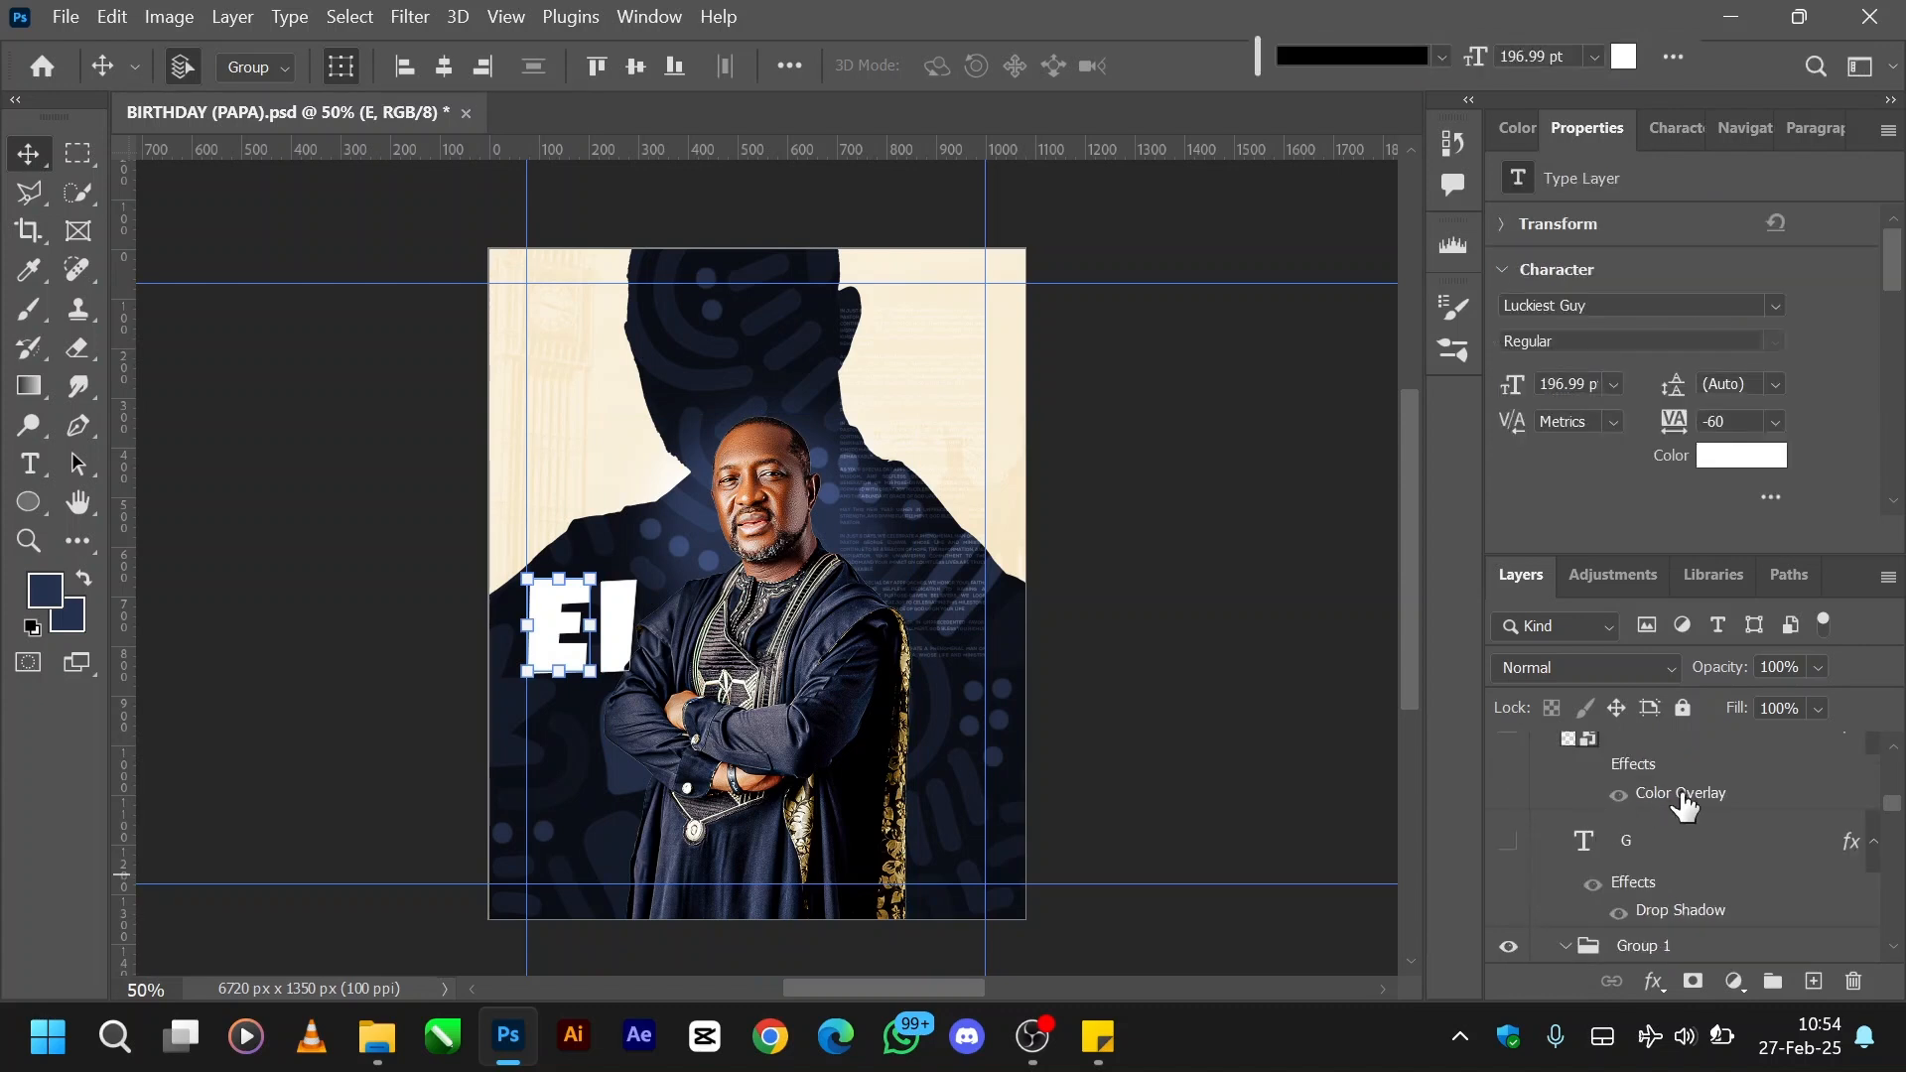
{"action": "left_click", "coordinate": [1509, 844]}
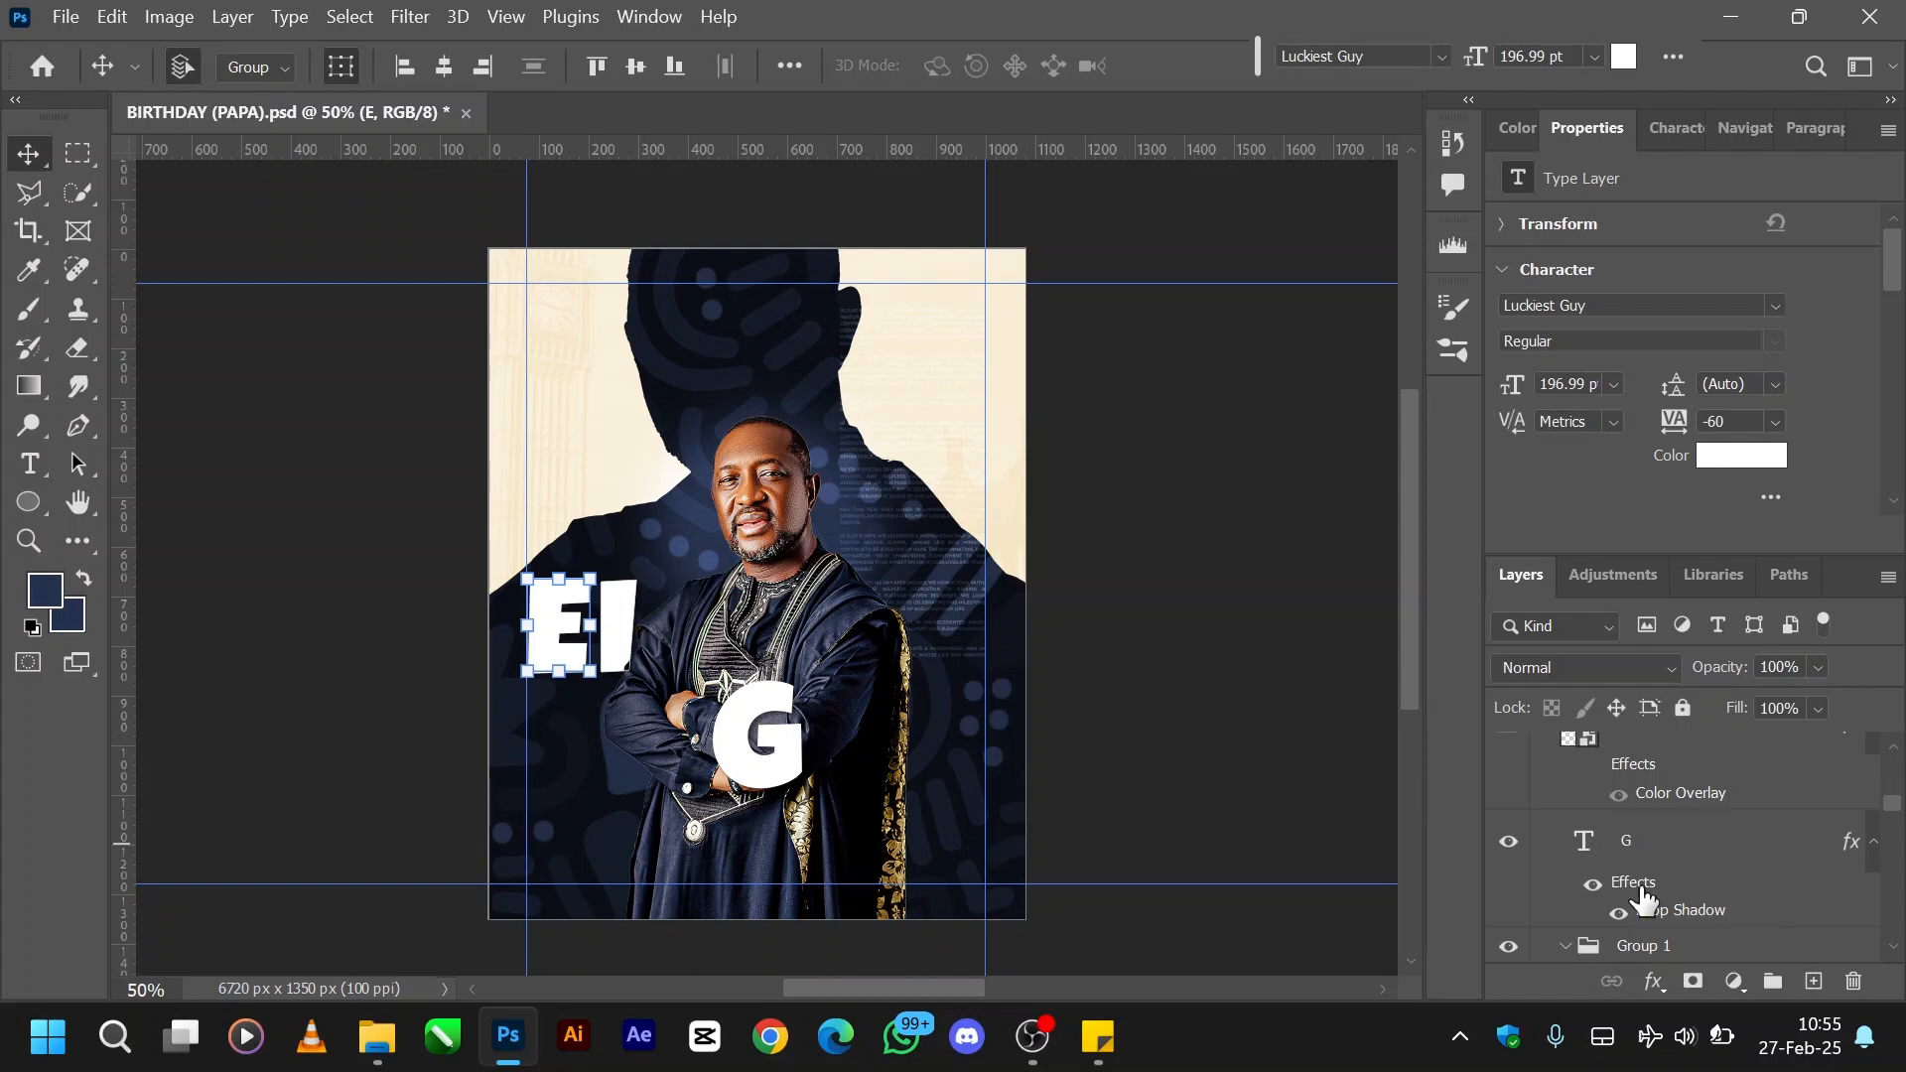
- Inspect the Drop Shadow settings of the white G letter layer and leave them as they are
{"action": "left_click", "coordinate": [1670, 871]}
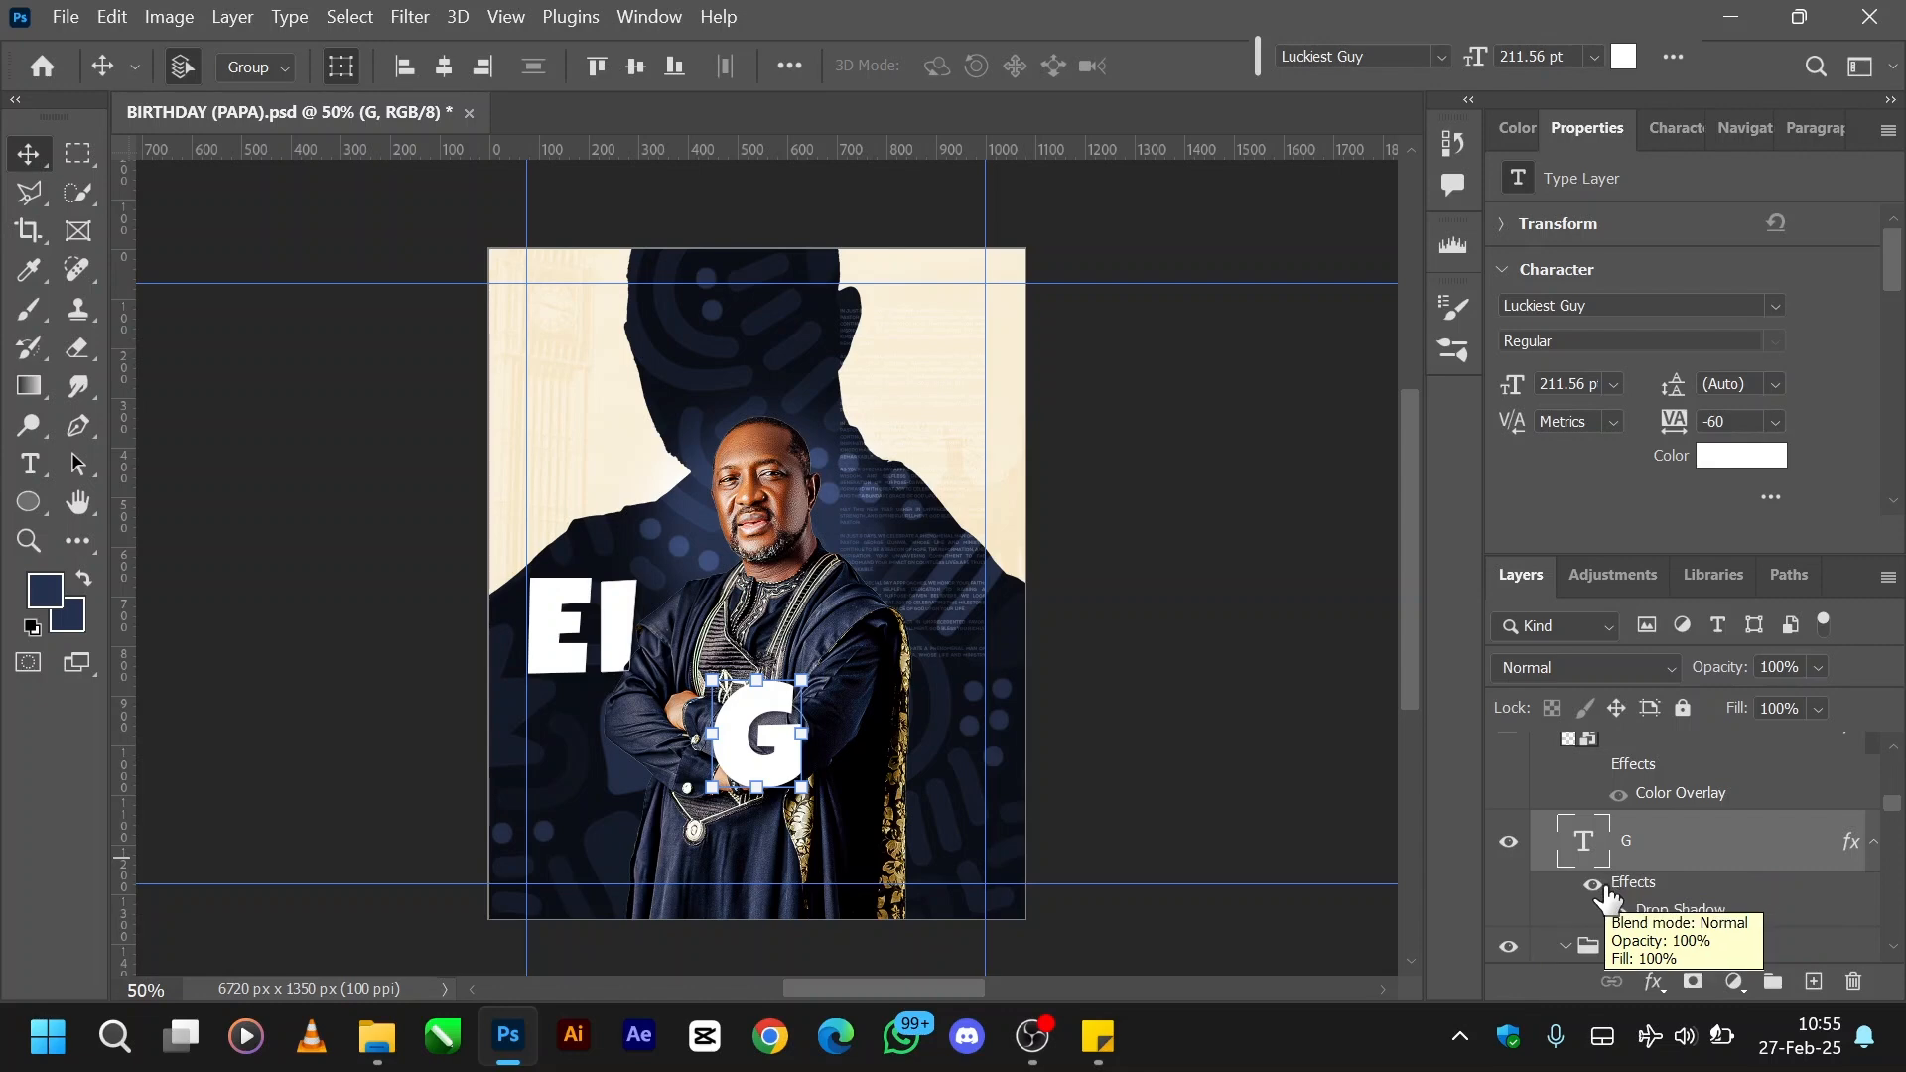
{"action": "right_click", "coordinate": [1712, 839]}
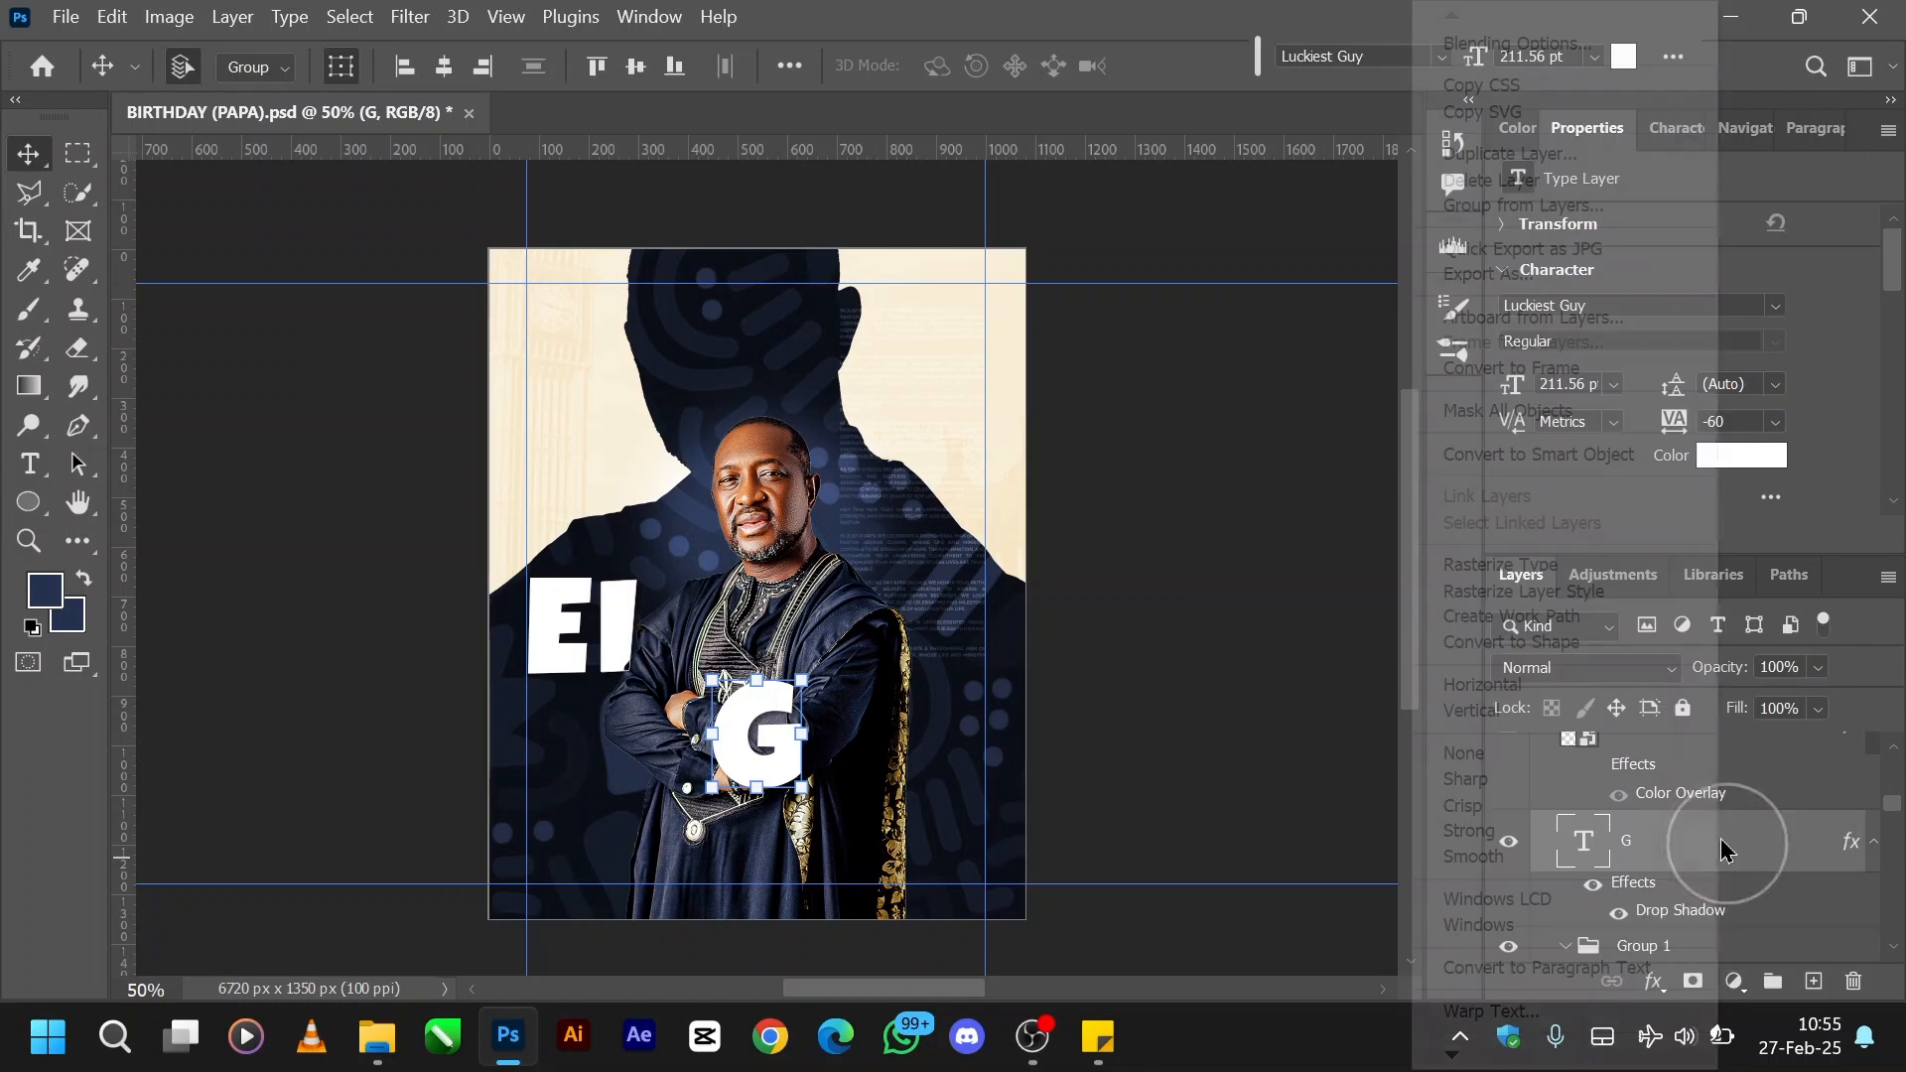
{"action": "left_click", "coordinate": [1510, 48]}
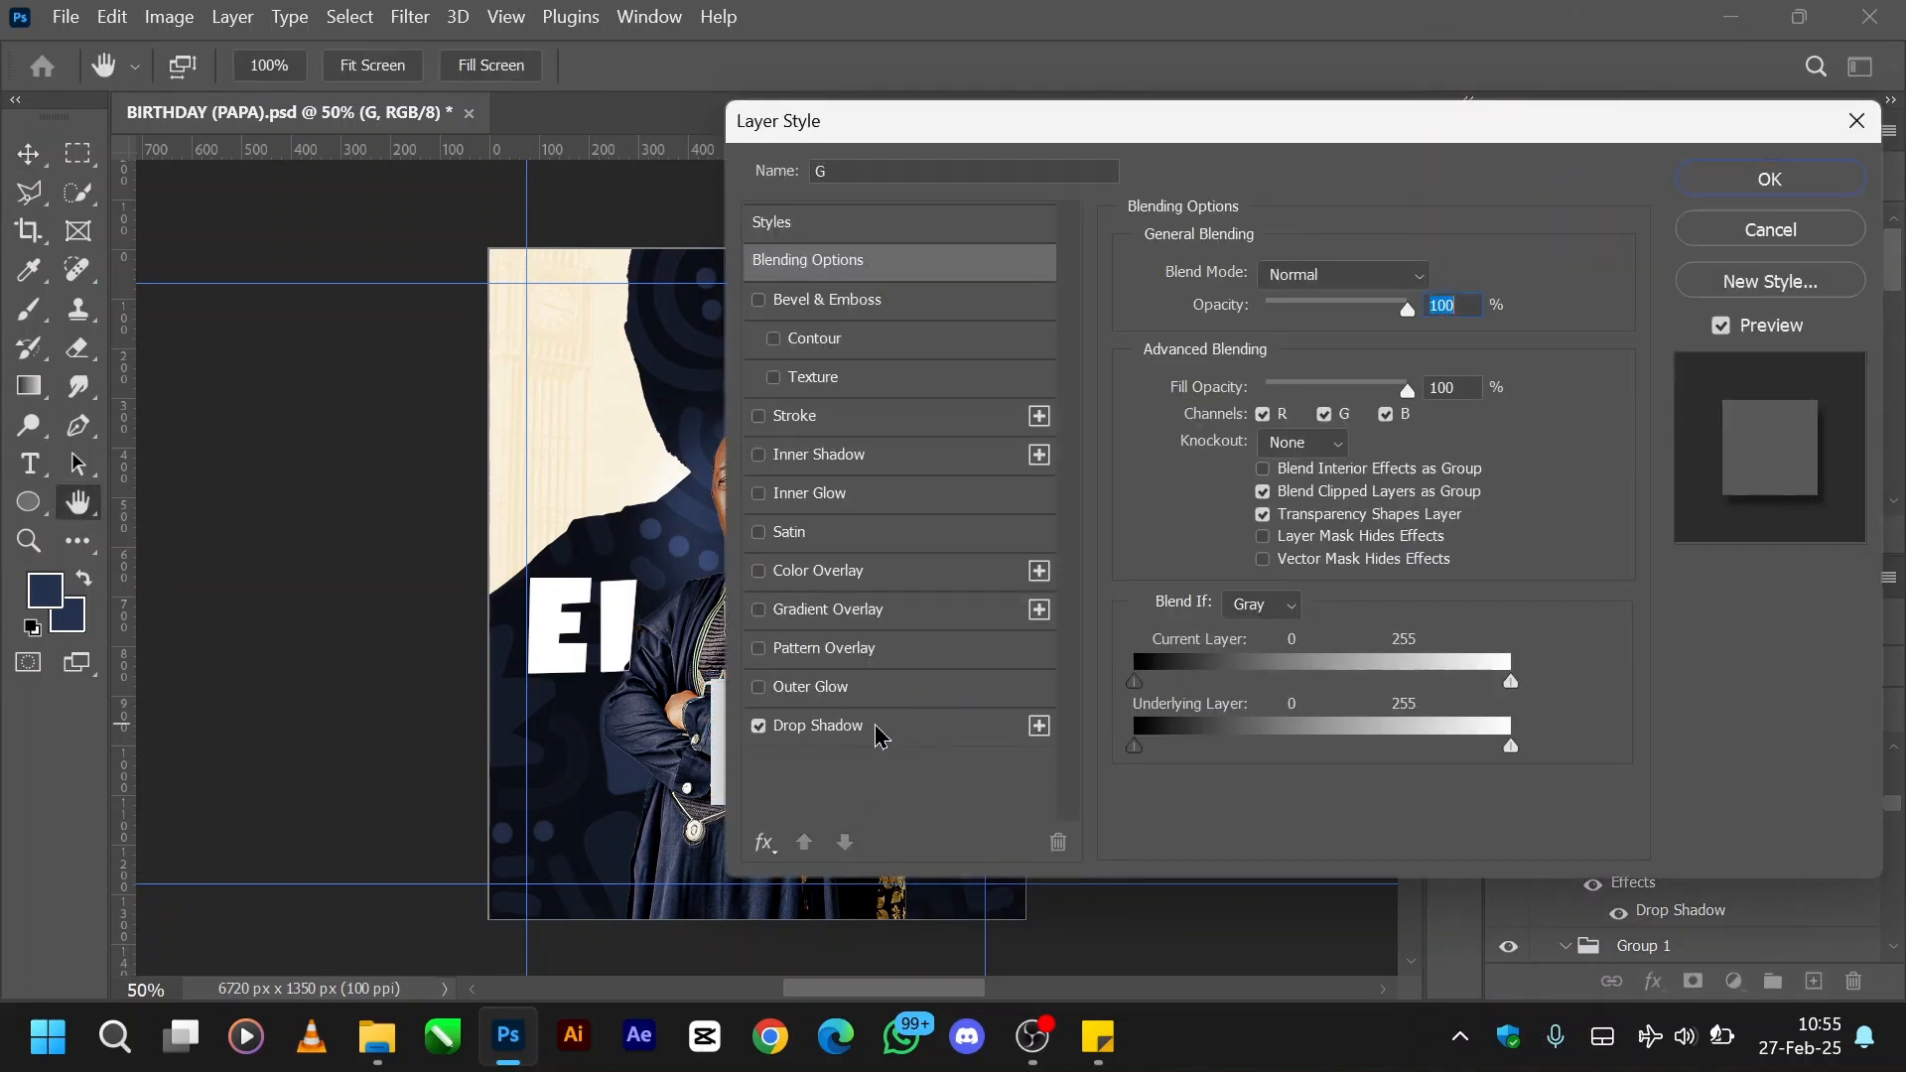
{"action": "left_click", "coordinate": [875, 734]}
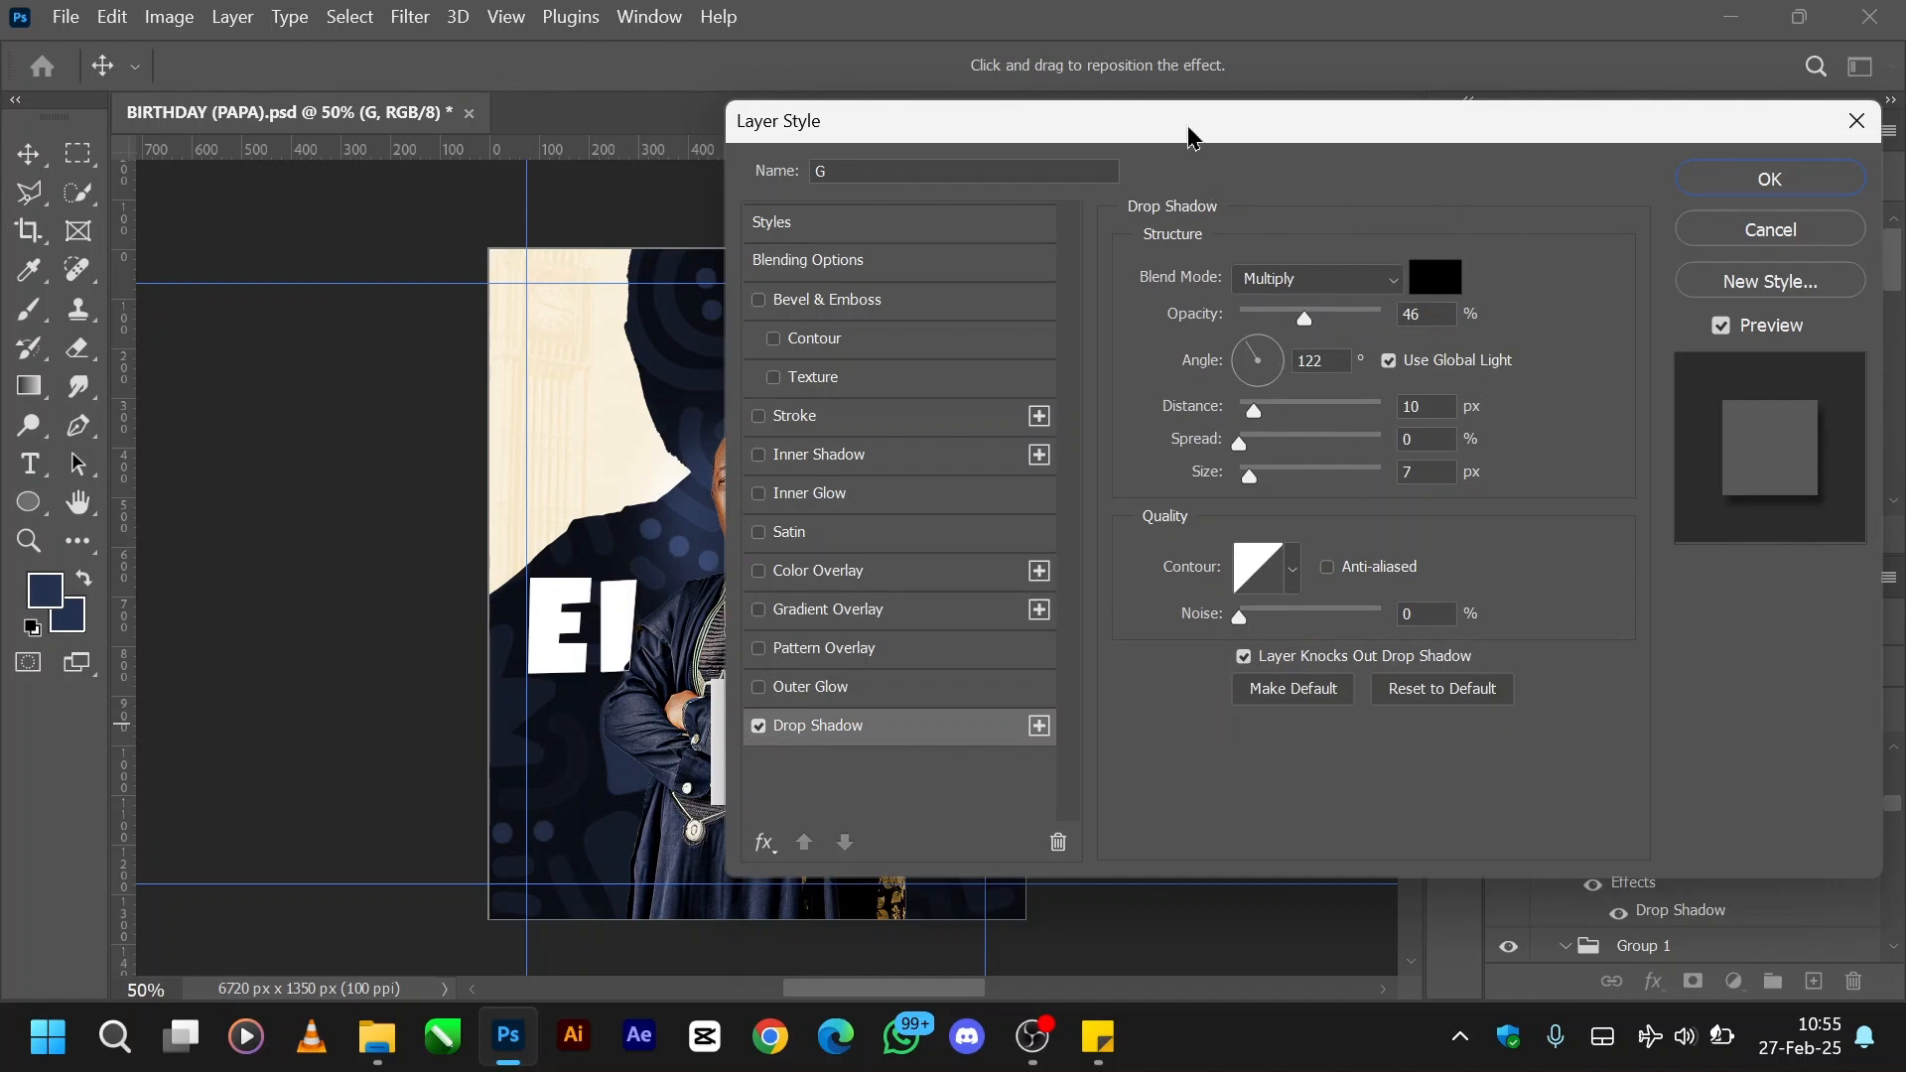
{"action": "left_click_drag", "start_coordinate": [1191, 136], "coordinate": [1123, 124]}
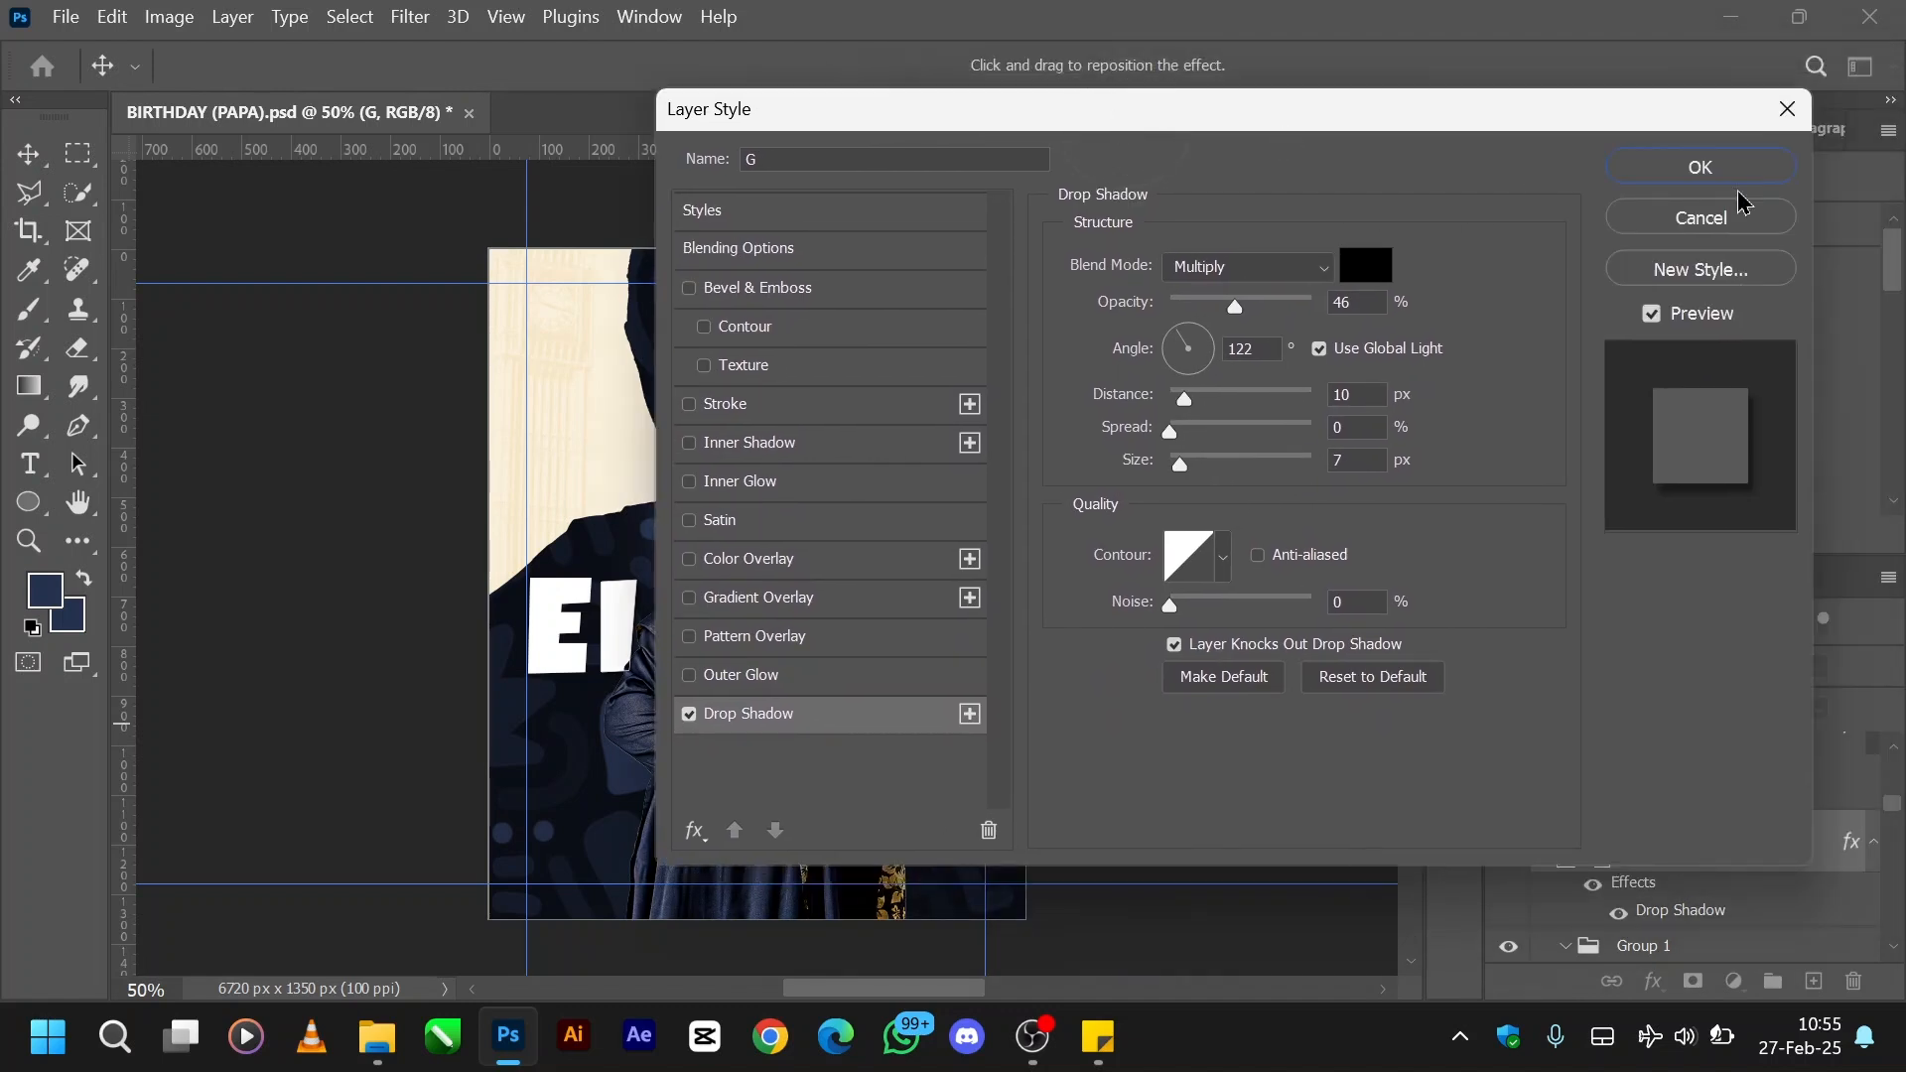
{"action": "left_click", "coordinate": [1646, 218]}
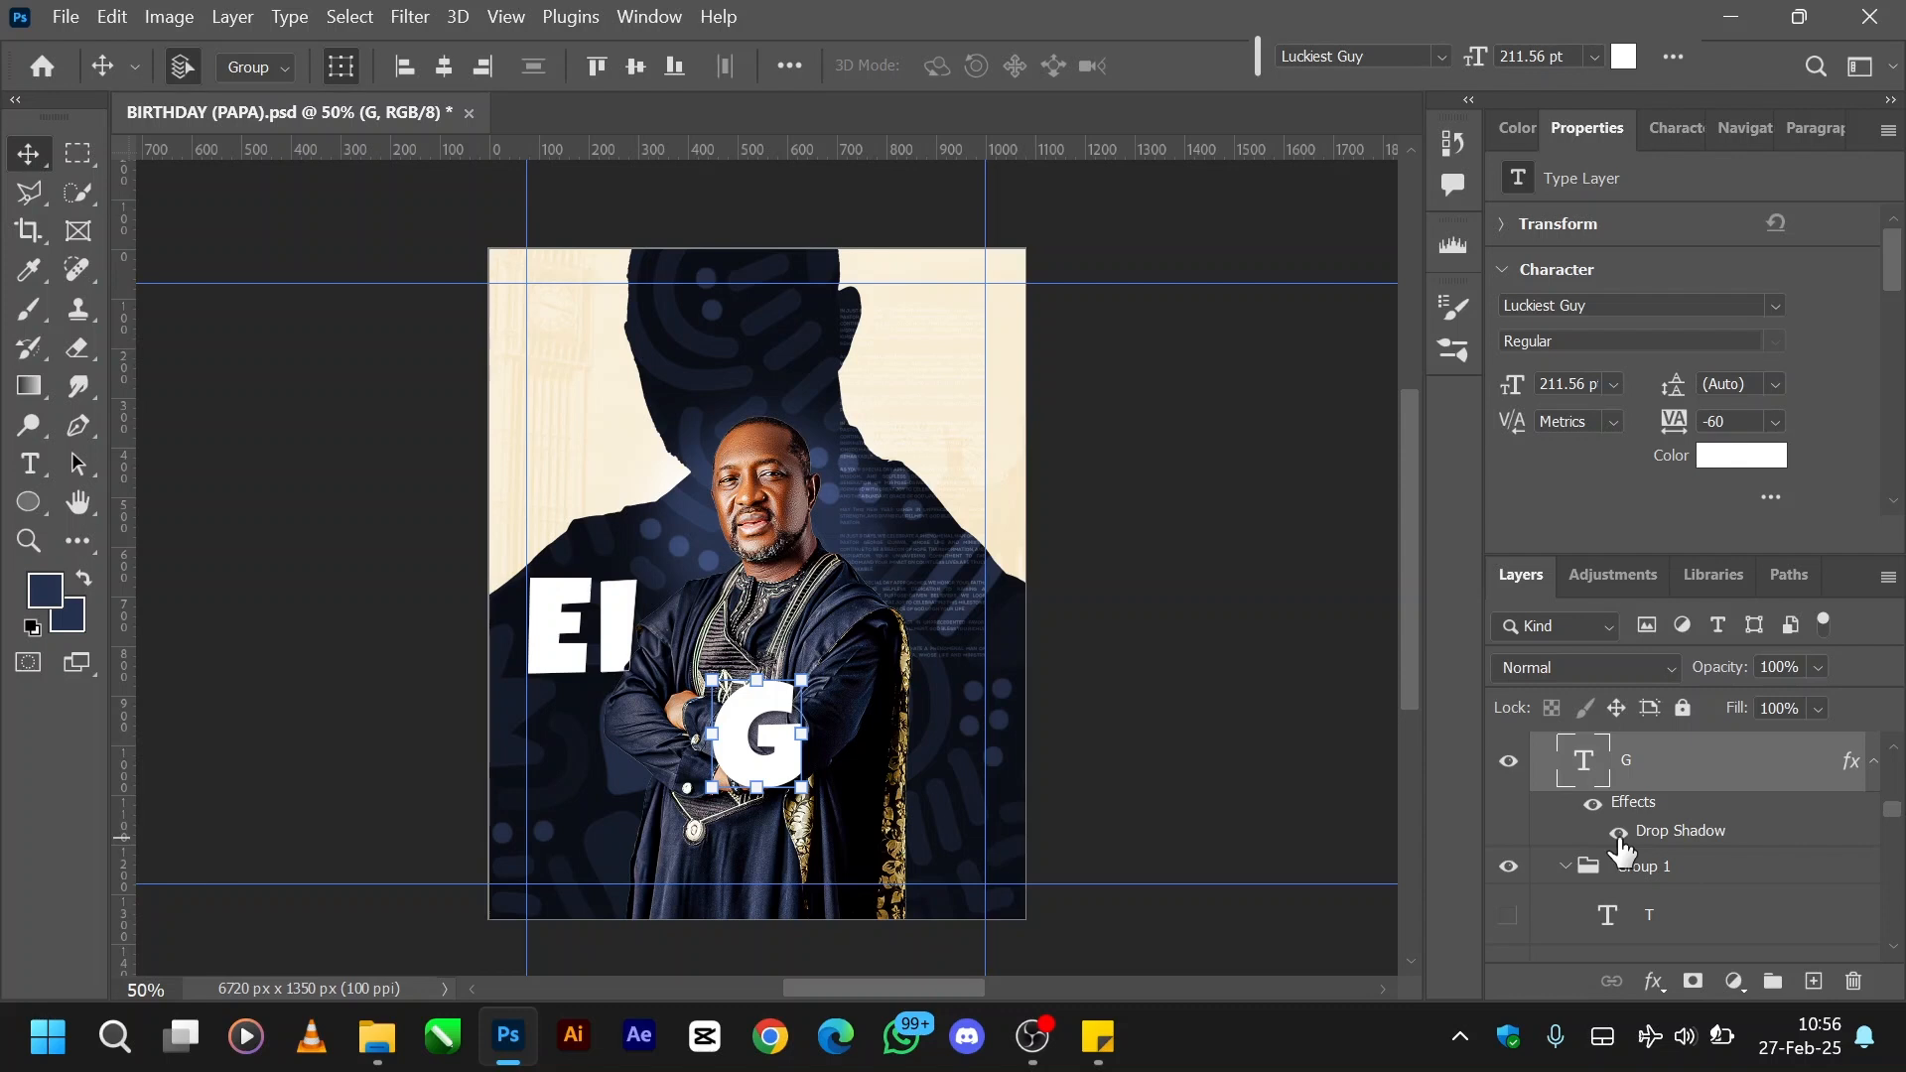
- Show the outlined H copy letter layer above the portrait
{"action": "scroll", "coordinate": [1621, 849], "scroll_direction": "down", "scroll_amount": 2}
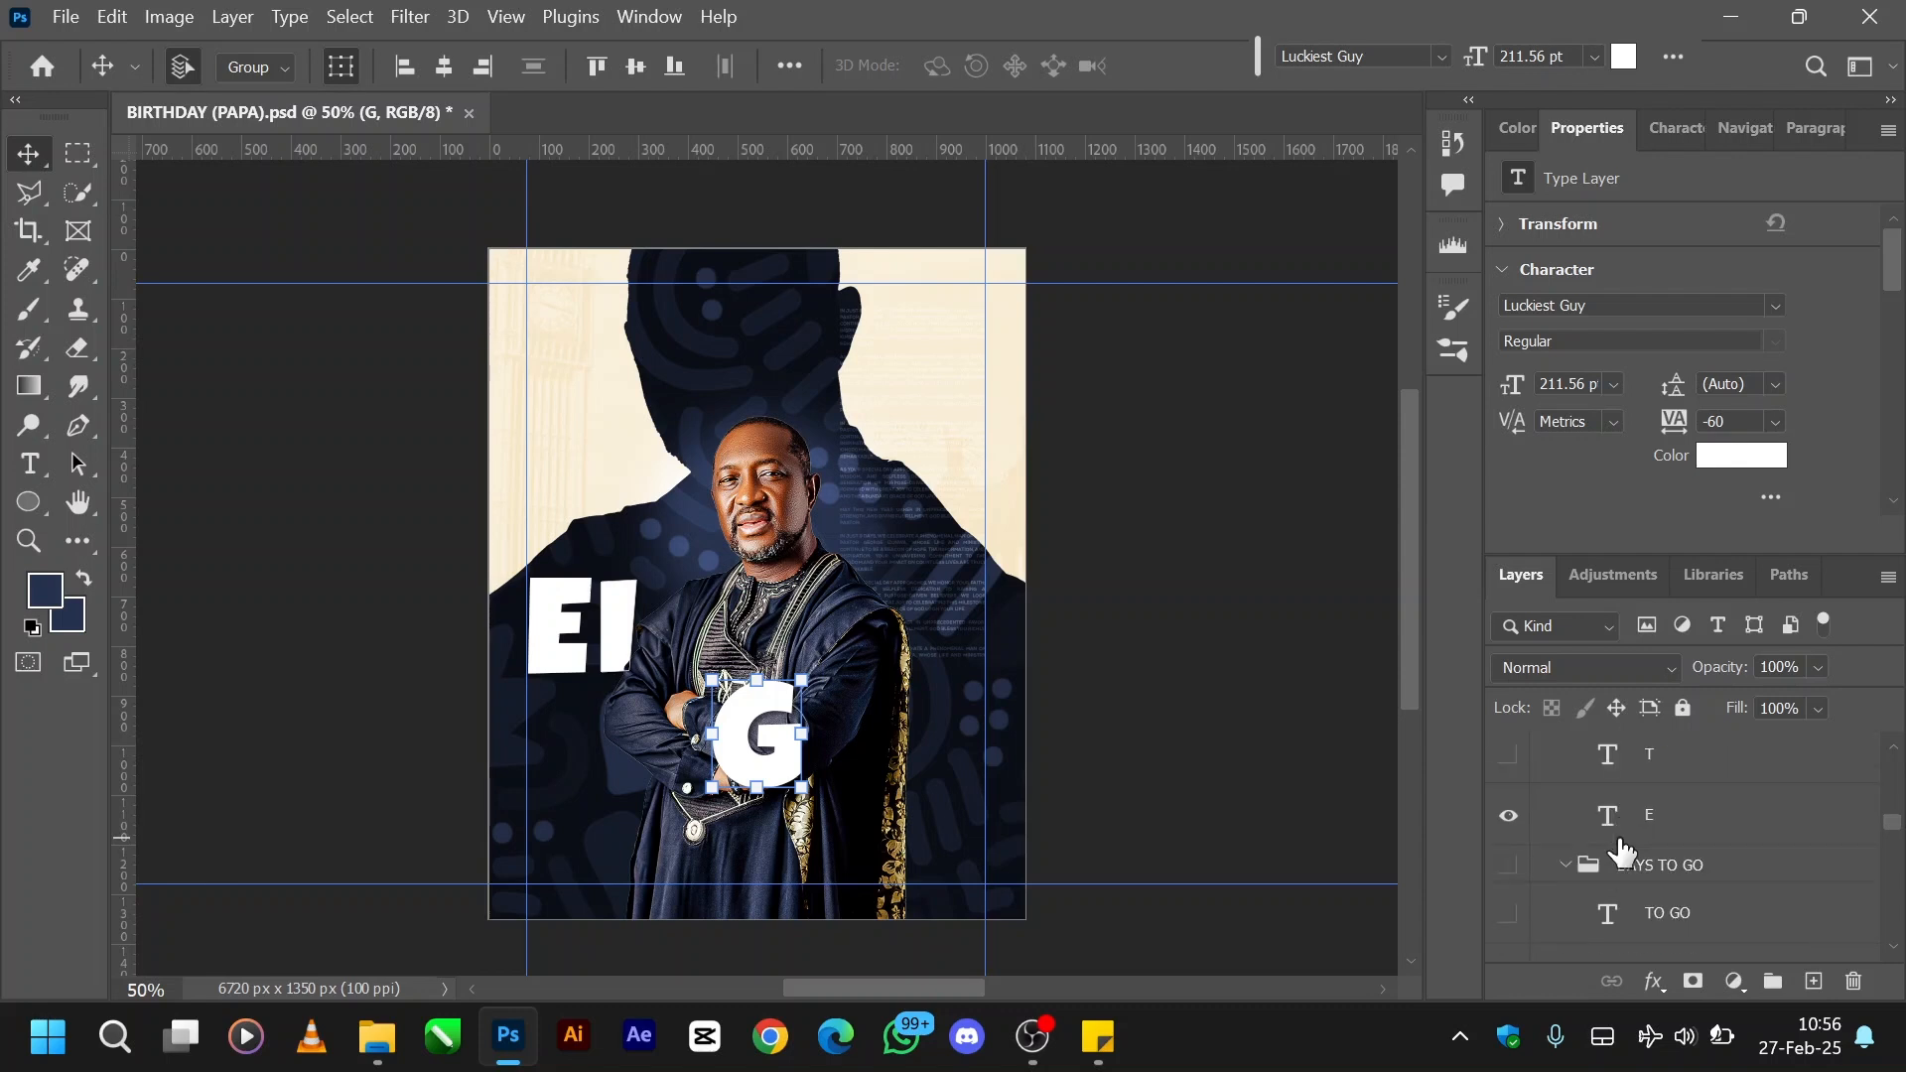
{"action": "scroll", "coordinate": [1621, 851], "scroll_direction": "down", "scroll_amount": 3}
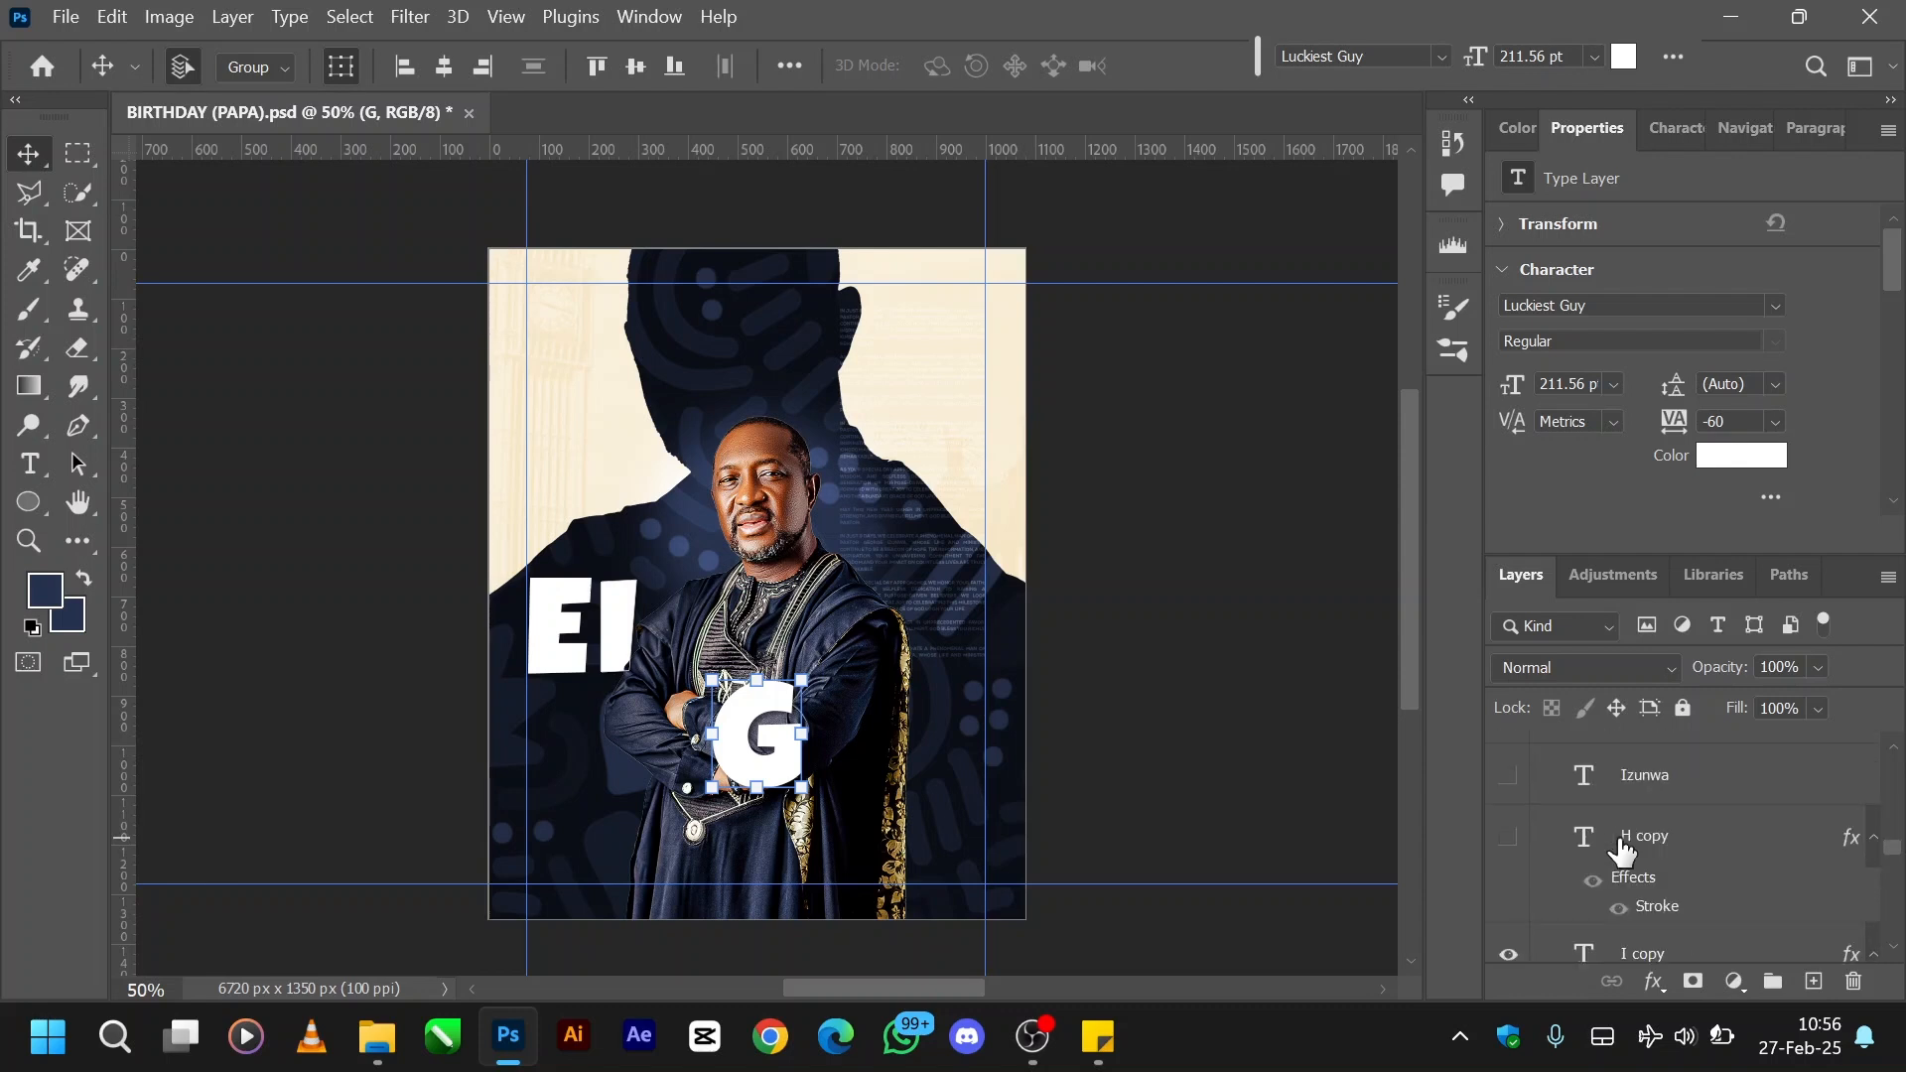
{"action": "left_click", "coordinate": [1505, 840]}
{"action": "left_click", "coordinate": [1507, 846]}
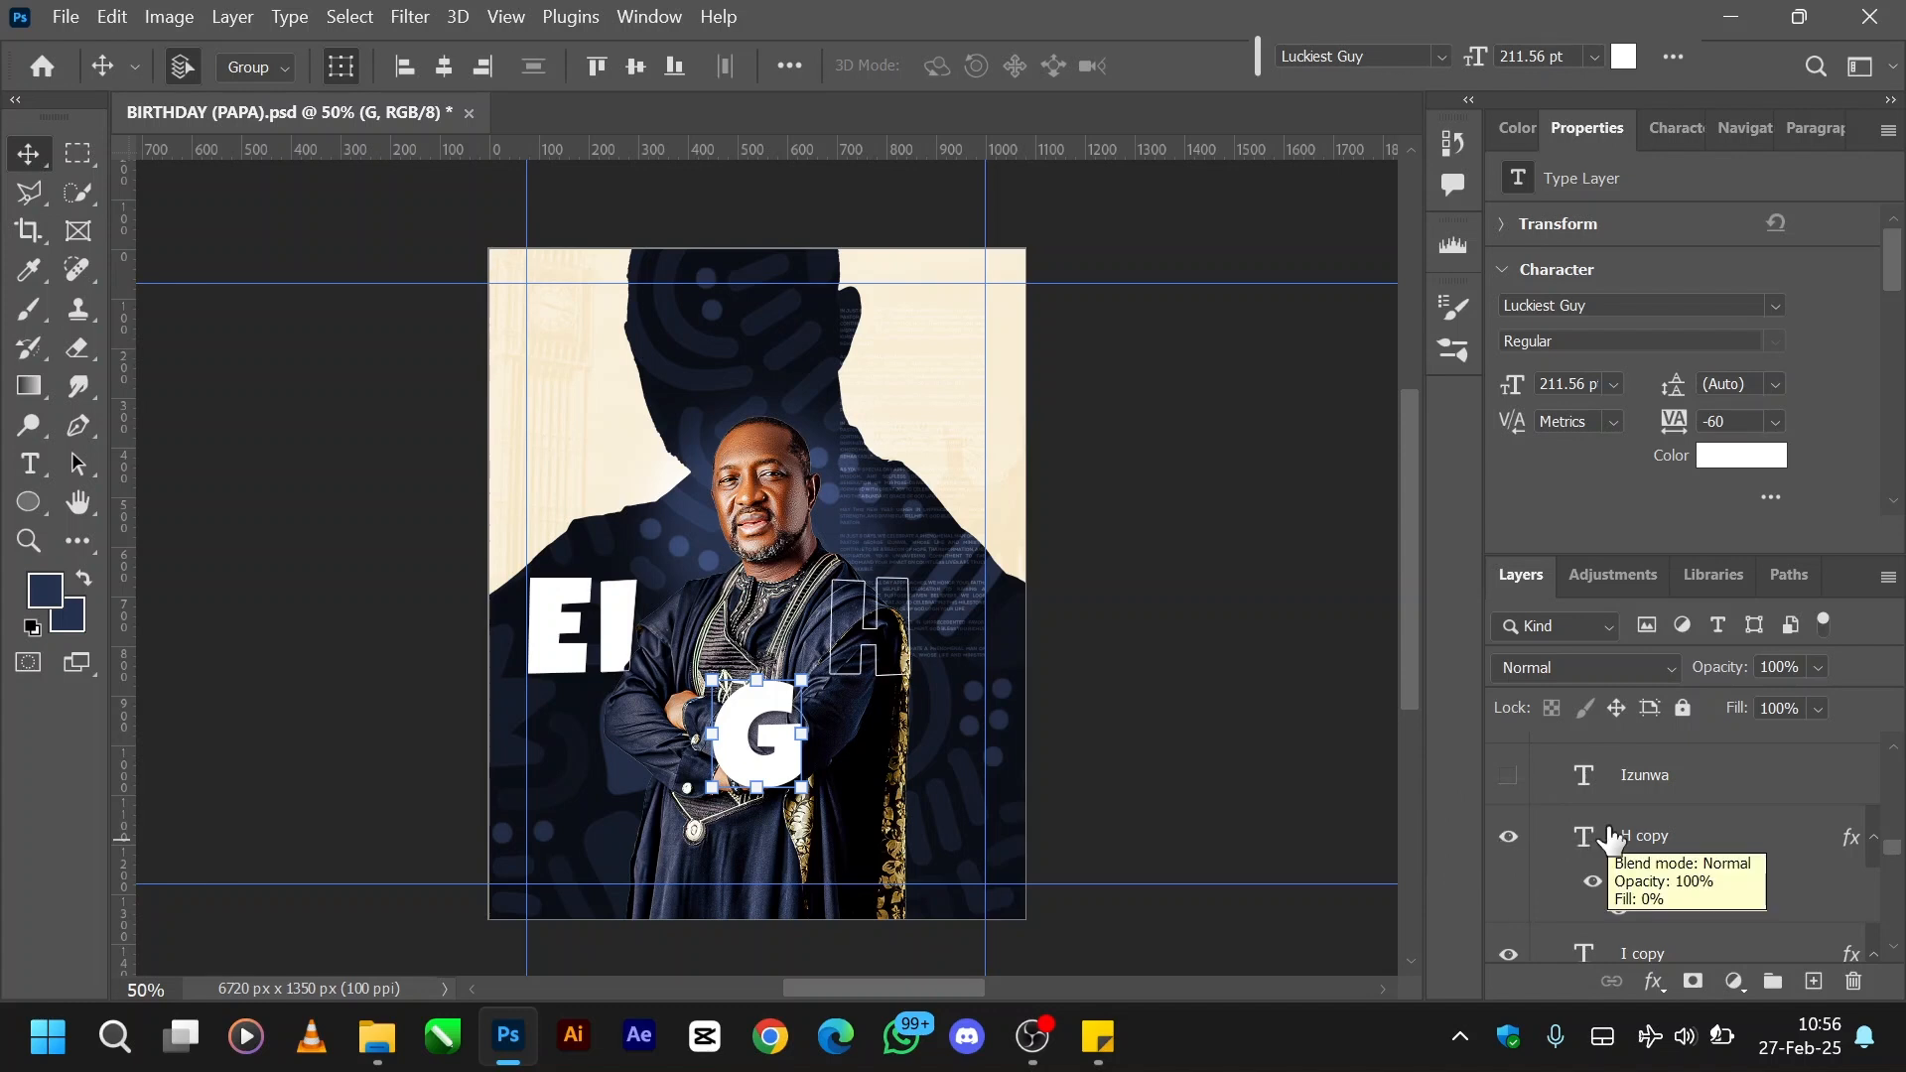
- Show the solid white H letter layer behind the portrait
{"action": "scroll", "coordinate": [1609, 839], "scroll_direction": "up", "scroll_amount": 5}
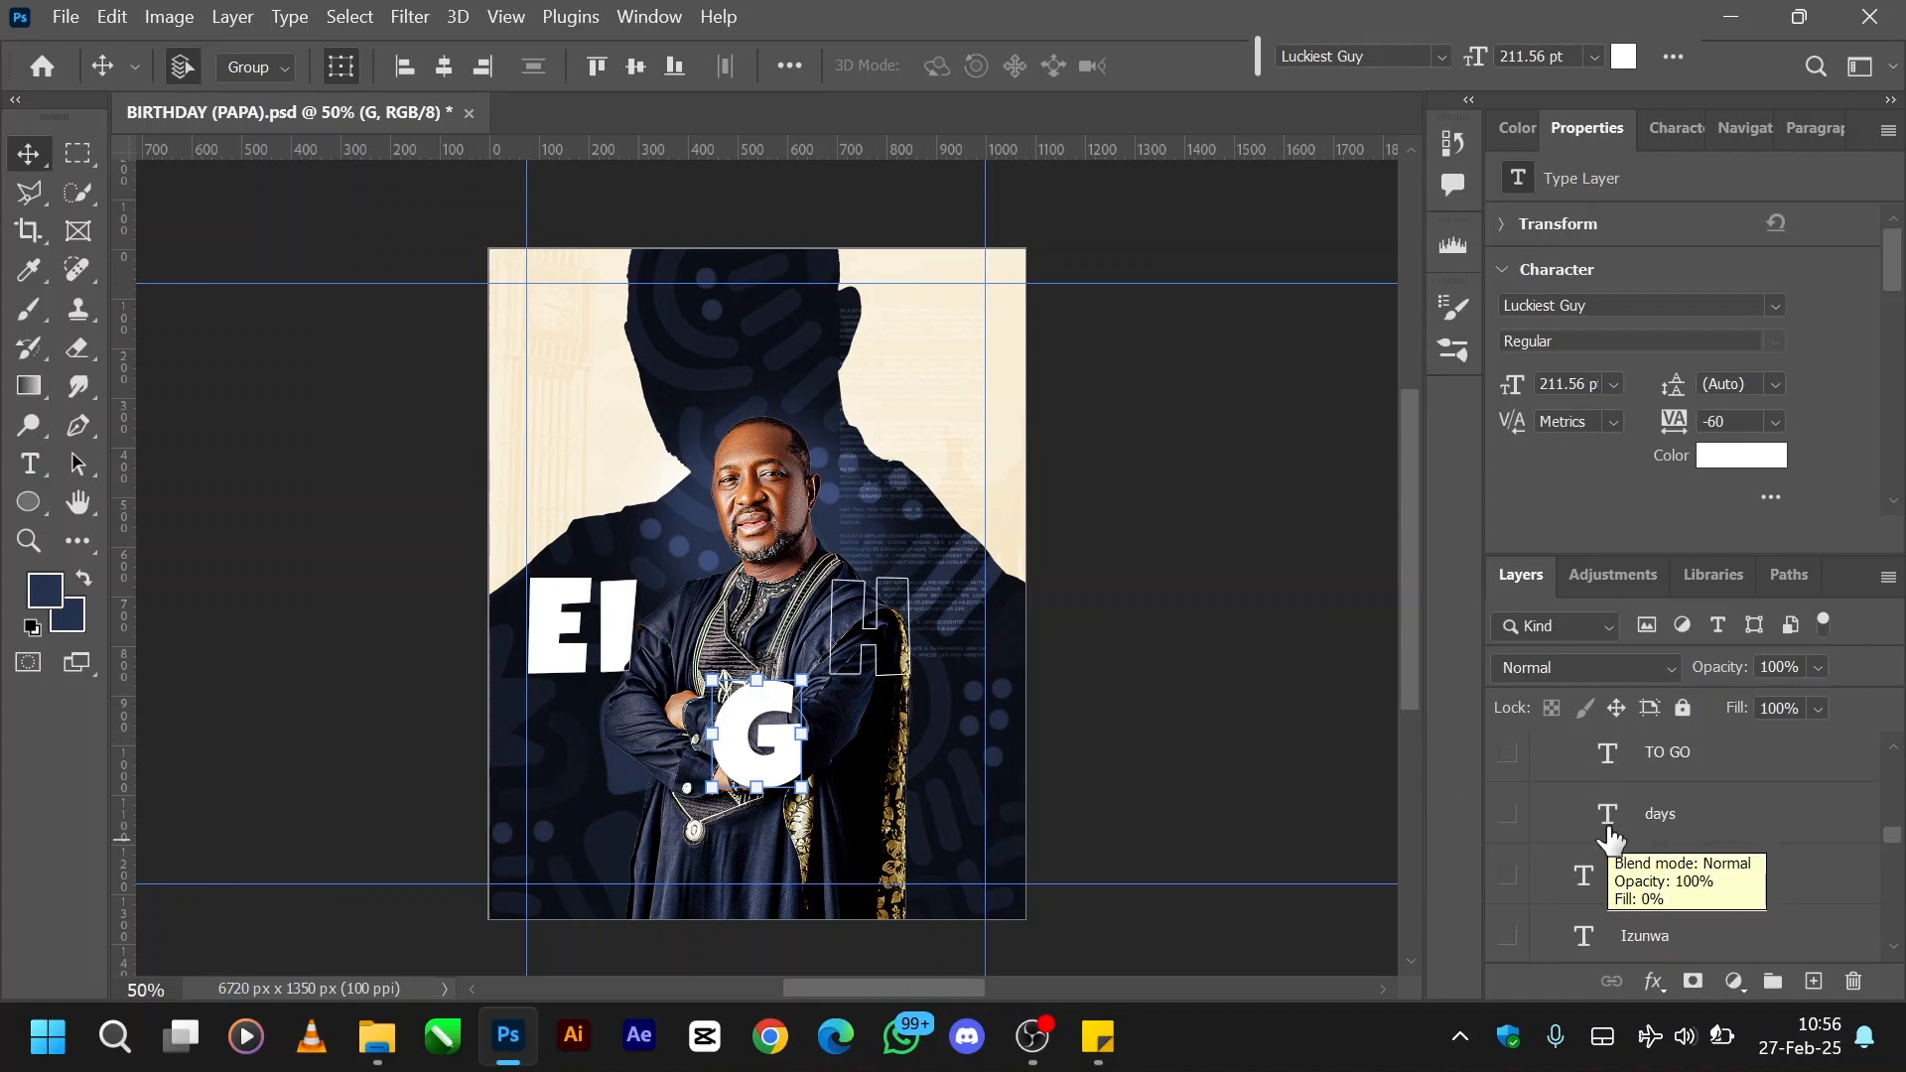
{"action": "scroll", "coordinate": [1609, 839], "scroll_direction": "up", "scroll_amount": 4}
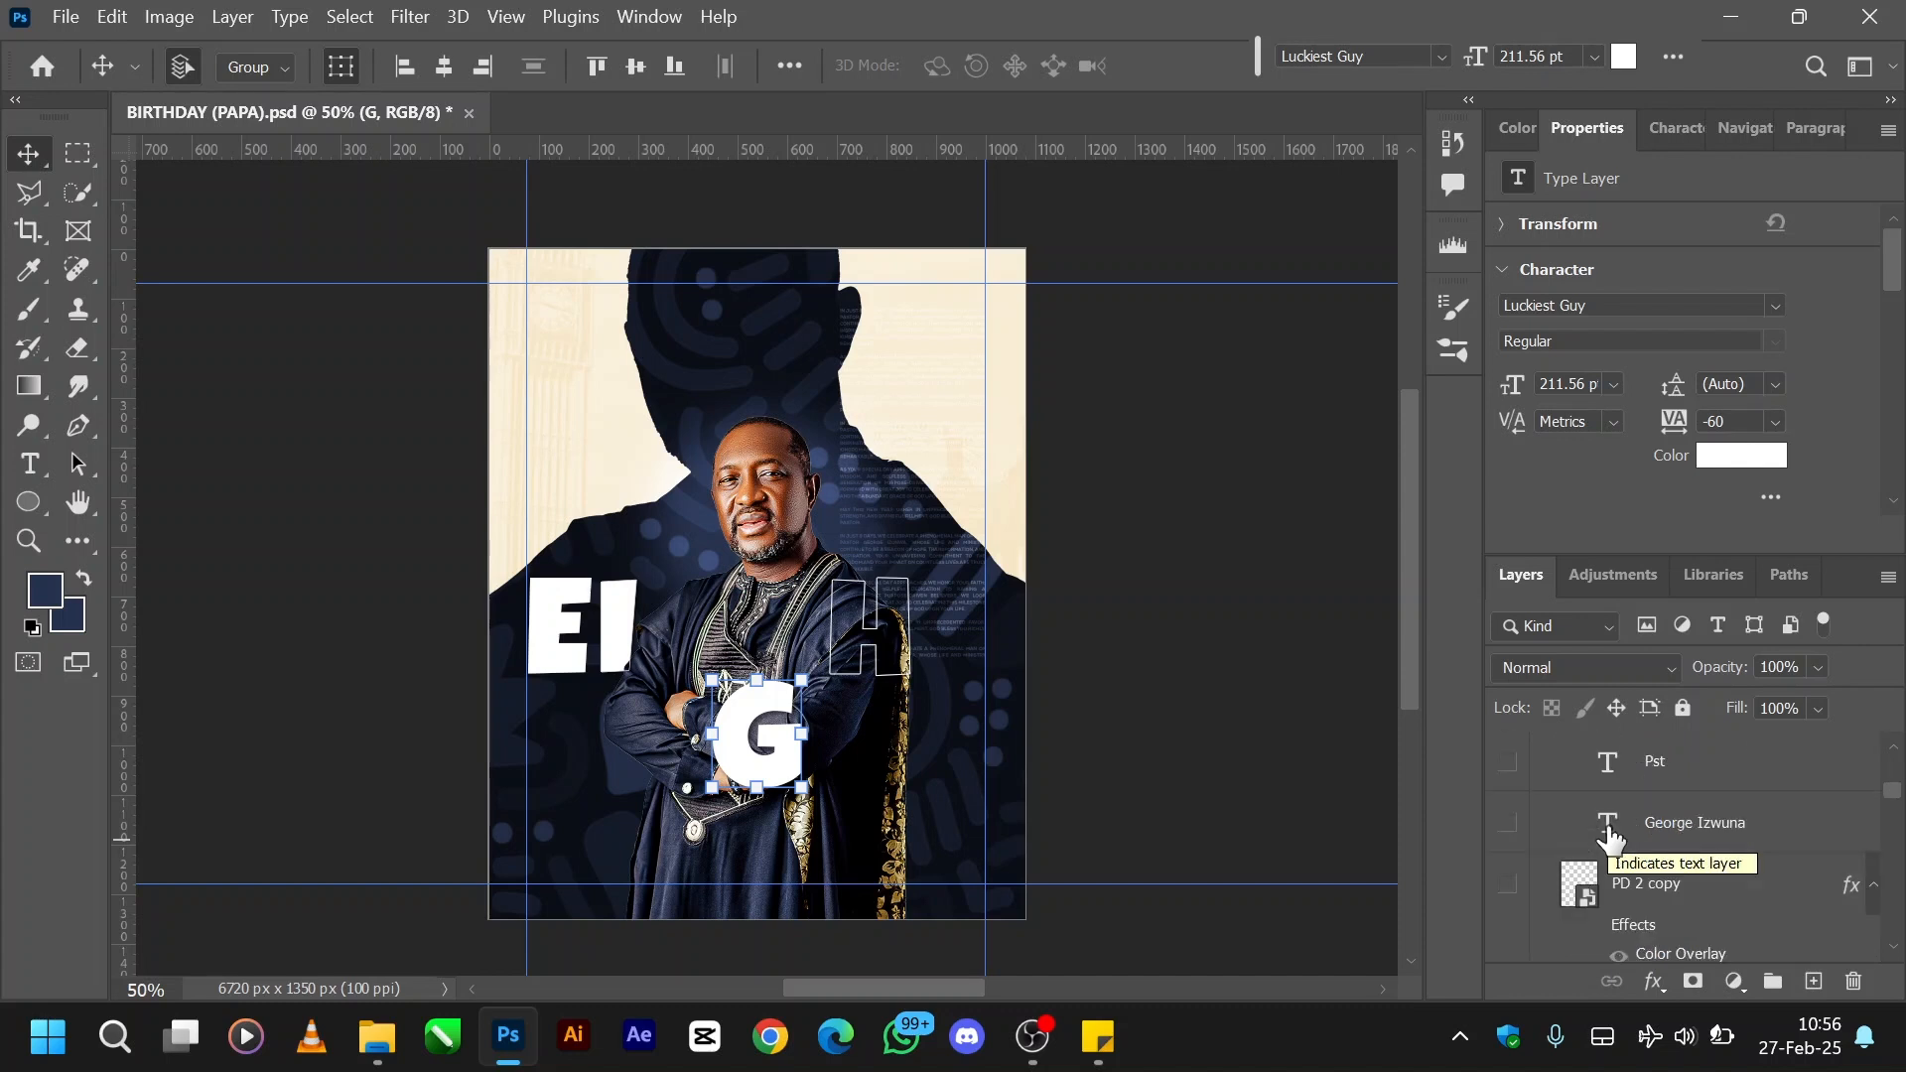
{"action": "scroll", "coordinate": [1610, 839], "scroll_direction": "down", "scroll_amount": 5}
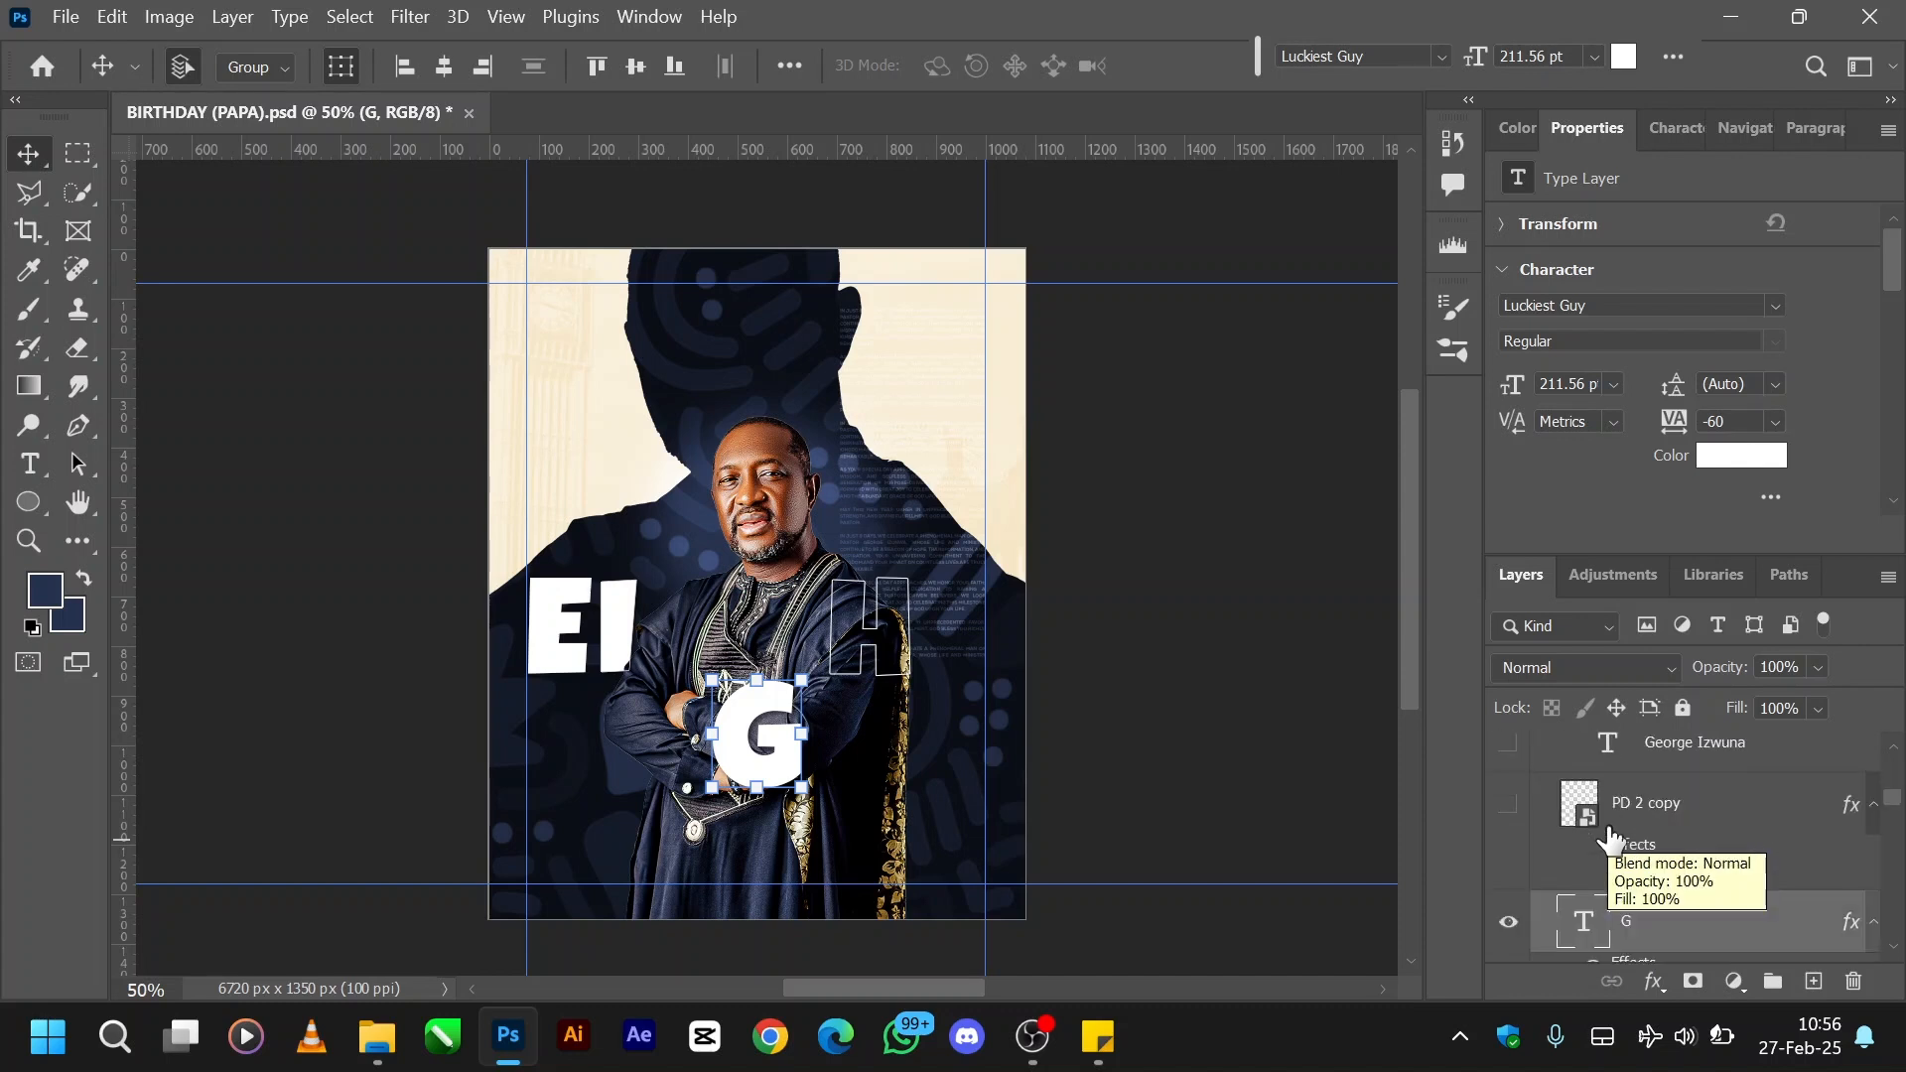
{"action": "scroll", "coordinate": [1610, 838], "scroll_direction": "down", "scroll_amount": 6}
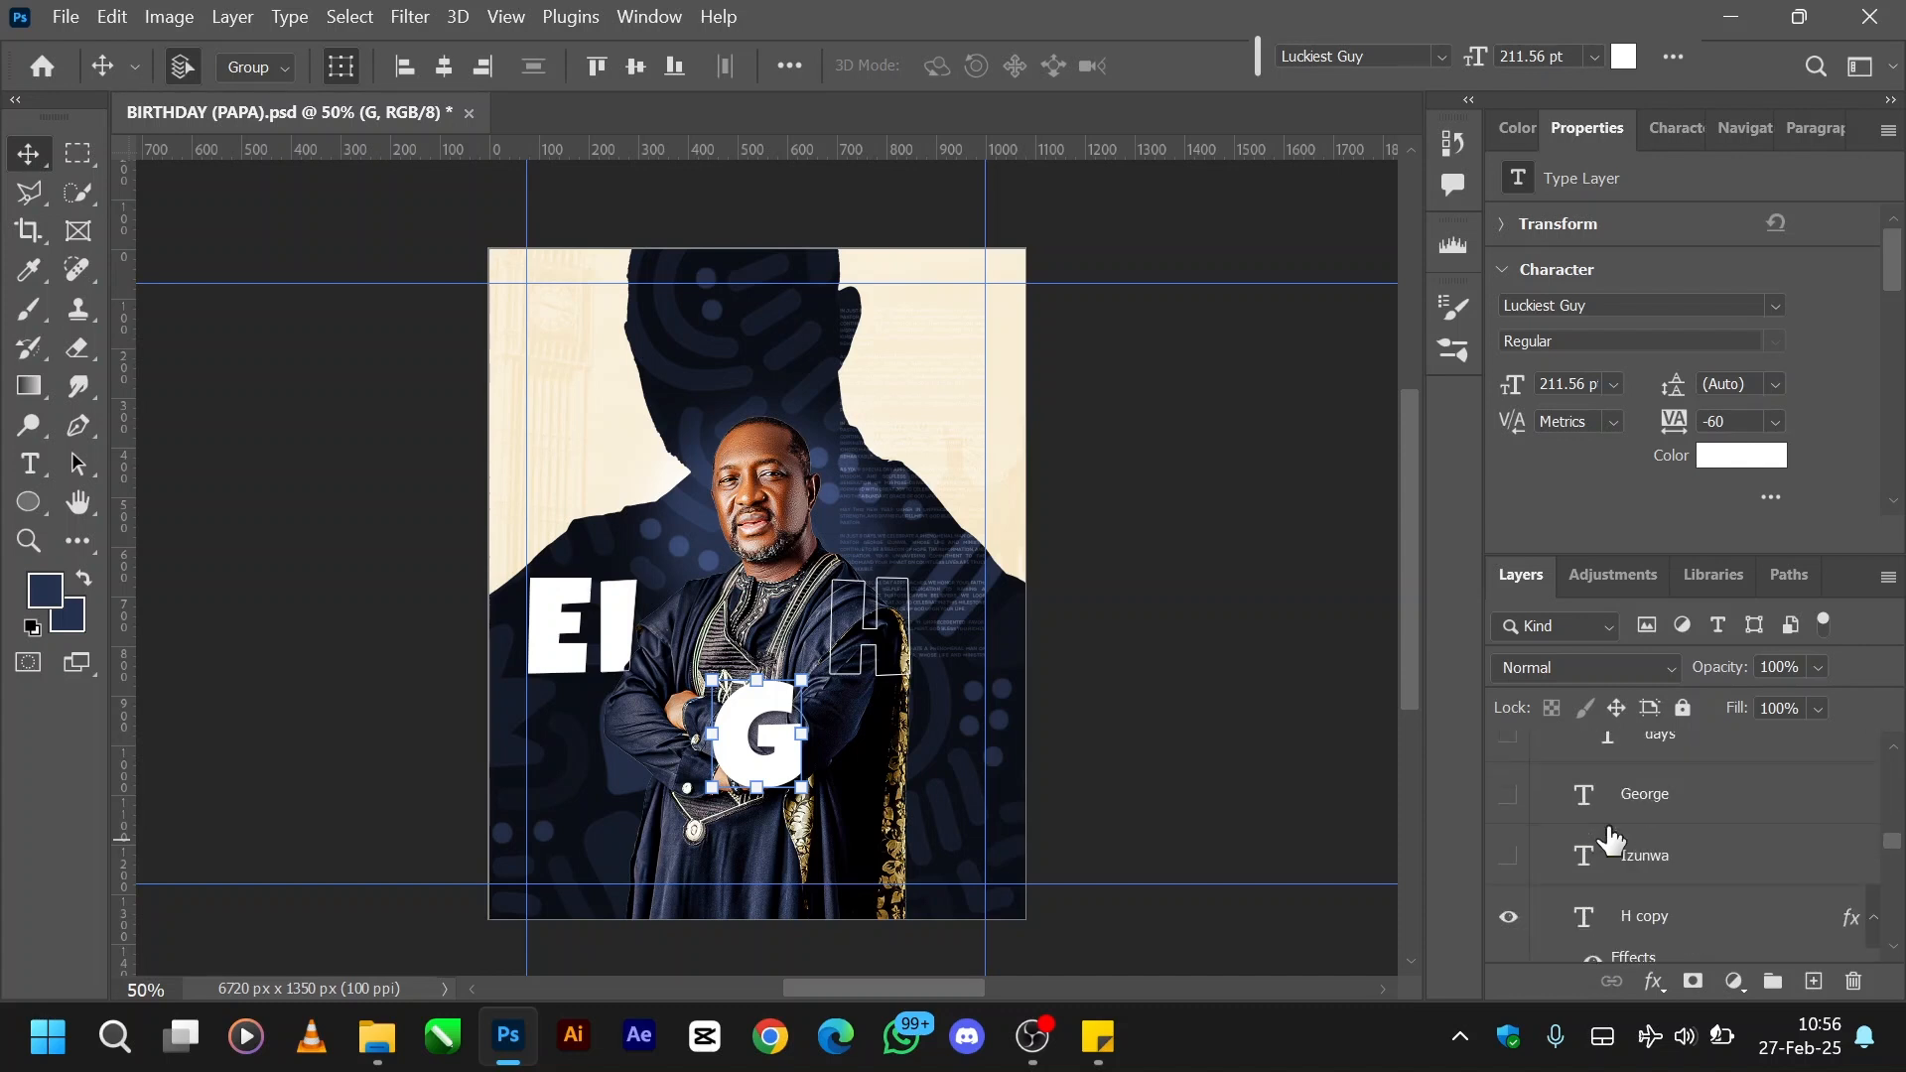
{"action": "scroll", "coordinate": [1610, 838], "scroll_direction": "down", "scroll_amount": 3}
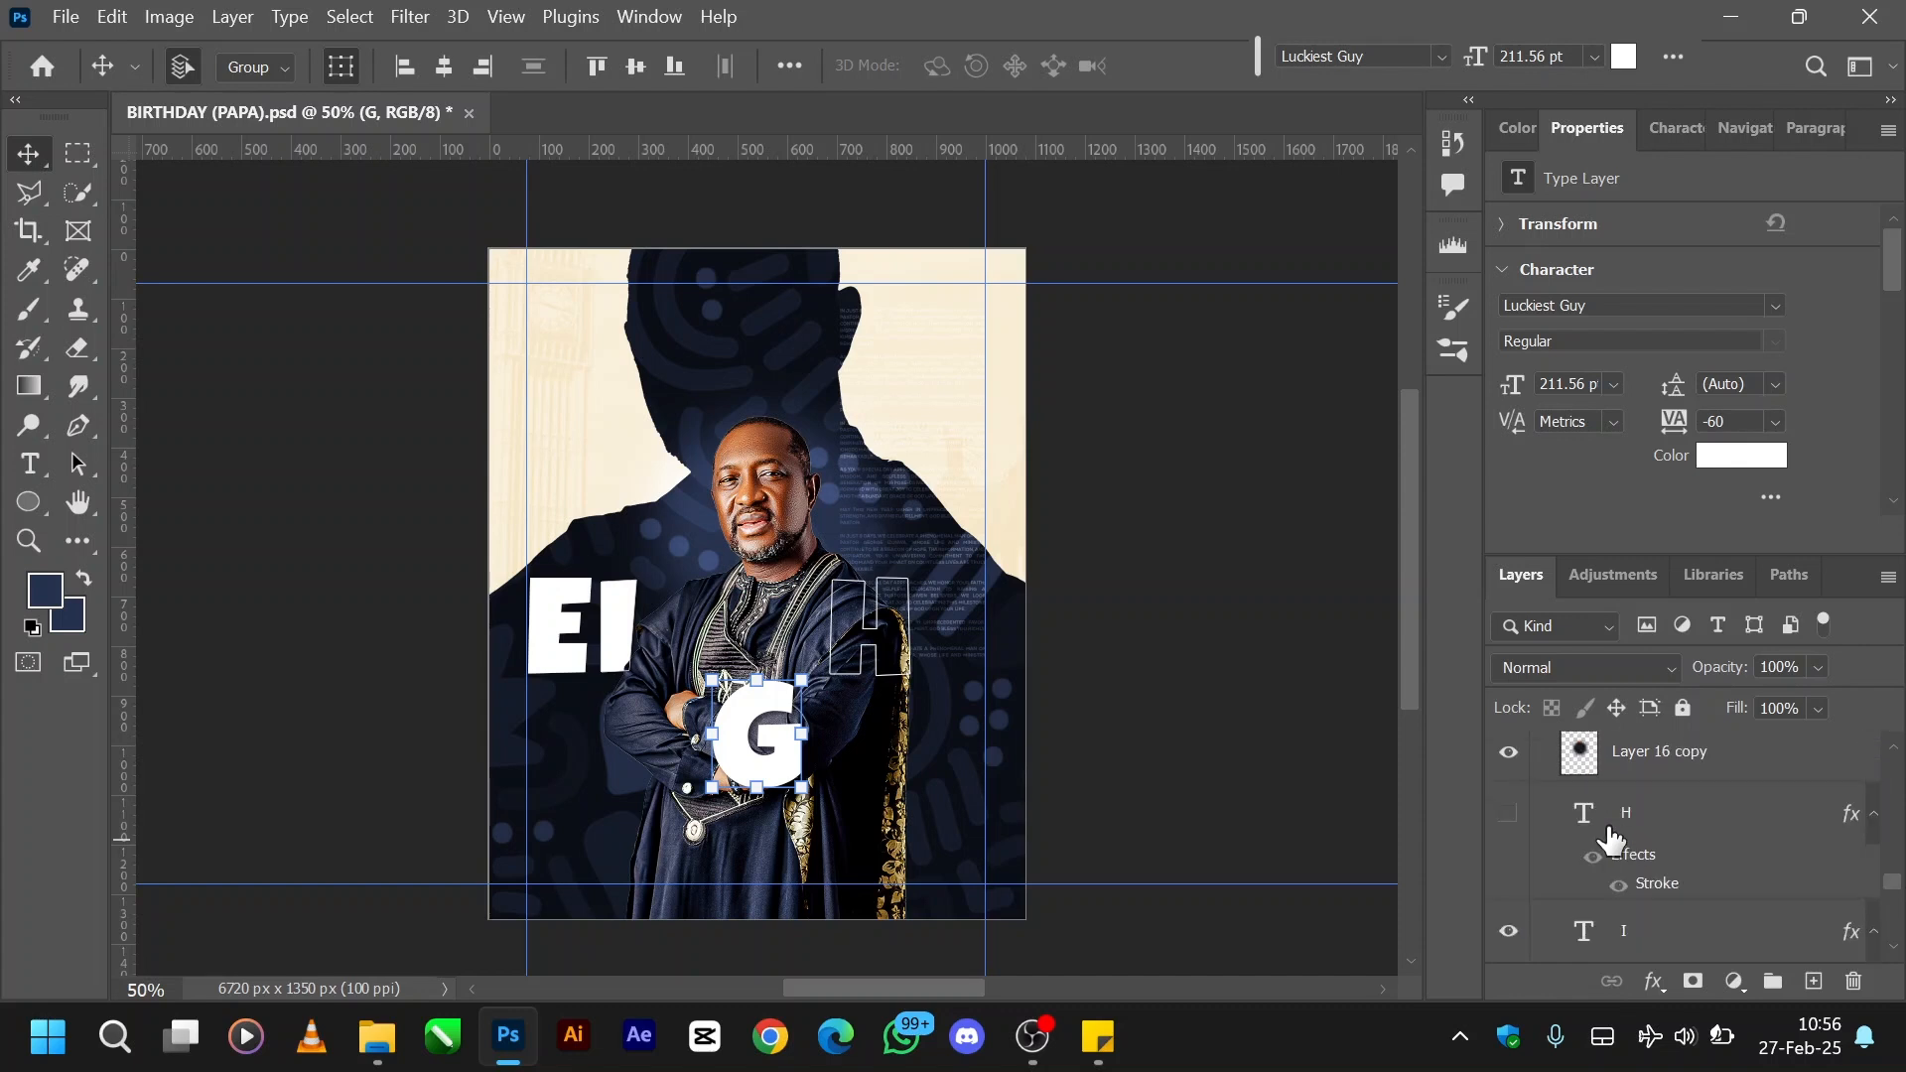
{"action": "left_click", "coordinate": [1509, 814]}
- Toggle the outlined H copy layer off and on to compare it with the solid H behind the portrait
{"action": "scroll", "coordinate": [1631, 820], "scroll_direction": "up", "scroll_amount": 5}
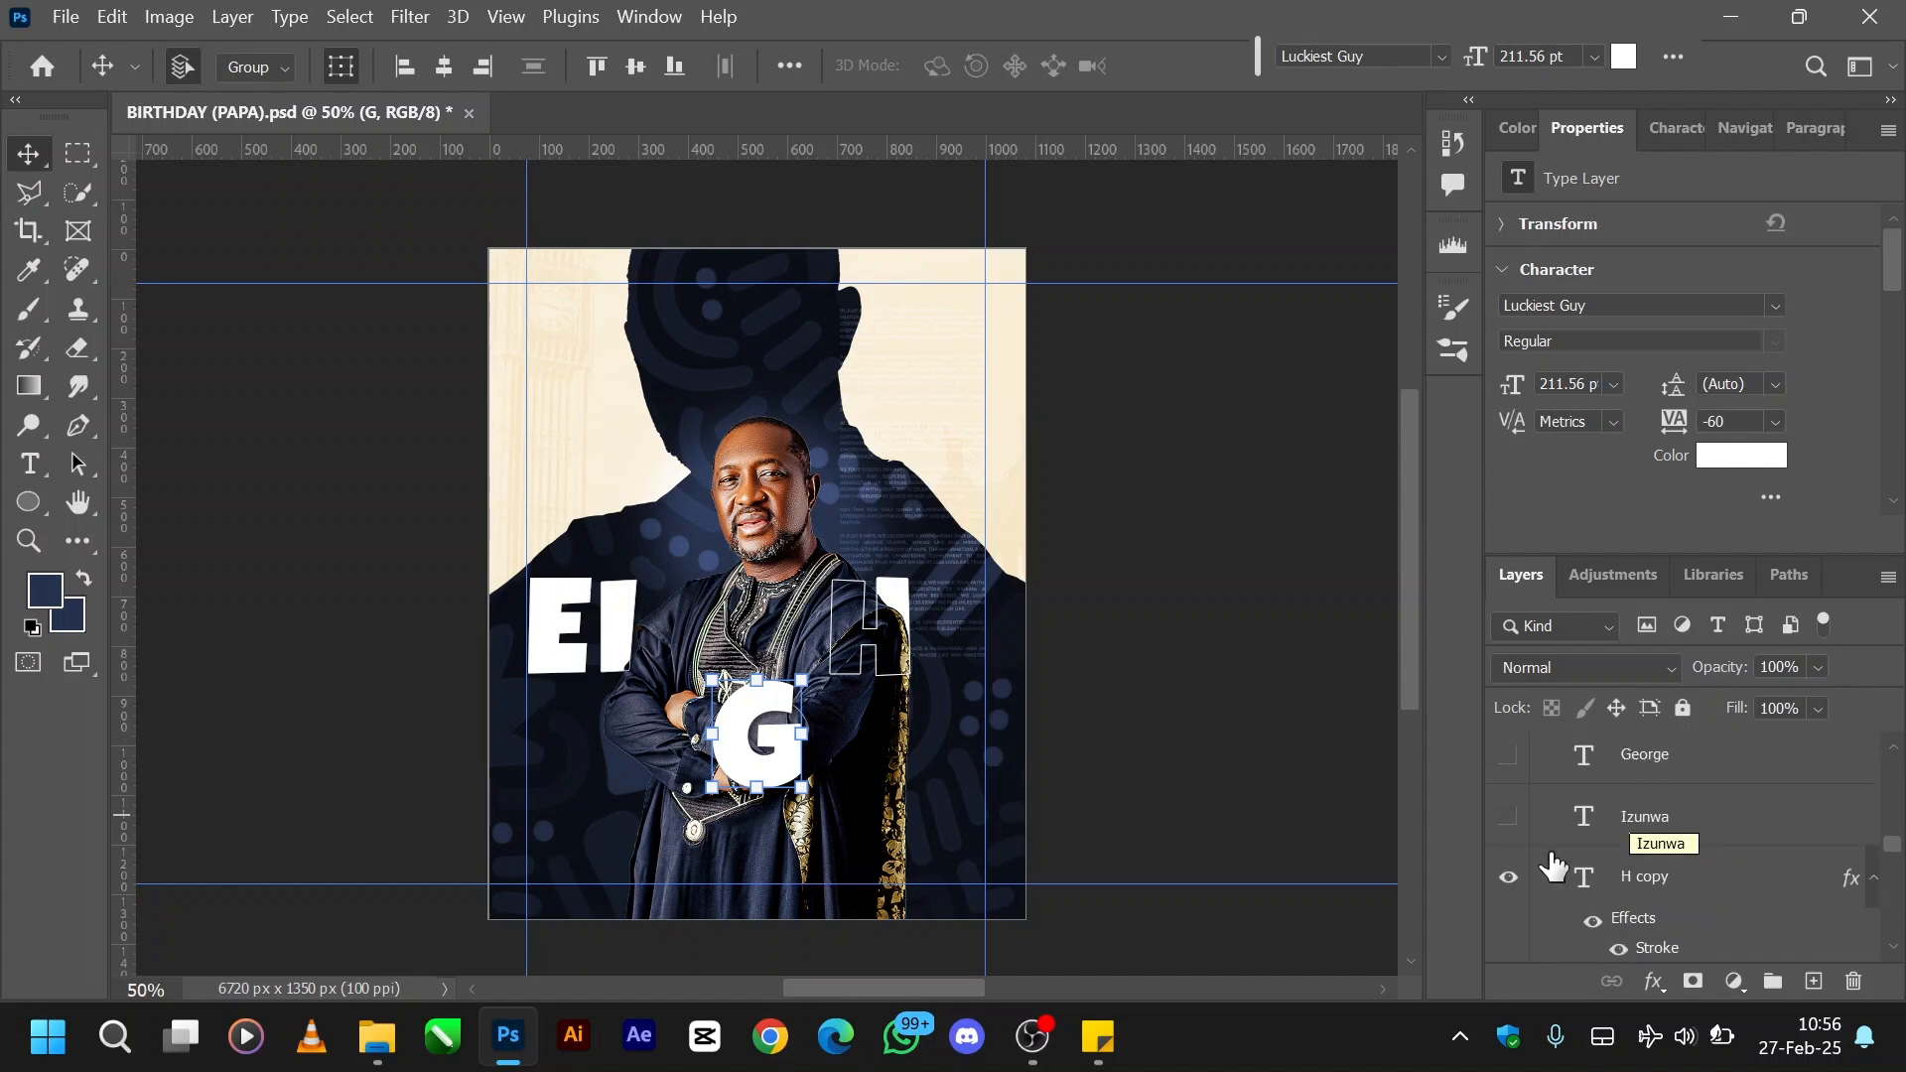
{"action": "left_click", "coordinate": [1508, 878]}
{"action": "left_click", "coordinate": [1510, 880]}
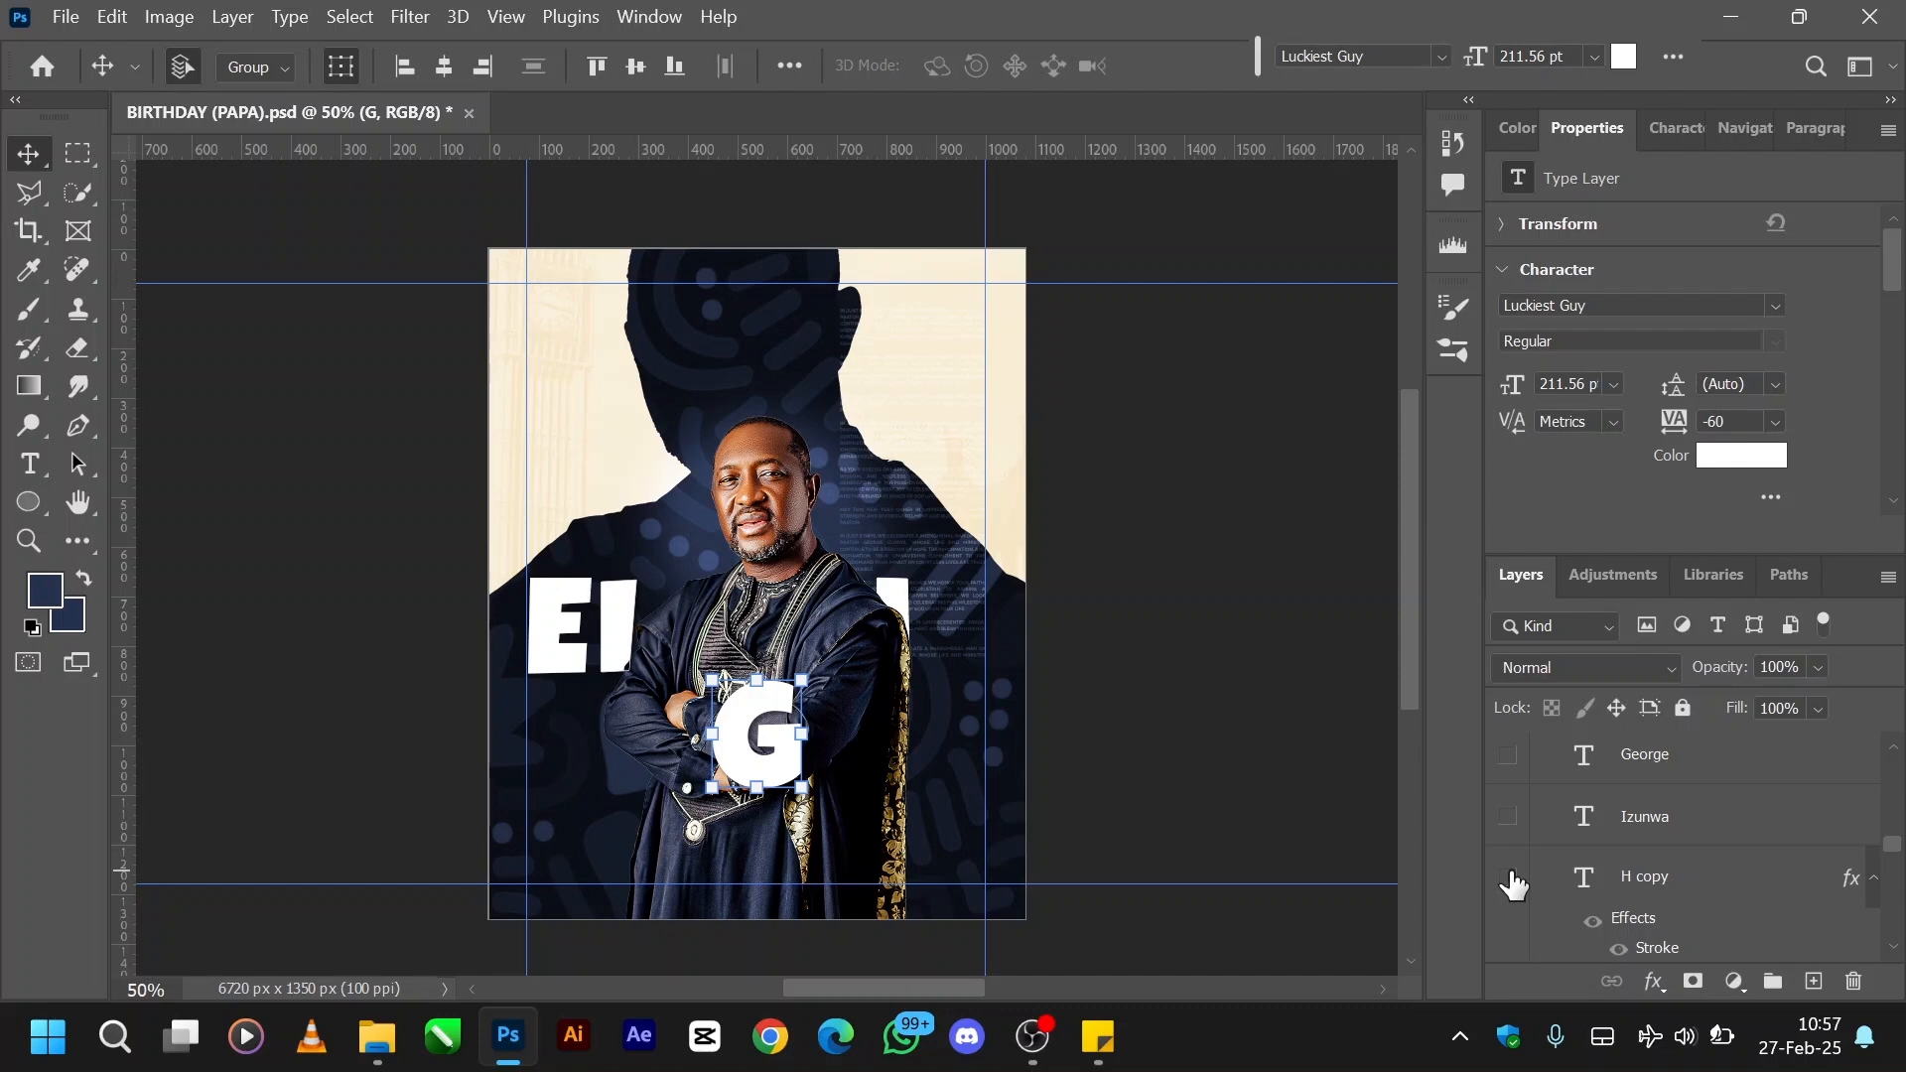
{"action": "left_click", "coordinate": [1509, 878]}
{"action": "left_click", "coordinate": [1509, 878]}
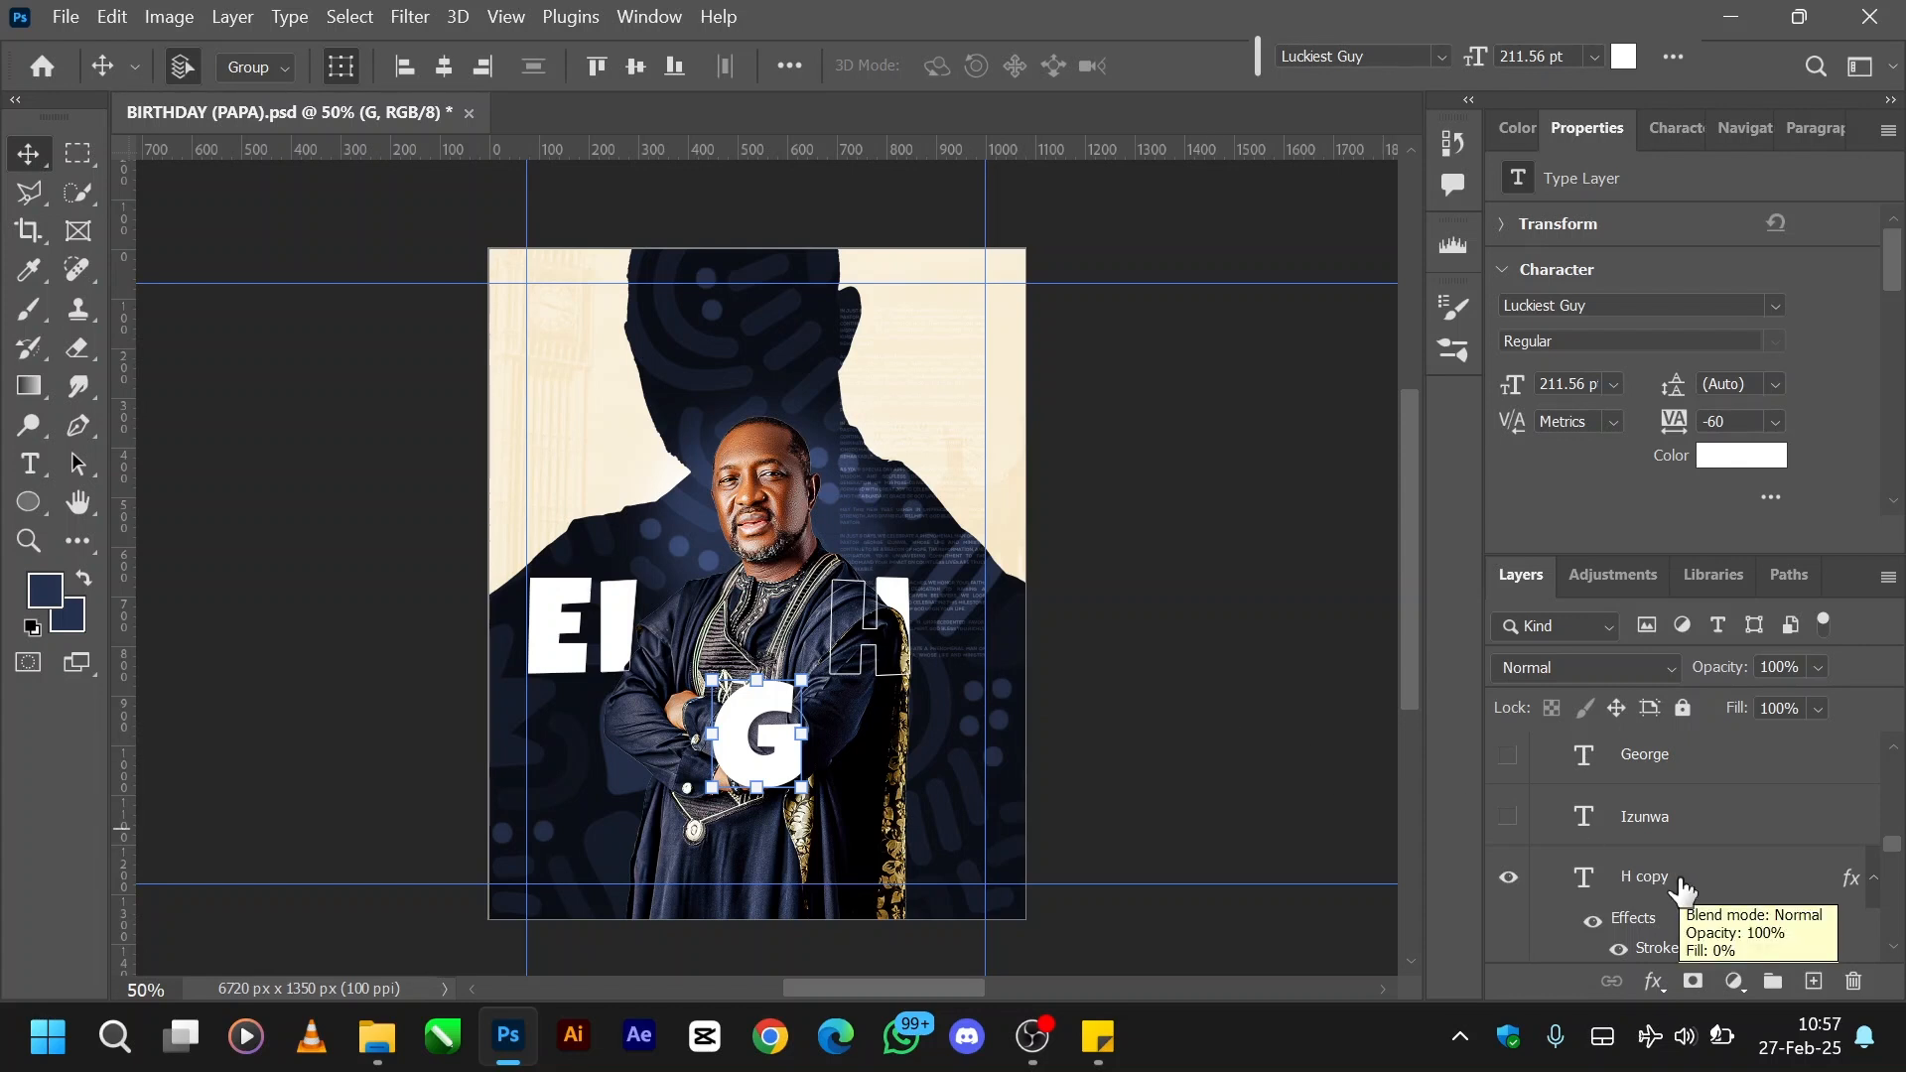
- Show the white T letter layer in Group 1
{"action": "scroll", "coordinate": [1545, 879], "scroll_direction": "down", "scroll_amount": 3}
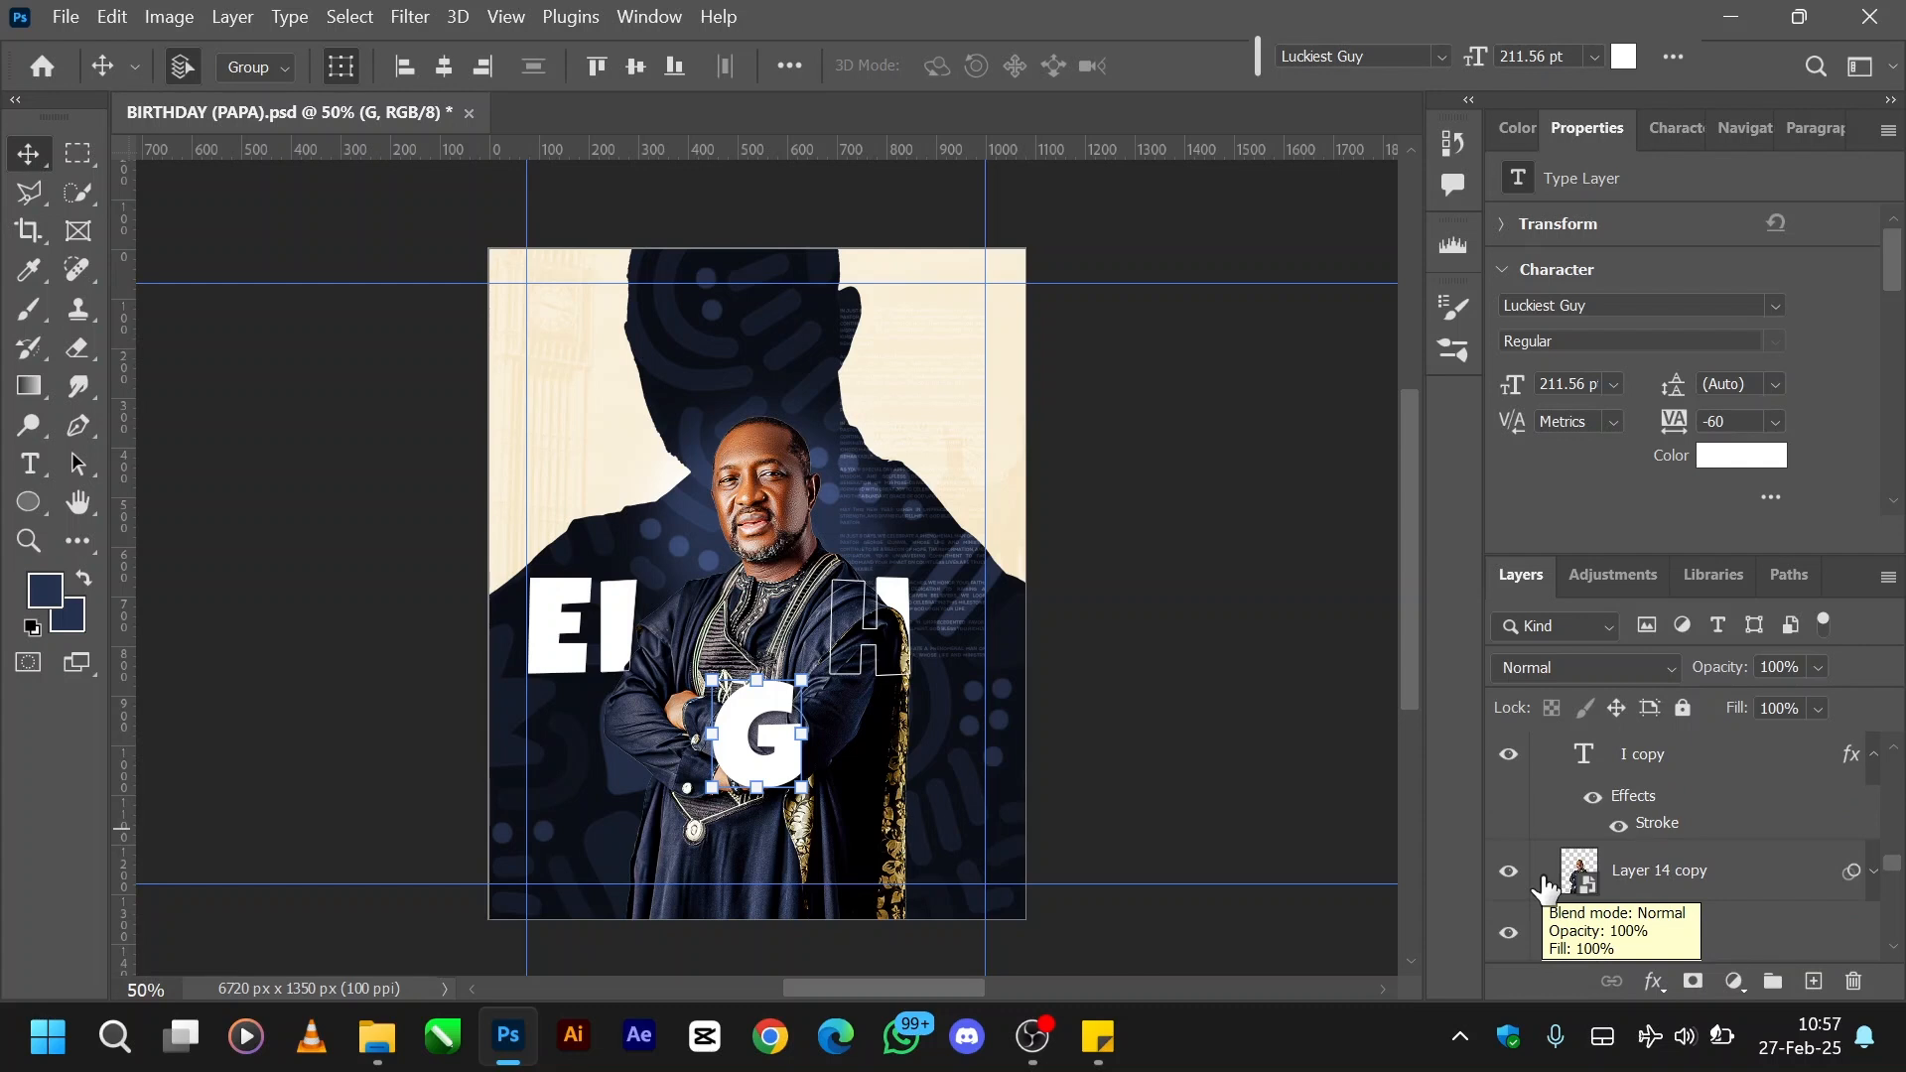
{"action": "scroll", "coordinate": [1545, 886], "scroll_direction": "up", "scroll_amount": 5}
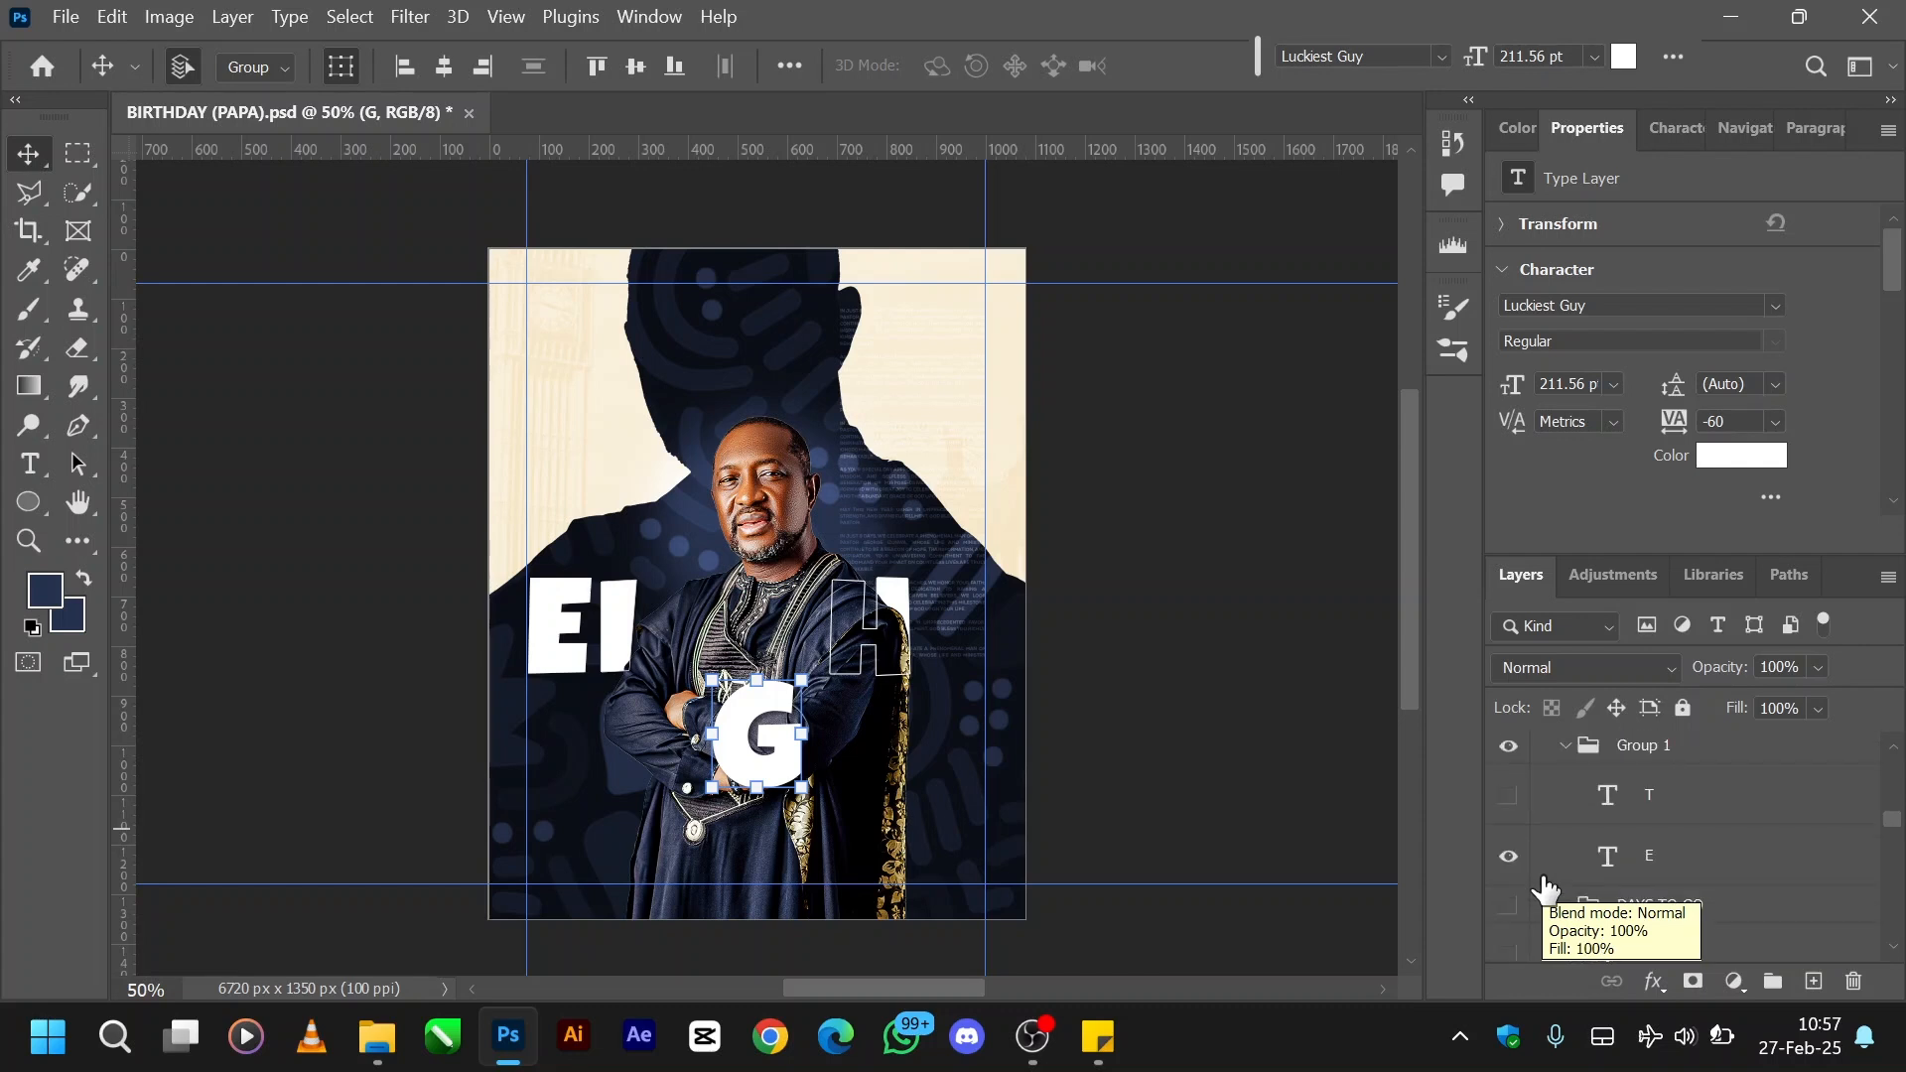
{"action": "left_click", "coordinate": [1507, 804]}
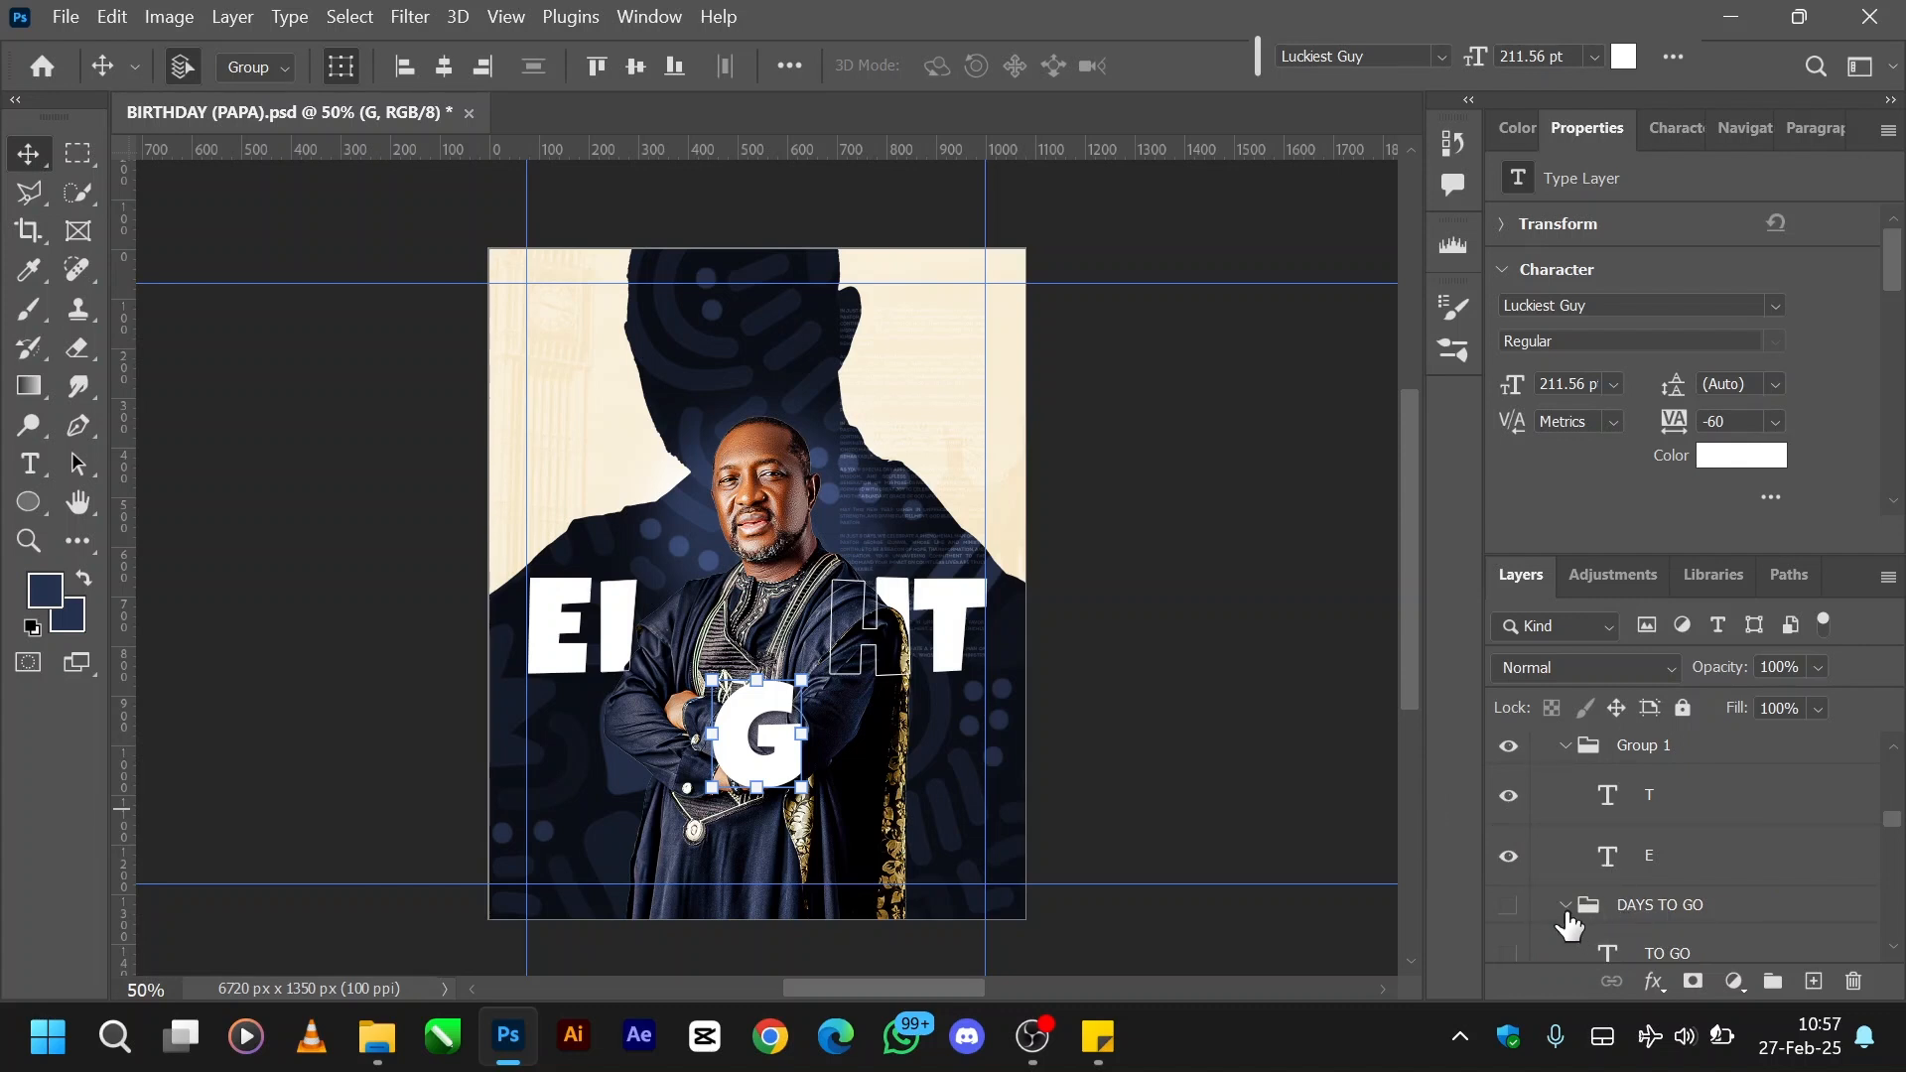
- Show the DAYS TO GO group with its days and TO GO text layers, selecting each text layer to inspect its font
{"action": "left_click", "coordinate": [1508, 907]}
{"action": "scroll", "coordinate": [1624, 911], "scroll_direction": "down", "scroll_amount": 1}
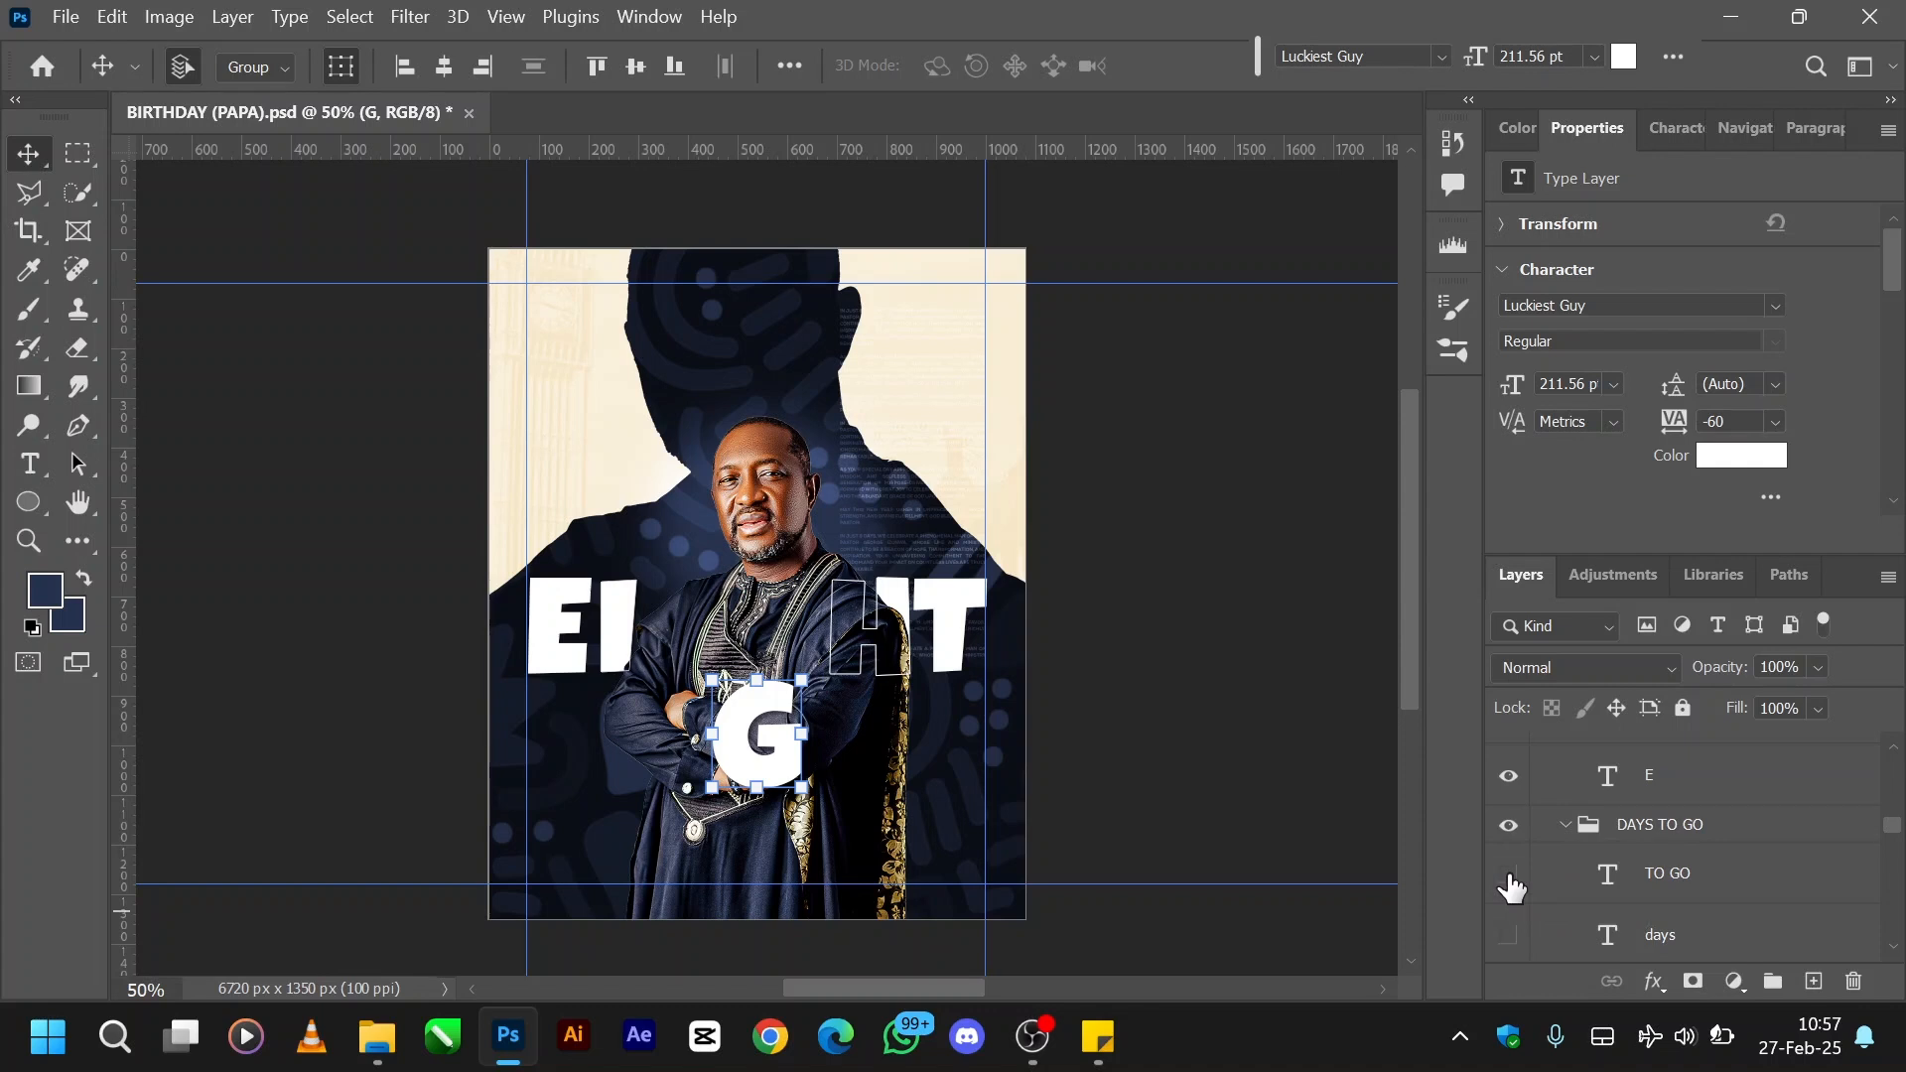
{"action": "left_click", "coordinate": [1509, 936]}
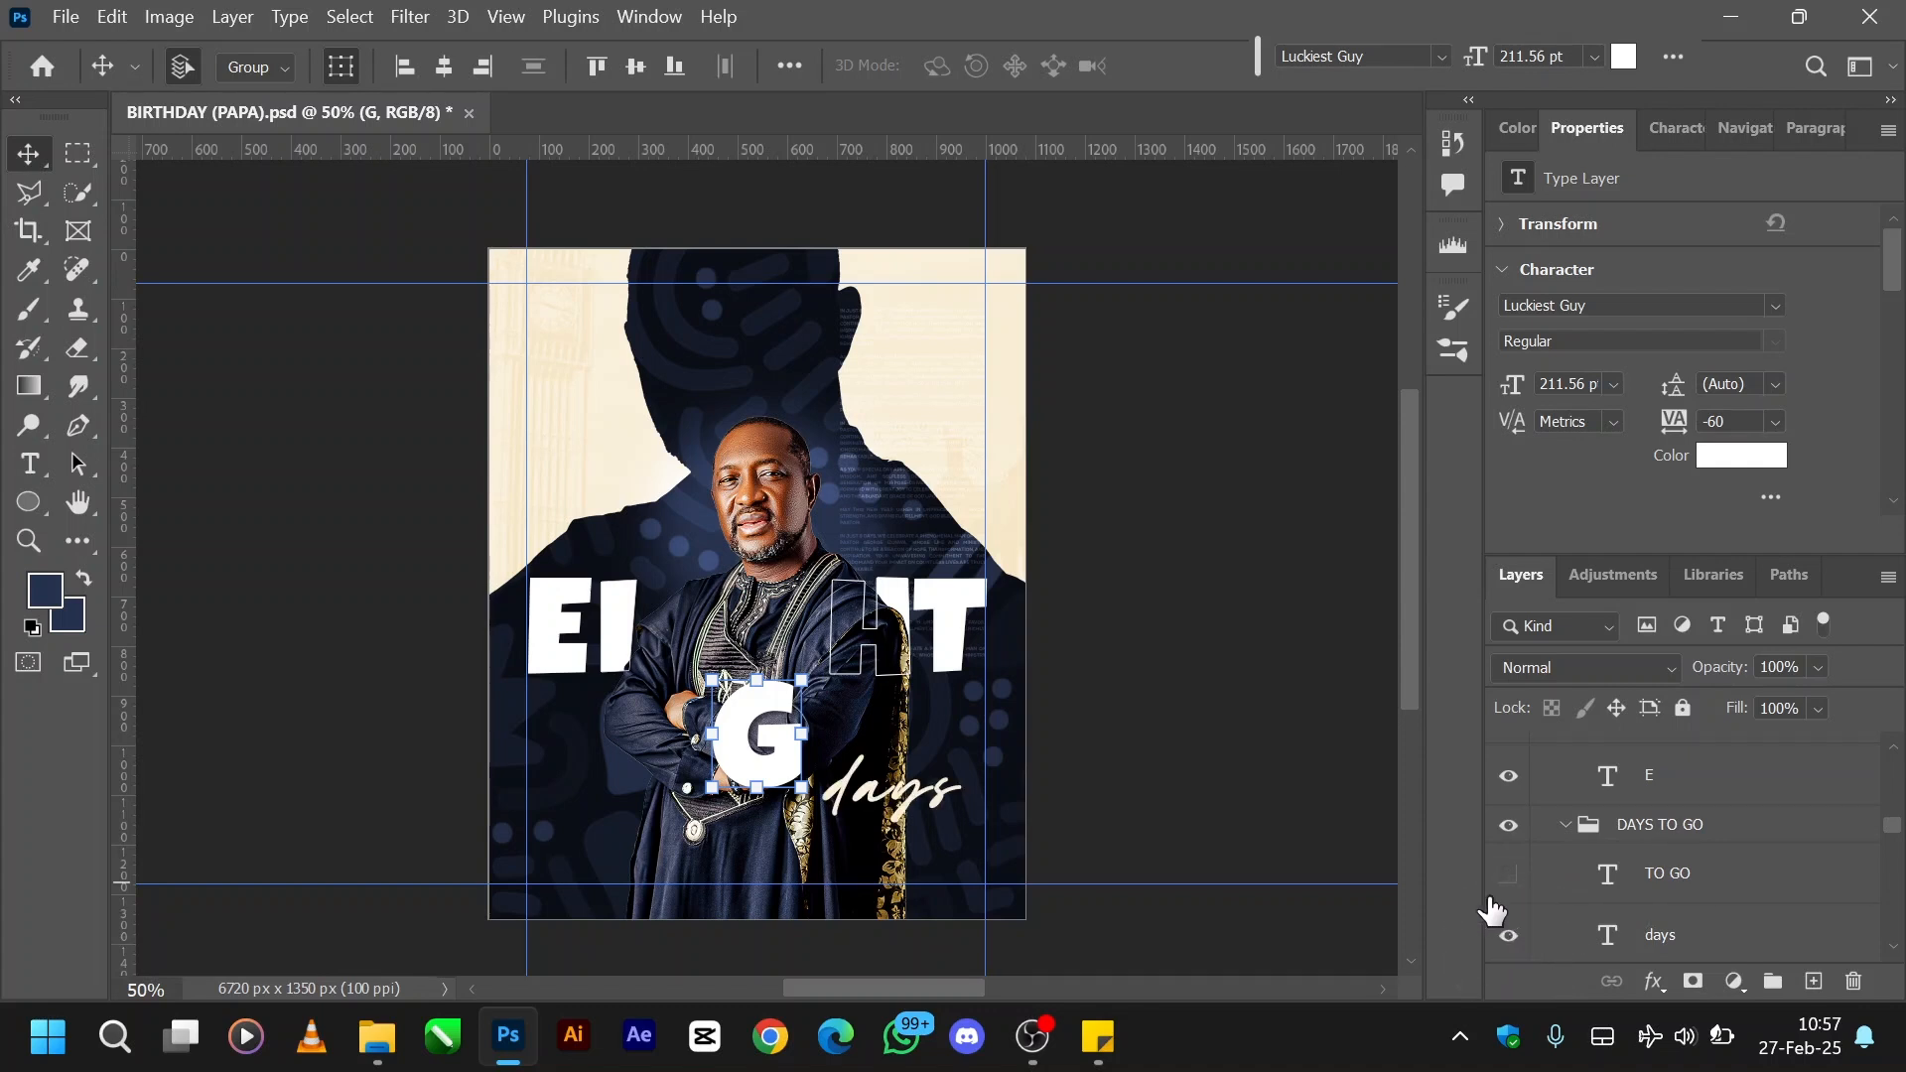
{"action": "left_click", "coordinate": [1676, 945]}
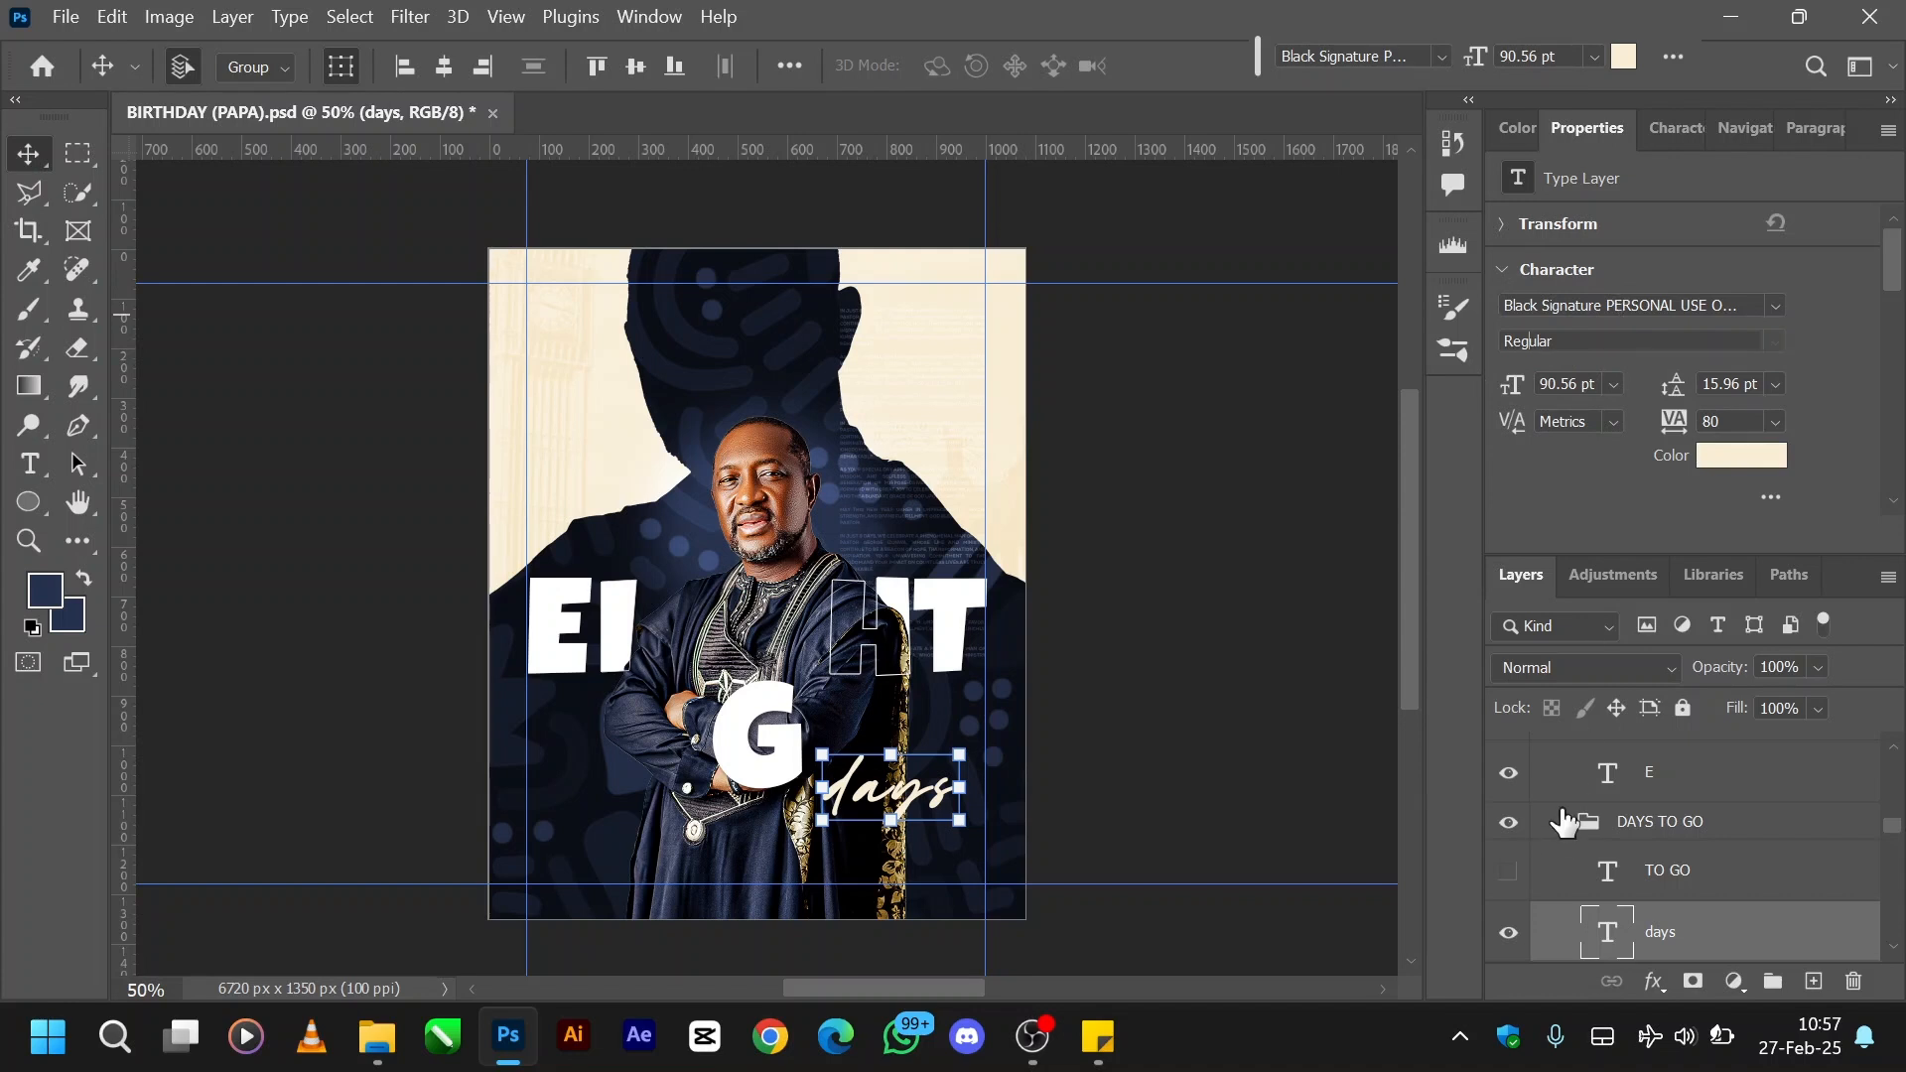
{"action": "left_click", "coordinate": [1510, 872]}
{"action": "left_click", "coordinate": [1624, 881]}
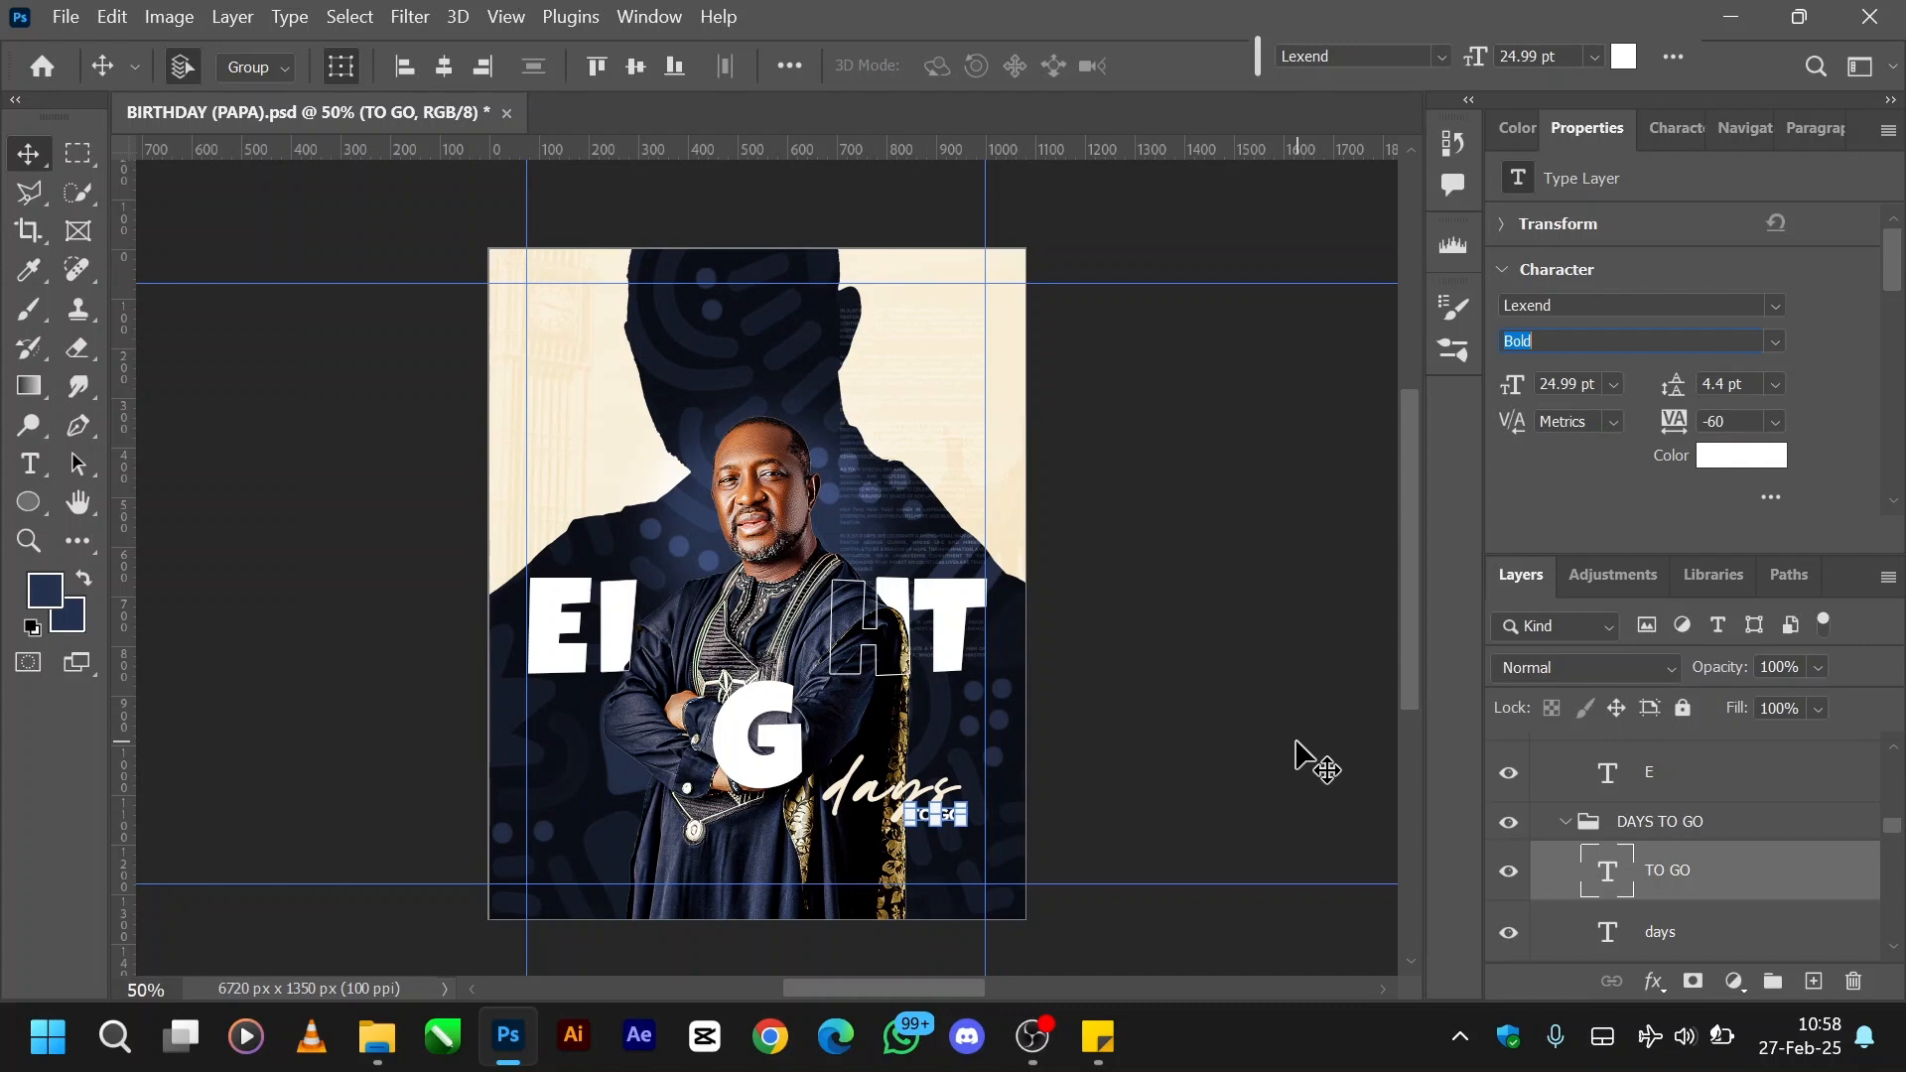
- Select the E letter layer and show the large navy script first-name layer below the DAYS TO GO group
{"action": "scroll", "coordinate": [1688, 859], "scroll_direction": "up", "scroll_amount": 2}
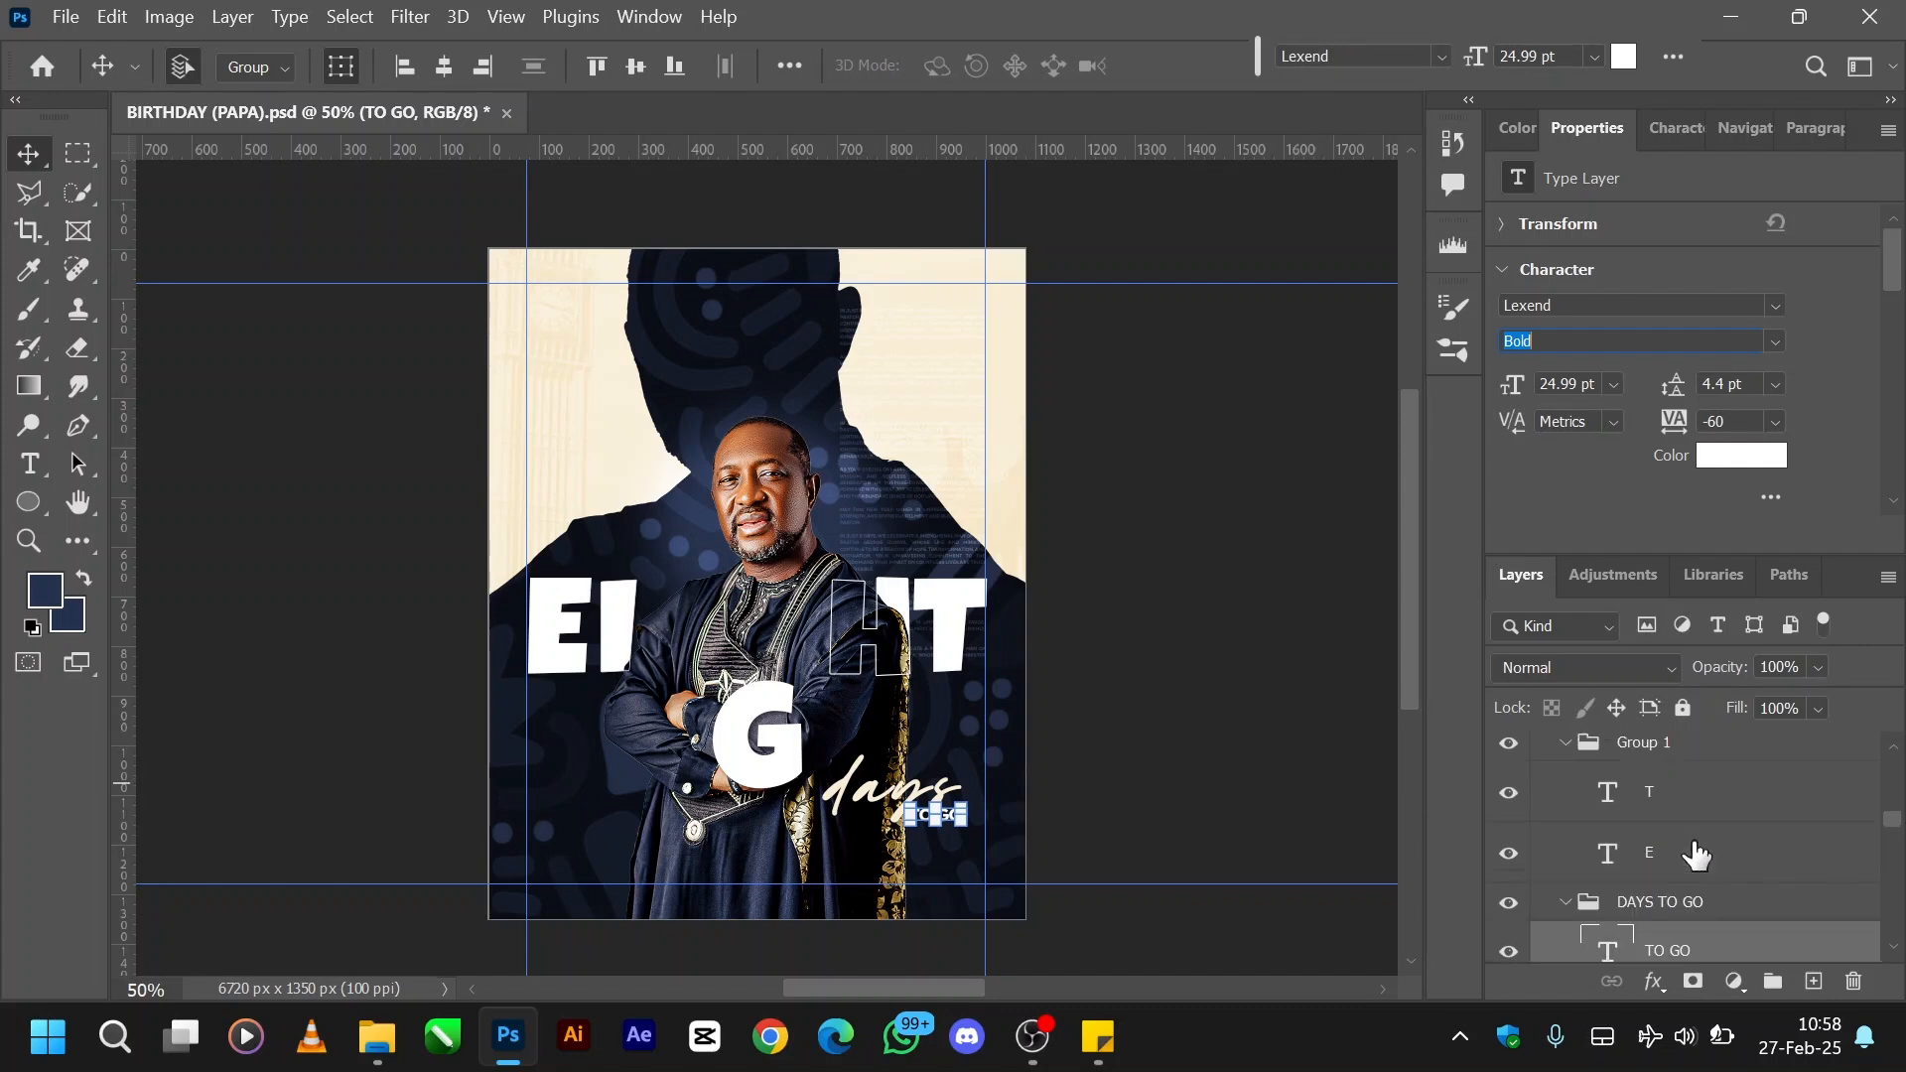
{"action": "left_click", "coordinate": [1695, 853]}
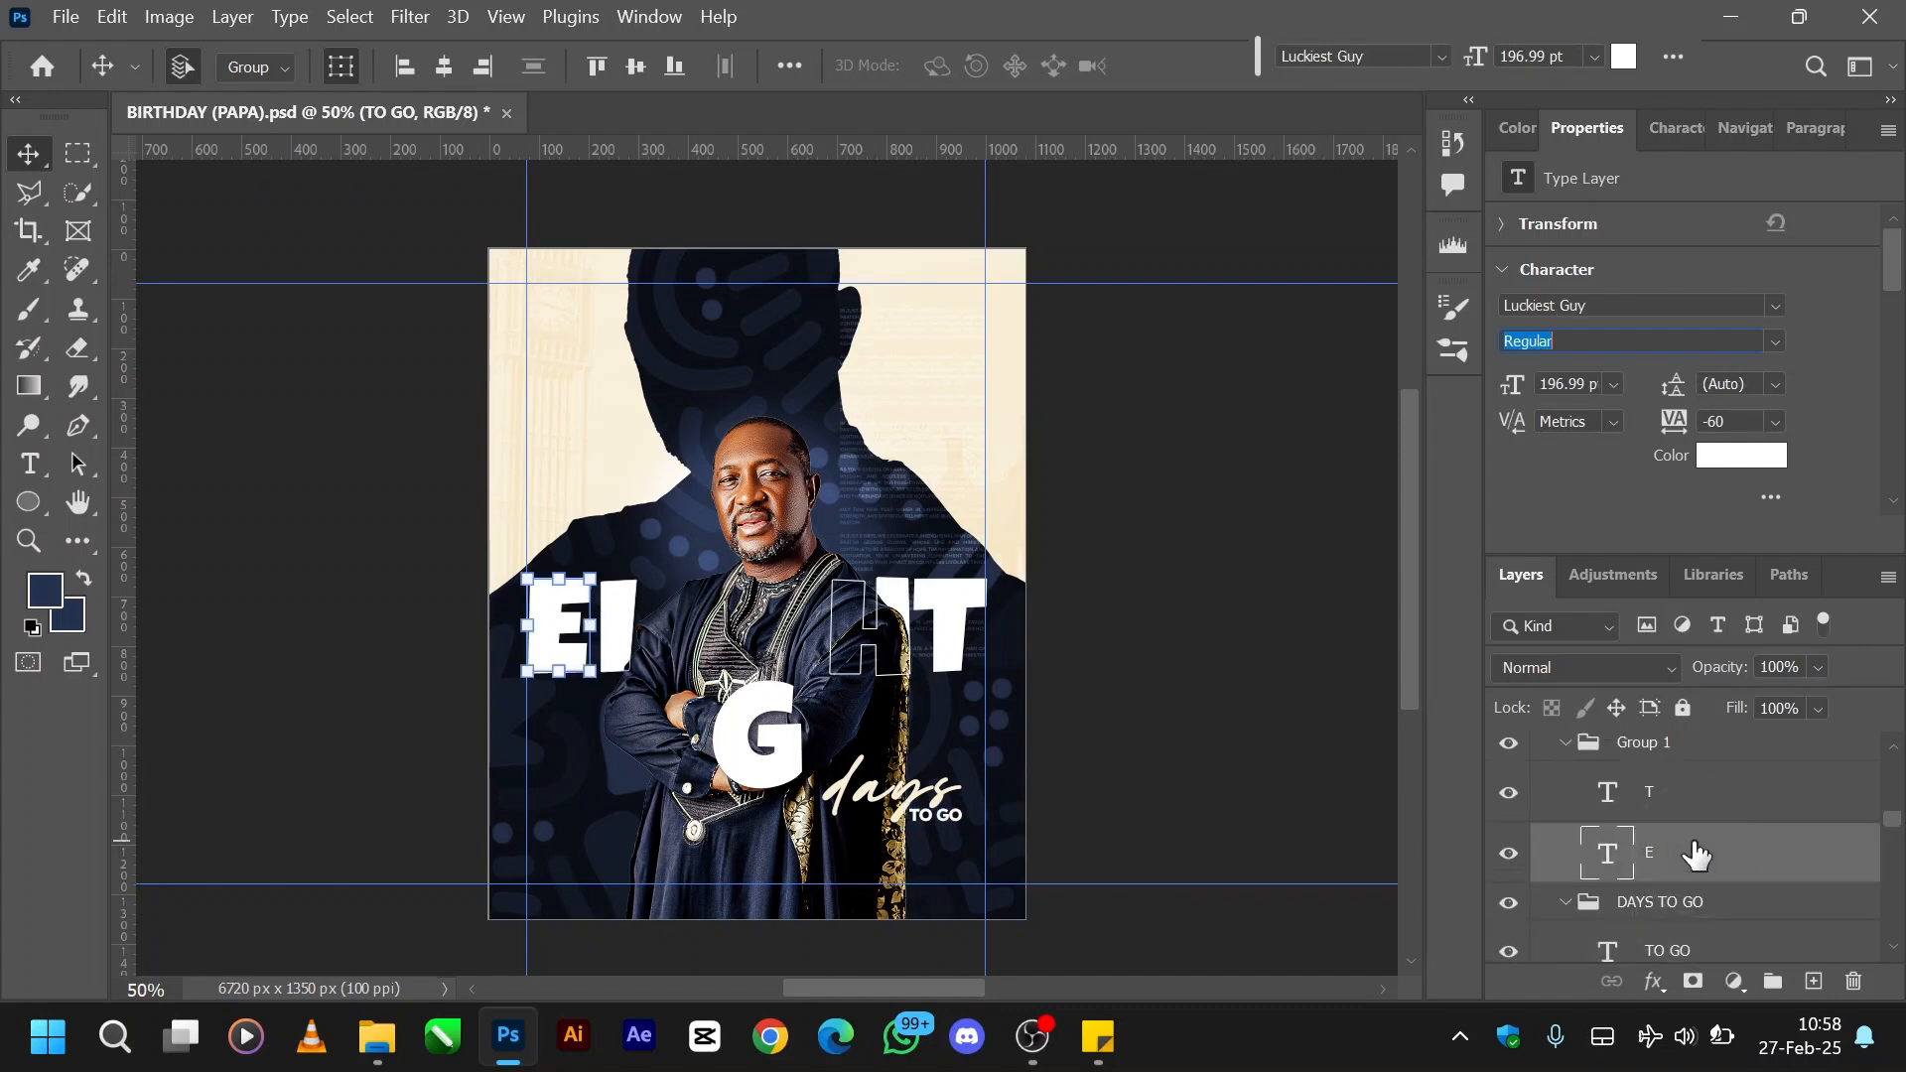
{"action": "scroll", "coordinate": [1755, 849], "scroll_direction": "down", "scroll_amount": 2}
{"action": "scroll", "coordinate": [1755, 848], "scroll_direction": "down", "scroll_amount": 3}
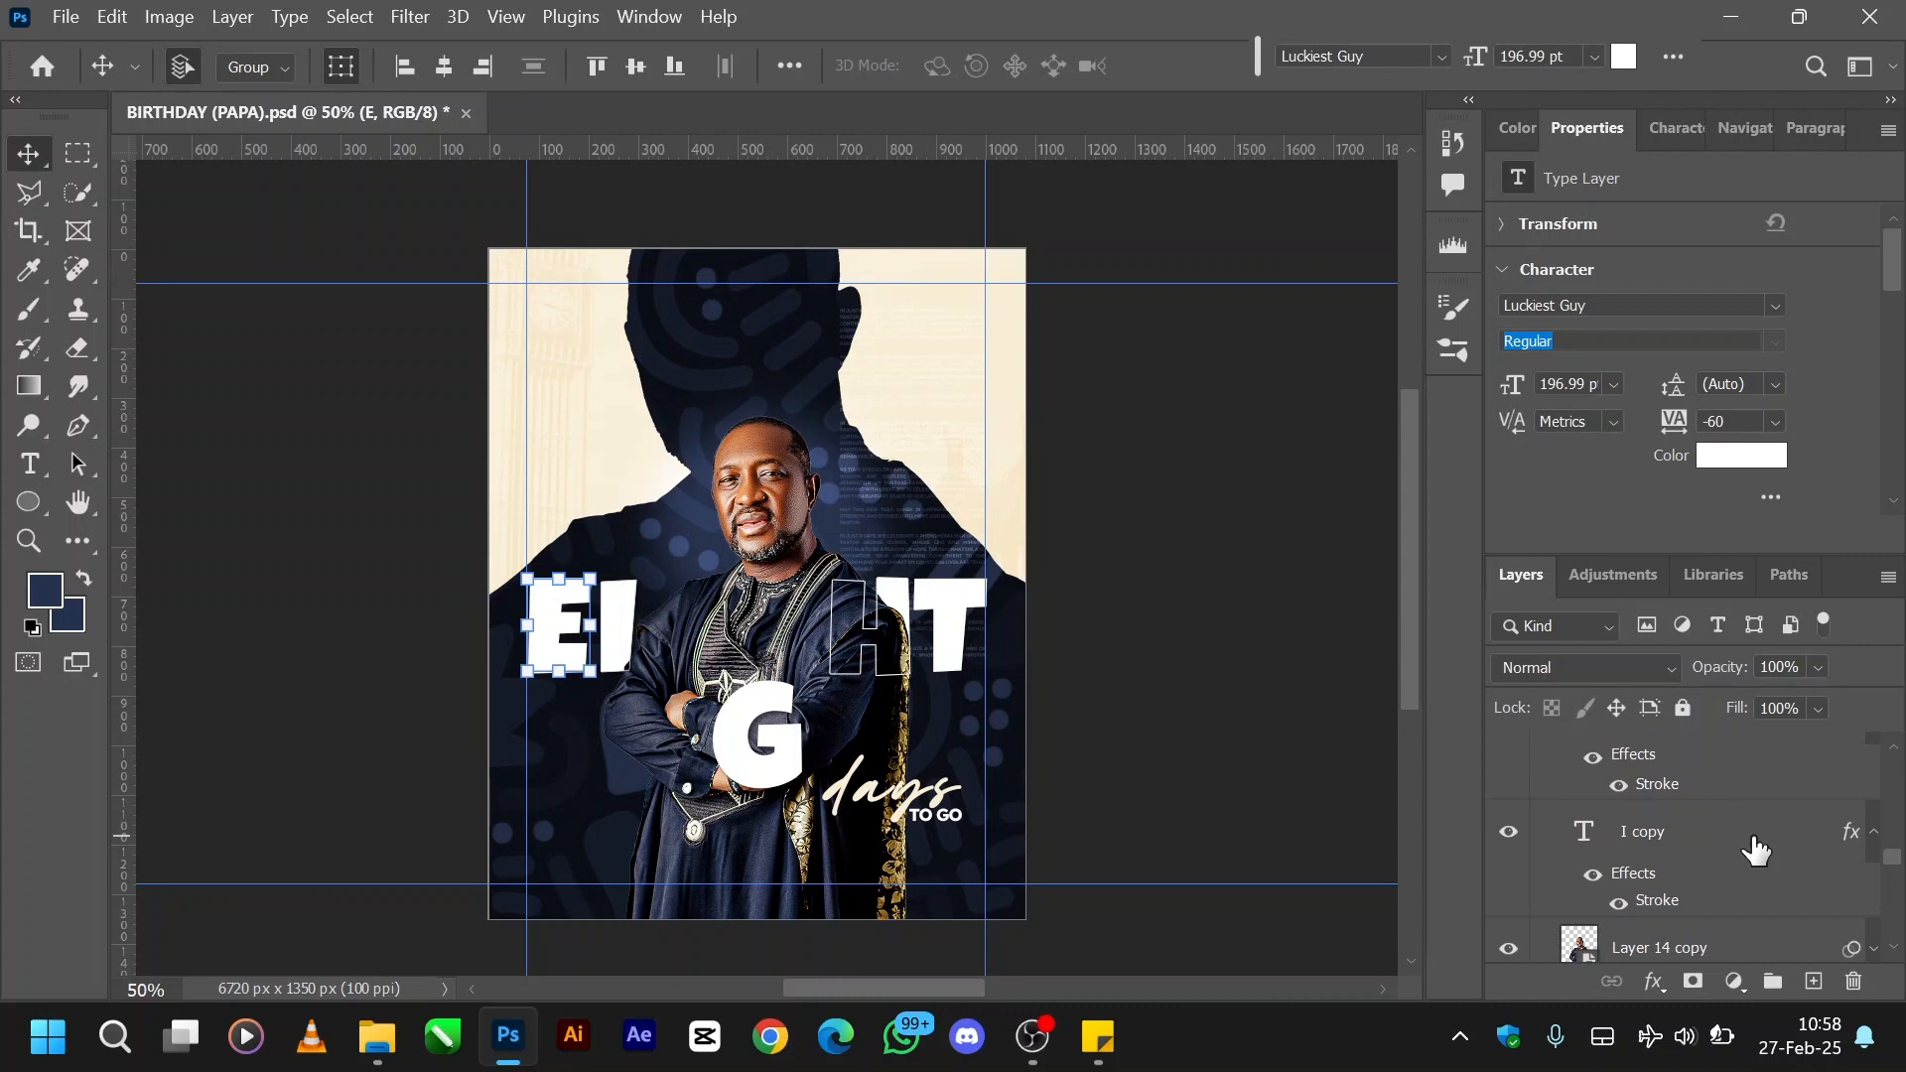
{"action": "scroll", "coordinate": [1755, 848], "scroll_direction": "down", "scroll_amount": 3}
{"action": "scroll", "coordinate": [1755, 849], "scroll_direction": "down", "scroll_amount": 8}
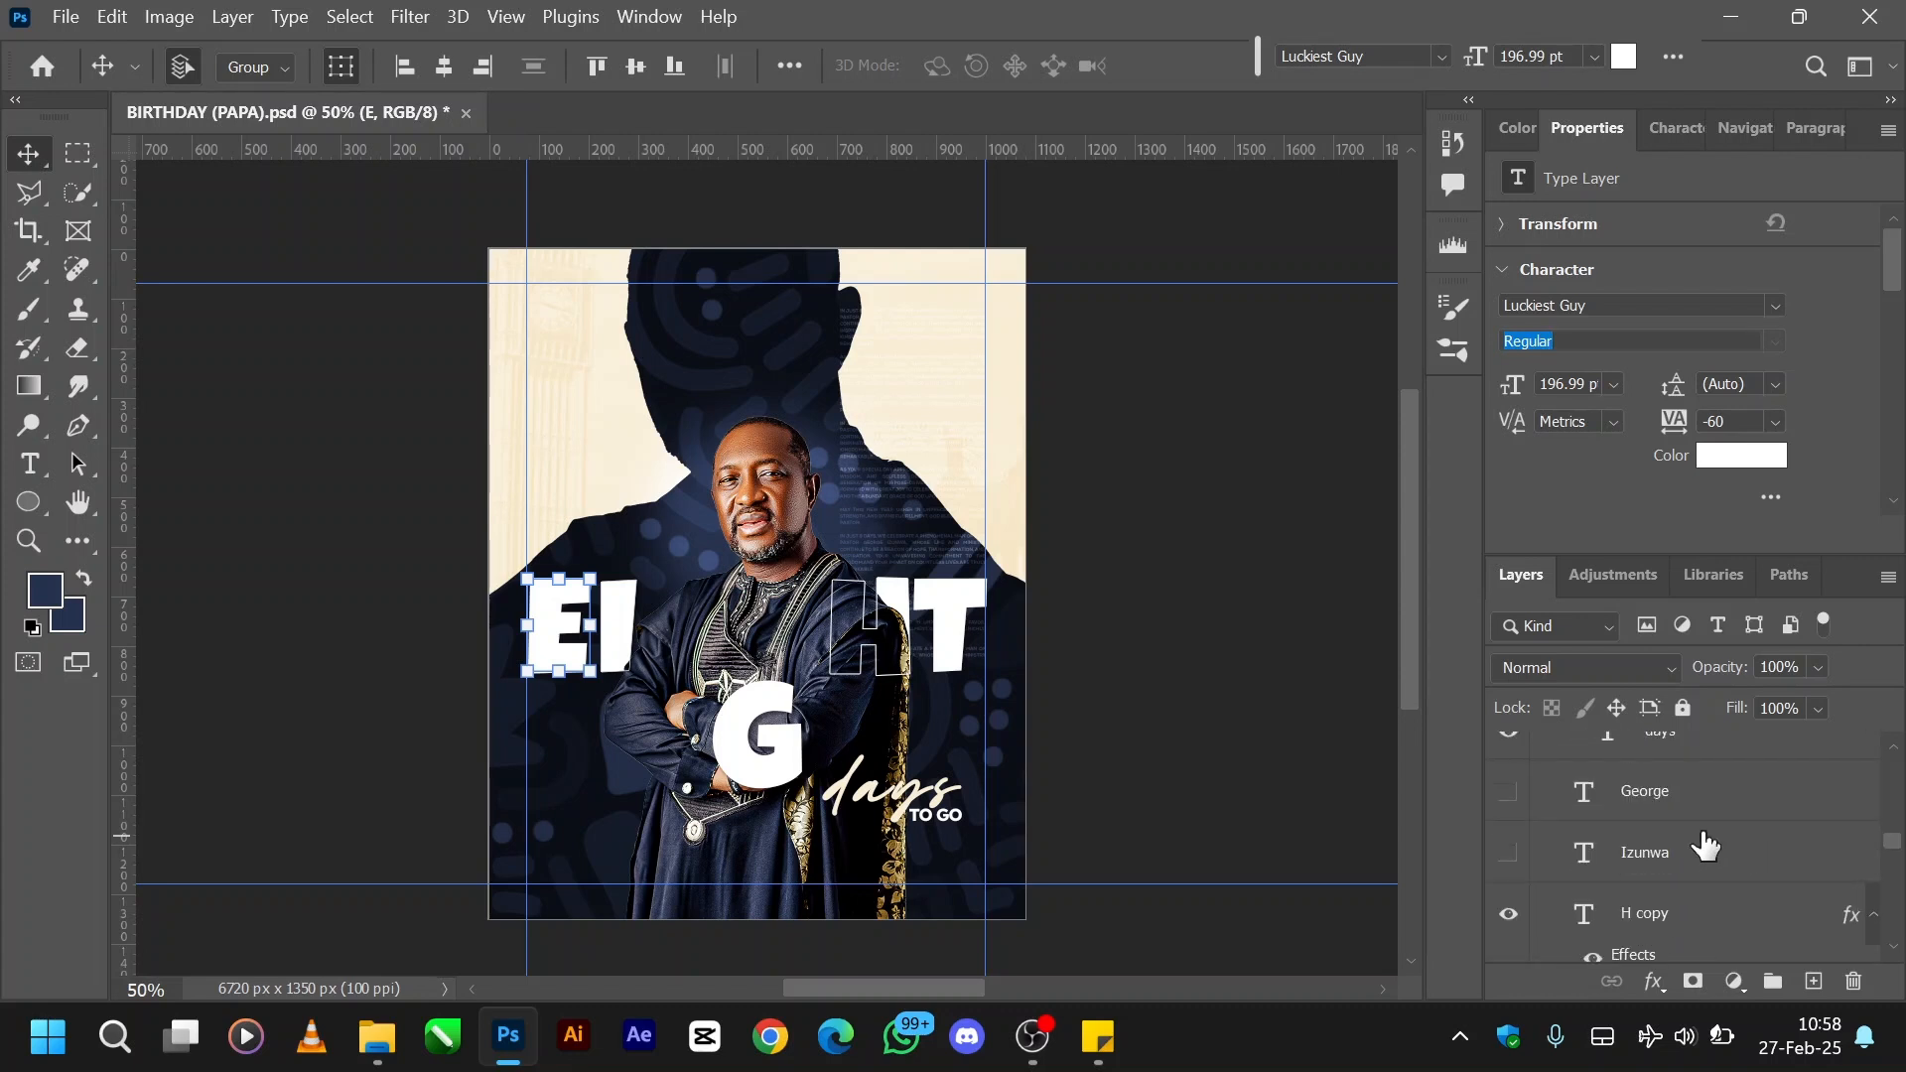
{"action": "scroll", "coordinate": [1665, 866], "scroll_direction": "up", "scroll_amount": 2}
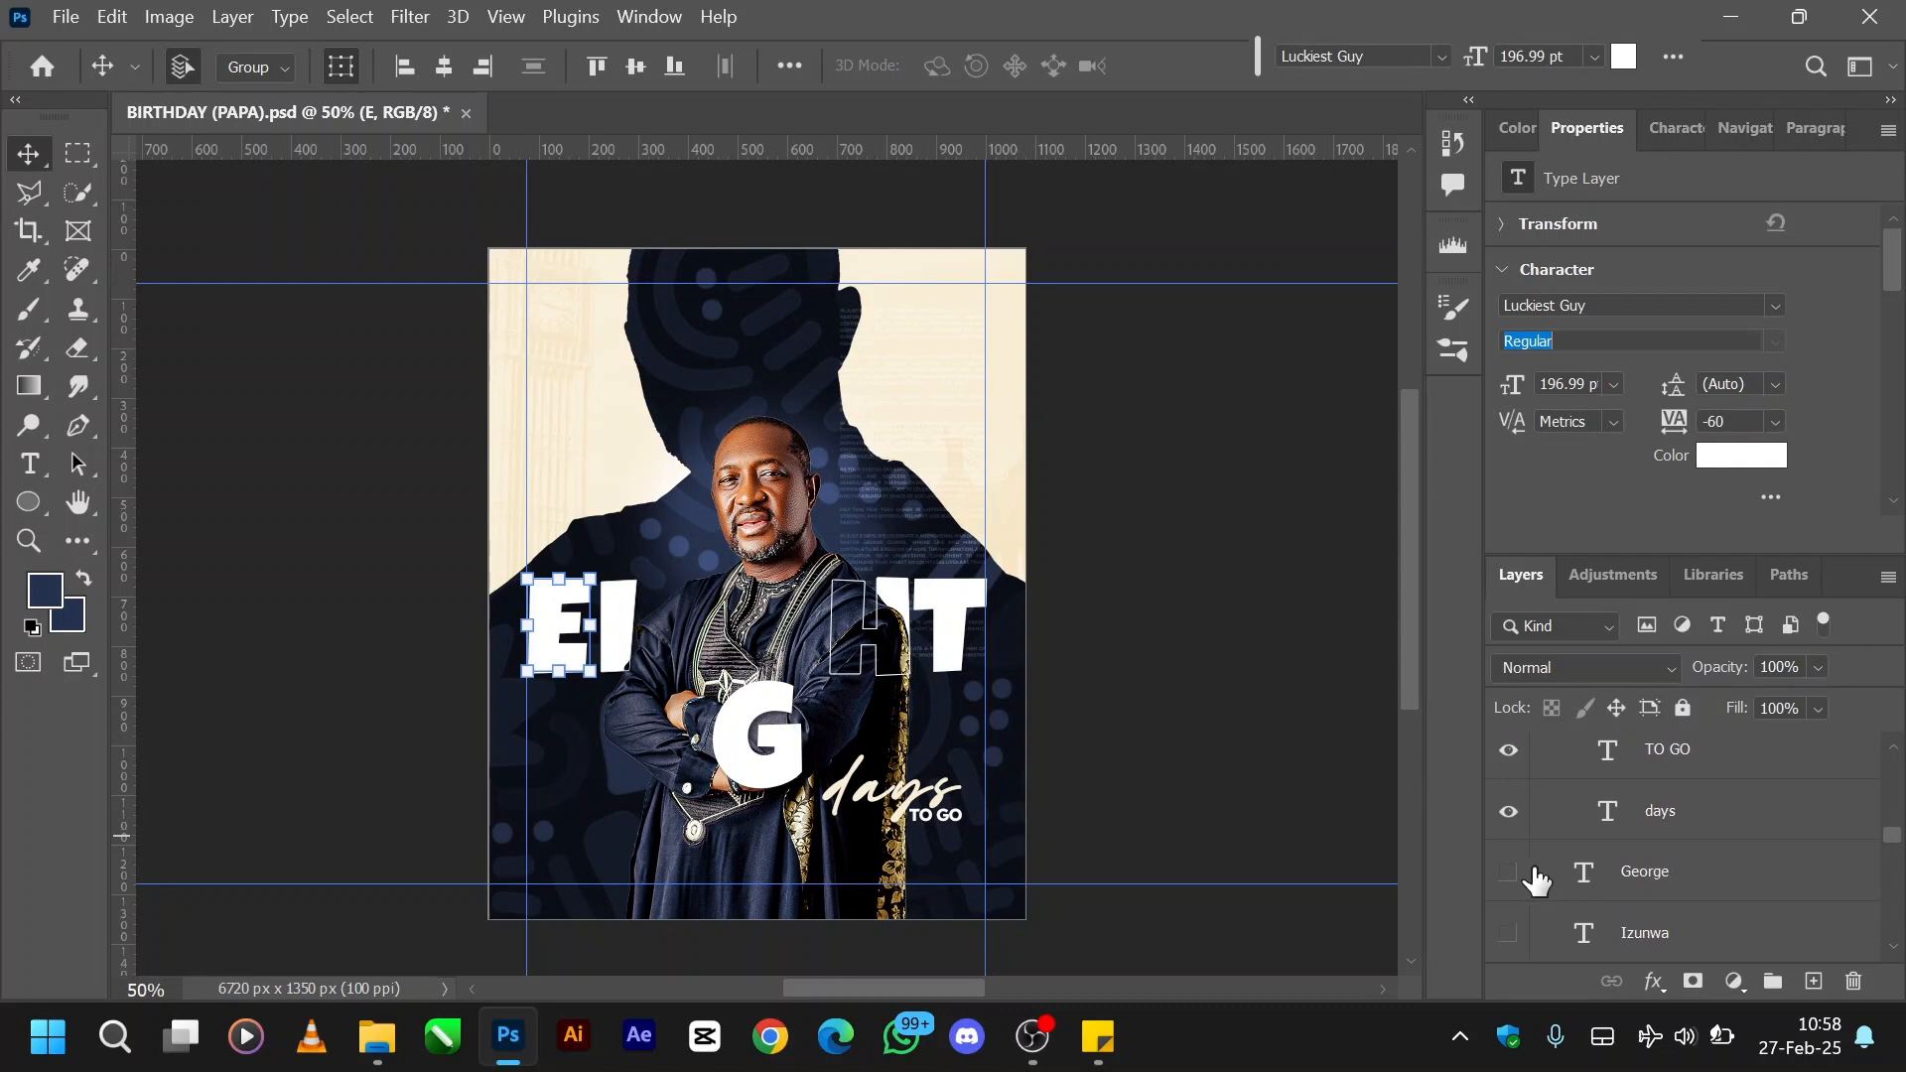
{"action": "left_click", "coordinate": [1508, 873]}
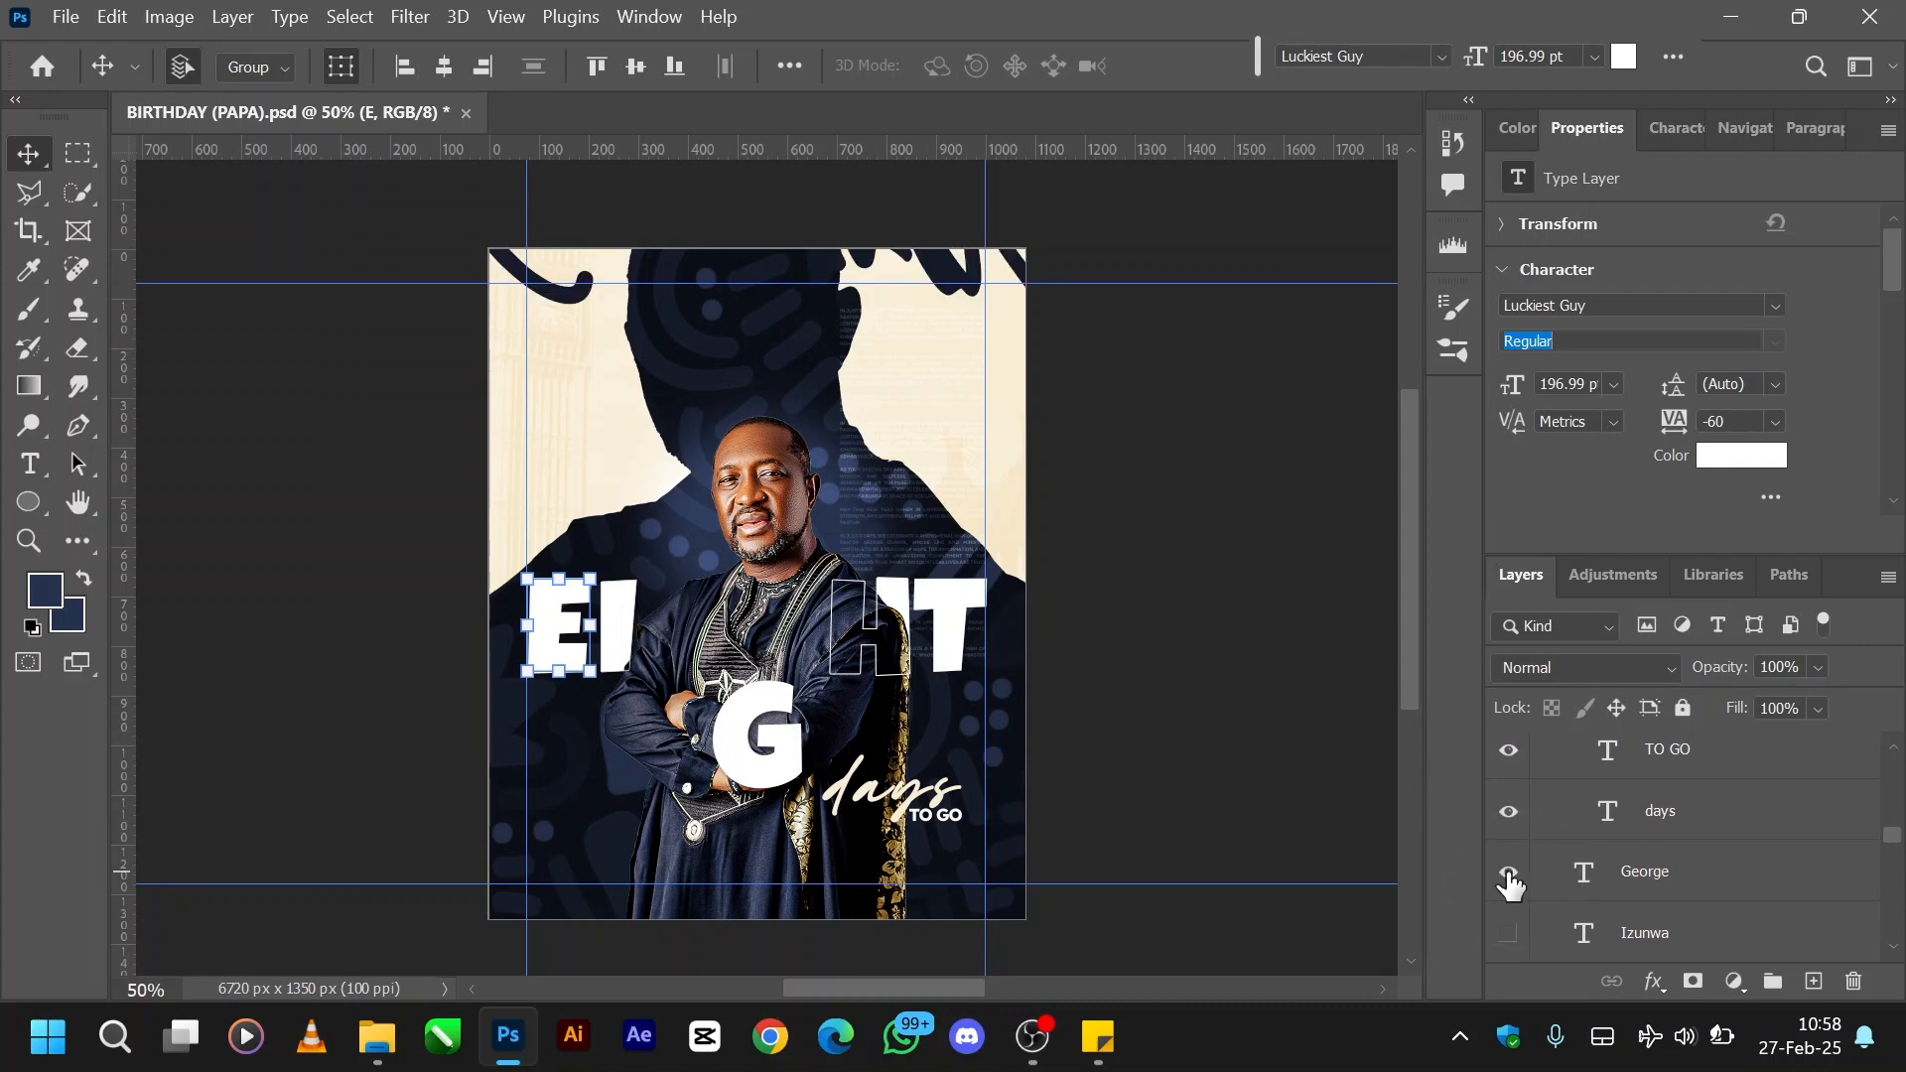
- Show the large white script surname layer directly above the H copy layer
{"action": "scroll", "coordinate": [1507, 888], "scroll_direction": "down", "scroll_amount": 2}
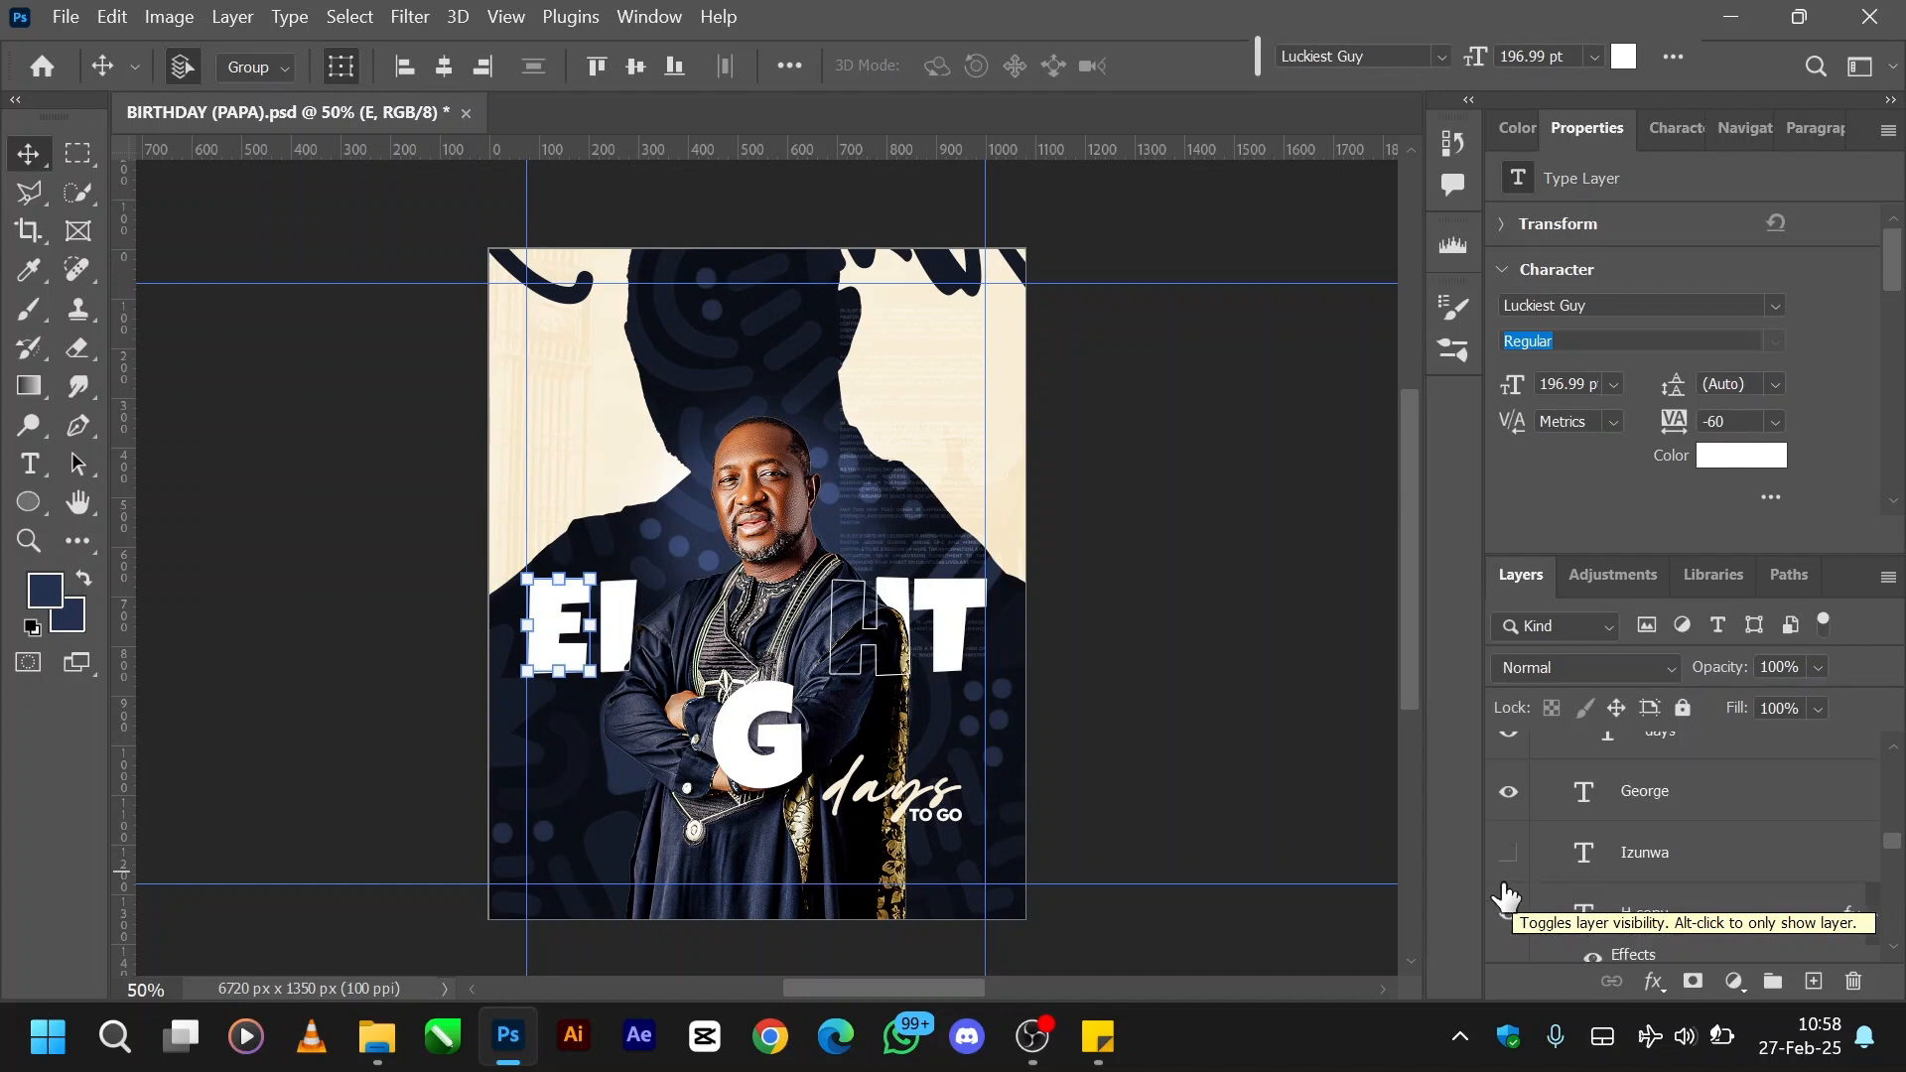
{"action": "key", "text": "super+d"}
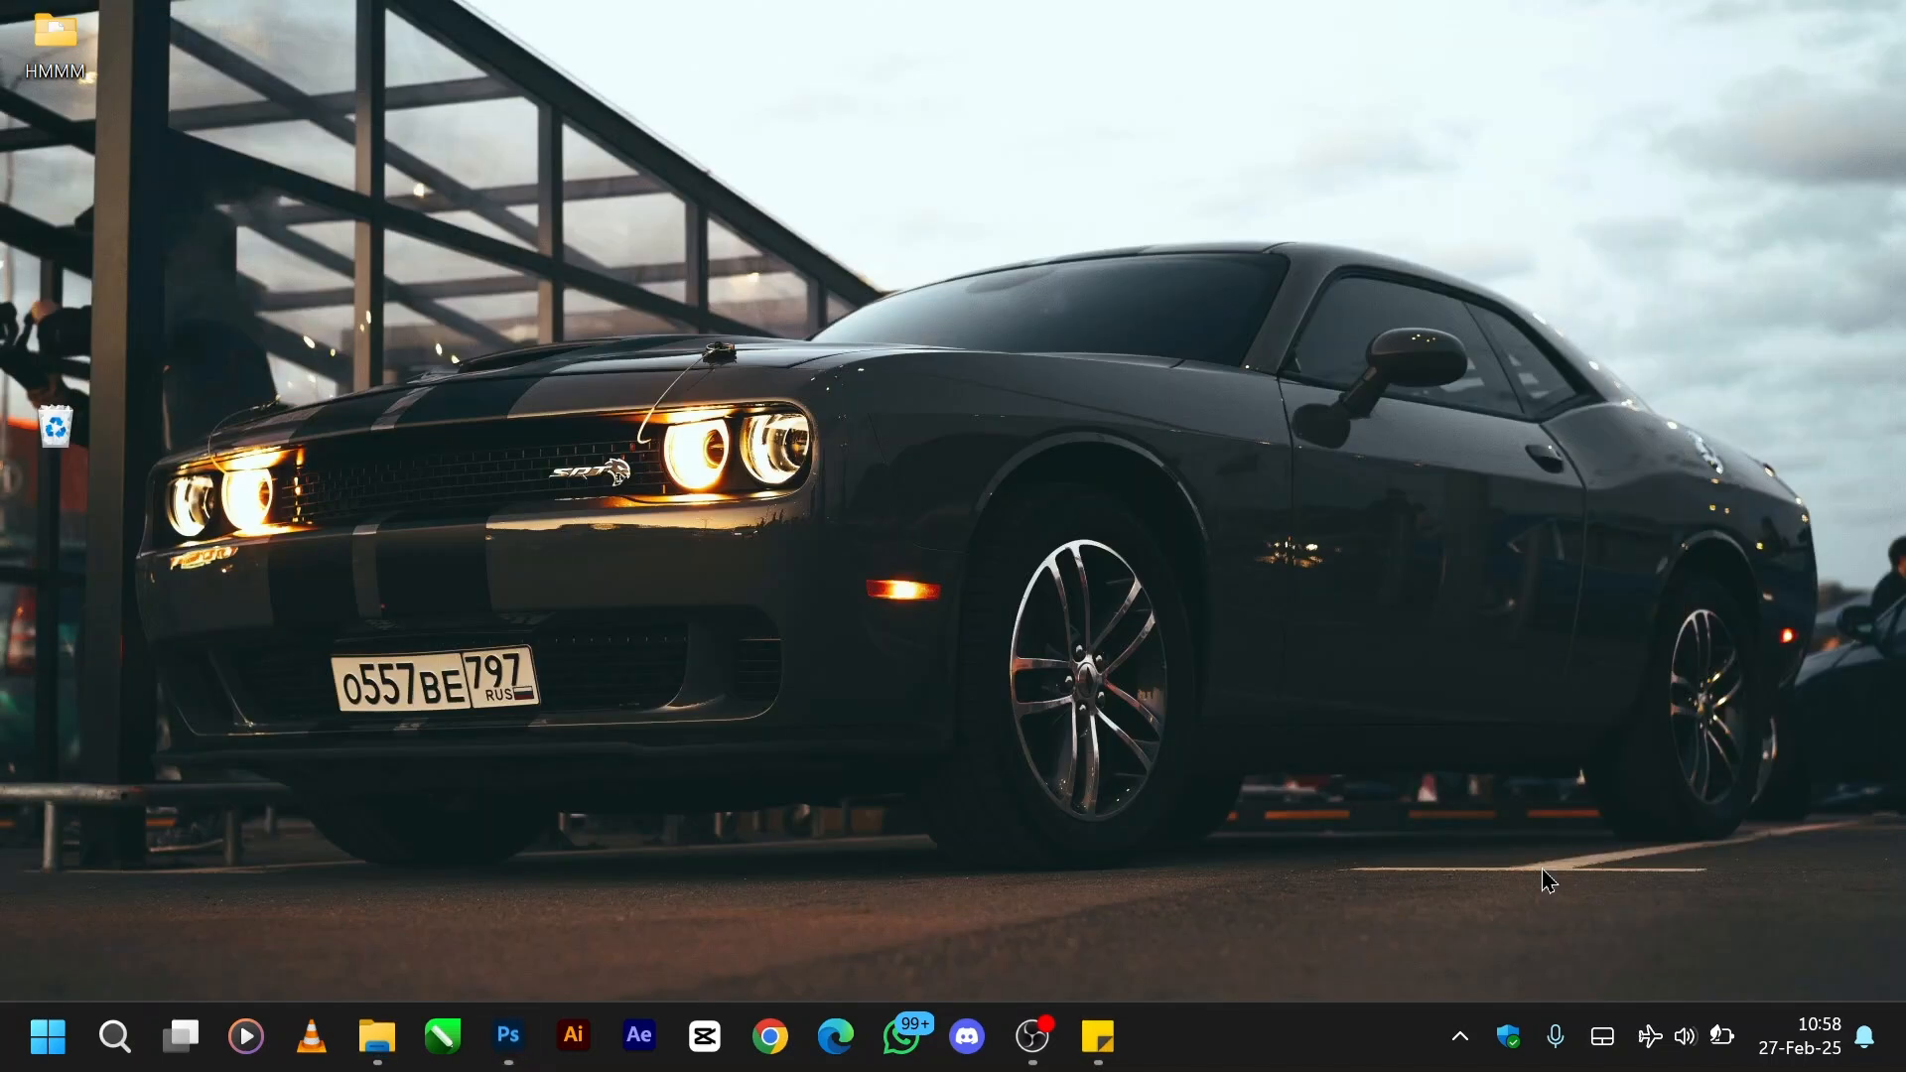
{"action": "left_click", "coordinate": [508, 1036]}
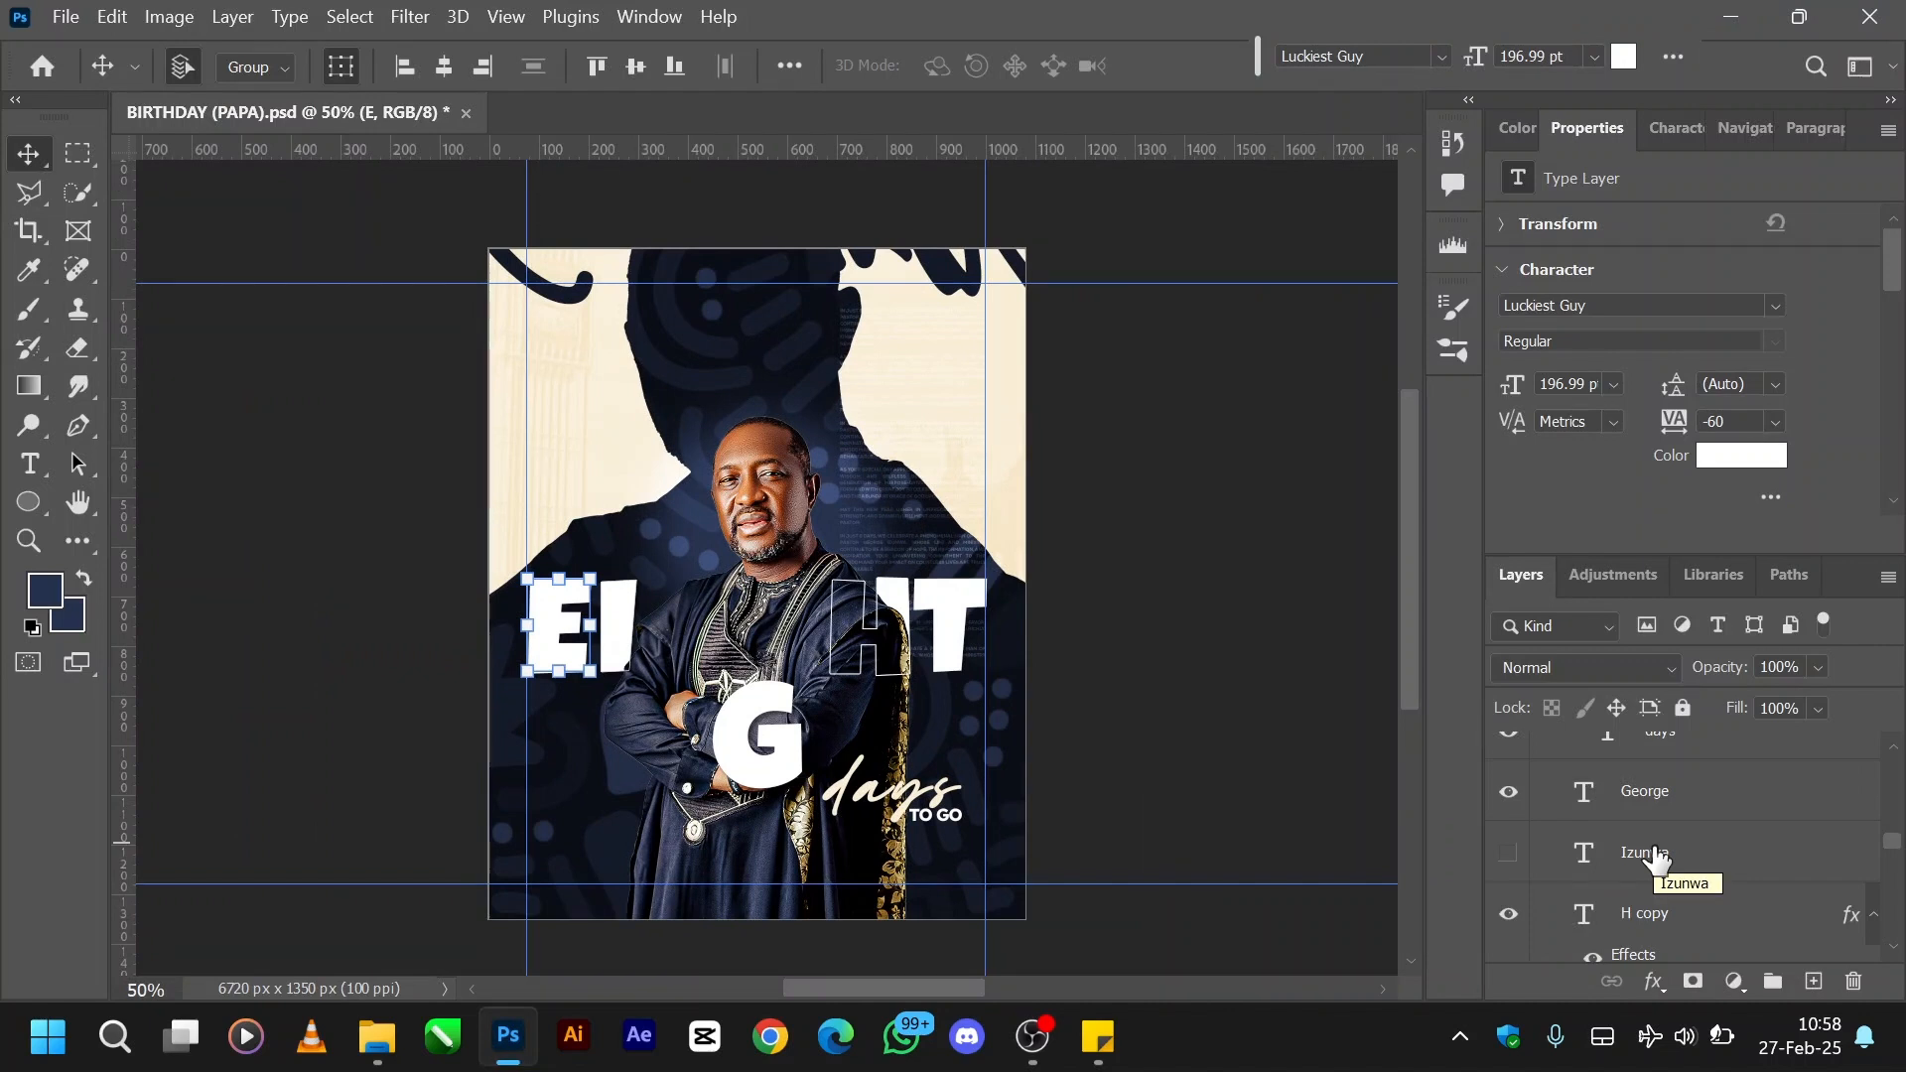
{"action": "scroll", "coordinate": [1656, 856], "scroll_direction": "up", "scroll_amount": 3}
{"action": "scroll", "coordinate": [1655, 855], "scroll_direction": "down", "scroll_amount": 3}
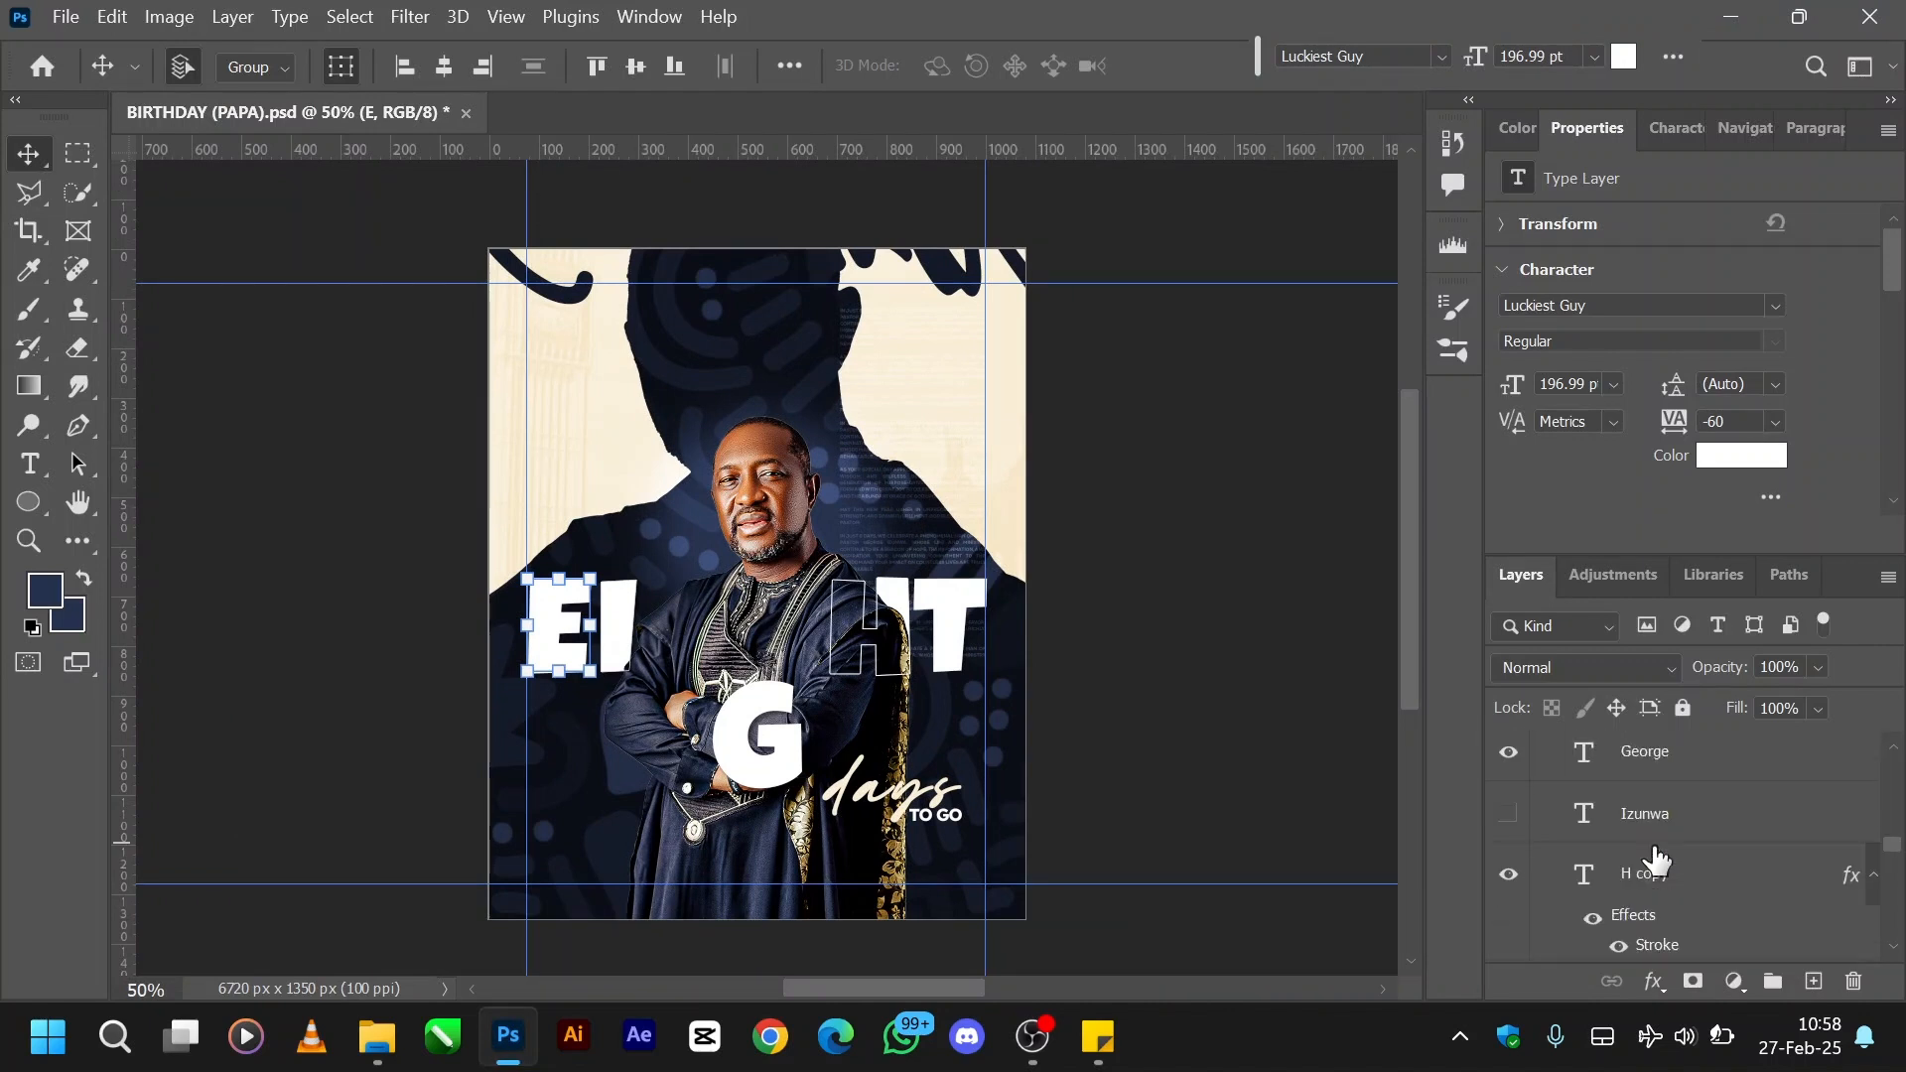
{"action": "left_click", "coordinate": [1507, 813]}
{"action": "scroll", "coordinate": [1718, 873], "scroll_direction": "up", "scroll_amount": 5}
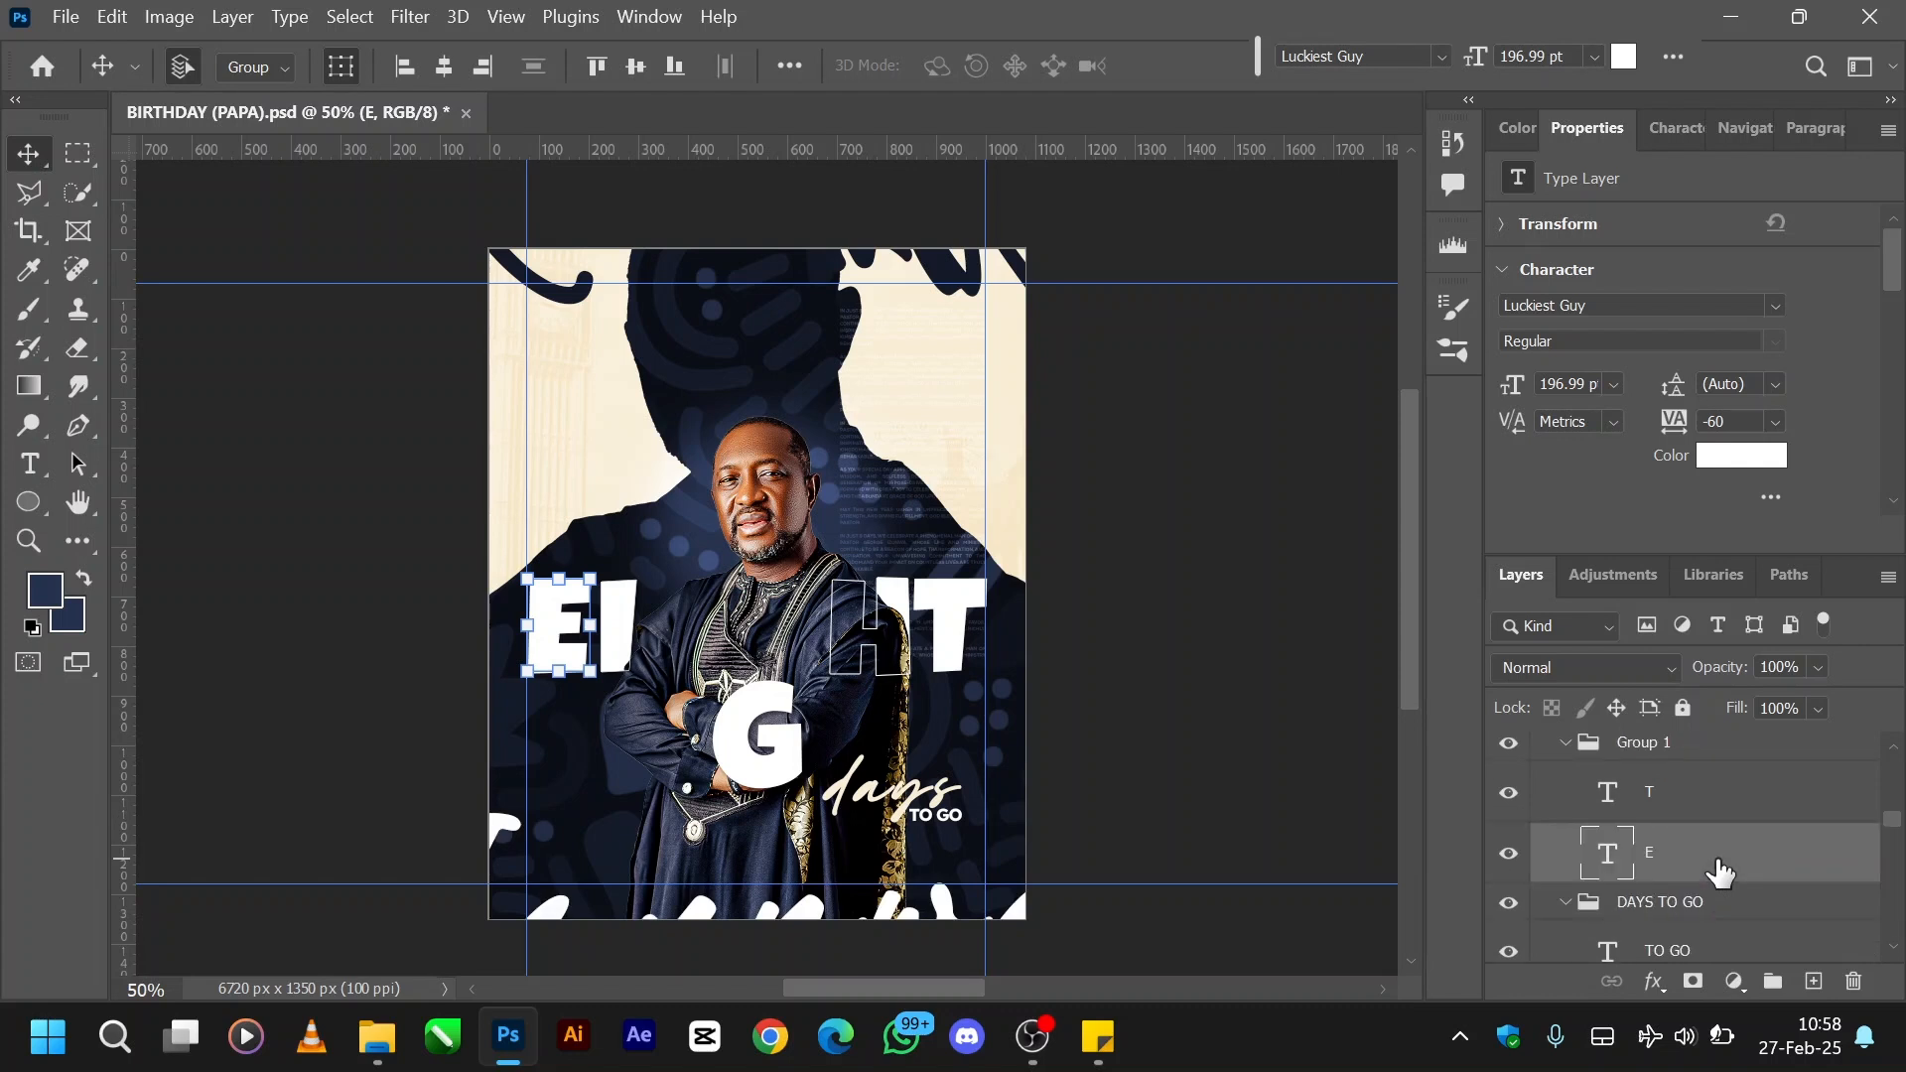
- Hide the two large script first-name and surname layers below the DAYS TO GO group
{"action": "scroll", "coordinate": [1720, 873], "scroll_direction": "down", "scroll_amount": 3}
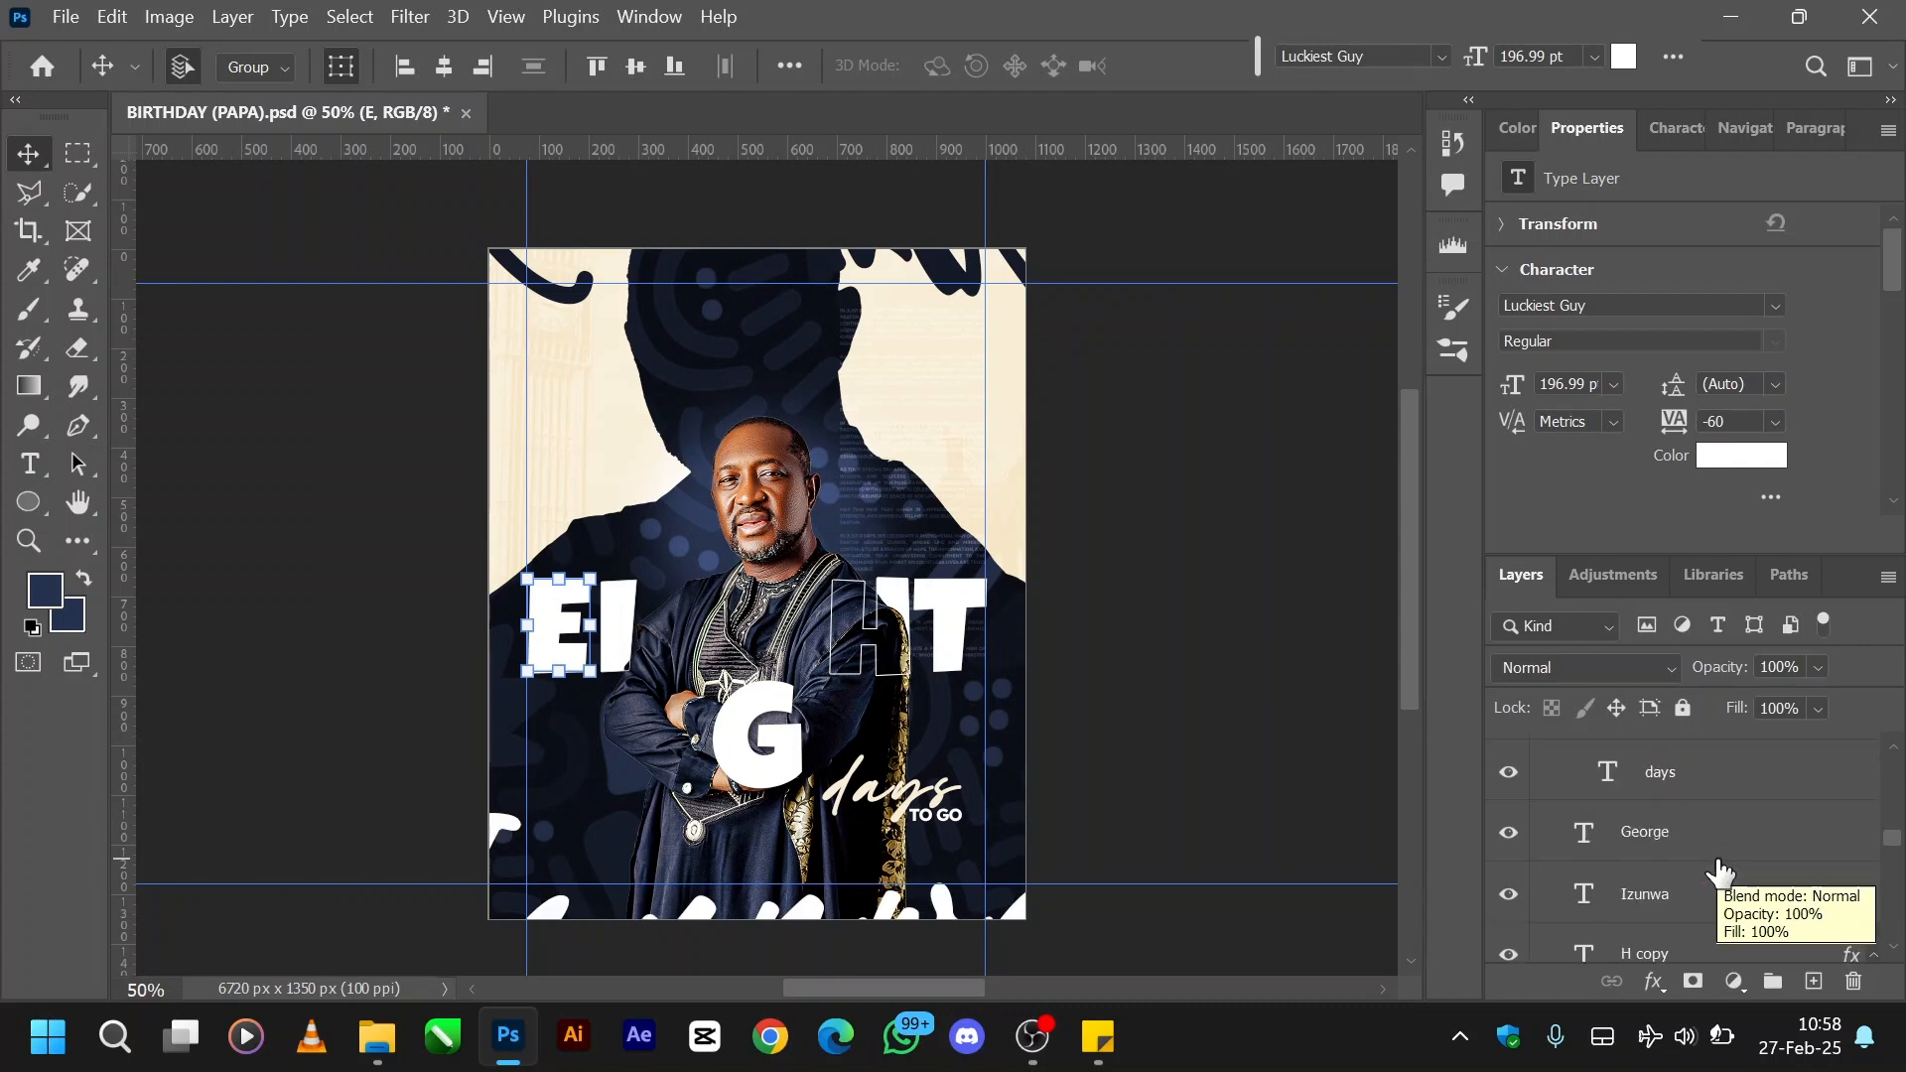
{"action": "left_click", "coordinate": [1511, 836]}
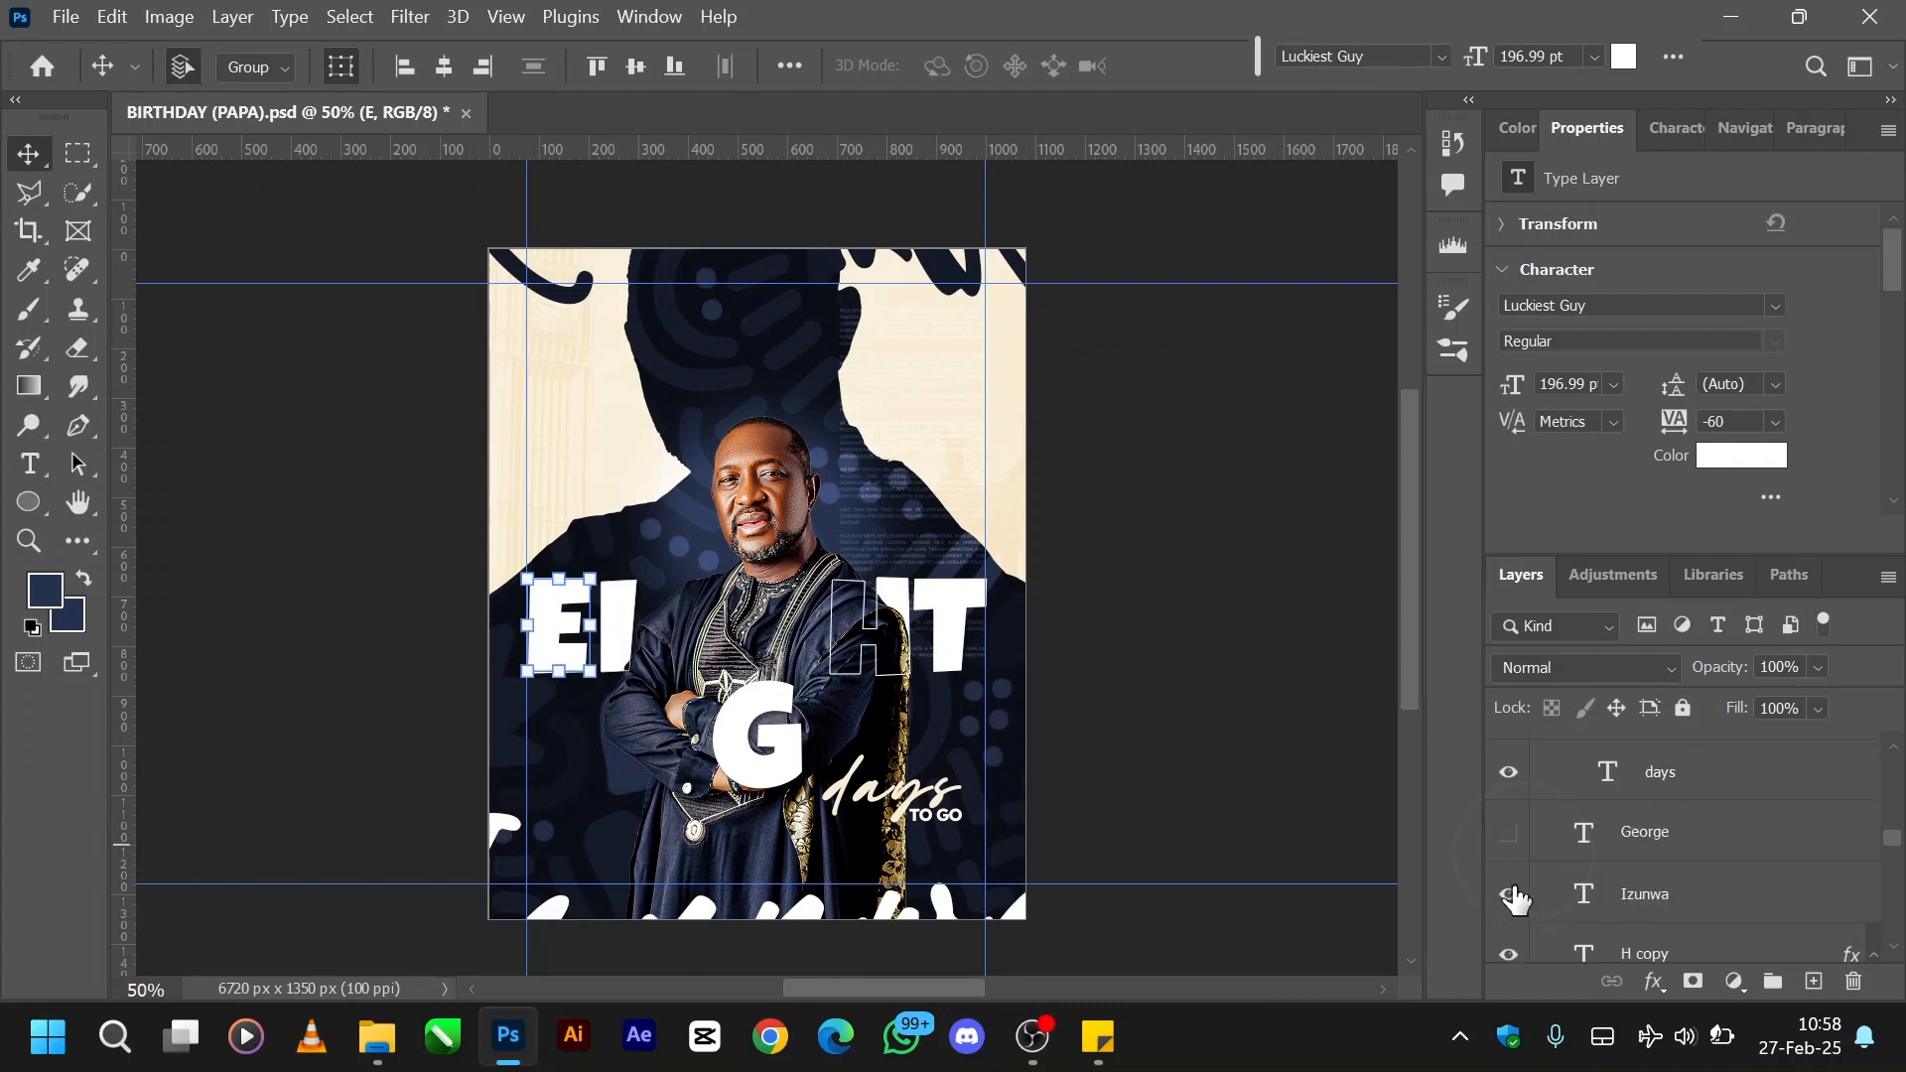
{"action": "left_click", "coordinate": [1509, 894]}
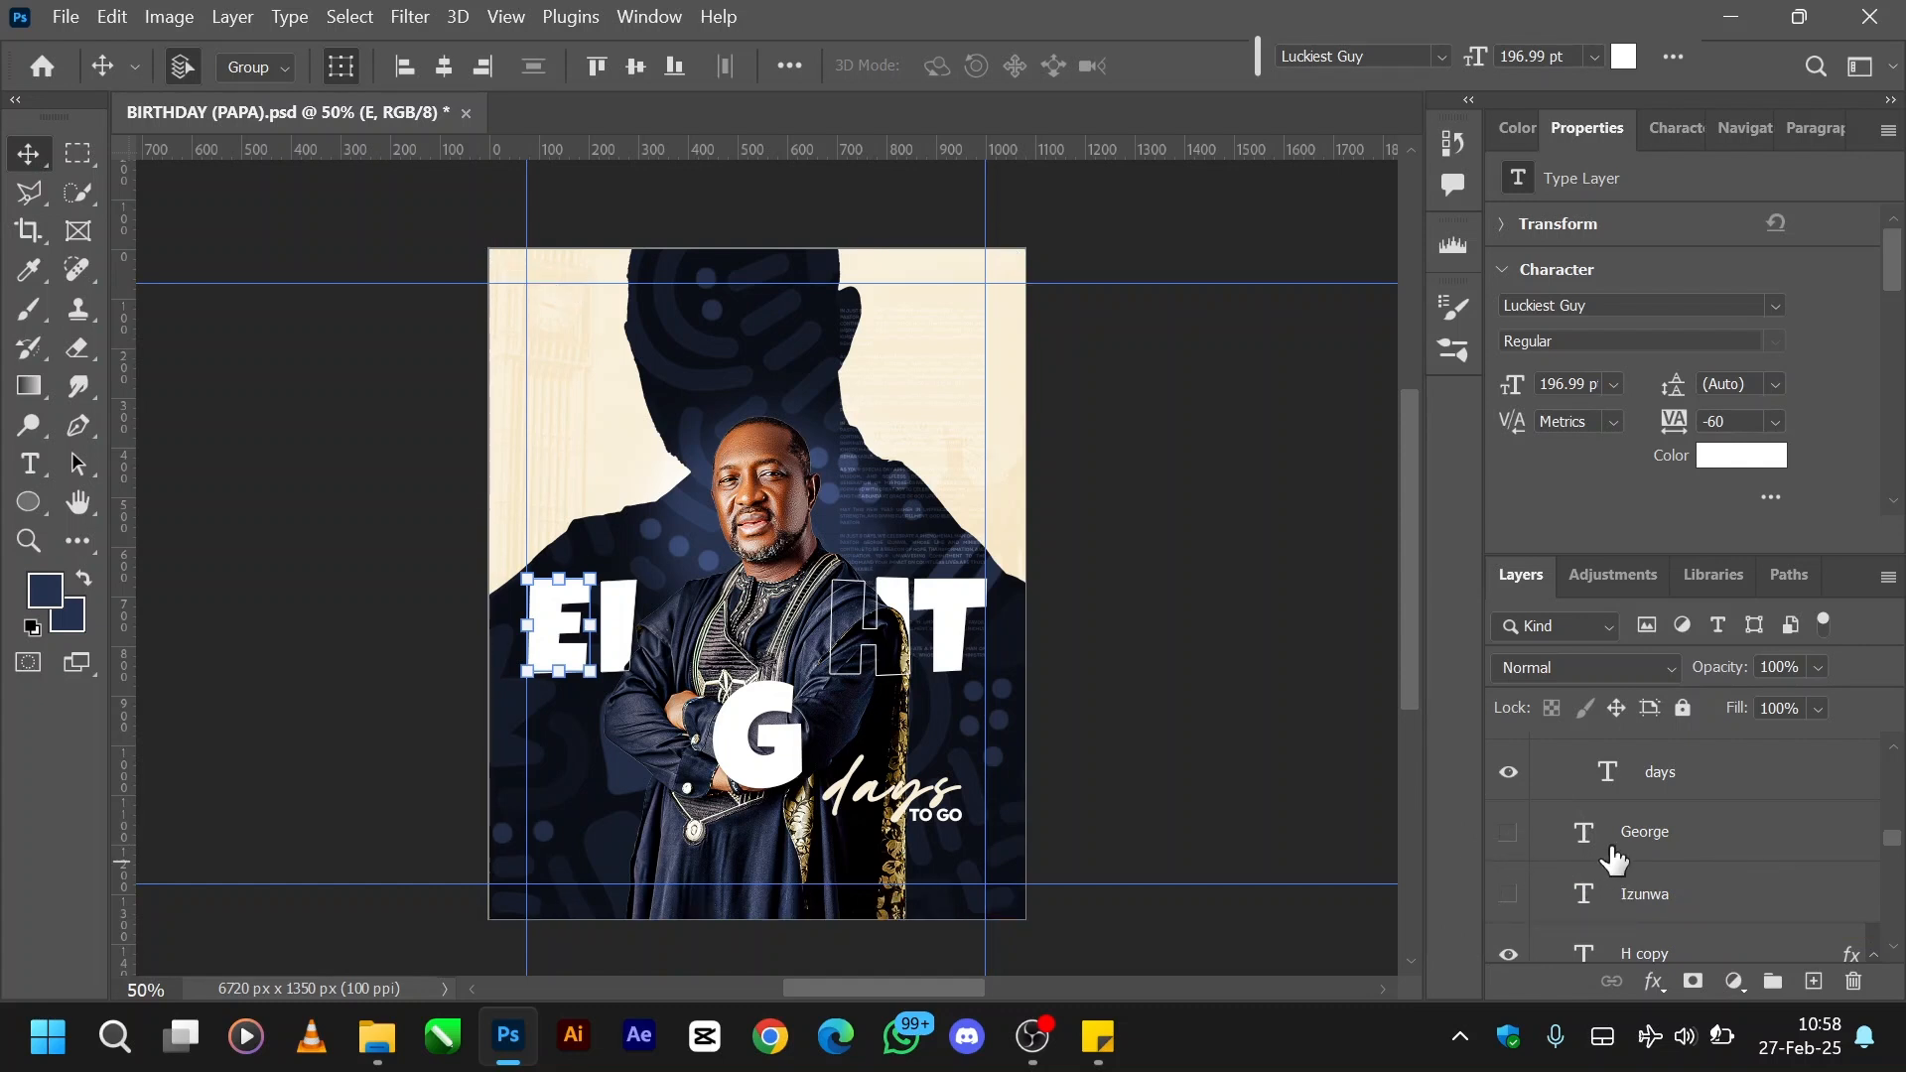
- Show the vertical full-name and Pst text layers in the NAME group, selecting each to inspect its character settings
{"action": "scroll", "coordinate": [1613, 855], "scroll_direction": "down", "scroll_amount": 5}
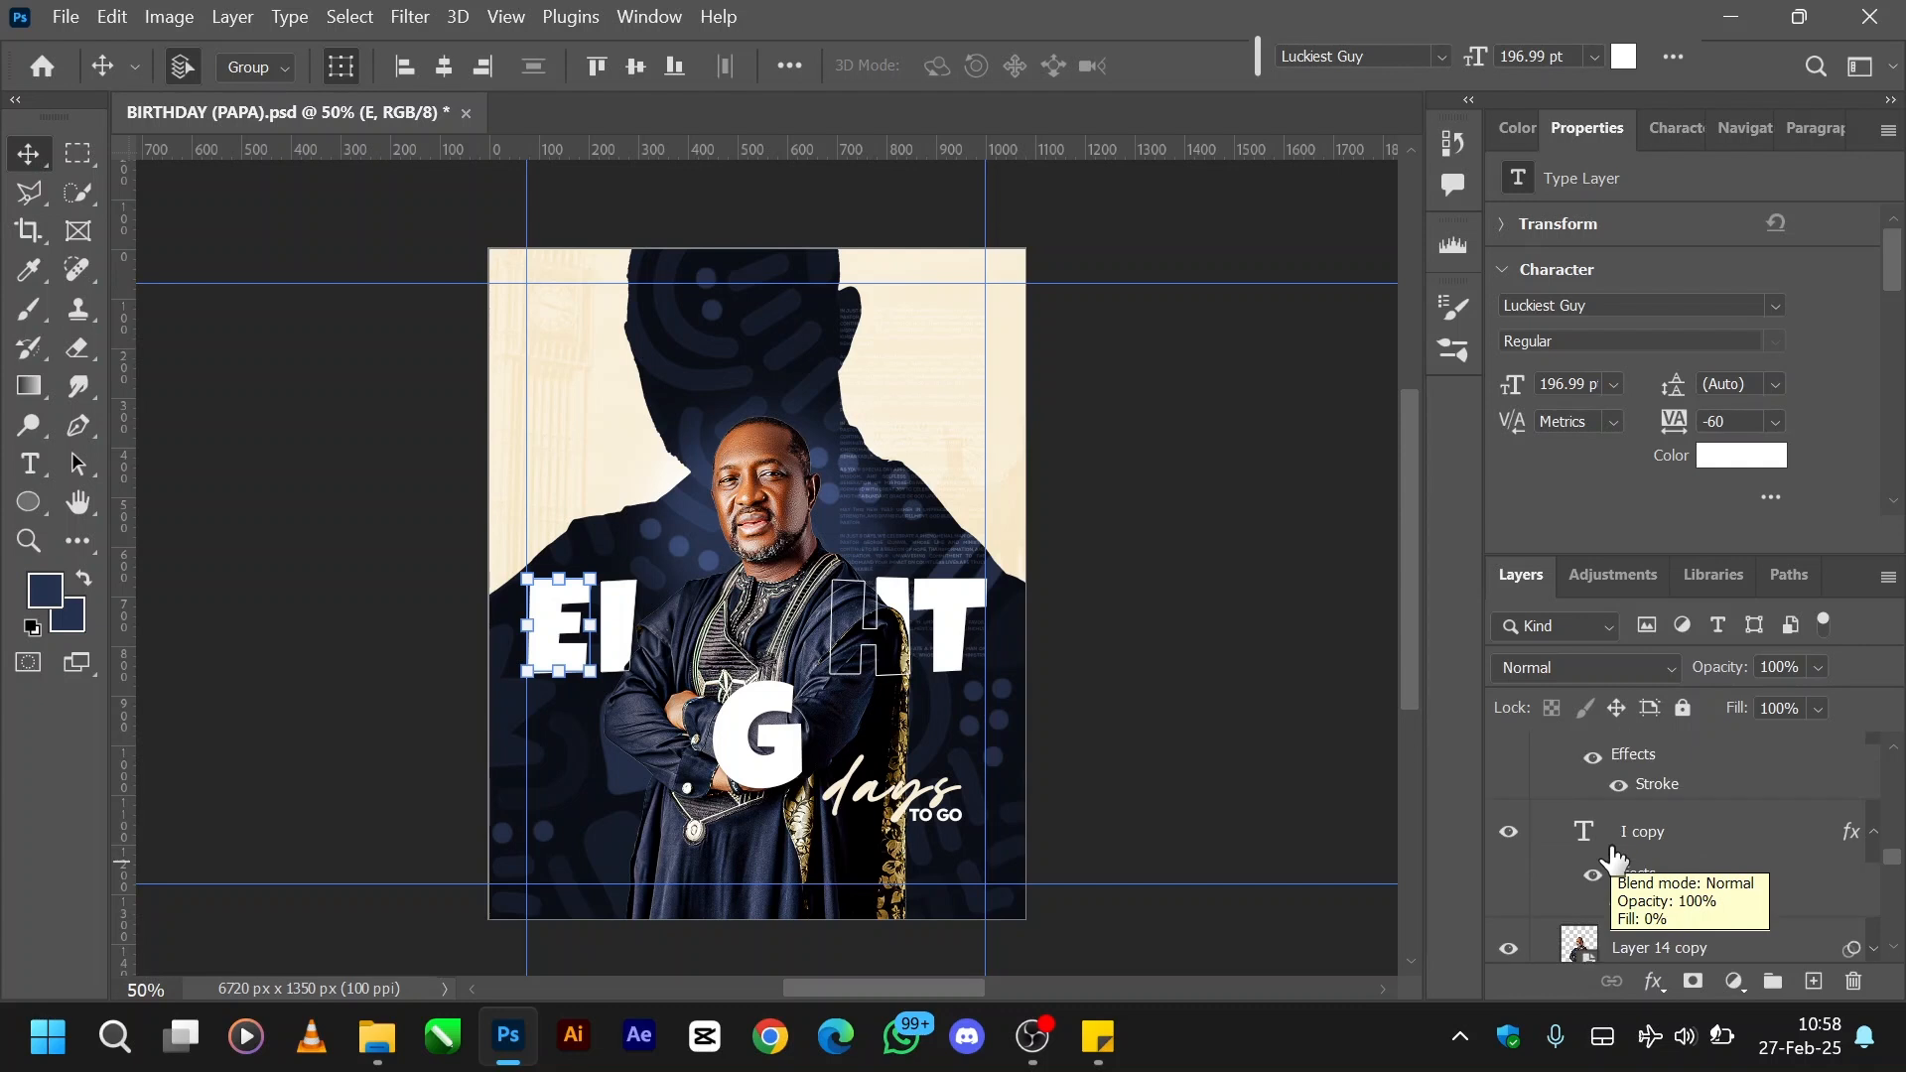
{"action": "scroll", "coordinate": [1613, 856], "scroll_direction": "up", "scroll_amount": 4}
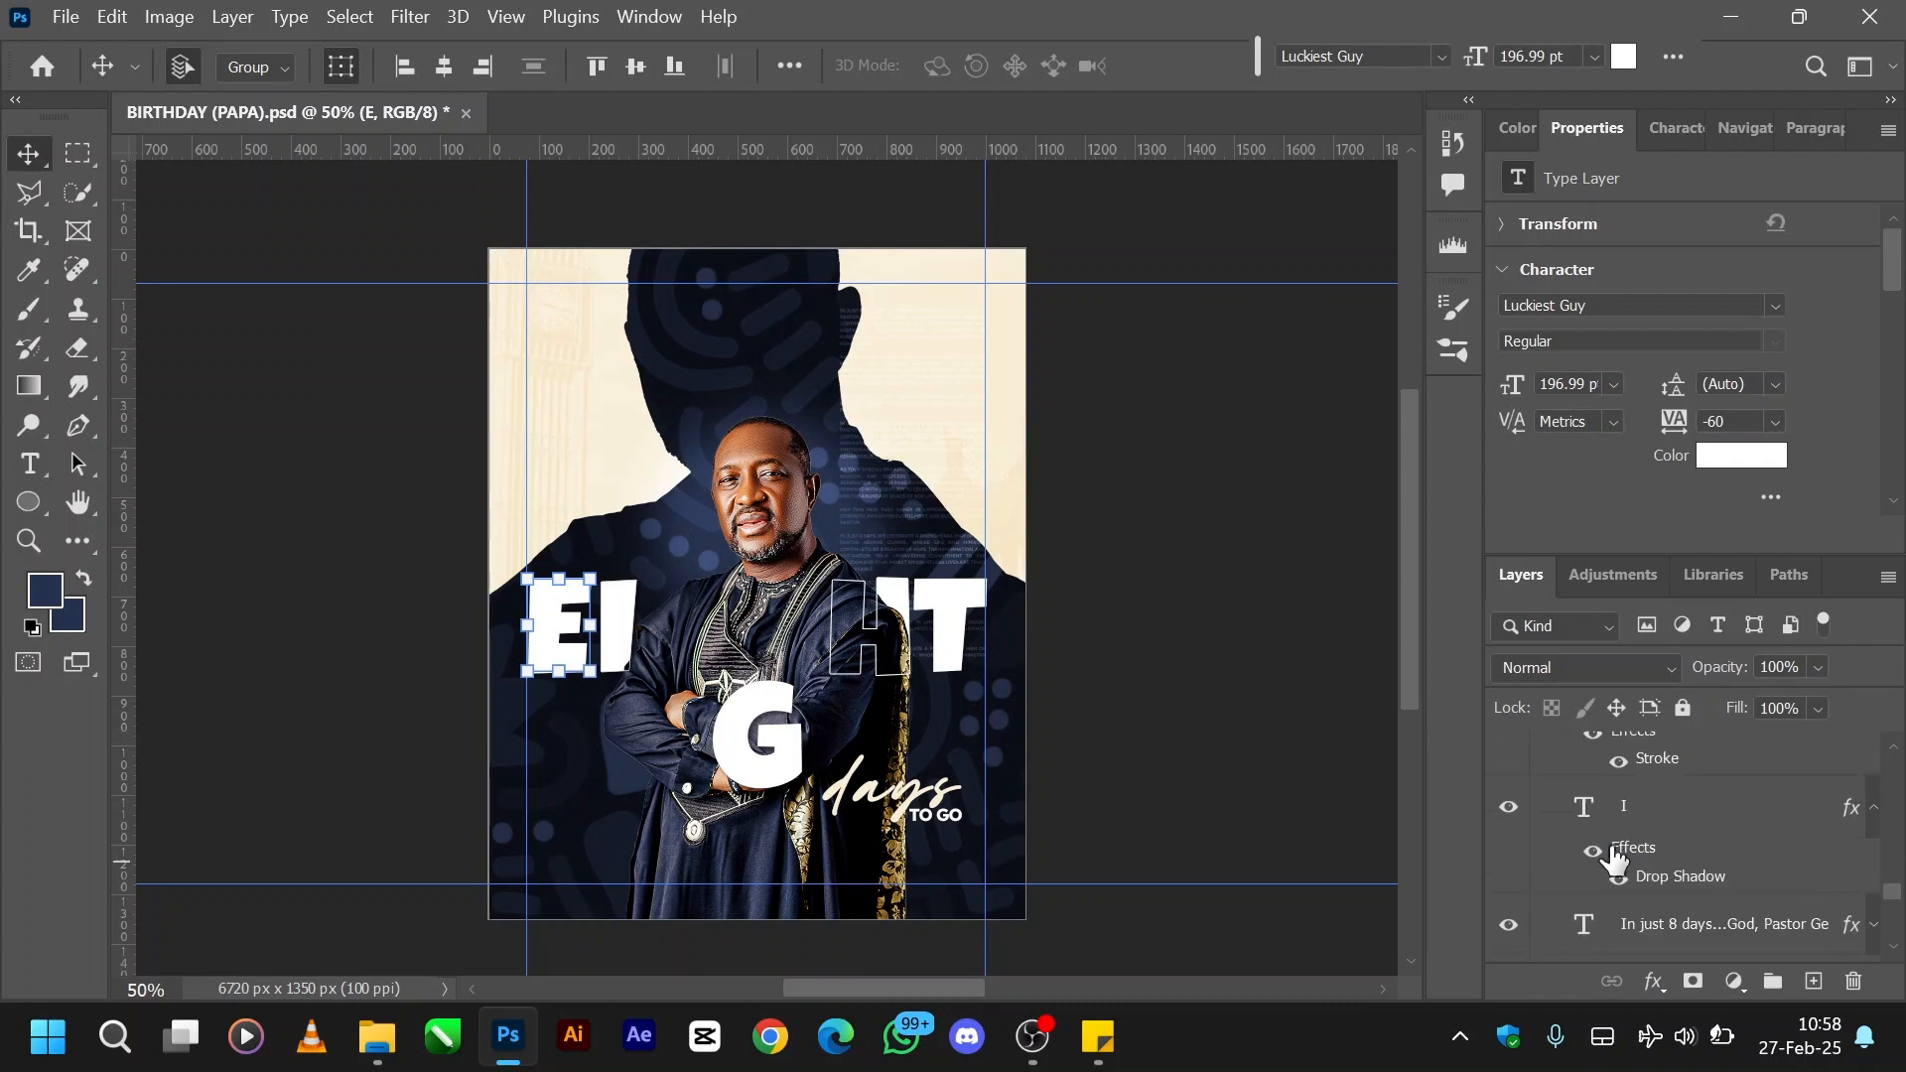
{"action": "scroll", "coordinate": [1613, 856], "scroll_direction": "up", "scroll_amount": 2}
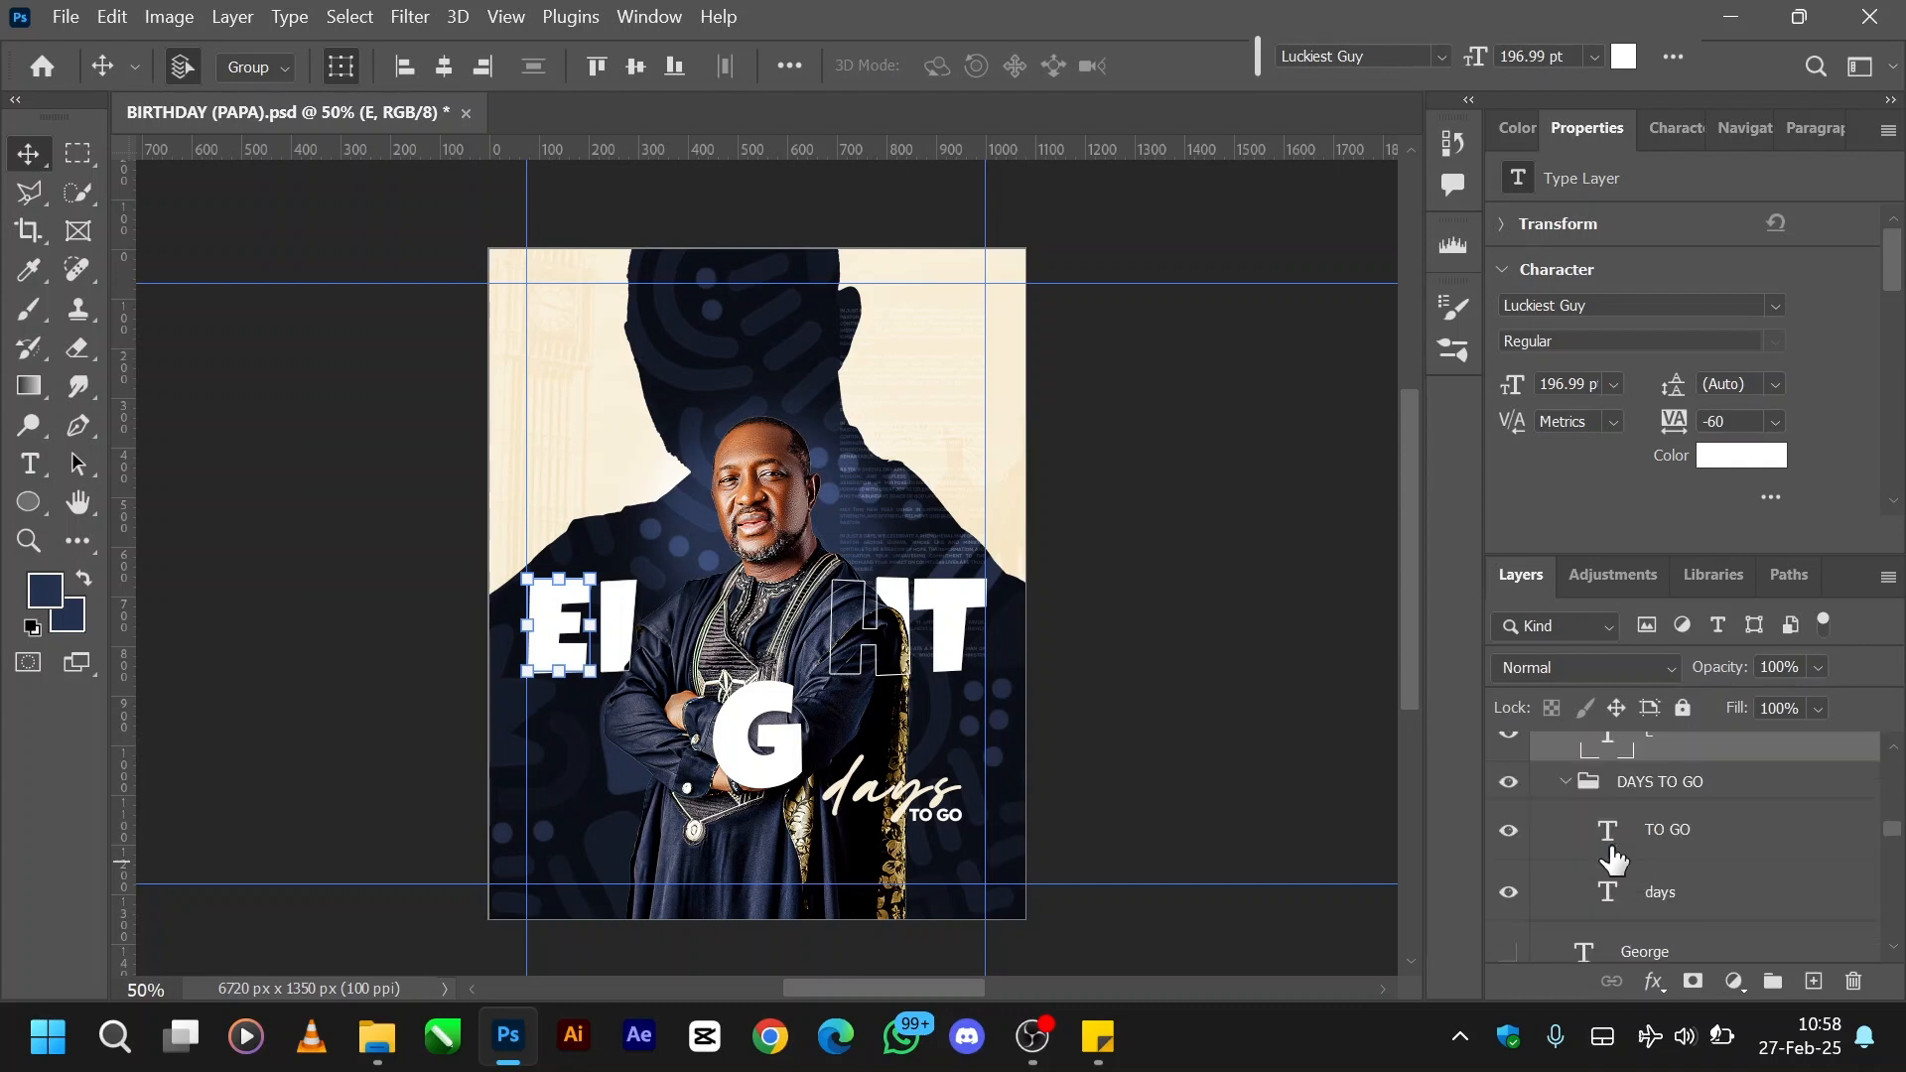
{"action": "scroll", "coordinate": [1612, 859], "scroll_direction": "up", "scroll_amount": 3}
{"action": "scroll", "coordinate": [1613, 860], "scroll_direction": "up", "scroll_amount": 3}
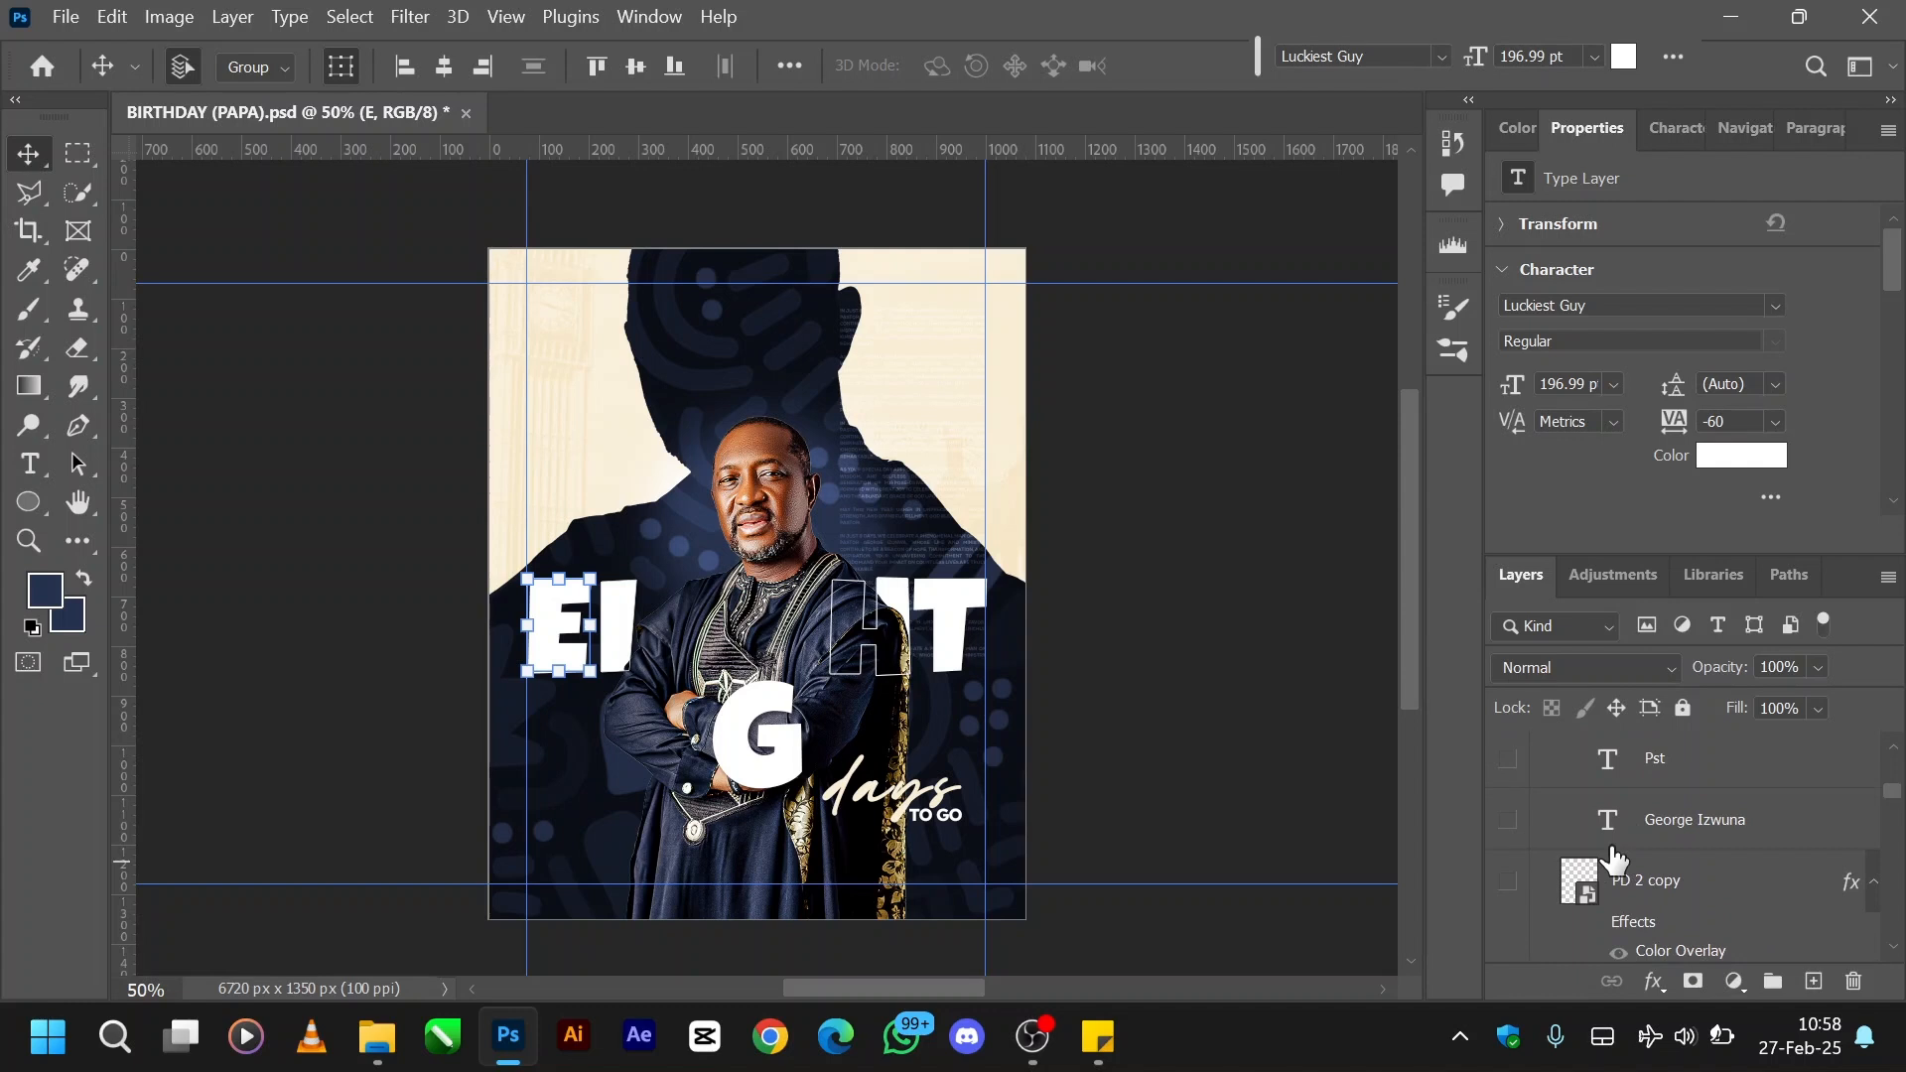
{"action": "scroll", "coordinate": [1613, 859], "scroll_direction": "up", "scroll_amount": 2}
{"action": "scroll", "coordinate": [1613, 859], "scroll_direction": "down", "scroll_amount": 1}
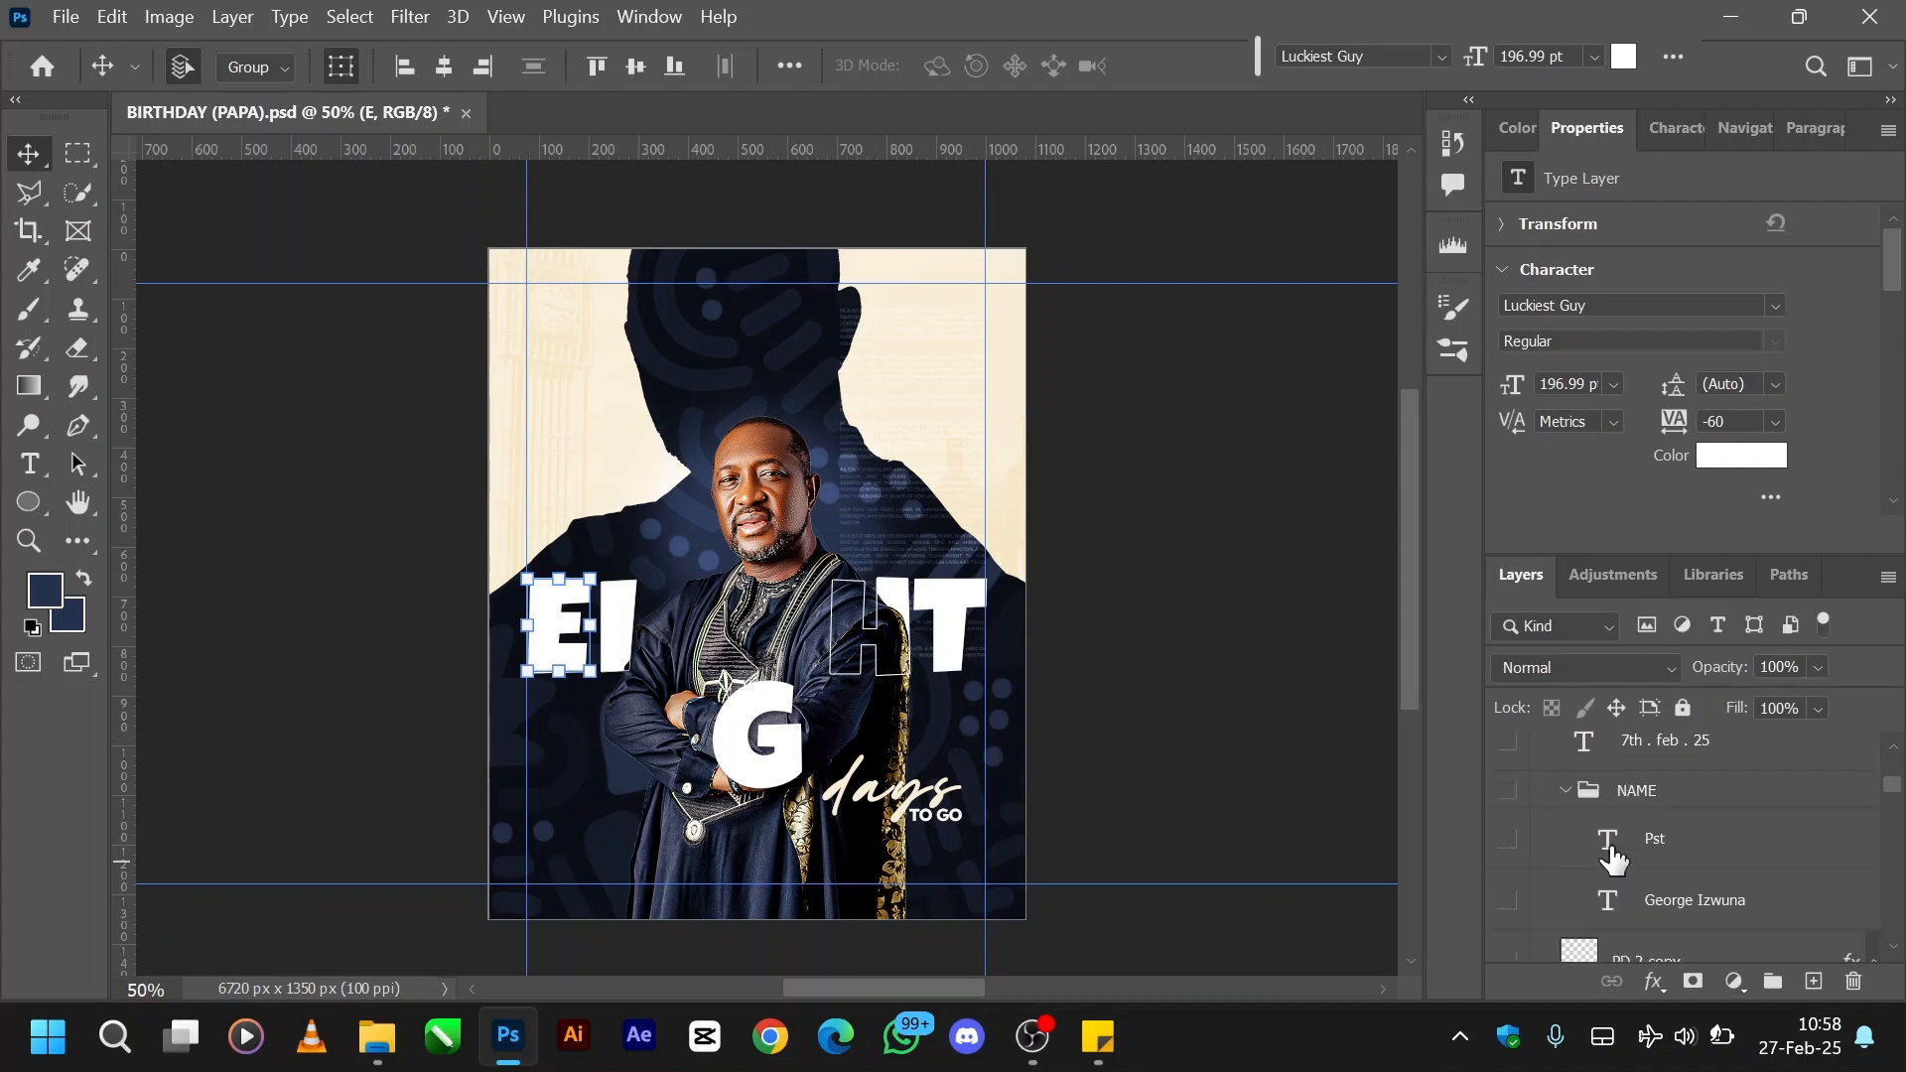
{"action": "left_click", "coordinate": [1508, 902]}
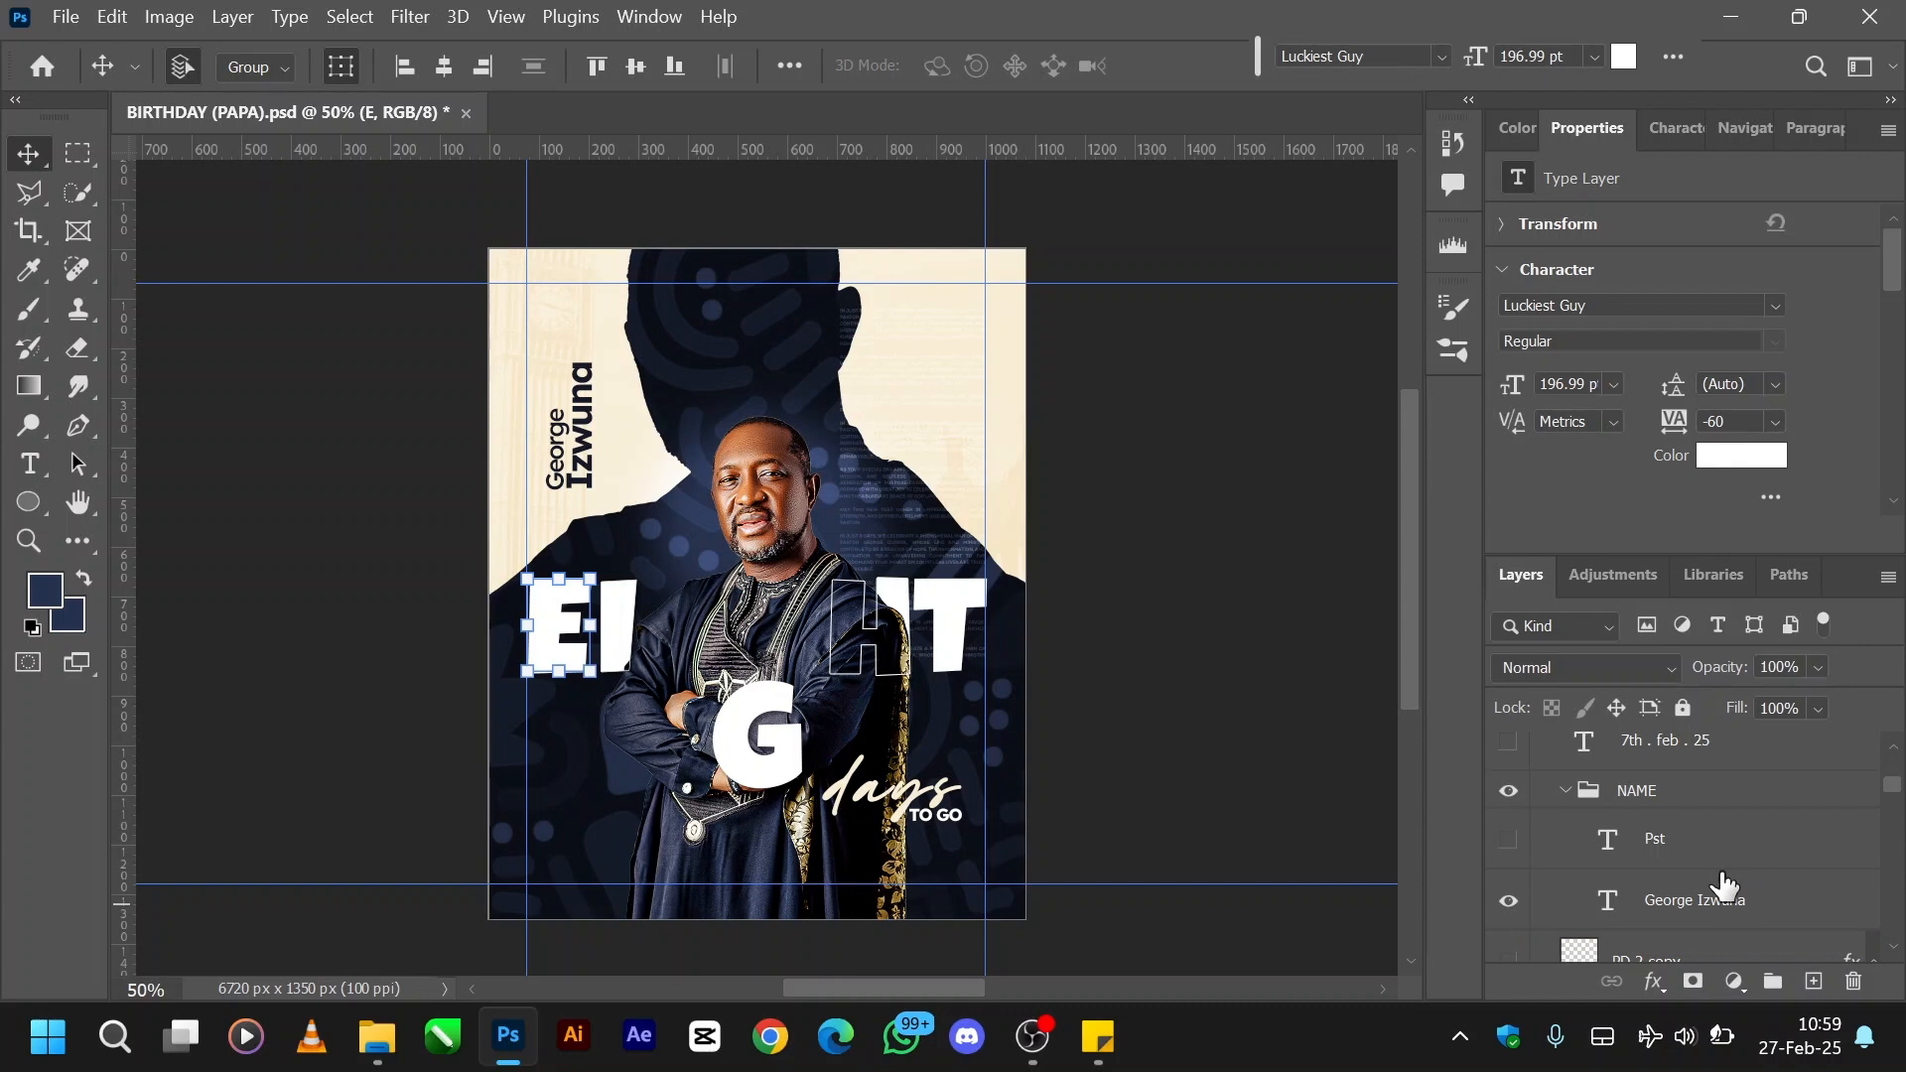
{"action": "left_click", "coordinate": [1610, 904]}
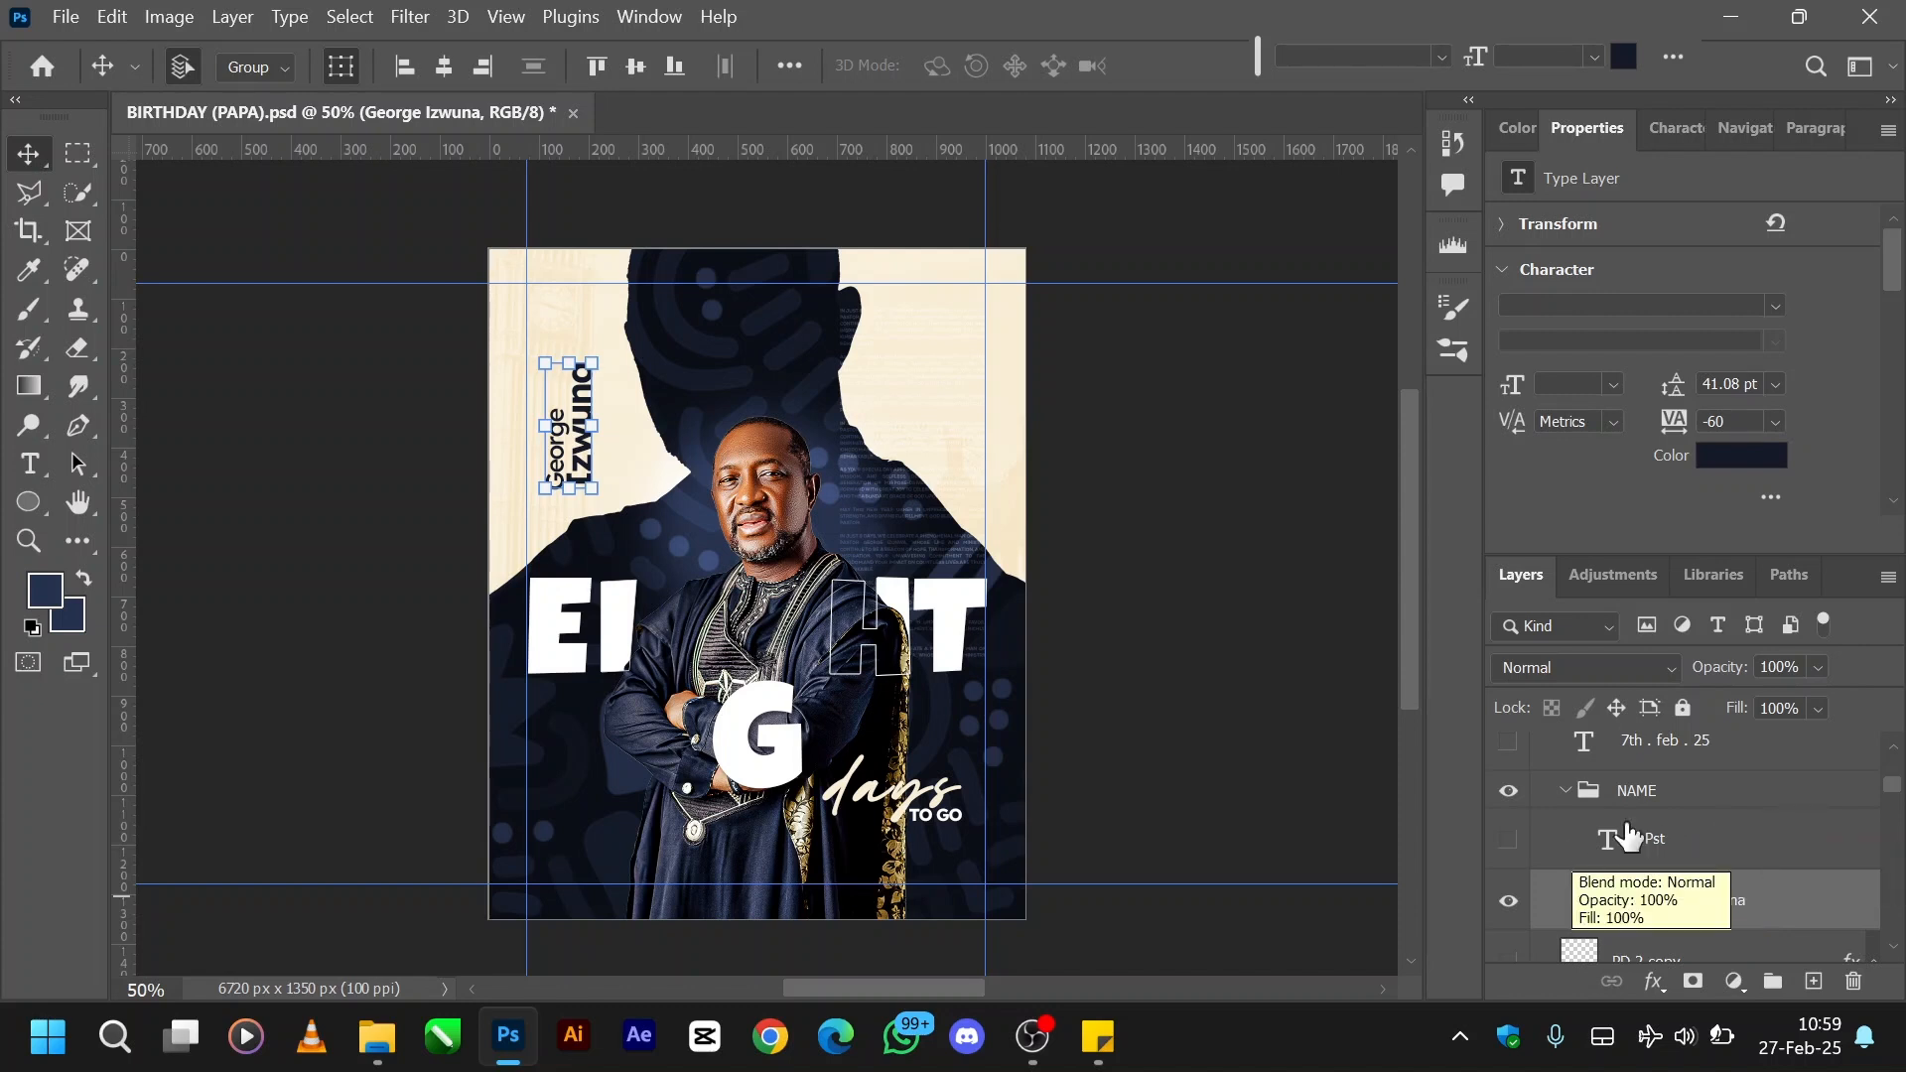
{"action": "left_click", "coordinate": [1509, 841]}
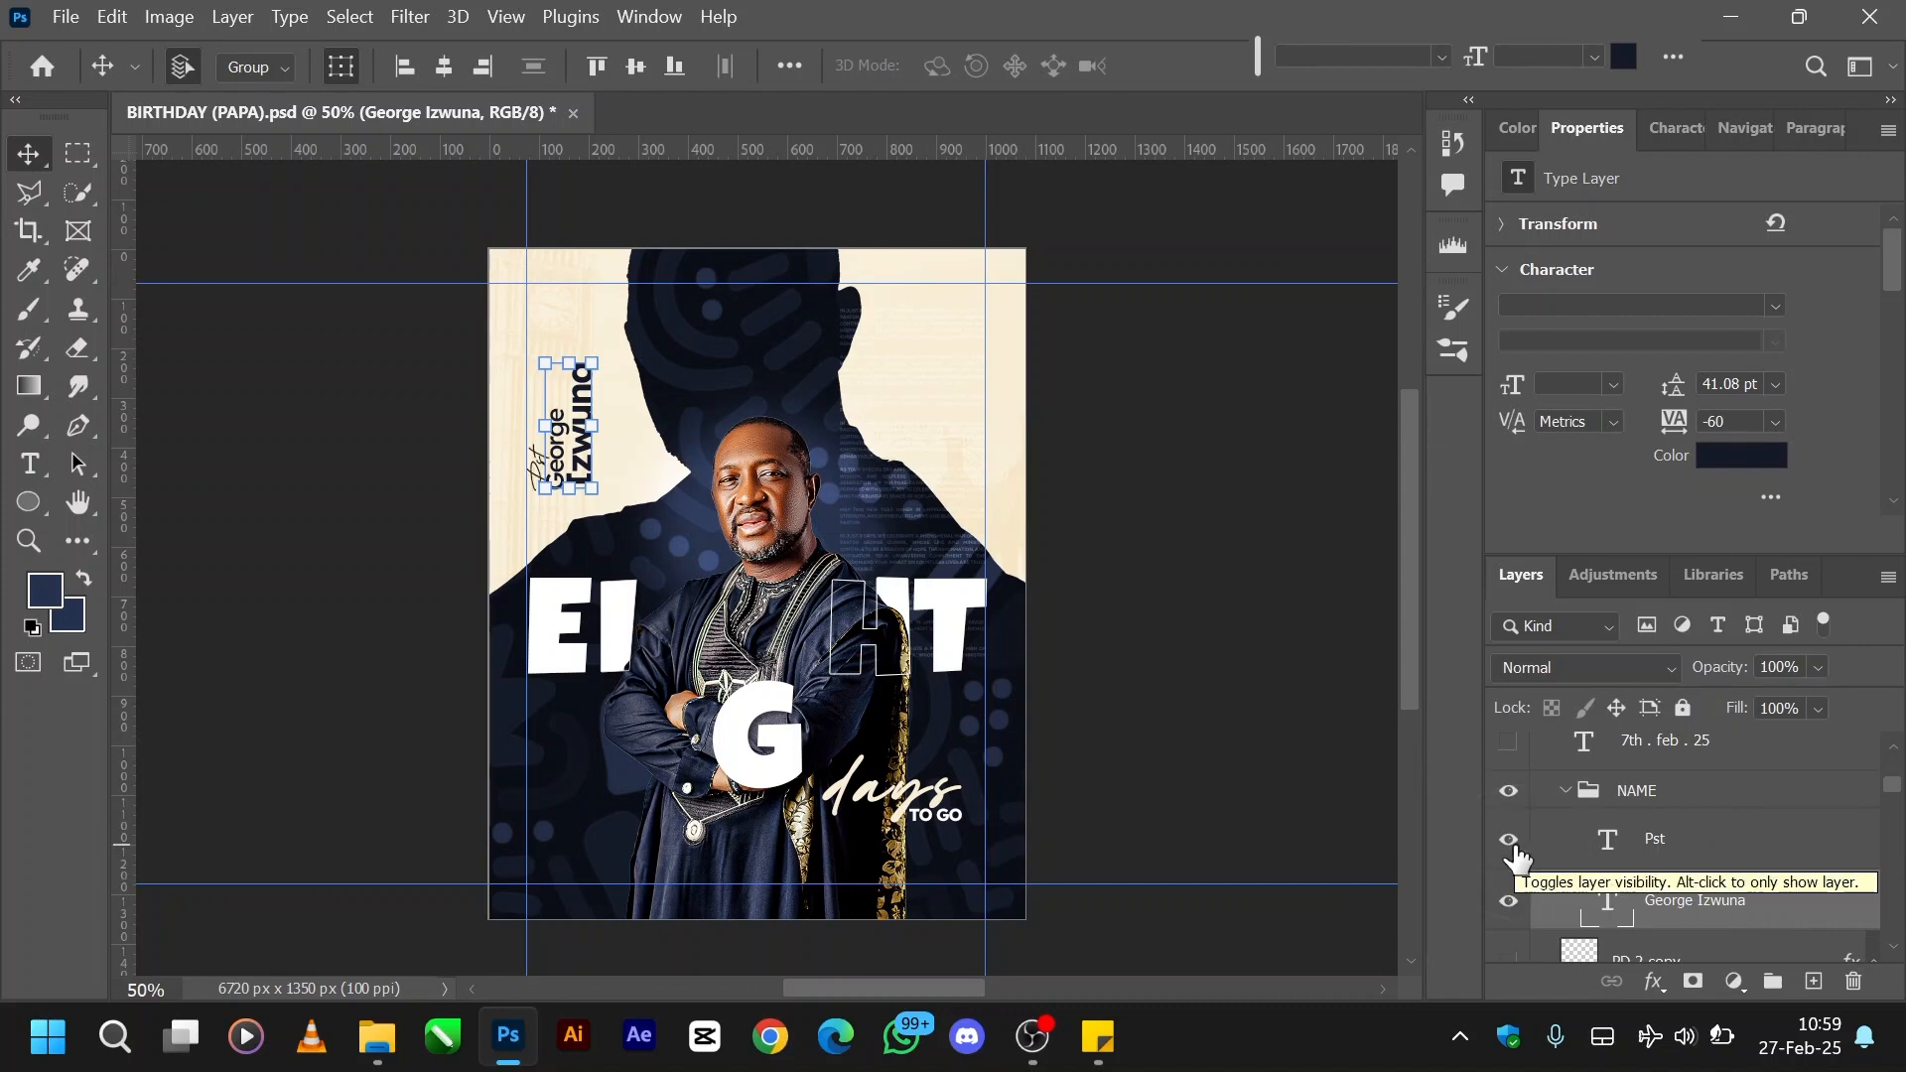
{"action": "left_click", "coordinate": [1603, 844]}
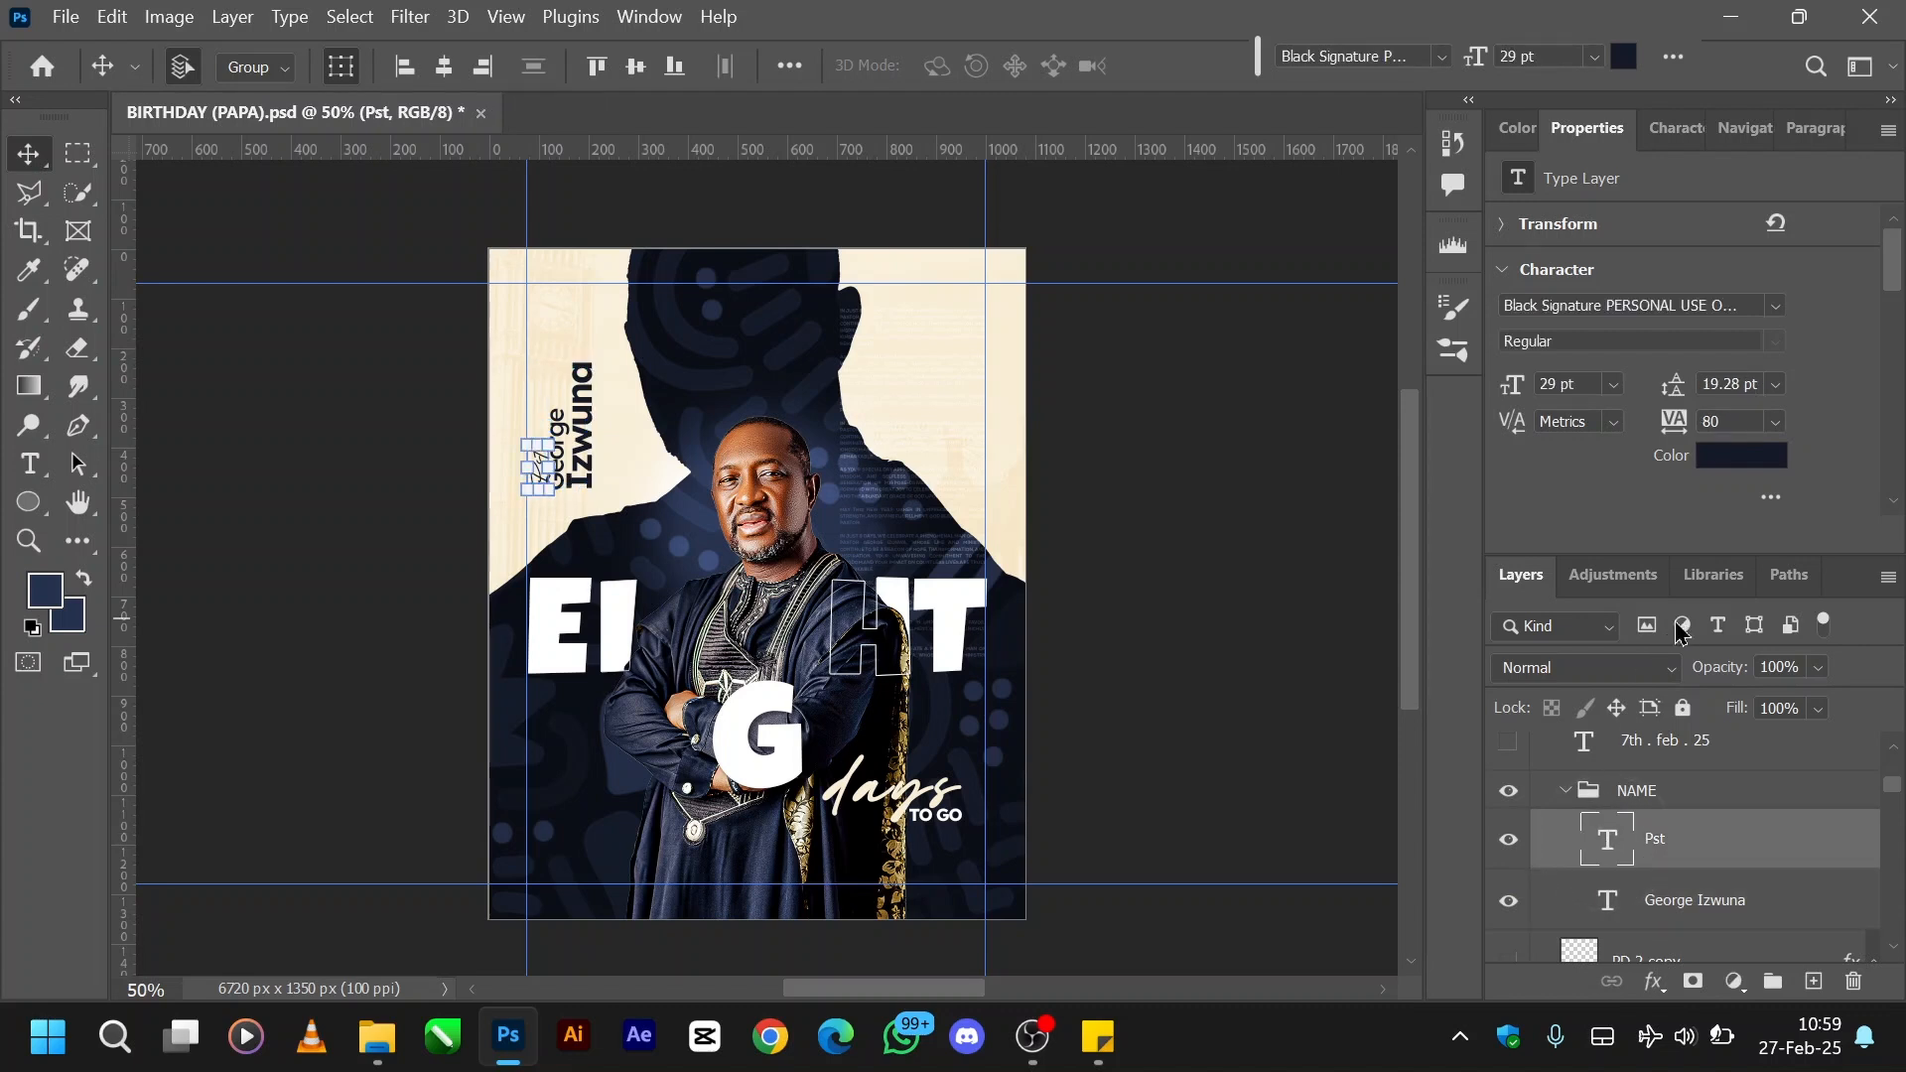
- Show the 7th . feb . 25 date layer and the hashtag text layer directly above it
{"action": "scroll", "coordinate": [1625, 855], "scroll_direction": "up", "scroll_amount": 1}
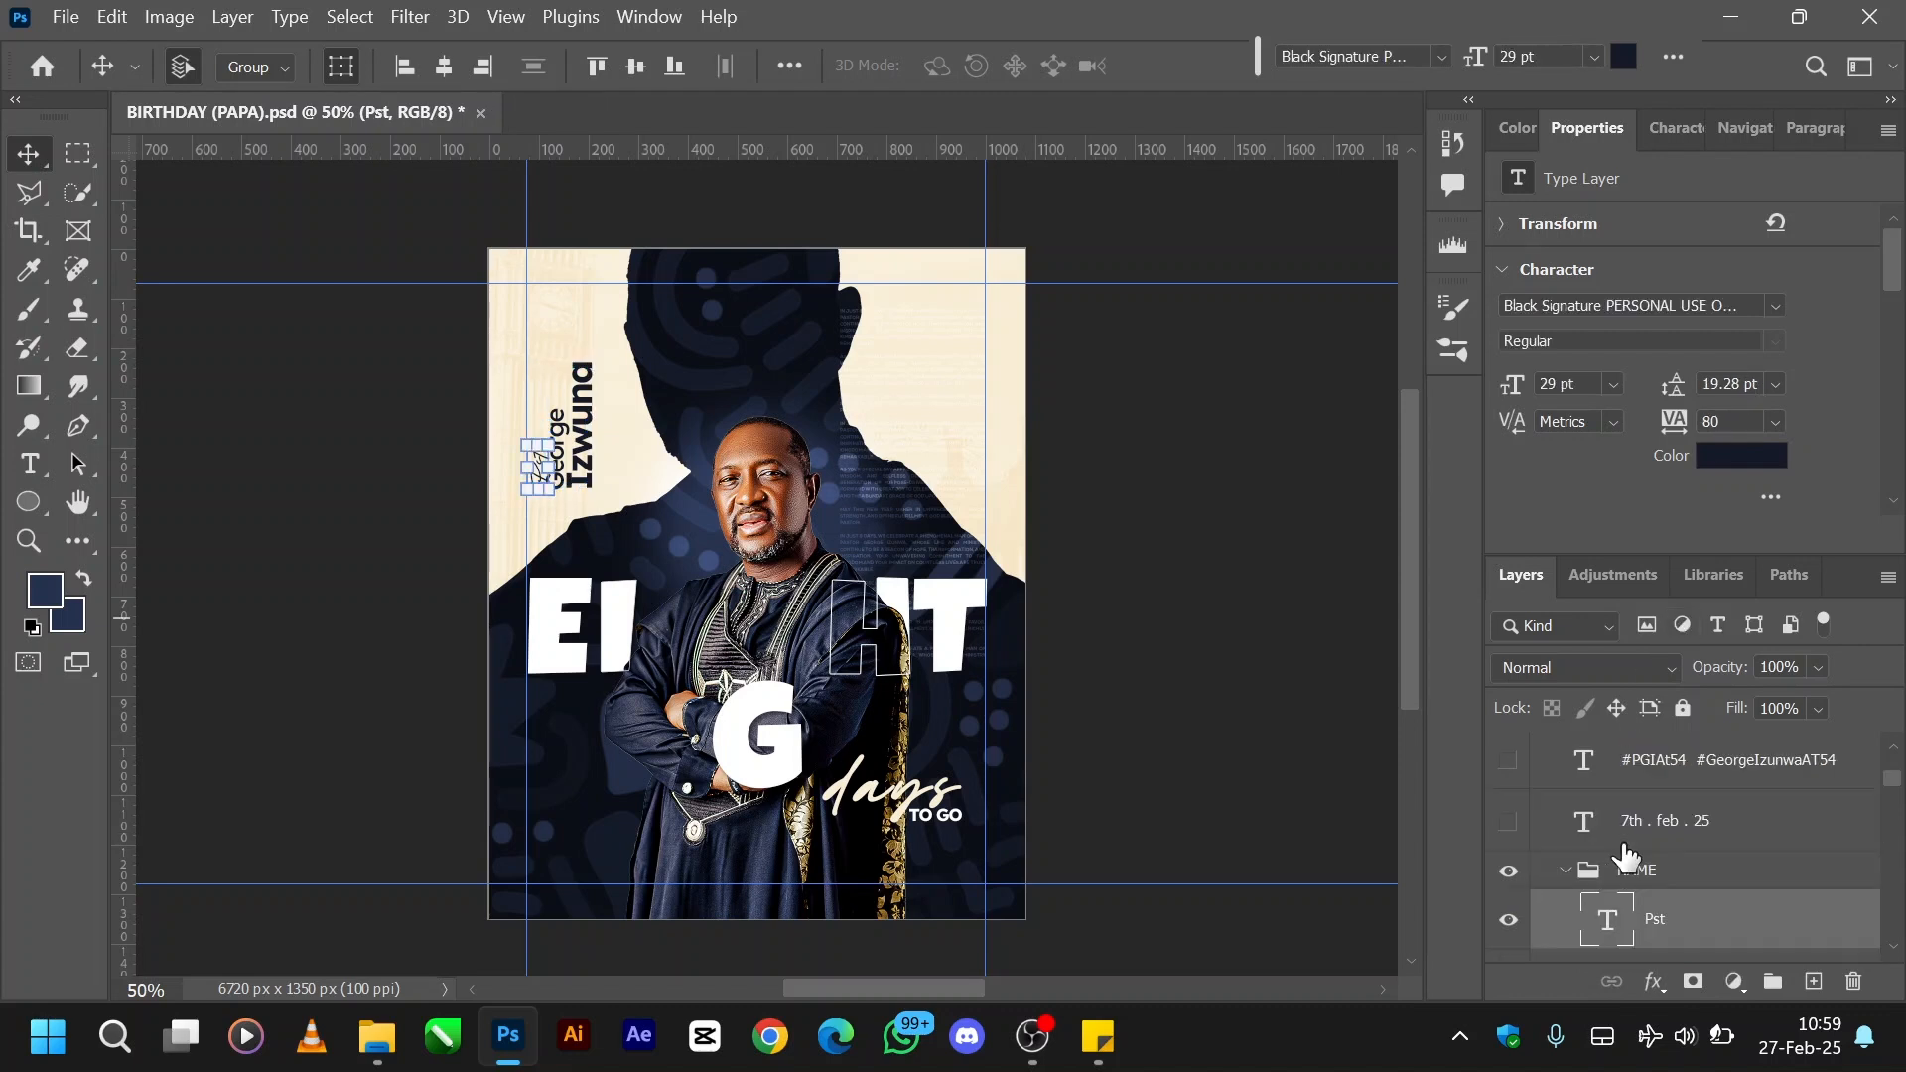
{"action": "left_click", "coordinate": [1506, 823]}
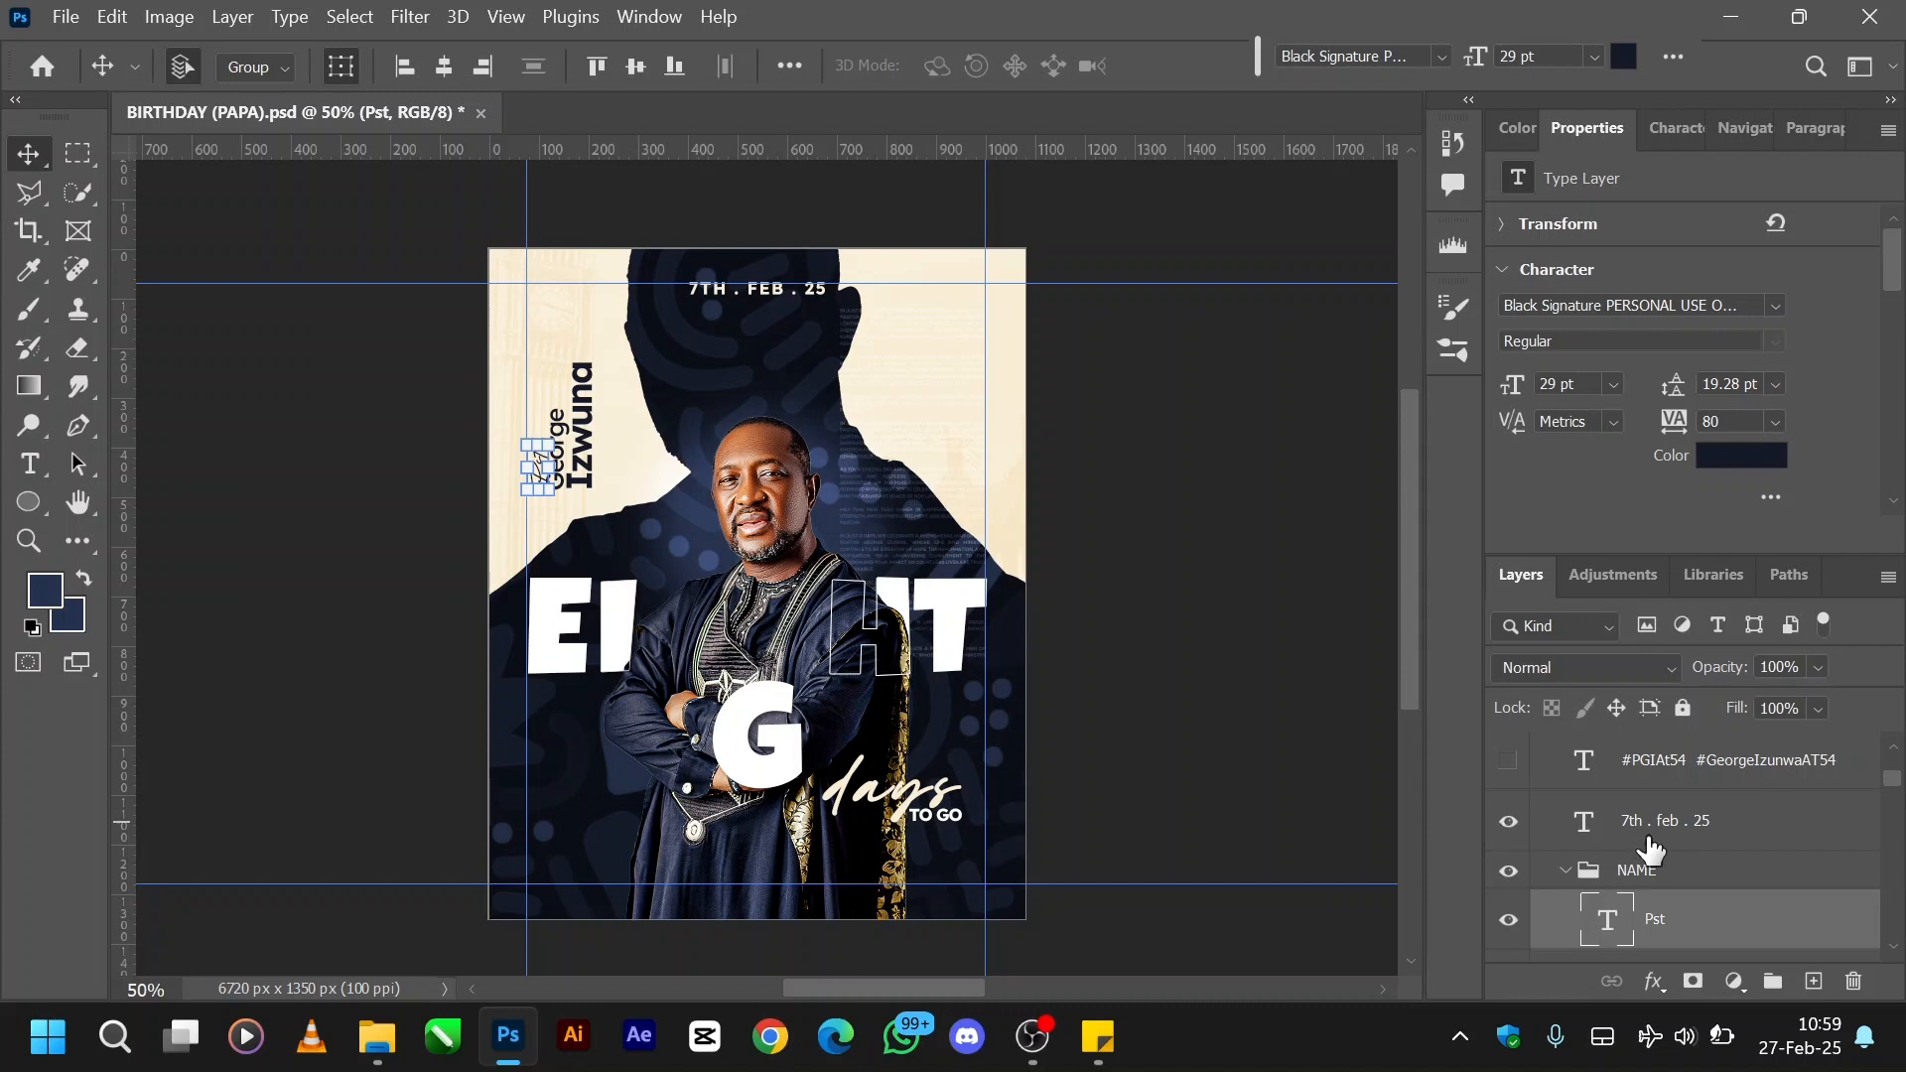
{"action": "left_click", "coordinate": [1508, 763]}
{"action": "scroll", "coordinate": [1677, 856], "scroll_direction": "down", "scroll_amount": 2}
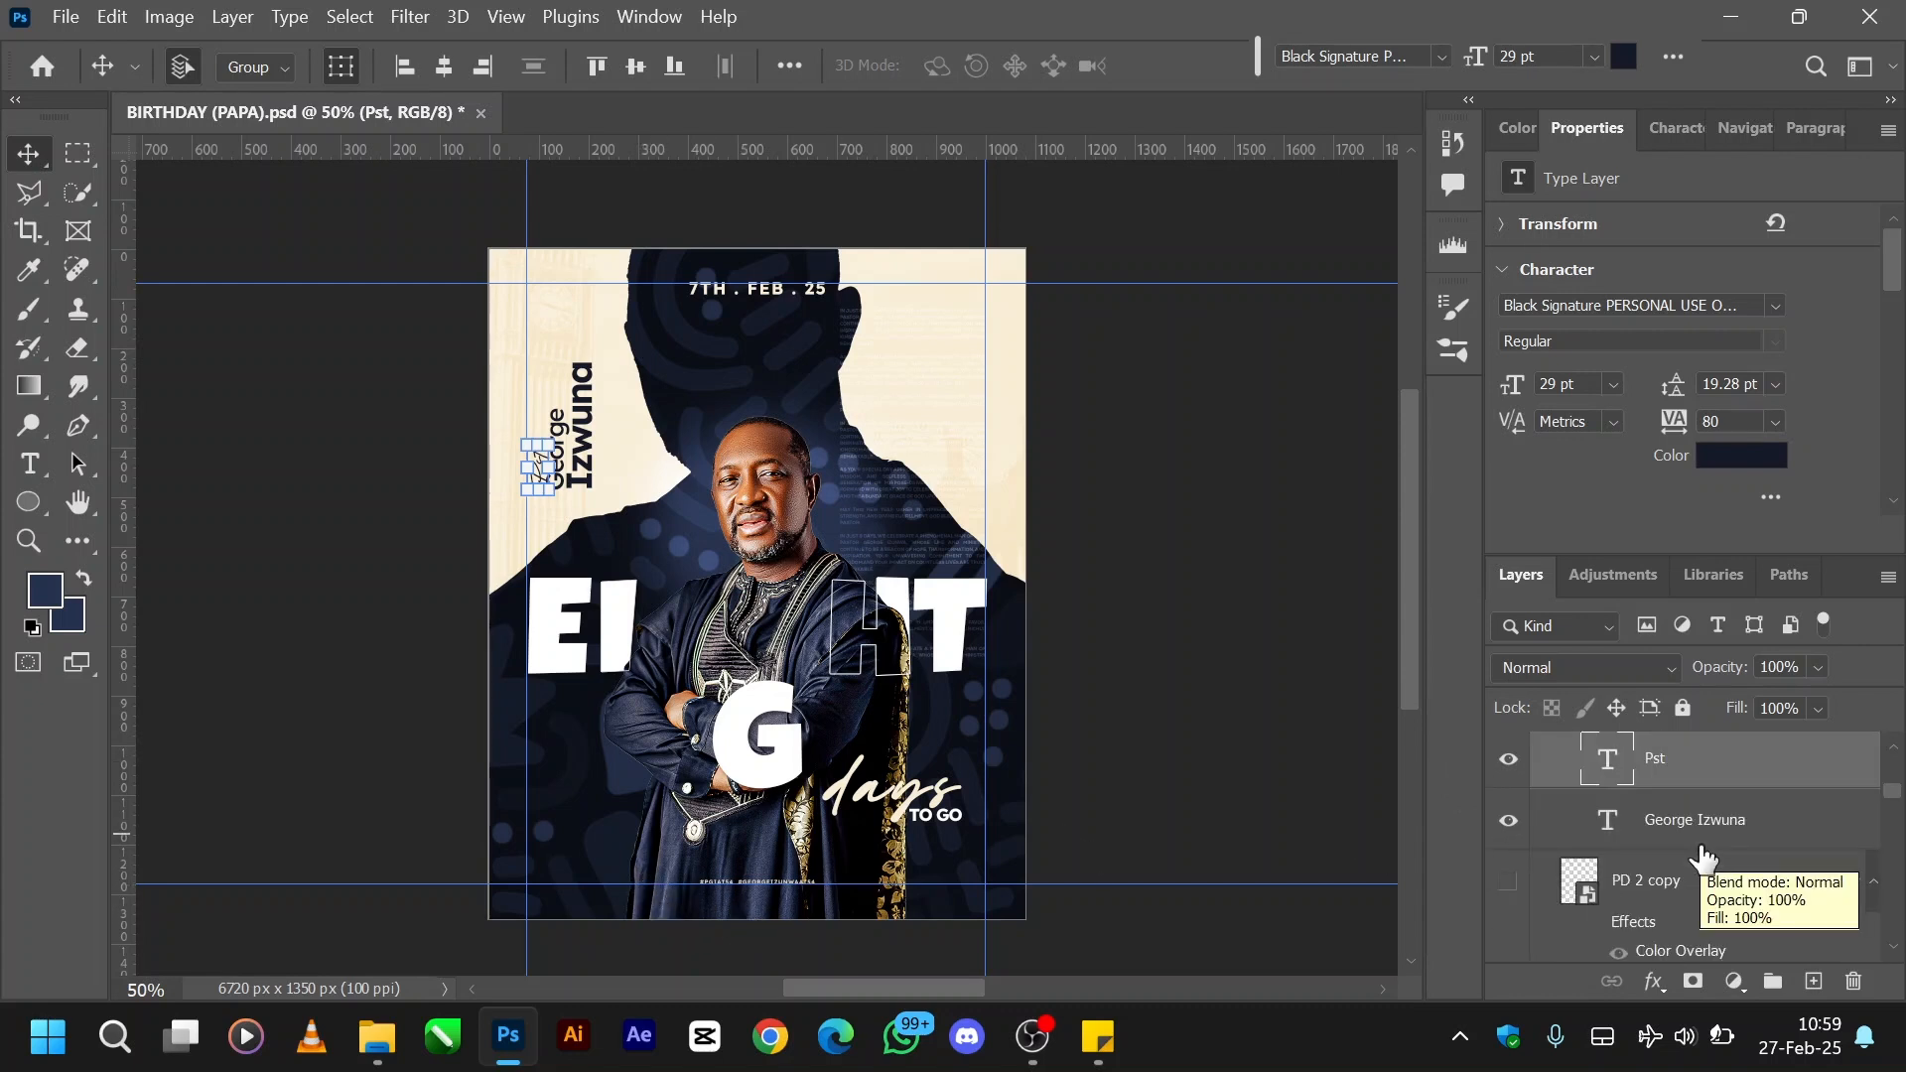
{"action": "scroll", "coordinate": [1703, 855], "scroll_direction": "up", "scroll_amount": 2}
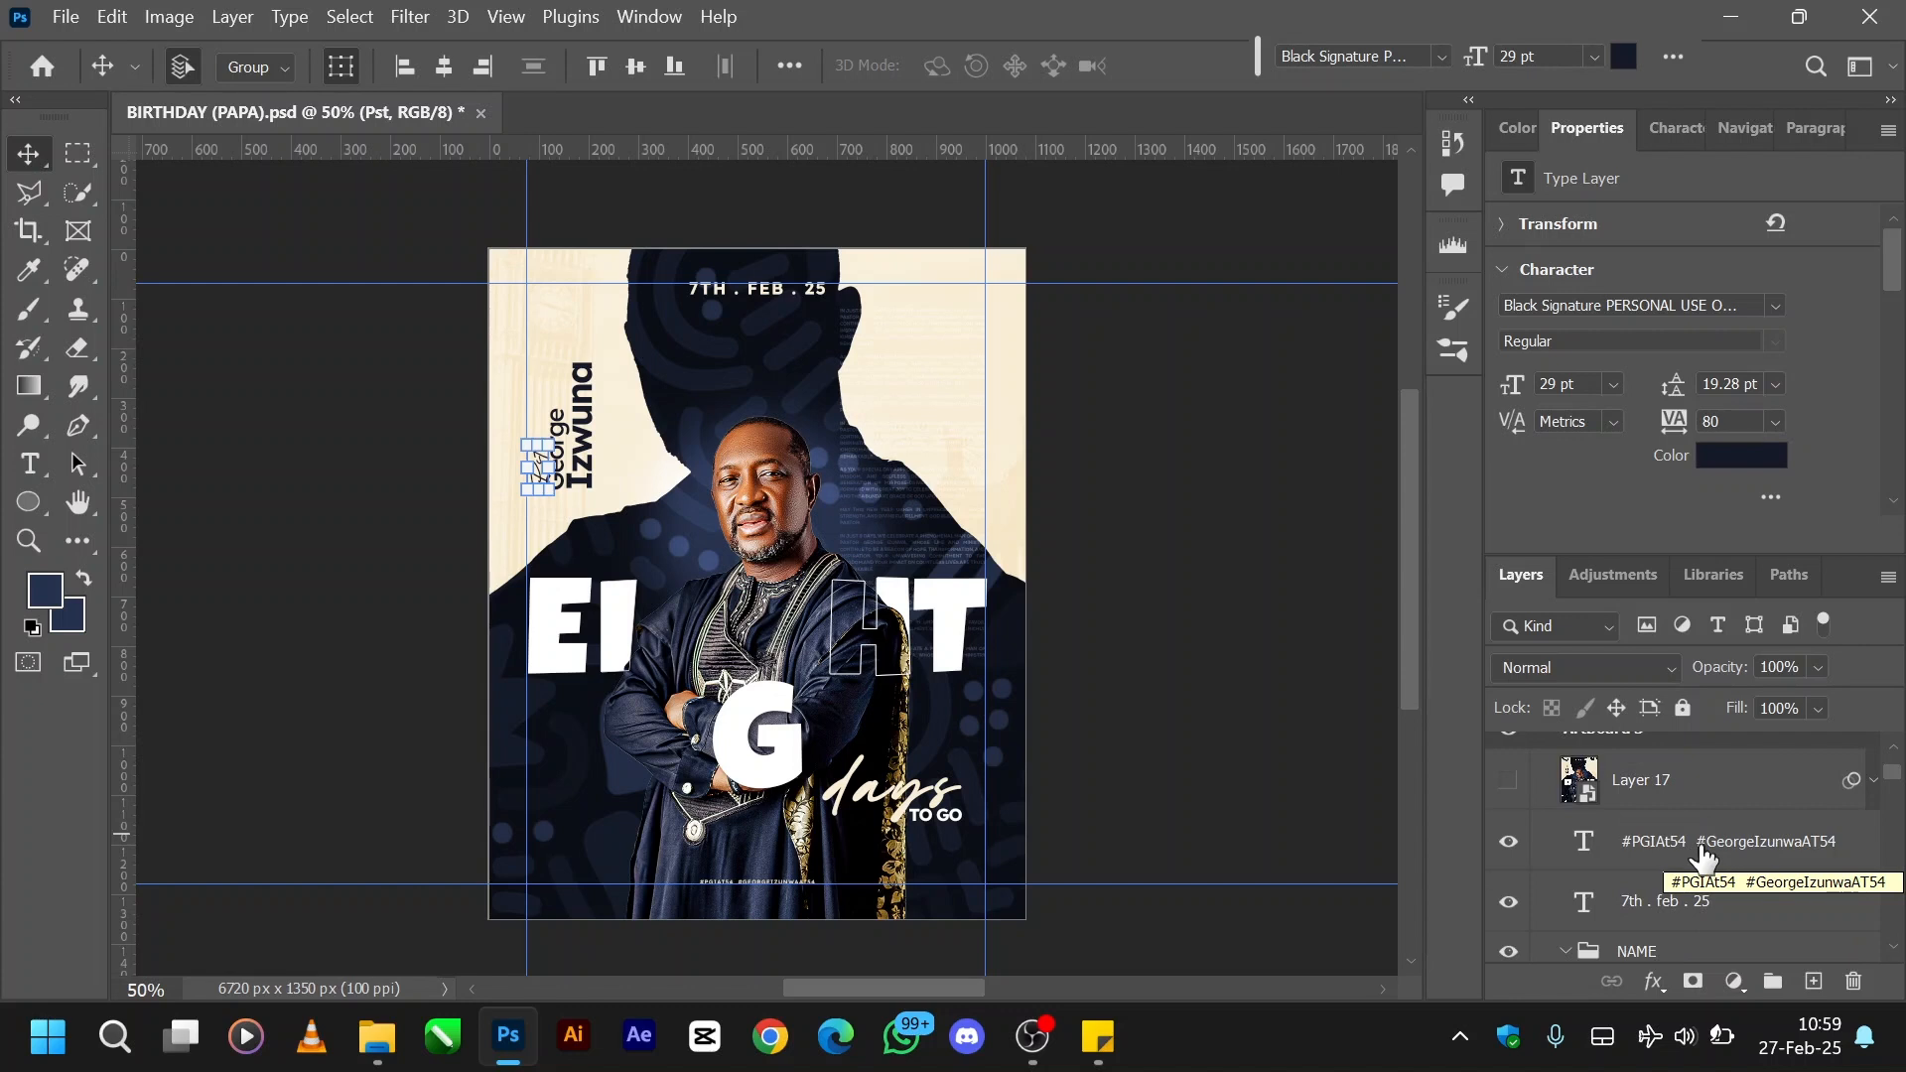
- Show the large navy script first-name layer and move it down over the silhouette's head
{"action": "scroll", "coordinate": [1704, 856], "scroll_direction": "down", "scroll_amount": 2}
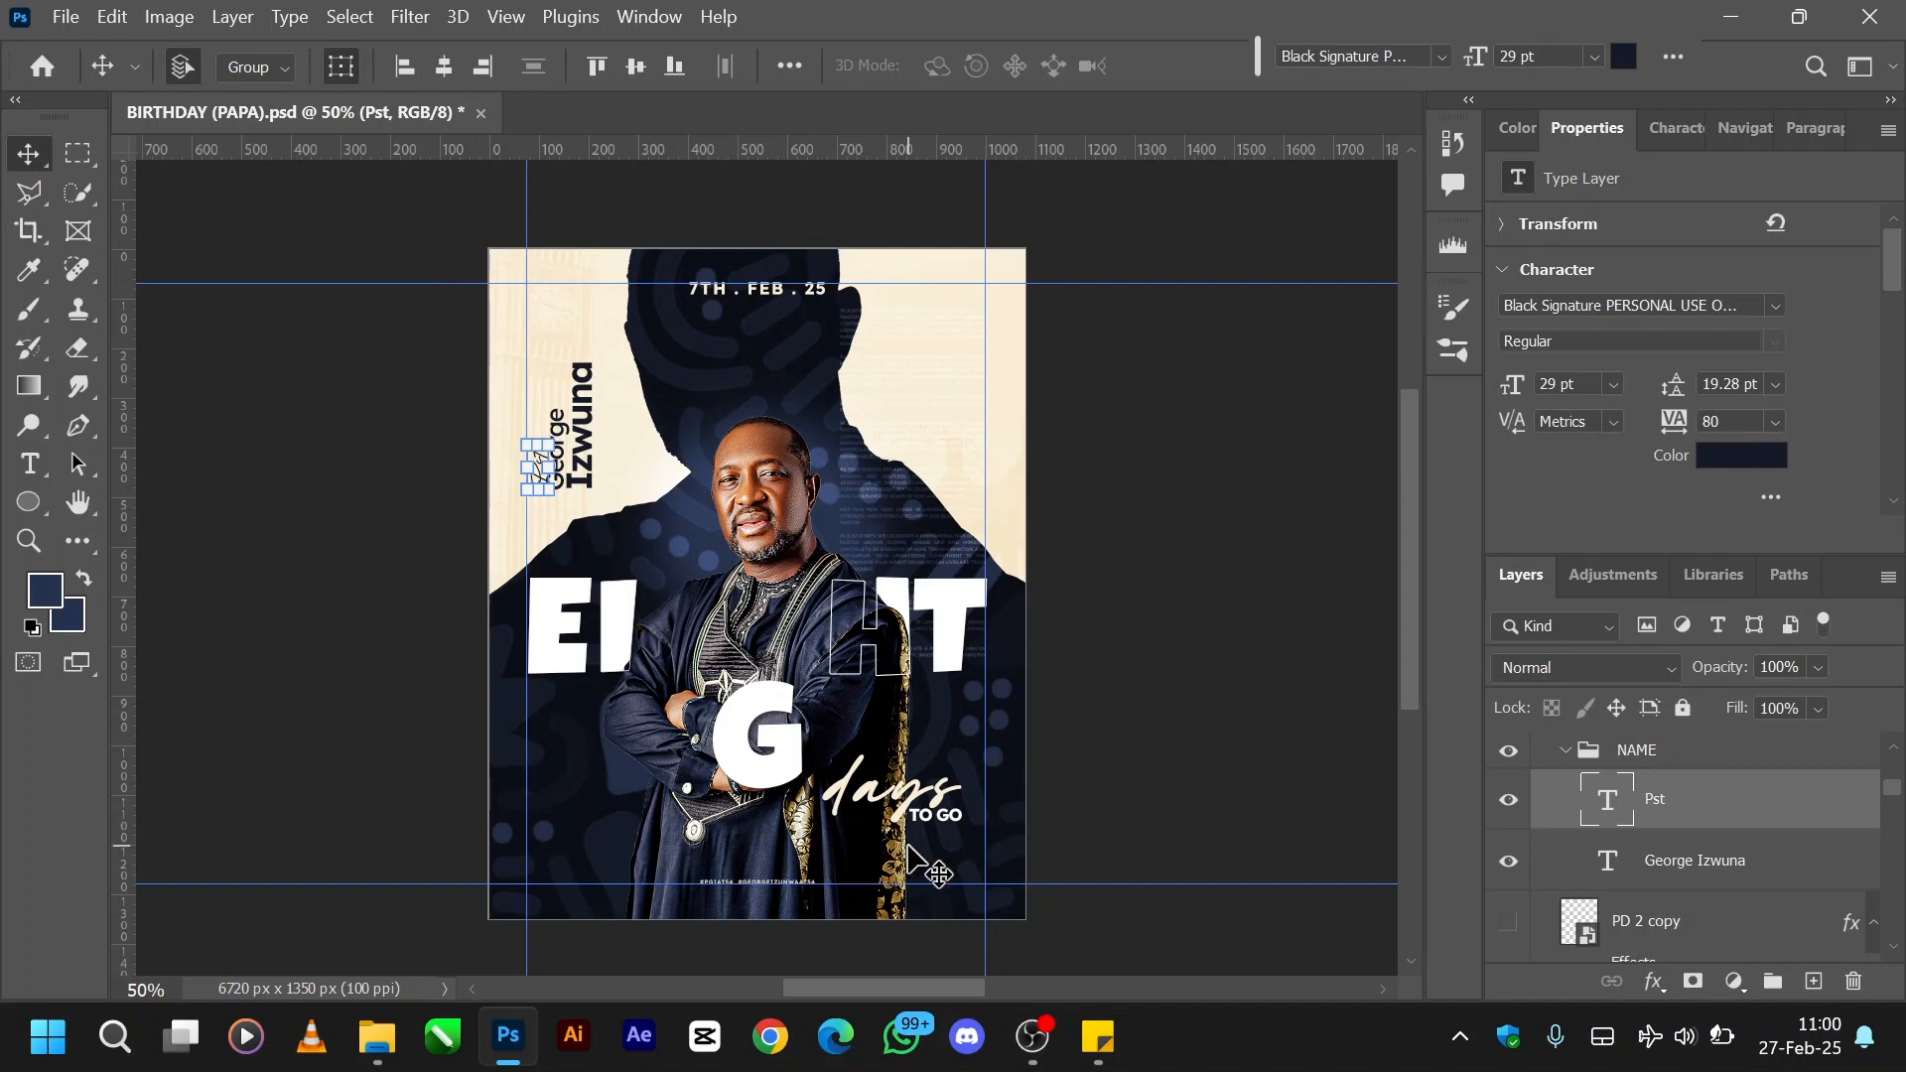
{"action": "scroll", "coordinate": [1667, 901], "scroll_direction": "down", "scroll_amount": 5}
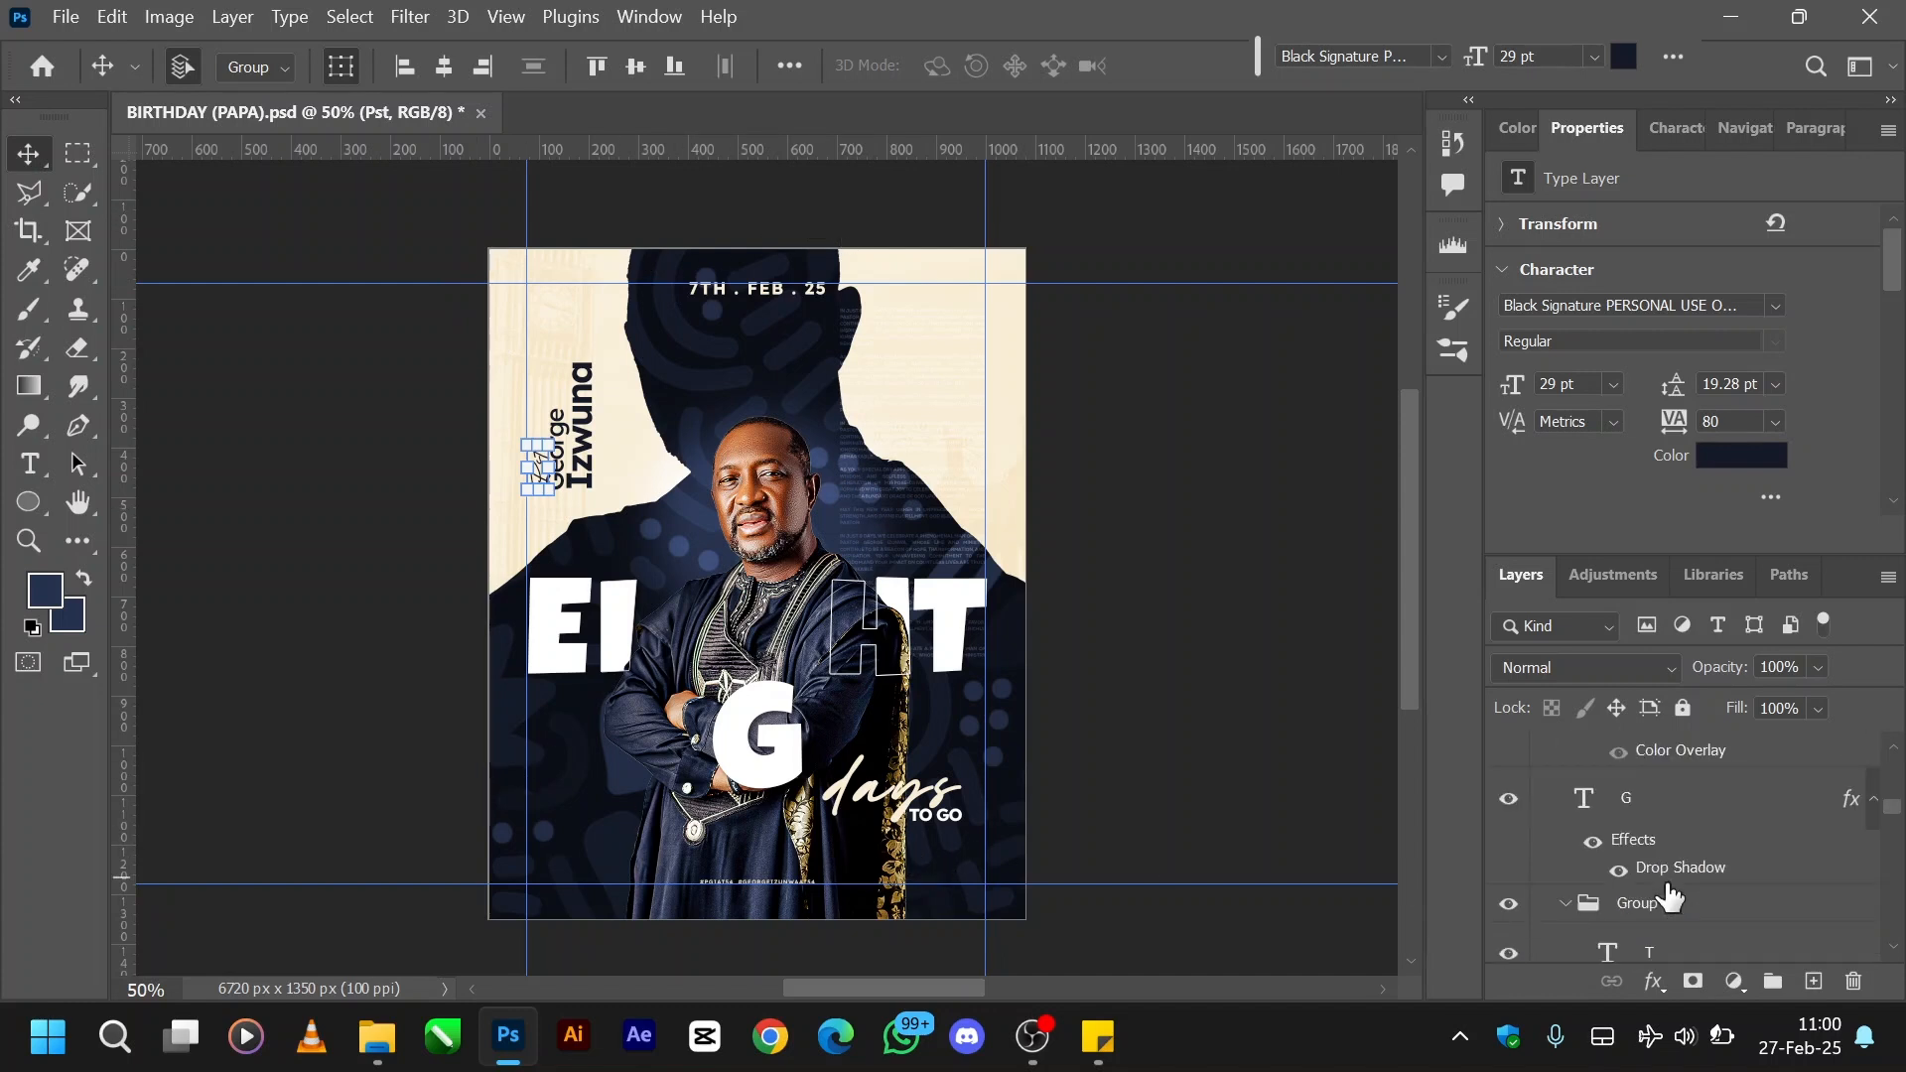
{"action": "scroll", "coordinate": [1670, 898], "scroll_direction": "down", "scroll_amount": 5}
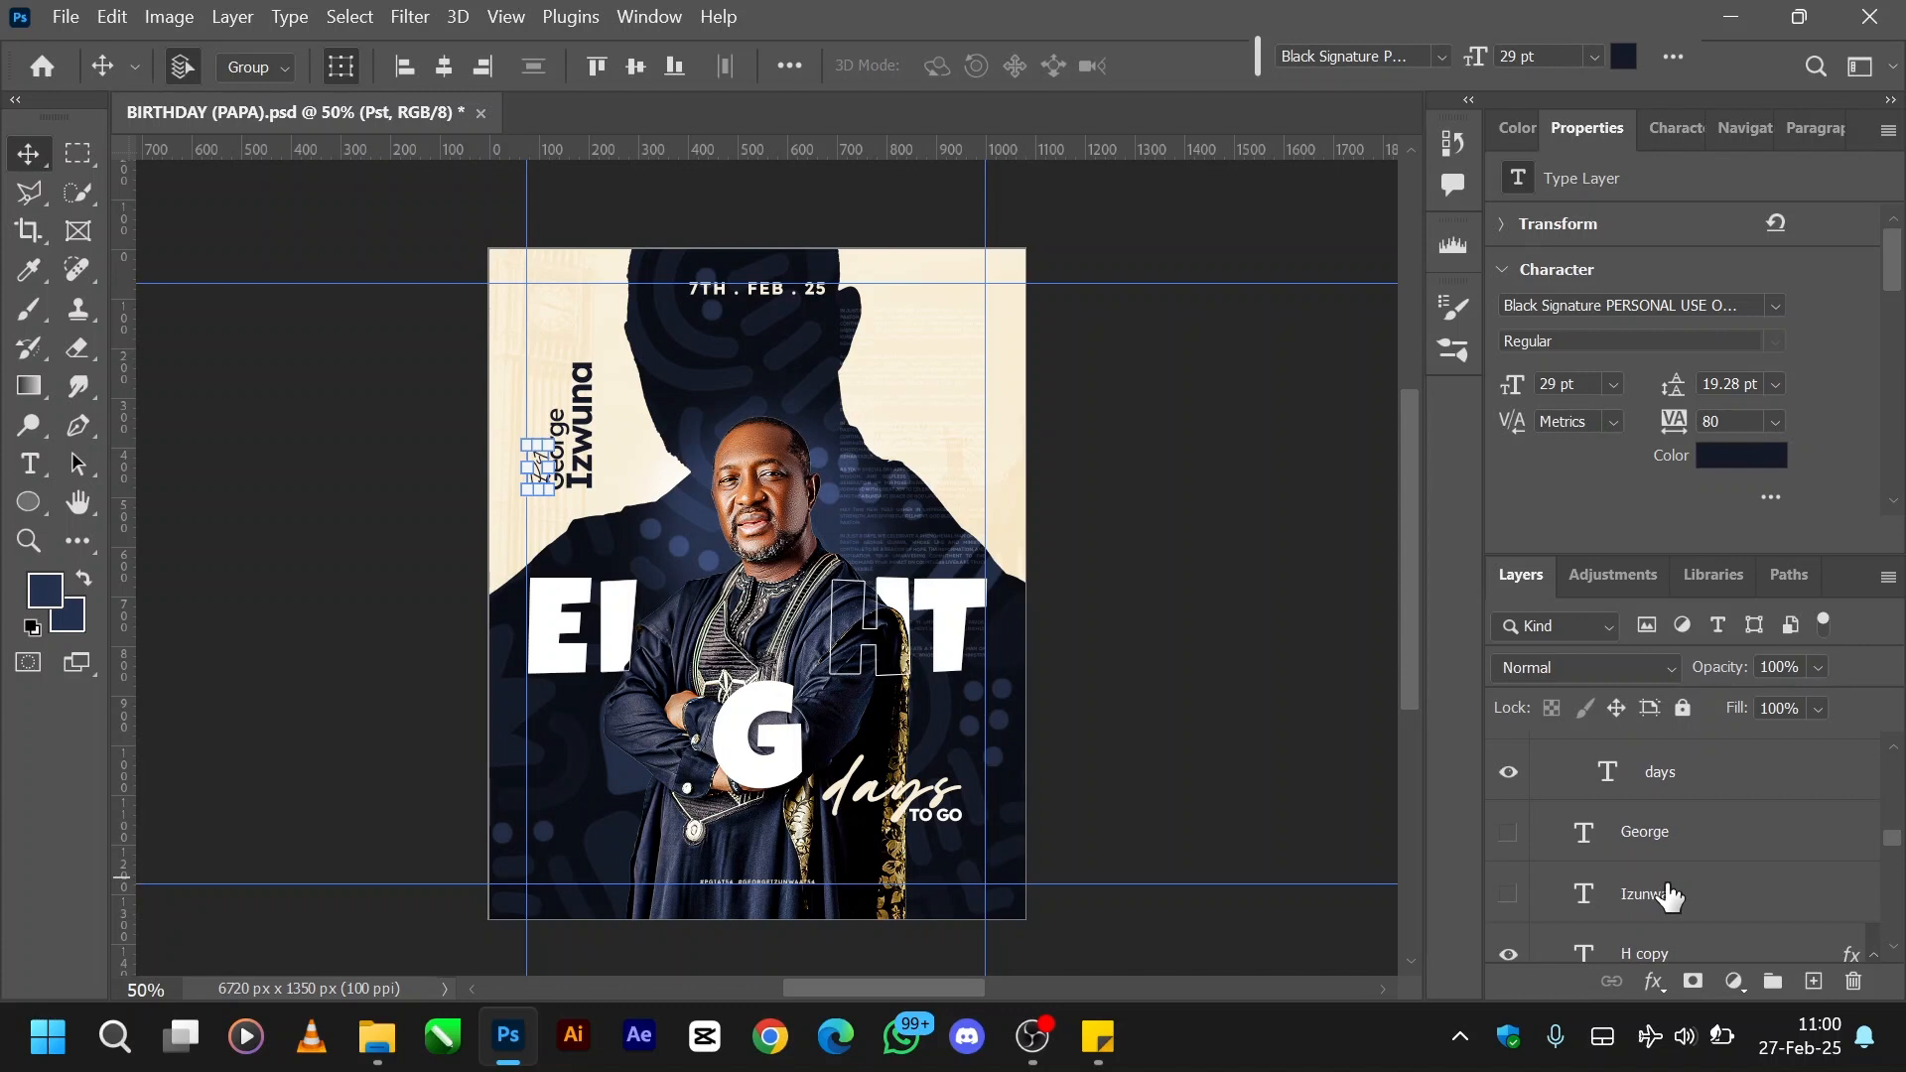
{"action": "left_click", "coordinate": [1508, 841]}
{"action": "left_click", "coordinate": [1708, 839]}
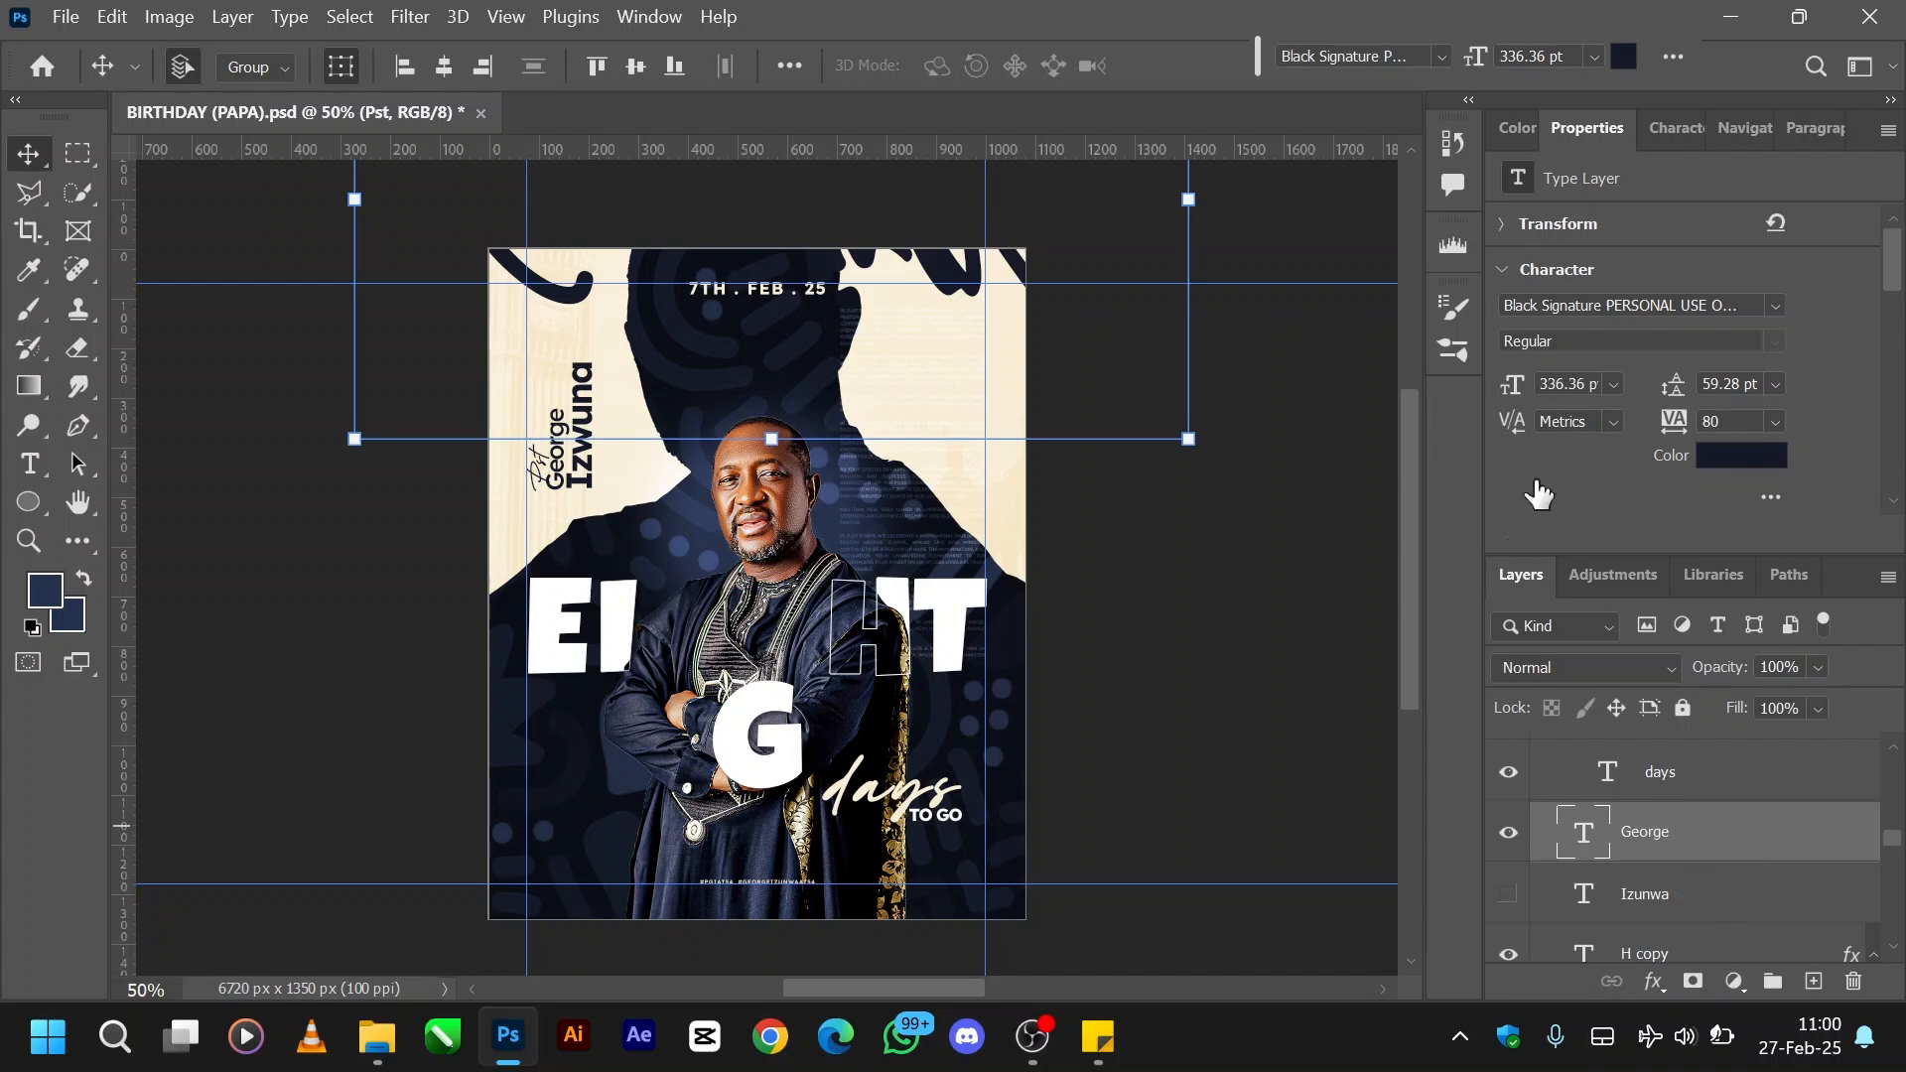
{"action": "mouse_move", "coordinate": [942, 281]}
{"action": "left_mouse_down"}
{"action": "mouse_move", "coordinate": [947, 407]}
{"action": "mouse_move", "coordinate": [1052, 425]}
{"action": "mouse_move", "coordinate": [955, 646]}
{"action": "mouse_move", "coordinate": [1002, 680]}
{"action": "mouse_move", "coordinate": [968, 419]}
{"action": "left_mouse_up"}
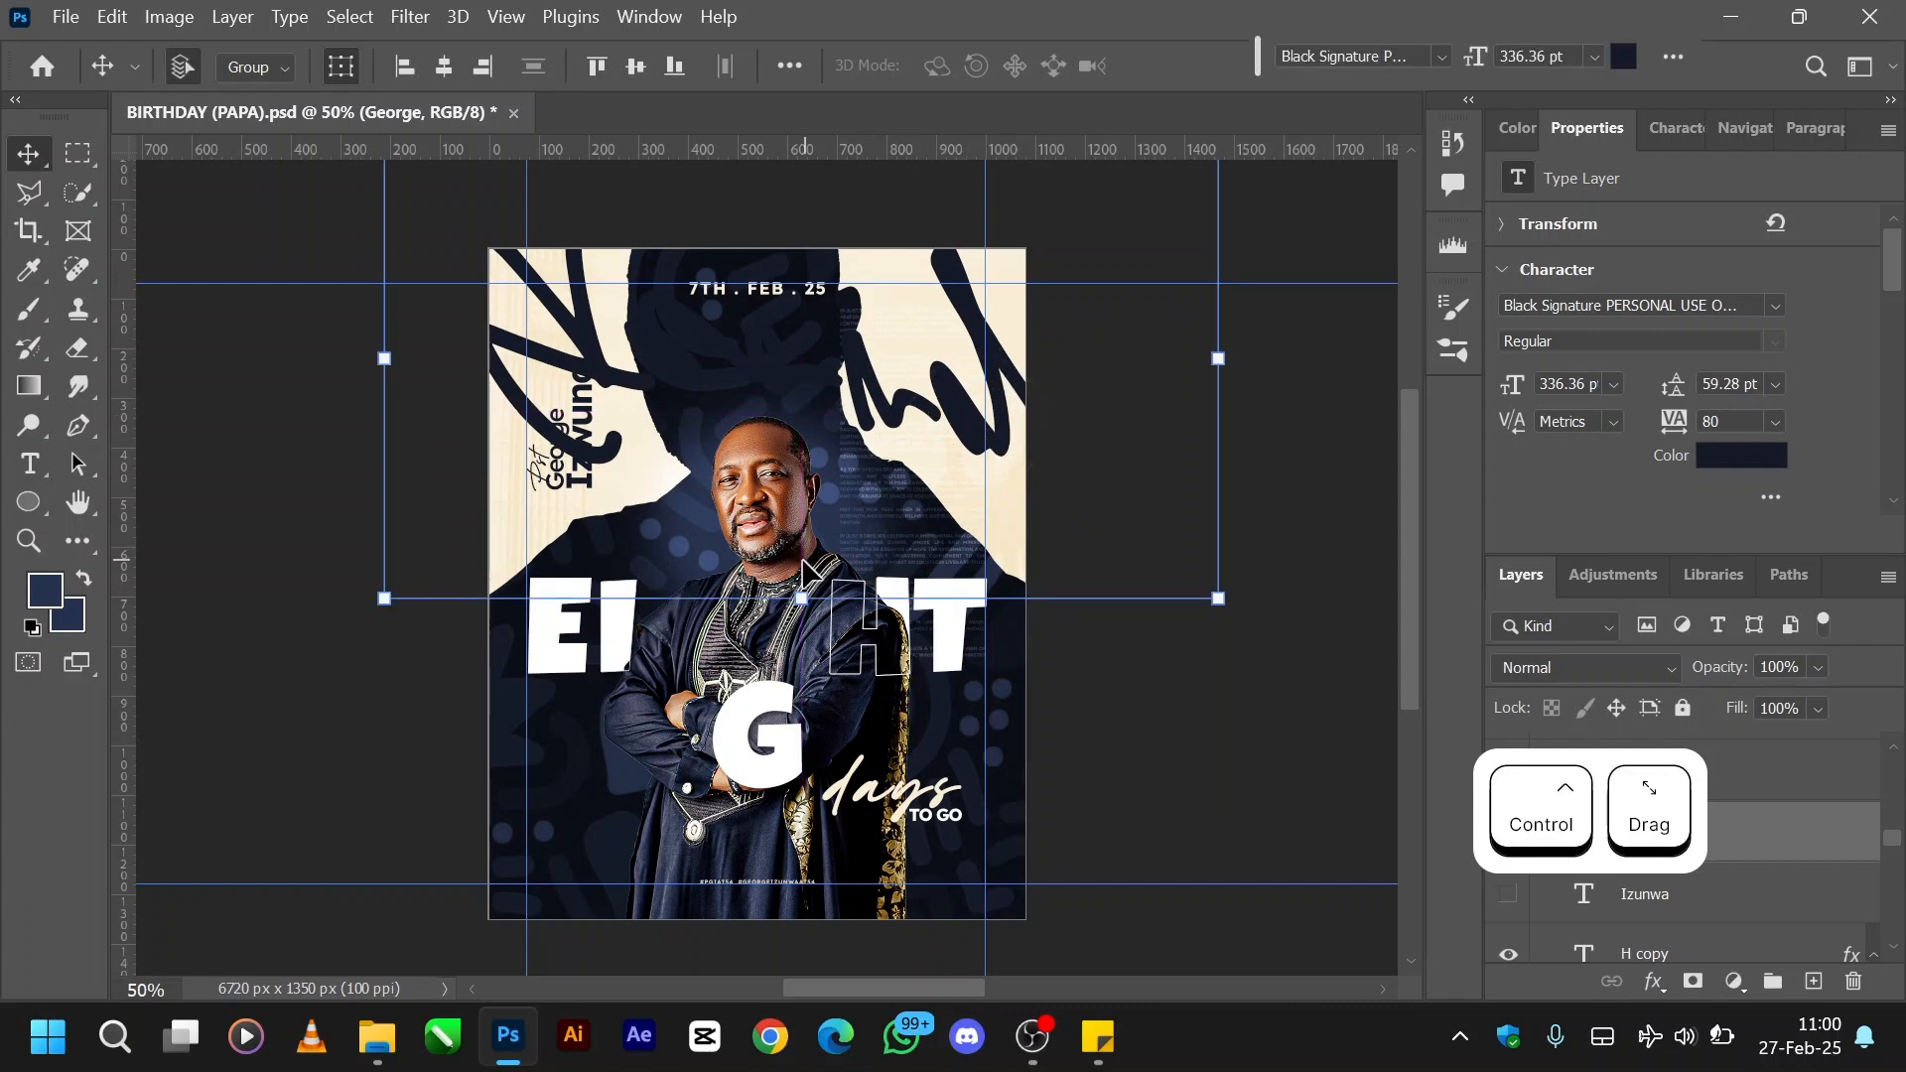
- Flip the large script first name horizontally and vertically with Free Transform
{"action": "left_click_drag", "start_coordinate": [799, 600], "coordinate": [801, 620]}
{"action": "right_click", "coordinate": [871, 392]}
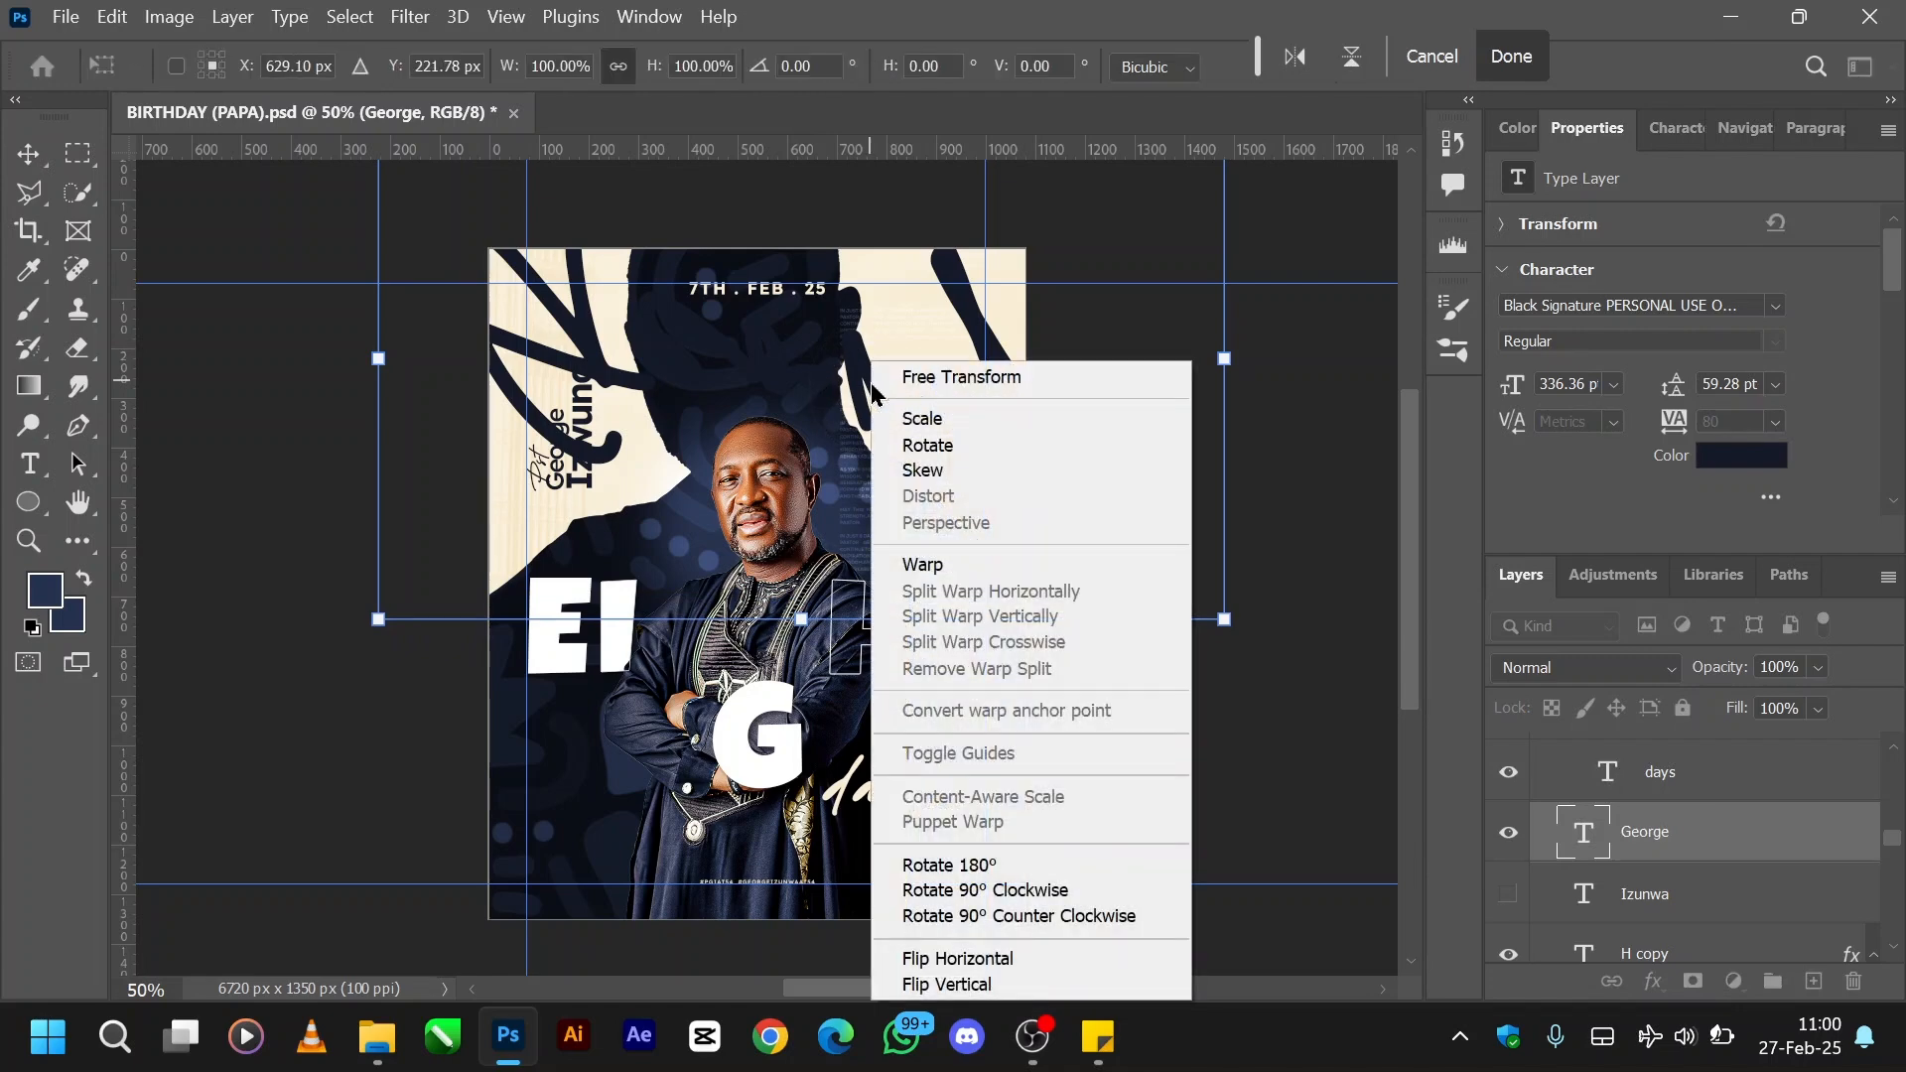
{"action": "left_click", "coordinate": [953, 959]}
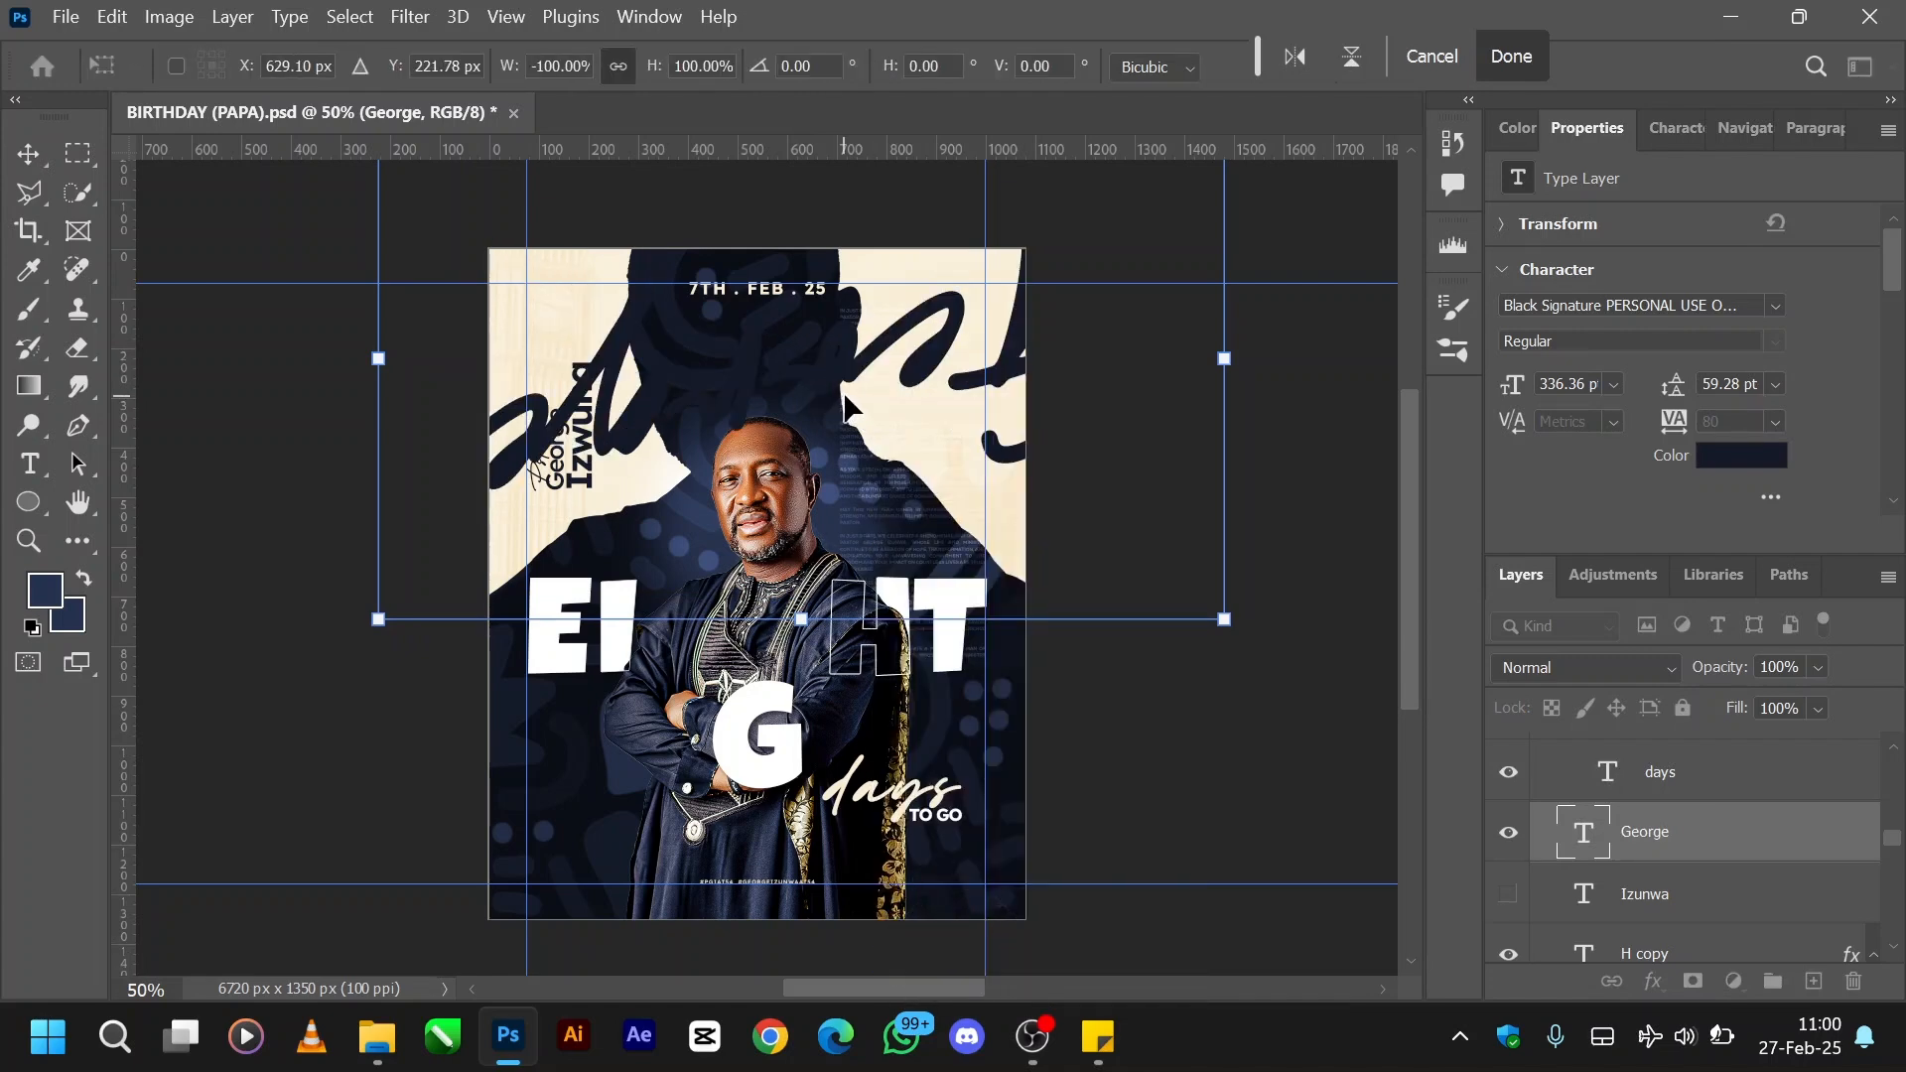
{"action": "right_click", "coordinate": [869, 352]}
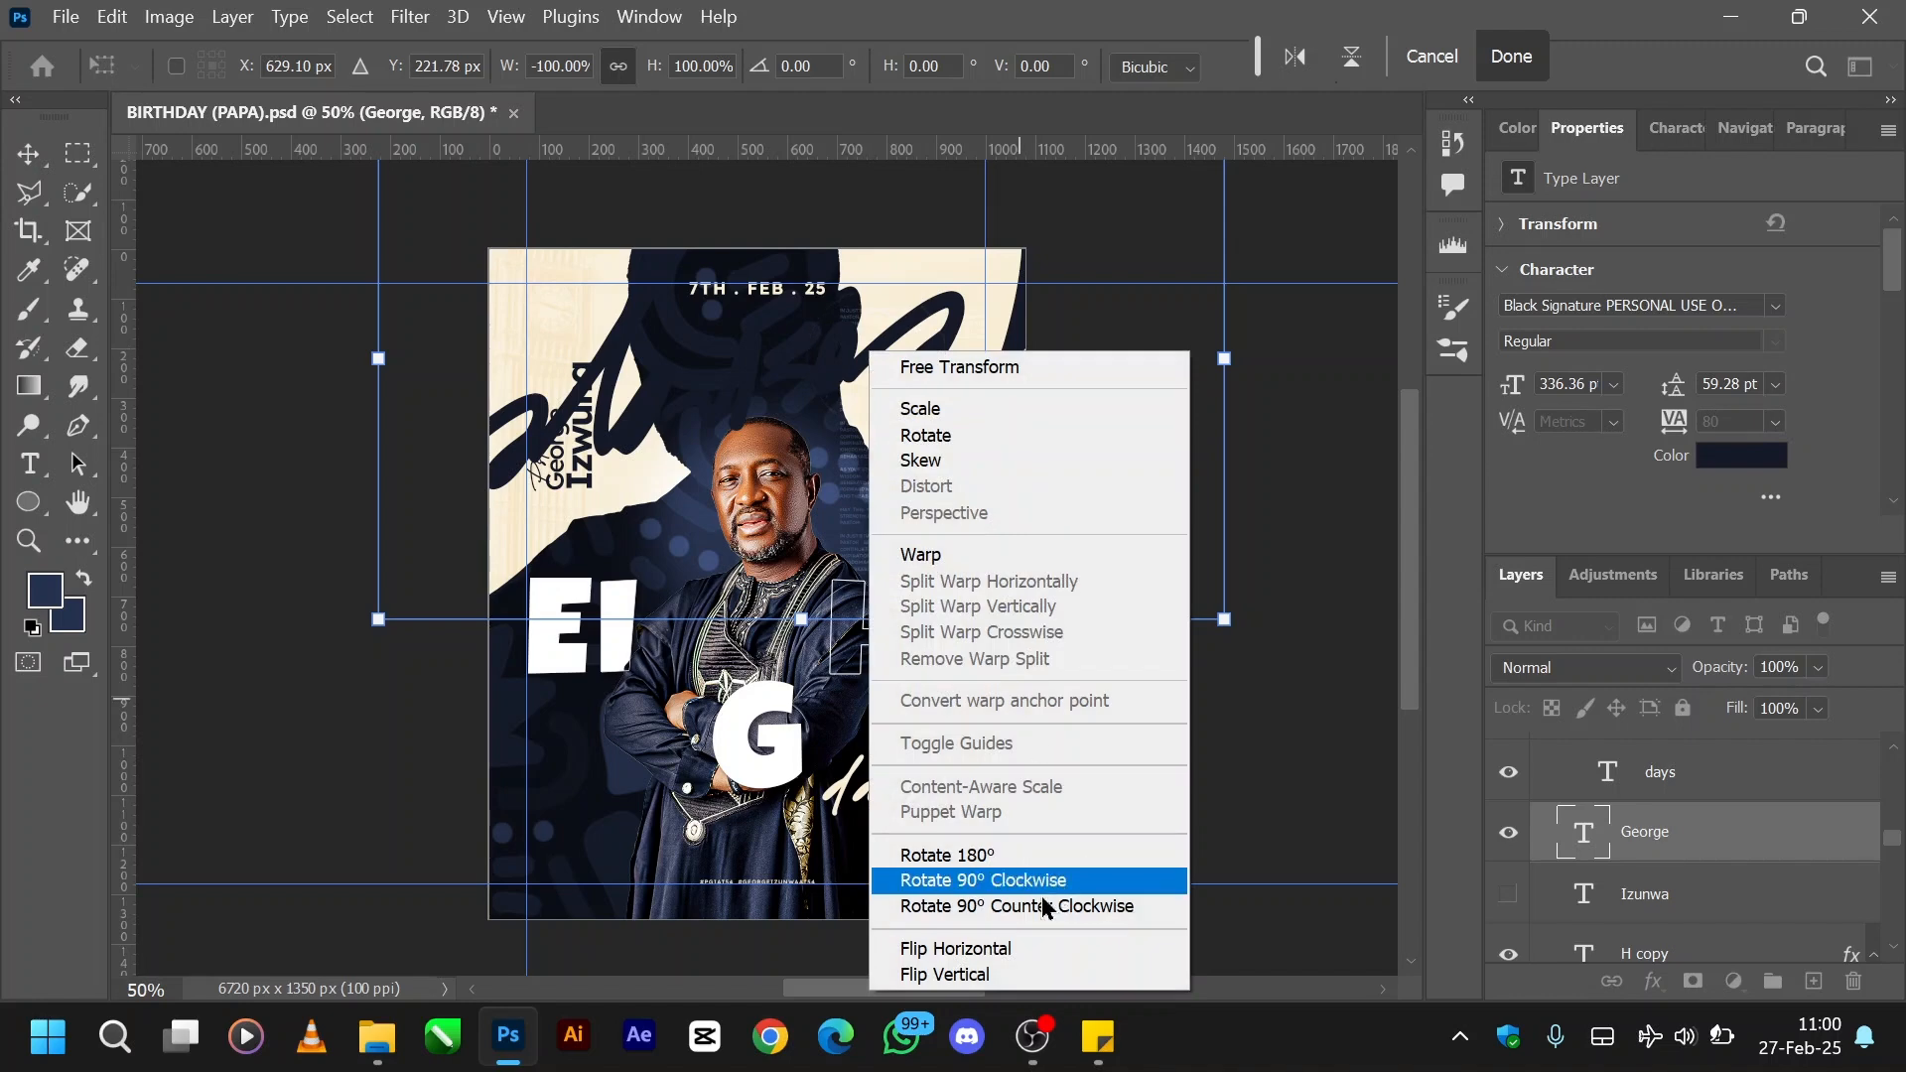
{"action": "left_click", "coordinate": [961, 976]}
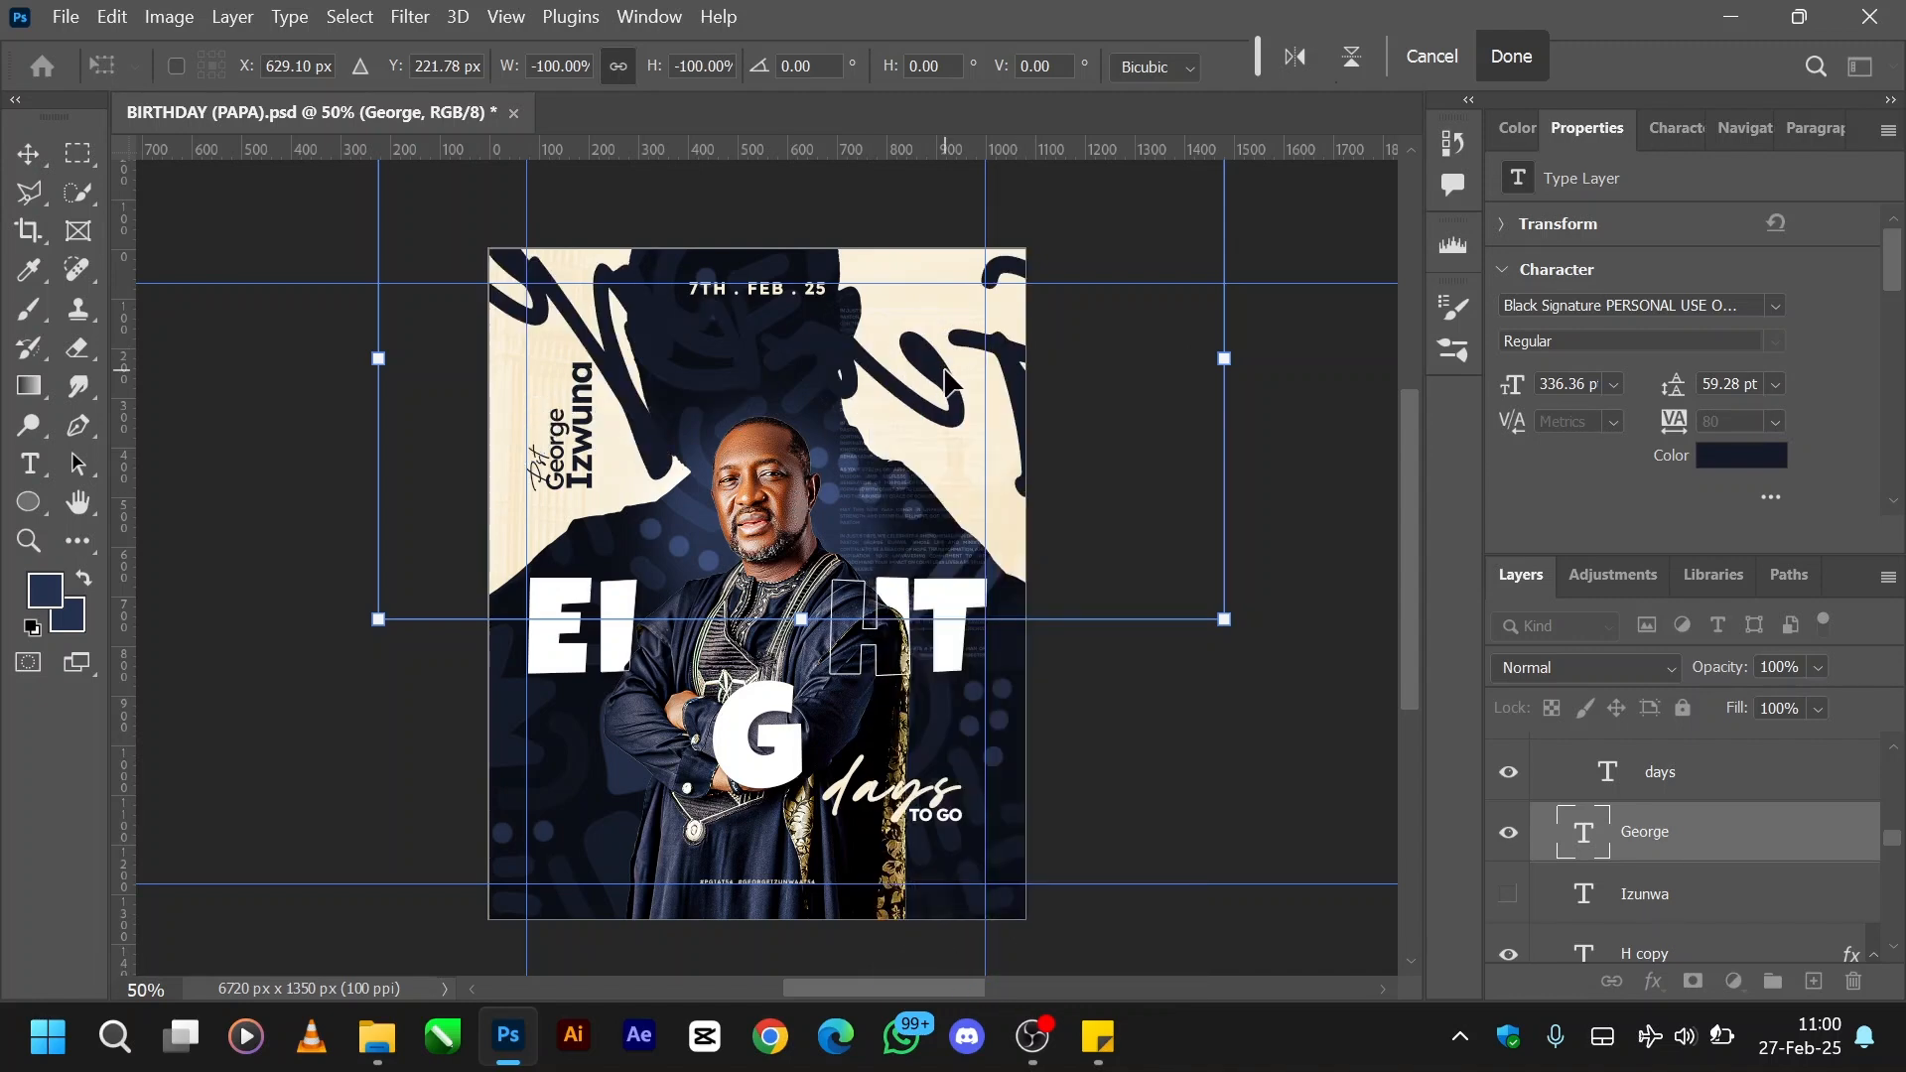
- Try rotating the flipped script first name by 180°, and undo the rotation
{"action": "right_click", "coordinate": [948, 364]}
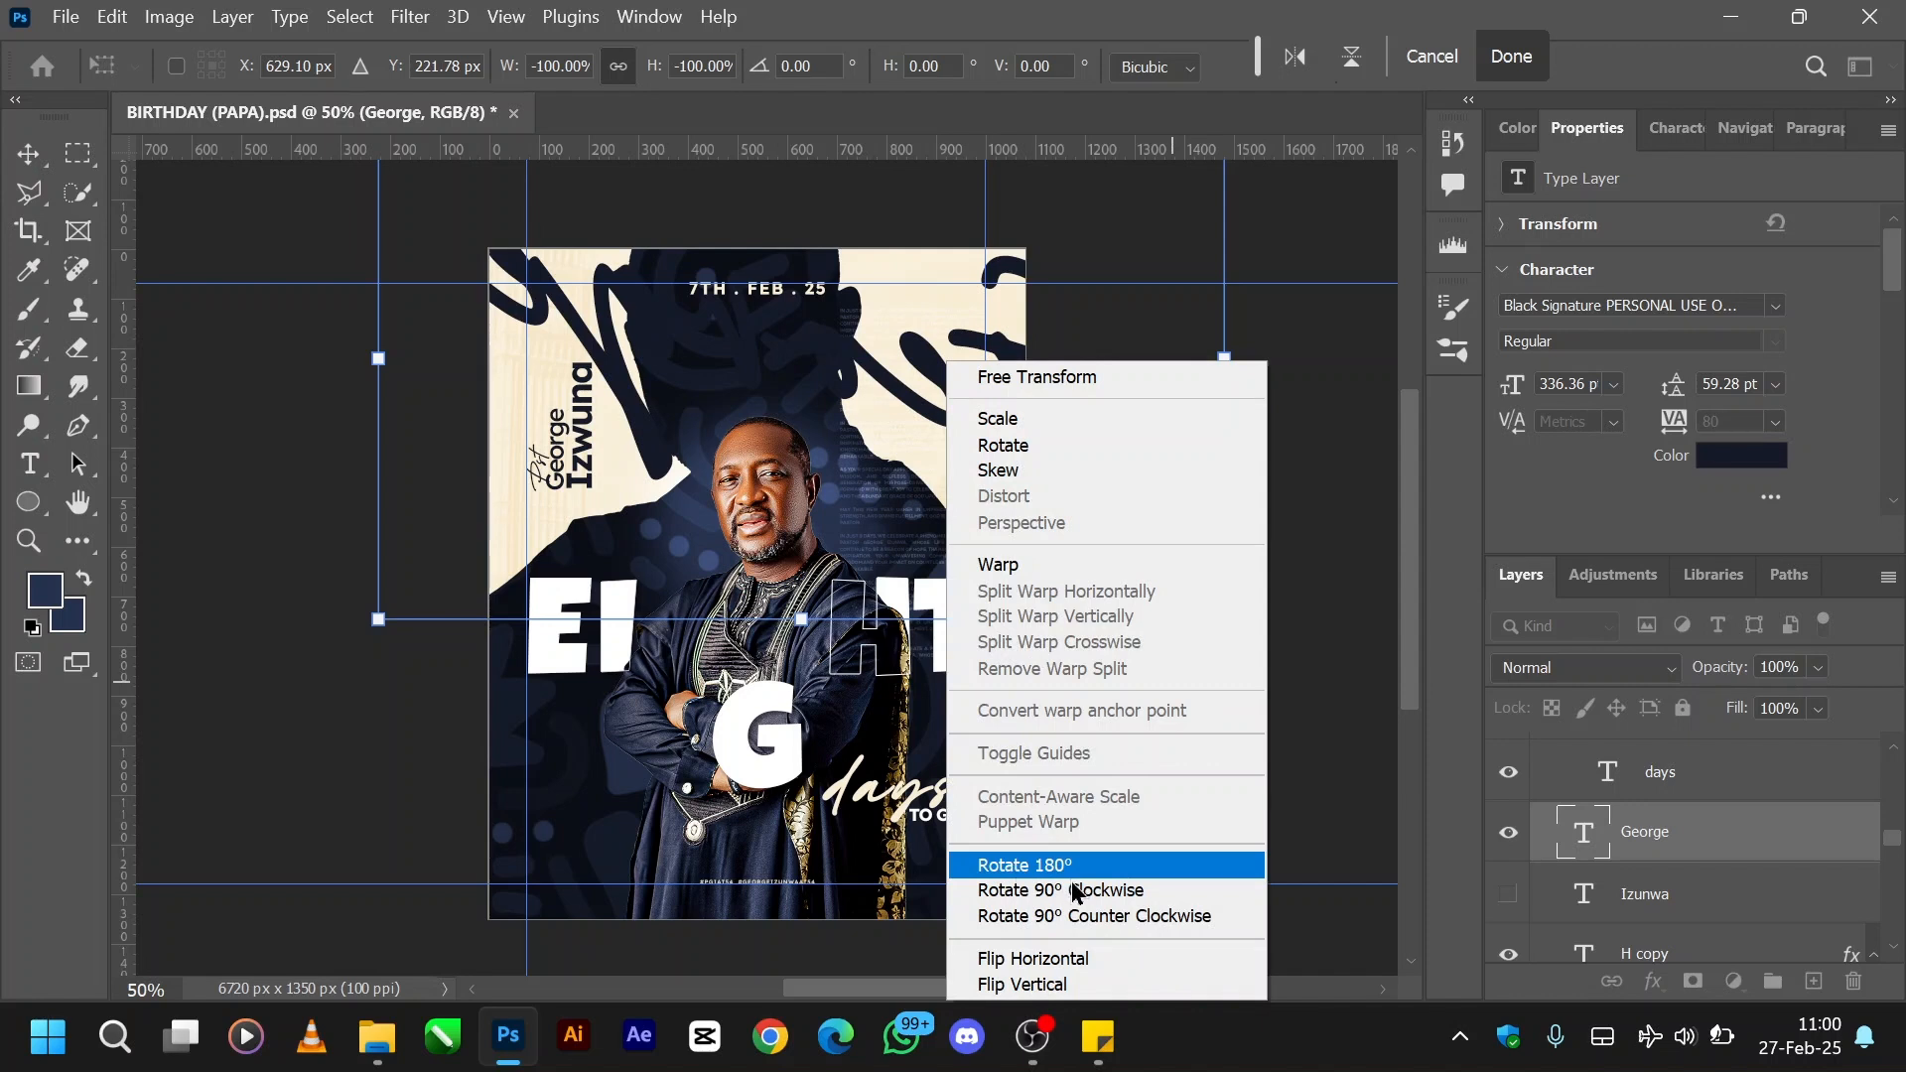
{"action": "left_click", "coordinate": [1033, 869]}
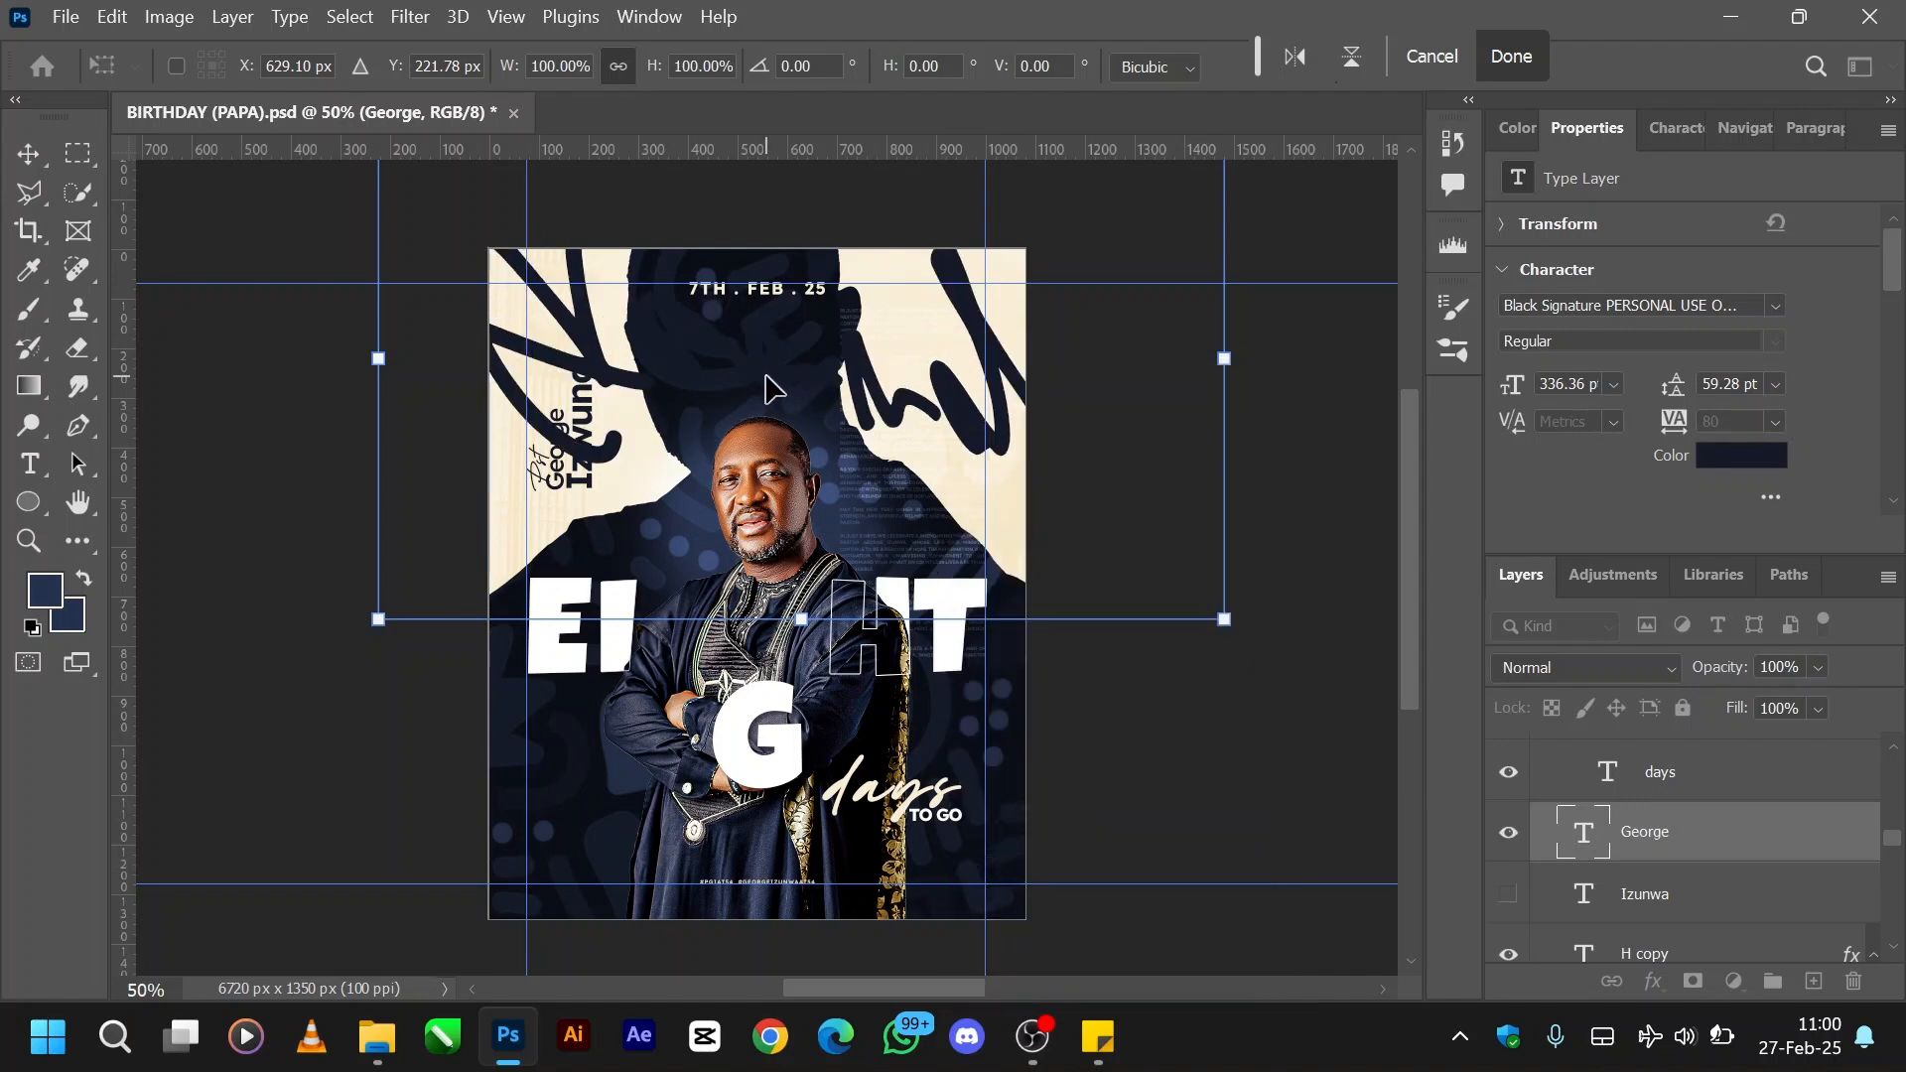
{"action": "key", "text": "ctrl+z"}
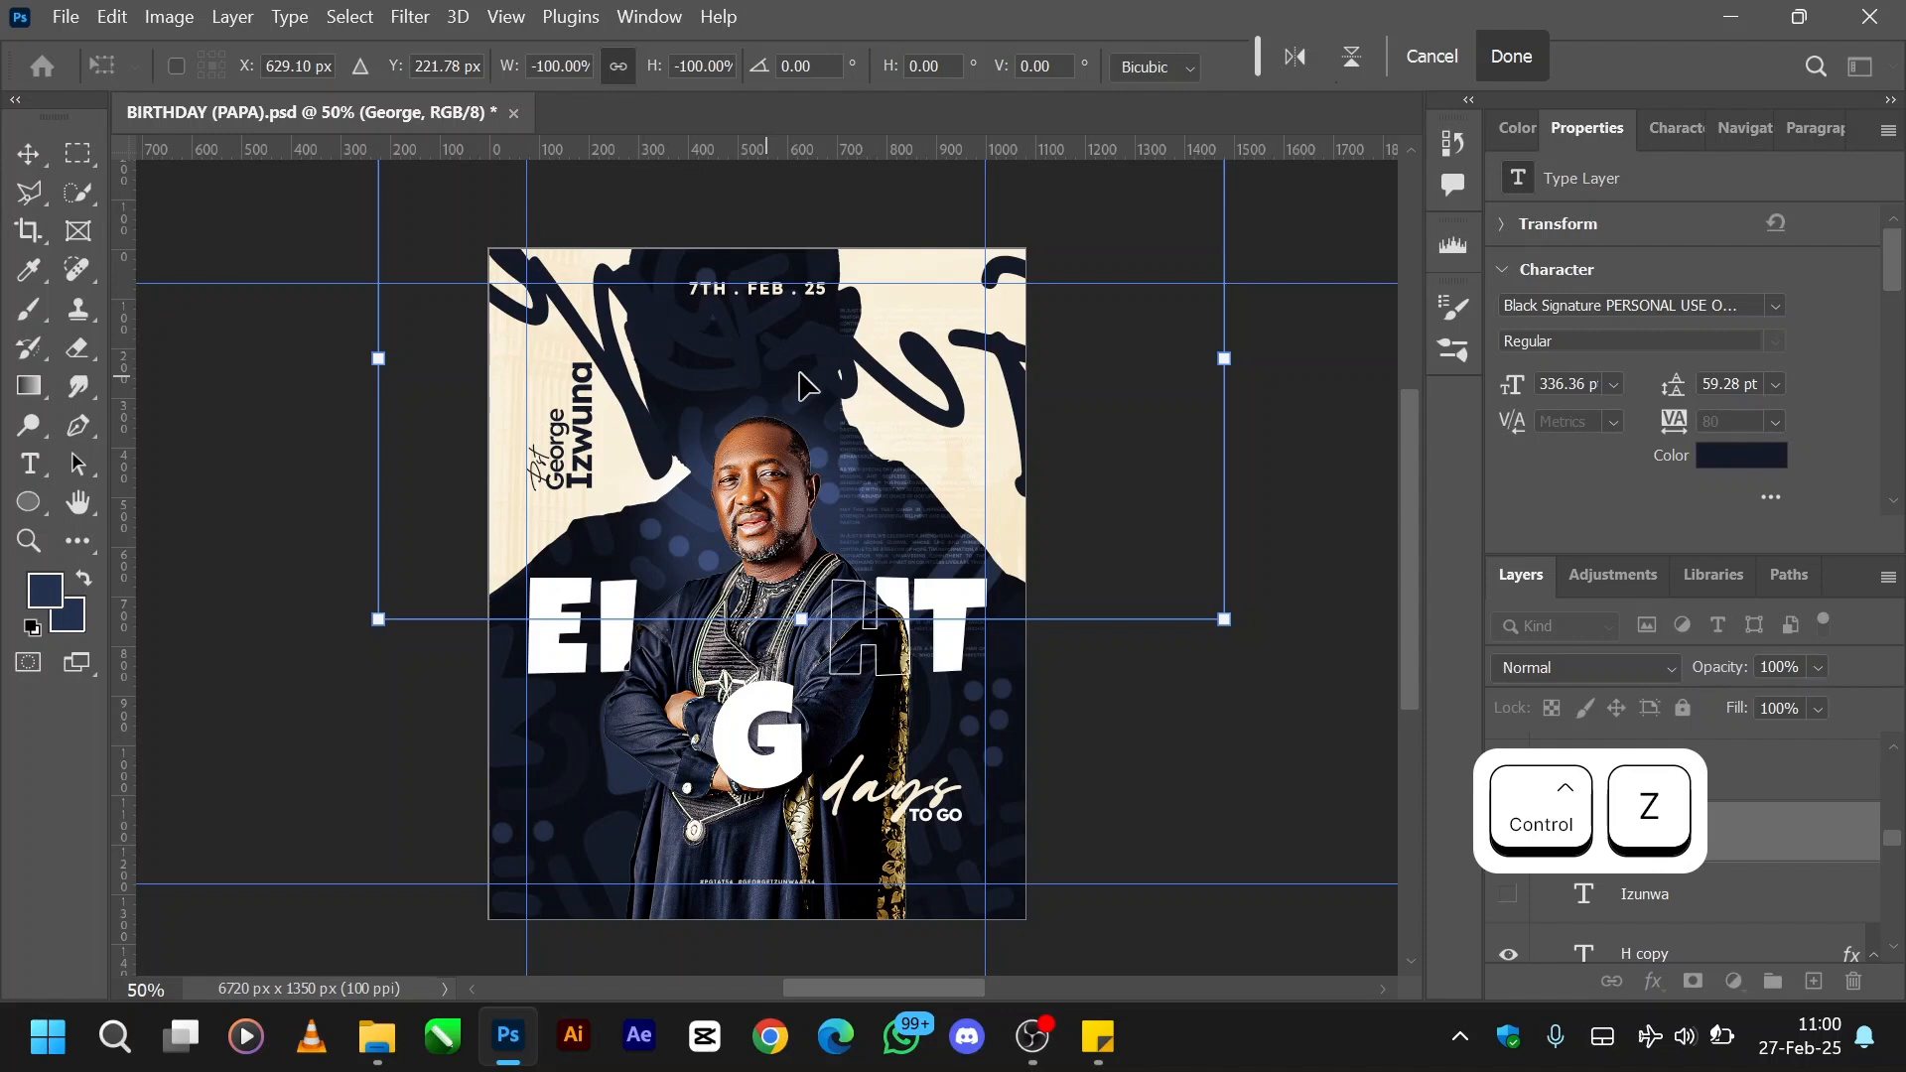
- Try rotating the script first name 90° clockwise and back 90° counter clockwise
{"action": "right_click", "coordinate": [798, 359]}
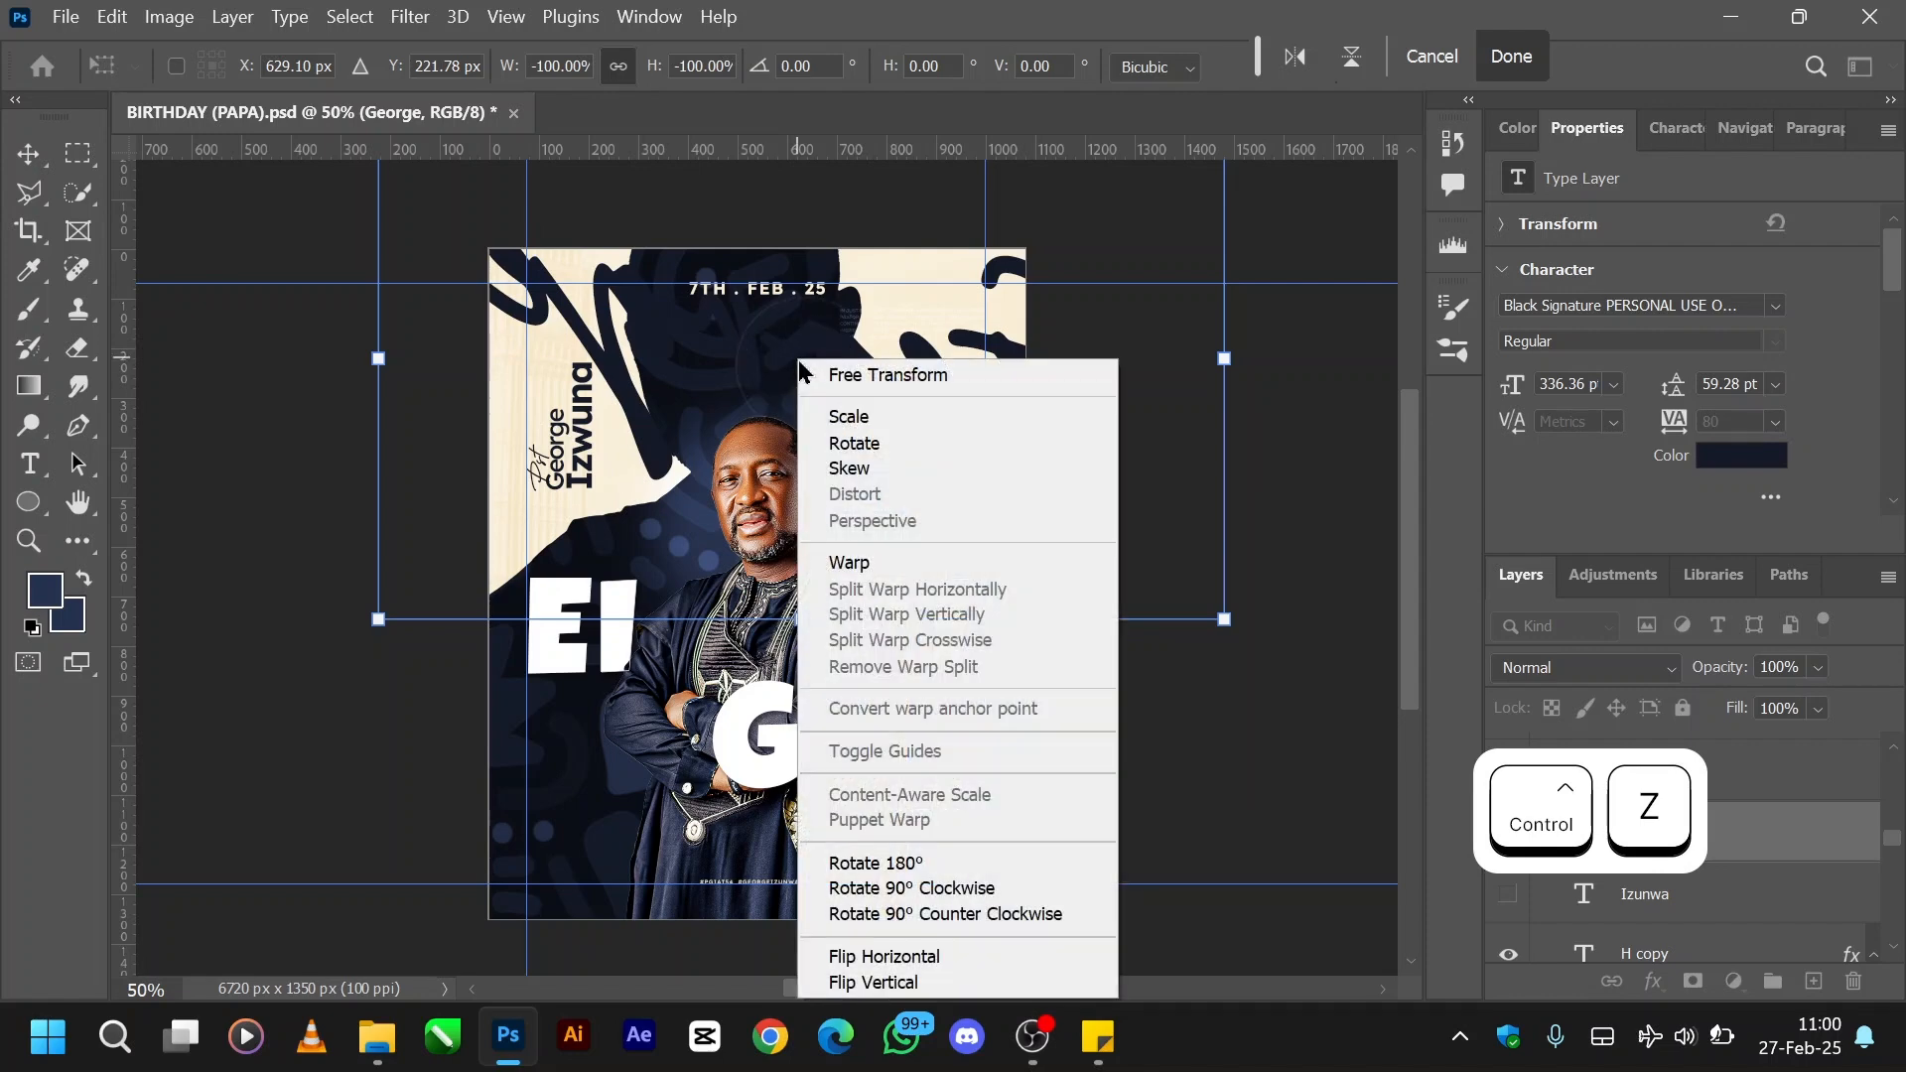
{"action": "left_click", "coordinate": [933, 888]}
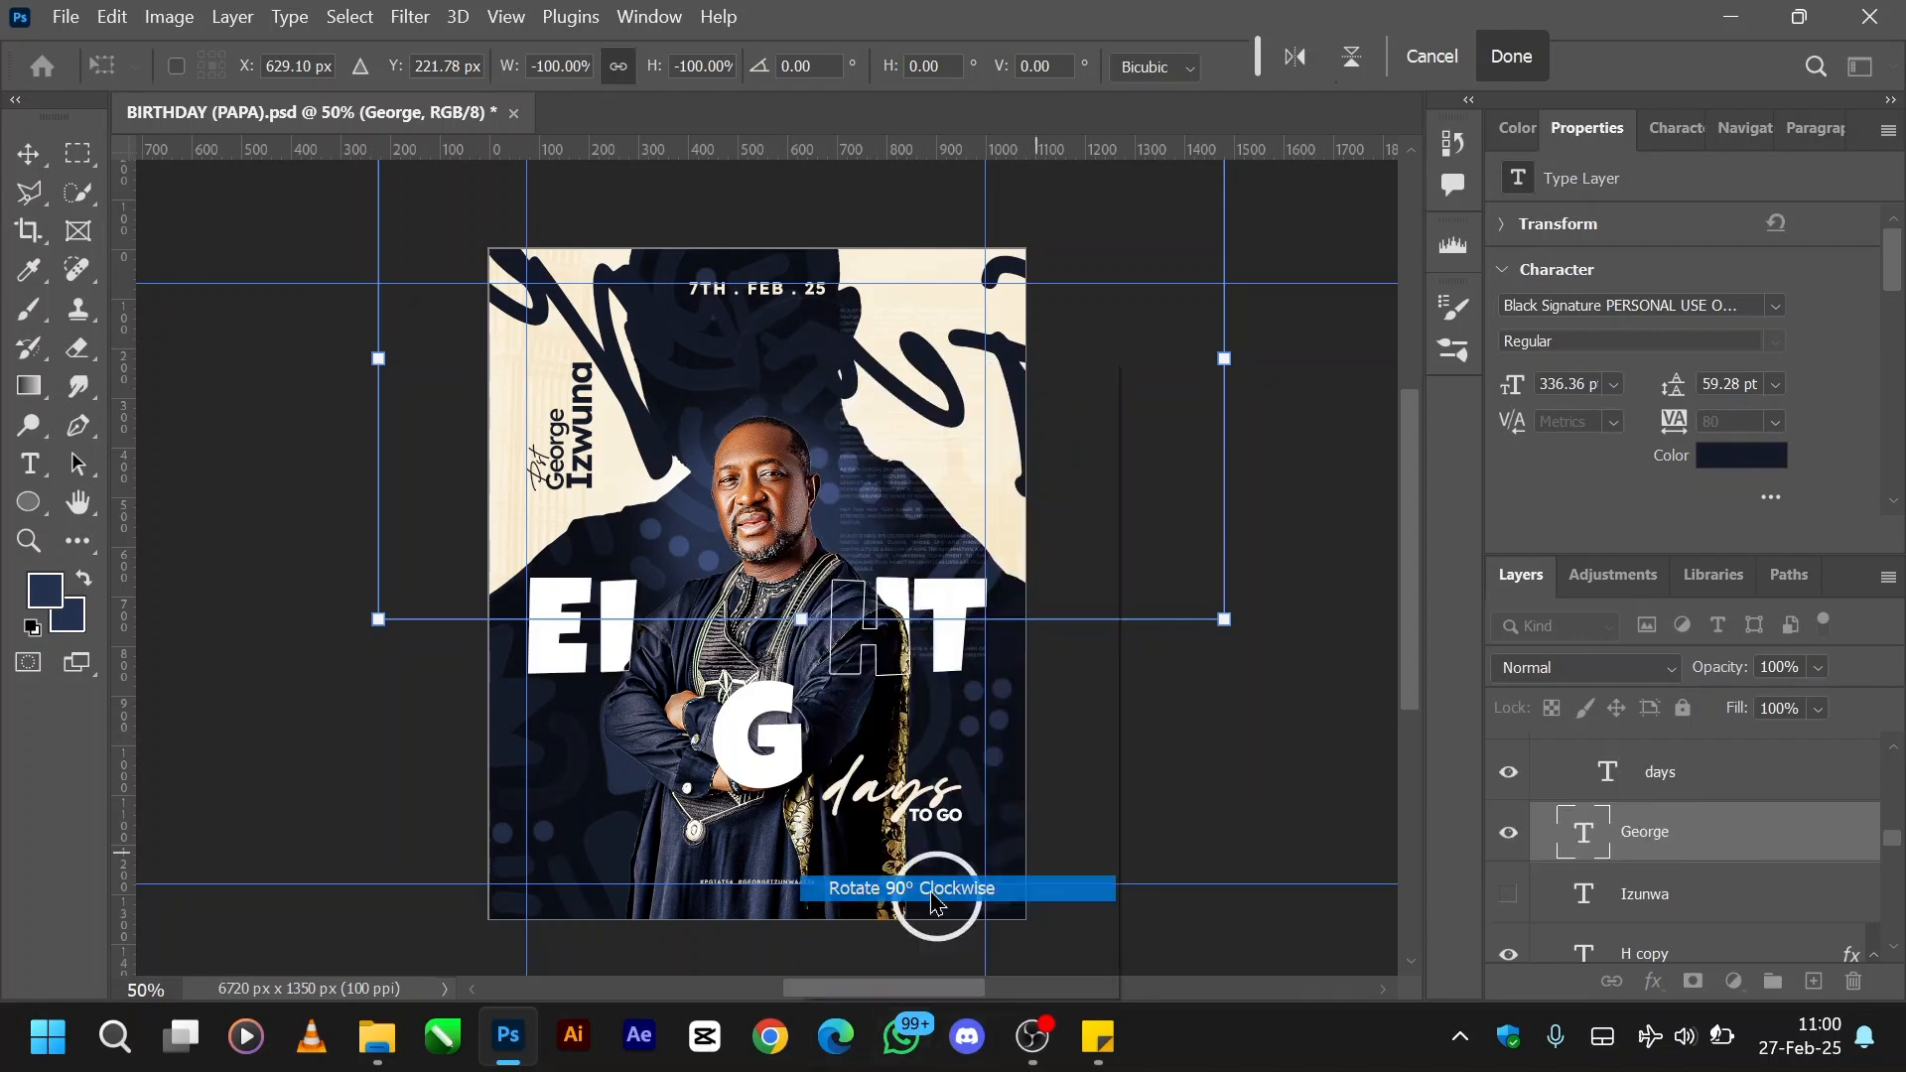
{"action": "left_click", "coordinate": [795, 500]}
{"action": "right_click", "coordinate": [861, 497]}
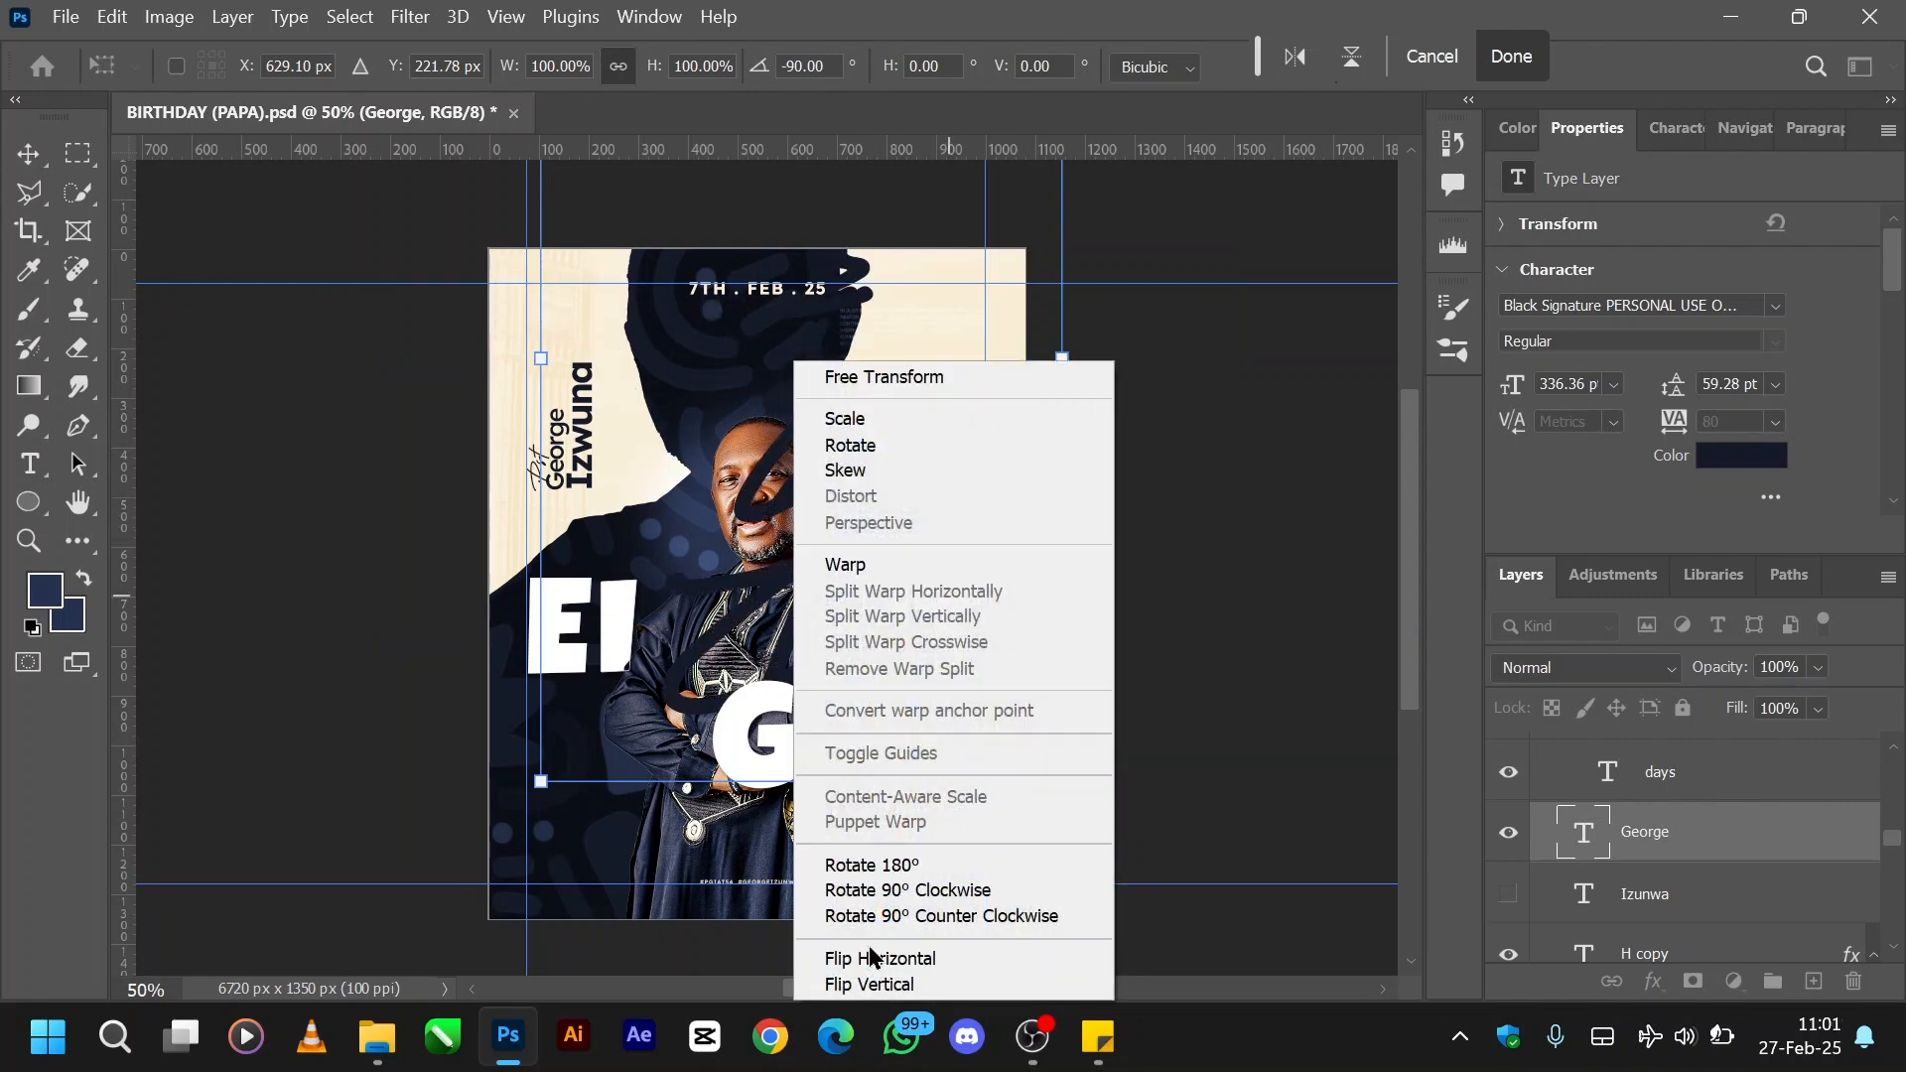
{"action": "left_click", "coordinate": [893, 915]}
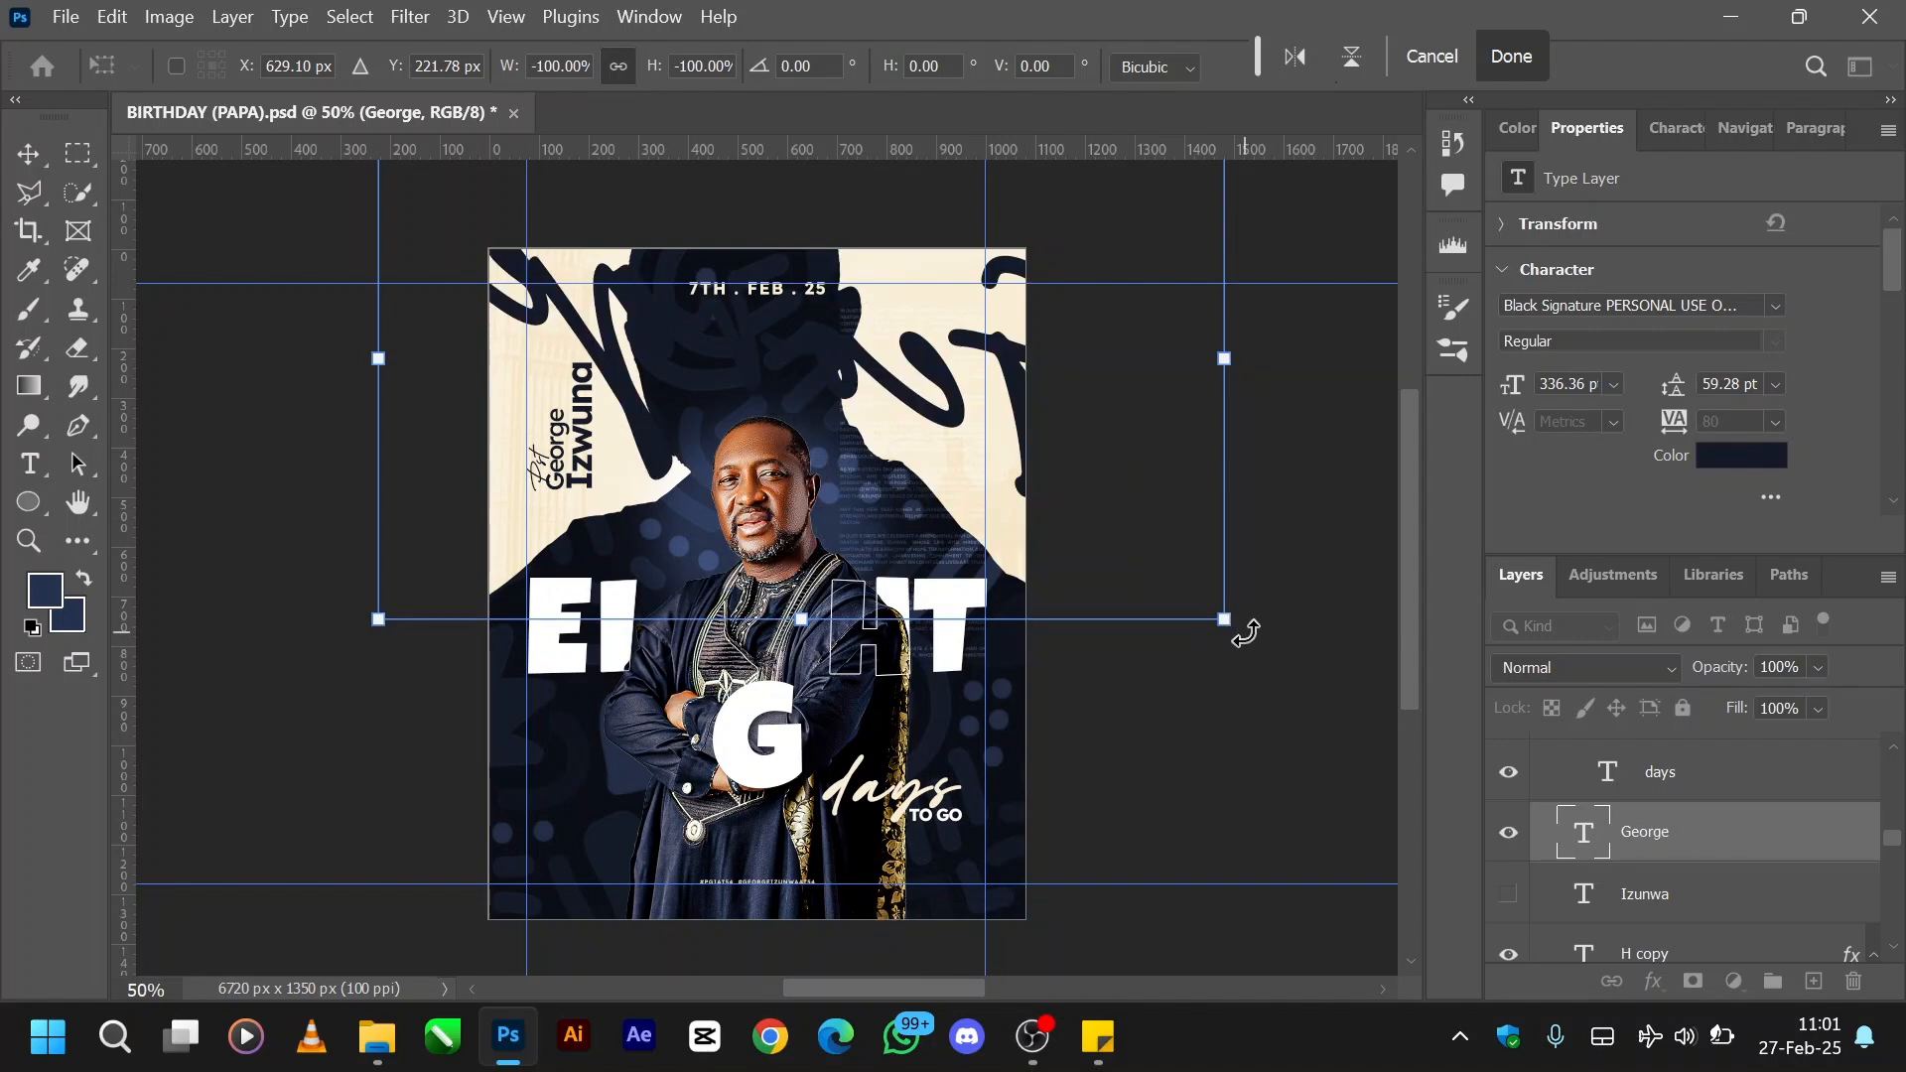
- Undo the flips, rotations and downward move of the large navy script first name
{"action": "key", "text": "ctrl+z"}
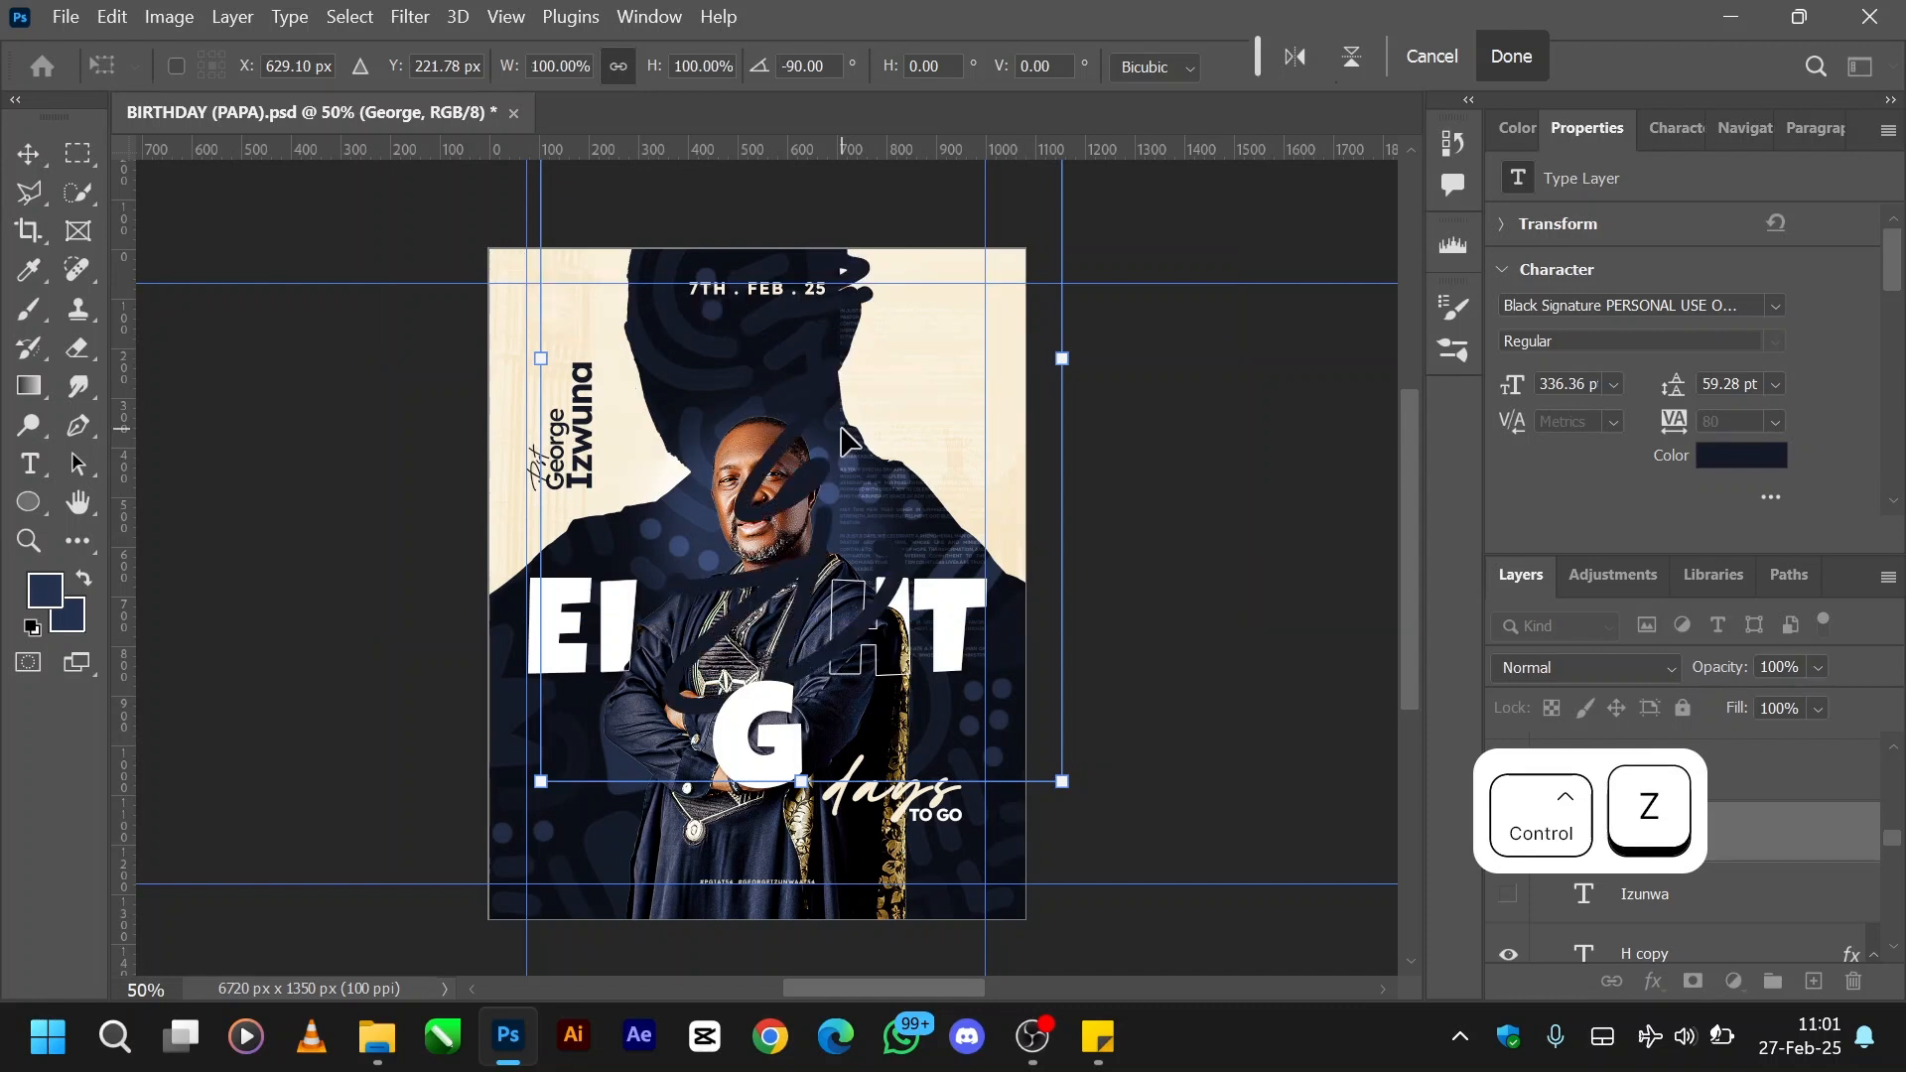
{"action": "key", "text": "ctrl+z"}
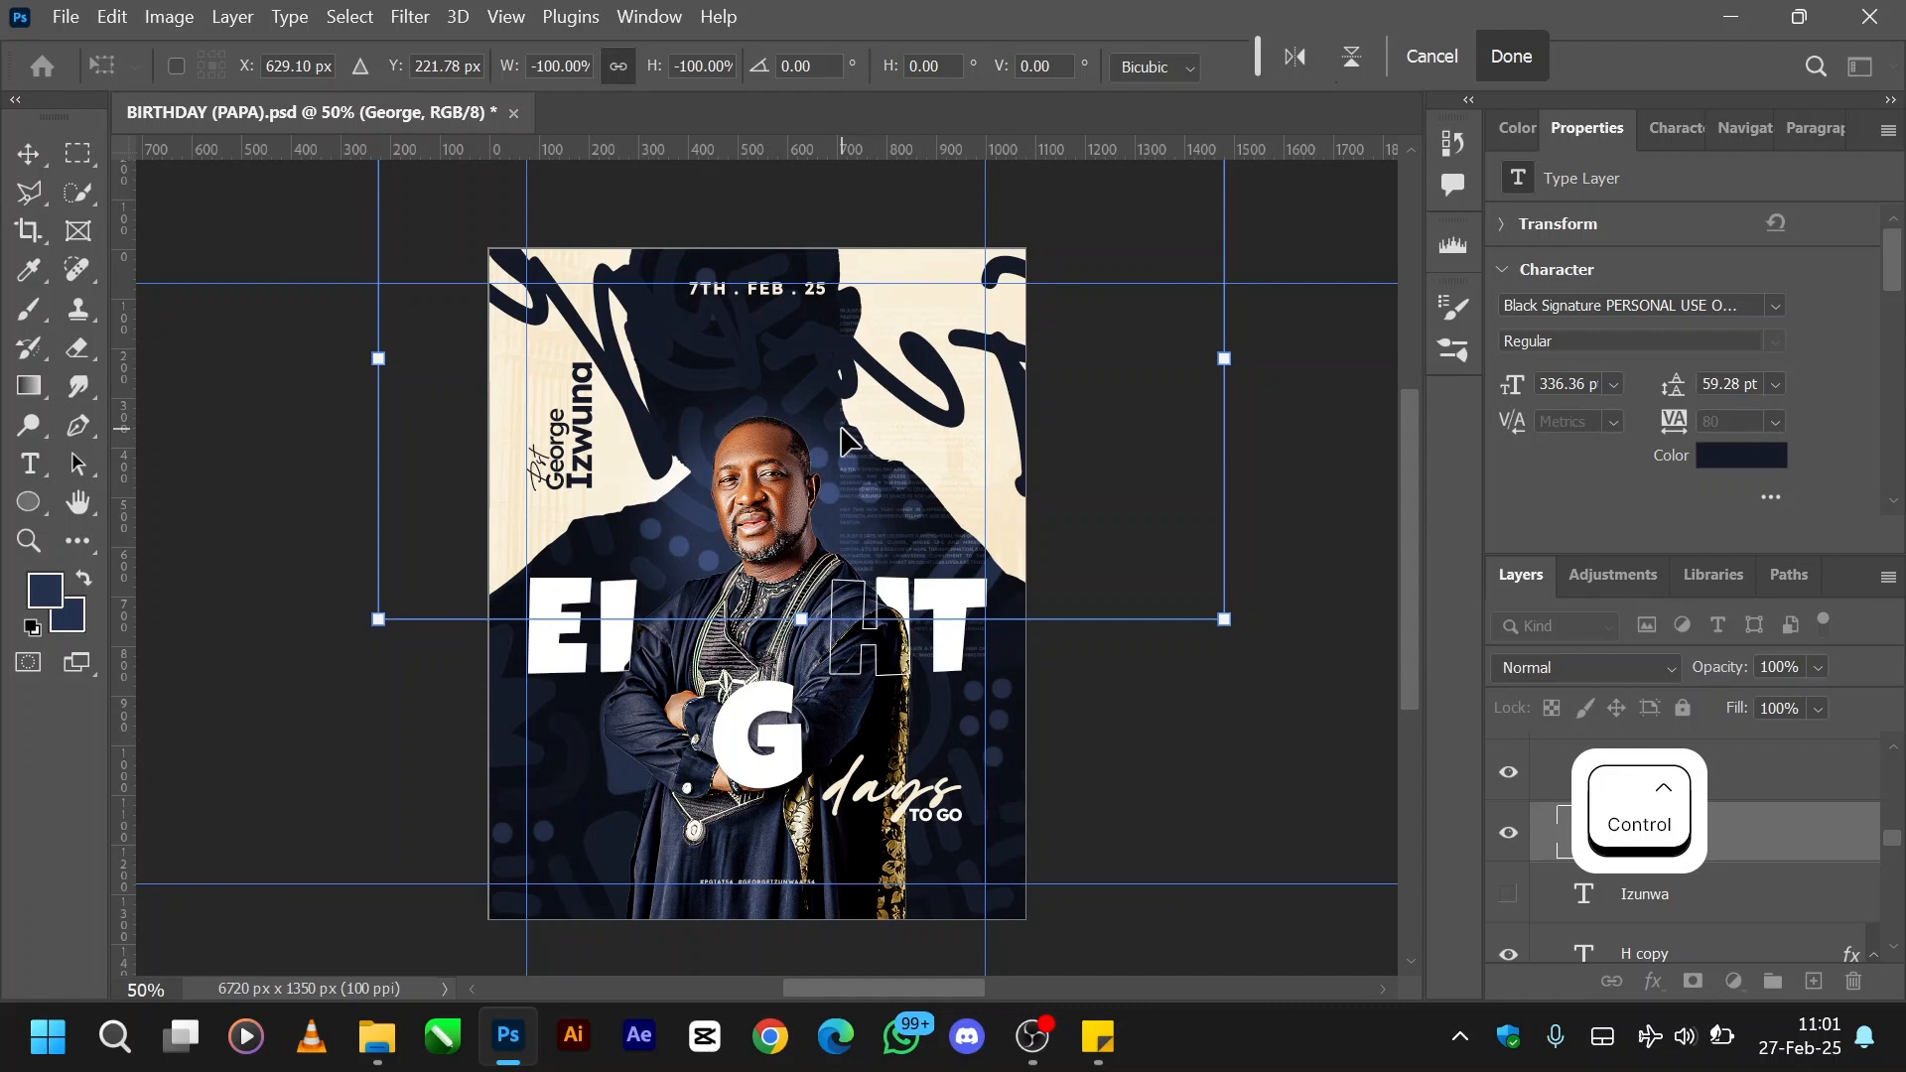
{"action": "key", "text": "ctrl+z"}
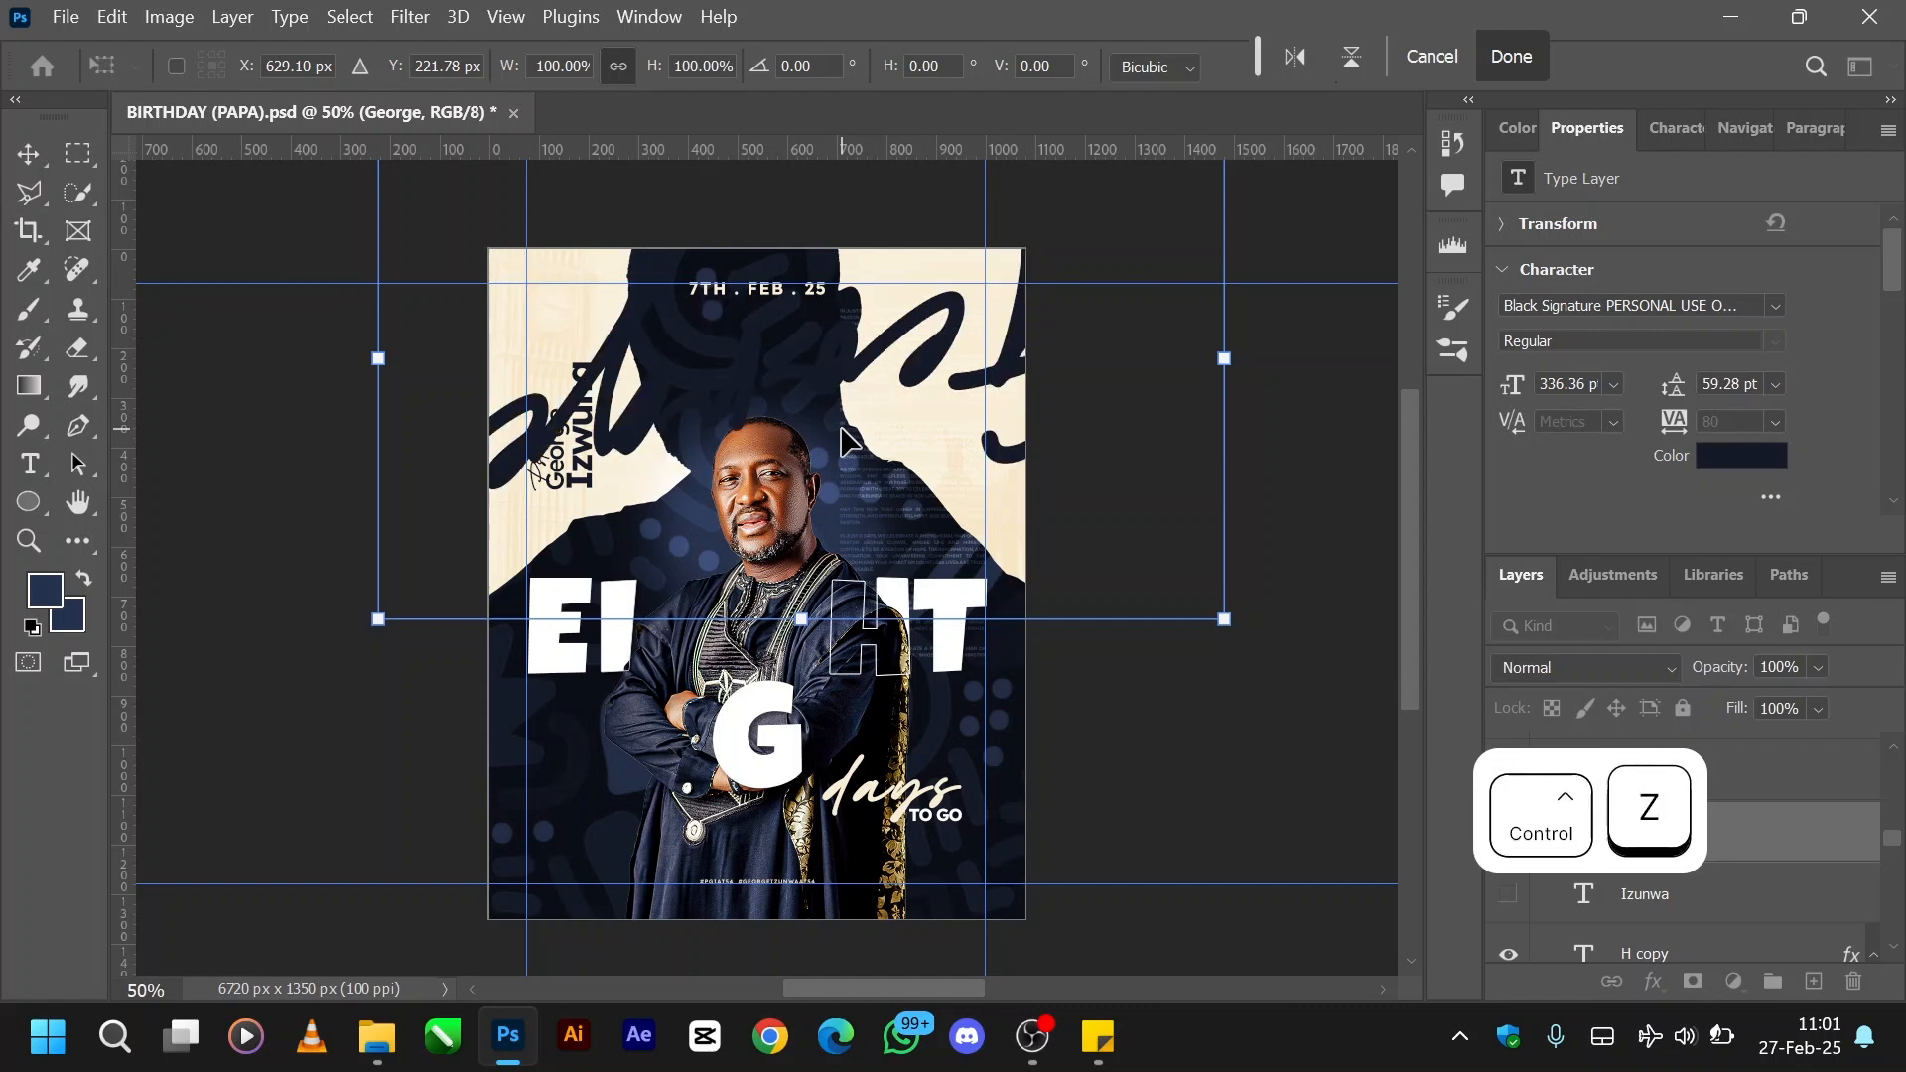
{"action": "key", "text": "ctrl+z"}
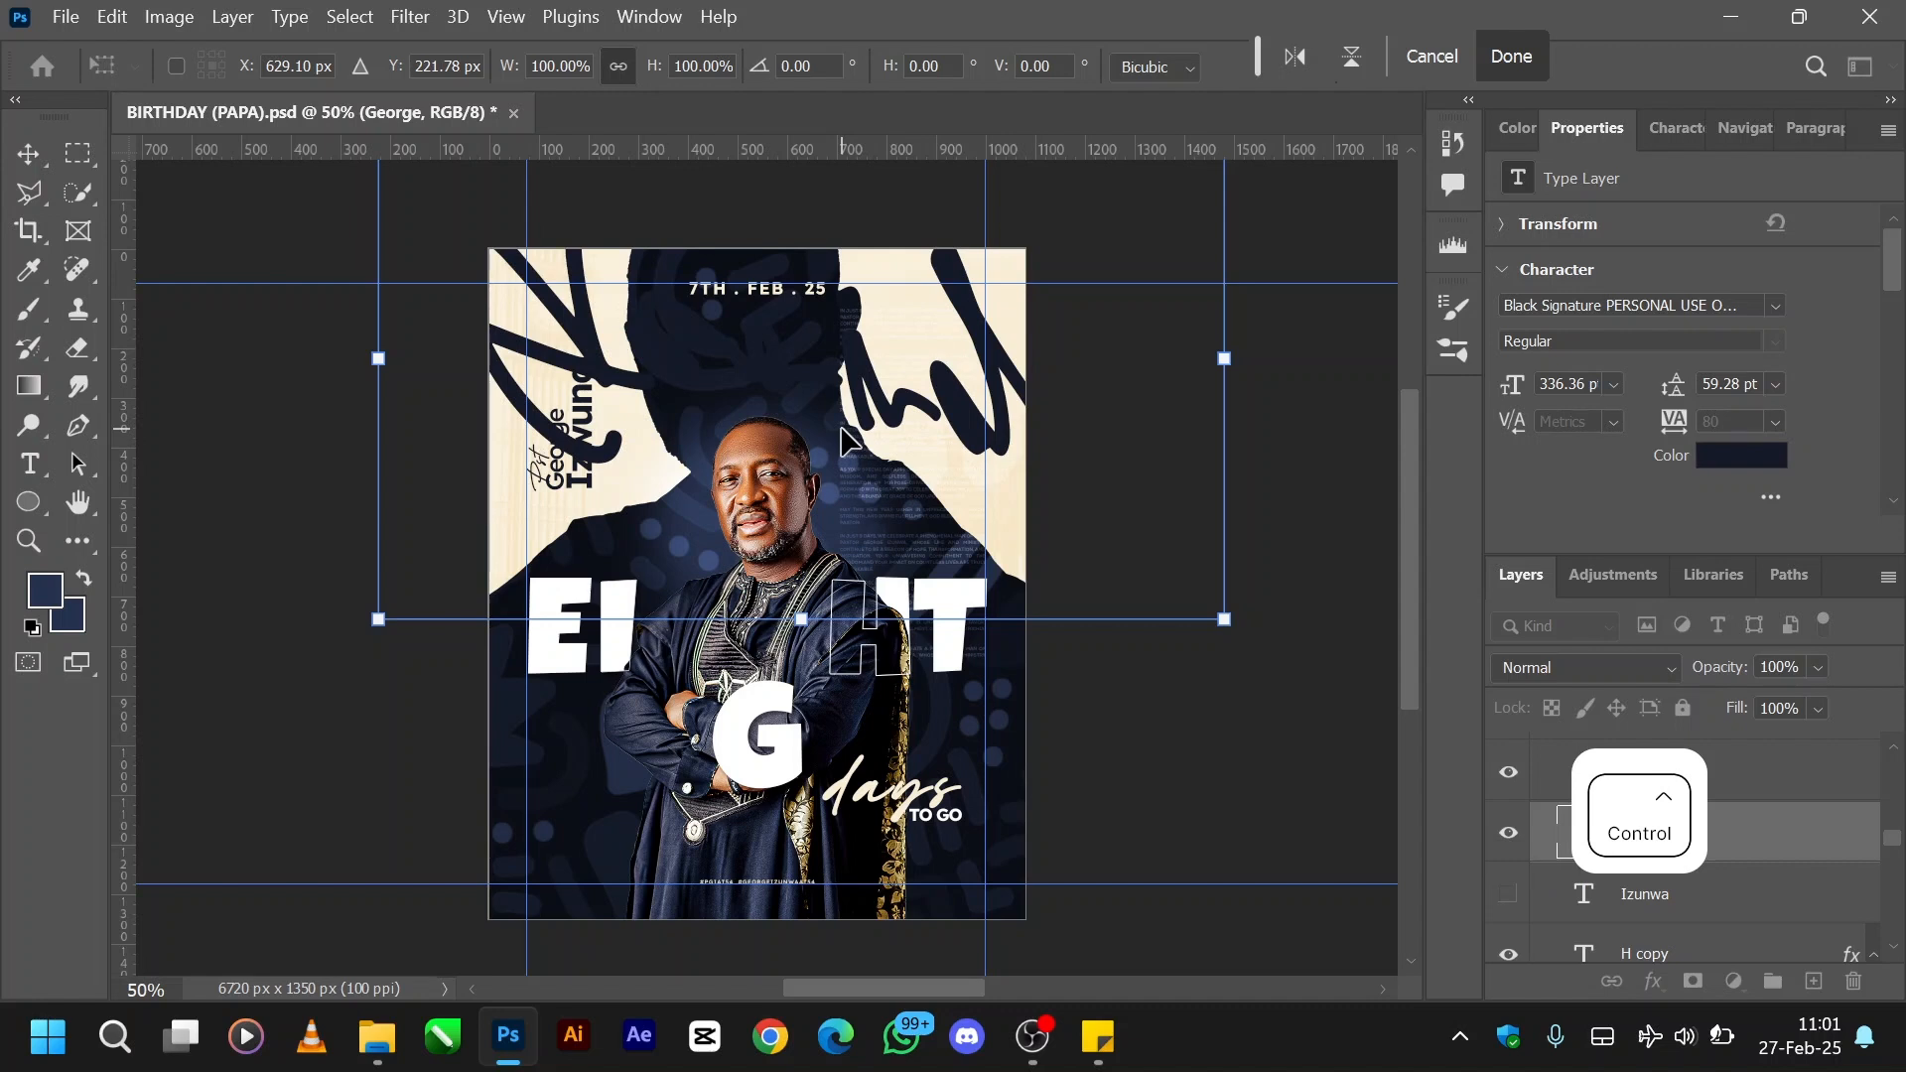
{"action": "key", "text": "ctrl+z"}
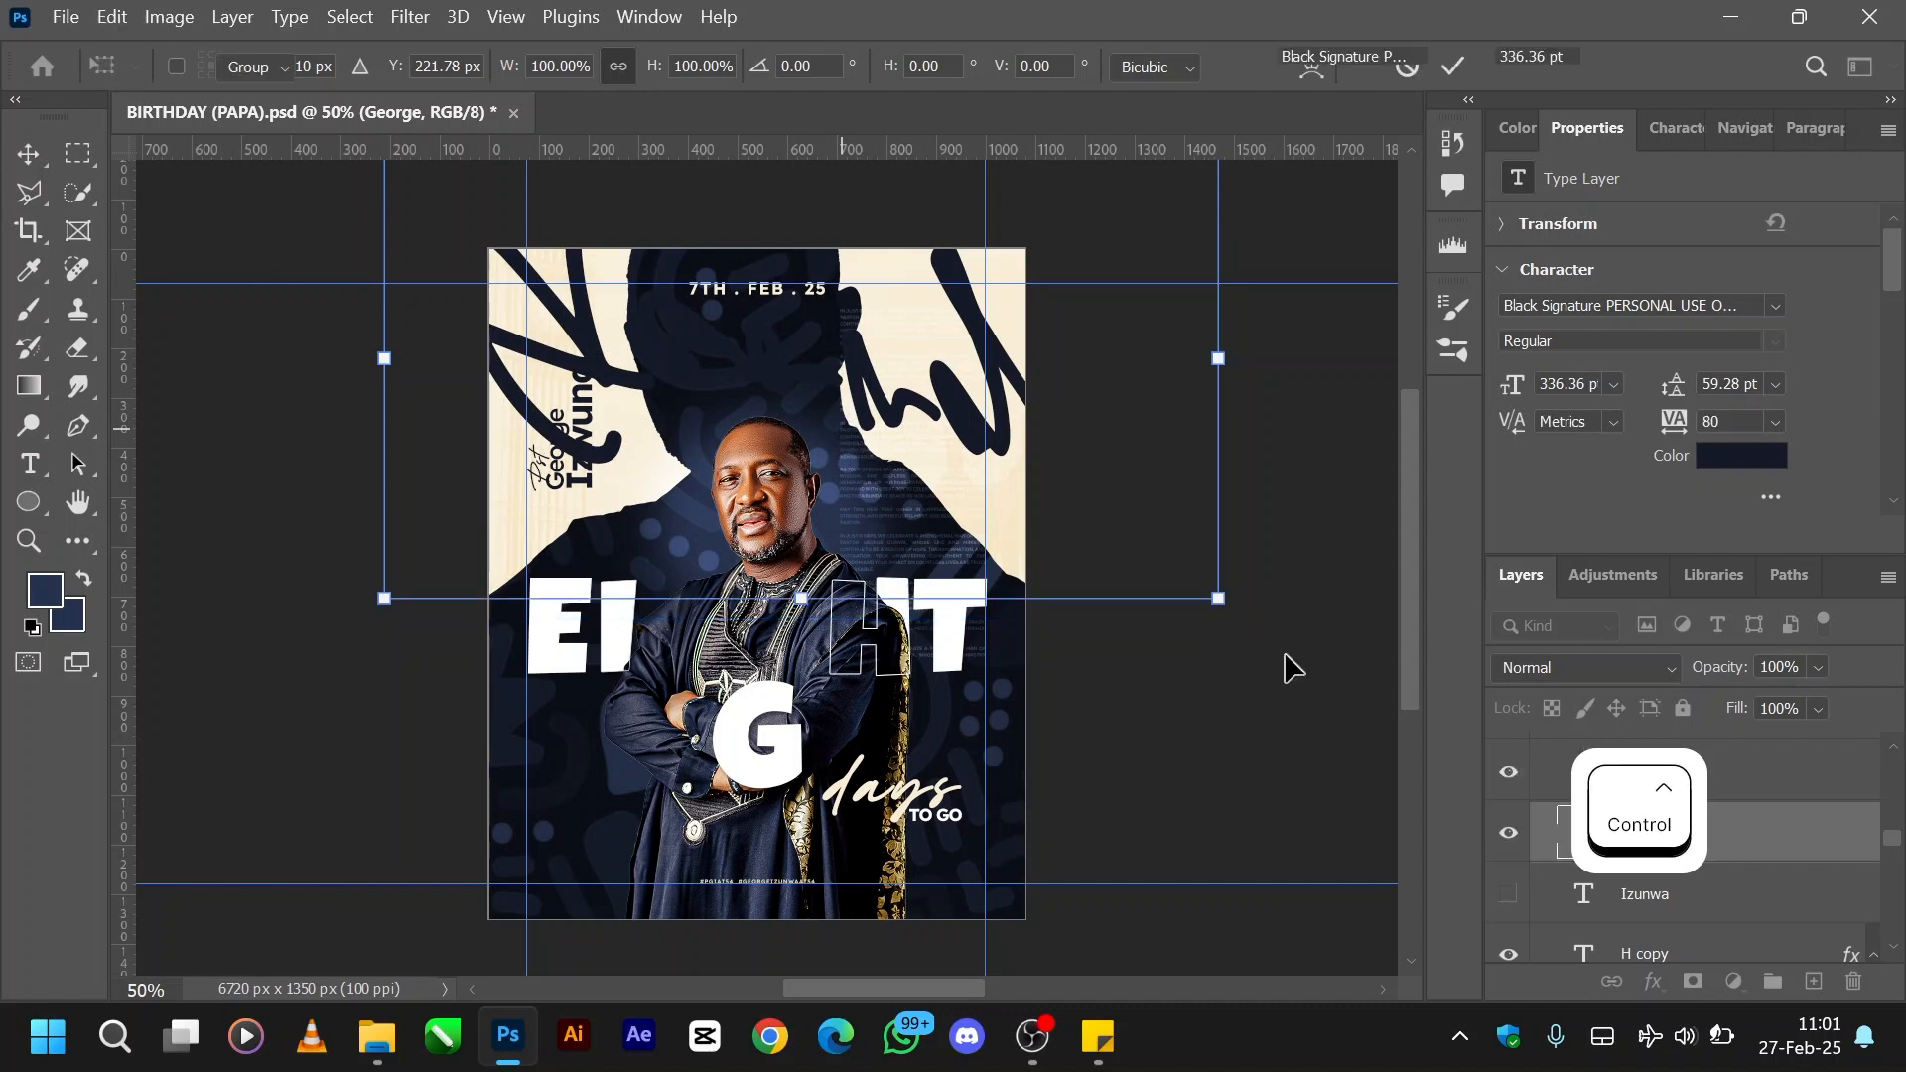
{"action": "key", "text": "ctrl+z"}
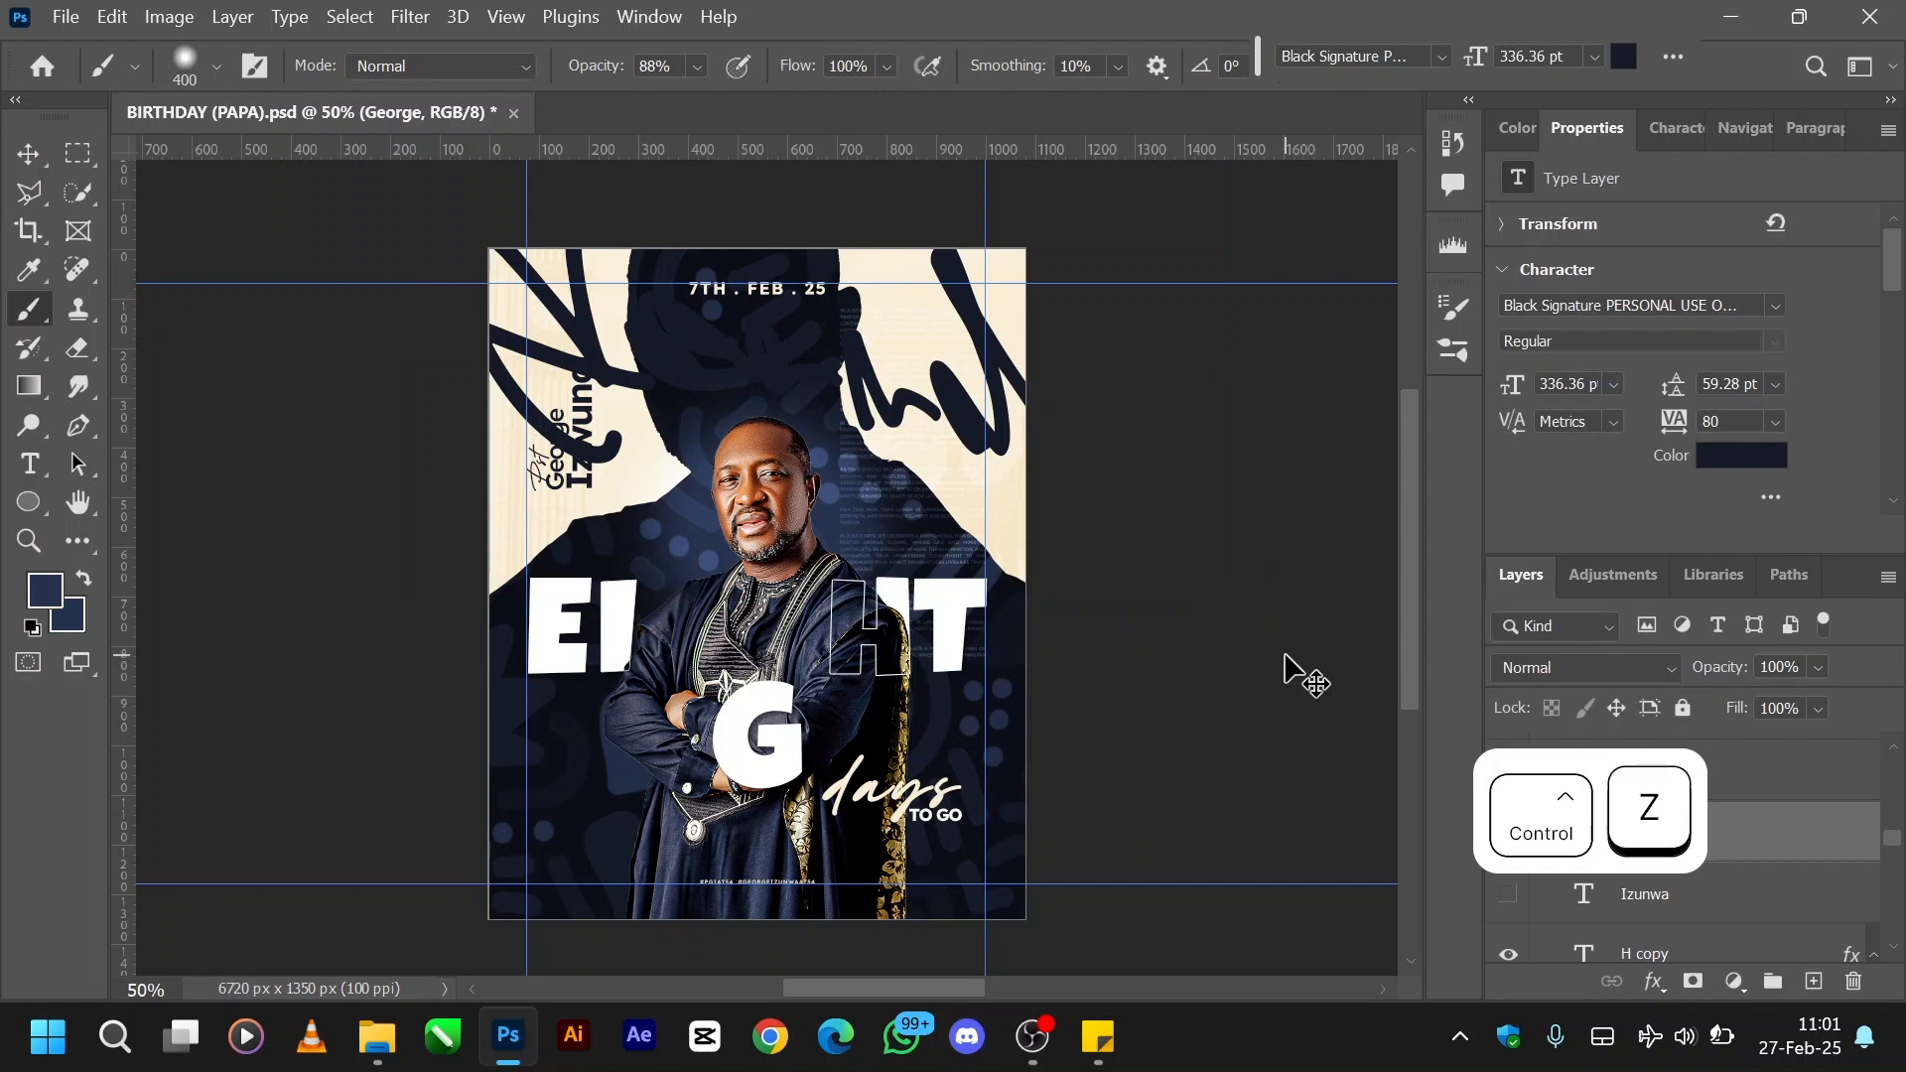
{"action": "key", "text": "ctrl+z"}
{"action": "key", "text": "ctrl+z"}
{"action": "key", "text": "ctrl+z"}
{"action": "key", "text": "ctrl+z"}
{"action": "key", "text": "ctrl+z"}
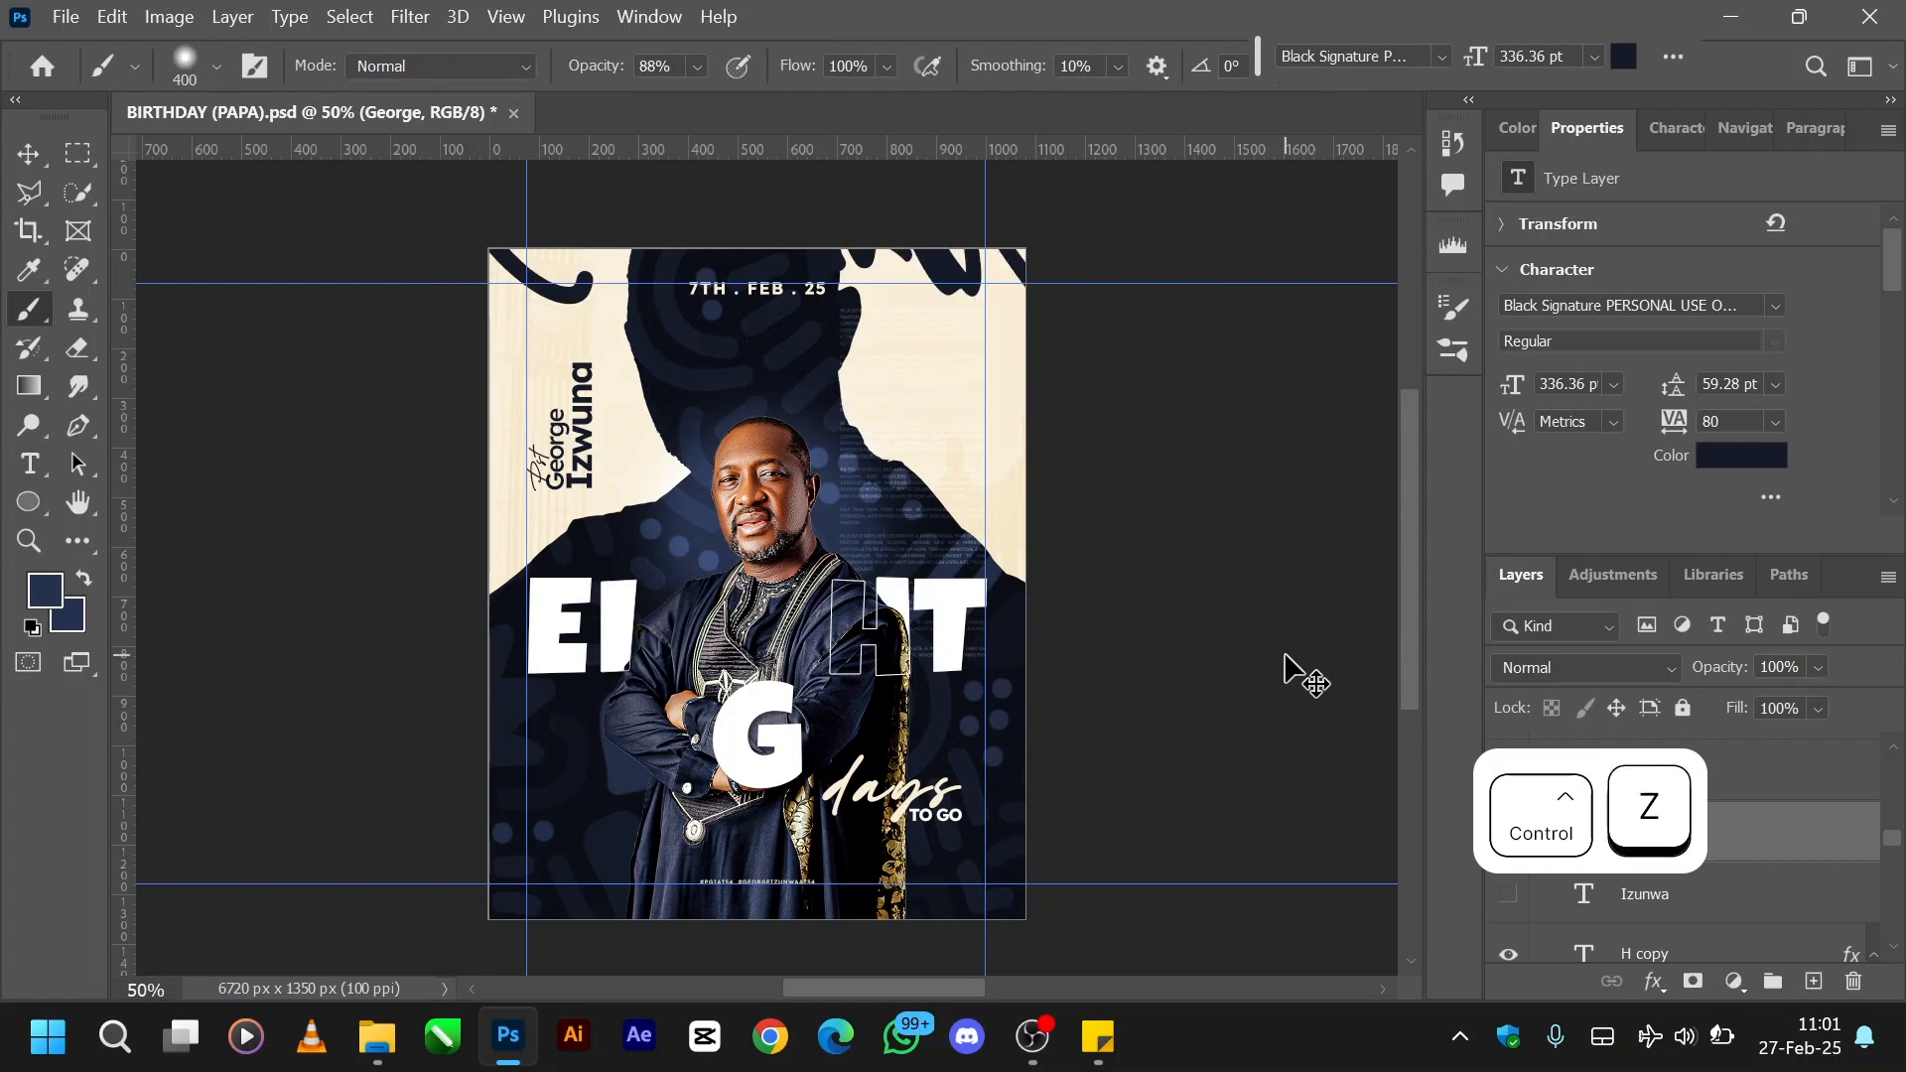
{"action": "key", "text": "ctrl+z"}
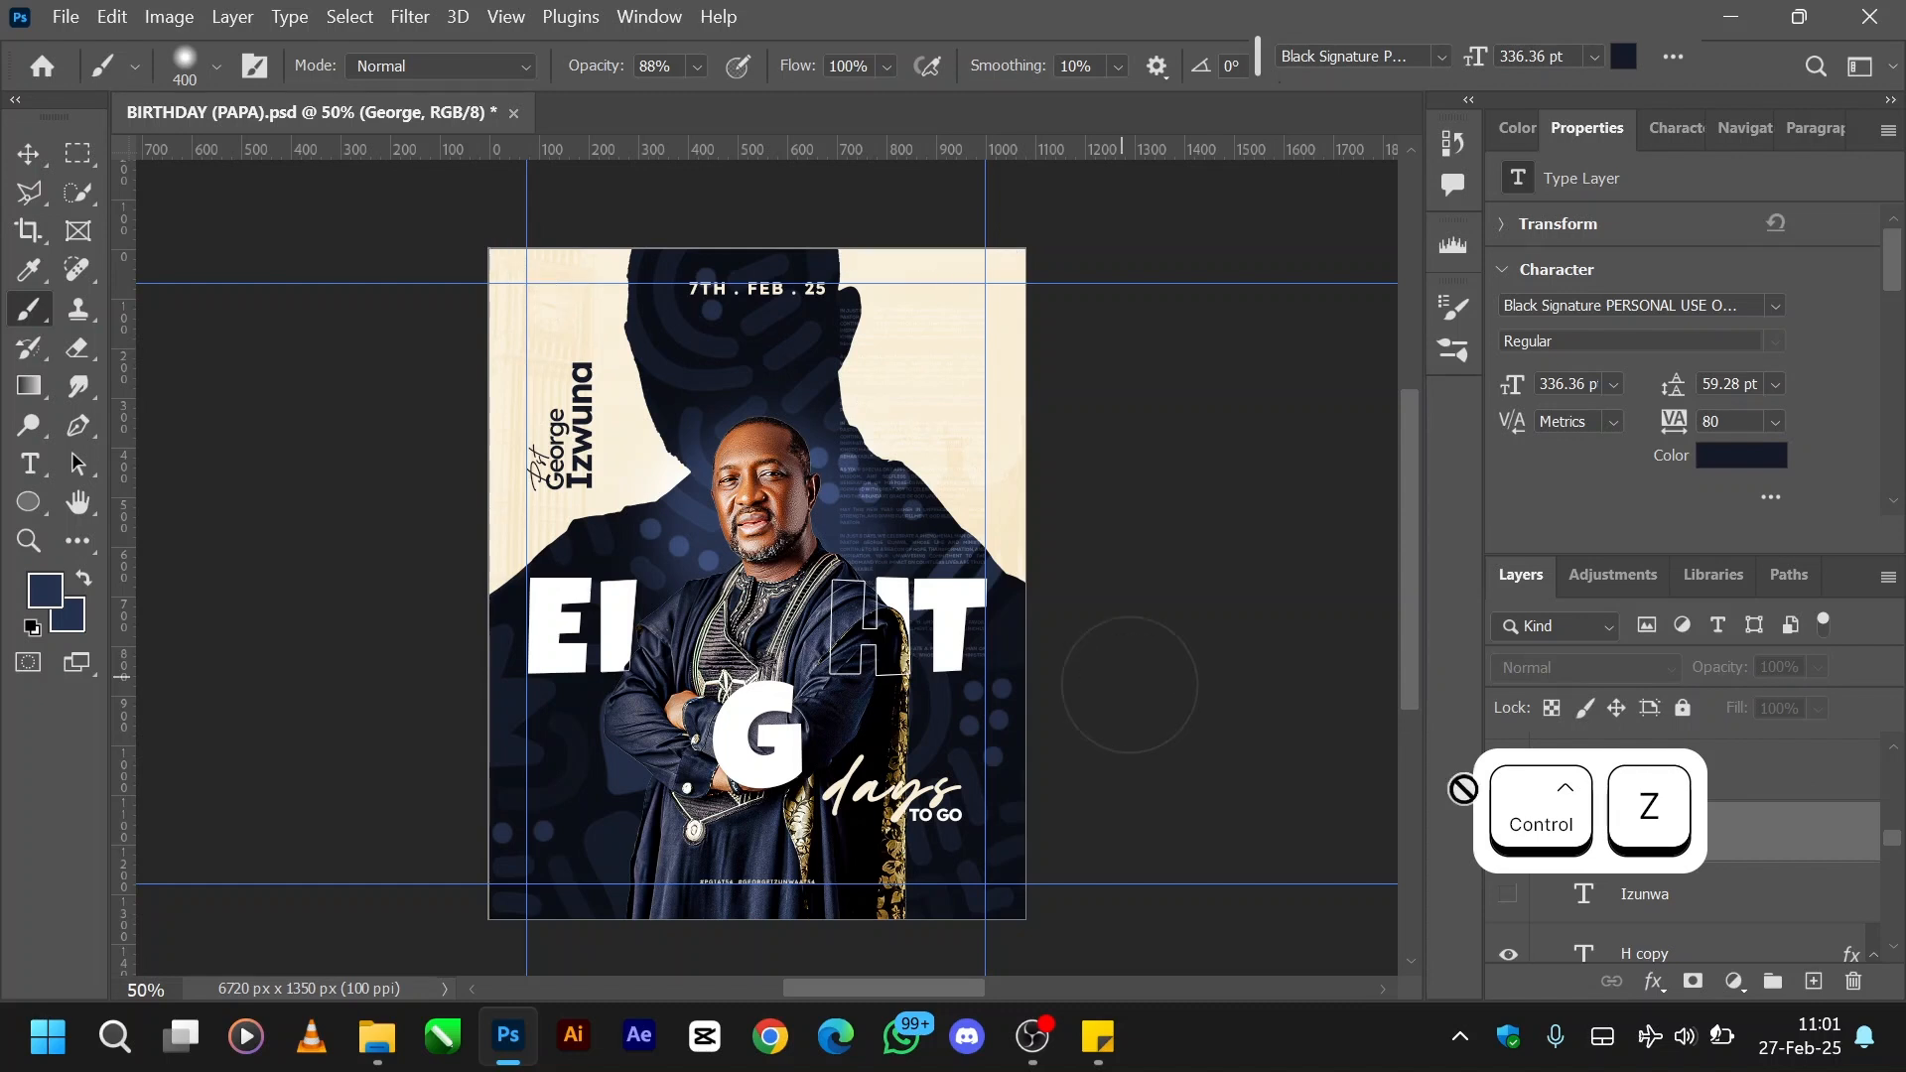
{"action": "left_click", "coordinate": [1072, 664]}
{"action": "key", "text": "Return"}
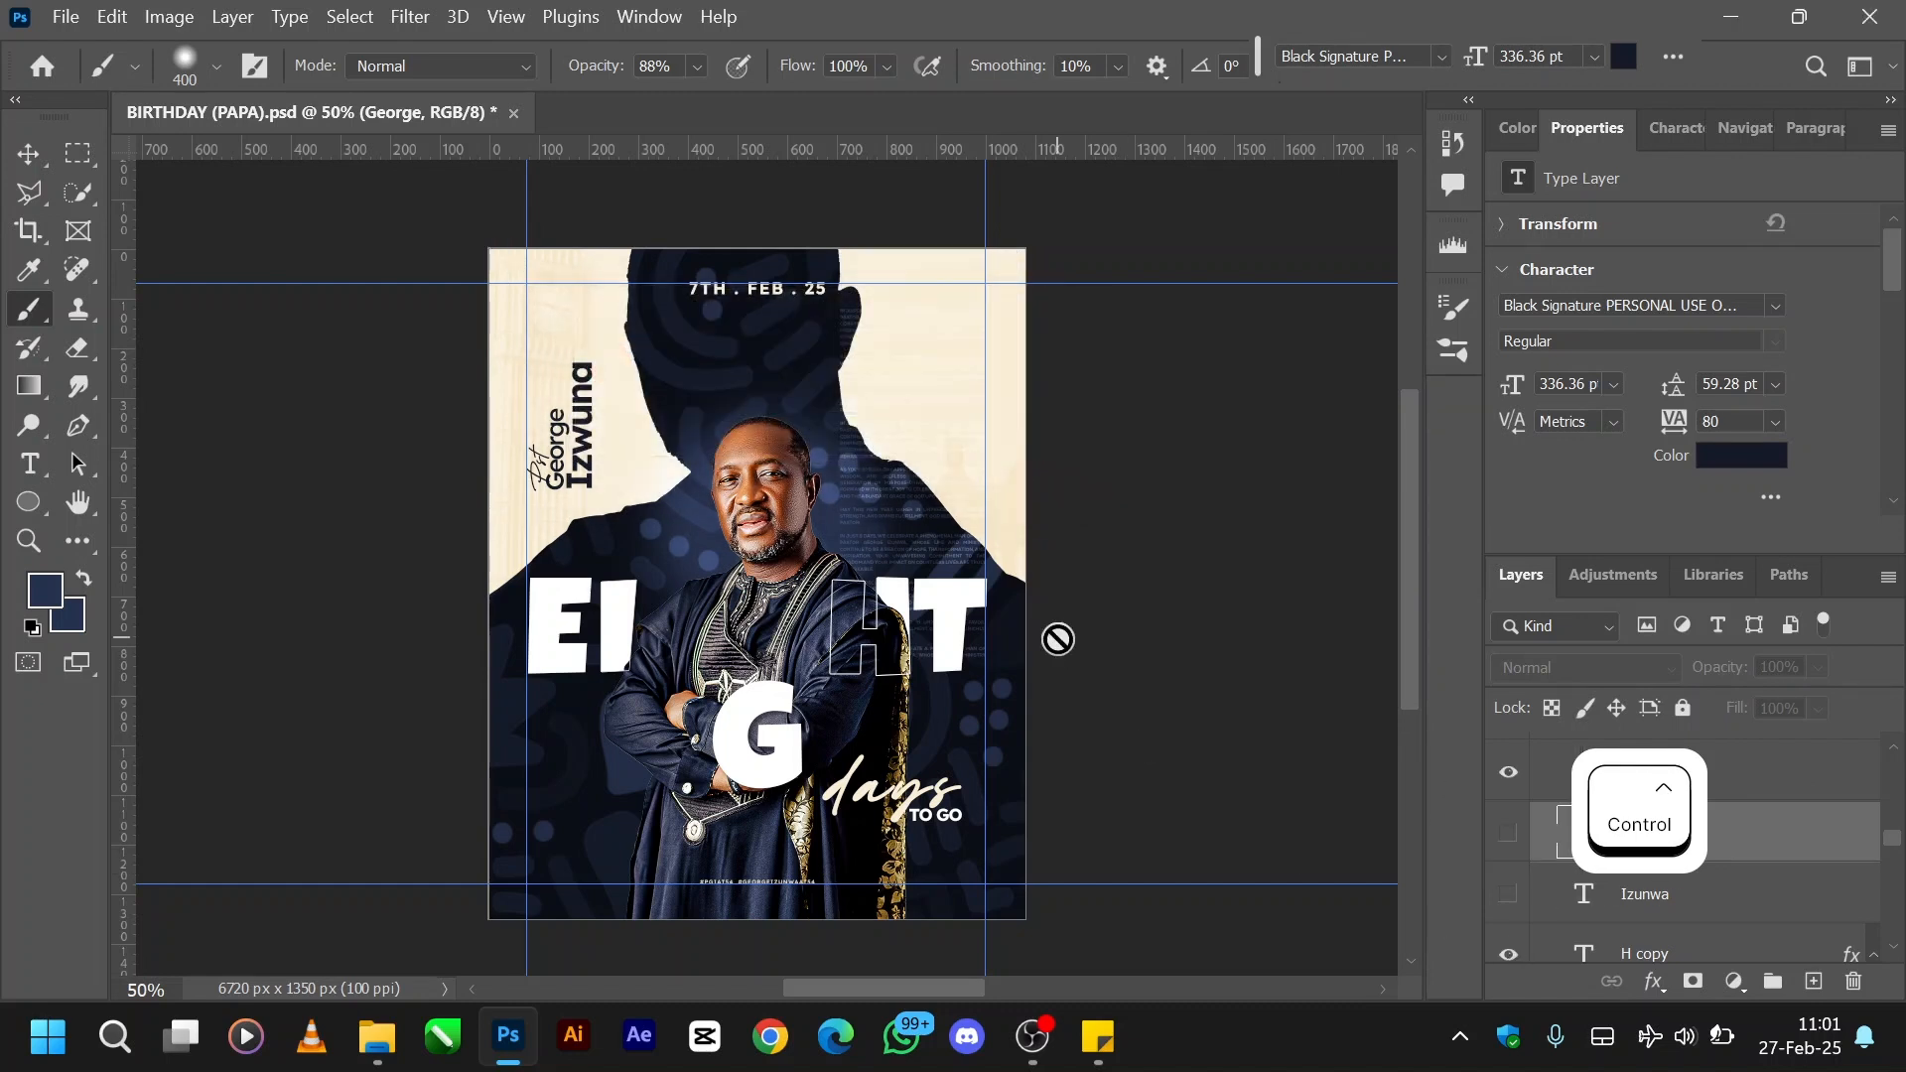
- Redo the showing of the large navy script first-name layer at the flyer's upper edge
{"action": "key", "text": "ctrl+shift+z"}
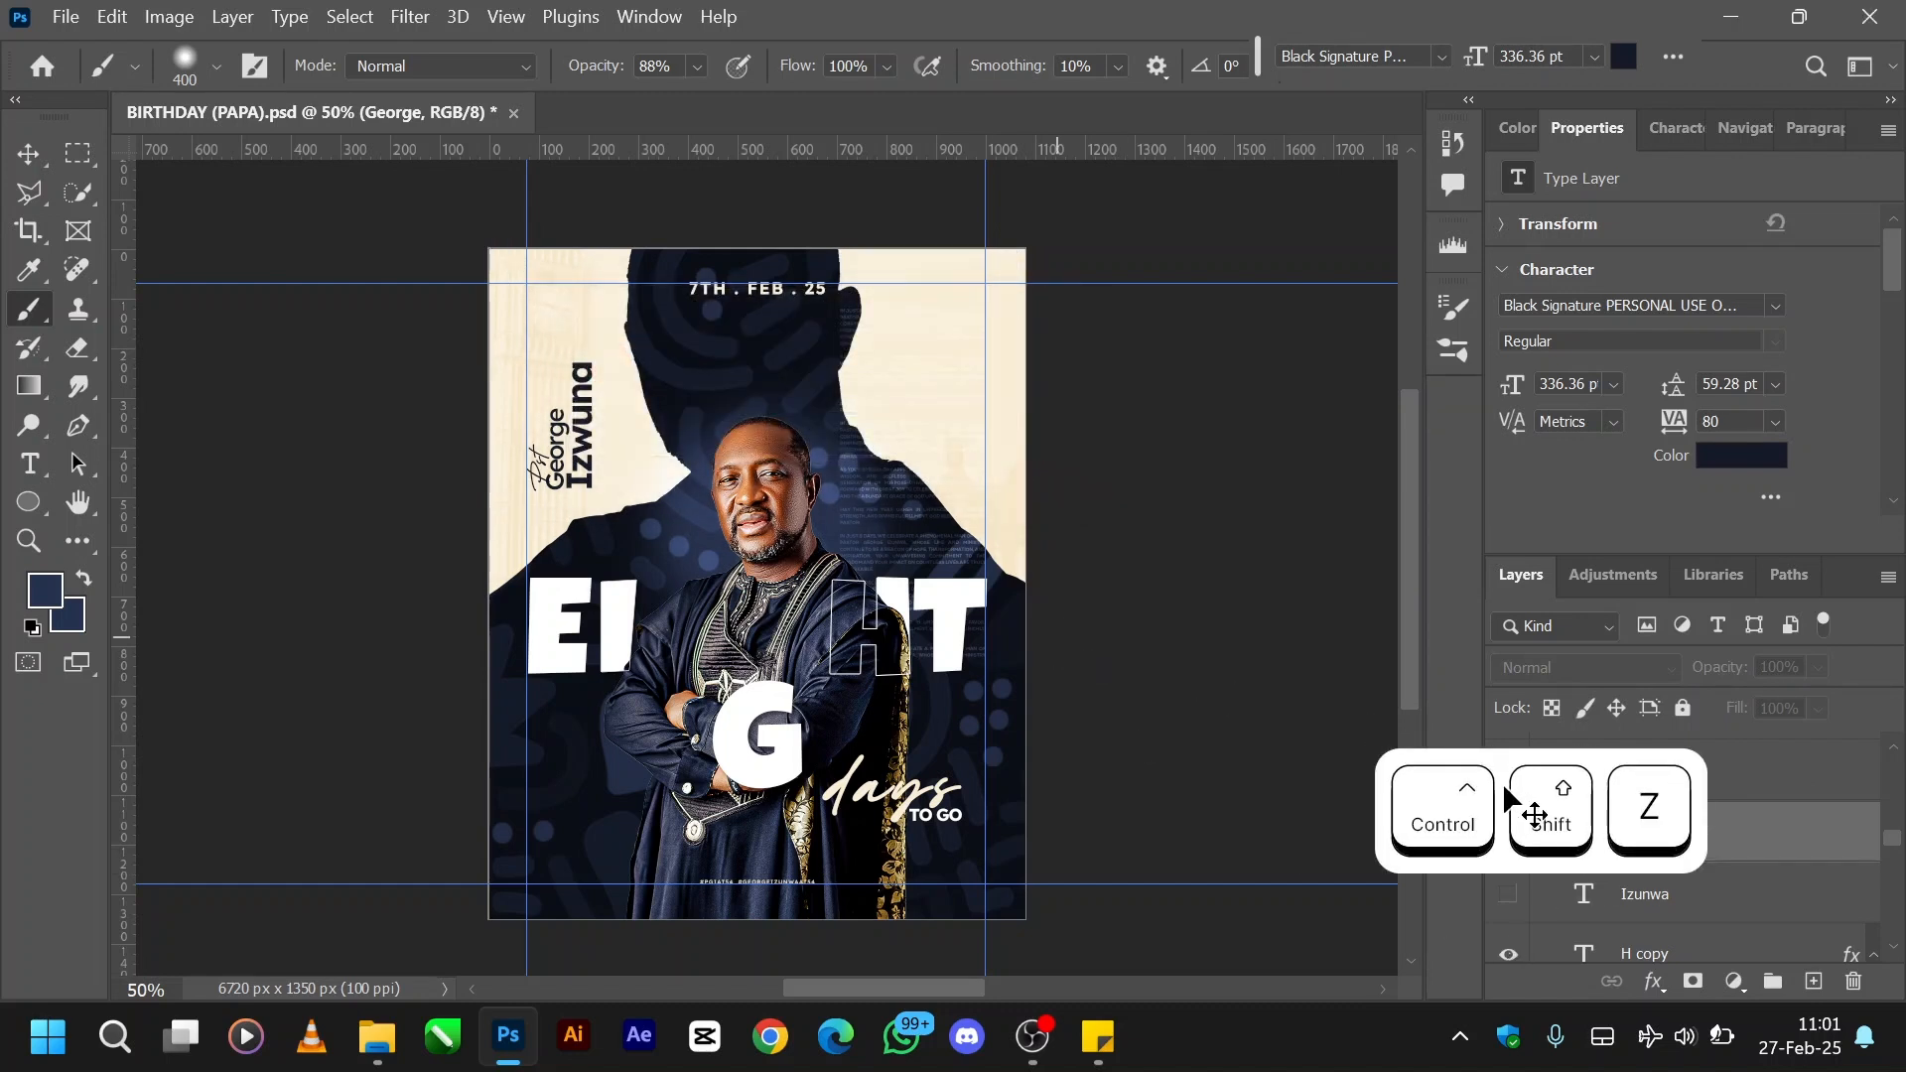
{"action": "key", "text": "ctrl+shift+z"}
{"action": "key", "text": "ctrl+shift+z"}
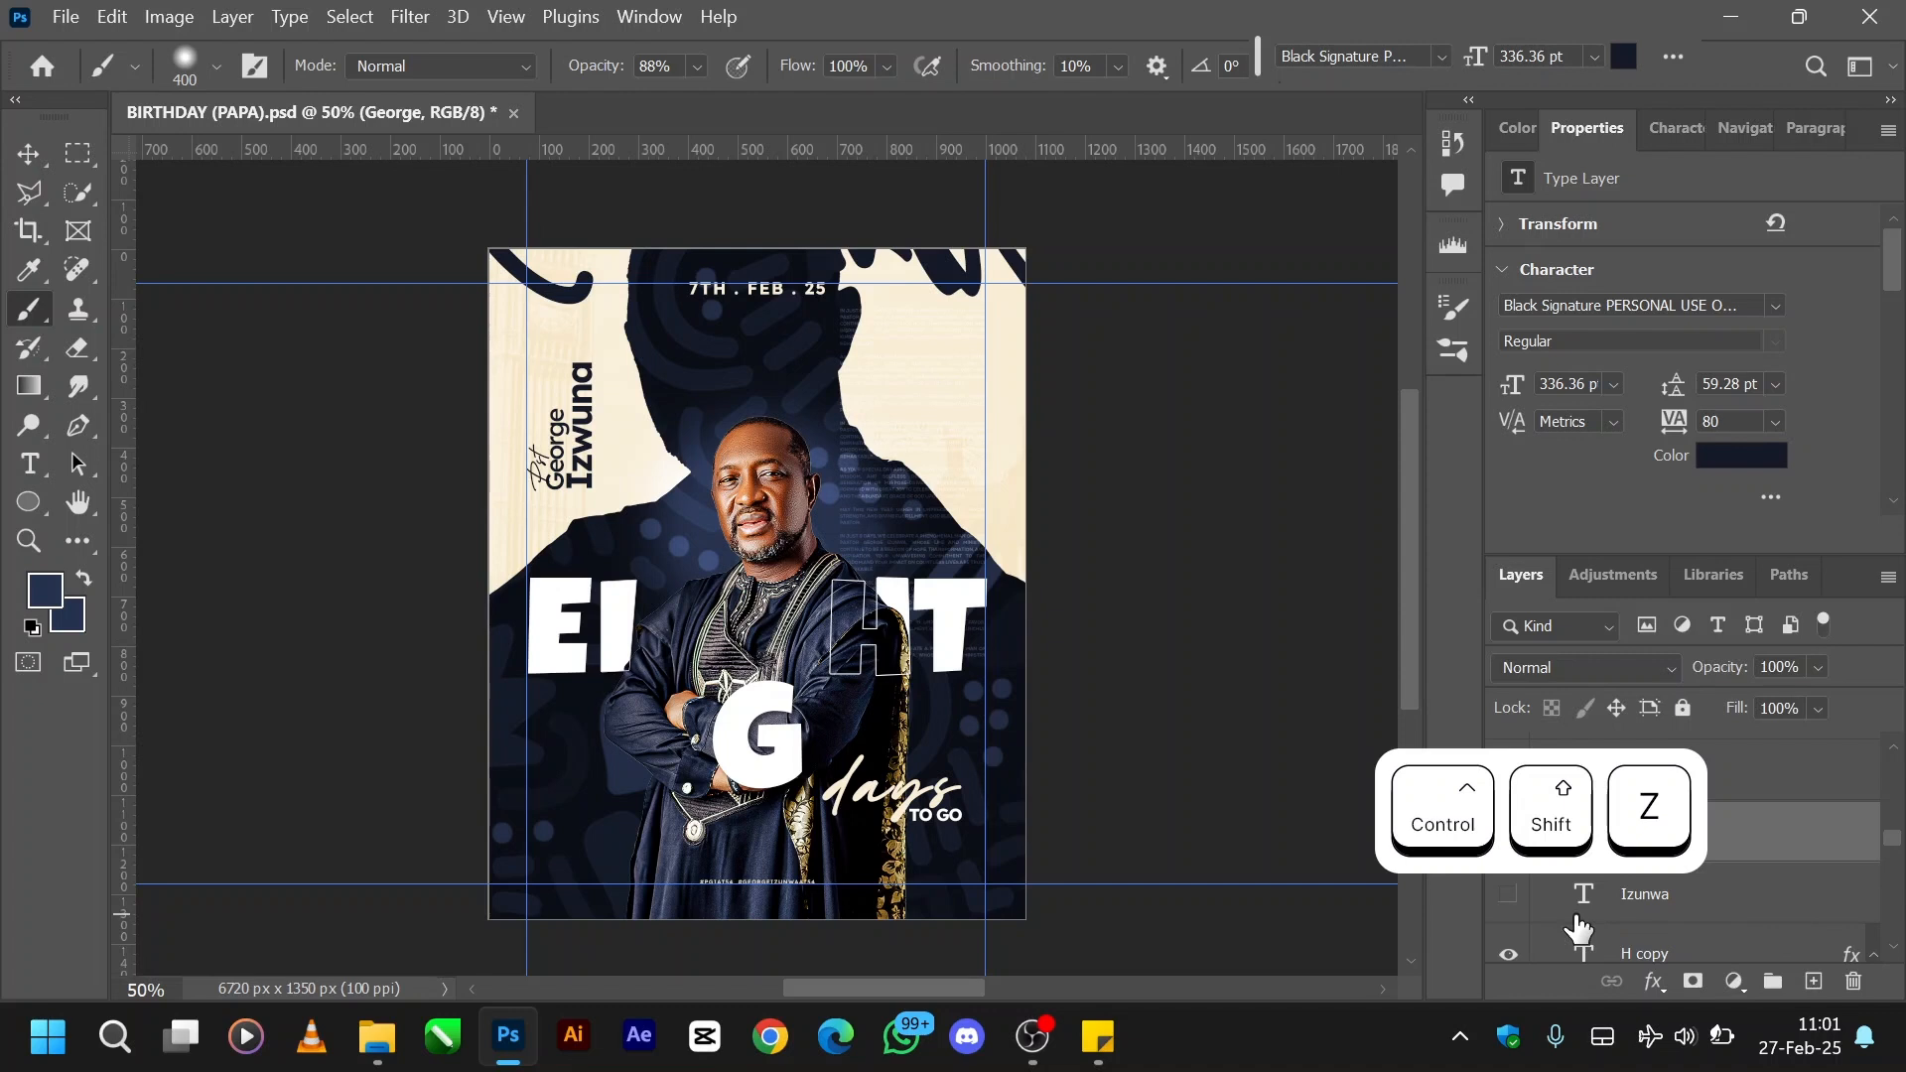
- Show the large white script surname layer along the flyer's lower edge and select it with the Move tool
{"action": "left_click", "coordinate": [1508, 893]}
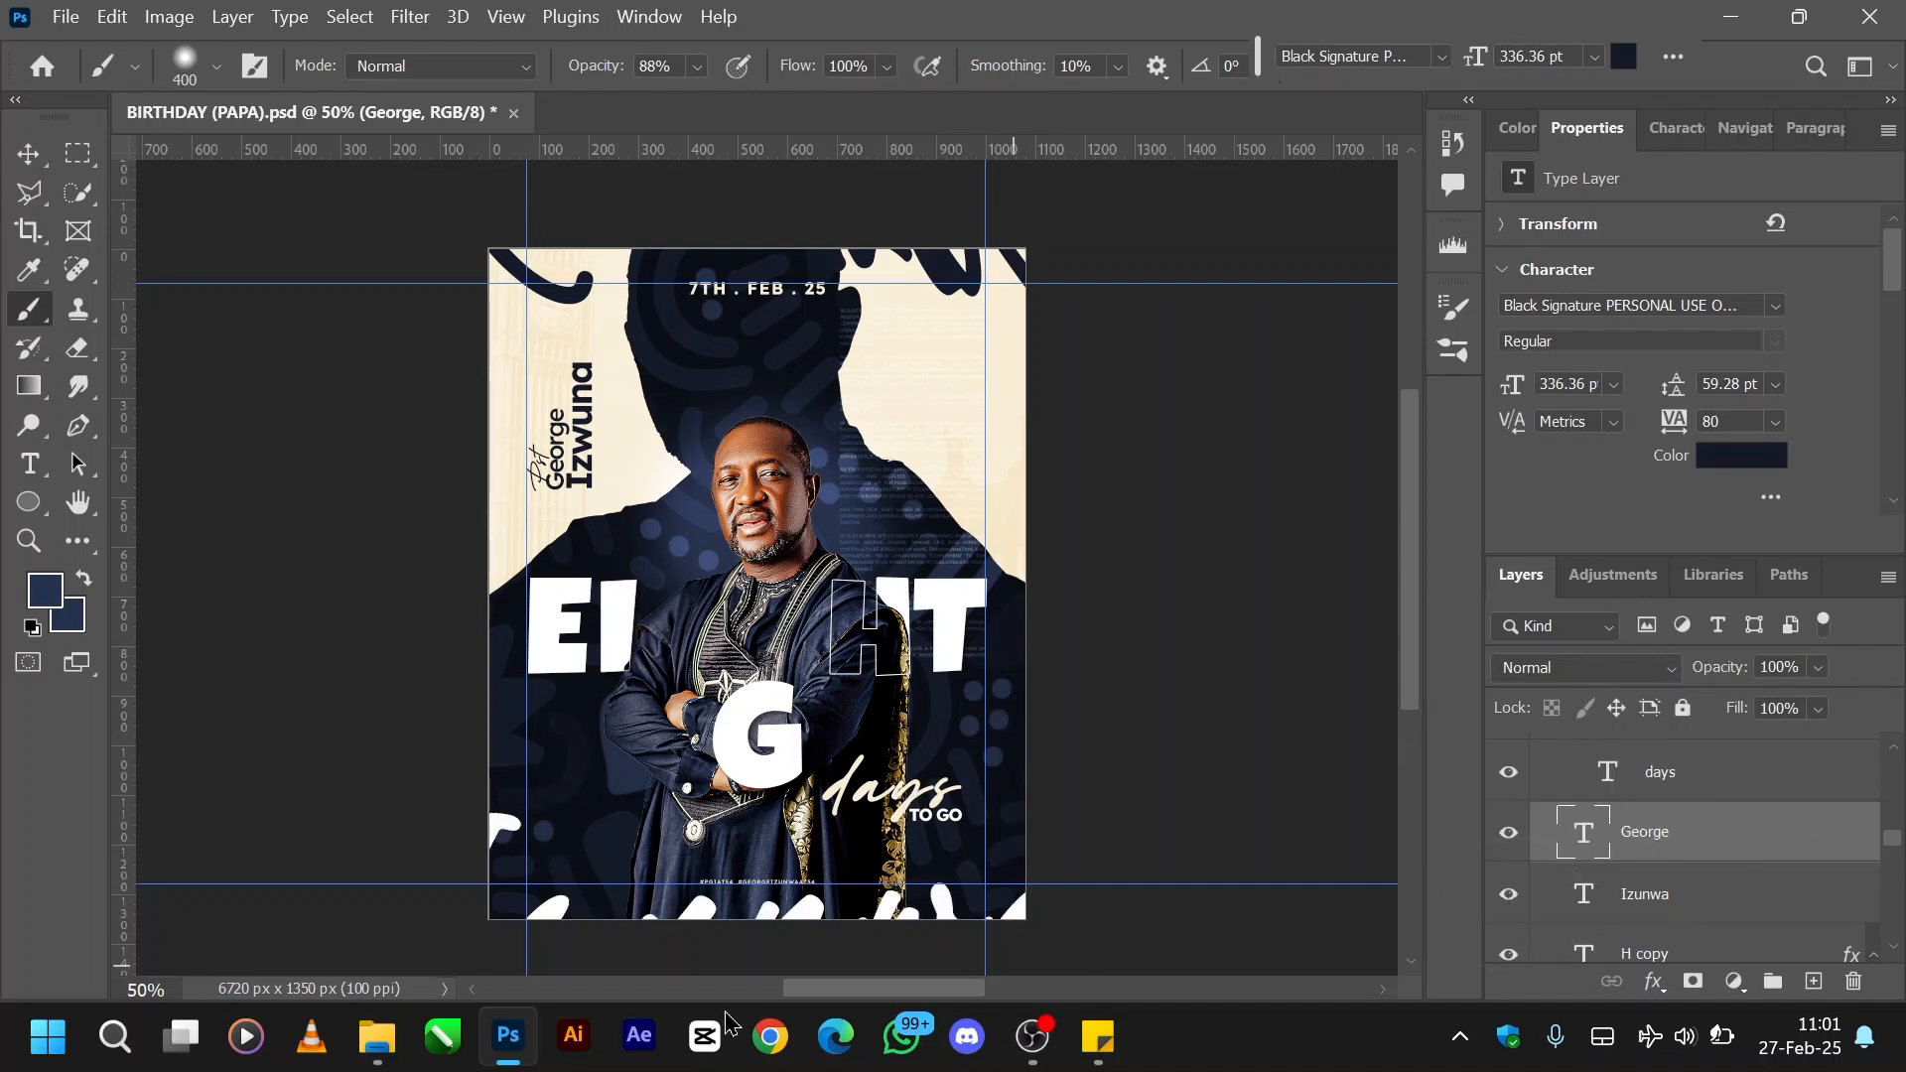
{"action": "key", "text": "v"}
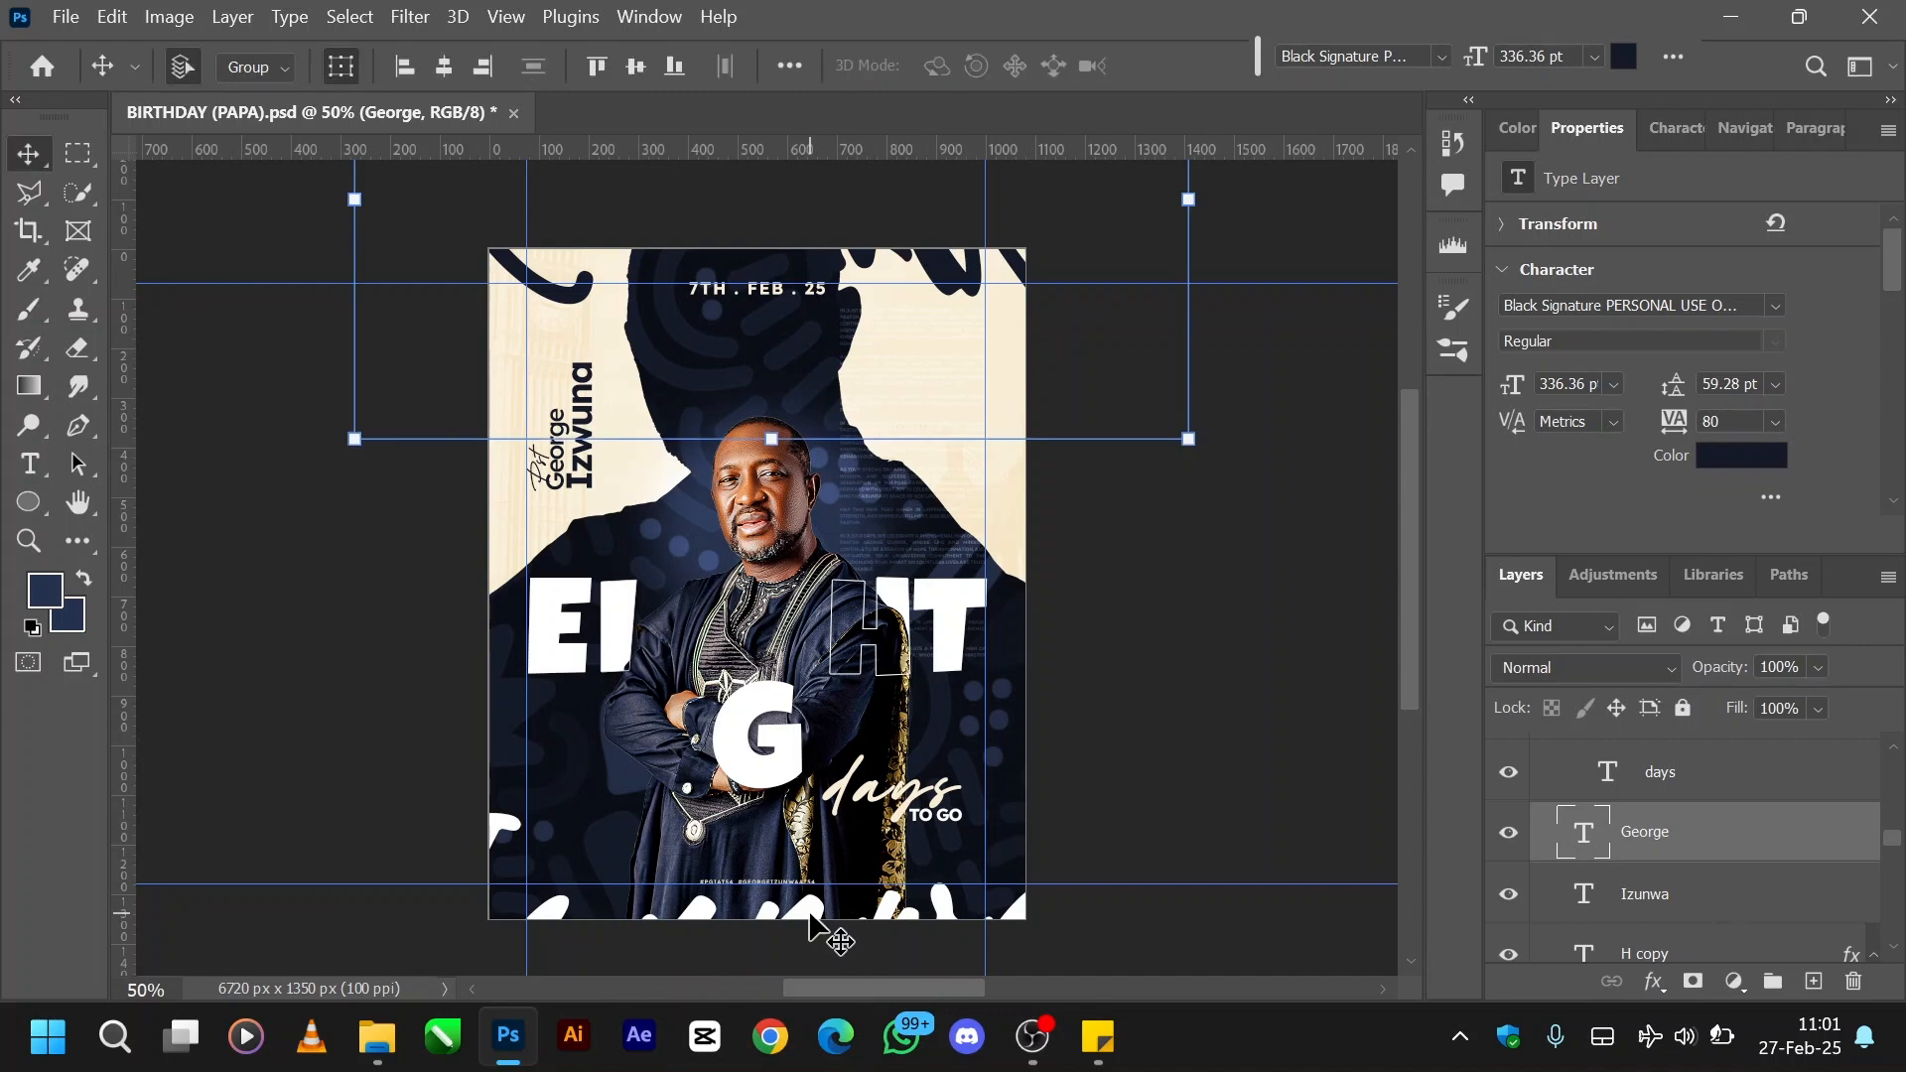
{"action": "left_click", "coordinate": [1718, 898]}
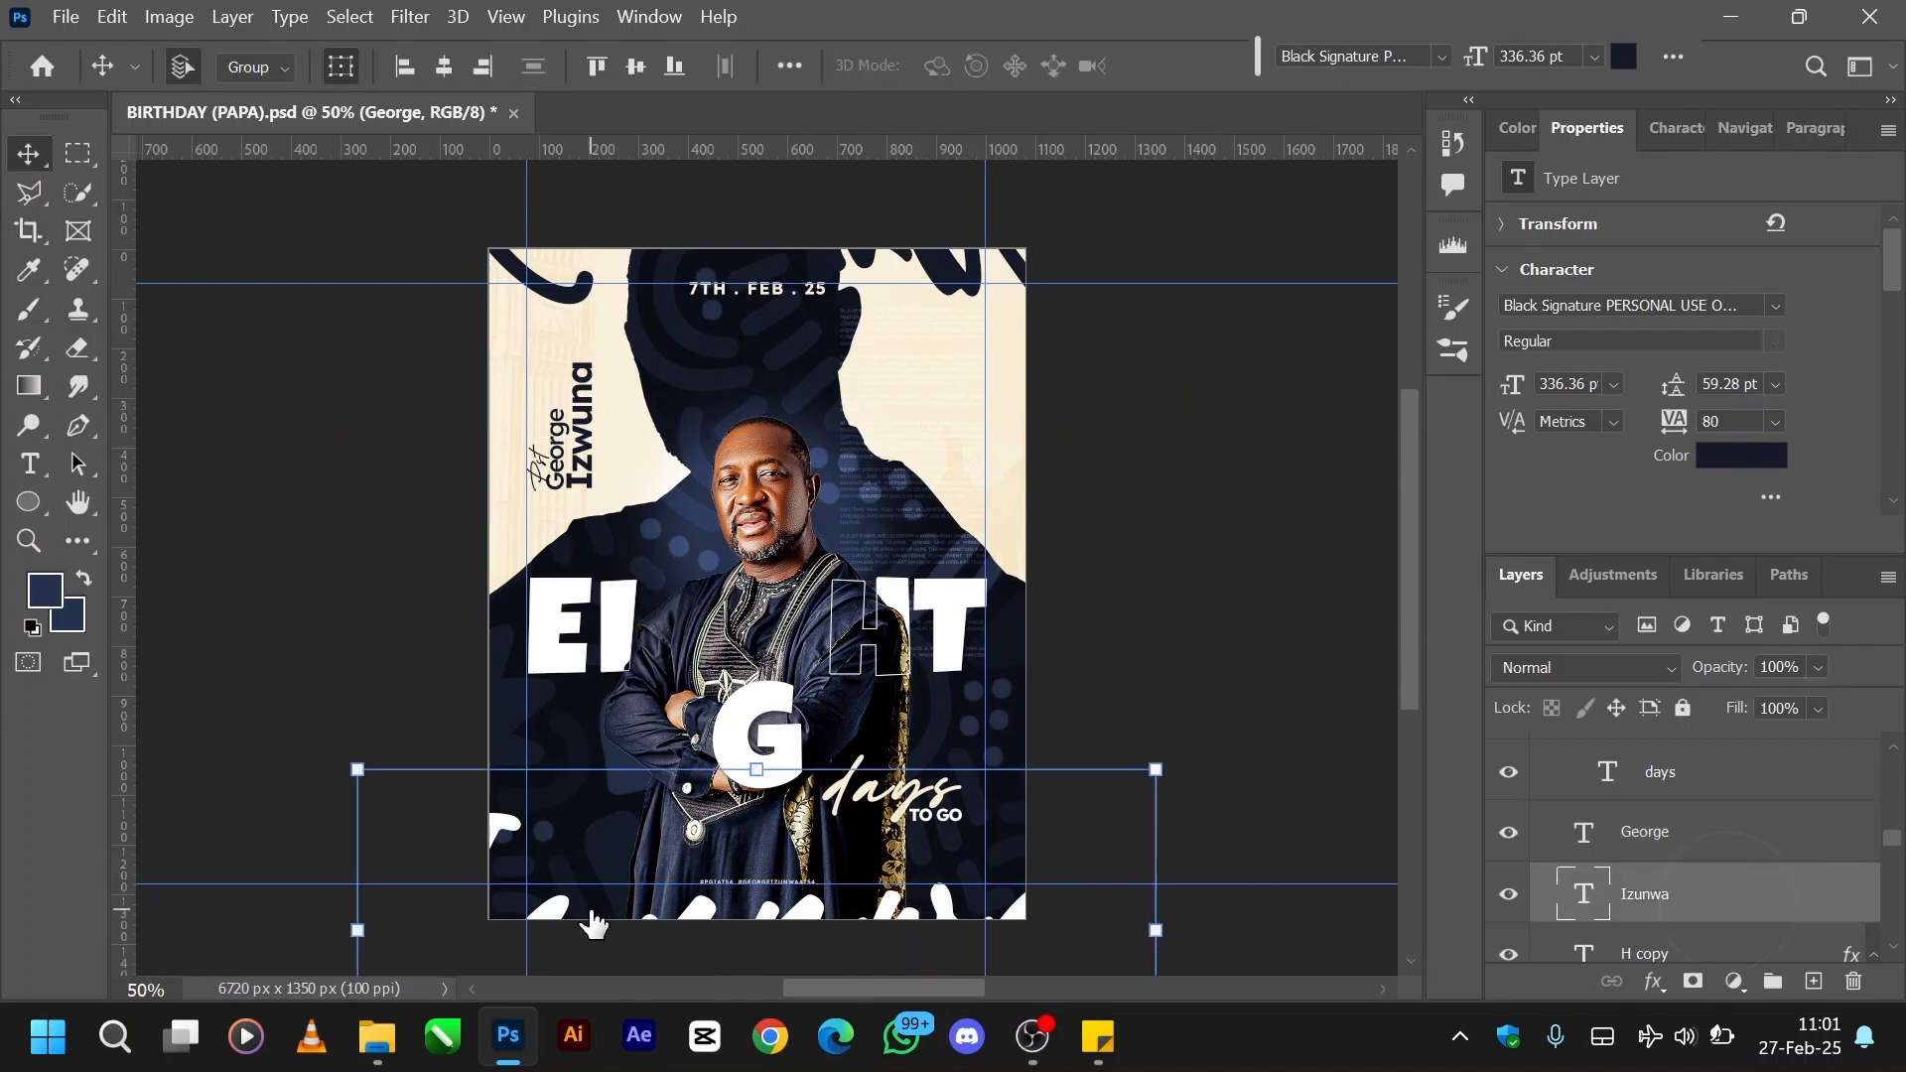
- Try moving the white script surname up across the portrait and the days-to-go text, and undo the move
{"action": "left_click_drag", "start_coordinate": [816, 914], "coordinate": [755, 794]}
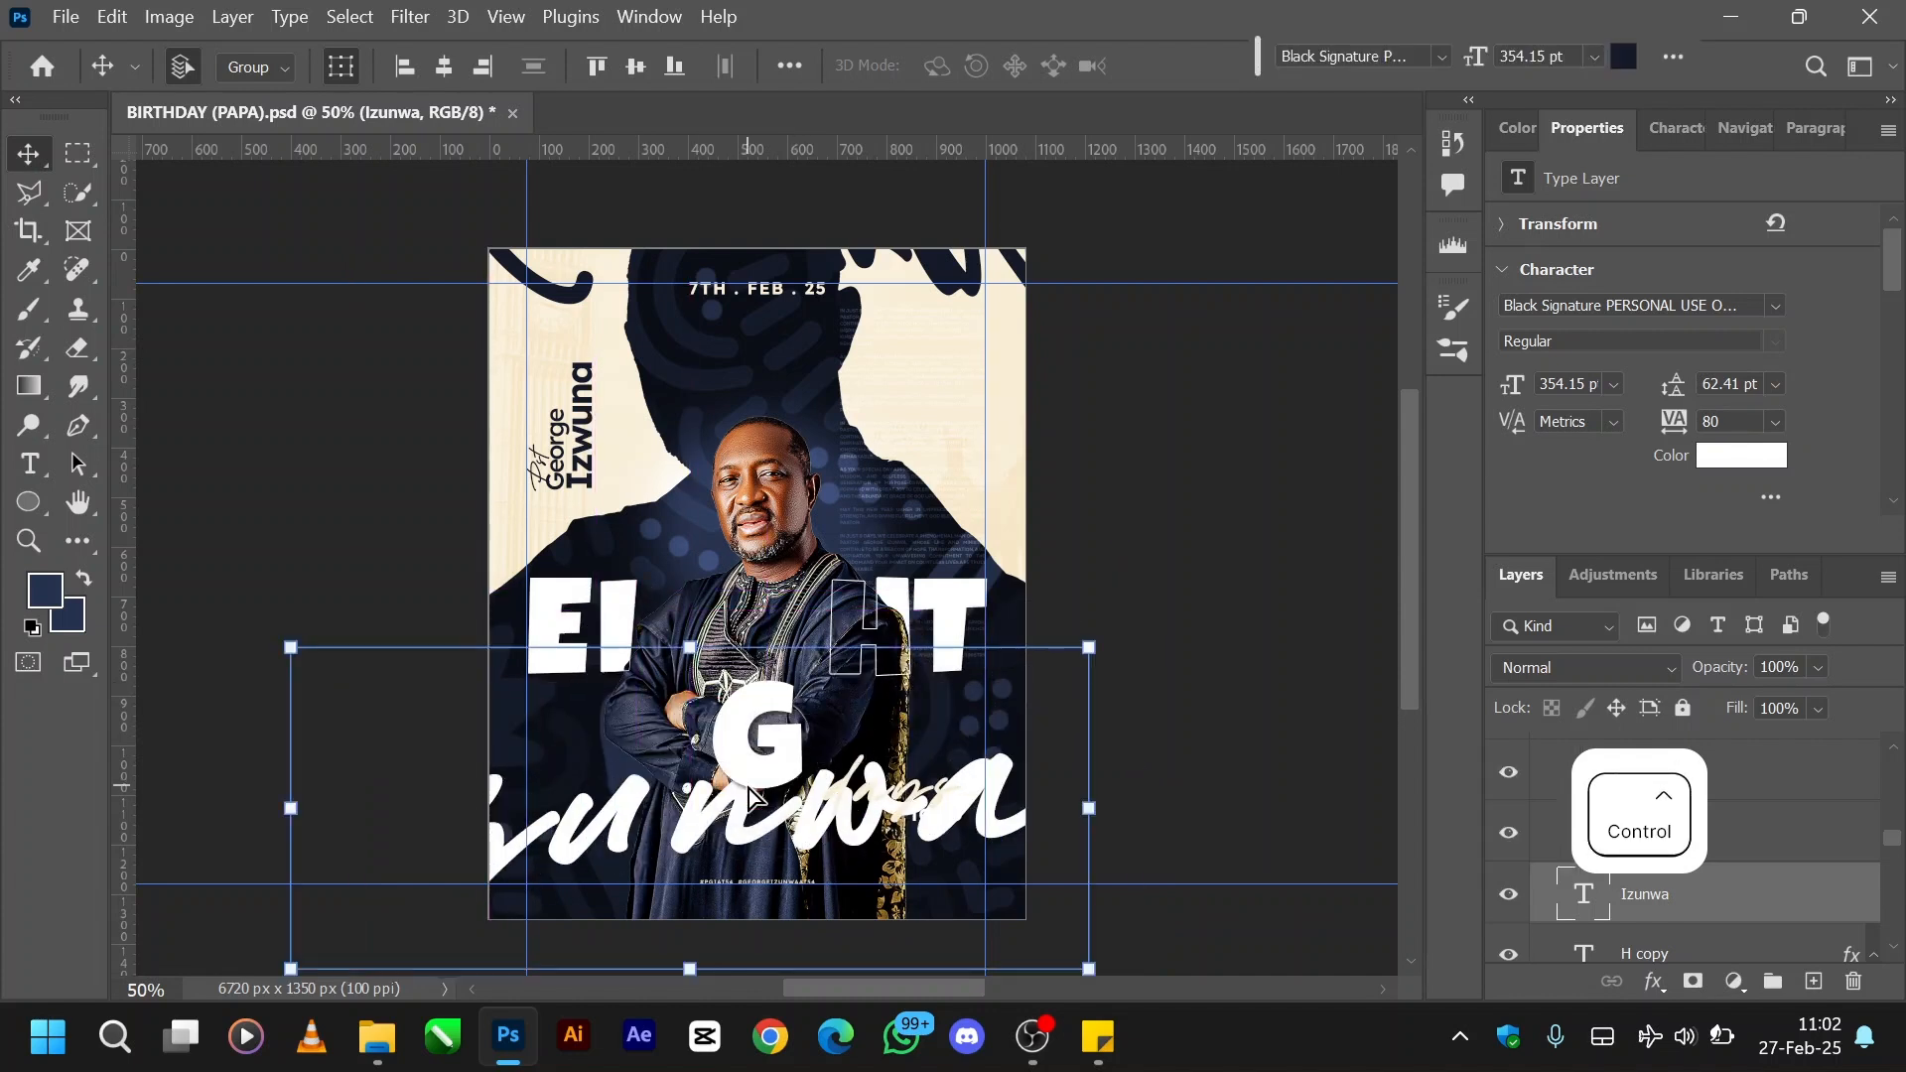
{"action": "key", "text": "ctrl+z"}
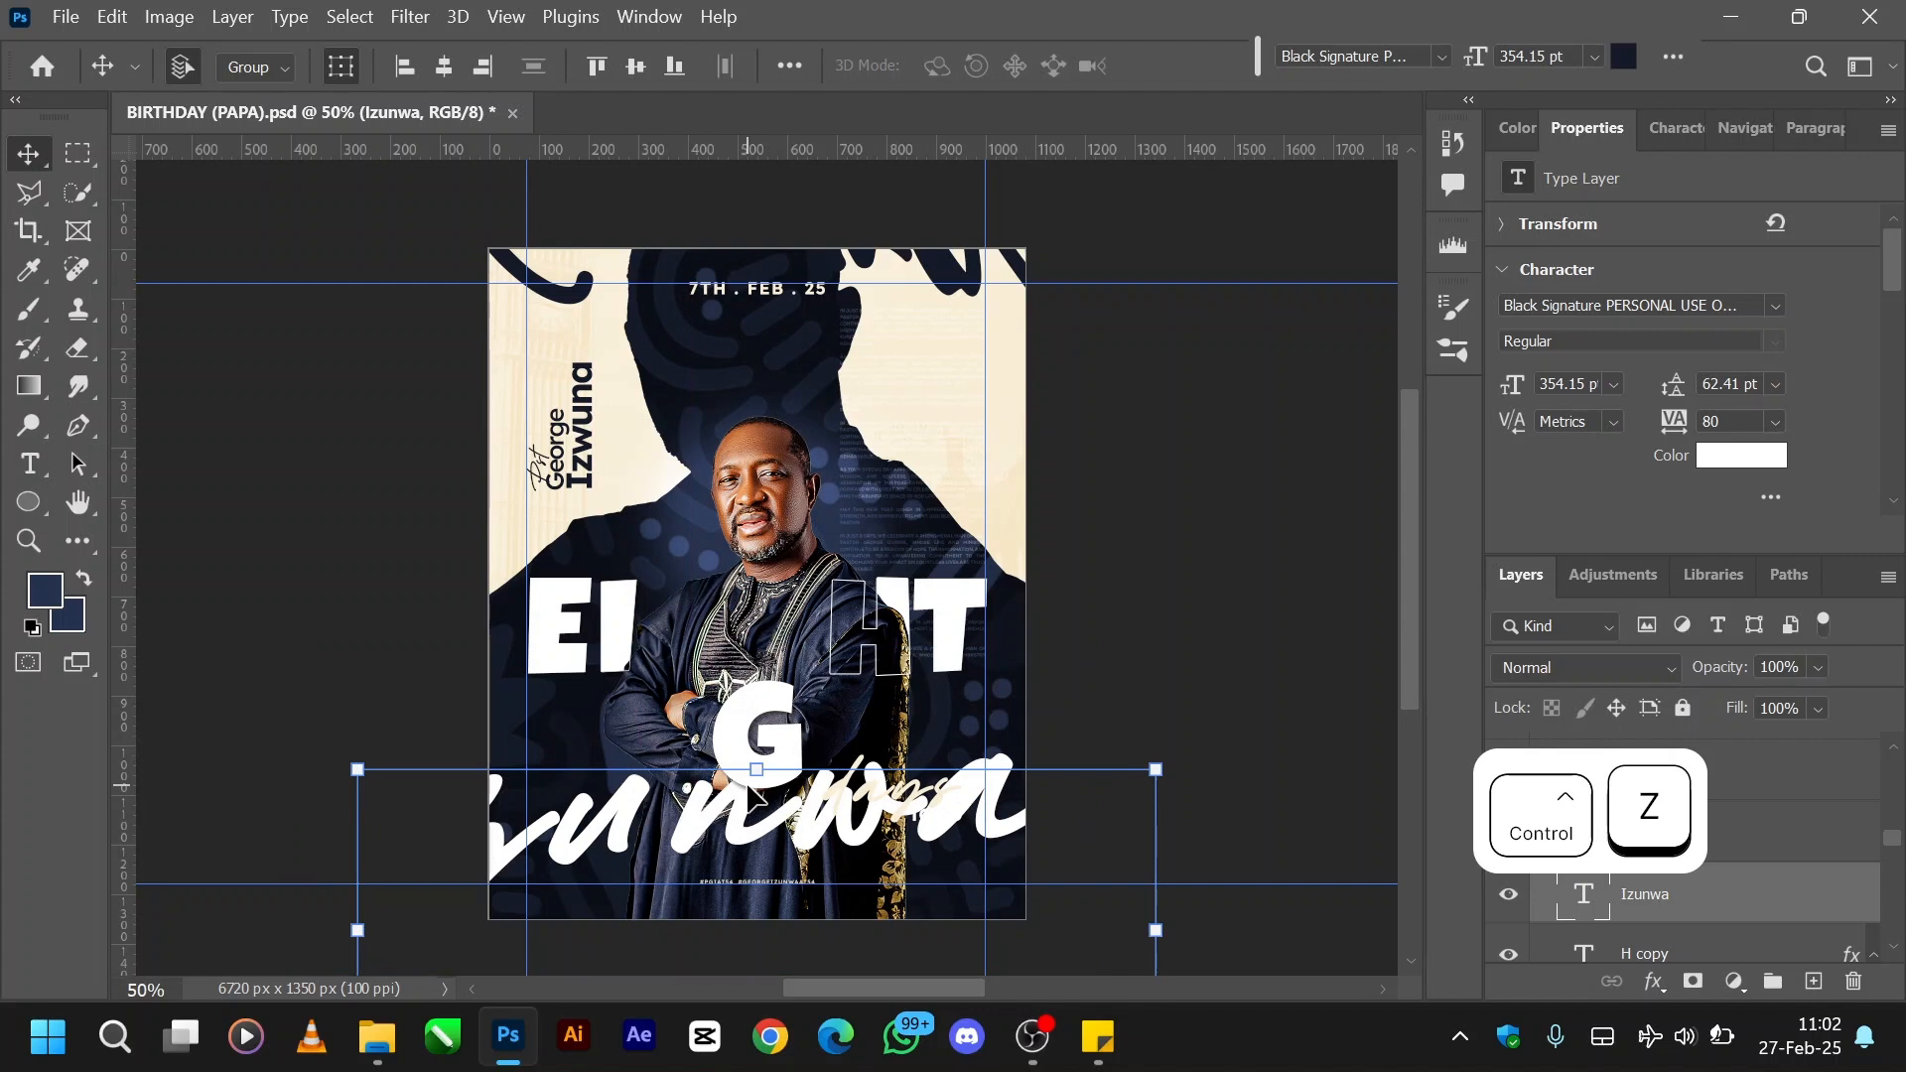
{"action": "key", "text": "ctrl+z"}
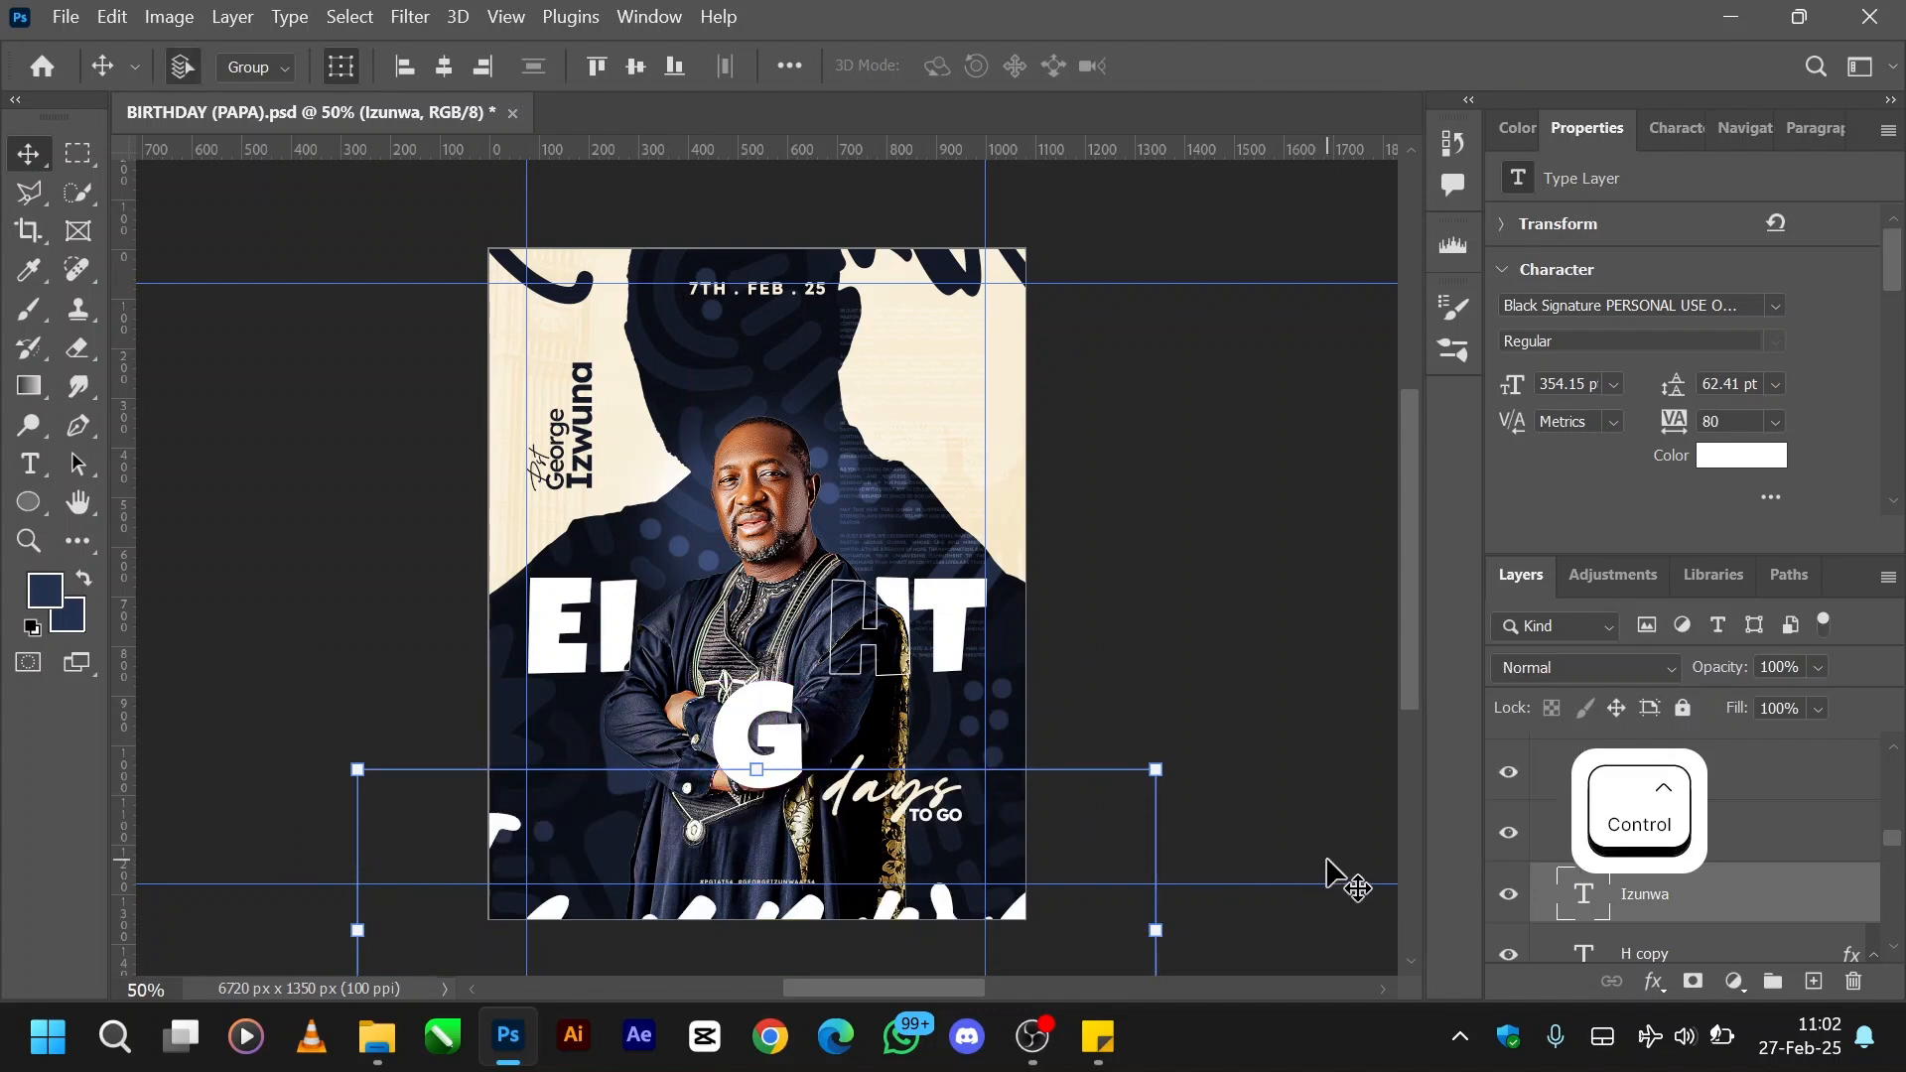
- Deselect the surname layer and show the hidden PD 2 copy logo layer on the flyer
{"action": "left_click", "coordinate": [1804, 884], "text": "ctrl"}
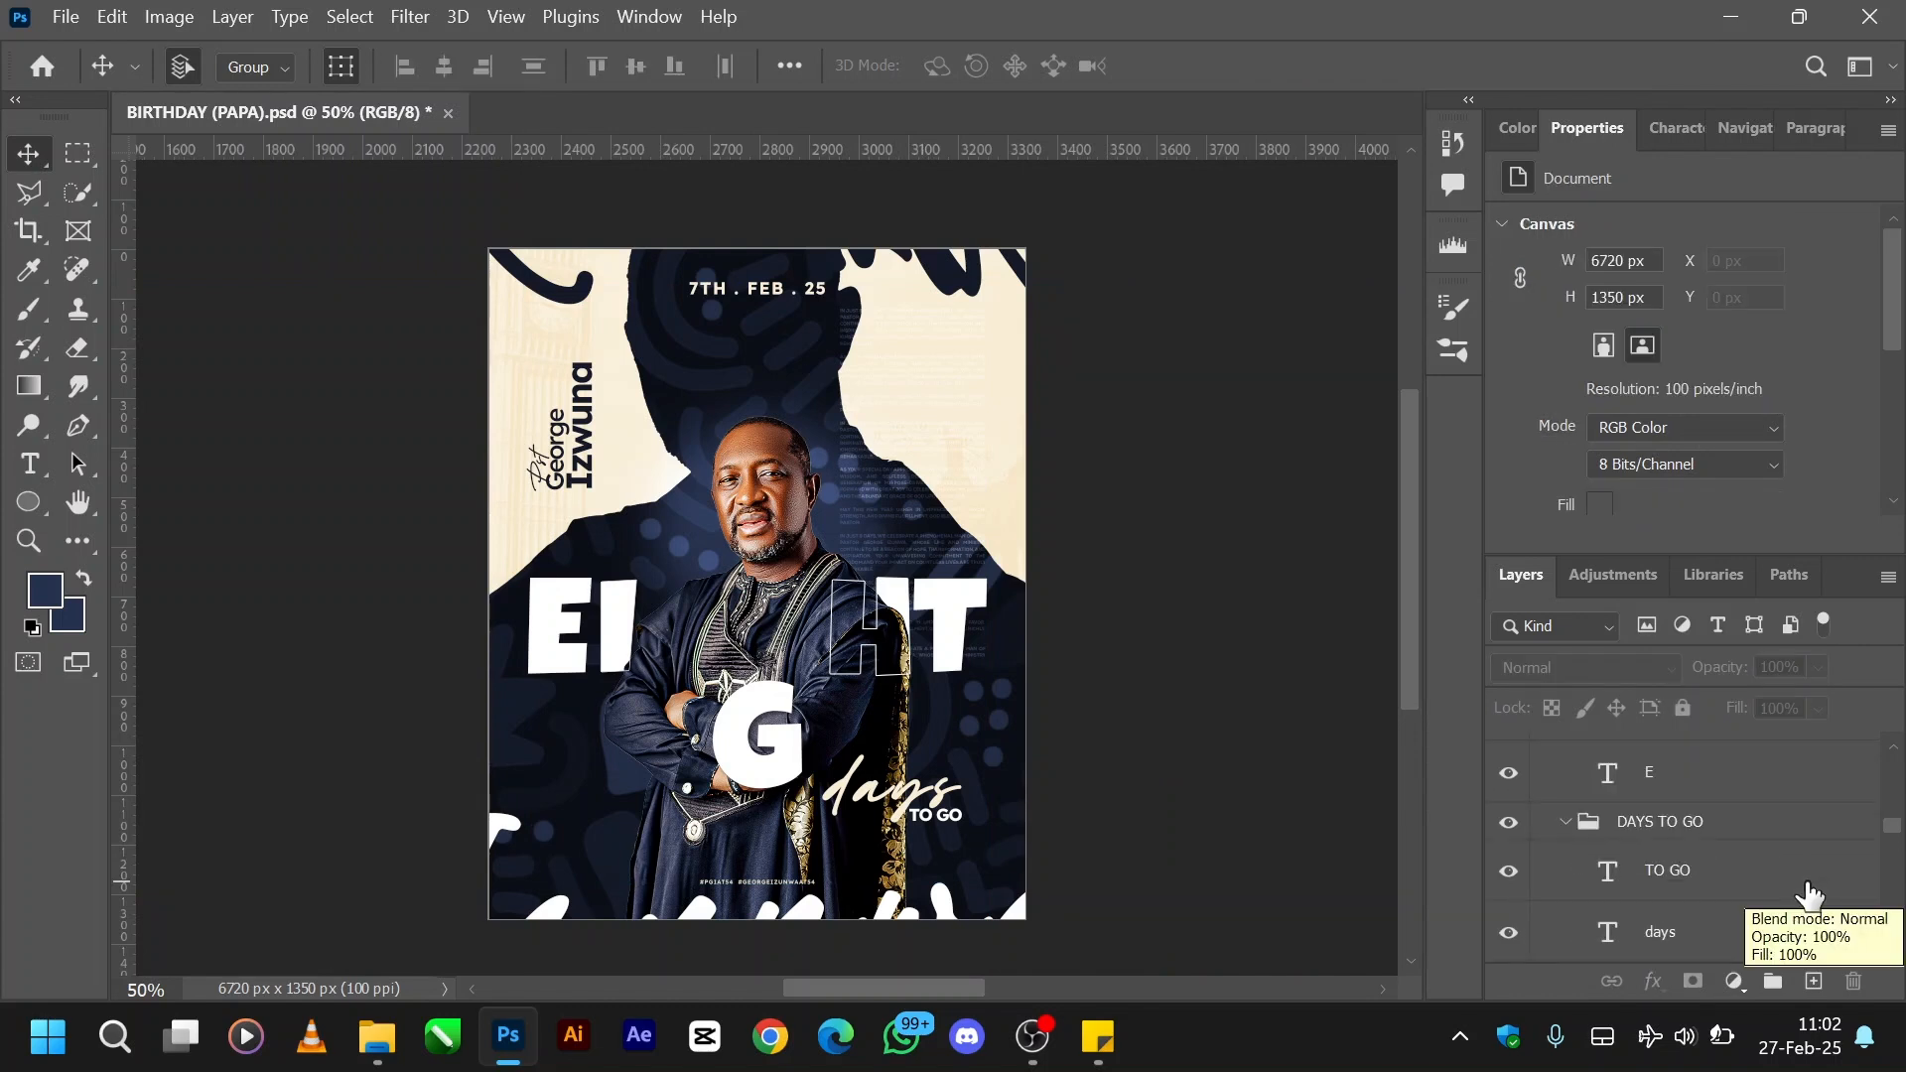
{"action": "scroll", "coordinate": [1809, 894], "scroll_direction": "up", "scroll_amount": 3}
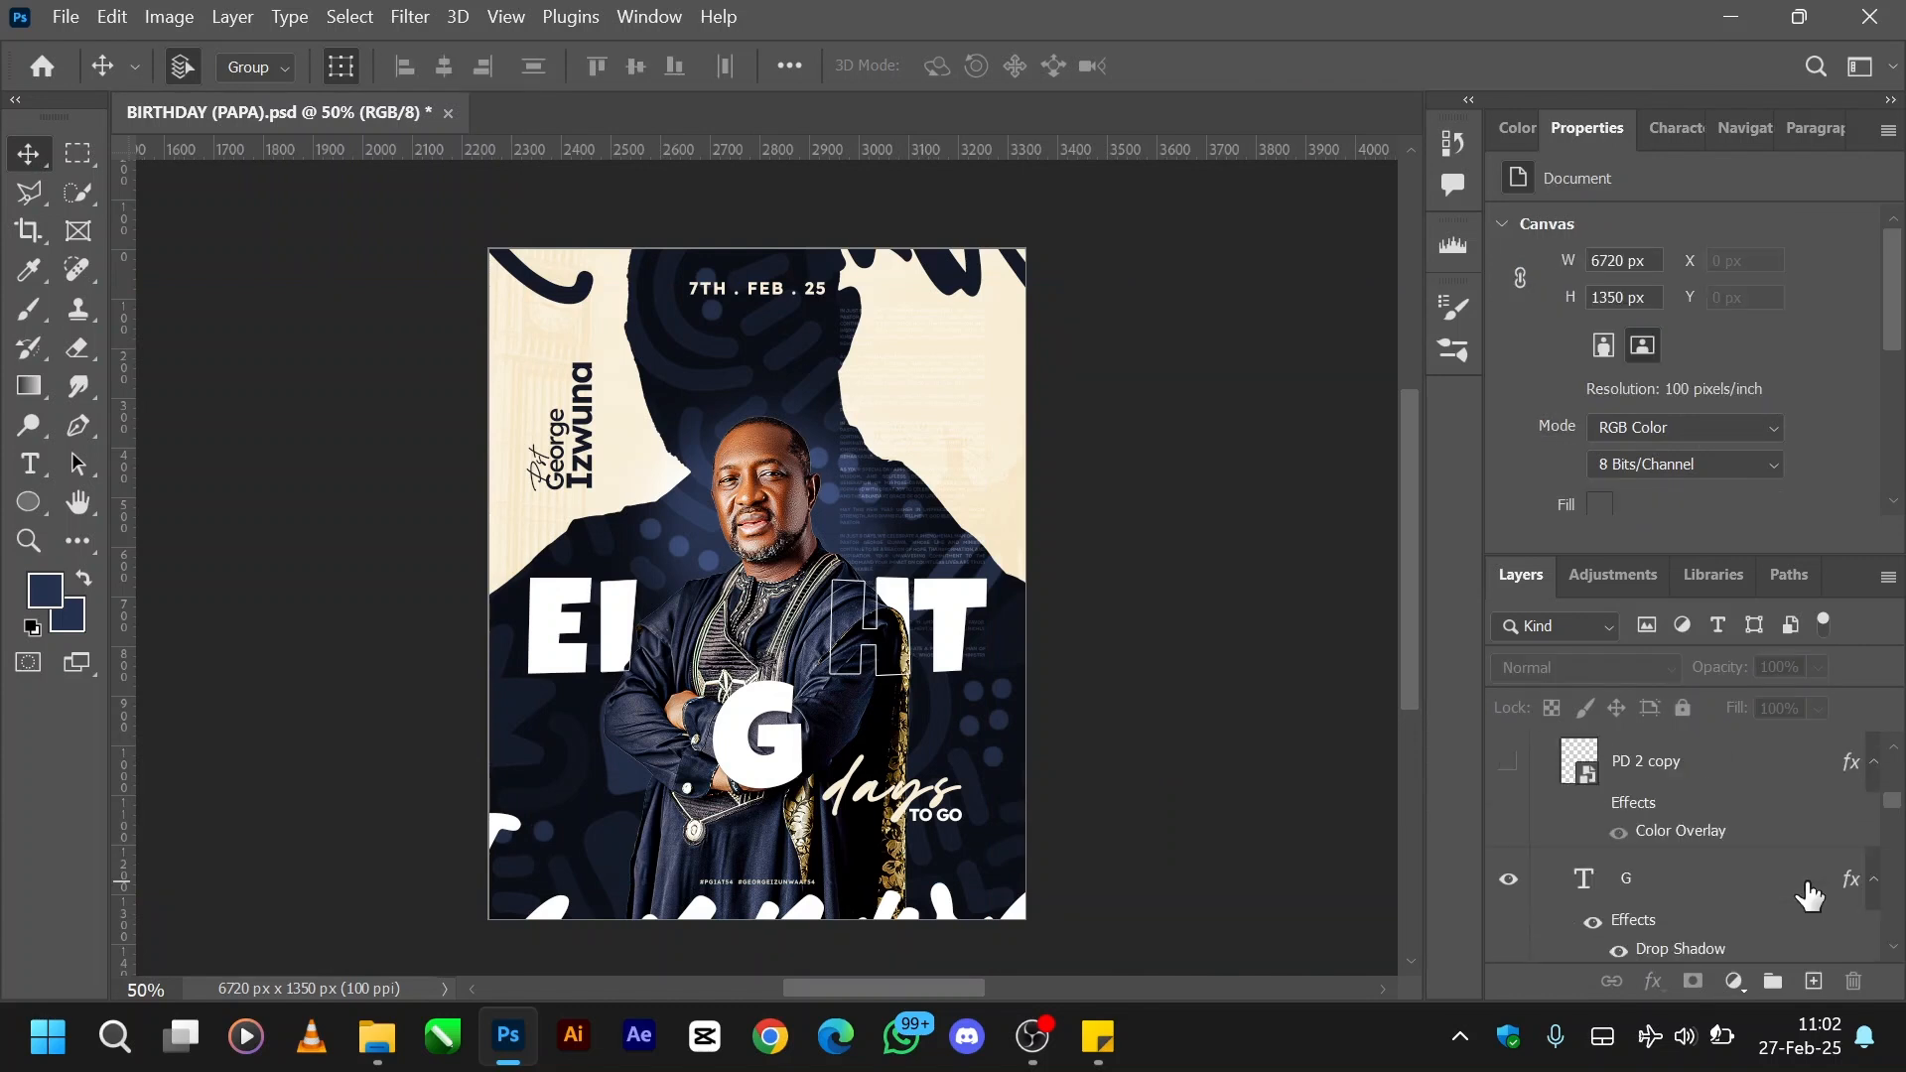
{"action": "scroll", "coordinate": [1809, 893], "scroll_direction": "up", "scroll_amount": 1}
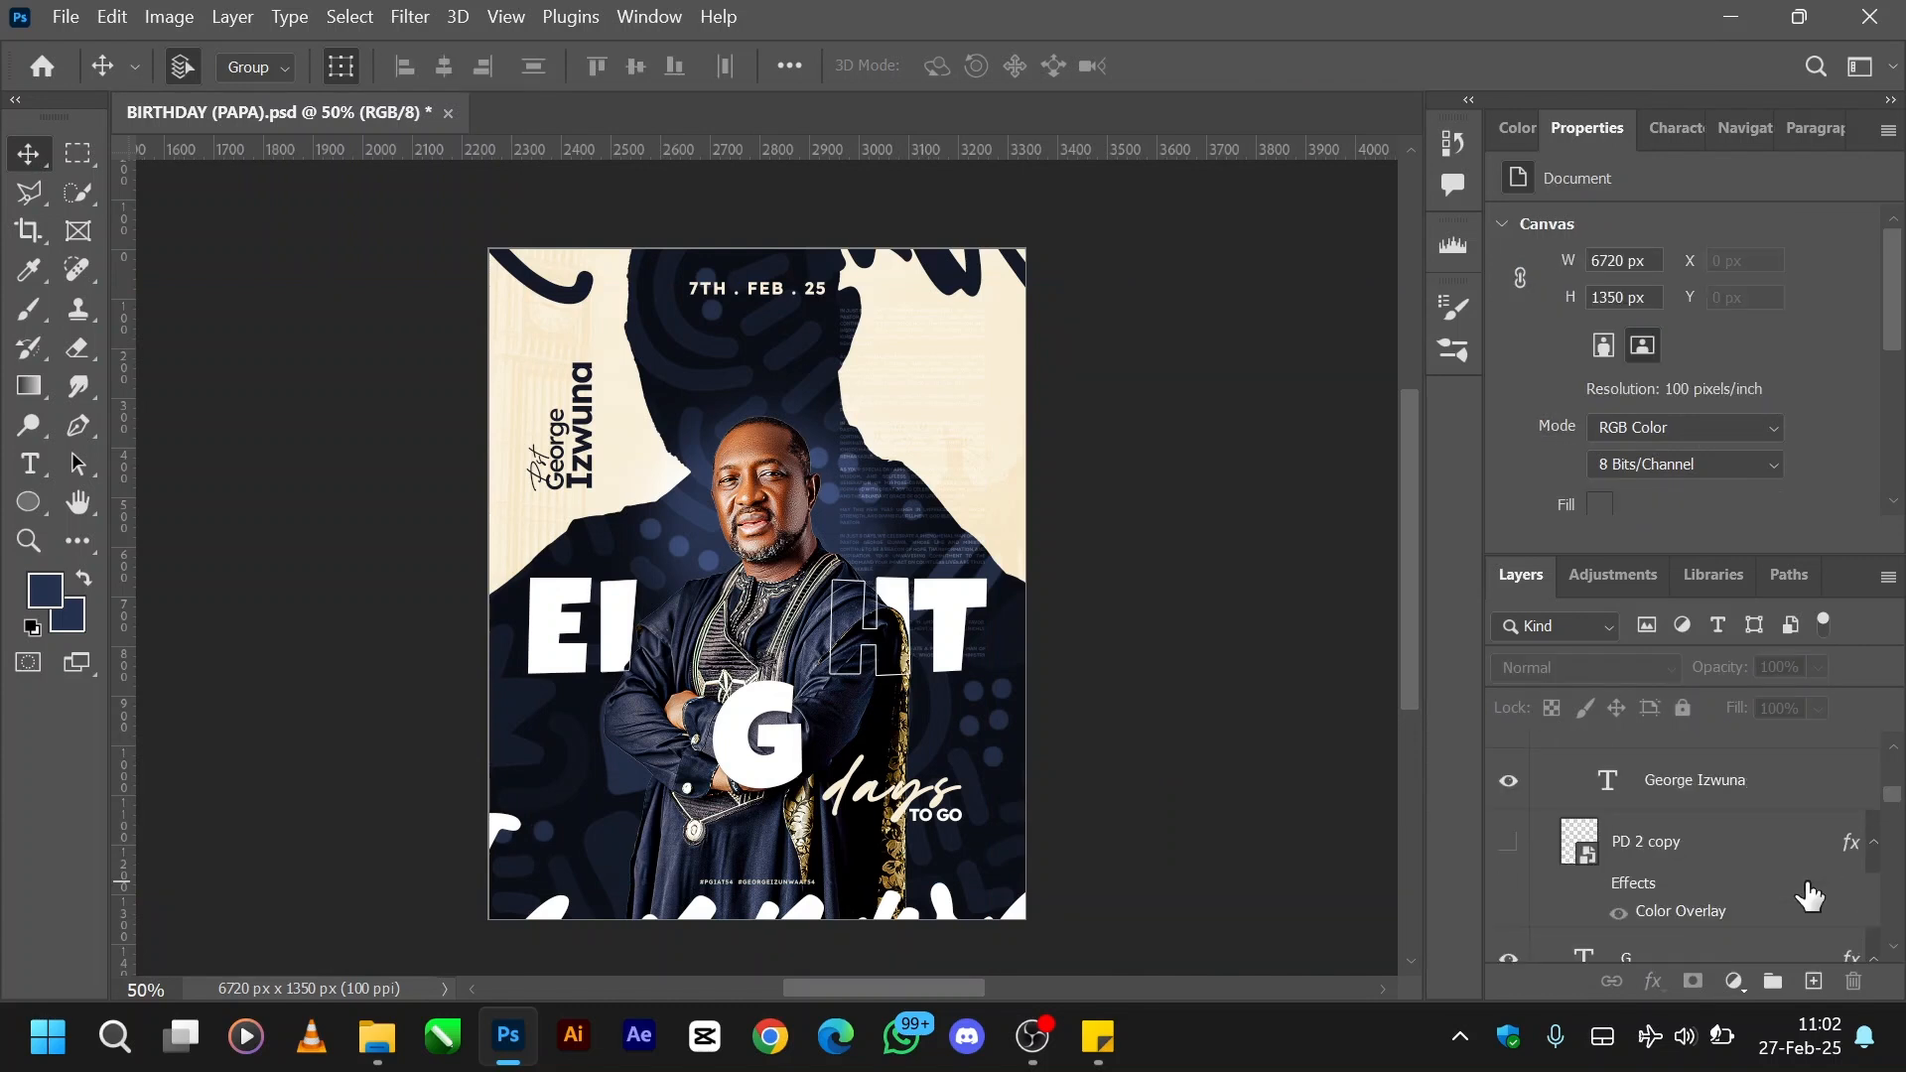
{"action": "left_click", "coordinate": [1506, 846]}
- Review the Artboard 3 layer stack from the hashtag text down to the outlined letter copies
{"action": "scroll", "coordinate": [1576, 844], "scroll_direction": "up", "scroll_amount": 10}
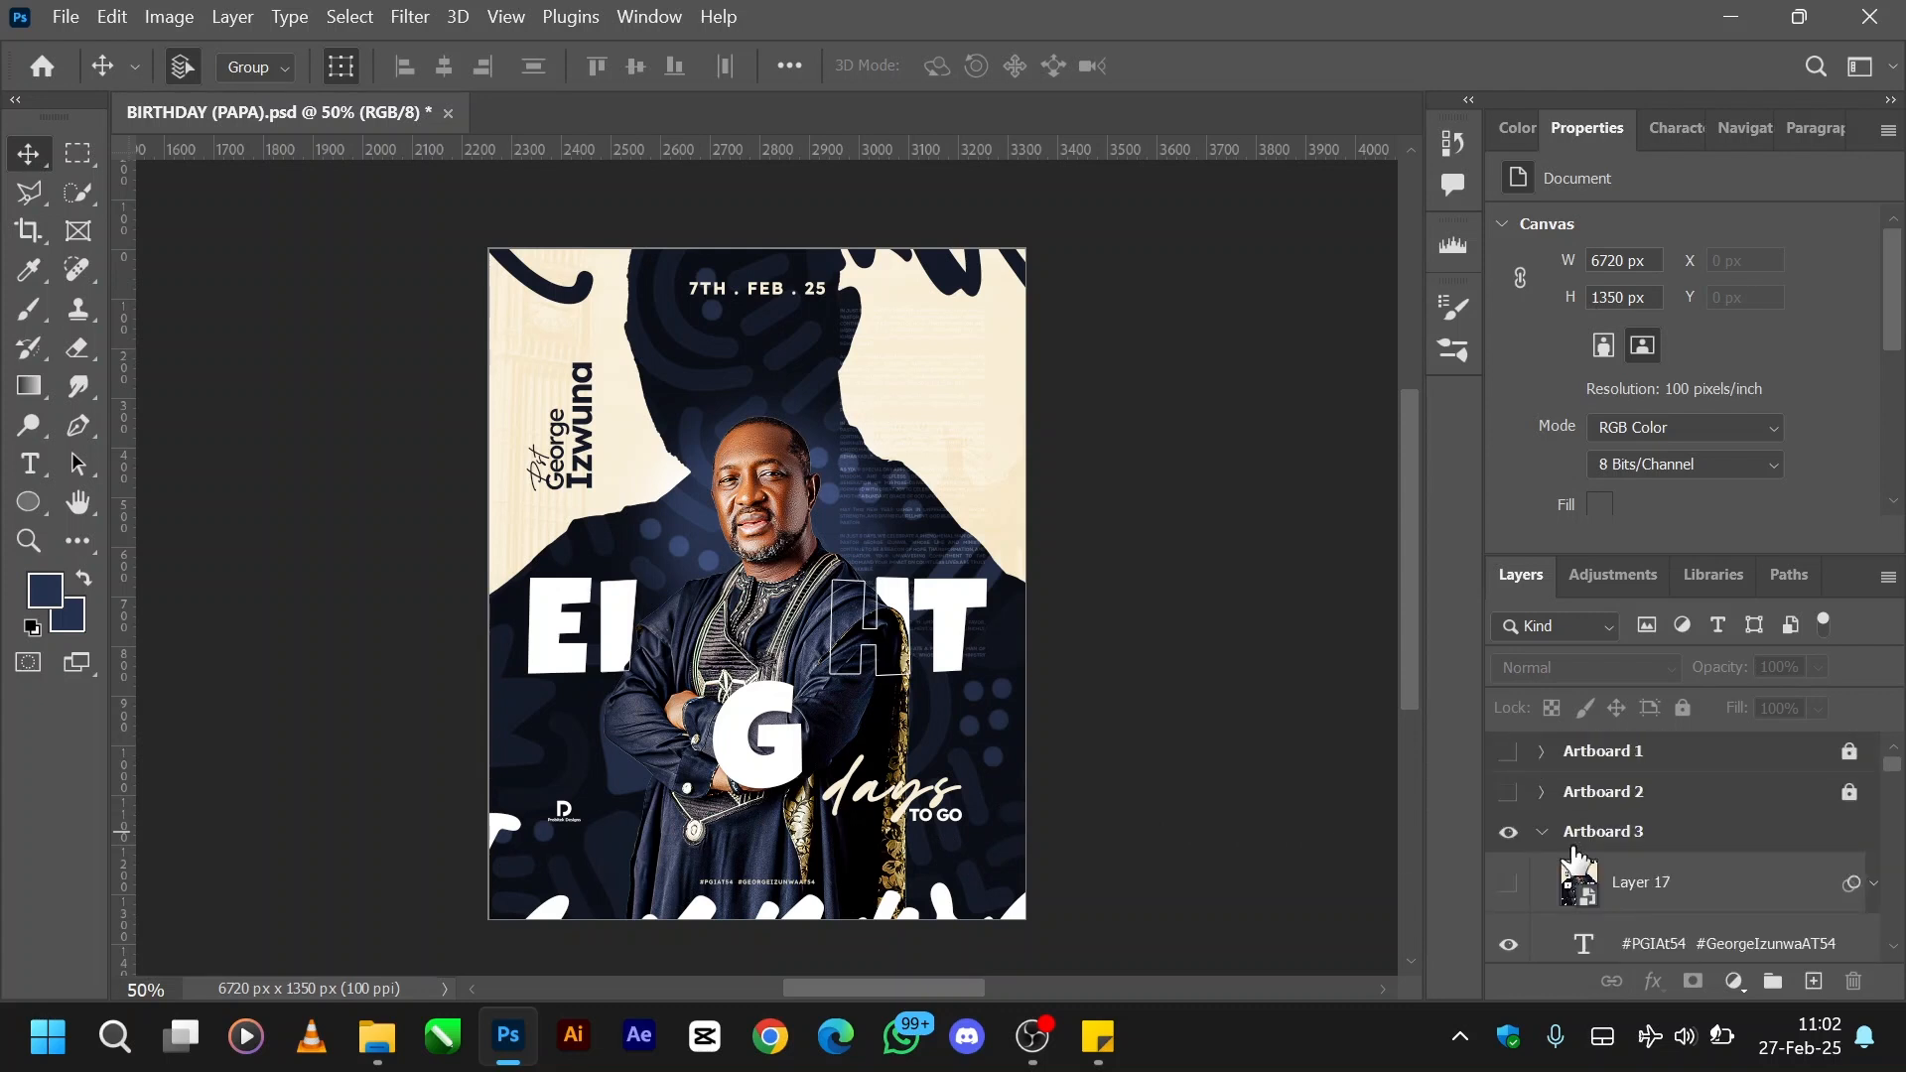
{"action": "scroll", "coordinate": [1574, 862], "scroll_direction": "down", "scroll_amount": 8}
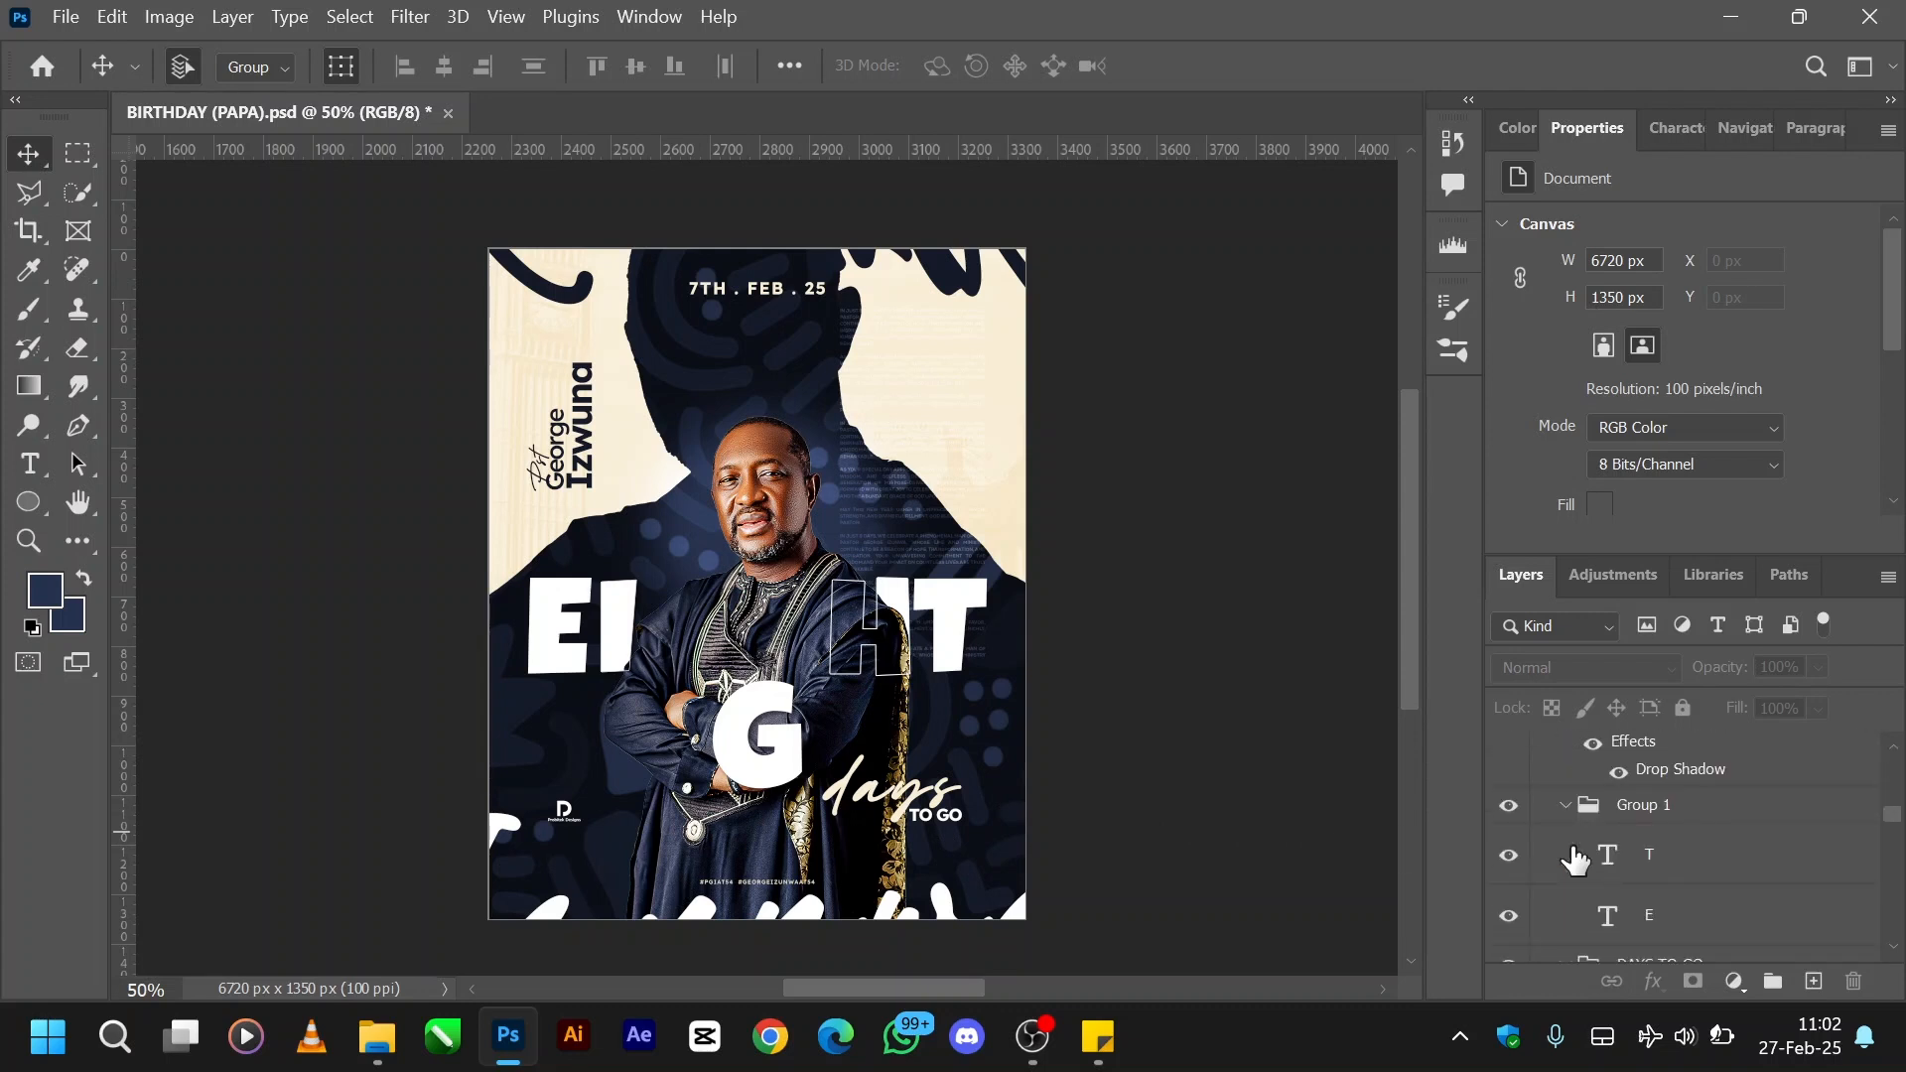
{"action": "scroll", "coordinate": [1574, 859], "scroll_direction": "down", "scroll_amount": 2}
{"action": "scroll", "coordinate": [1577, 859], "scroll_direction": "down", "scroll_amount": 3}
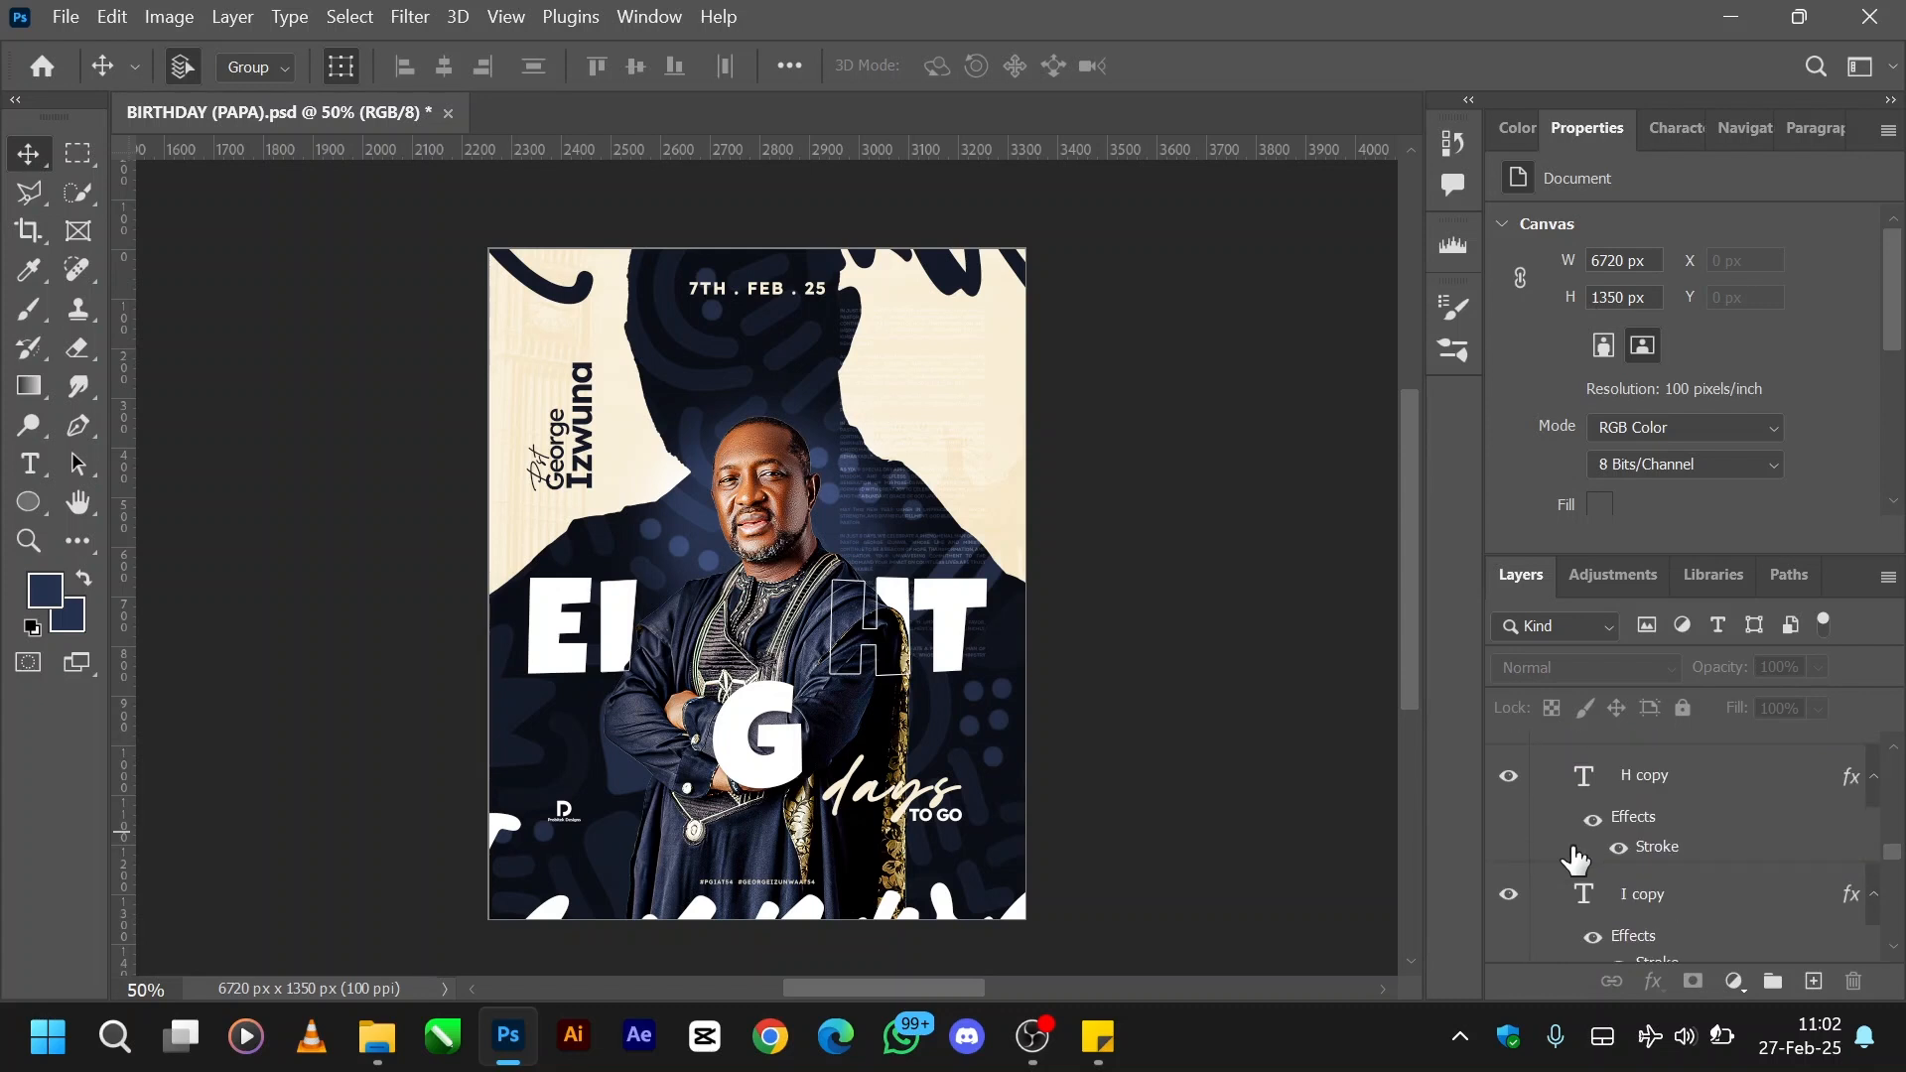
{"action": "scroll", "coordinate": [1576, 860], "scroll_direction": "up", "scroll_amount": 2}
{"action": "scroll", "coordinate": [1576, 859], "scroll_direction": "up", "scroll_amount": 2}
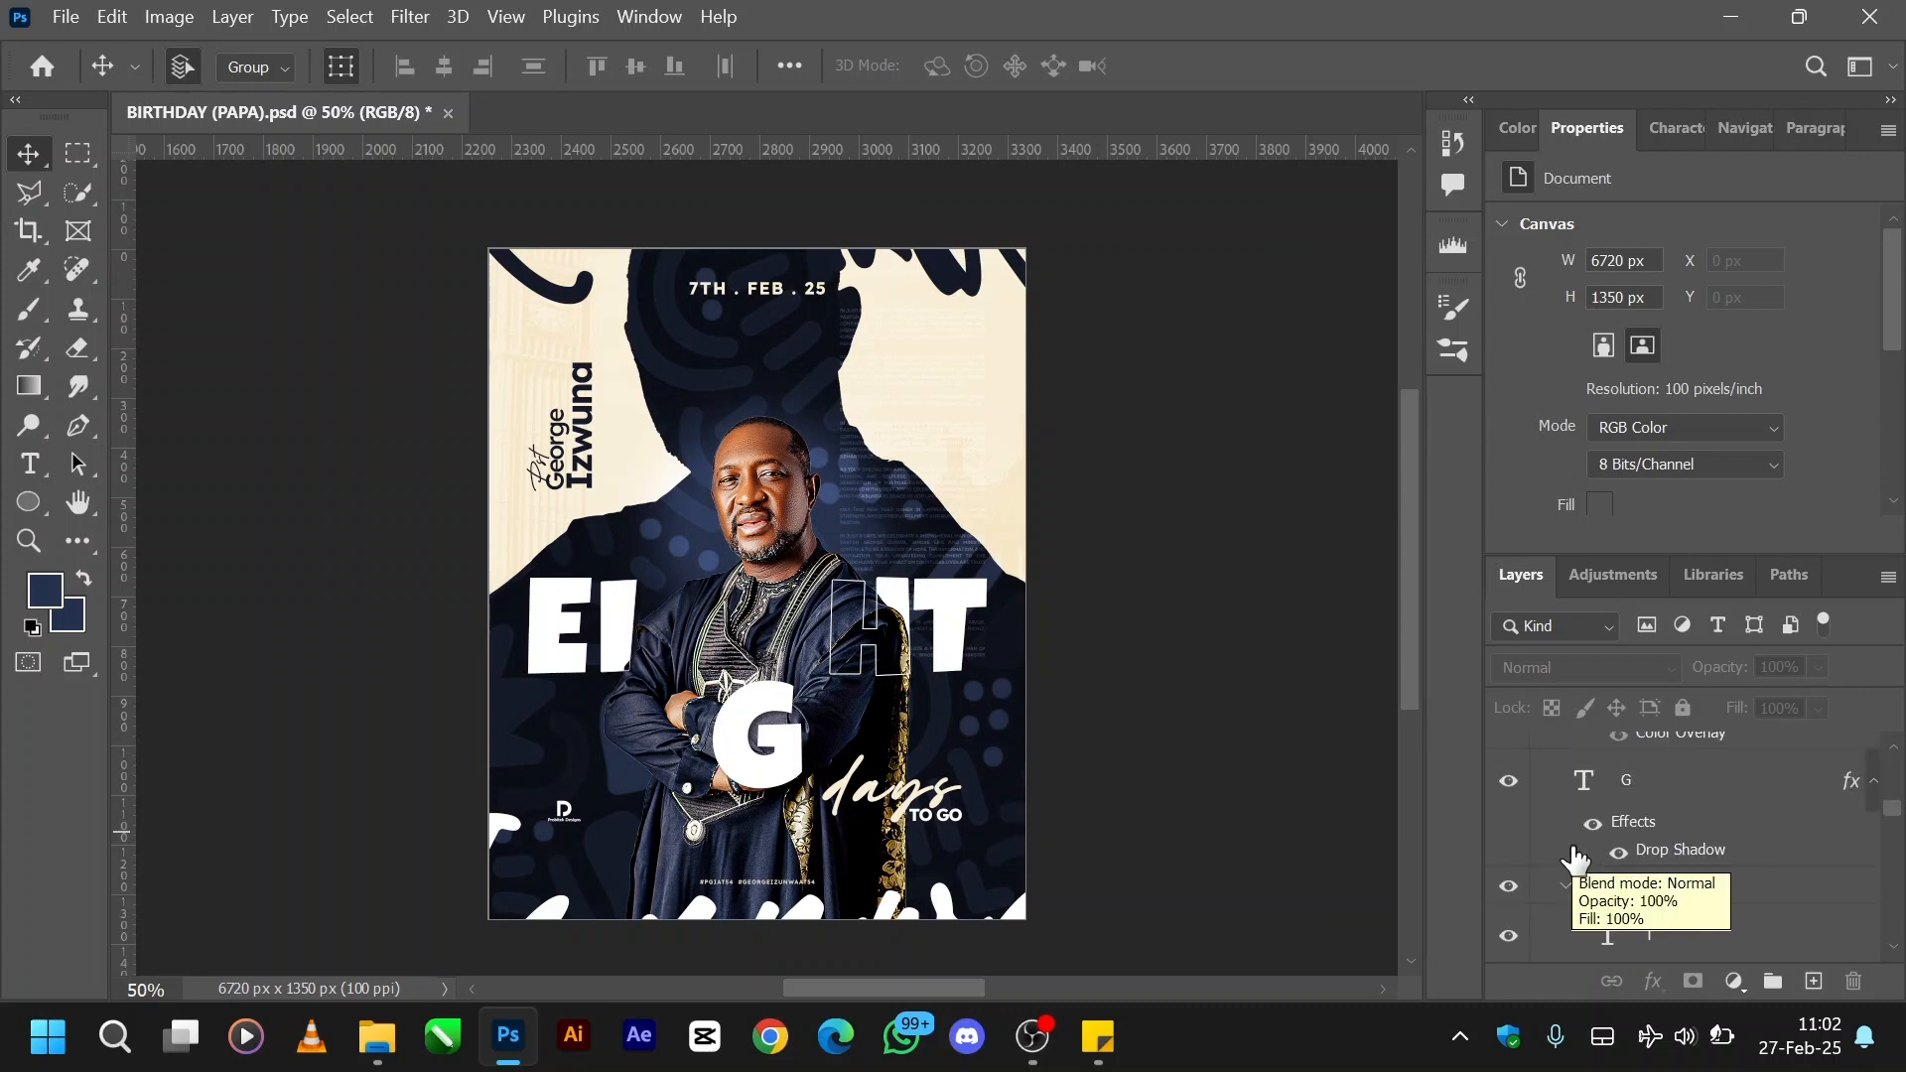
{"action": "scroll", "coordinate": [1576, 860], "scroll_direction": "up", "scroll_amount": 8}
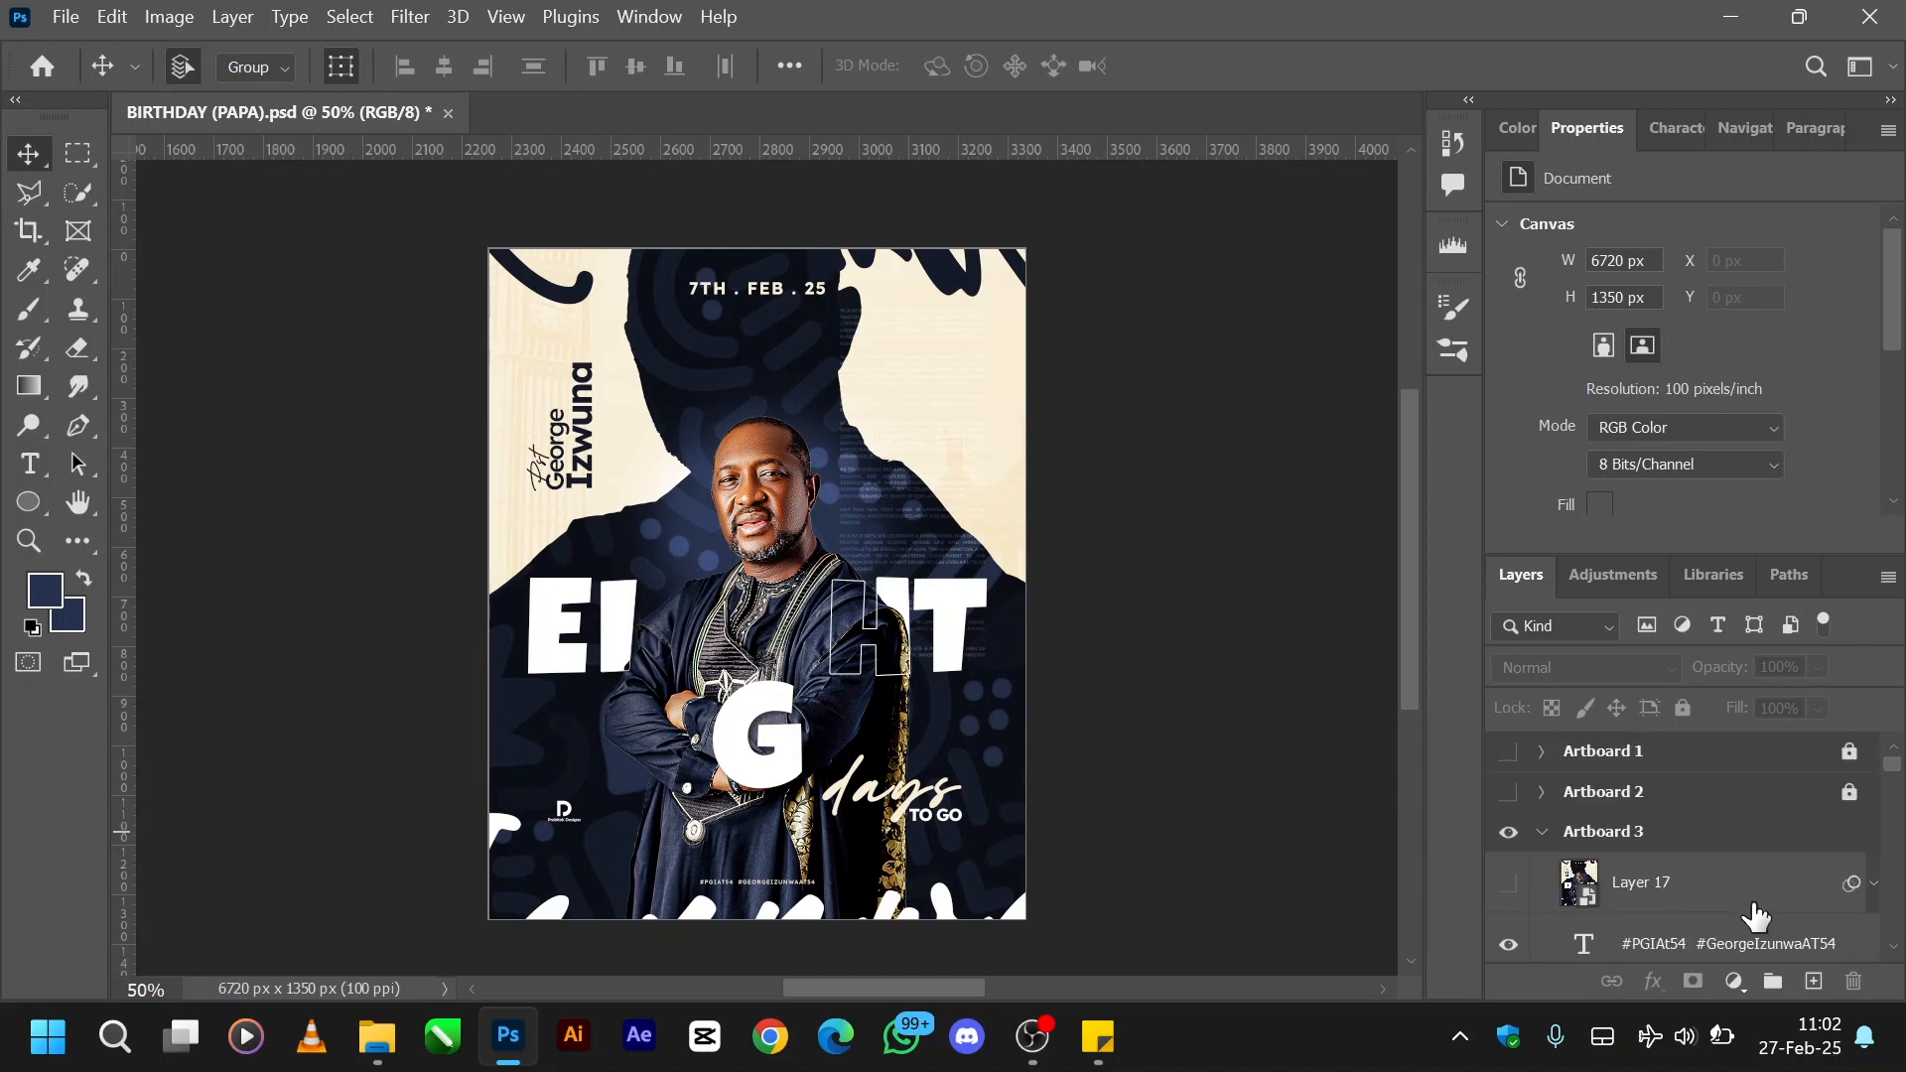
{"action": "scroll", "coordinate": [1755, 915], "scroll_direction": "down", "scroll_amount": 3}
{"action": "scroll", "coordinate": [1755, 915], "scroll_direction": "up", "scroll_amount": 1}
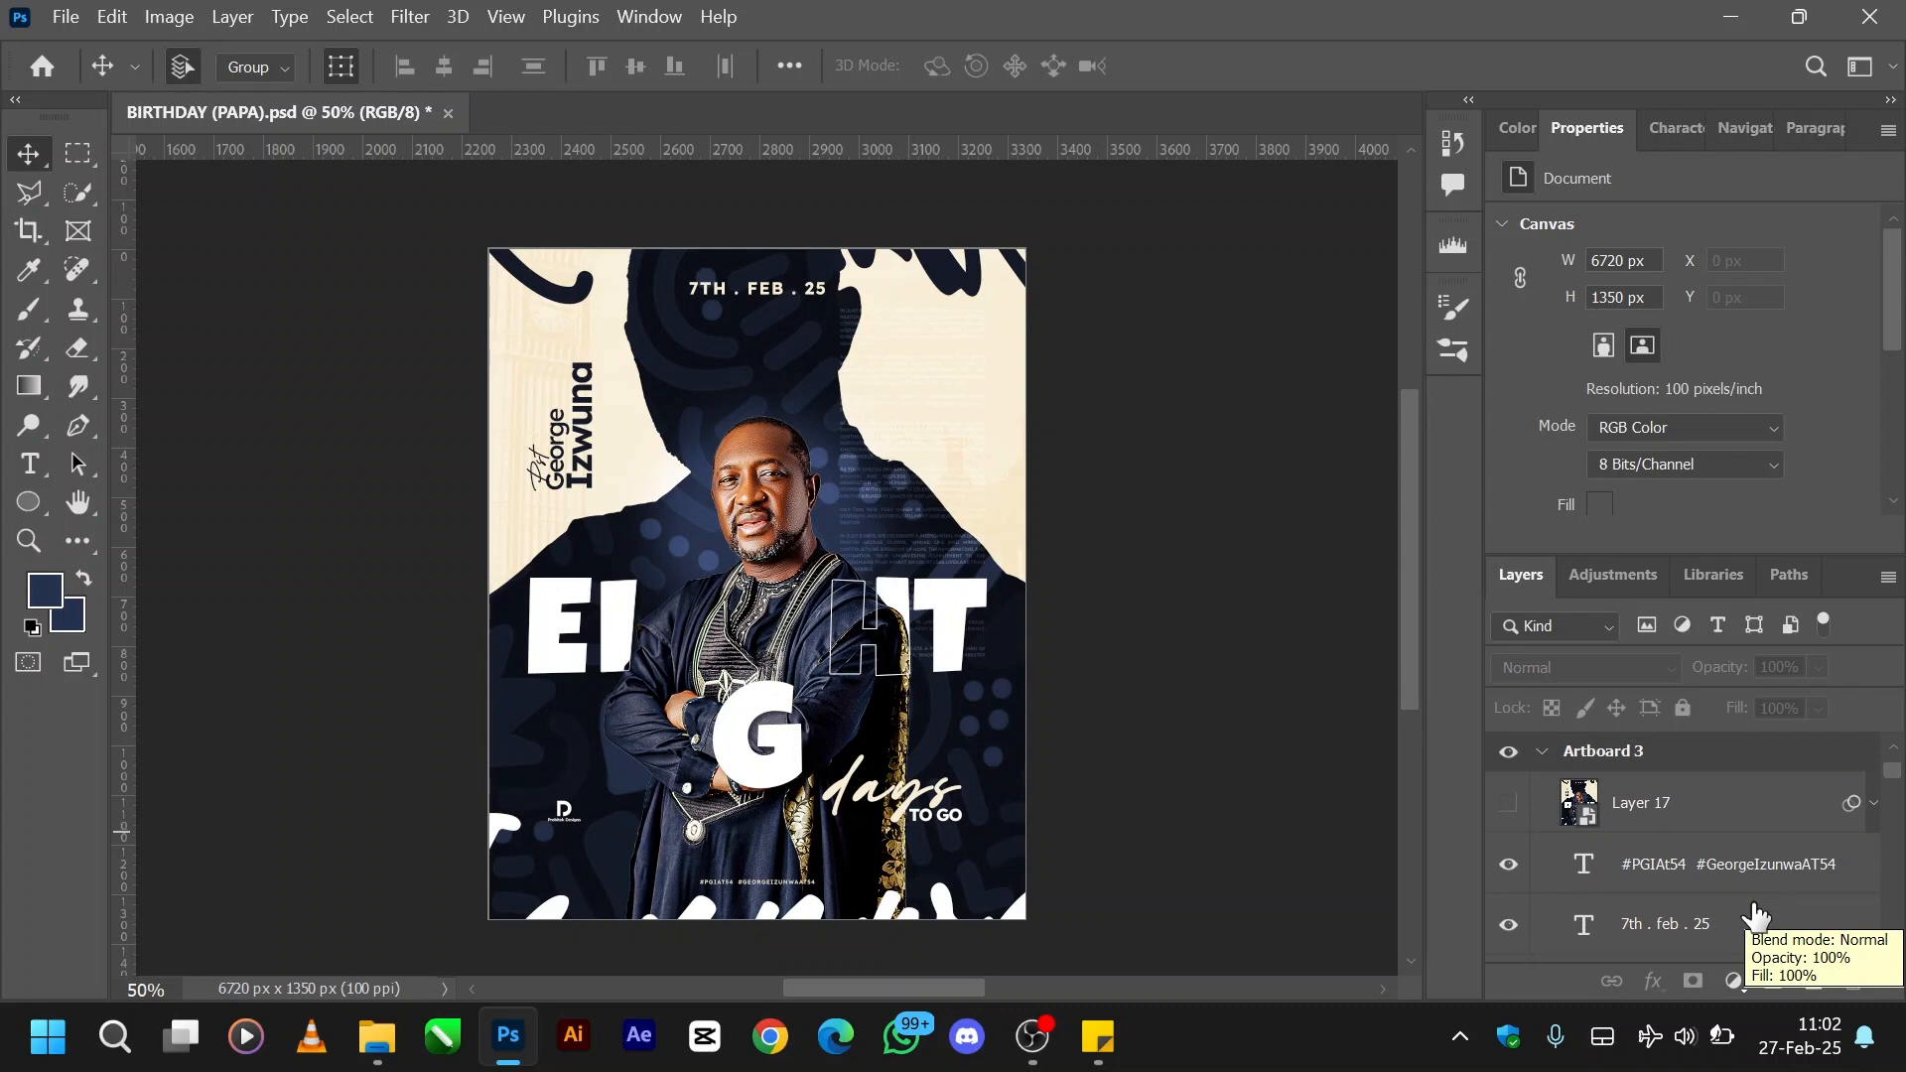
- Stamp all visible artwork into a new merged layer above the hashtag text and select that layer
{"action": "left_click", "coordinate": [1668, 868]}
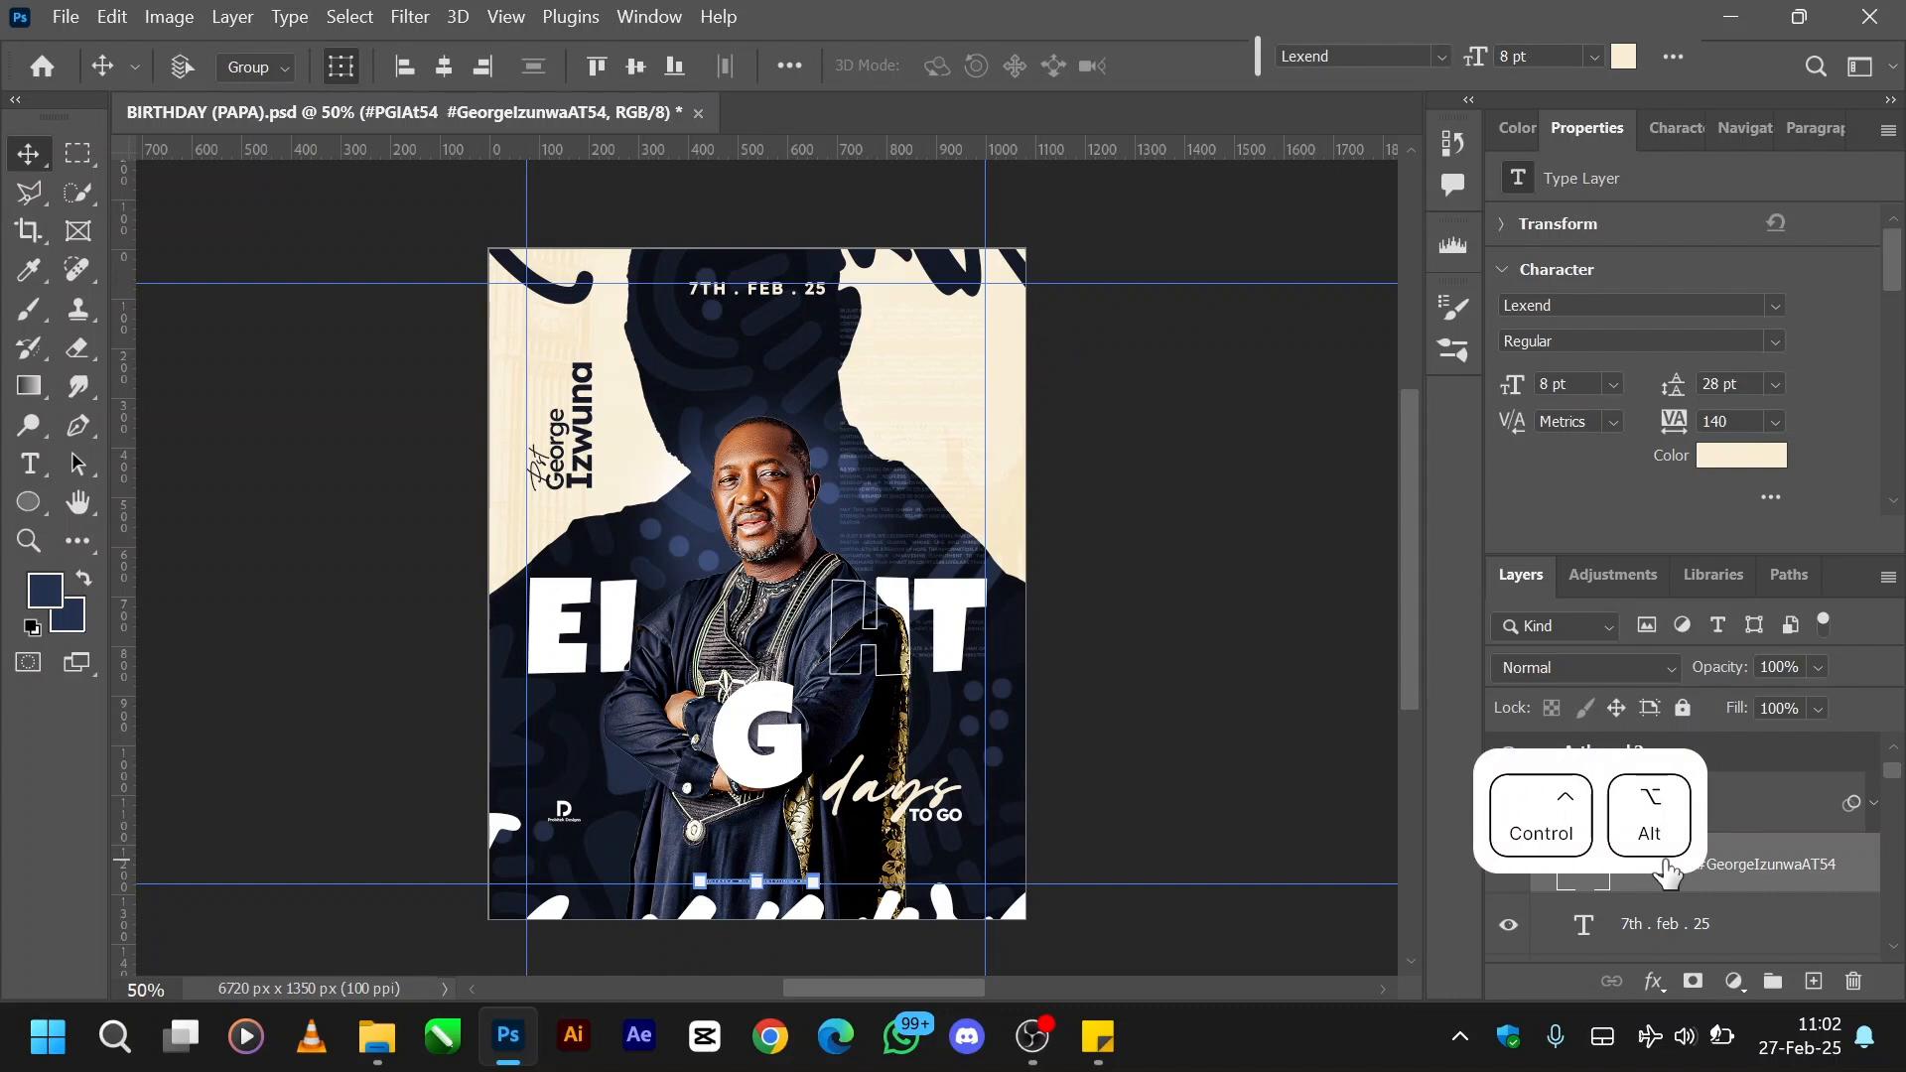
{"action": "key", "text": "ctrl+alt+e"}
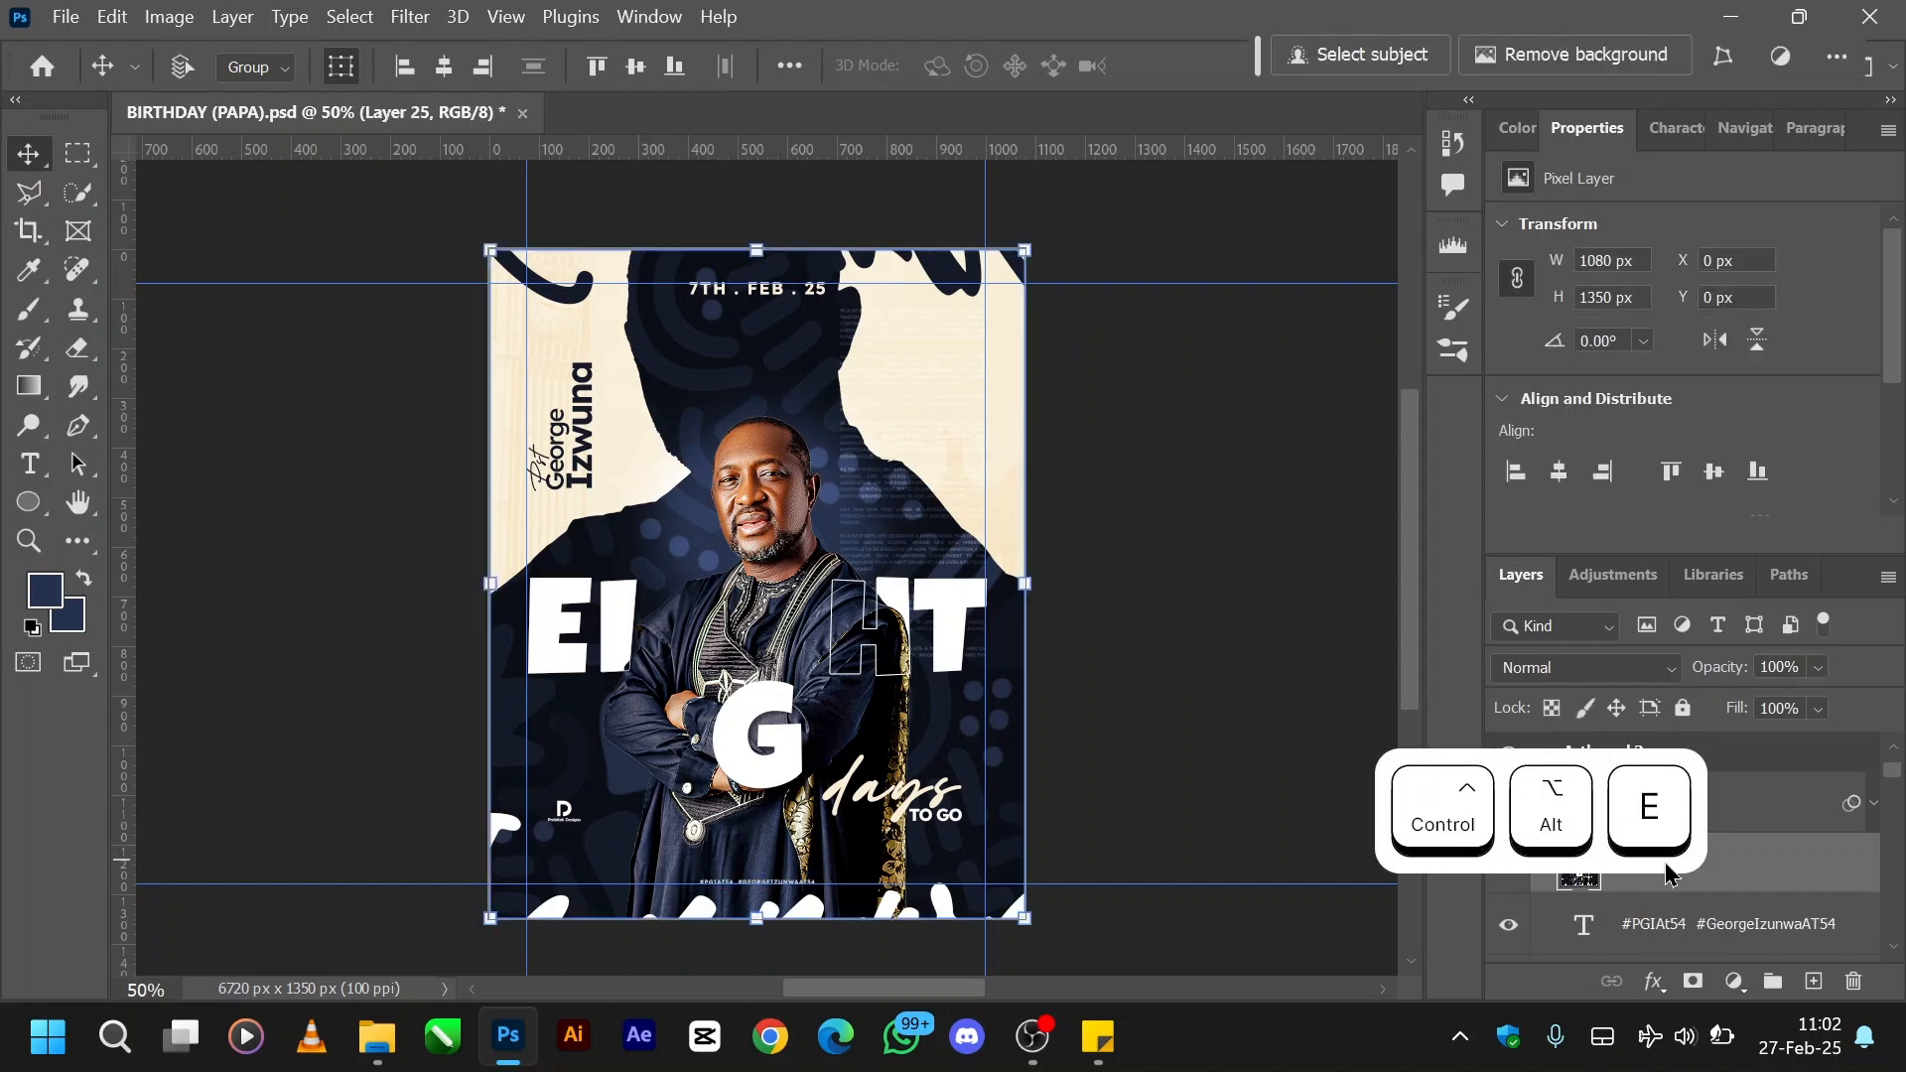
{"action": "left_click", "coordinate": [1722, 936]}
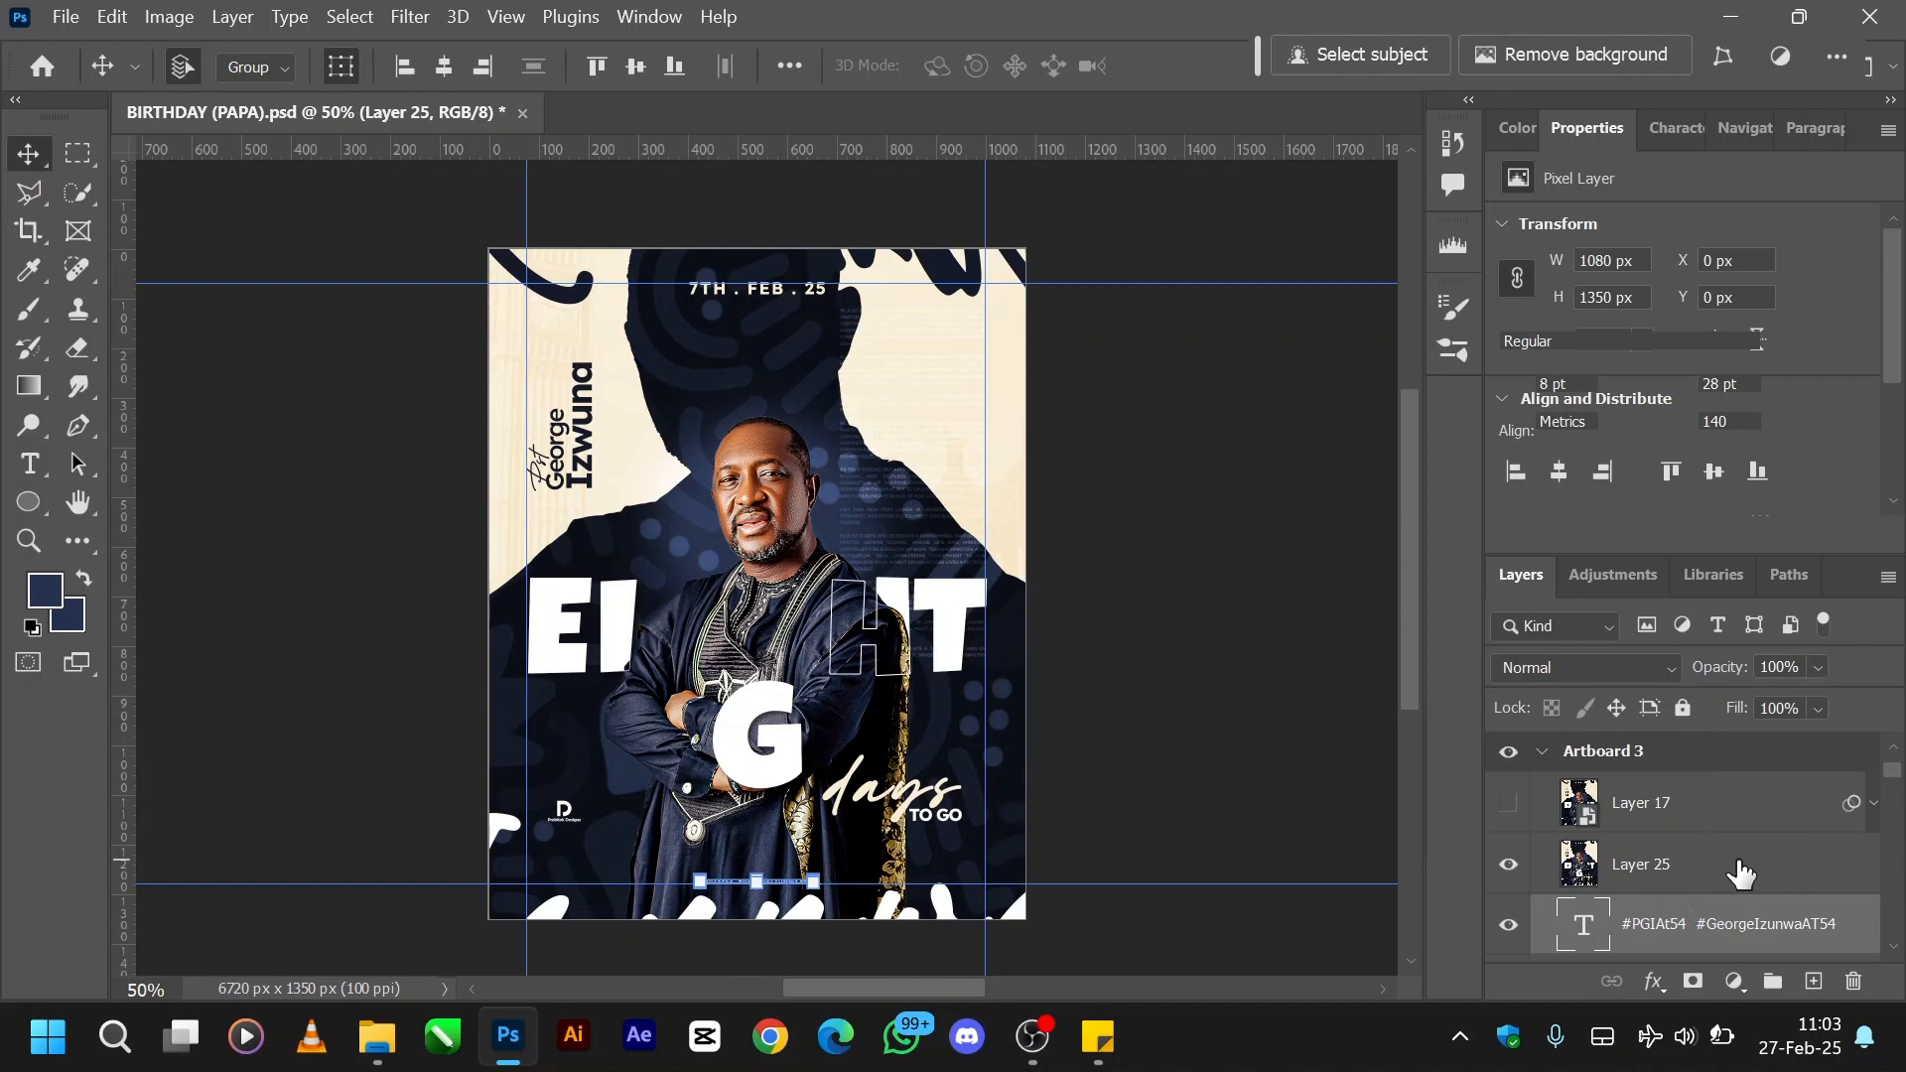
{"action": "left_click", "coordinate": [1680, 871]}
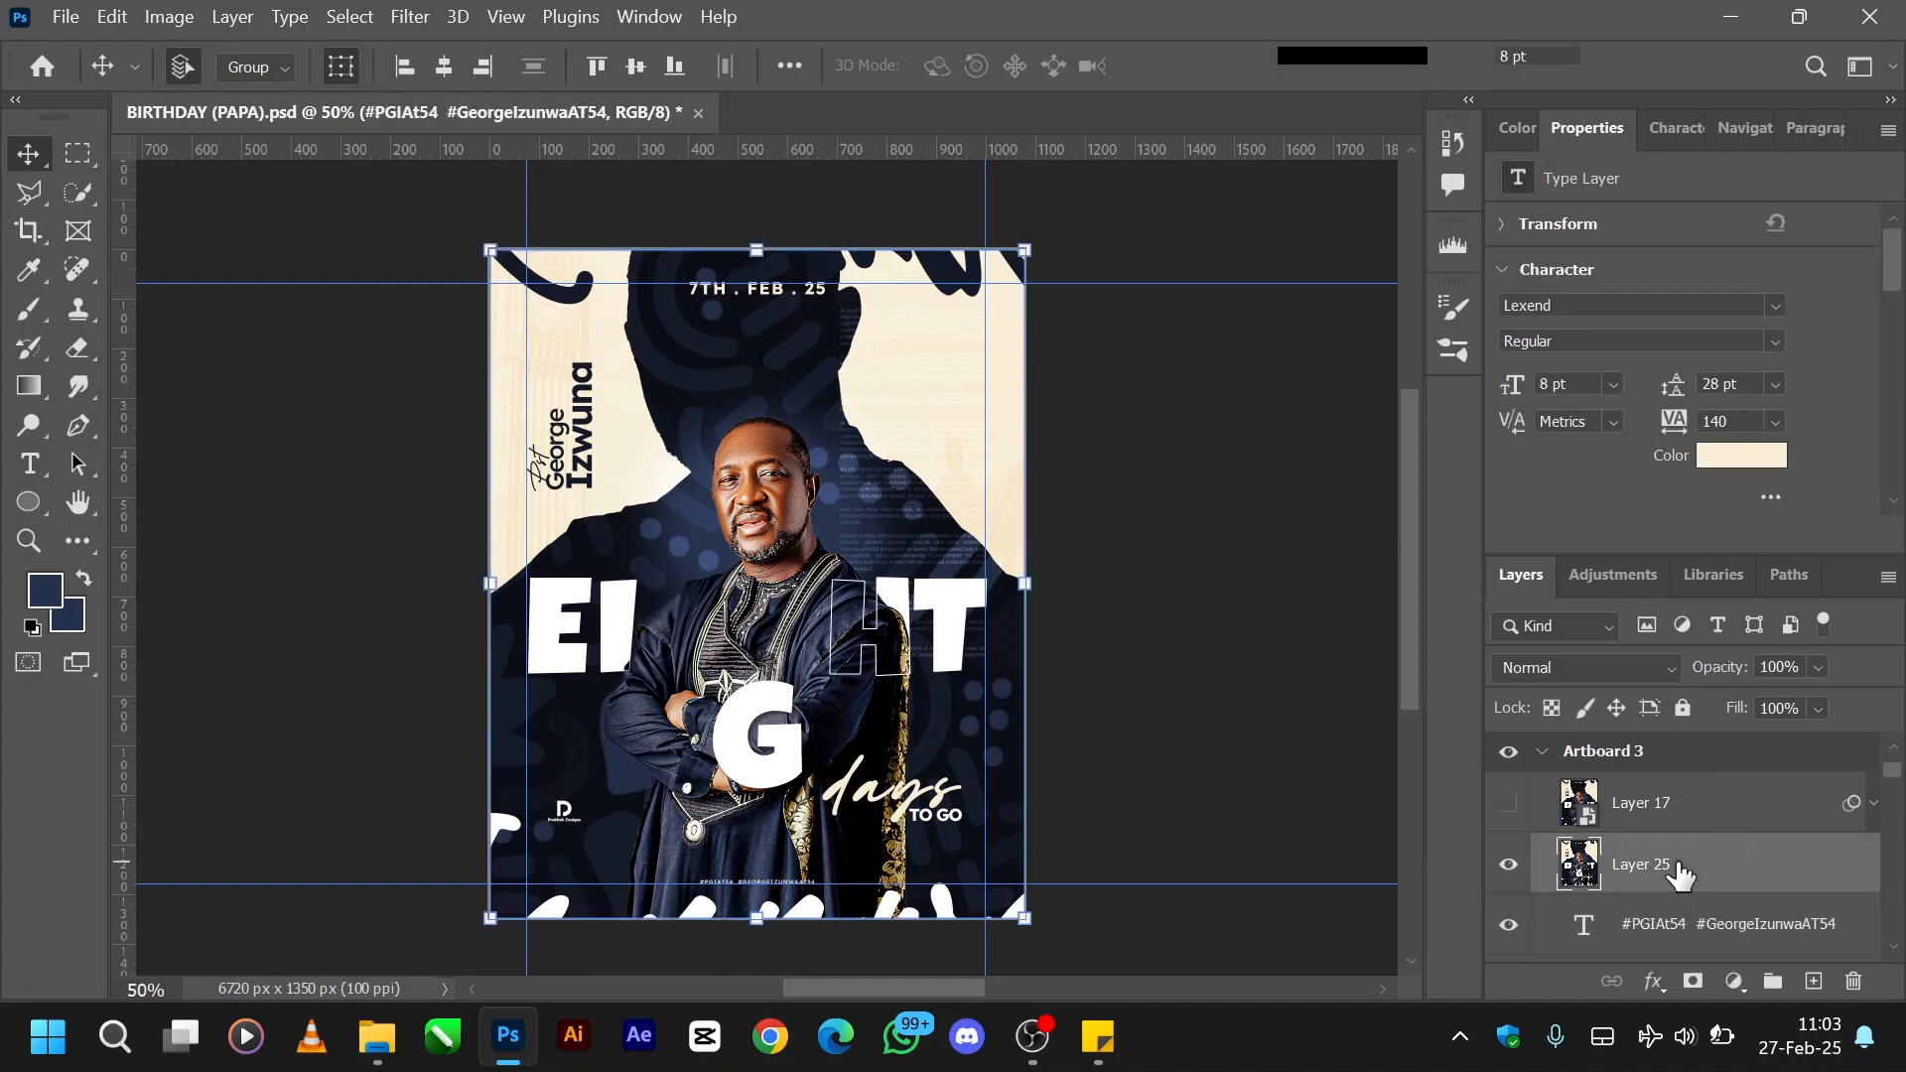
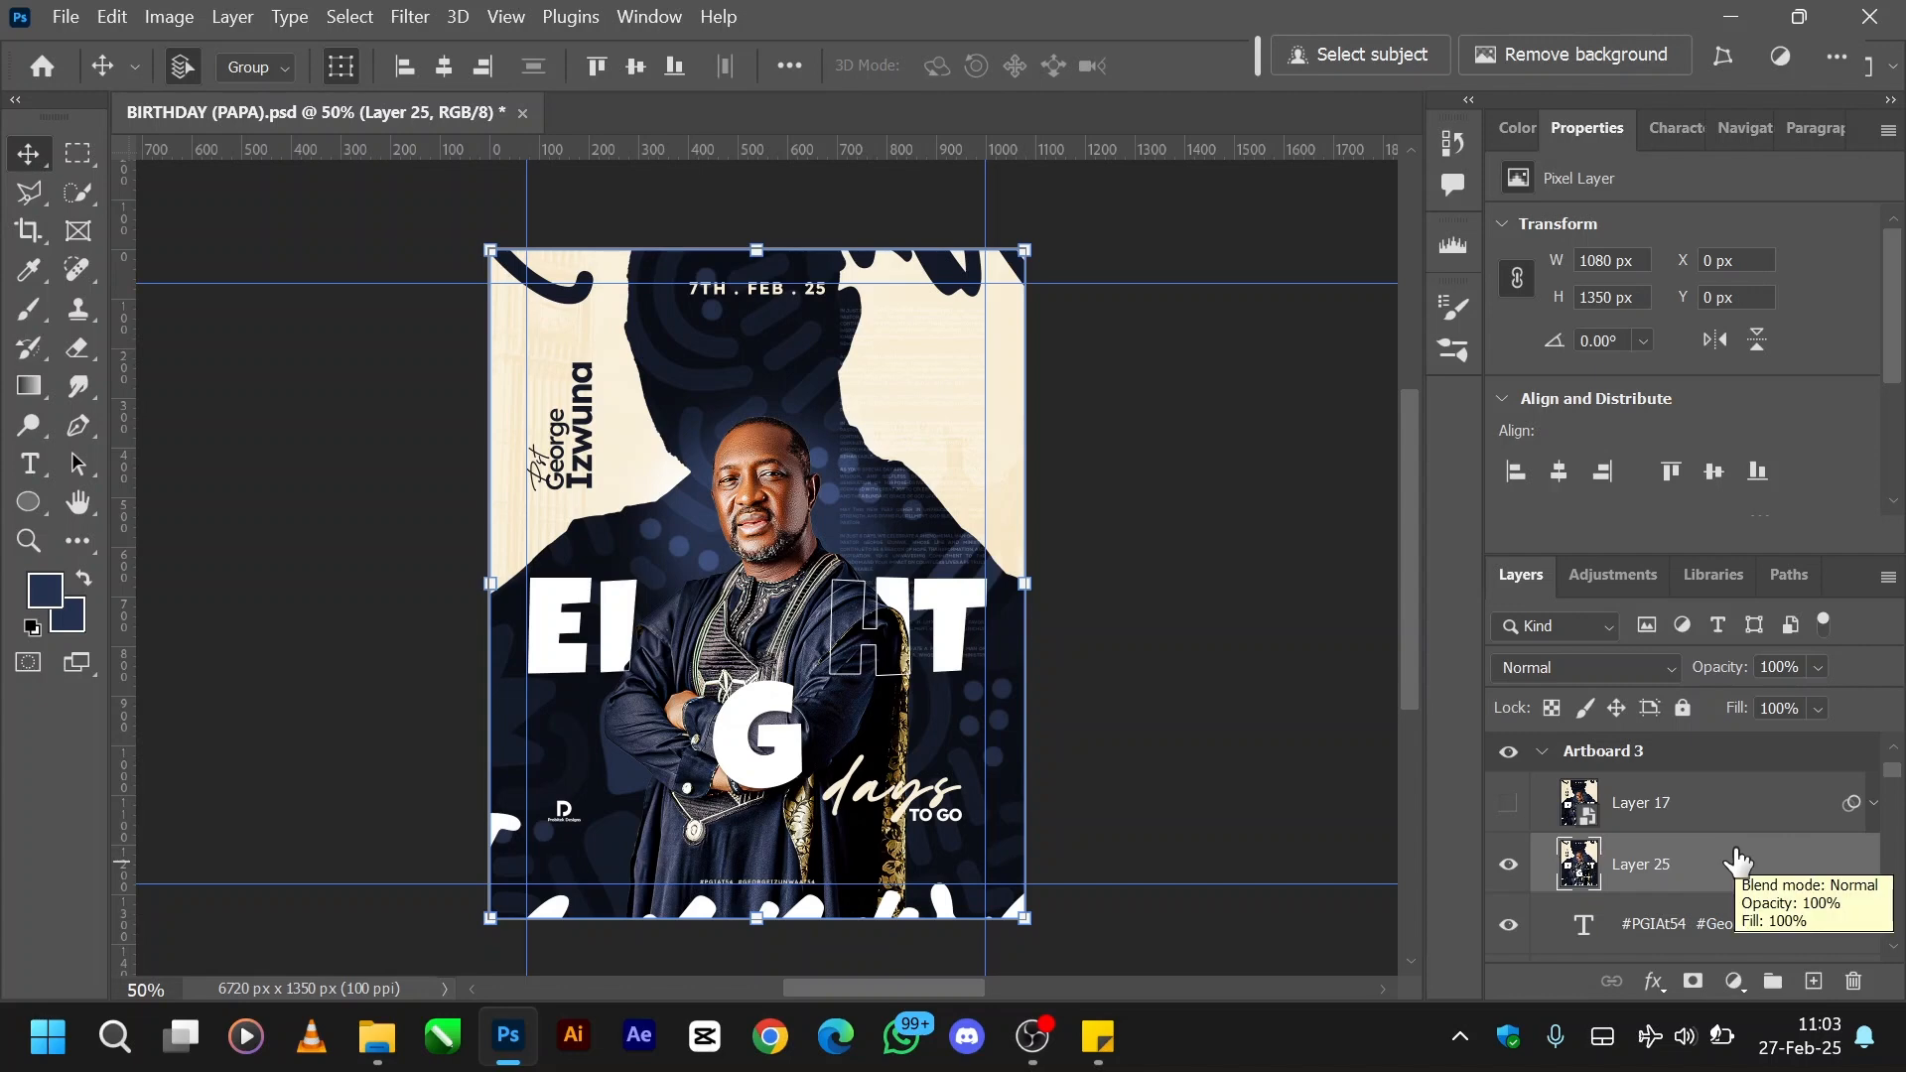
- Convert the merged Layer 25 to a smart object and open it in the Camera Raw filter
{"action": "right_click", "coordinate": [1737, 856]}
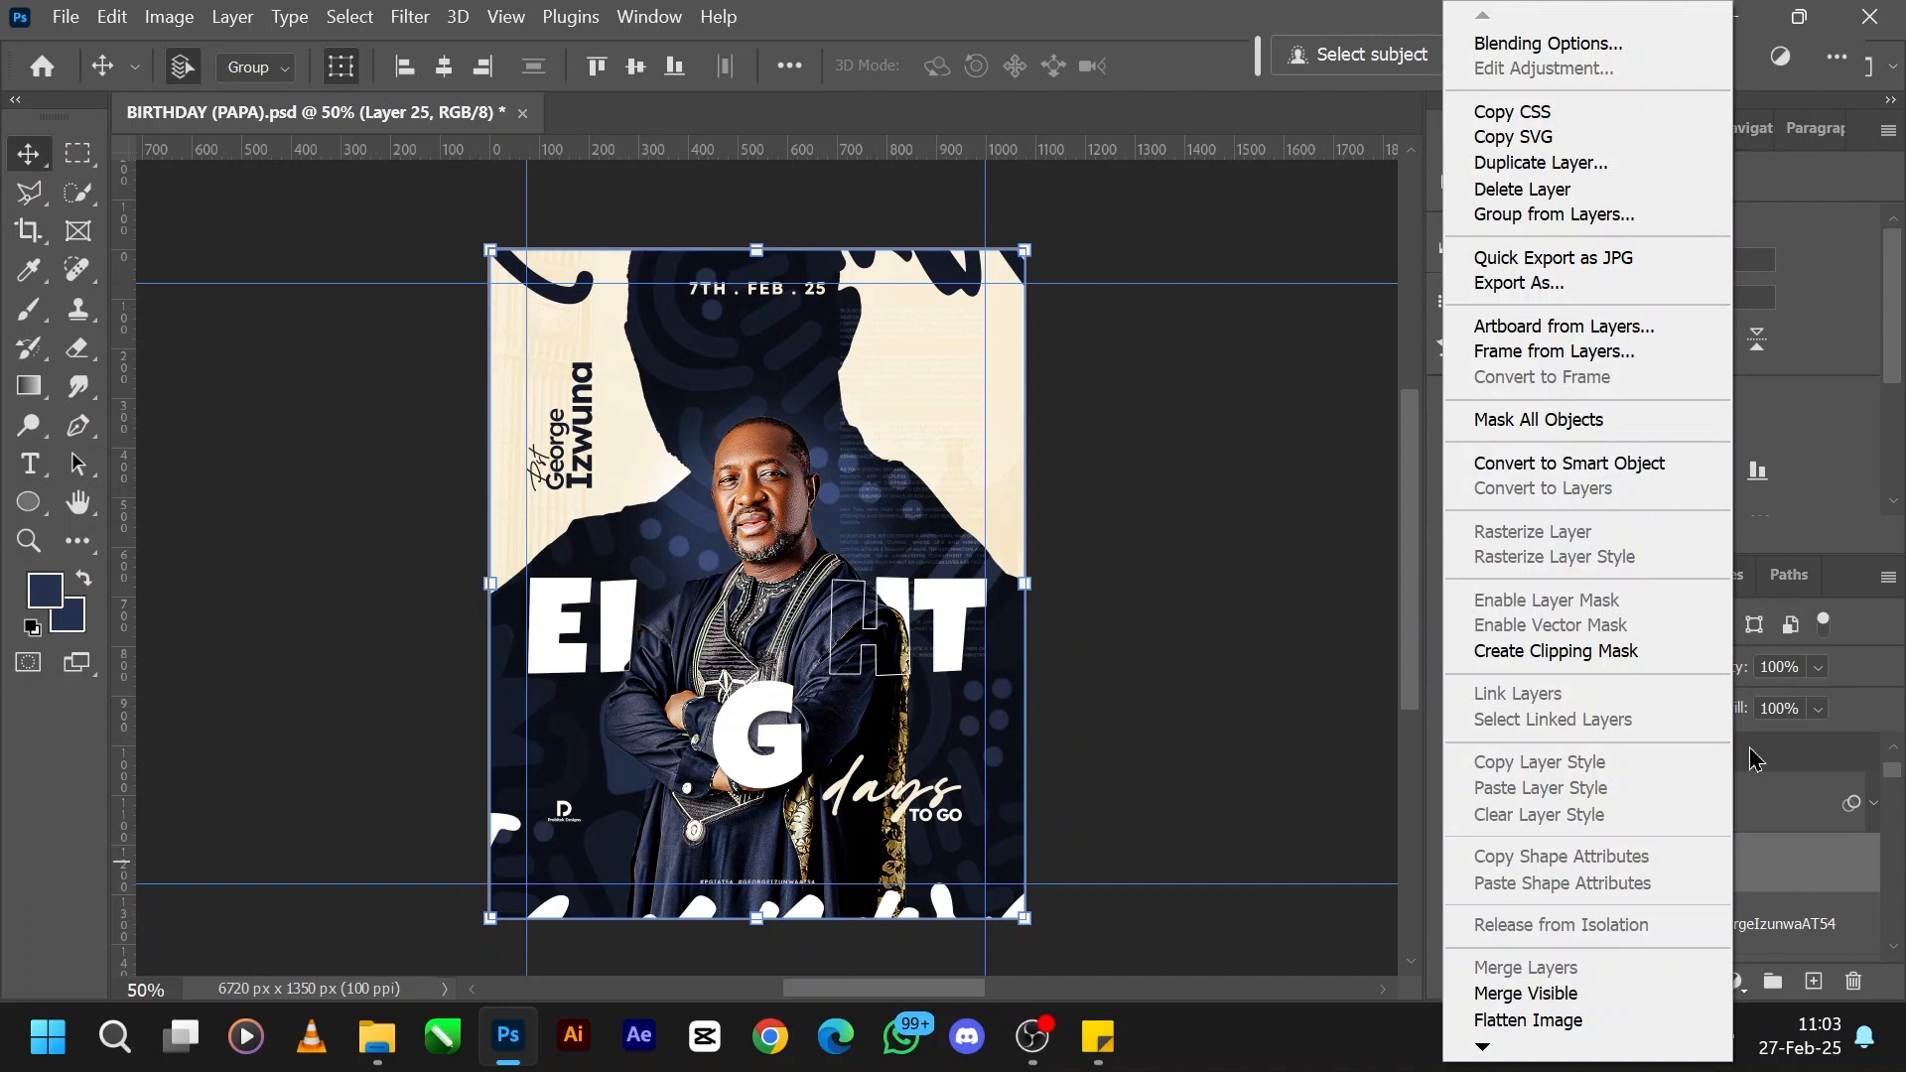
{"action": "left_click", "coordinate": [1611, 471]}
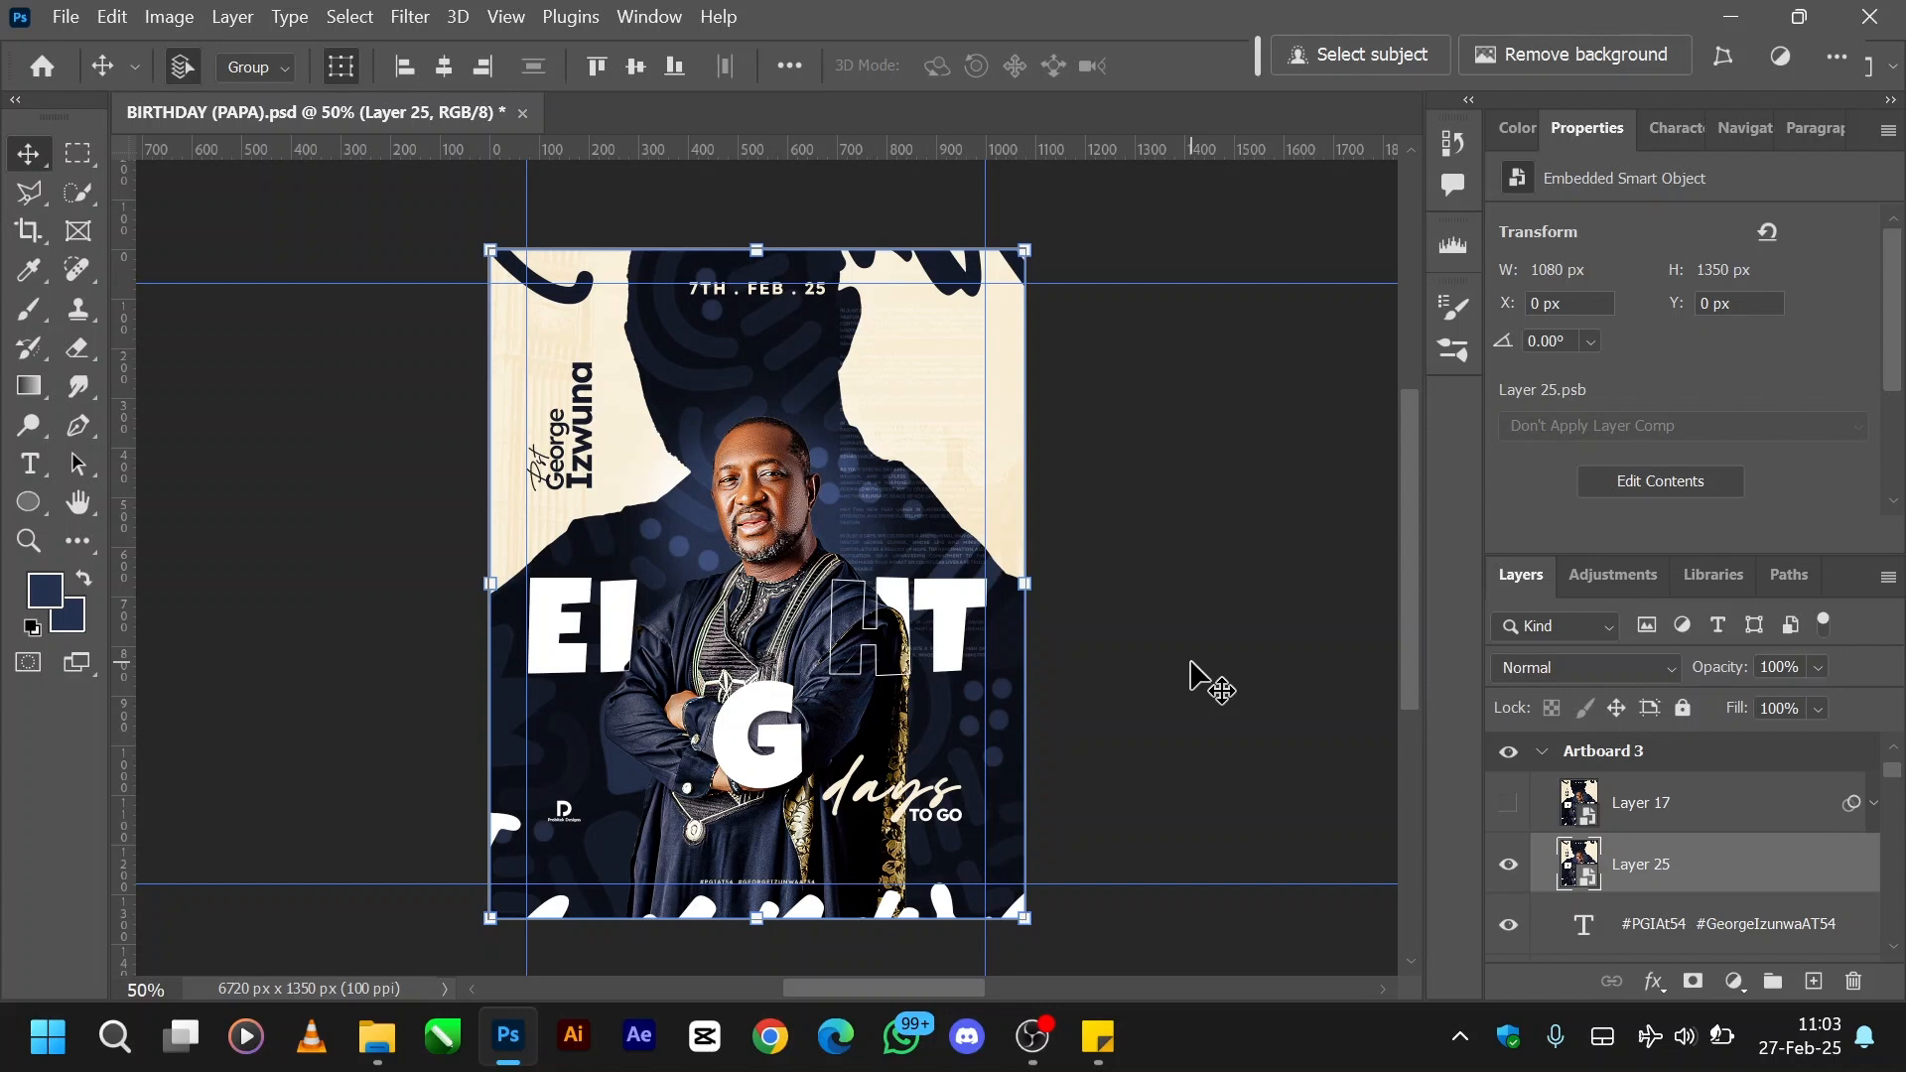
{"action": "key", "text": "ctrl+shift+a"}
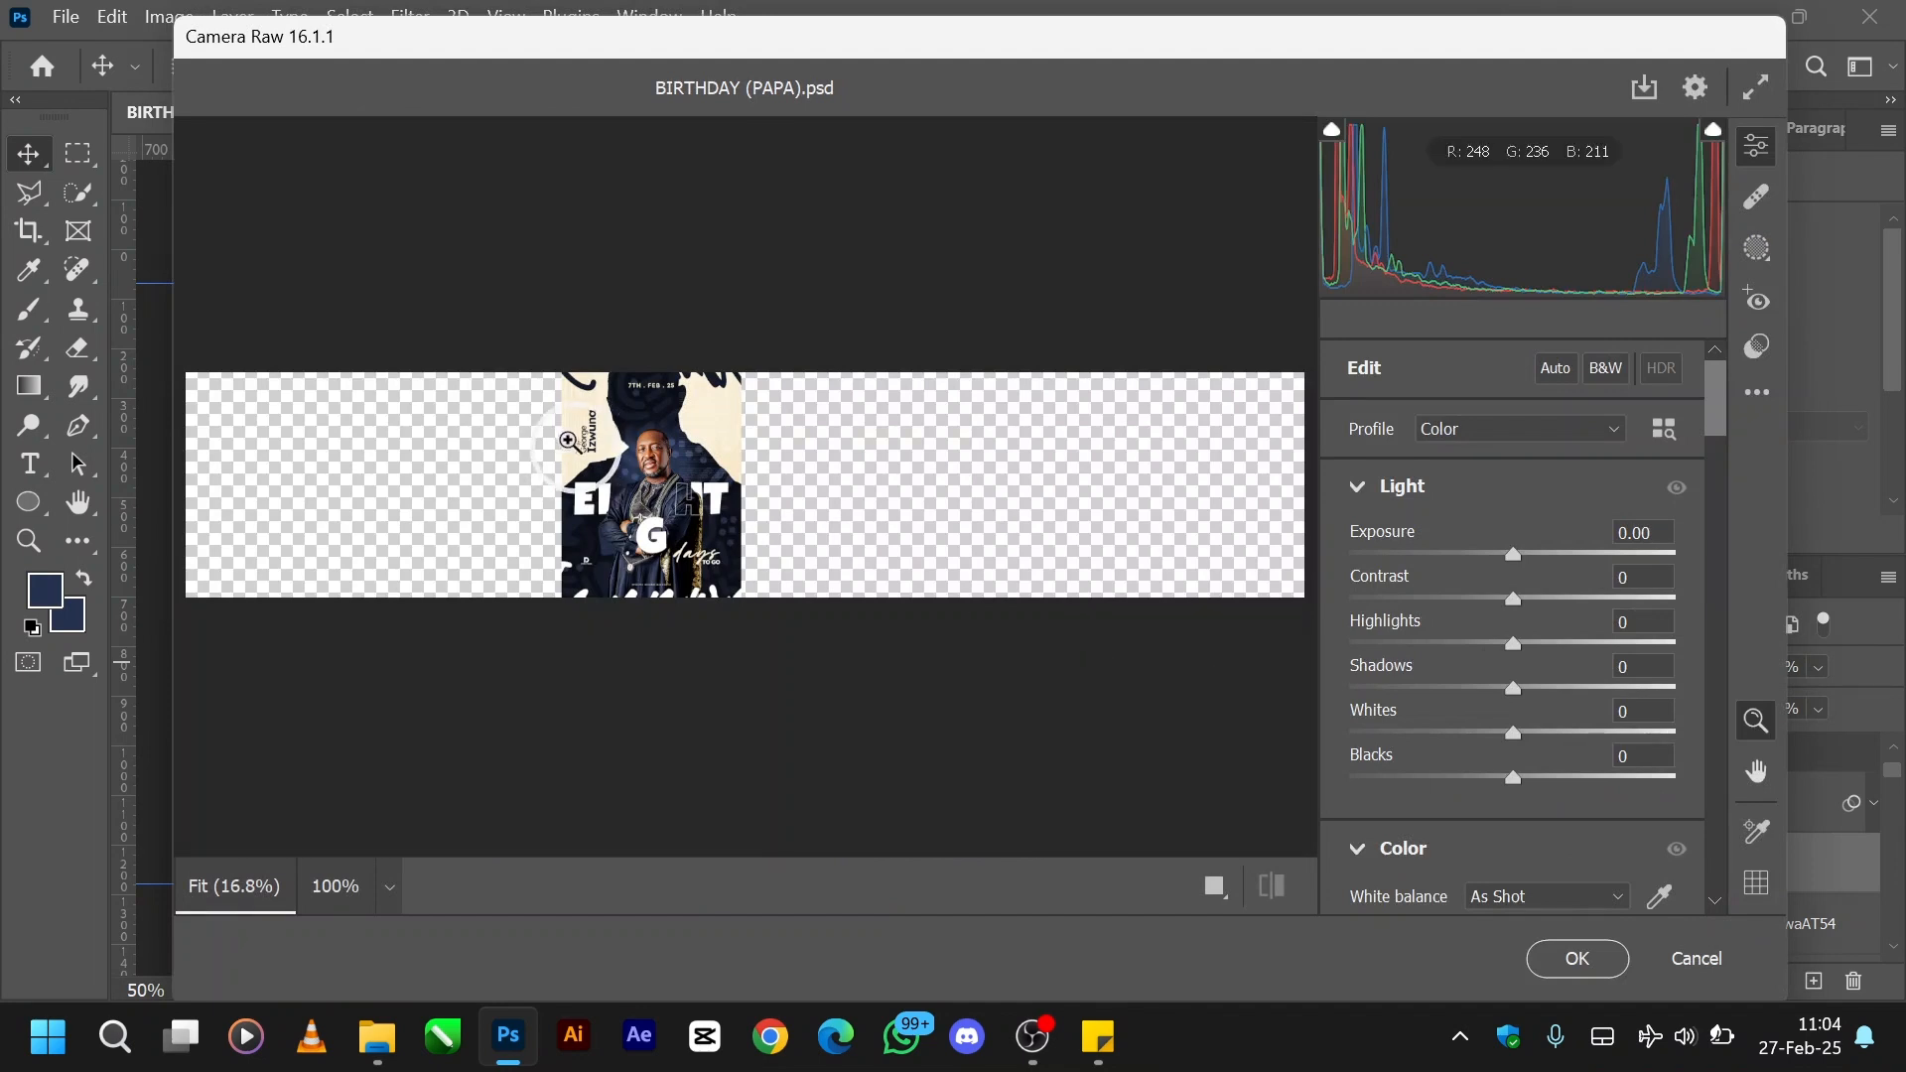
- Set the Camera Raw effects for the merged flyer to Texture +28 and Clarity +11
{"action": "left_click", "coordinate": [568, 439]}
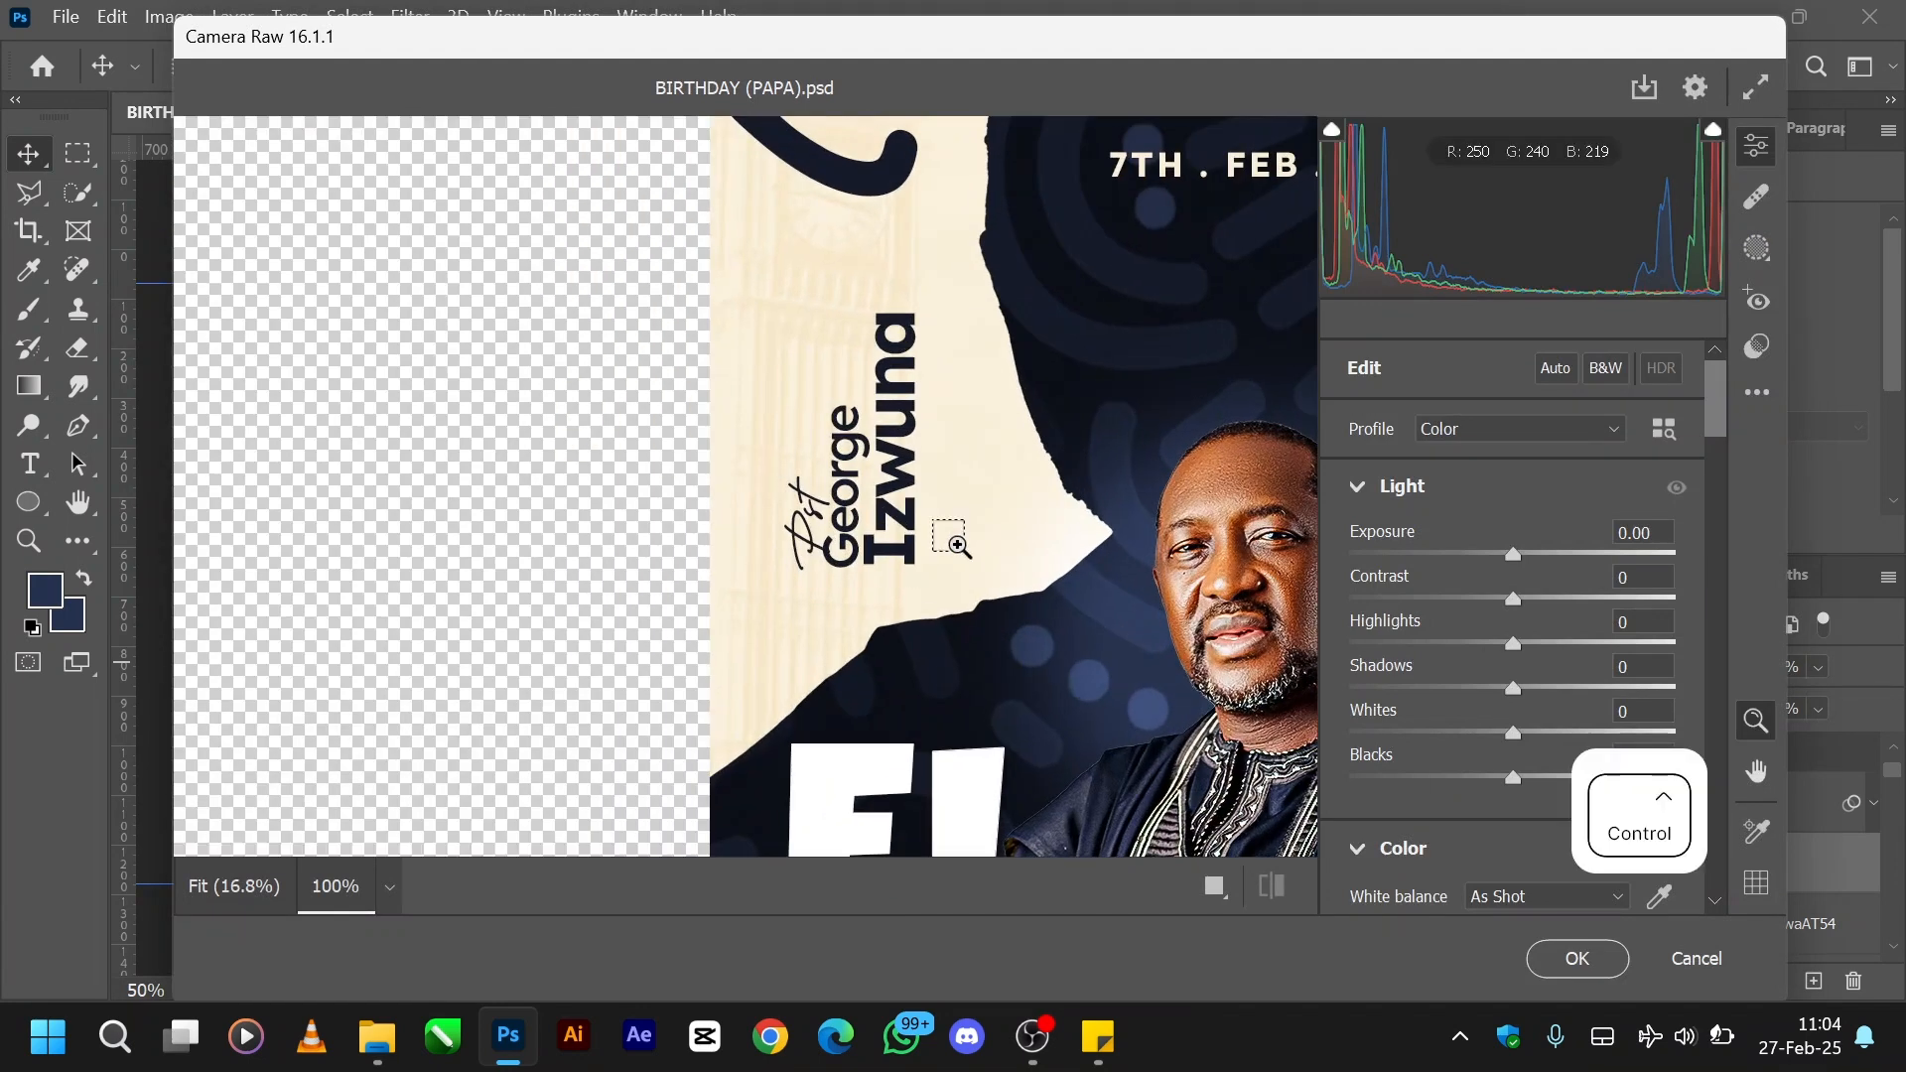
{"action": "key", "text": "ctrl+minus"}
{"action": "key", "text": "ctrl+minus"}
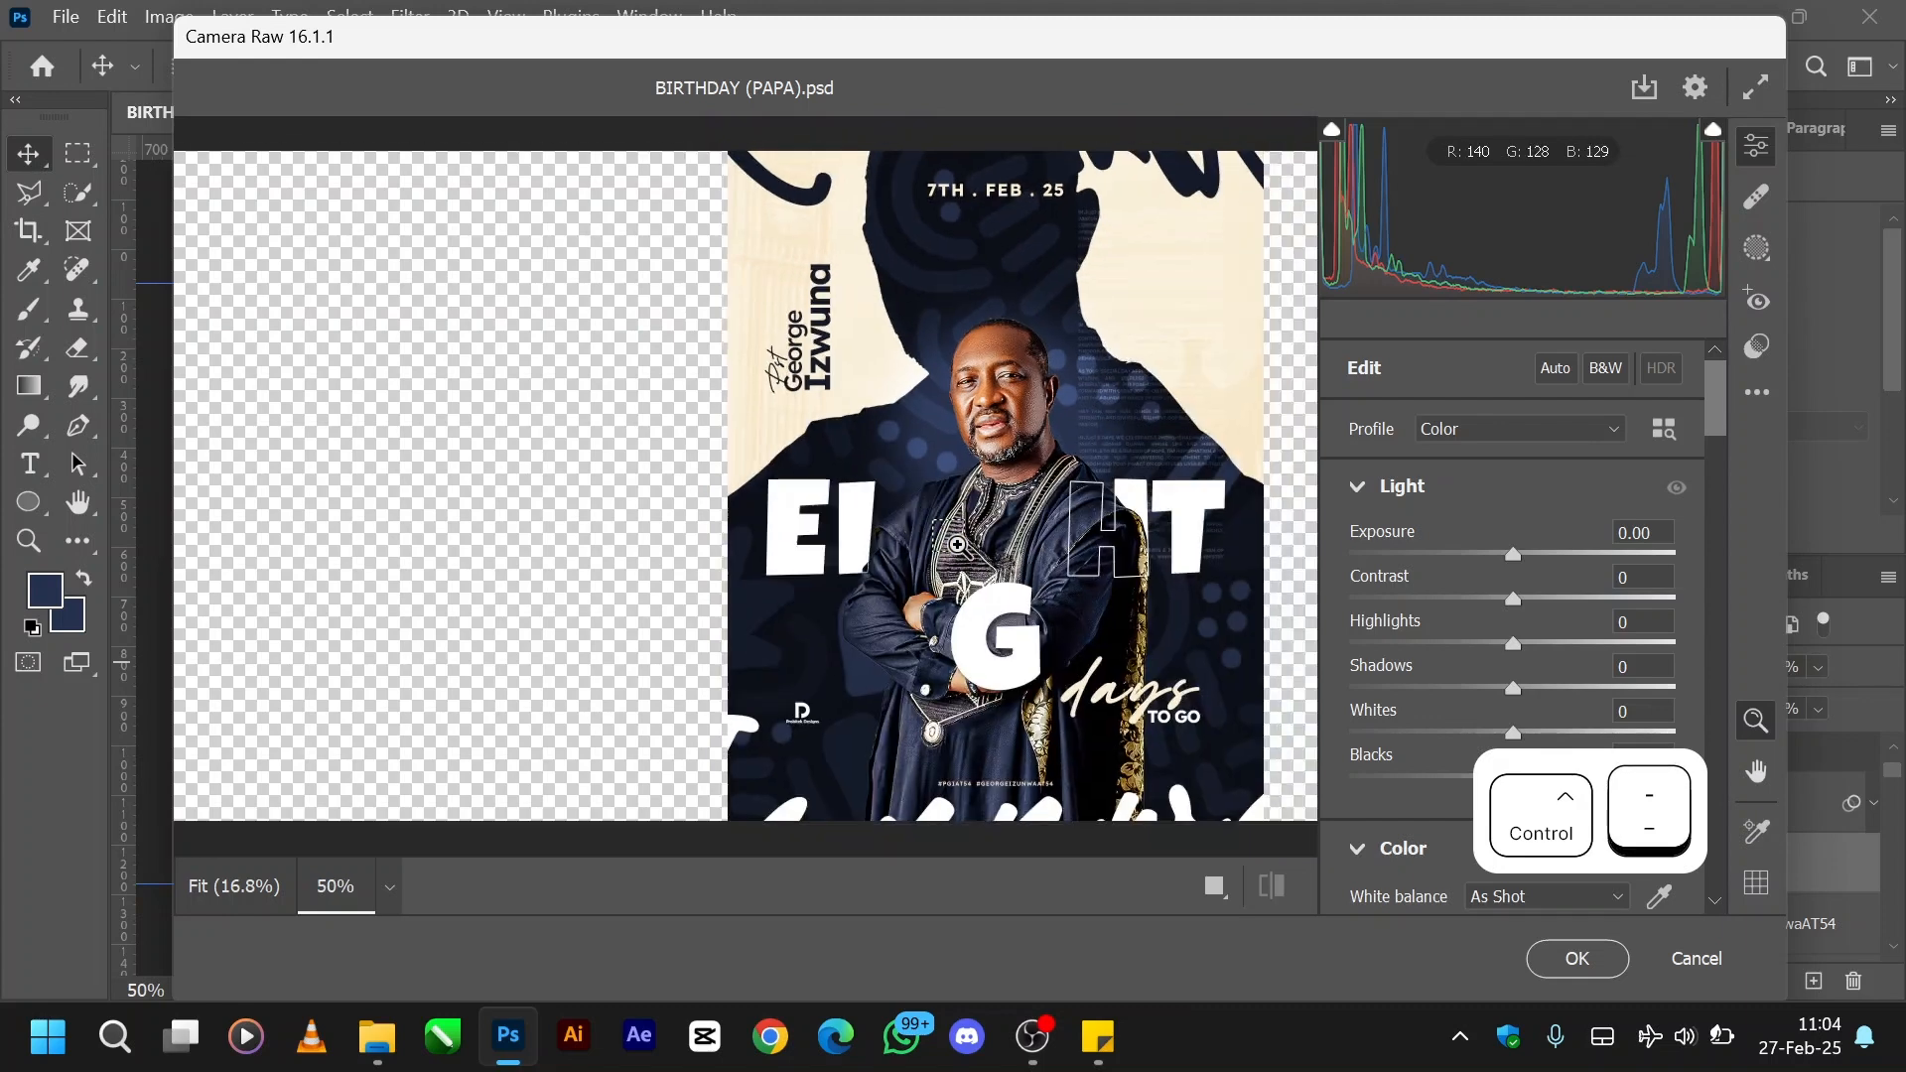
{"action": "scroll", "coordinate": [1498, 620], "scroll_direction": "down", "scroll_amount": 4}
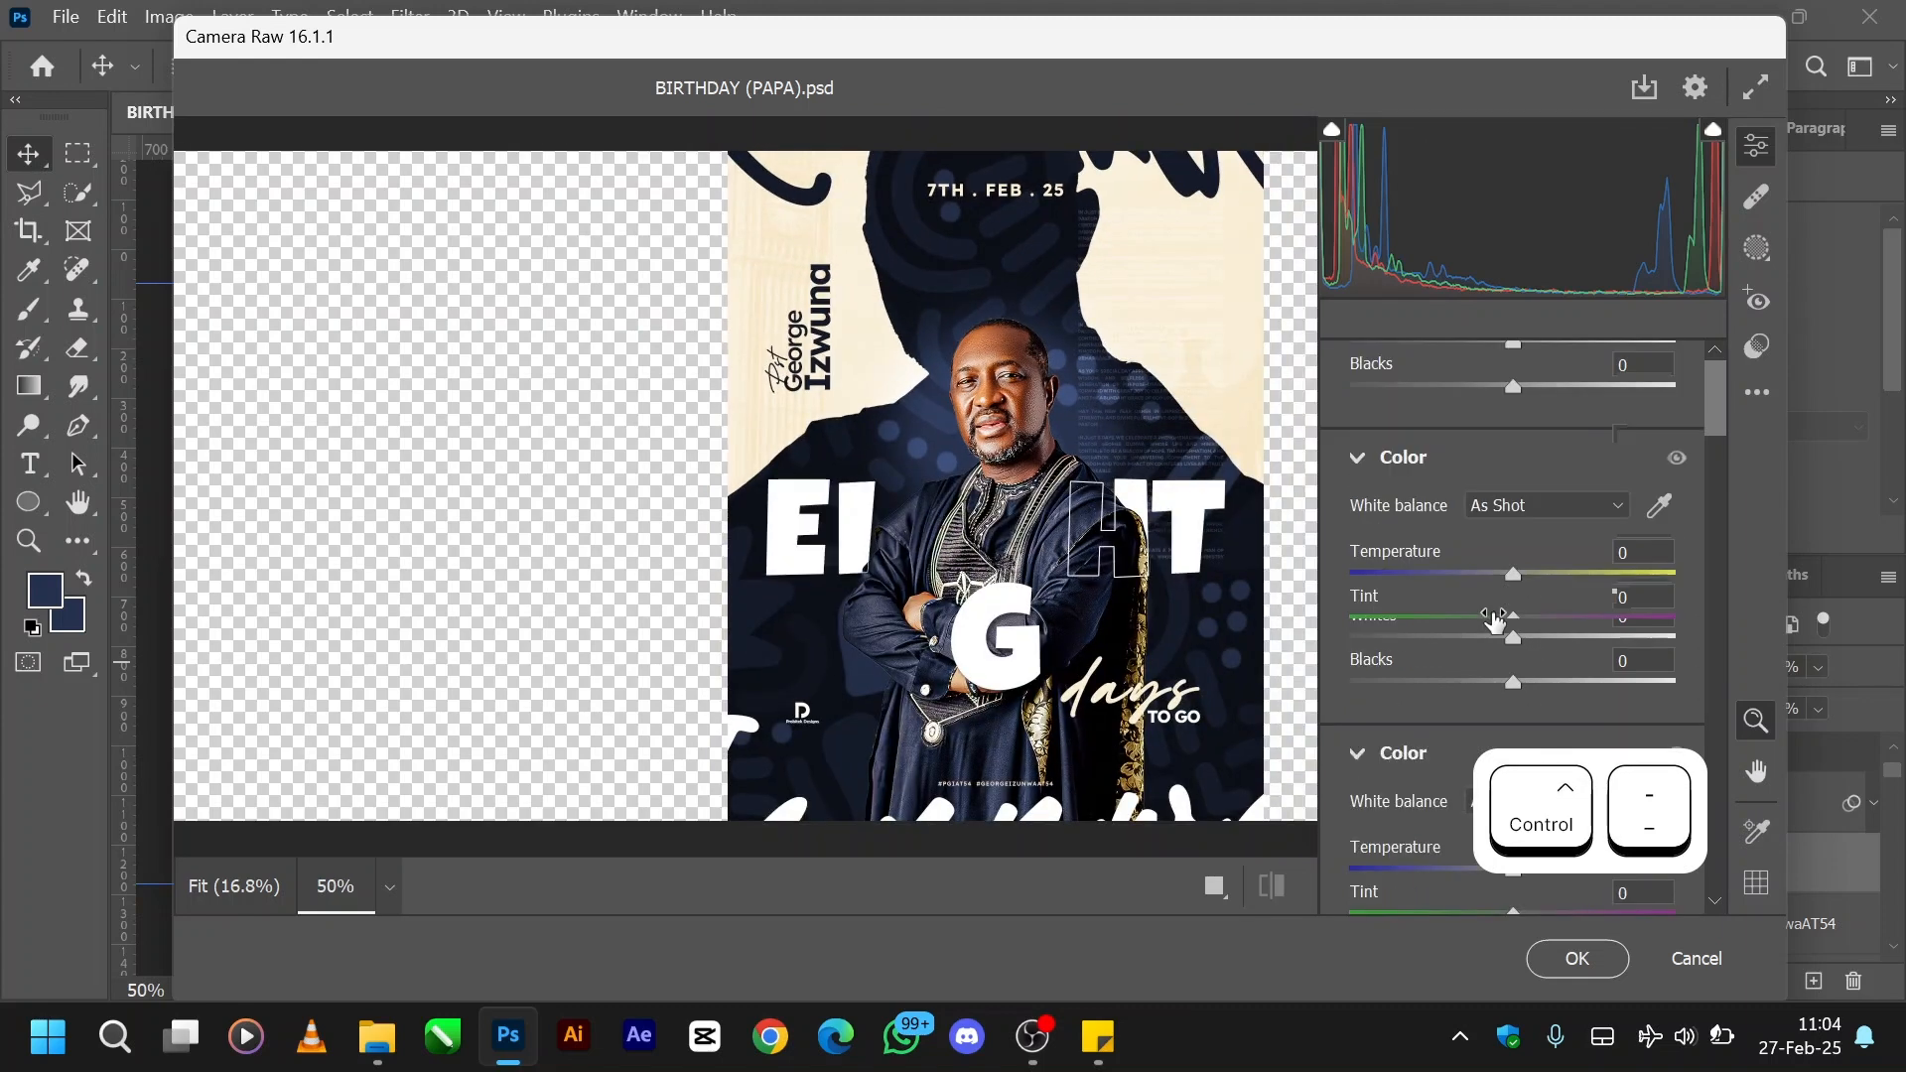
{"action": "scroll", "coordinate": [1499, 621], "scroll_direction": "down", "scroll_amount": 5}
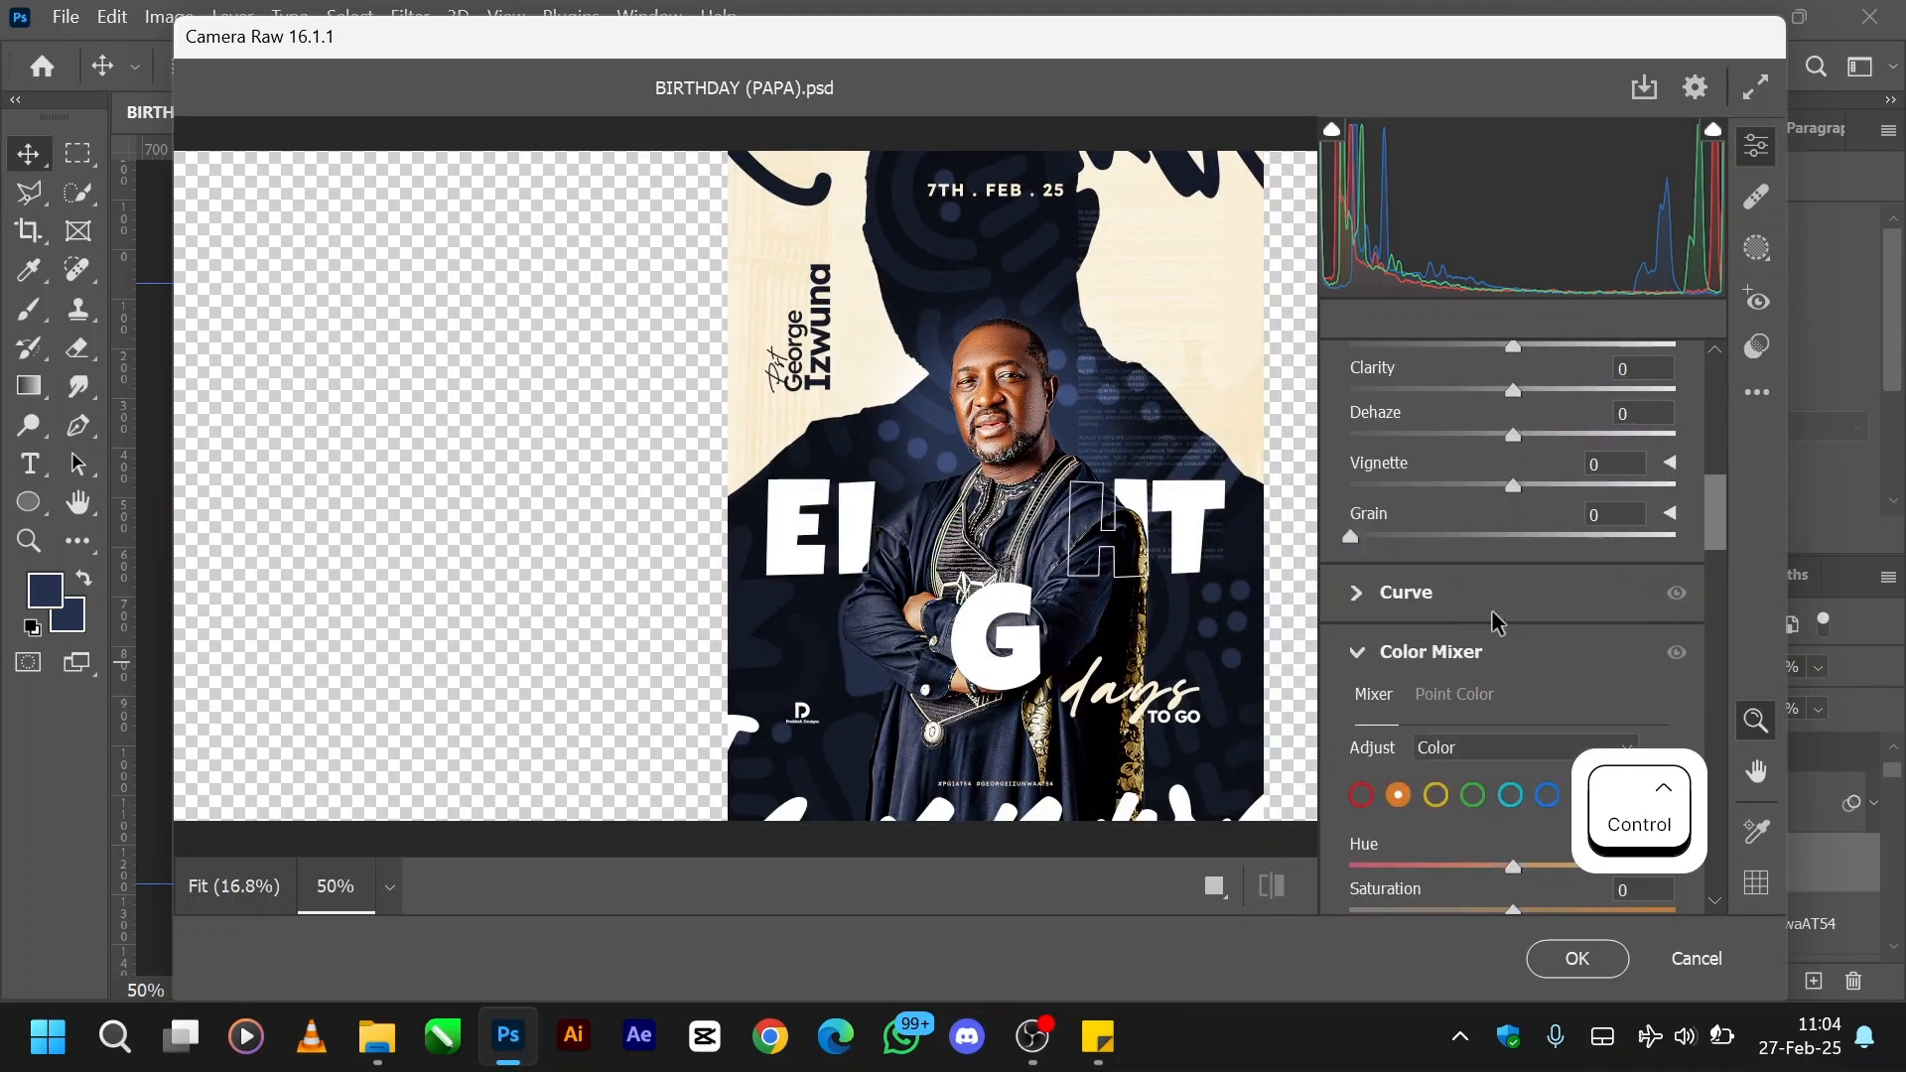
{"action": "scroll", "coordinate": [1496, 622], "scroll_direction": "up", "scroll_amount": 3}
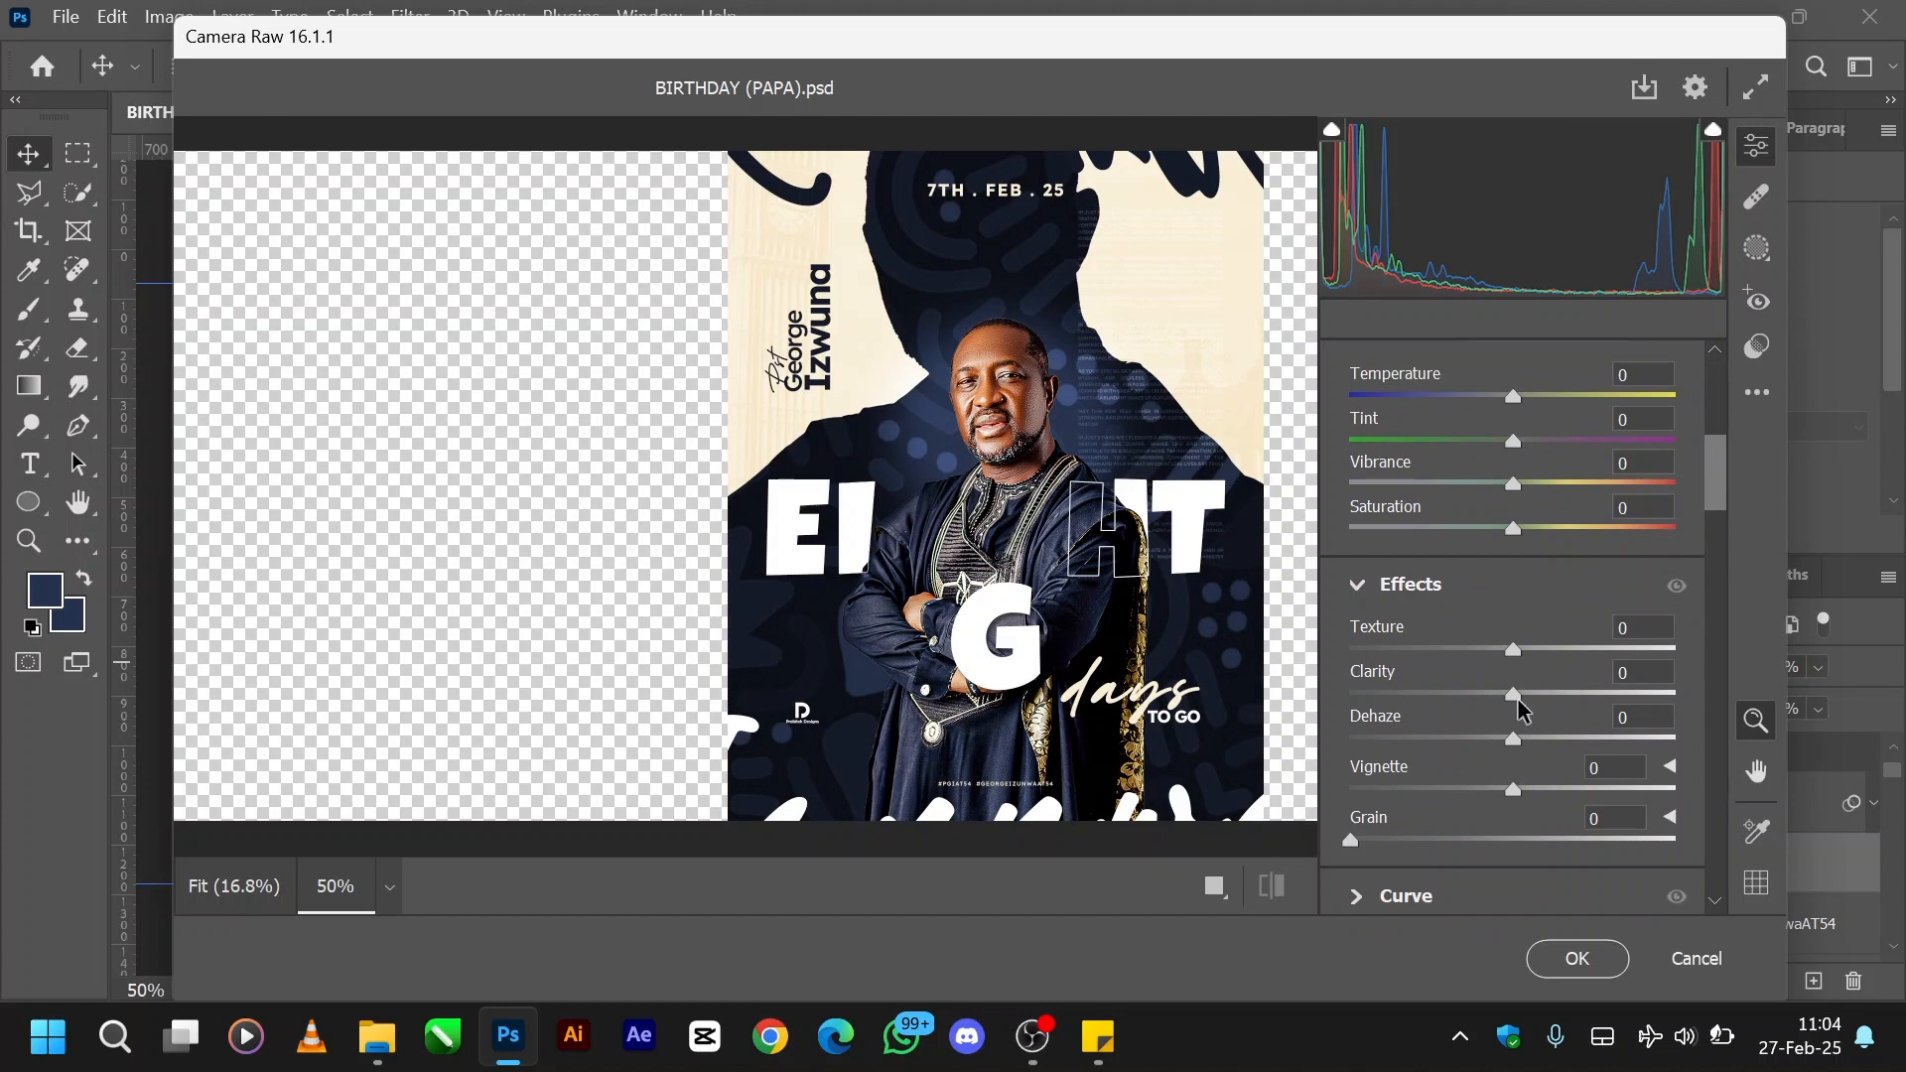
{"action": "left_click_drag", "start_coordinate": [1516, 703], "coordinate": [1557, 657]}
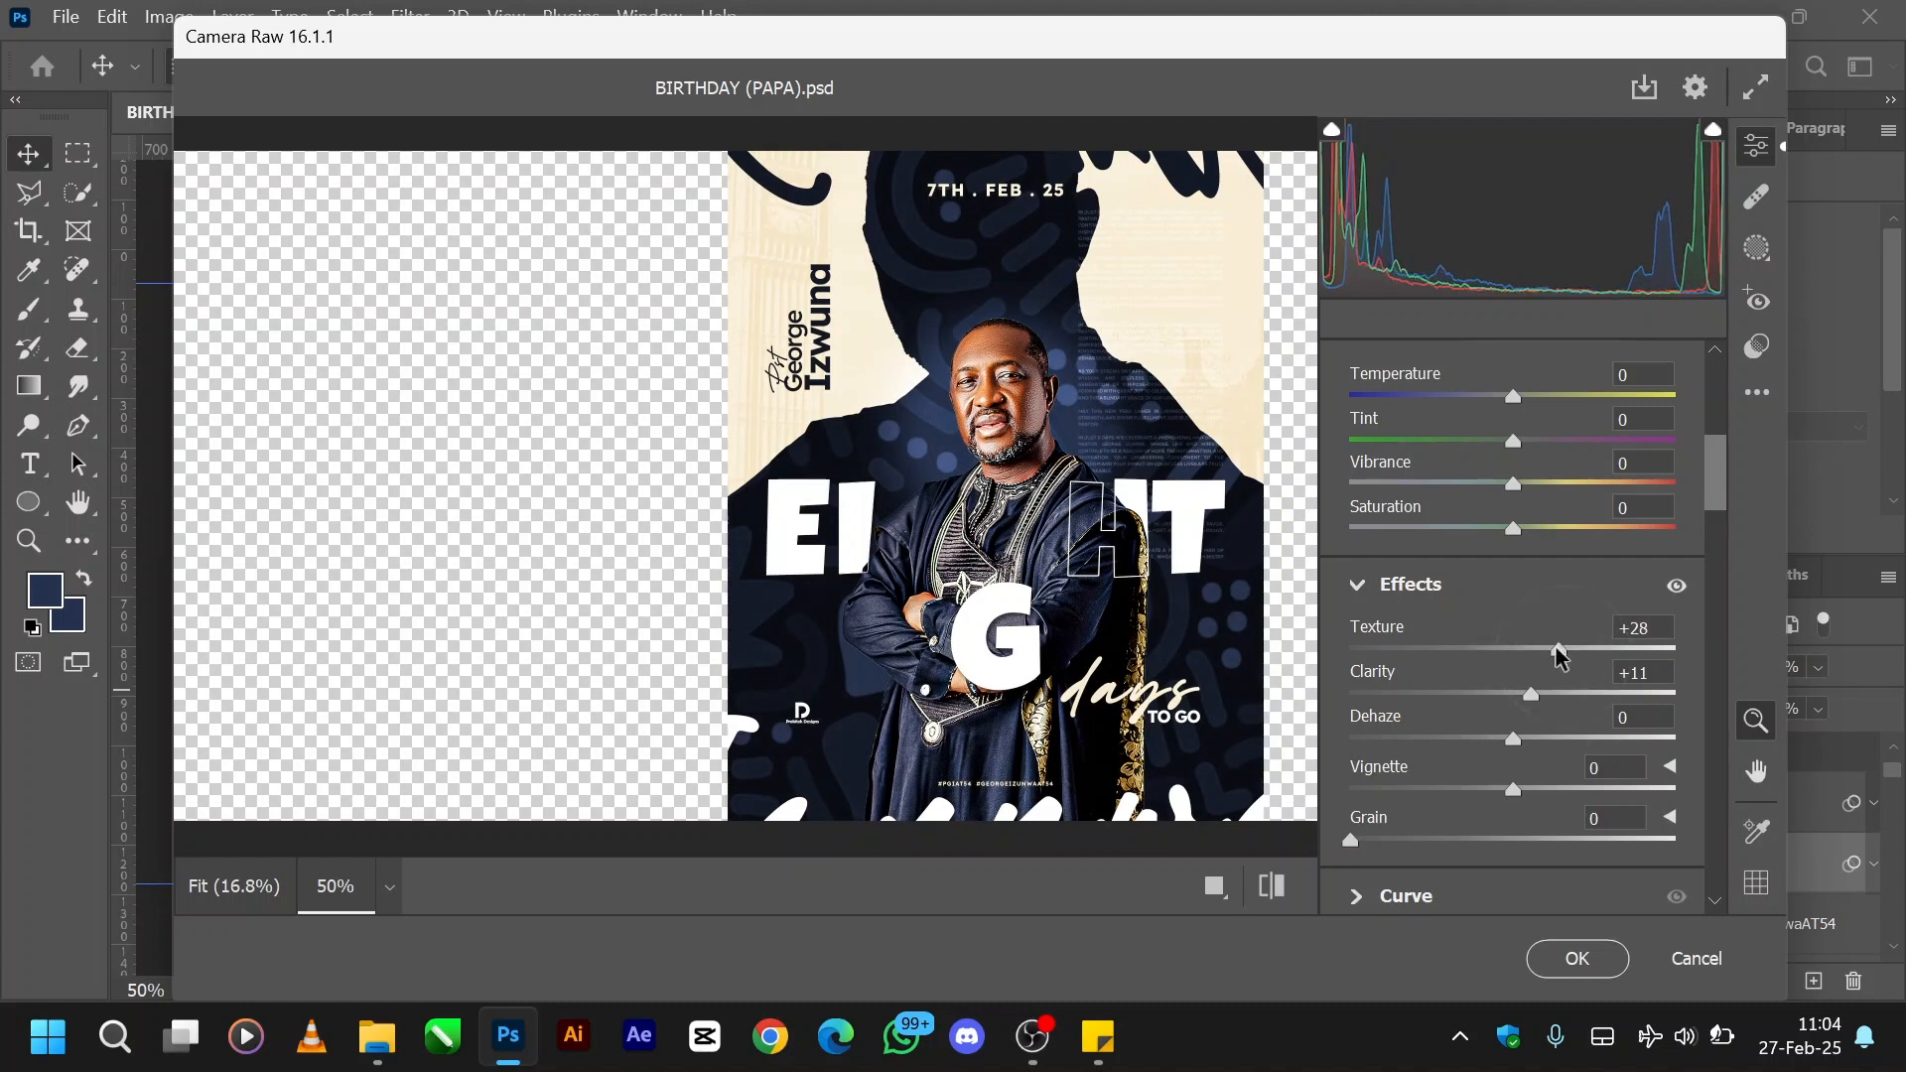
- Add Camera Raw grain to the merged flyer, set to 23, while checking it at close zoom
{"action": "left_click_drag", "start_coordinate": [1351, 839], "coordinate": [1402, 841]}
{"action": "key", "text": "ctrl+equal"}
{"action": "key", "text": "ctrl+equal"}
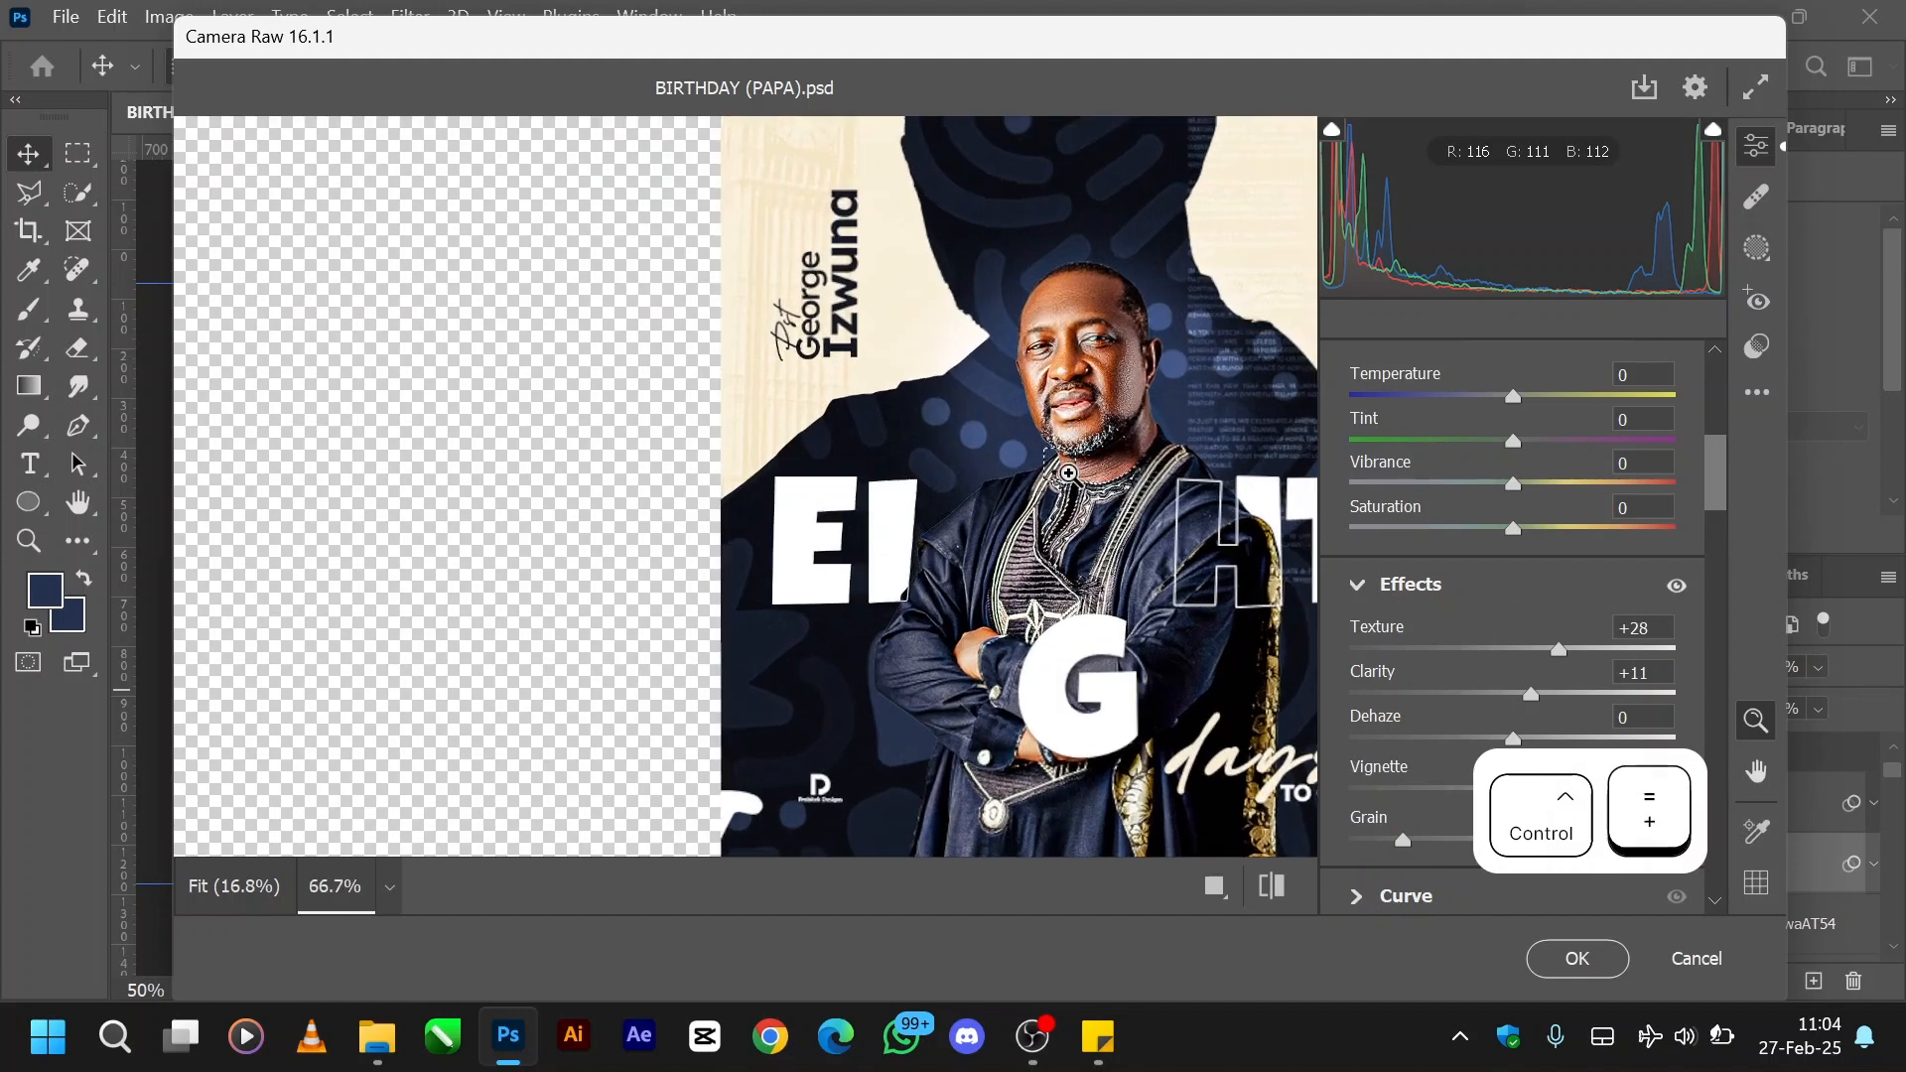
{"action": "key", "text": "ctrl+equal"}
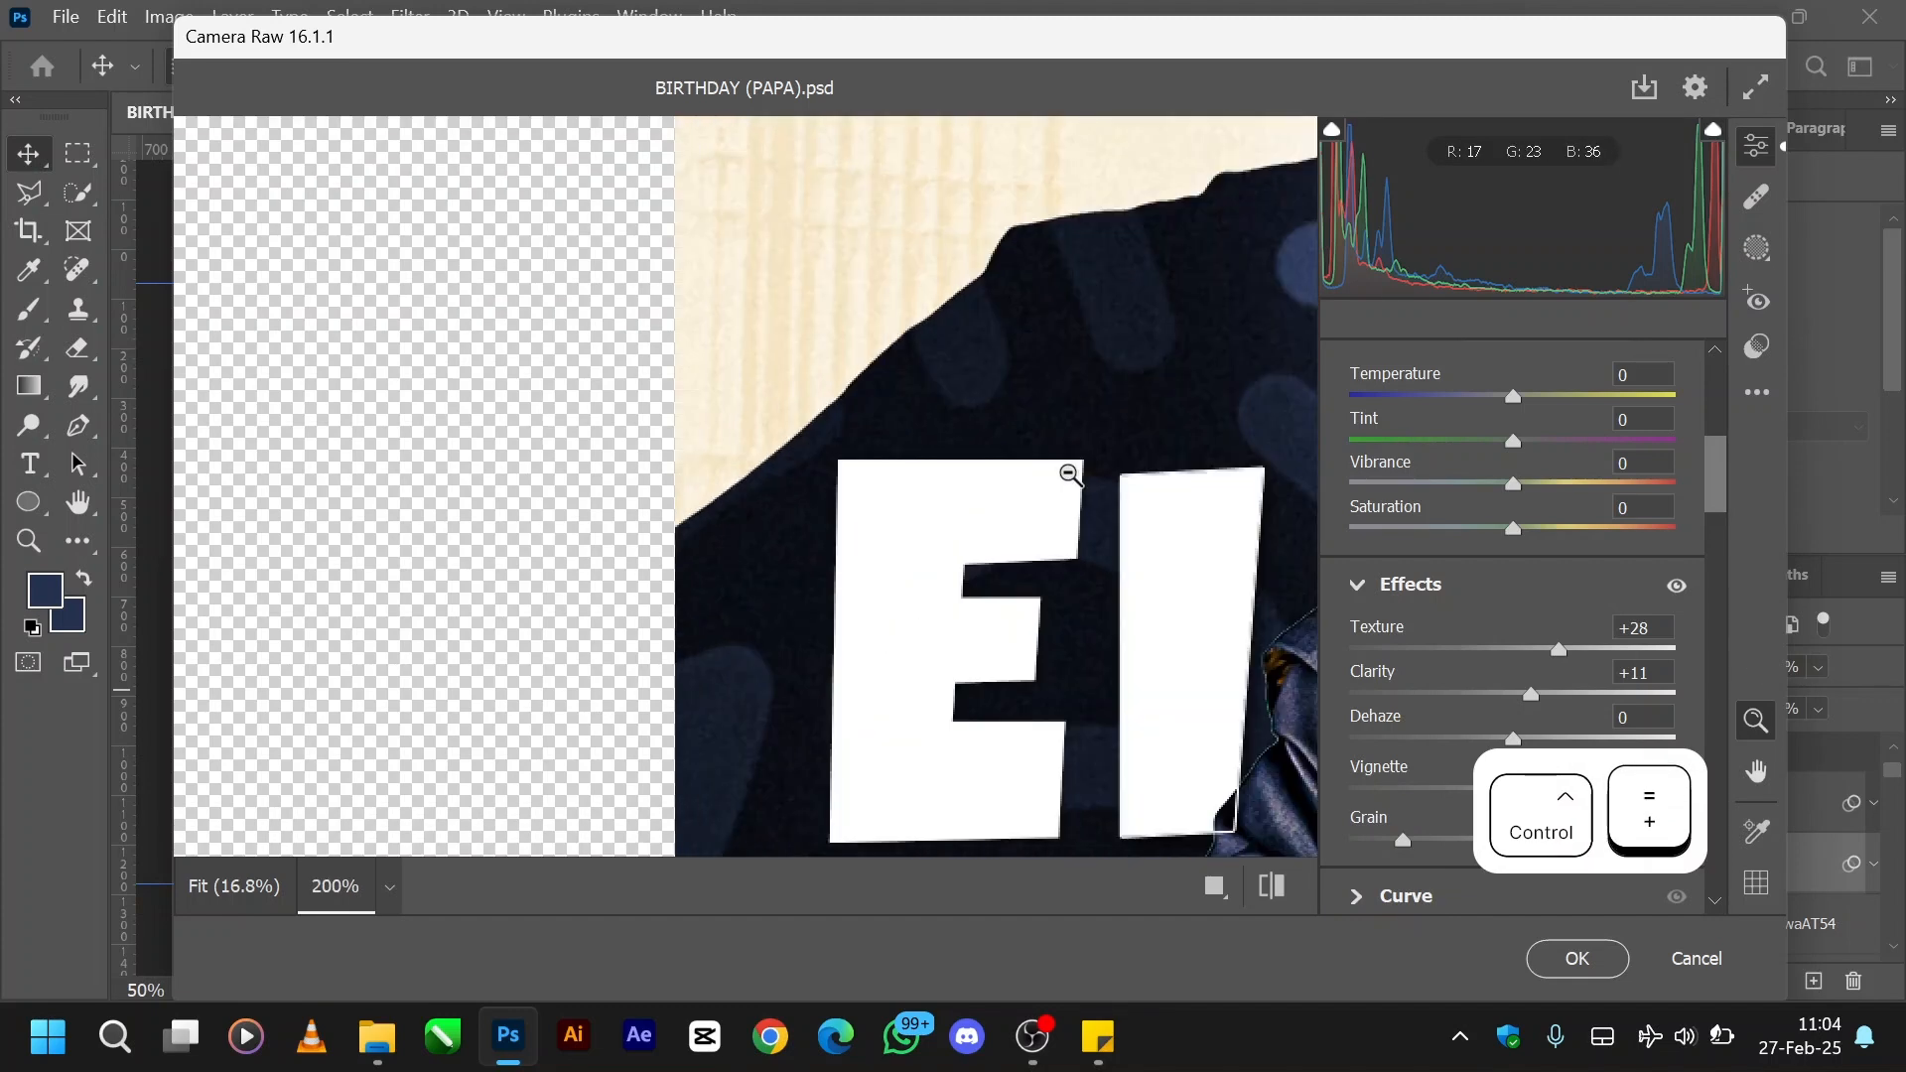
{"action": "mouse_move", "coordinate": [1404, 846]}
{"action": "left_mouse_down"}
{"action": "mouse_move", "coordinate": [1479, 846]}
{"action": "mouse_move", "coordinate": [1427, 849]}
{"action": "left_mouse_up"}
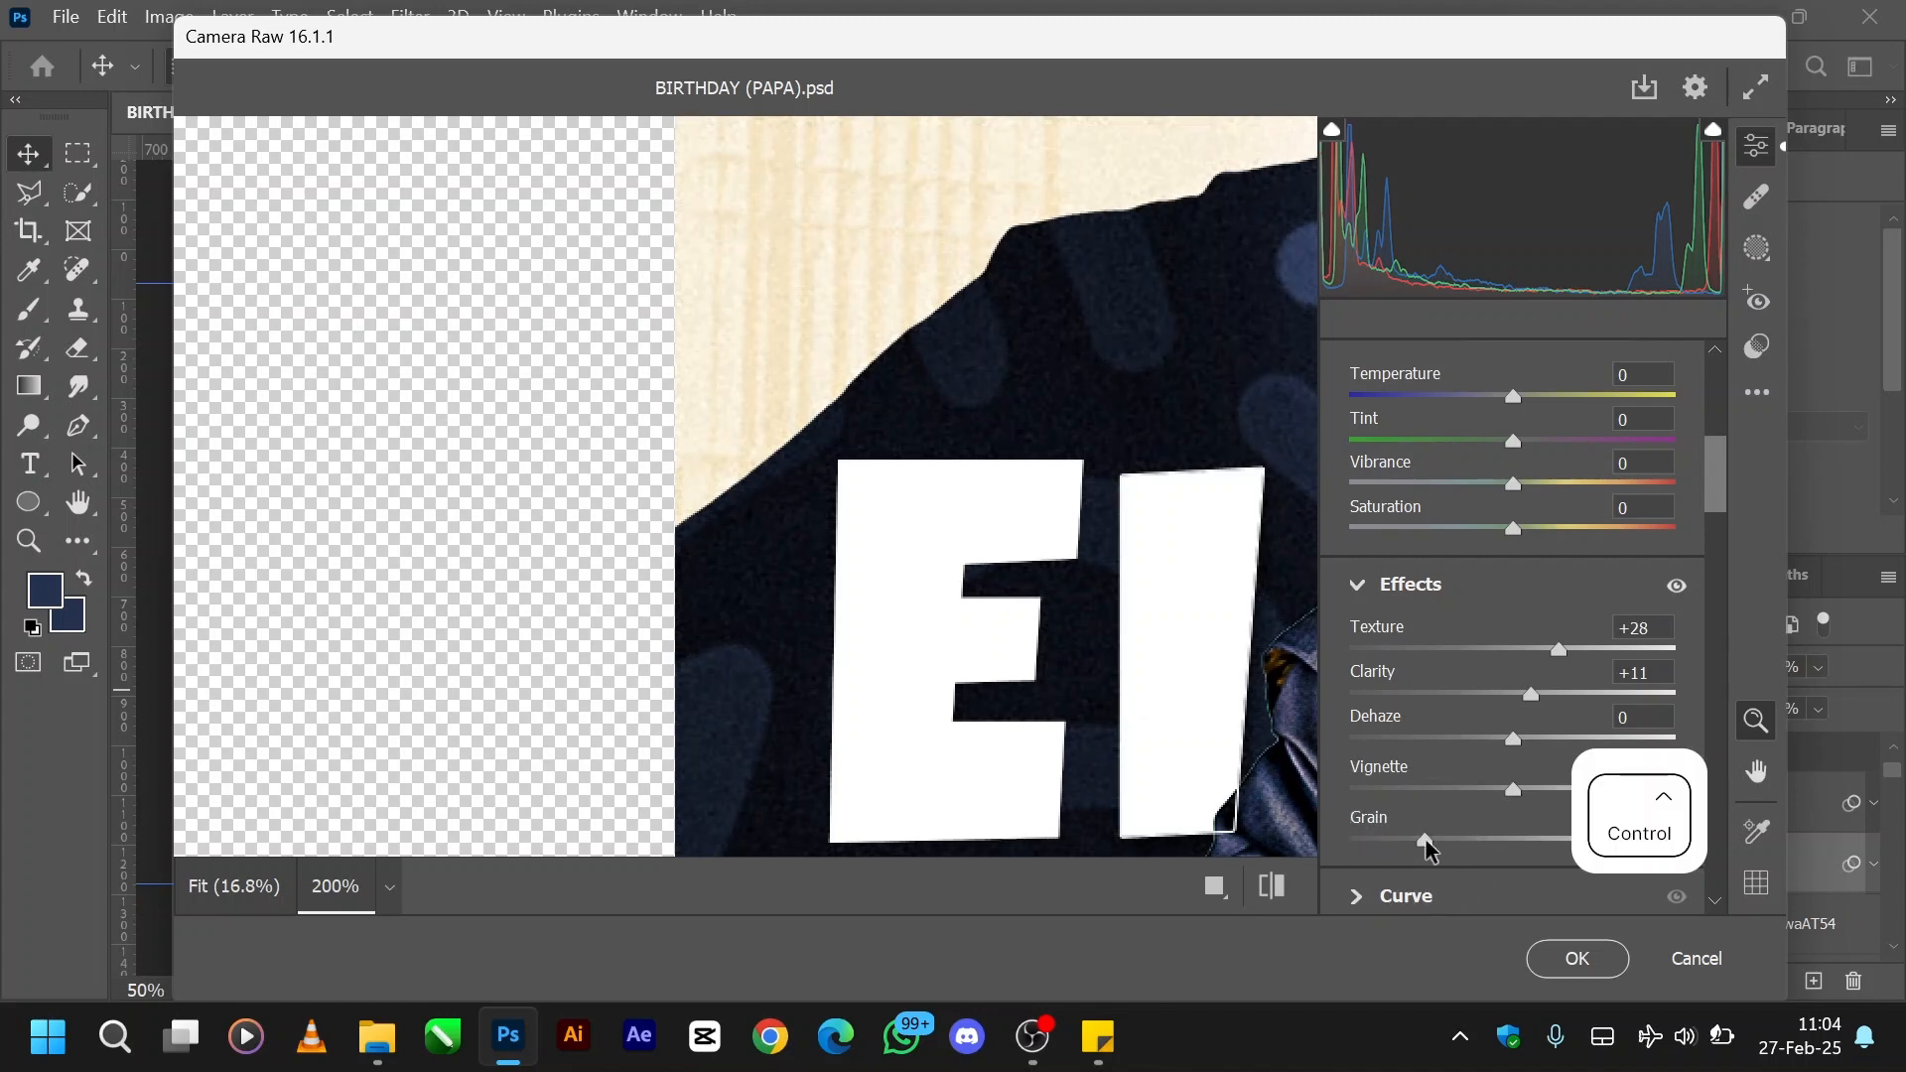
{"action": "key", "text": "ctrl+minus"}
{"action": "key", "text": "ctrl+minus"}
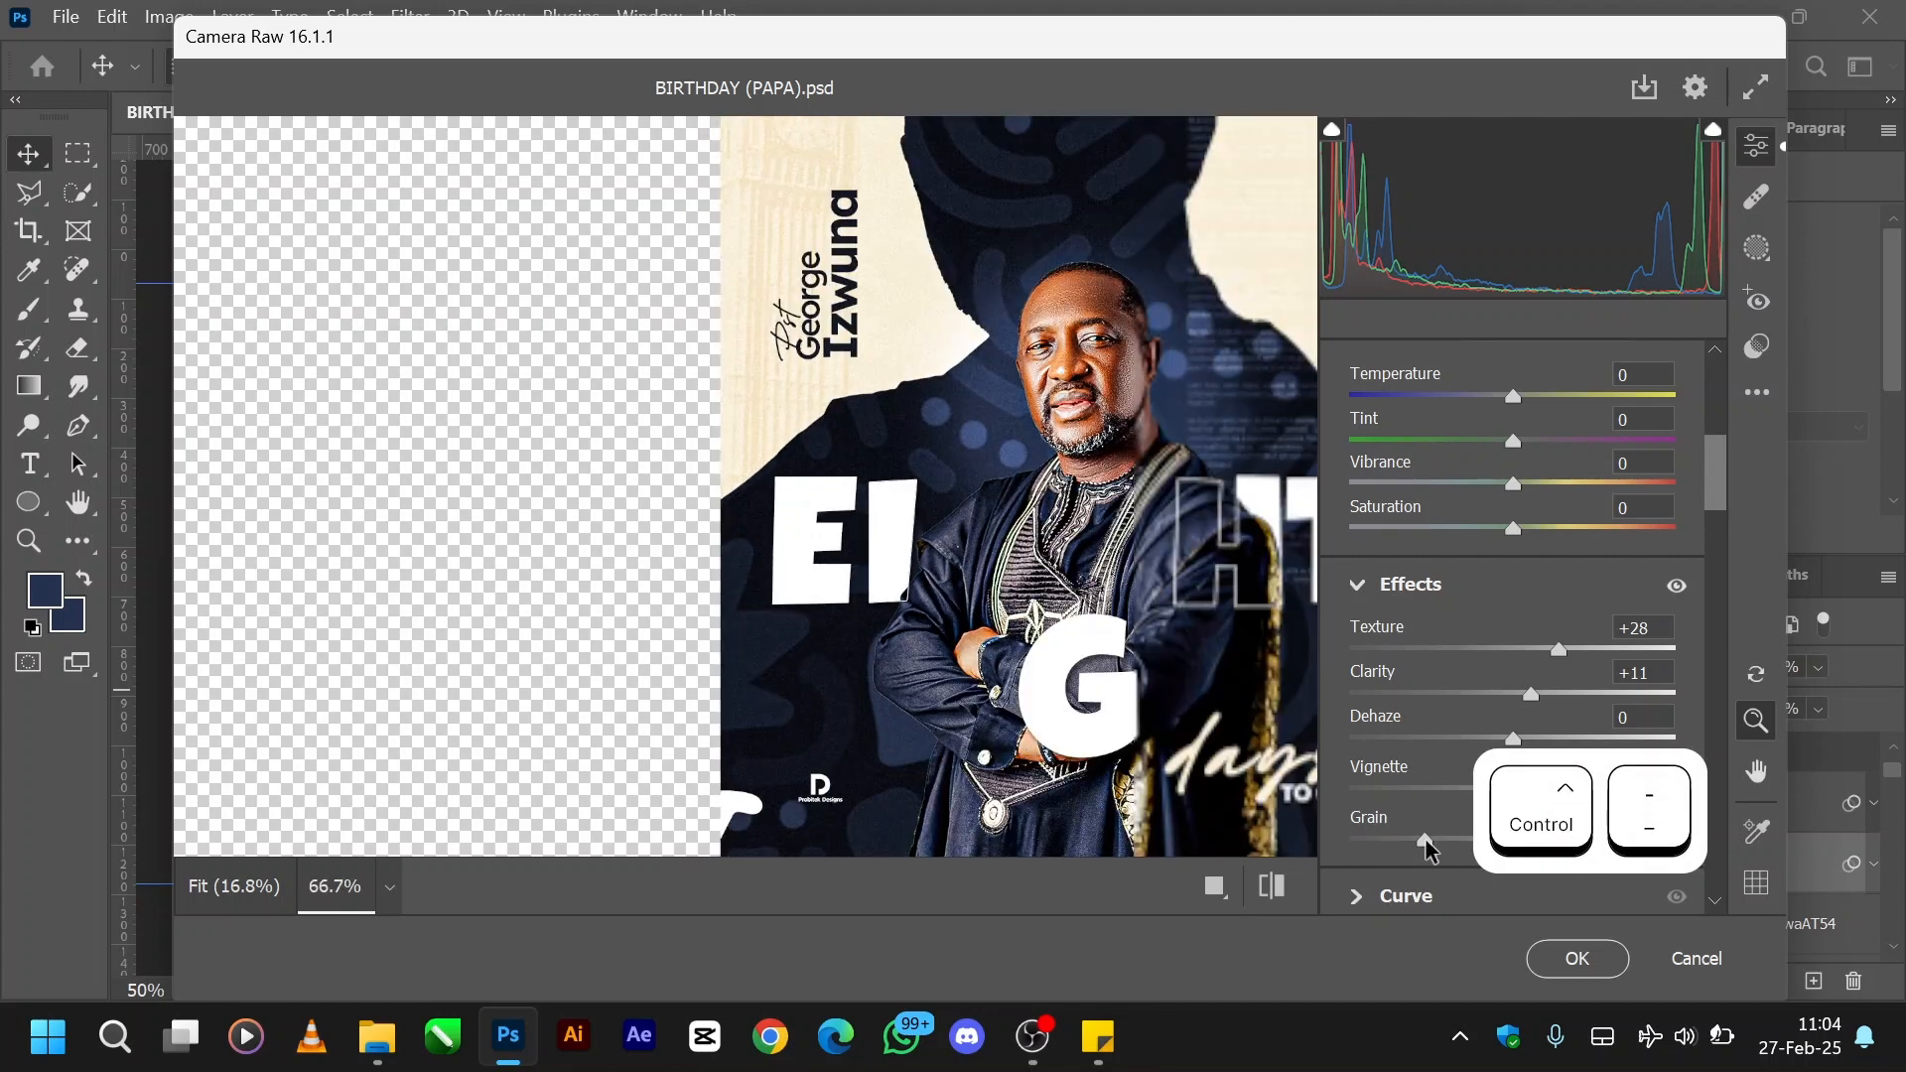
{"action": "key", "text": "ctrl+minus"}
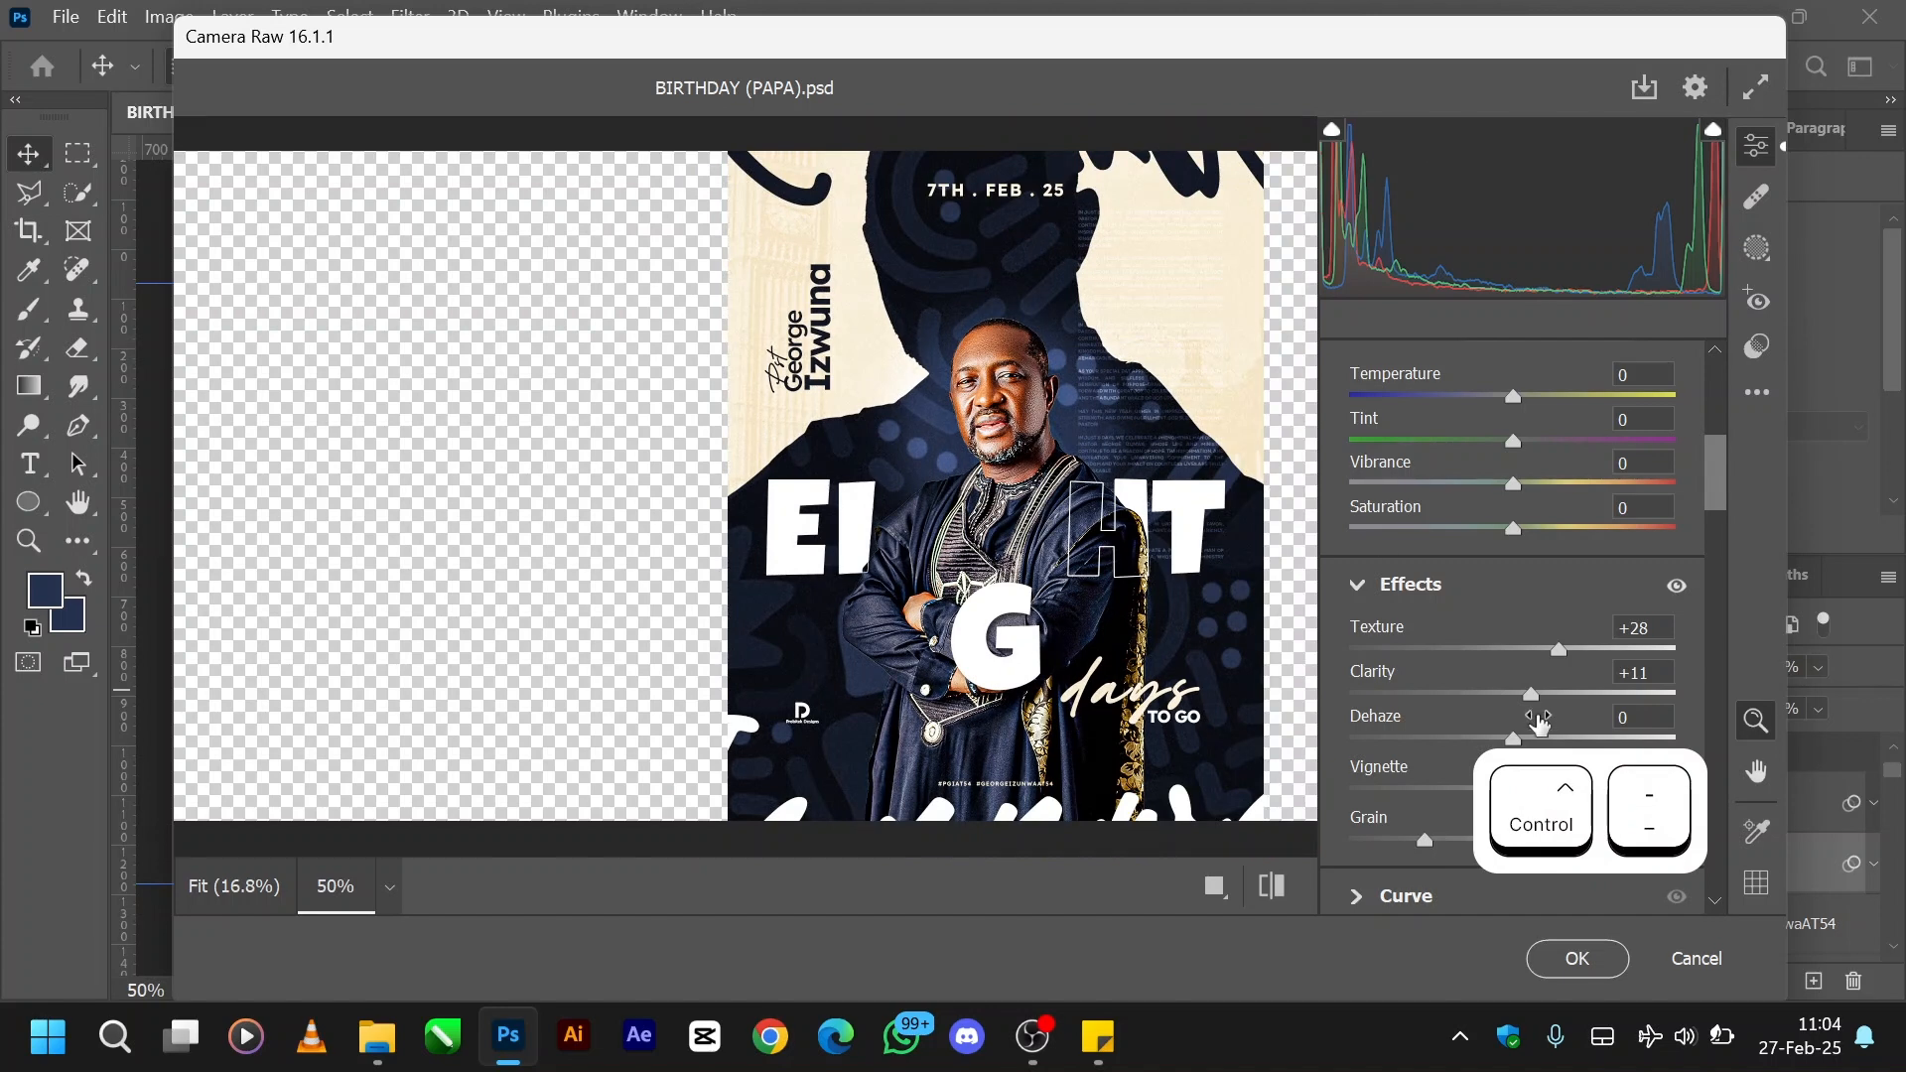
- Adjust Texture to +36, Clarity to +8, Whites to -21 and Blacks to +1, and apply the Camera Raw filter
{"action": "left_click_drag", "start_coordinate": [1534, 701], "coordinate": [1577, 656]}
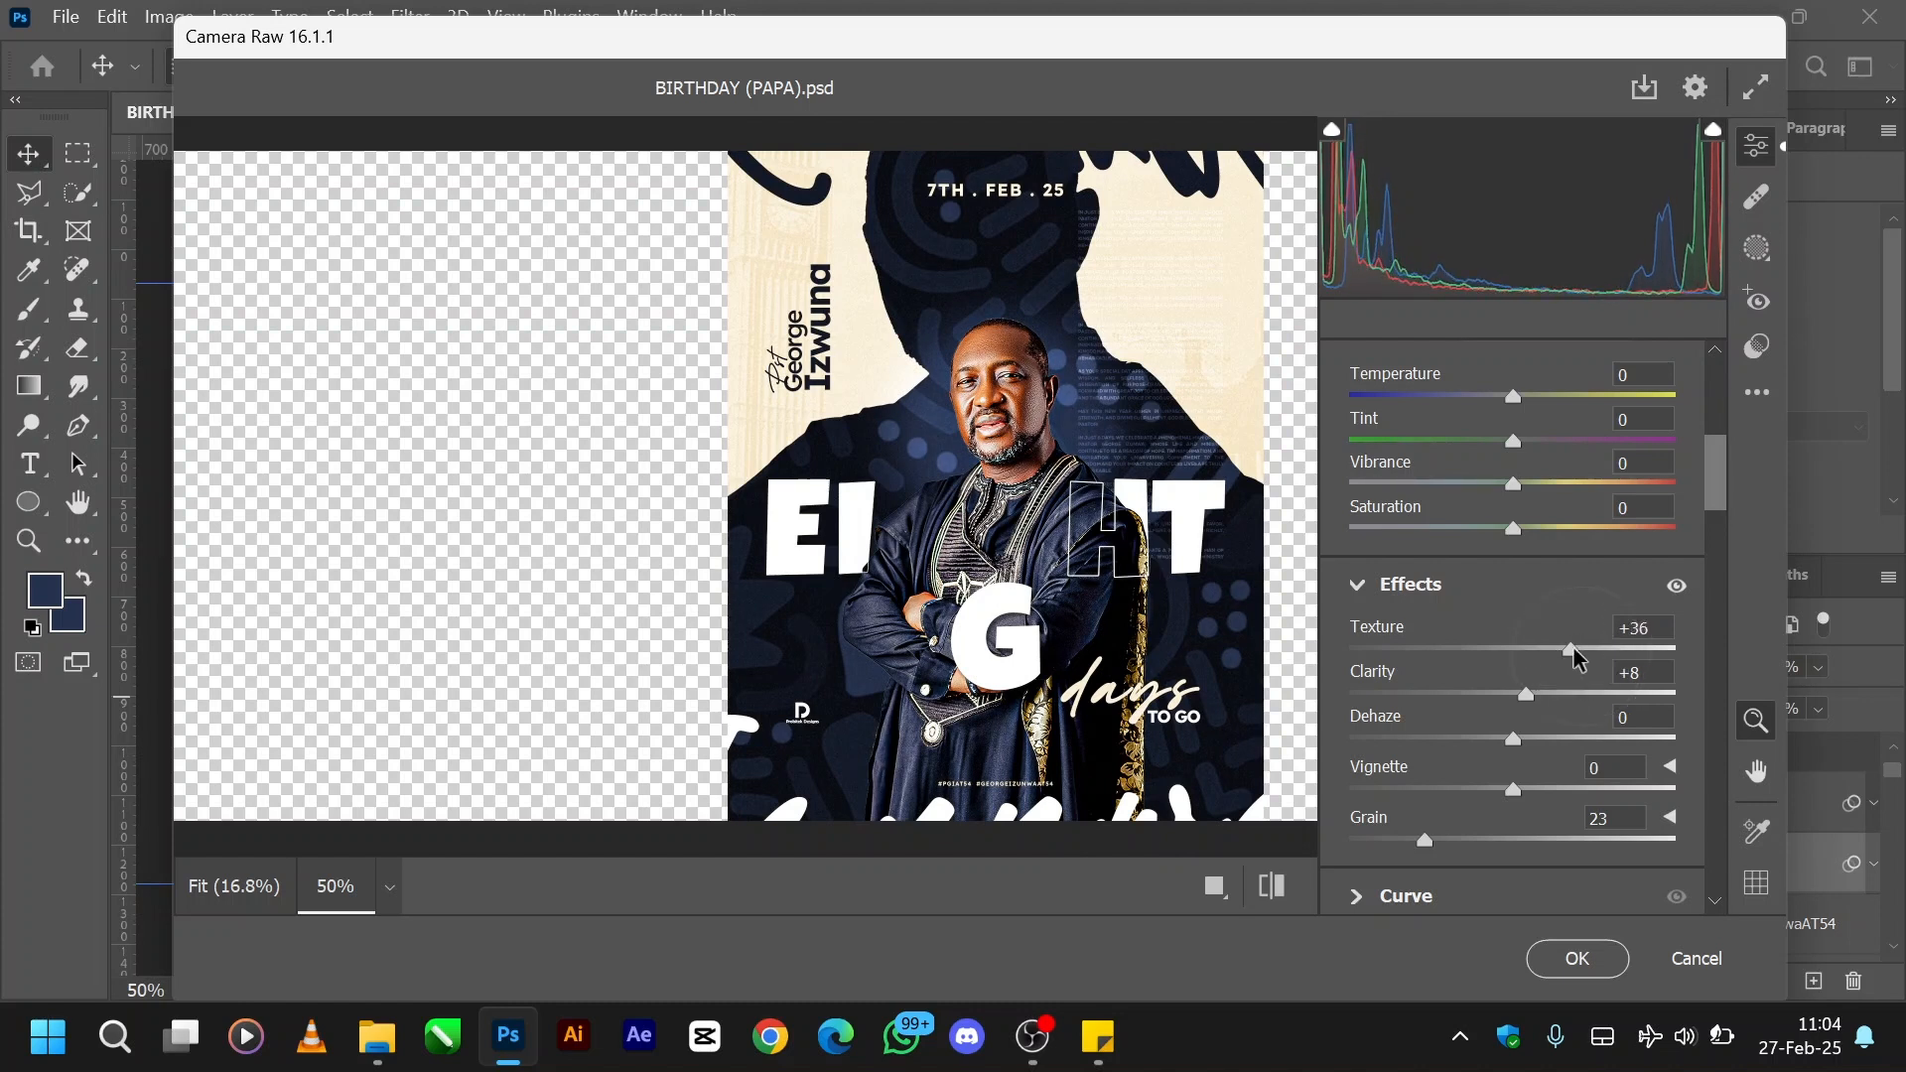
{"action": "scroll", "coordinate": [1576, 656], "scroll_direction": "up", "scroll_amount": 5}
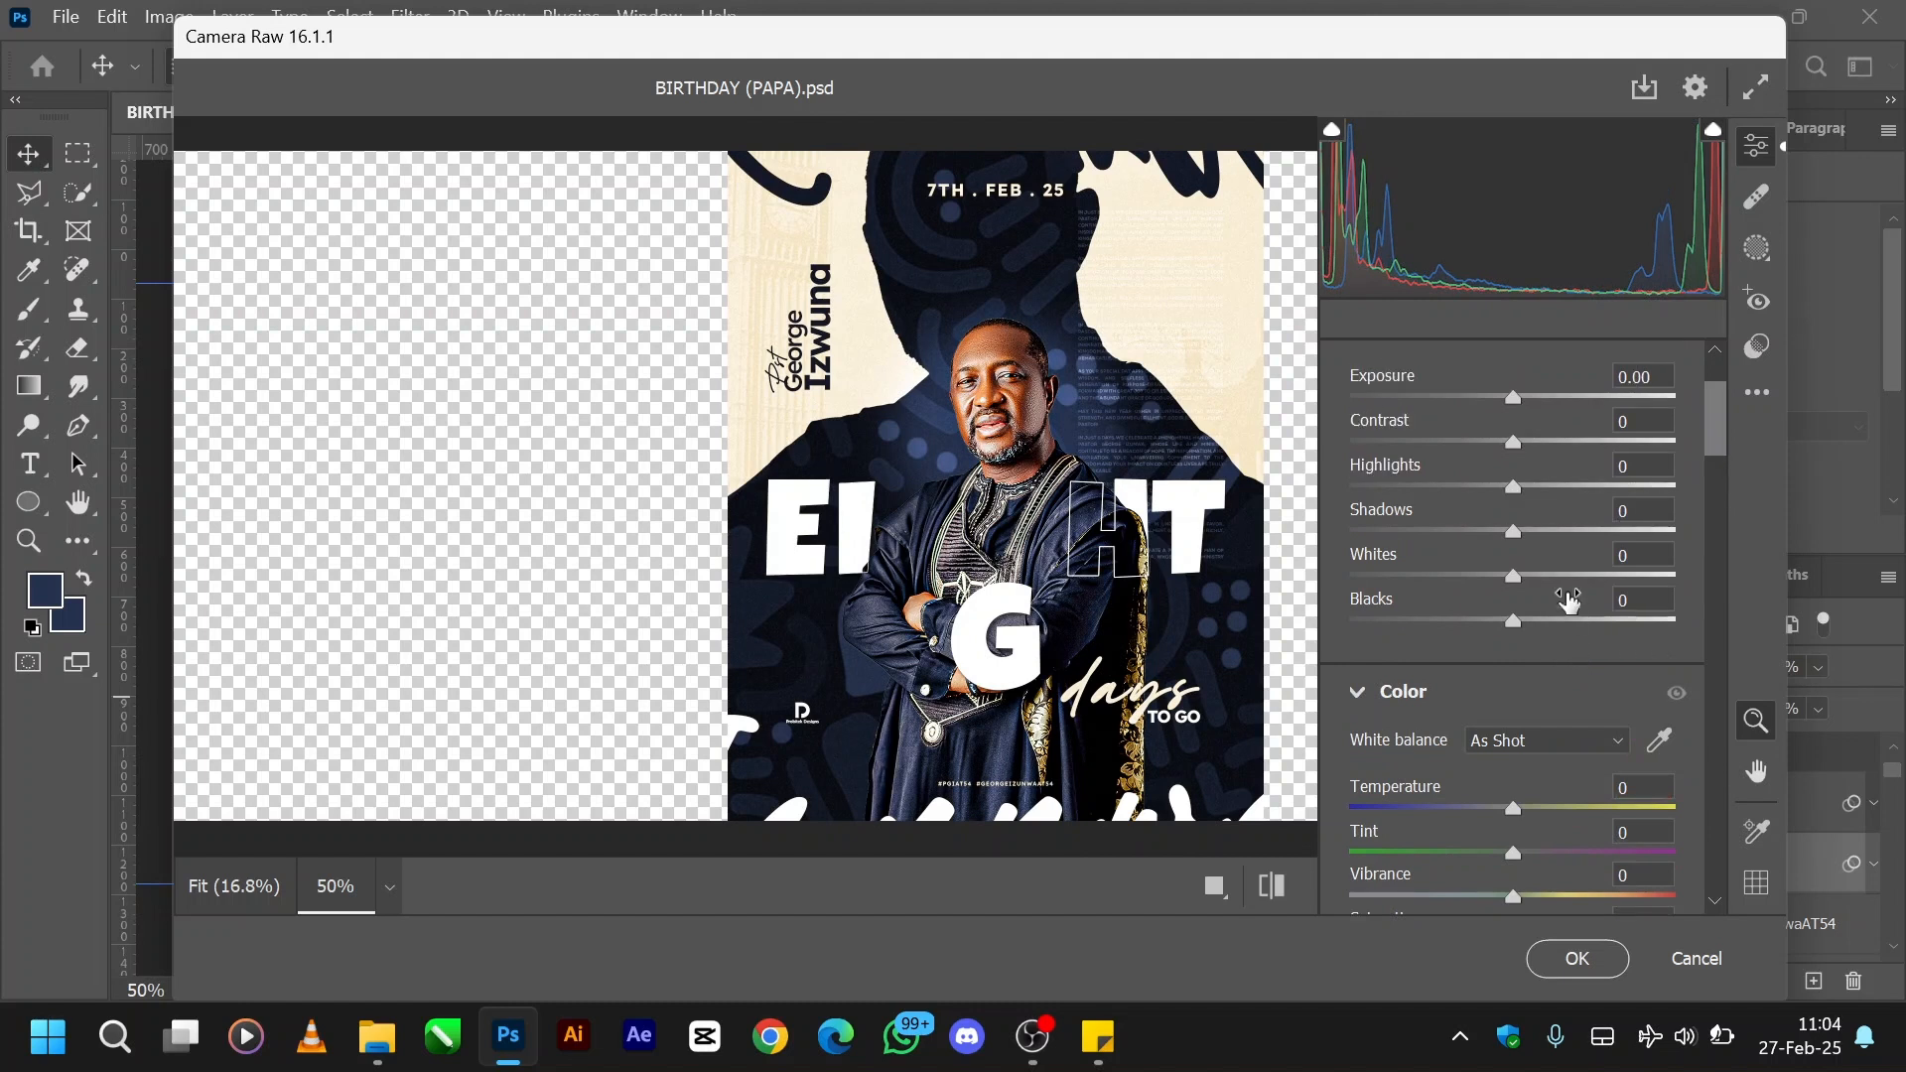
{"action": "mouse_move", "coordinate": [1516, 584]}
{"action": "left_mouse_down"}
{"action": "mouse_move", "coordinate": [1578, 586]}
{"action": "mouse_move", "coordinate": [1484, 585]}
{"action": "mouse_move", "coordinate": [1548, 623]}
{"action": "mouse_move", "coordinate": [1598, 623]}
{"action": "mouse_move", "coordinate": [1484, 625]}
{"action": "mouse_move", "coordinate": [1541, 617]}
{"action": "mouse_move", "coordinate": [1514, 621]}
{"action": "left_mouse_up"}
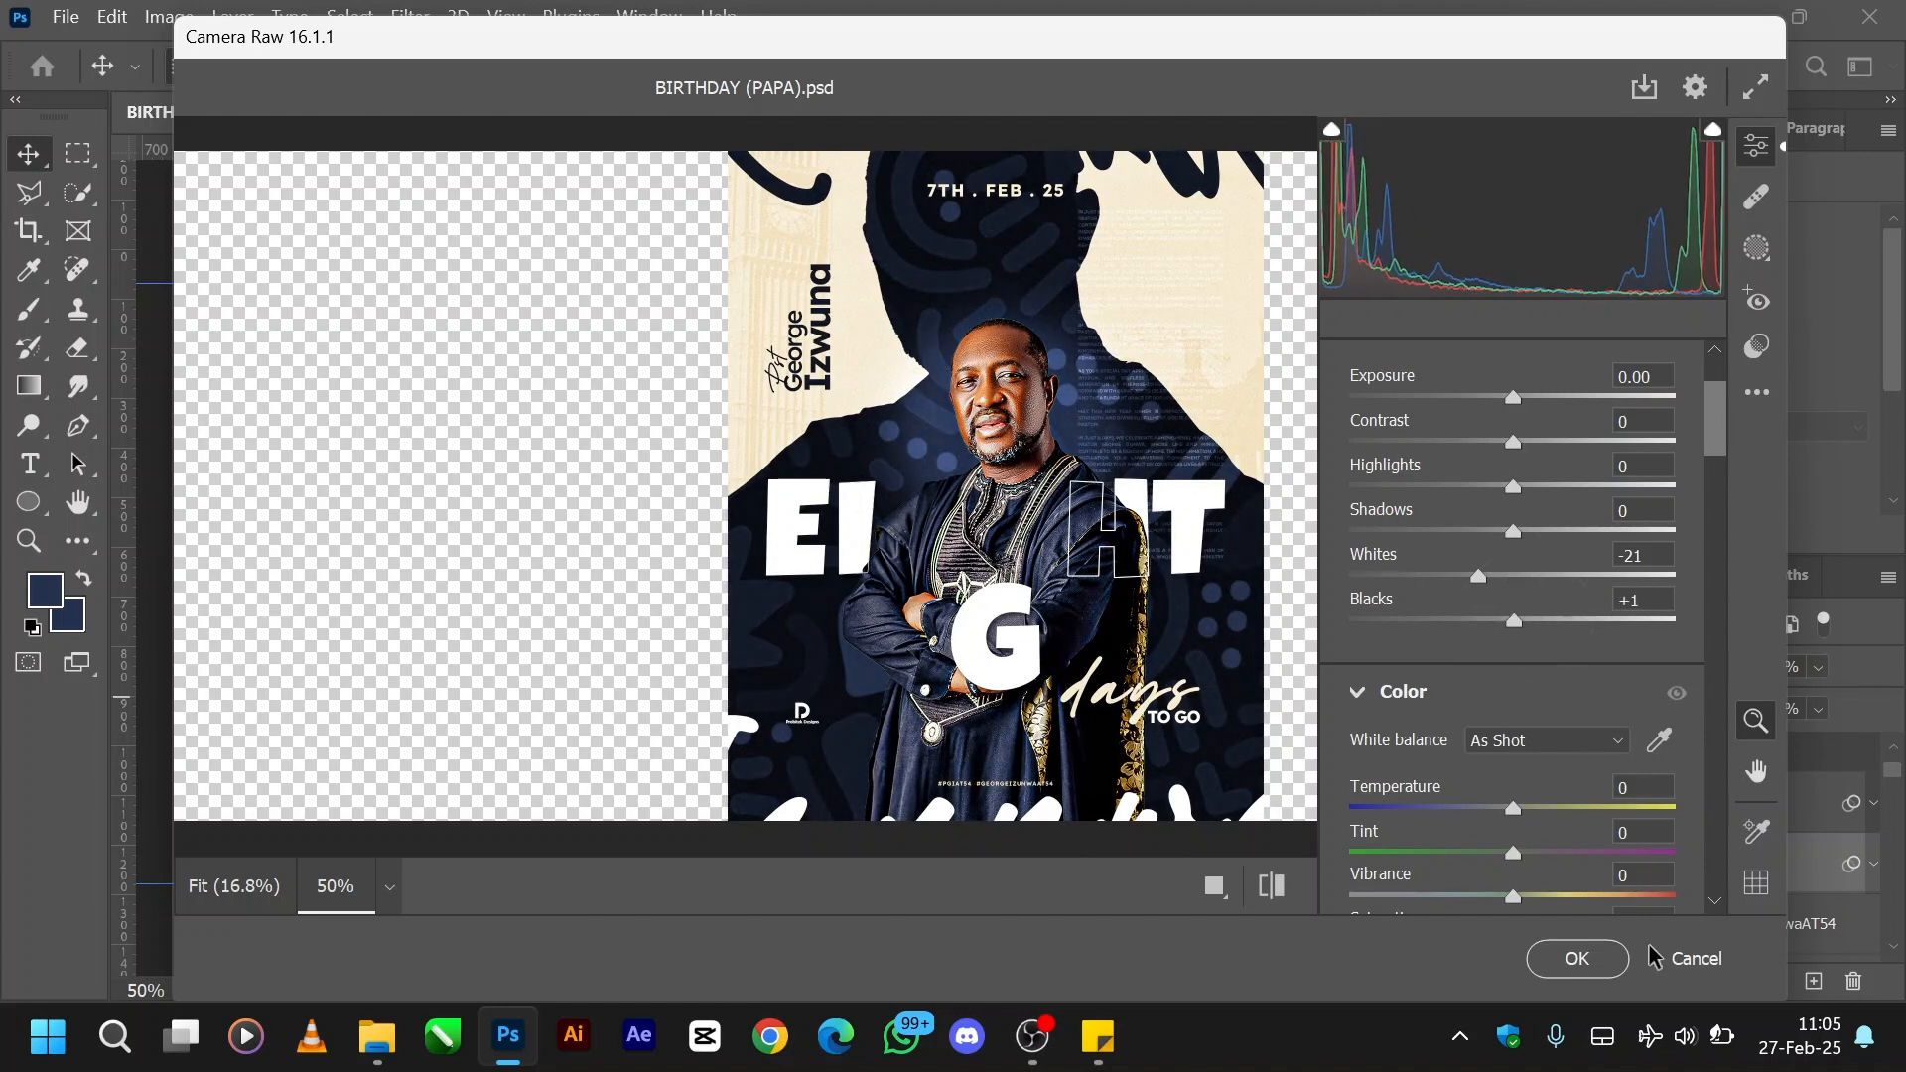
{"action": "left_click", "coordinate": [1555, 958]}
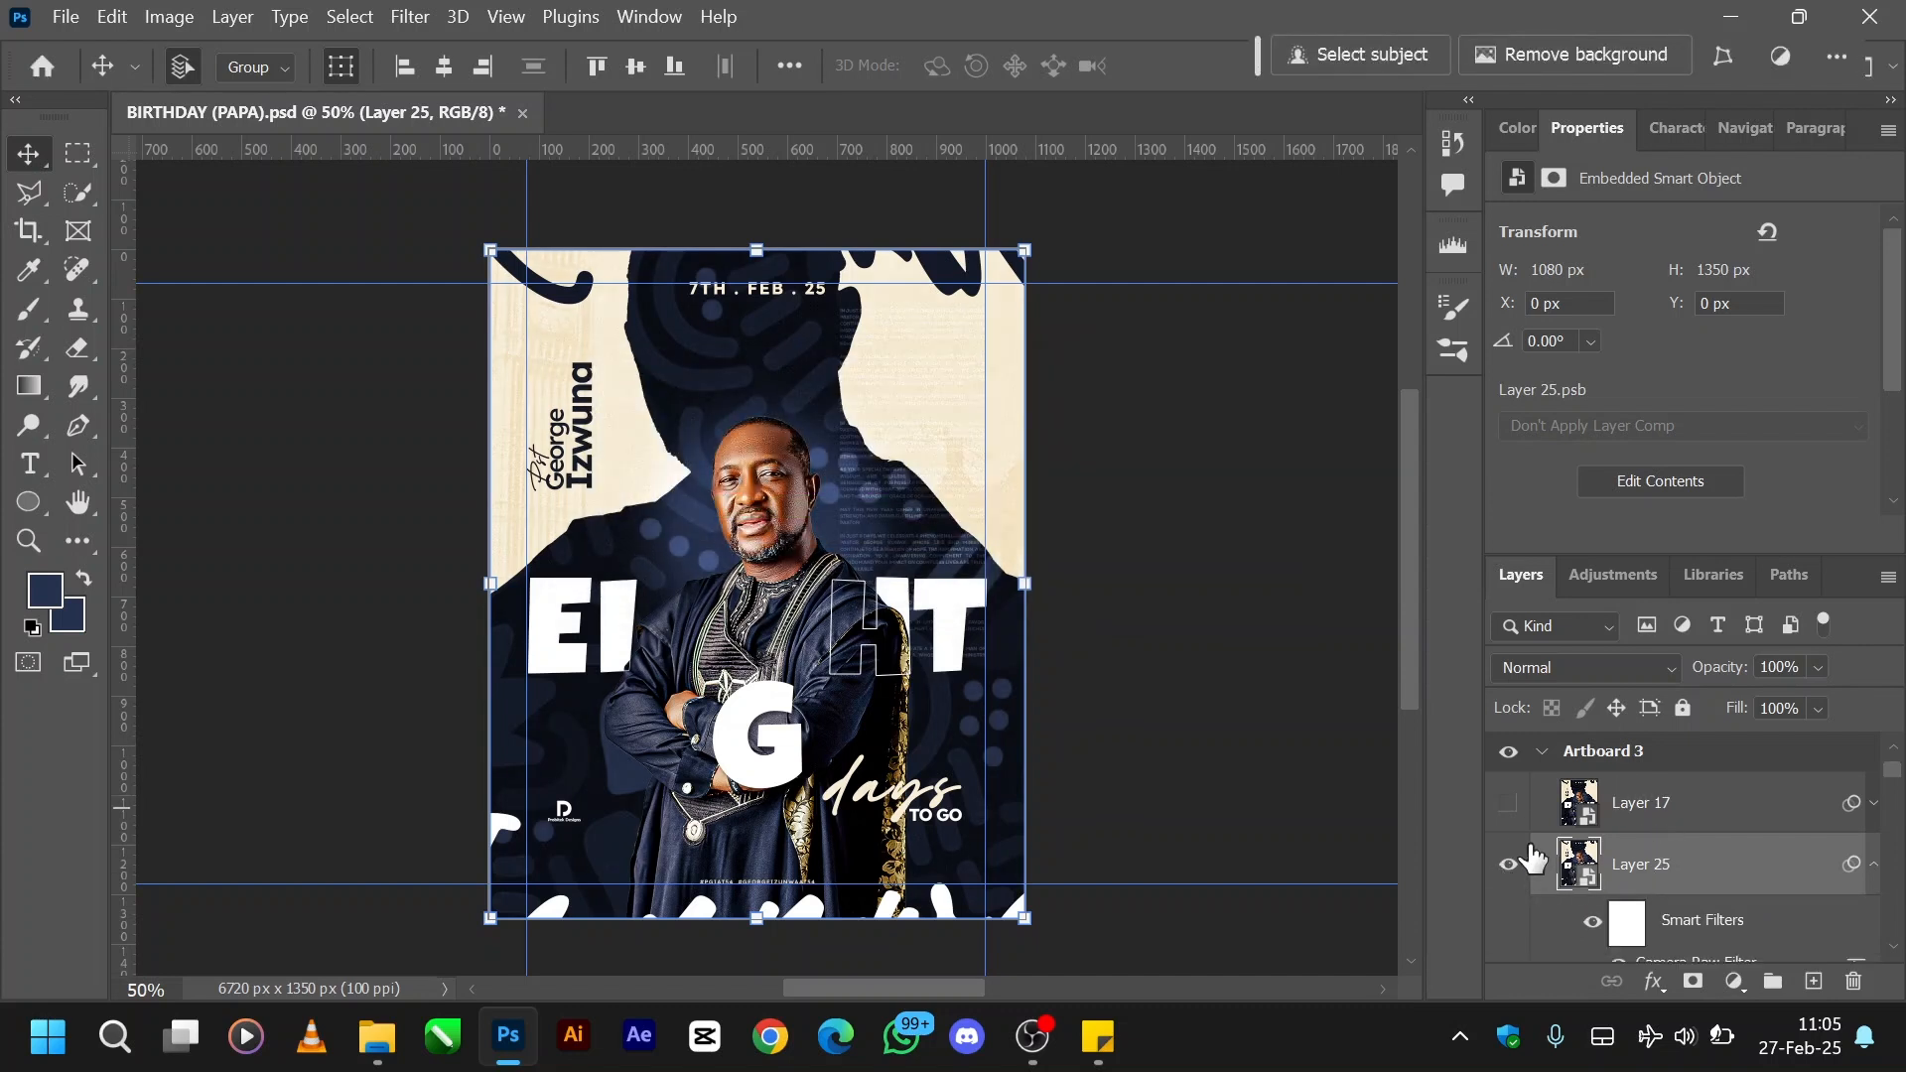
- Show the already graded Layer 17 in place of Layer 25 and delete Layer 25
{"action": "left_click", "coordinate": [1510, 866]}
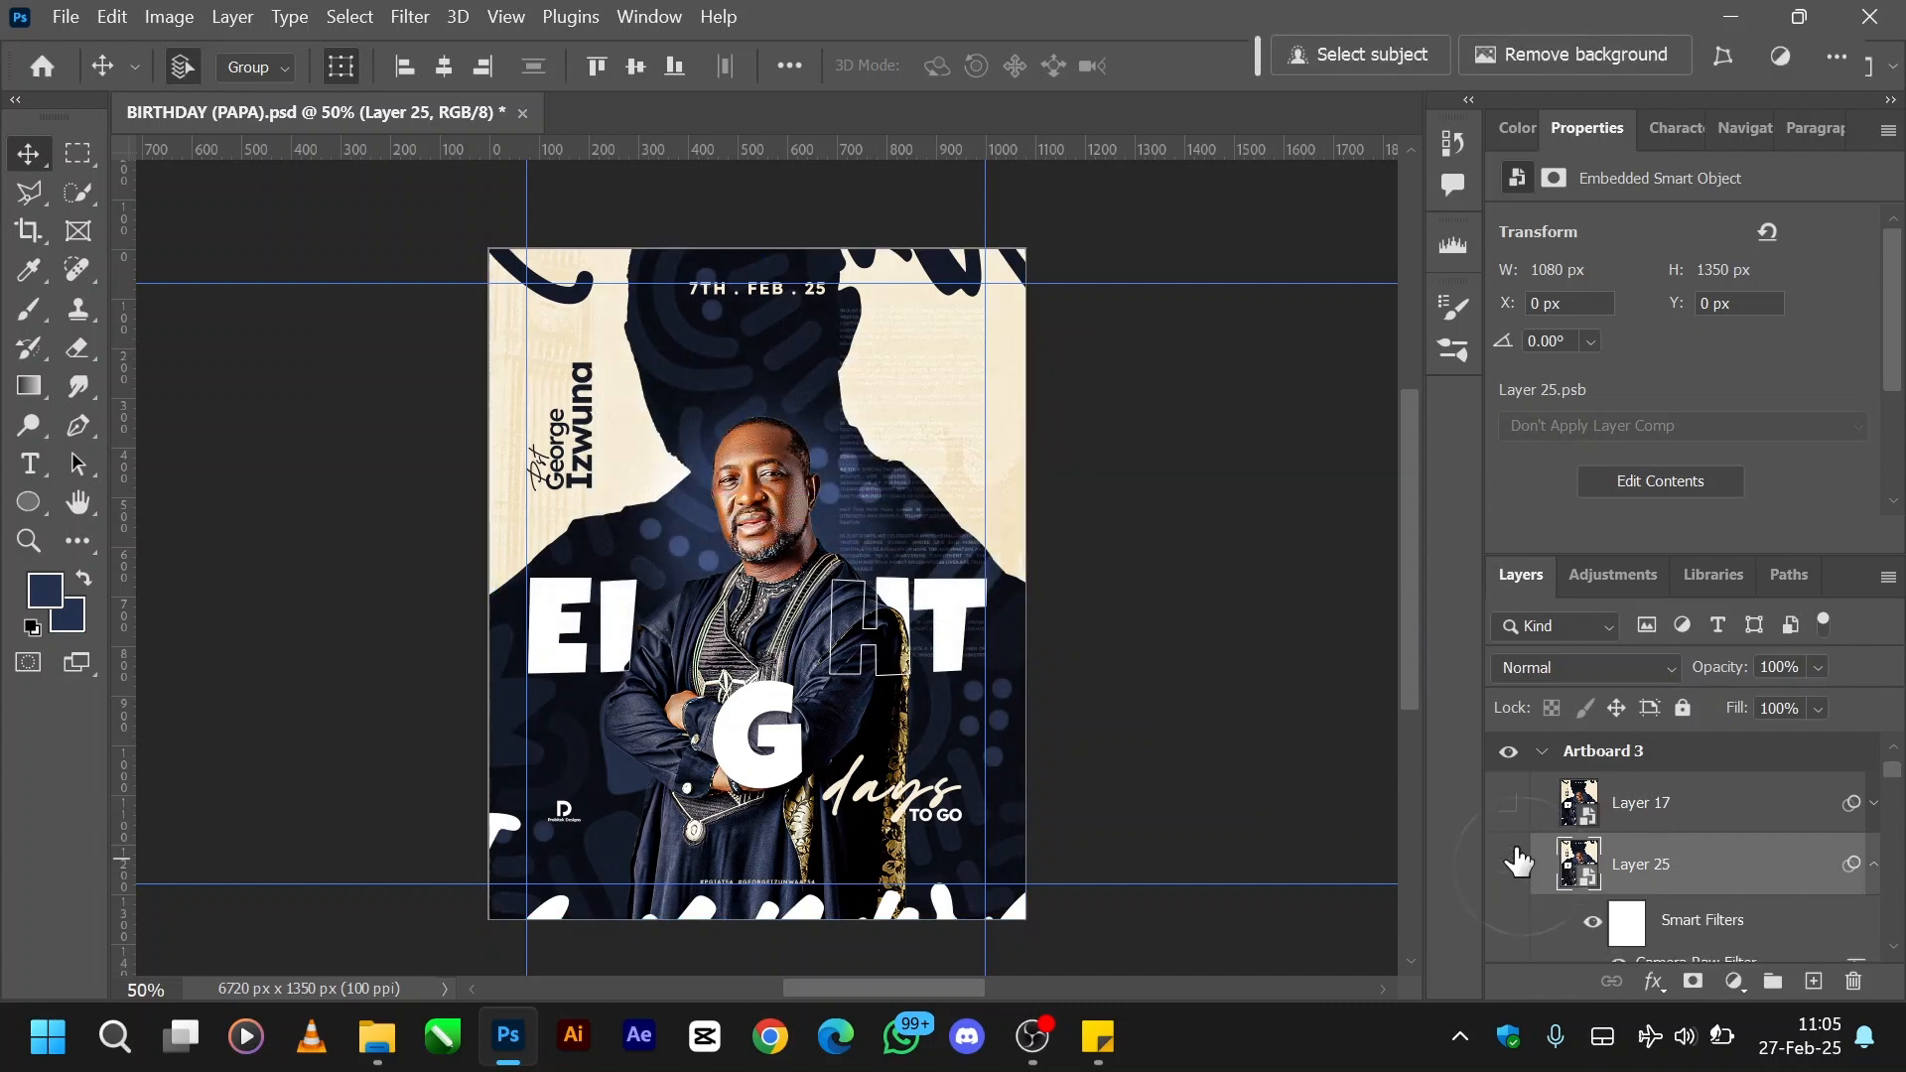
{"action": "left_click", "coordinate": [1508, 806]}
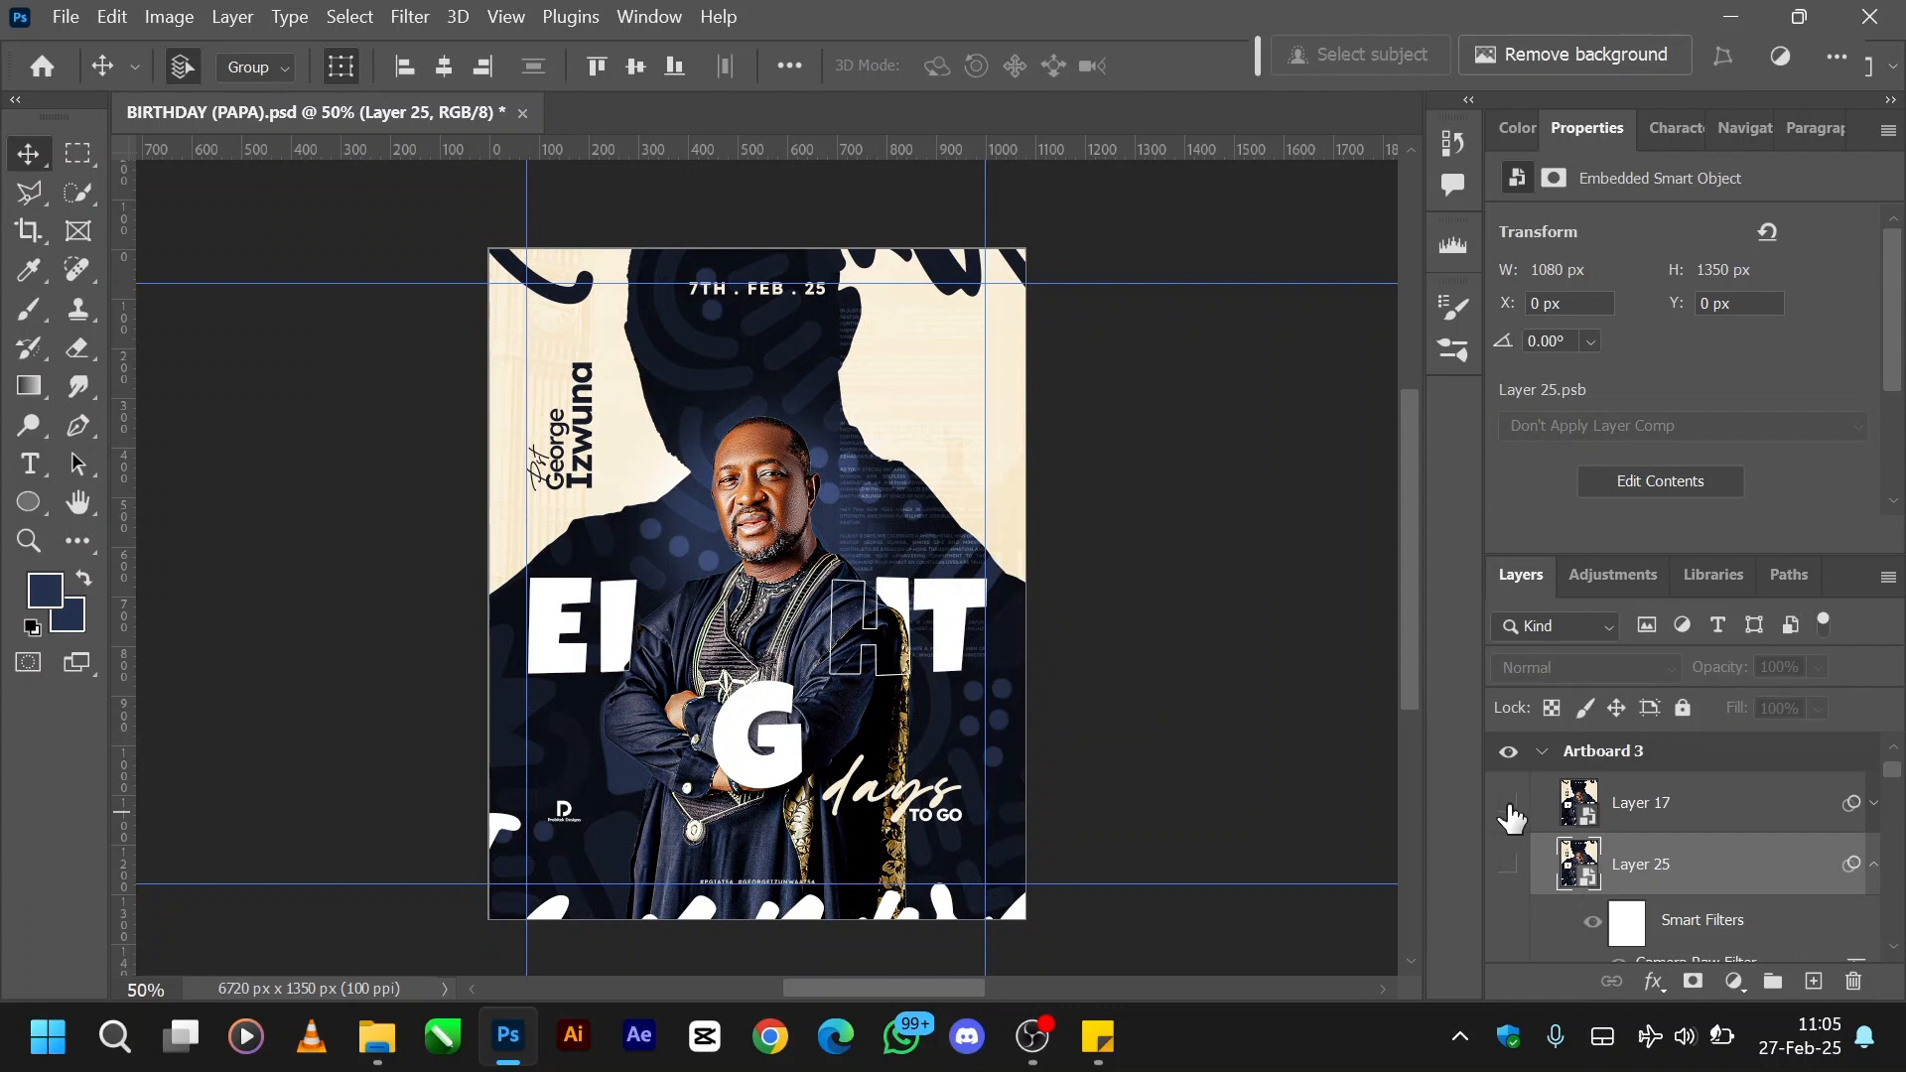
{"action": "left_click", "coordinate": [1648, 816]}
{"action": "left_click", "coordinate": [1718, 866]}
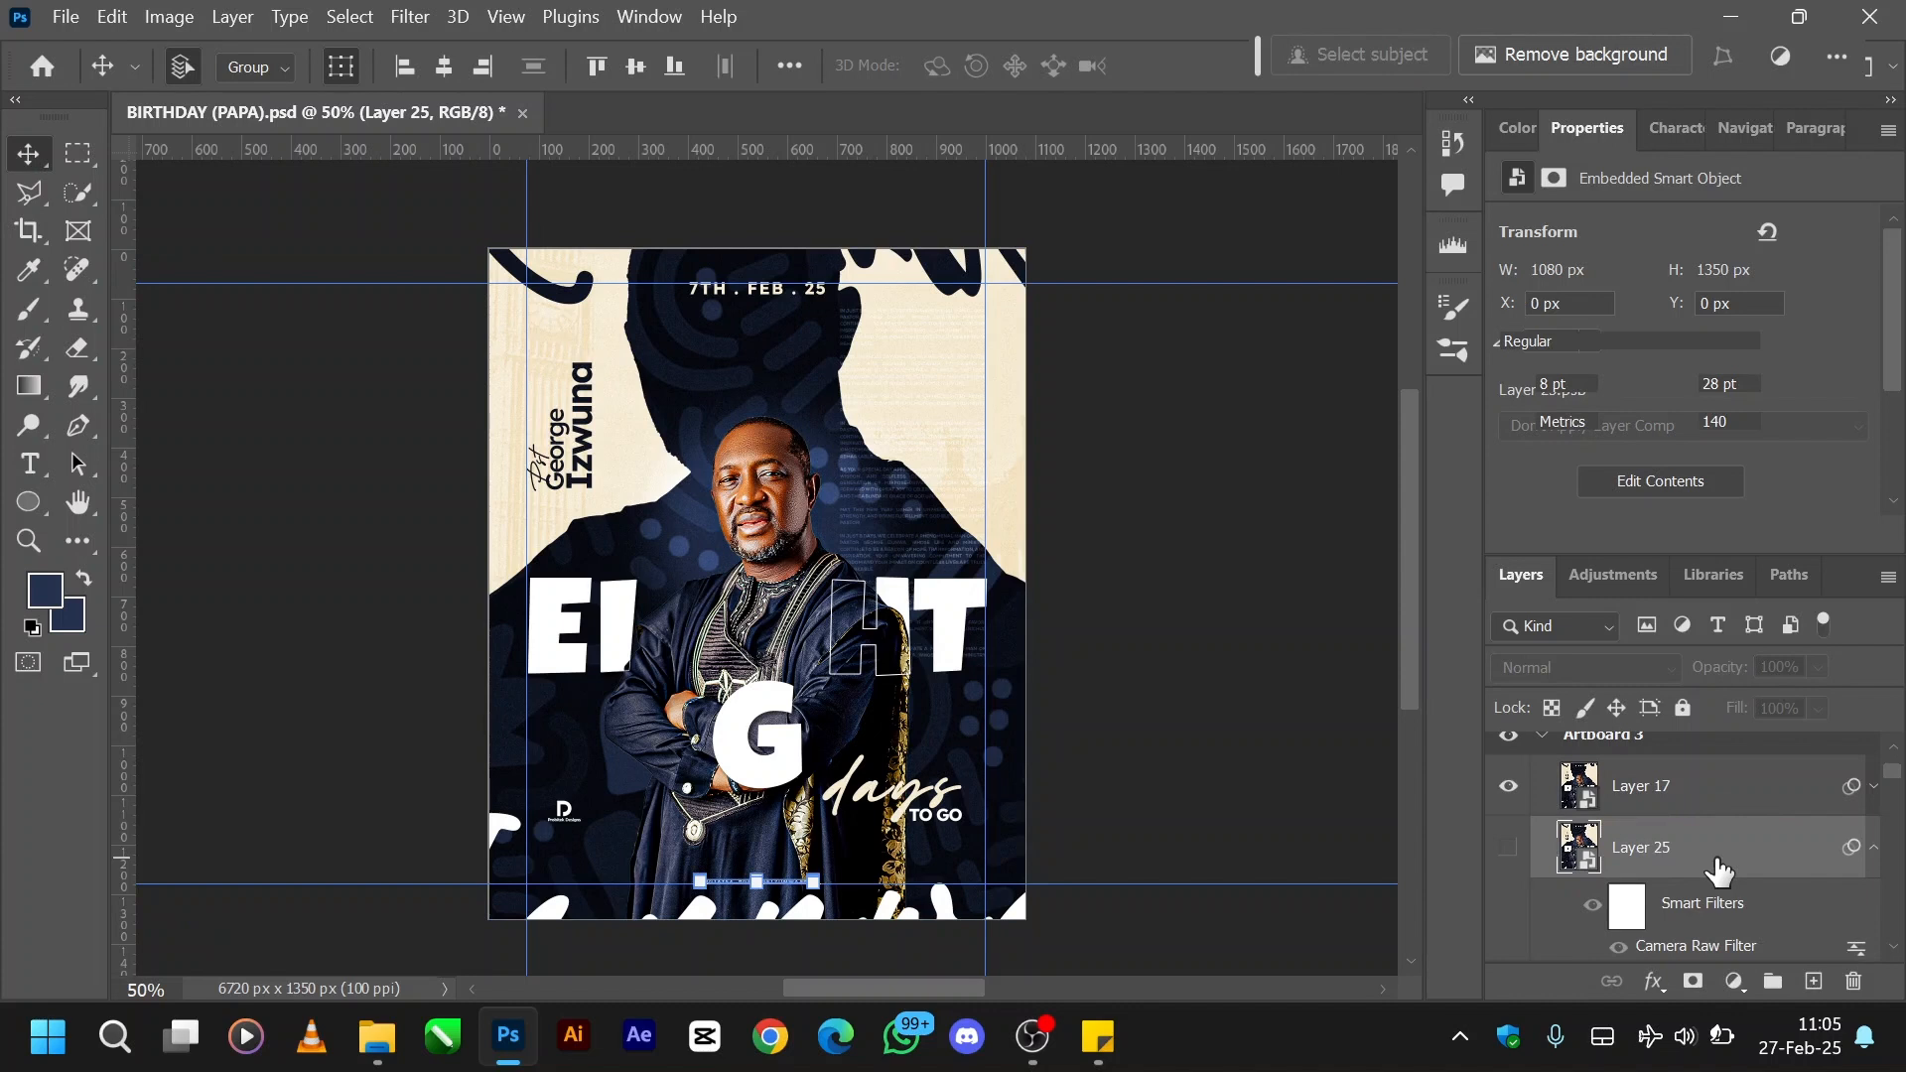
- Collapse and duplicate Artboard 3, and place the copy directly beside the original on its right at X 3336 px
{"action": "left_click", "coordinate": [1705, 798]}
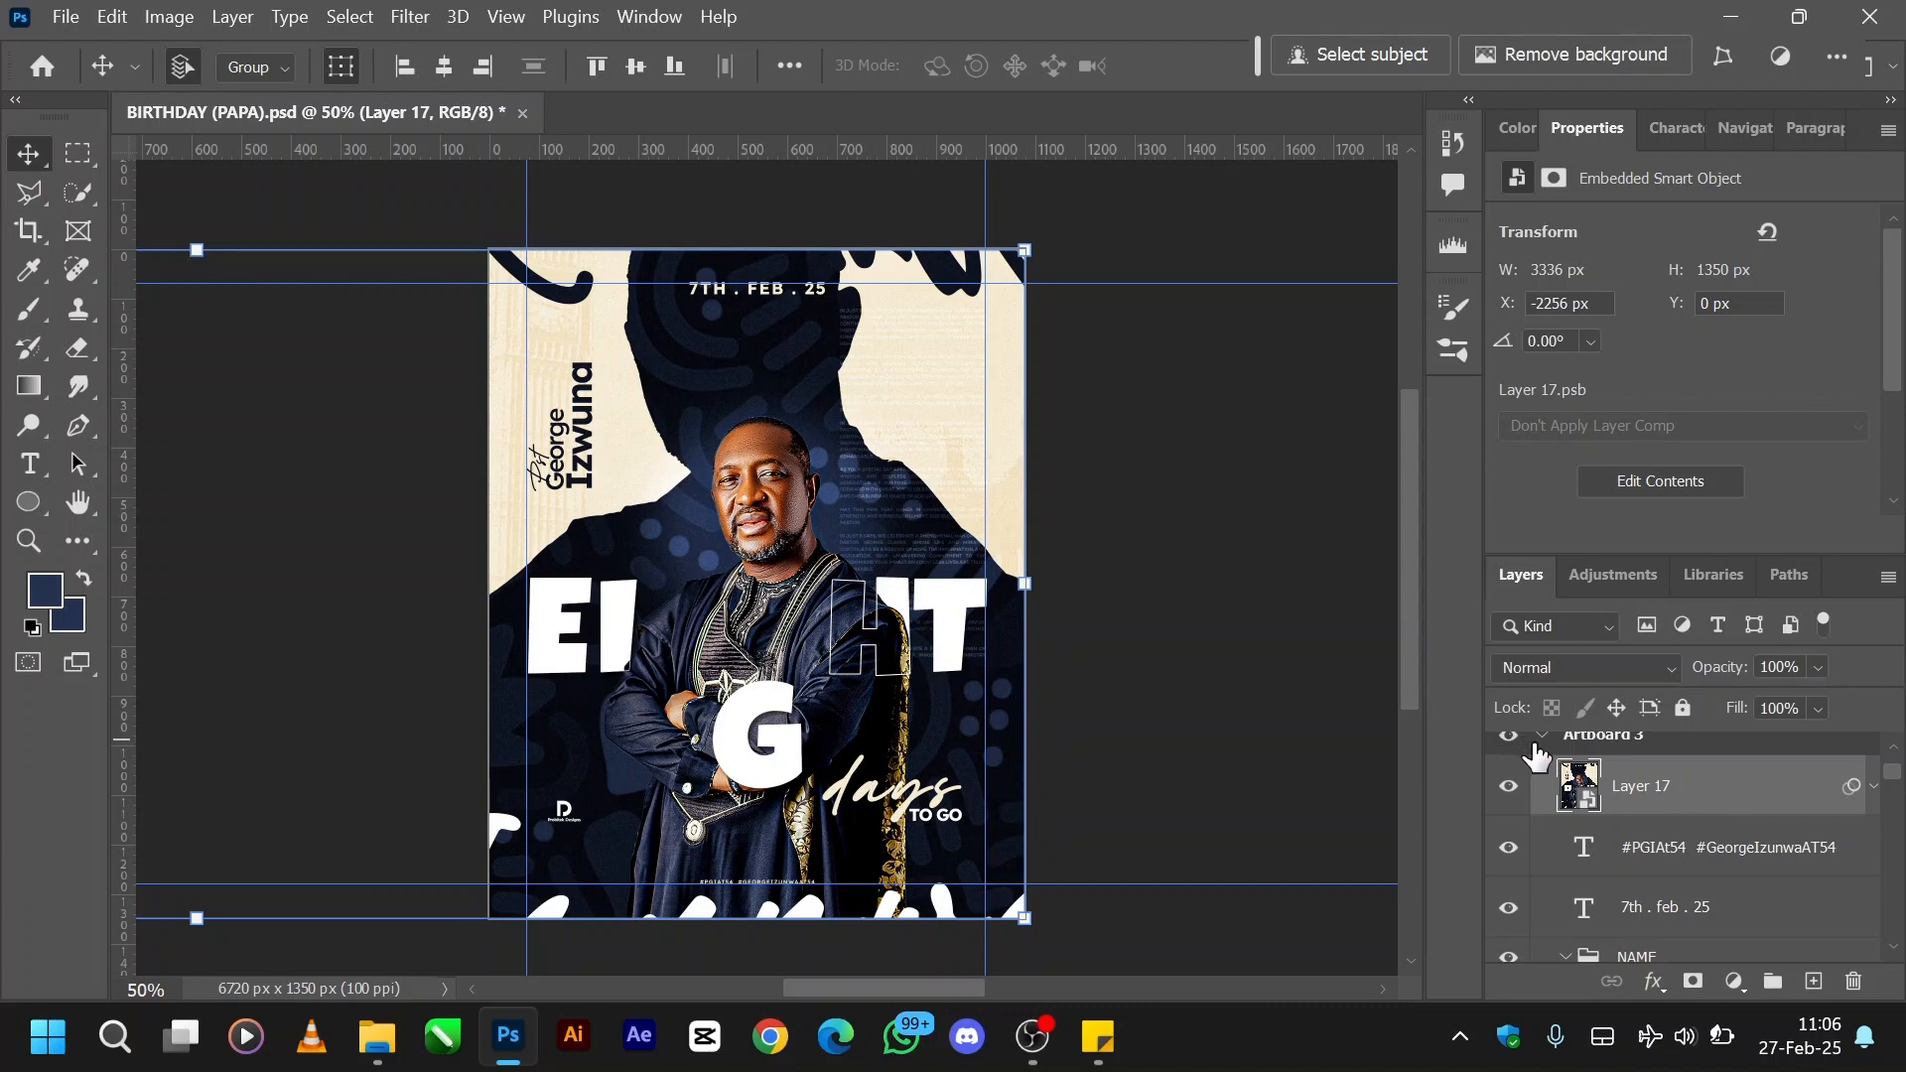
{"action": "left_click", "coordinate": [1541, 741]}
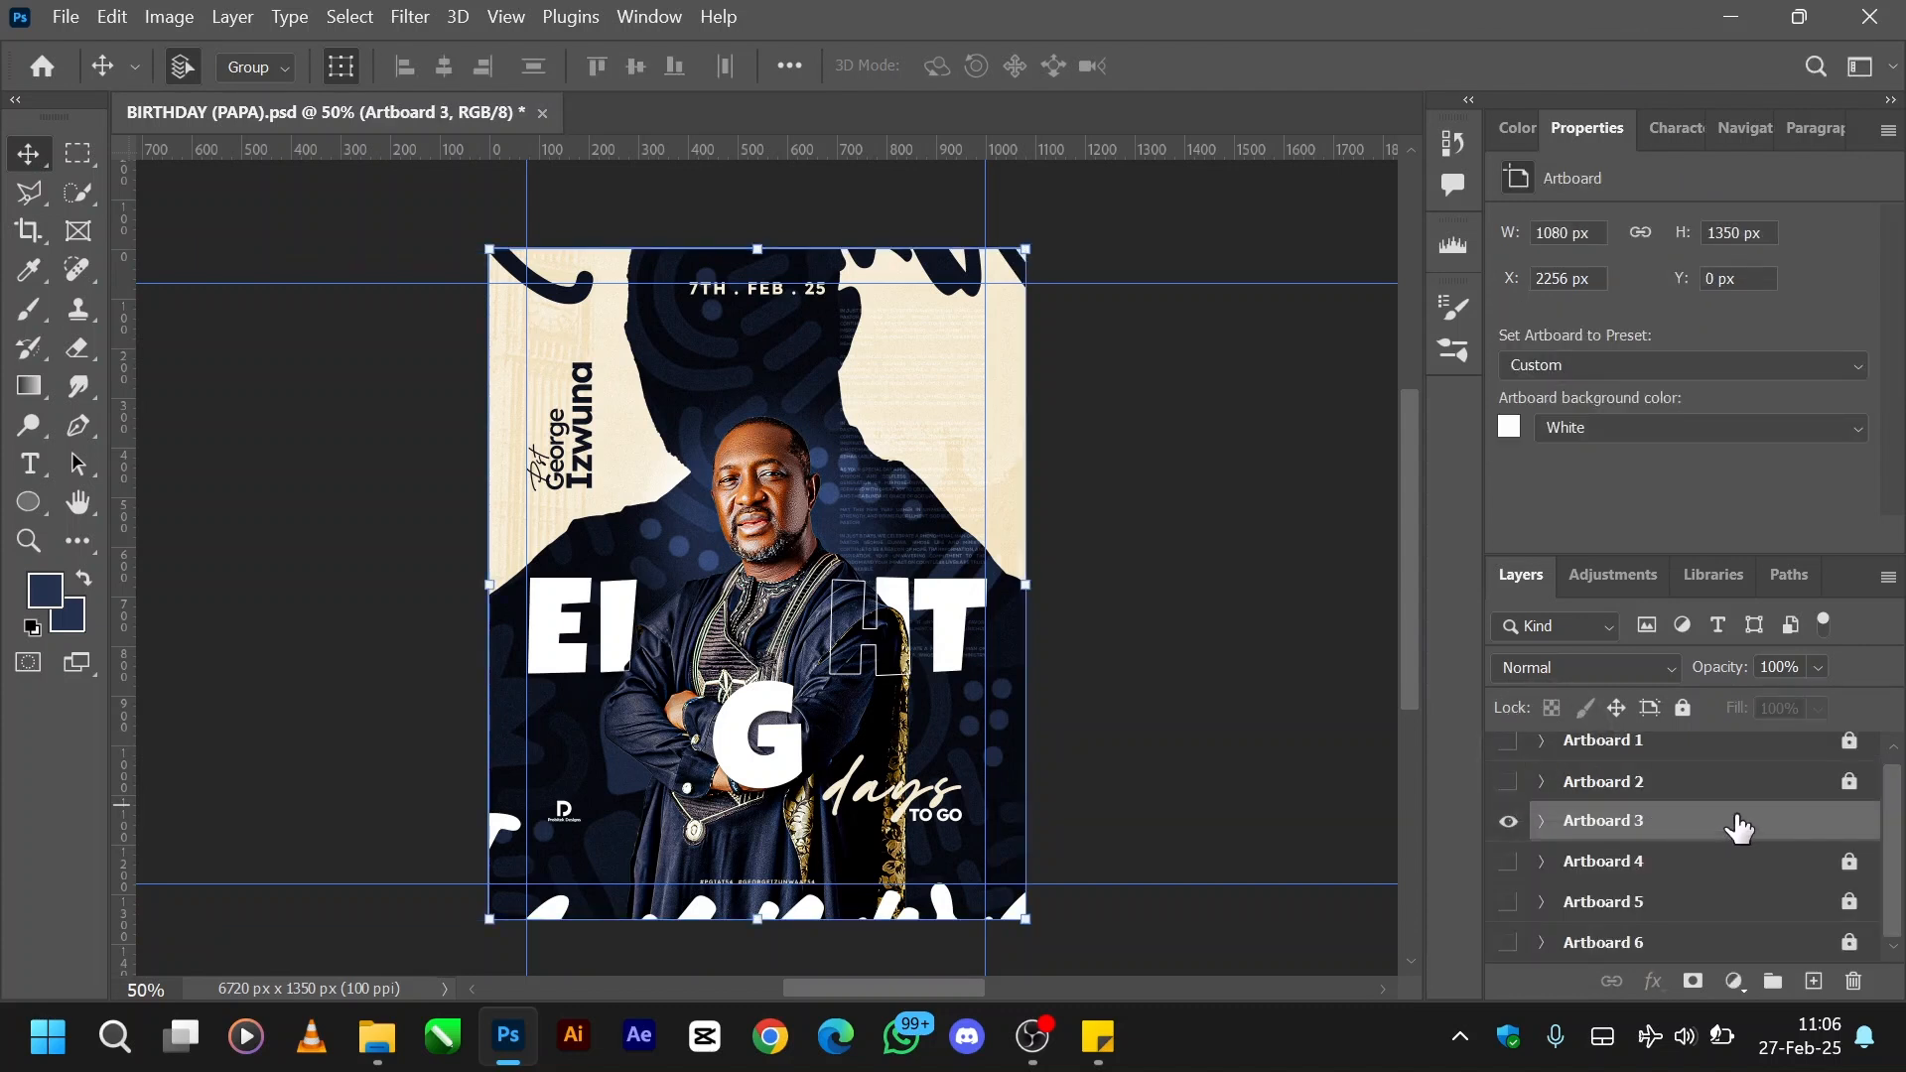
{"action": "left_click_drag", "start_coordinate": [1737, 838], "coordinate": [1737, 857]}
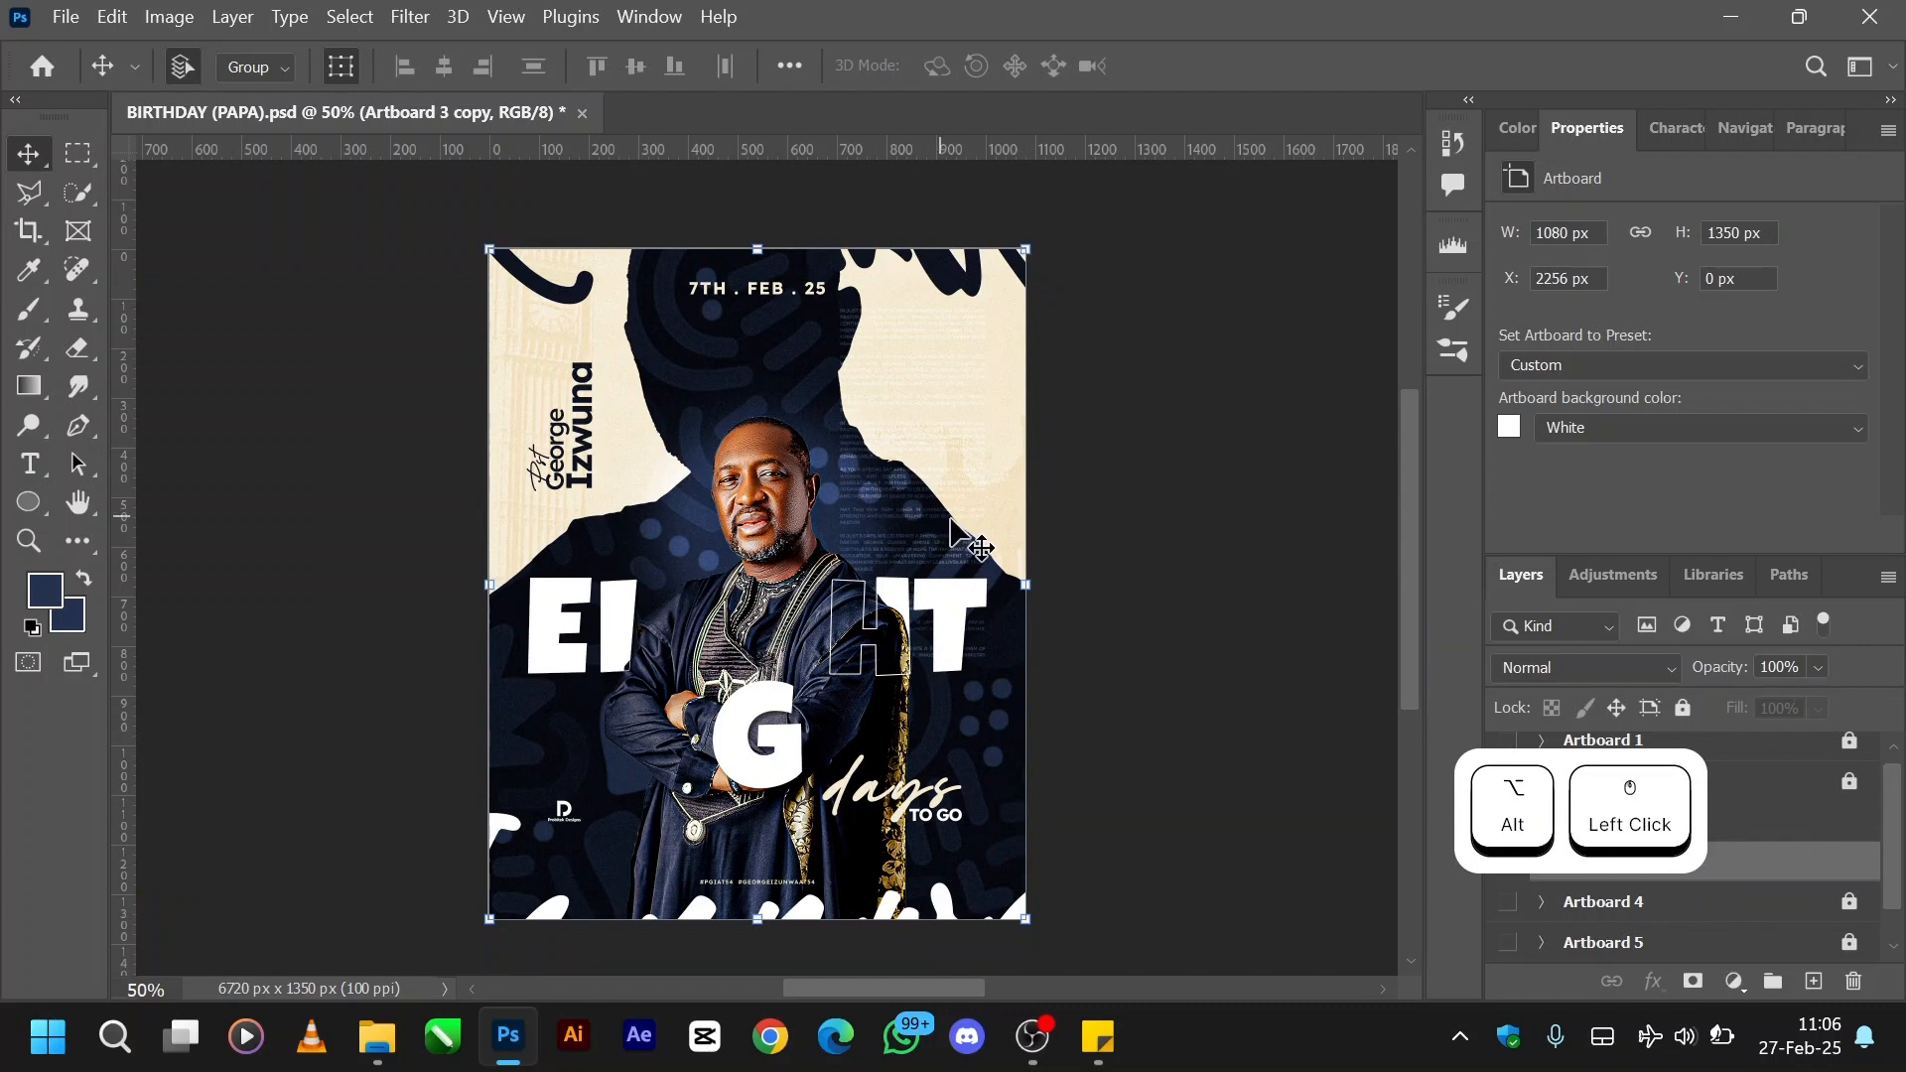
{"action": "left_click", "coordinate": [759, 526], "text": "ctrl"}
{"action": "left_click_drag", "start_coordinate": [759, 526], "coordinate": [1284, 523]}
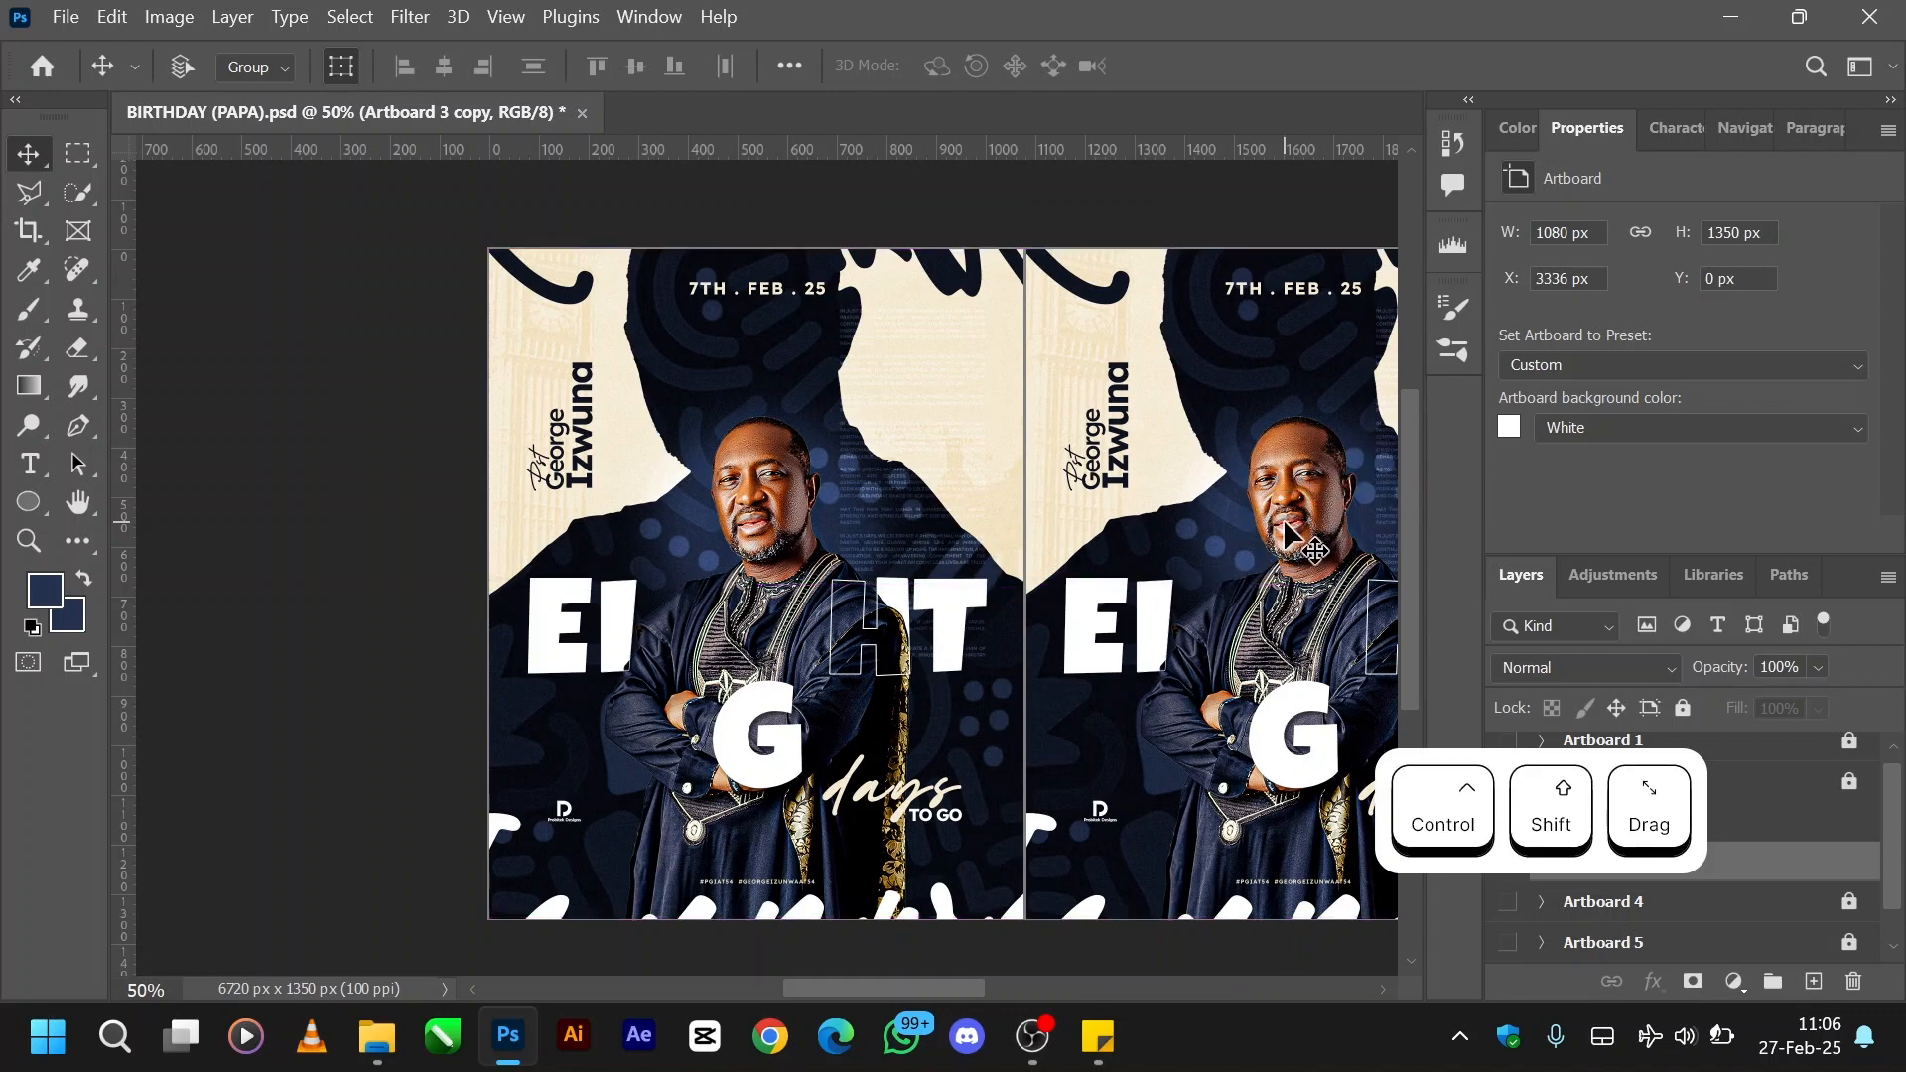
- Shift the duplicated artboard slightly right to X 3384 px, leaving a narrow gap beside the original
{"action": "scroll", "coordinate": [1285, 523], "scroll_direction": "left", "scroll_amount": 1}
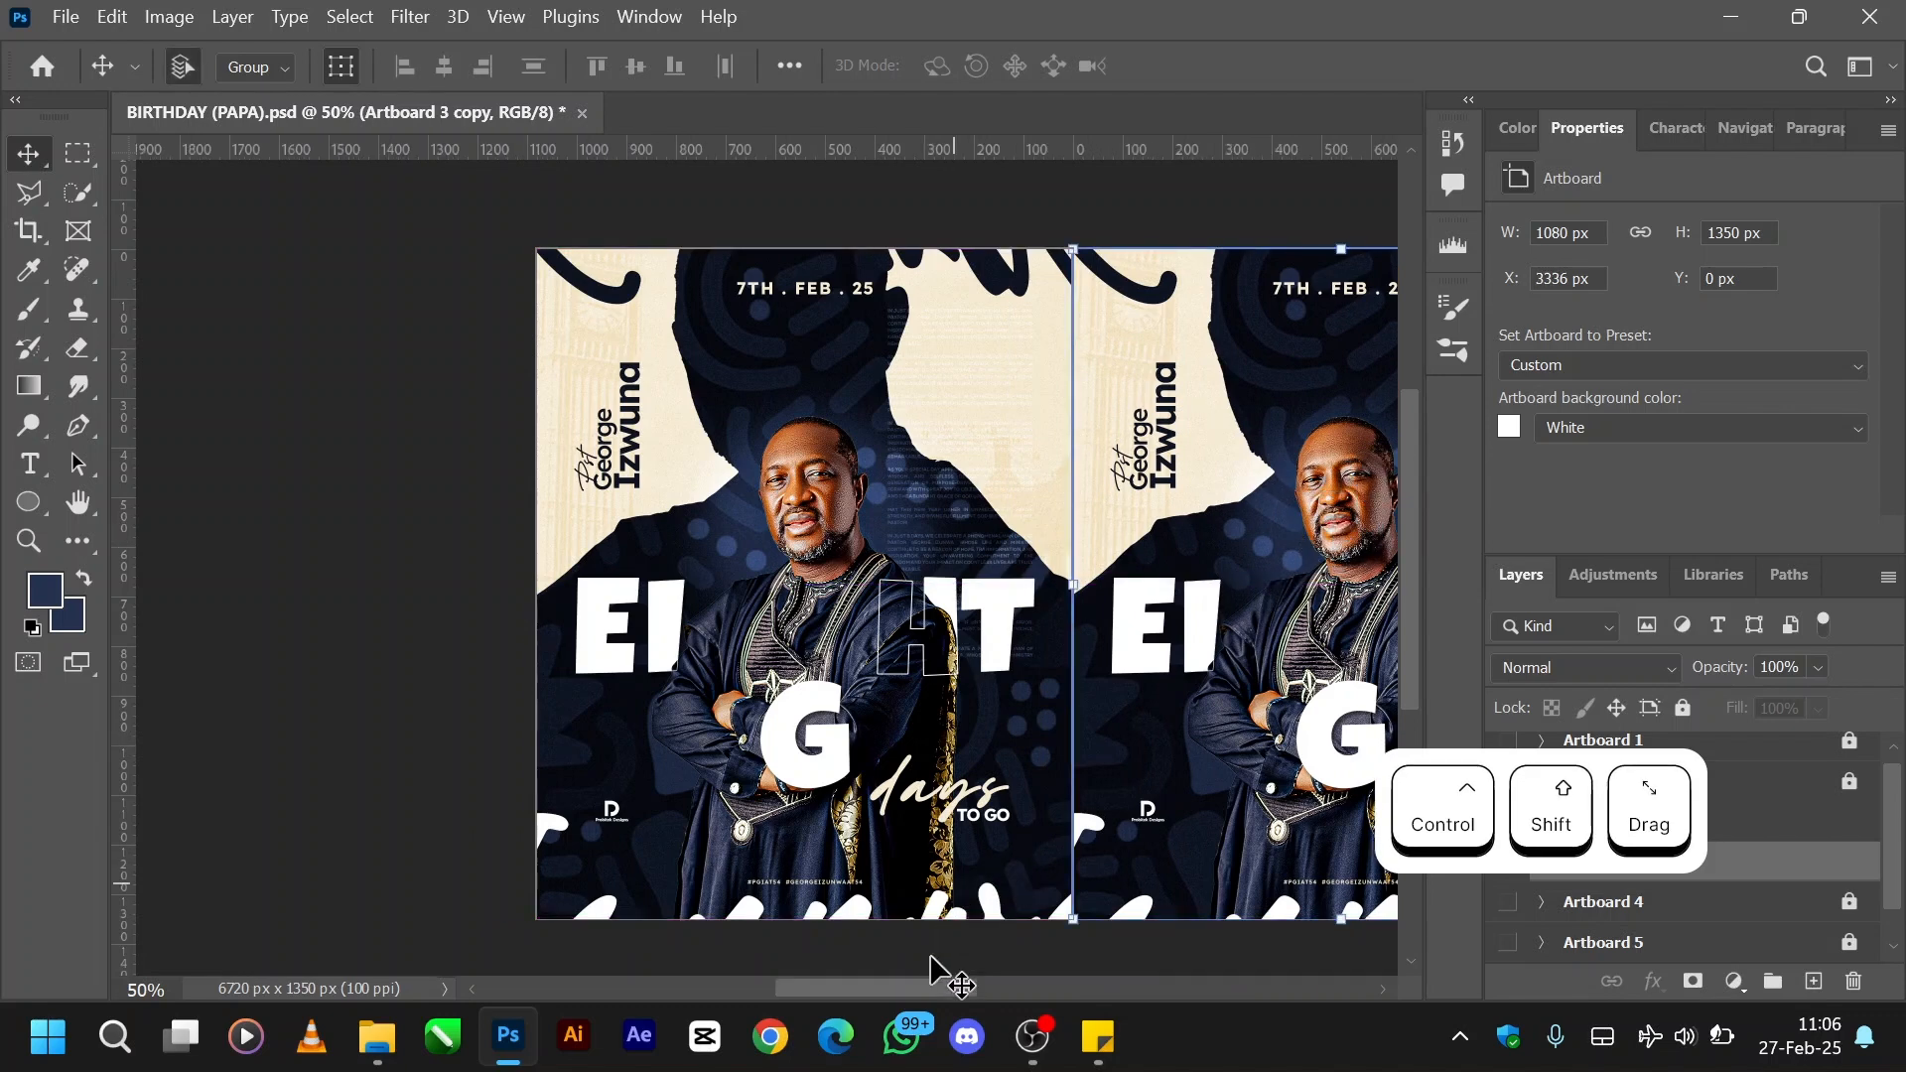
{"action": "left_click_drag", "start_coordinate": [921, 995], "coordinate": [980, 996]}
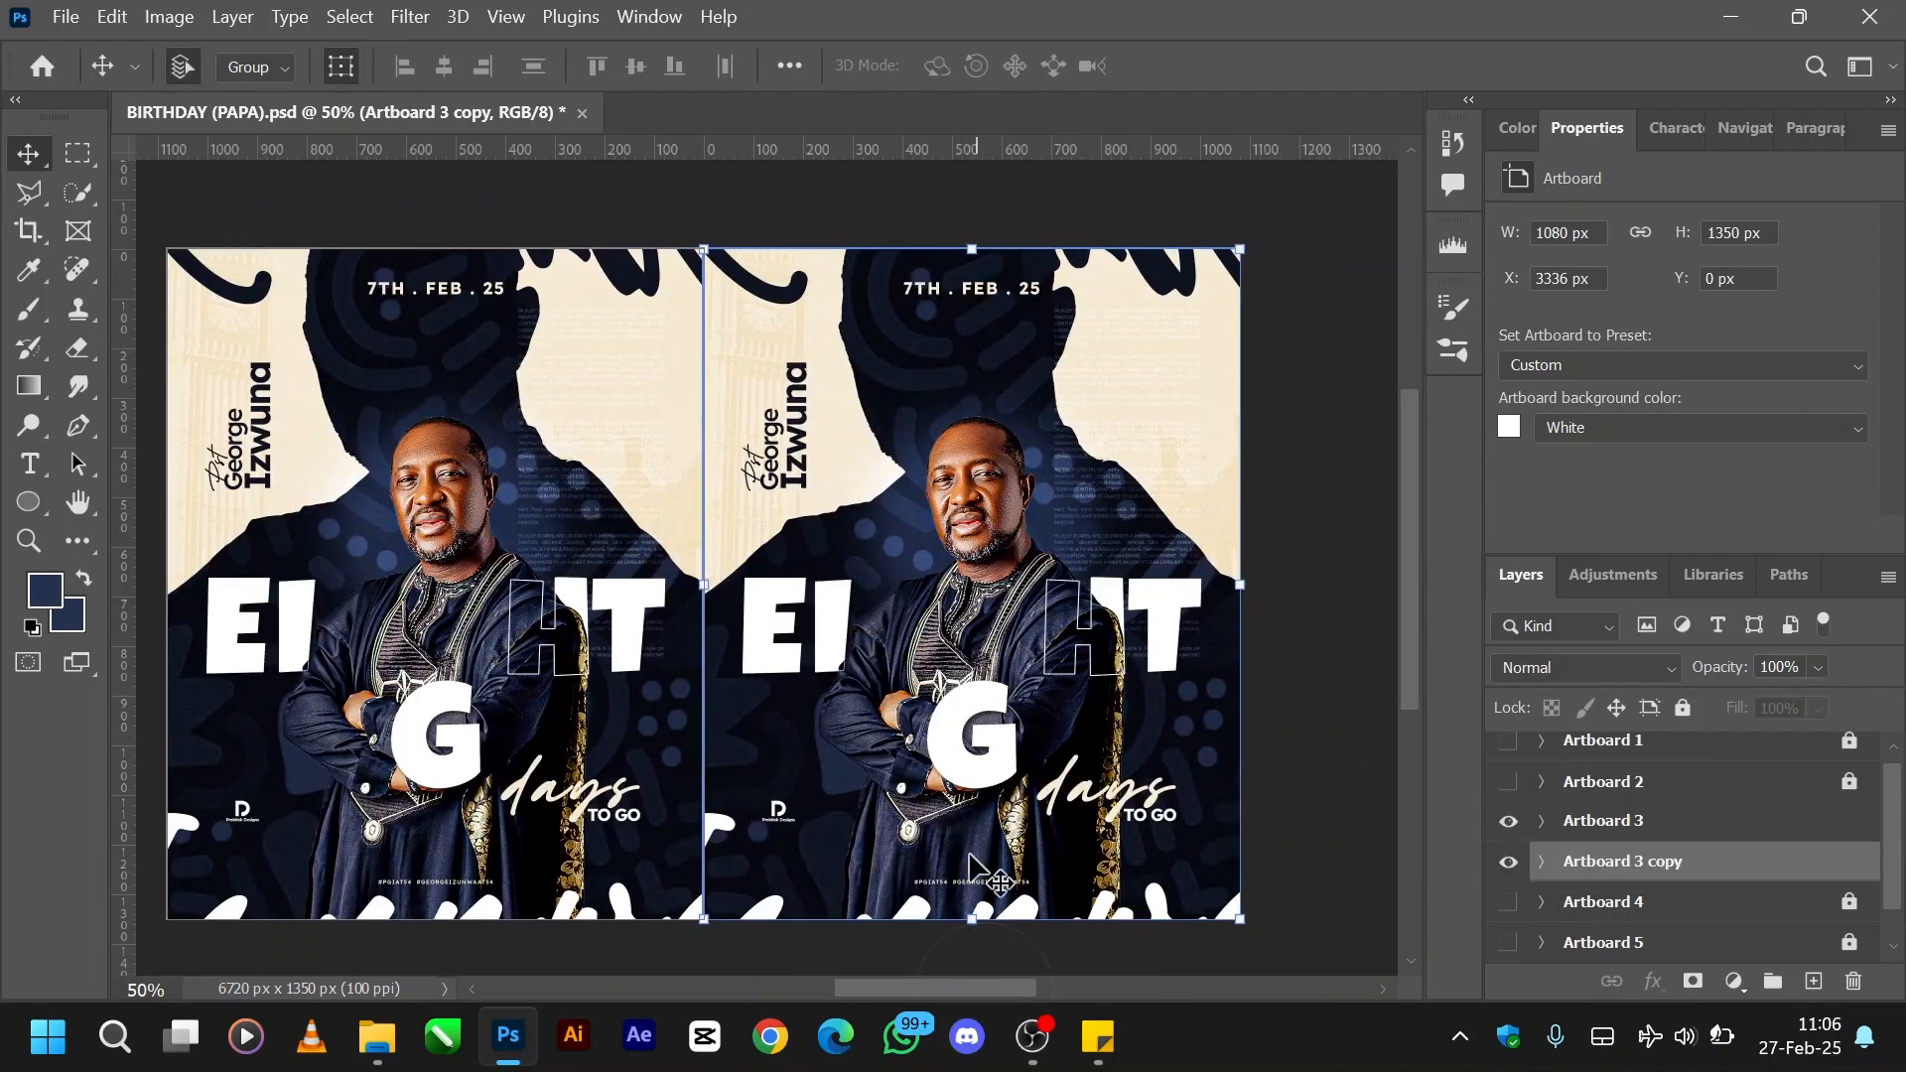
{"action": "left_click_drag", "start_coordinate": [861, 422], "coordinate": [890, 422]}
- Expand Artboard 3 copy and start a Hue/Saturation adjustment on its Layer 17, keeping both artboards in view
{"action": "scroll", "coordinate": [1772, 863], "scroll_direction": "down", "scroll_amount": 1}
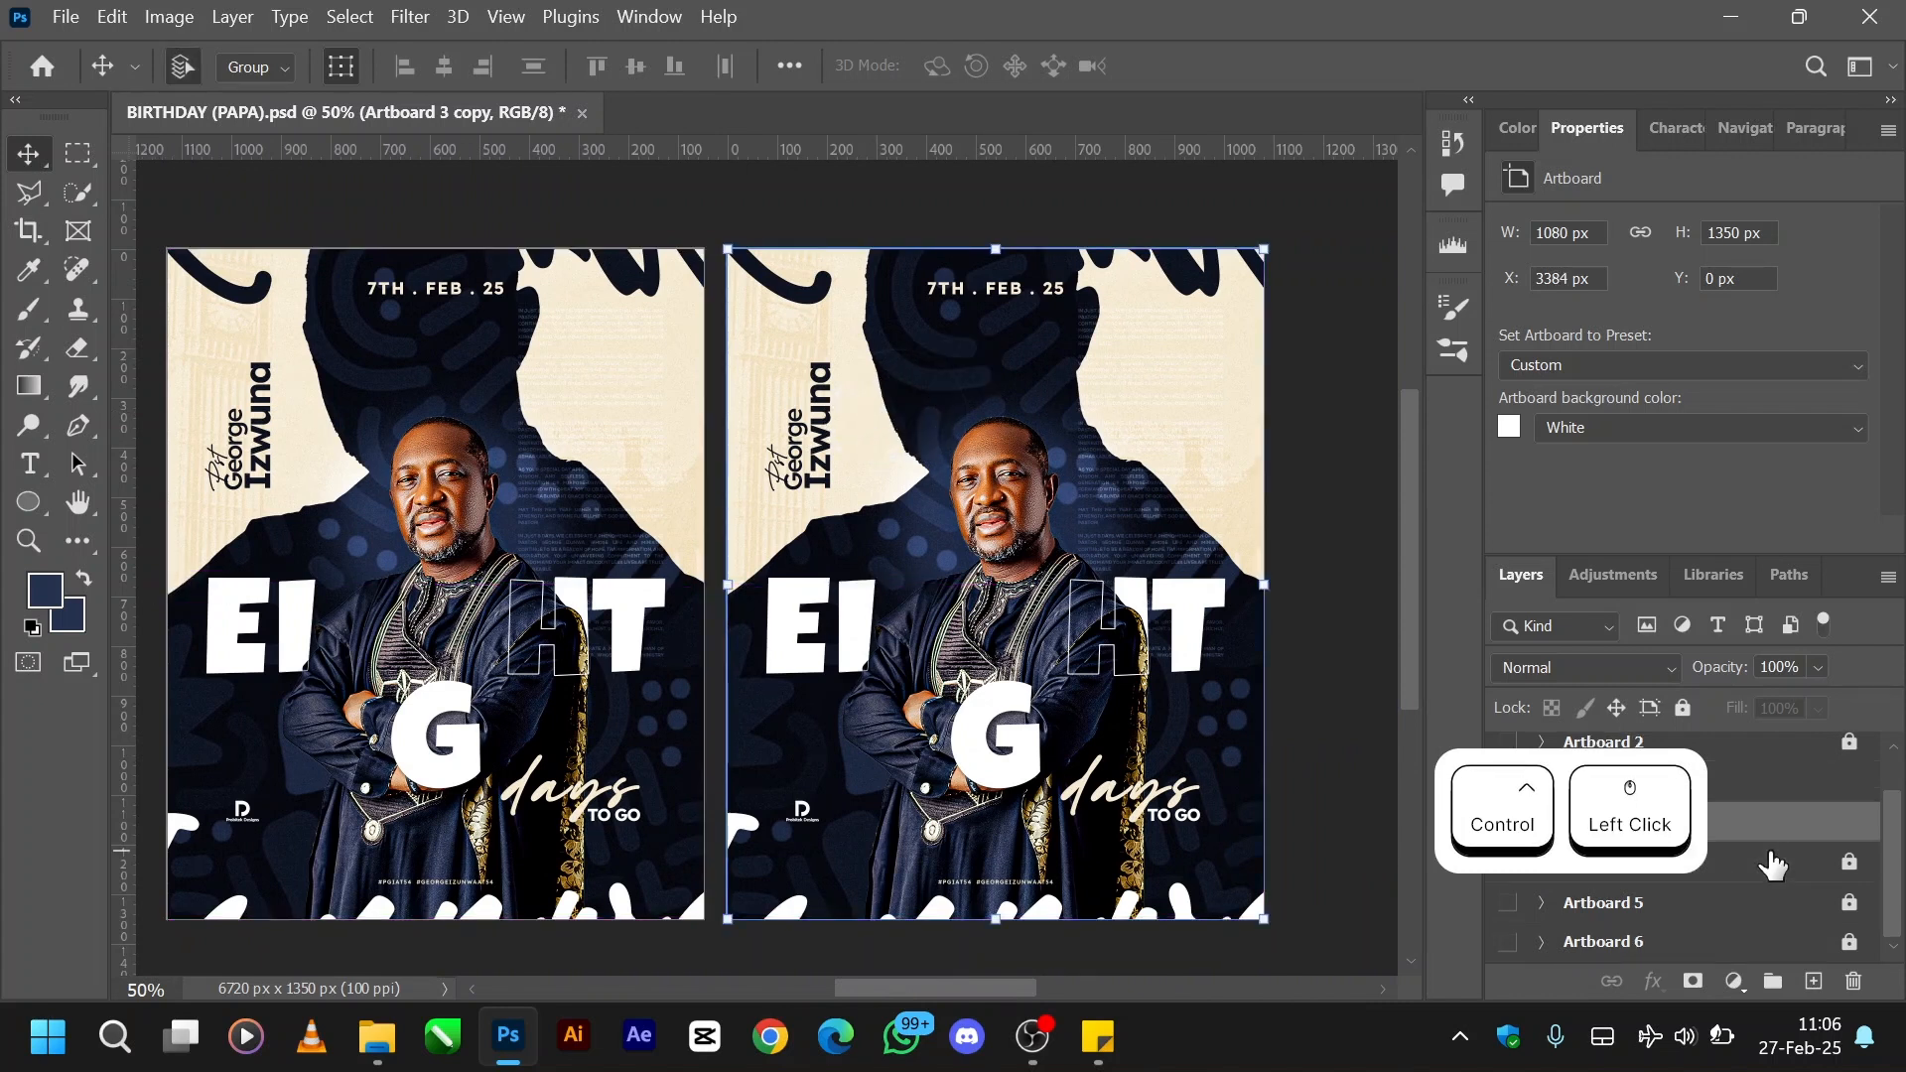
{"action": "left_click", "coordinate": [1755, 830]}
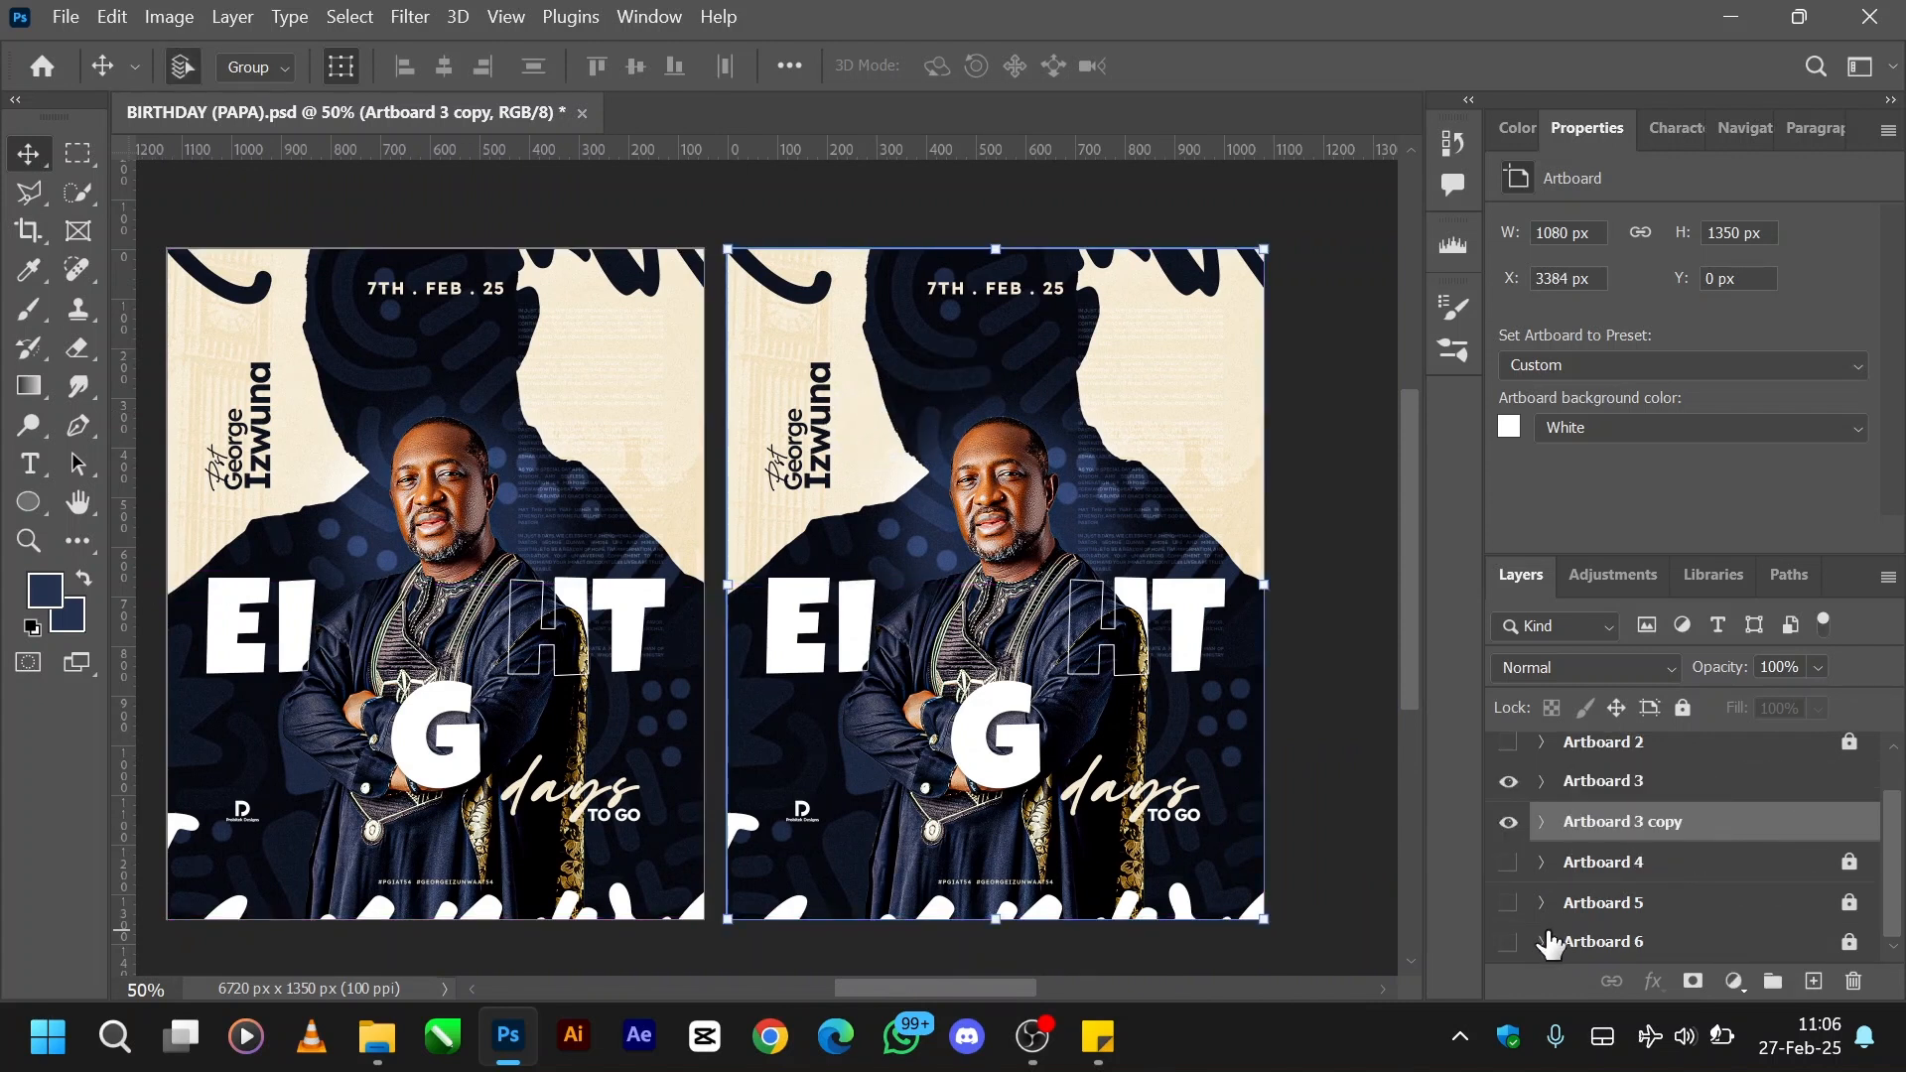
{"action": "left_click", "coordinate": [1542, 821]}
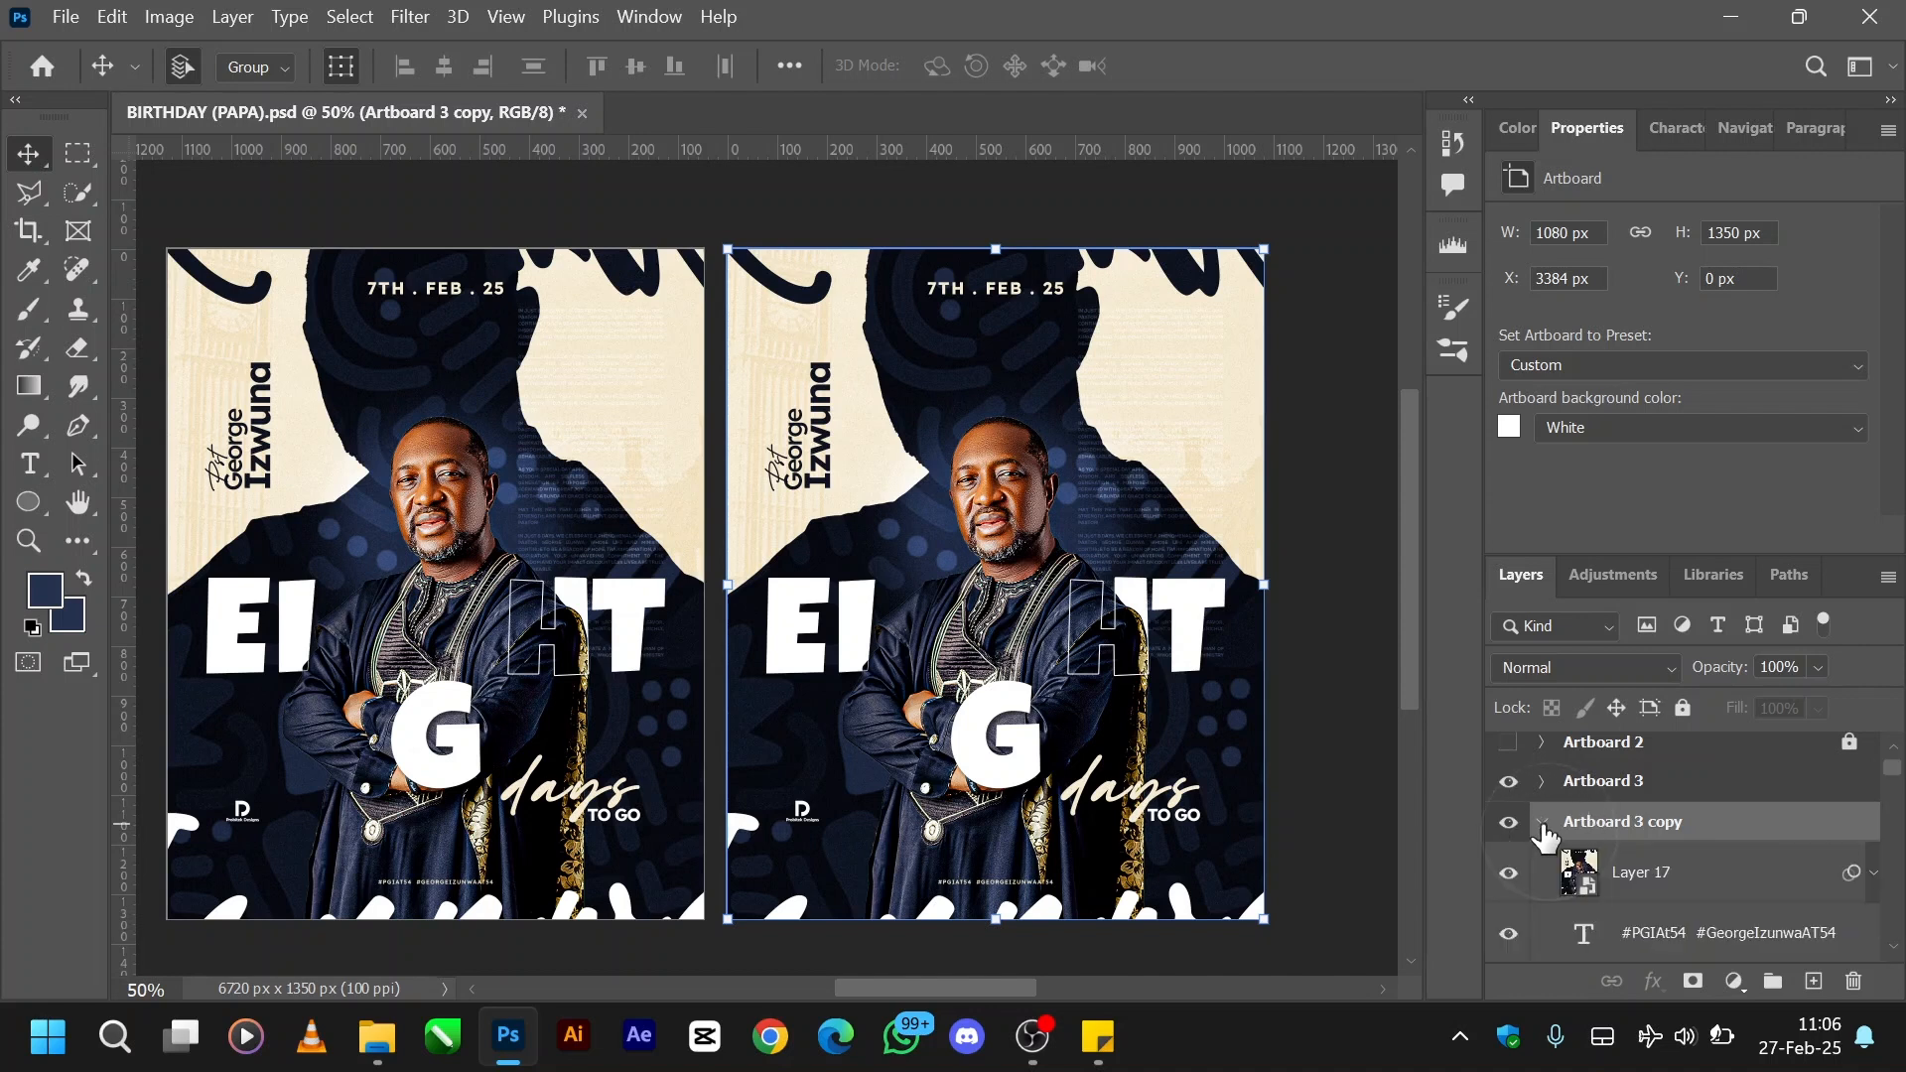
{"action": "left_click", "coordinate": [1676, 884]}
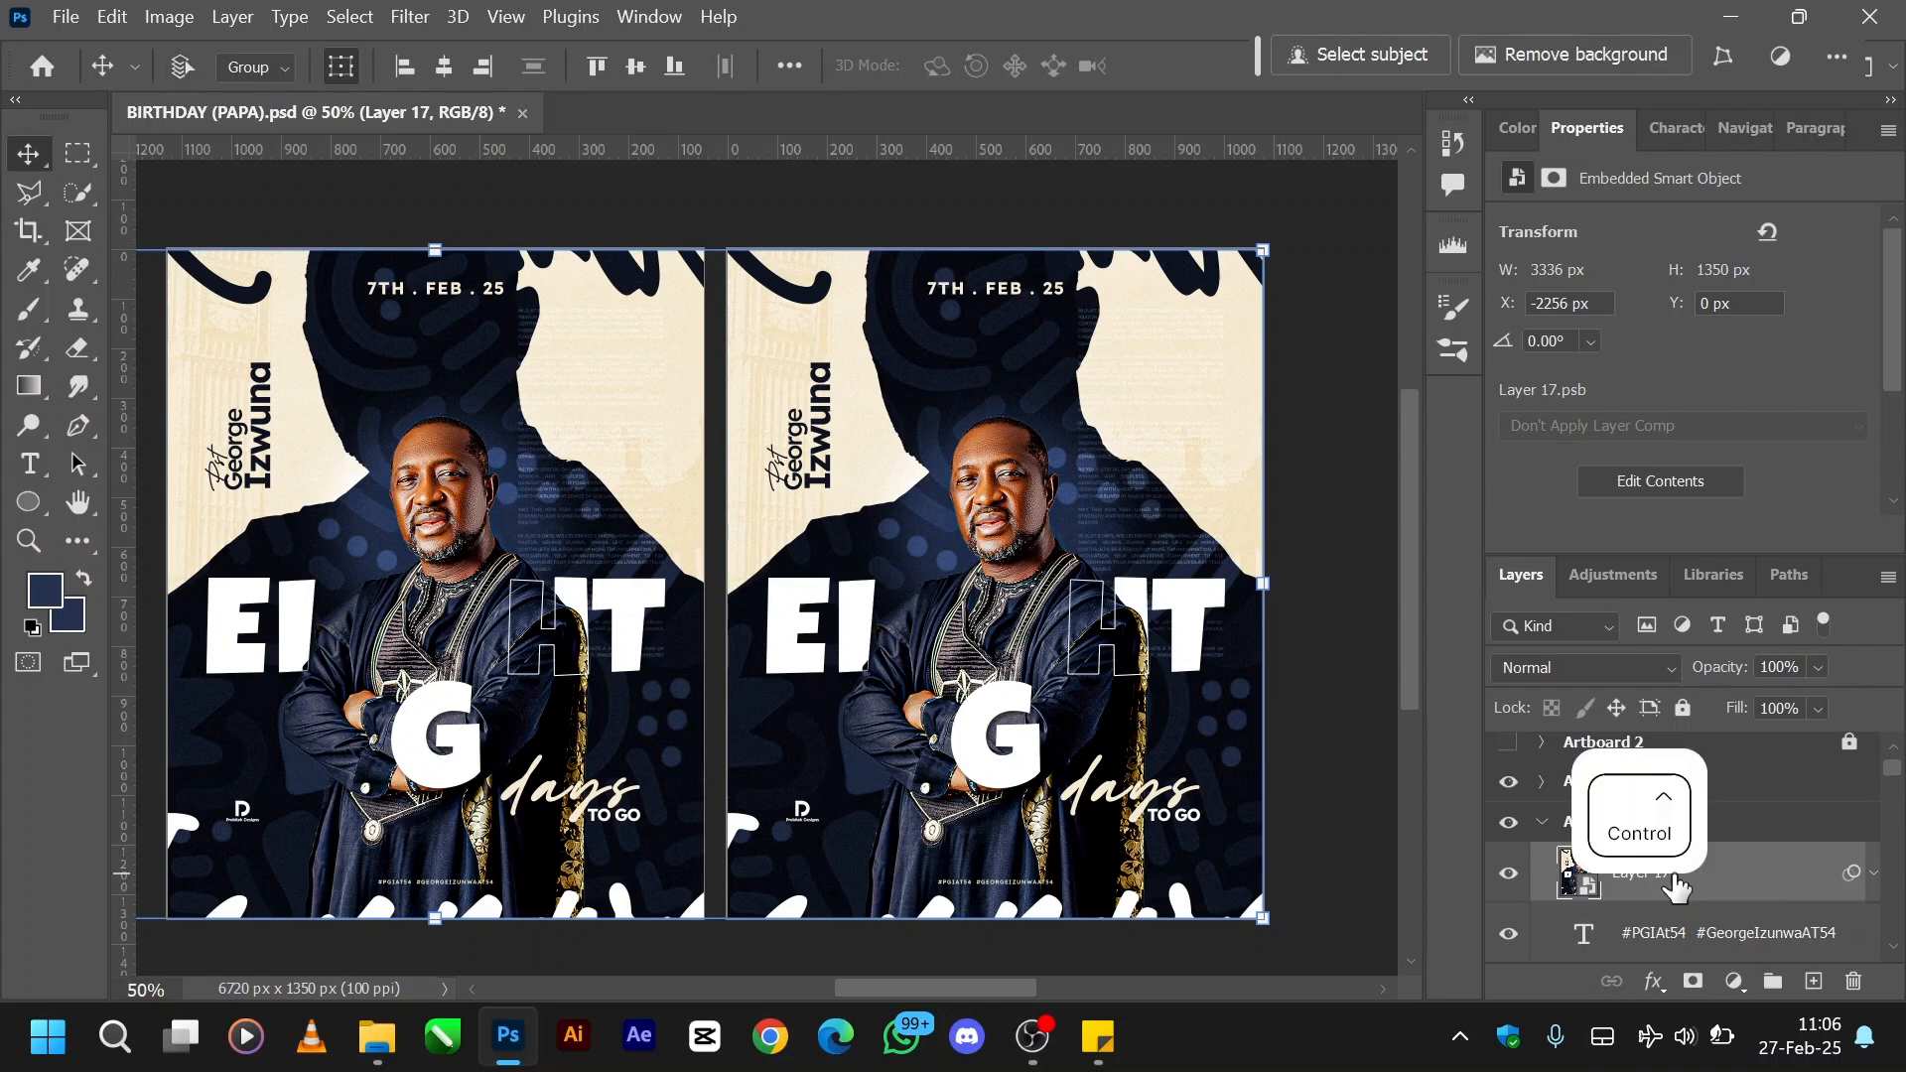
{"action": "key", "text": "ctrl+u"}
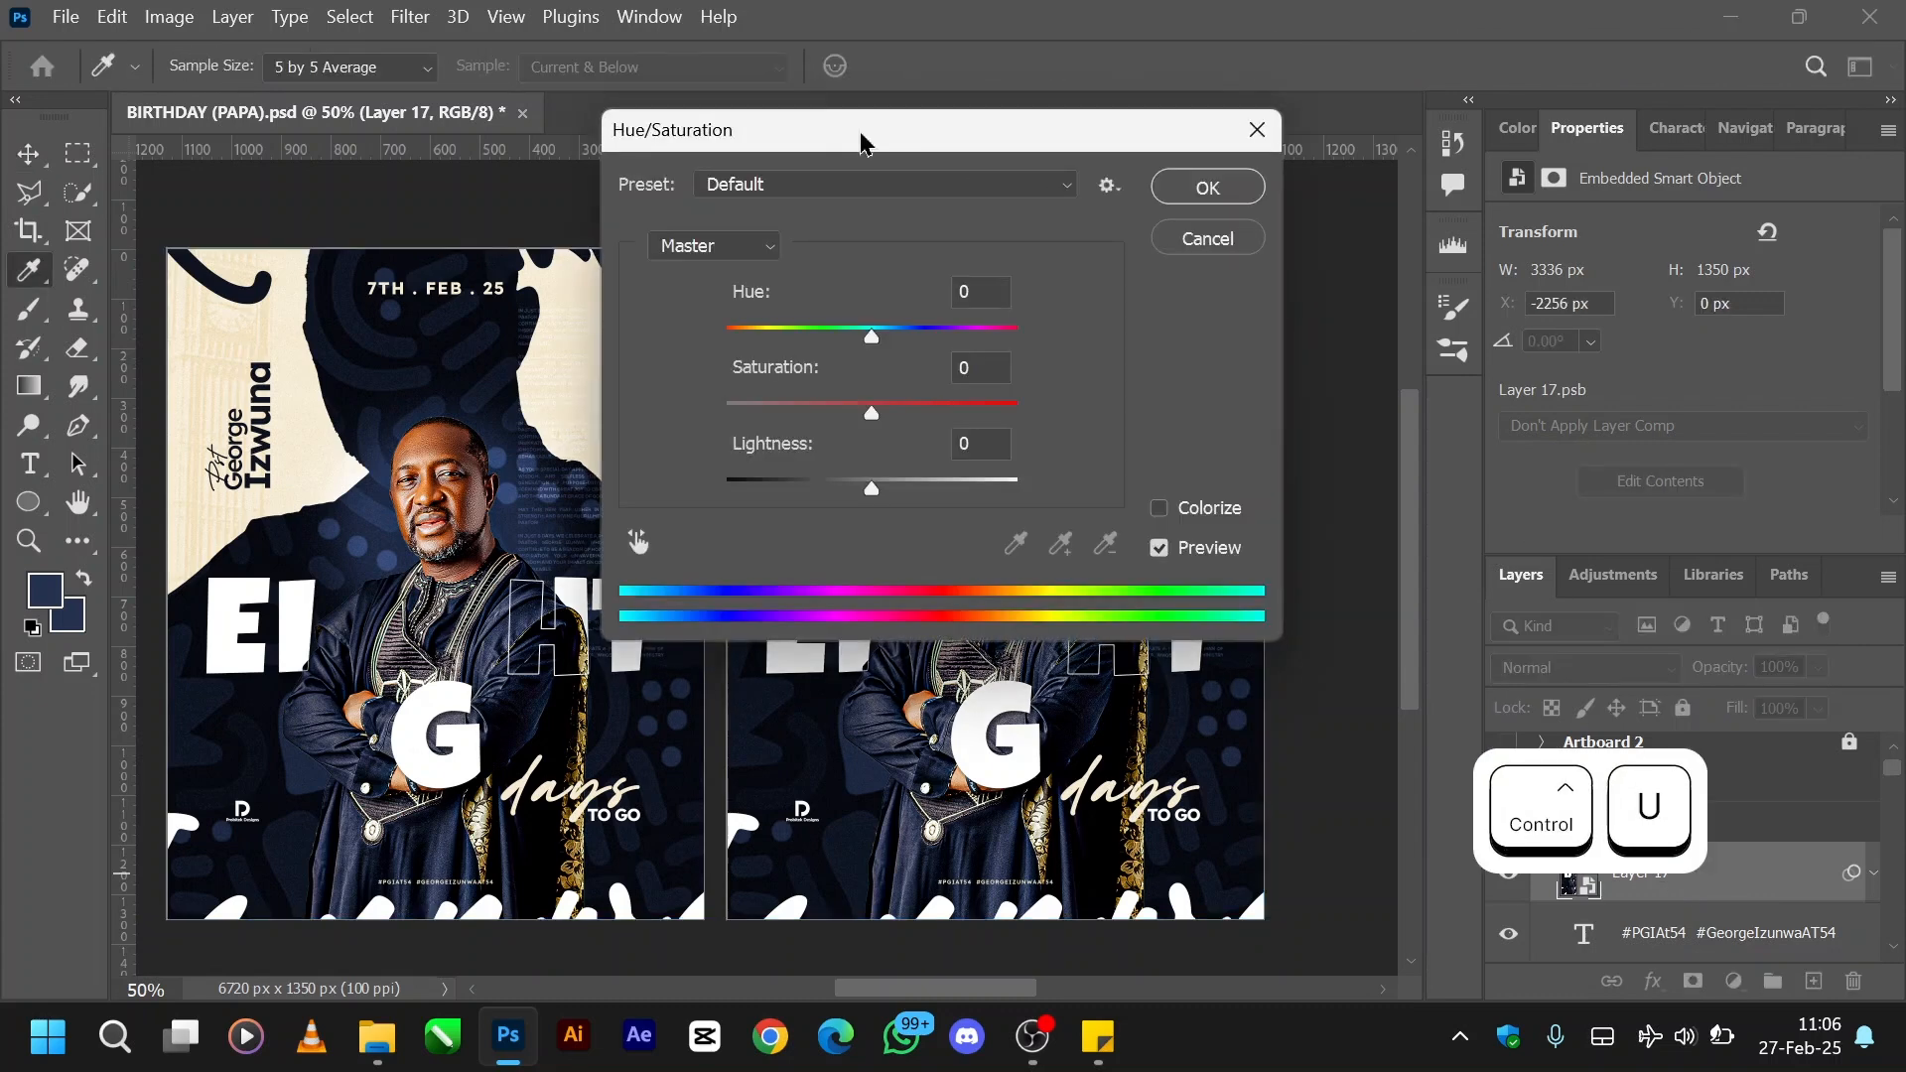
{"action": "left_click_drag", "start_coordinate": [868, 145], "coordinate": [1576, 171]}
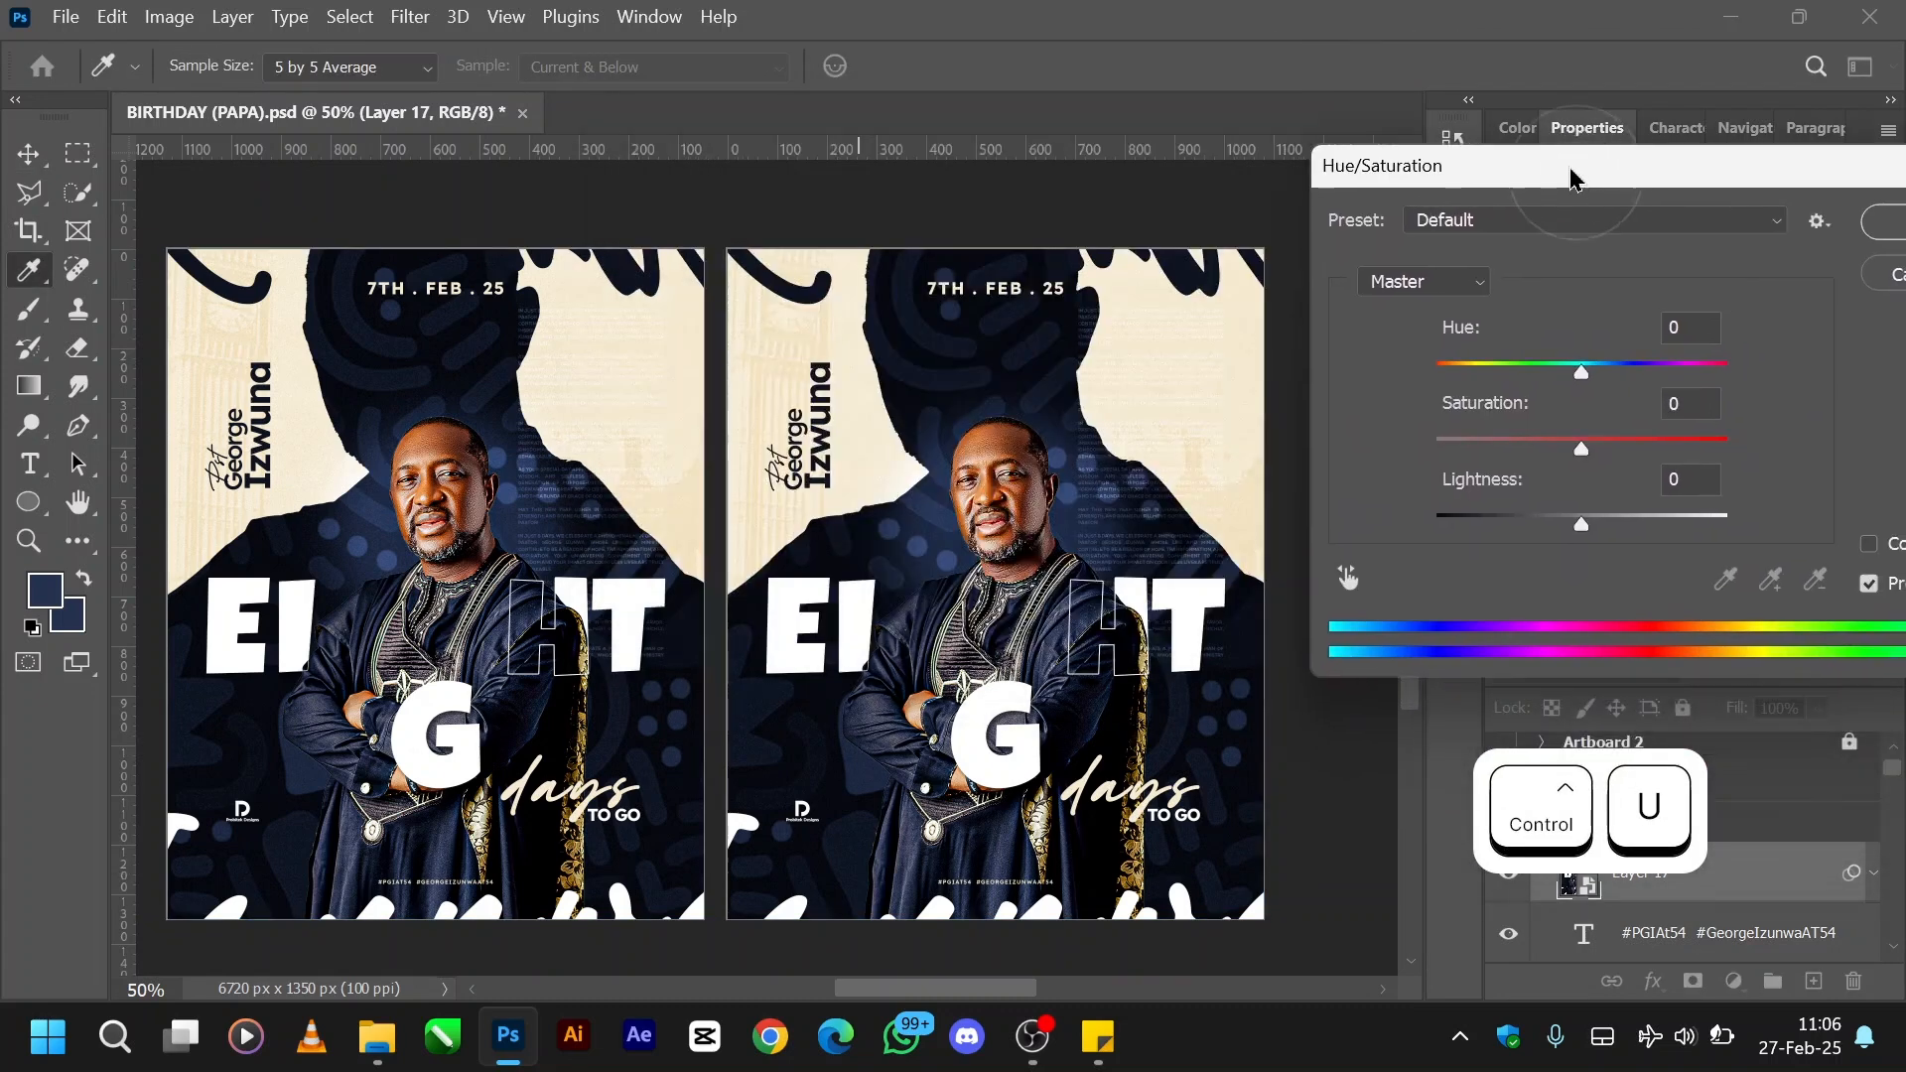
- Try shifting the Master hue to +38 and -43, and undo the shift
{"action": "left_click", "coordinate": [1584, 372]}
{"action": "left_click_drag", "start_coordinate": [1643, 377], "coordinate": [1643, 377]}
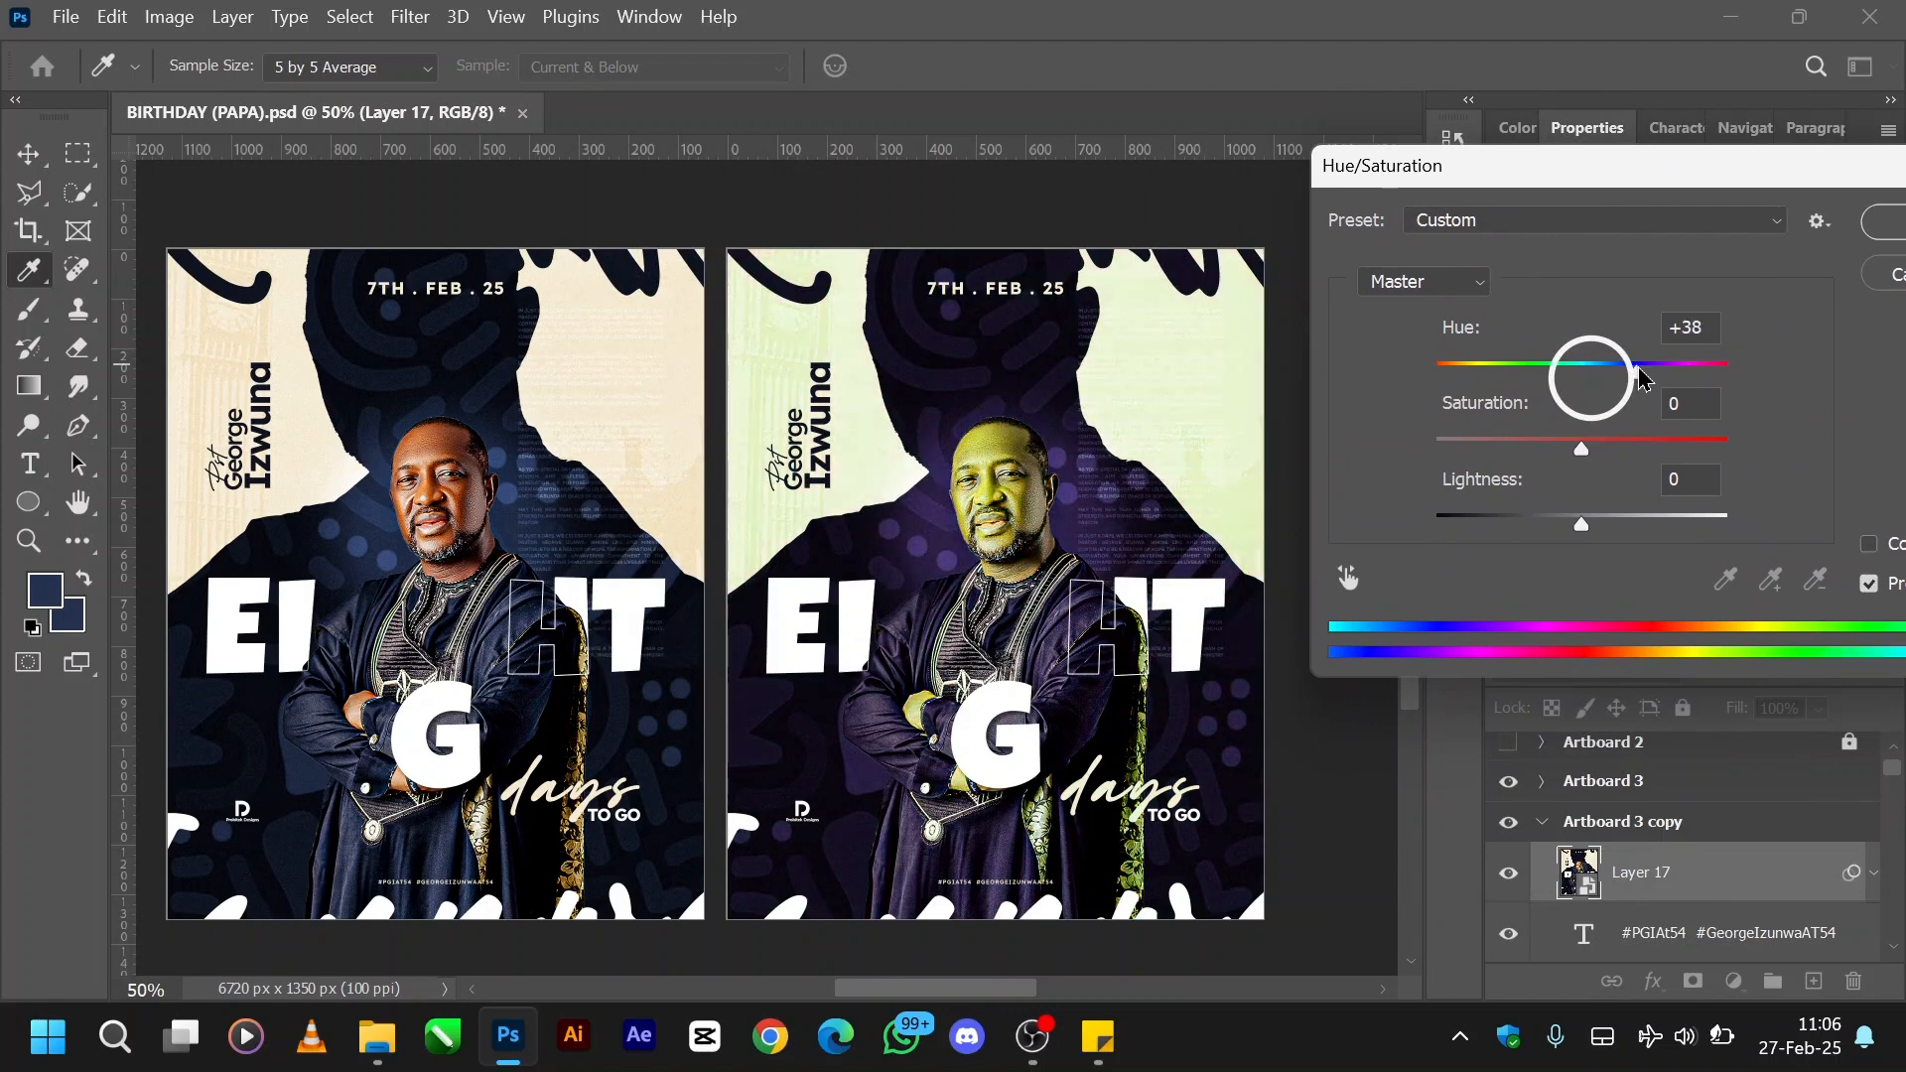
{"action": "left_click_drag", "start_coordinate": [1643, 377], "coordinate": [1526, 378]}
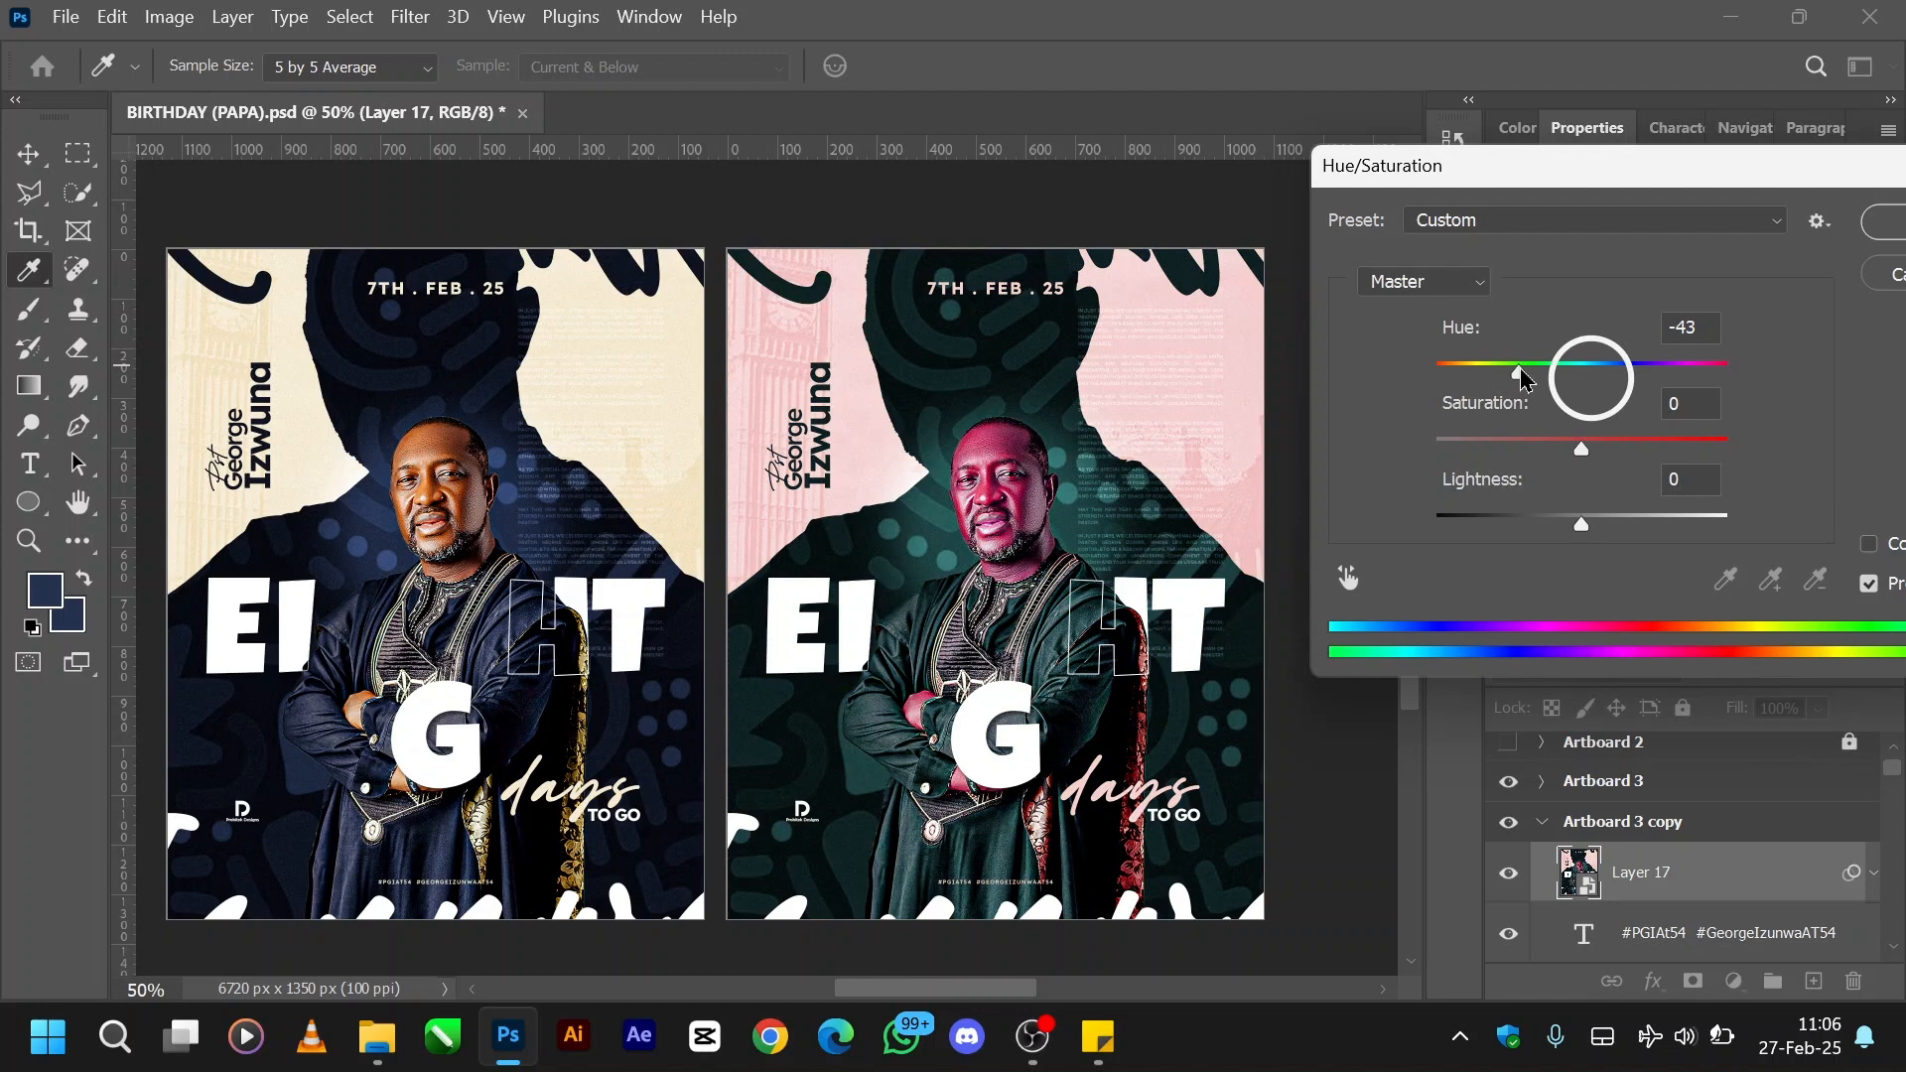
{"action": "left_click_drag", "start_coordinate": [1521, 371], "coordinate": [1521, 370]}
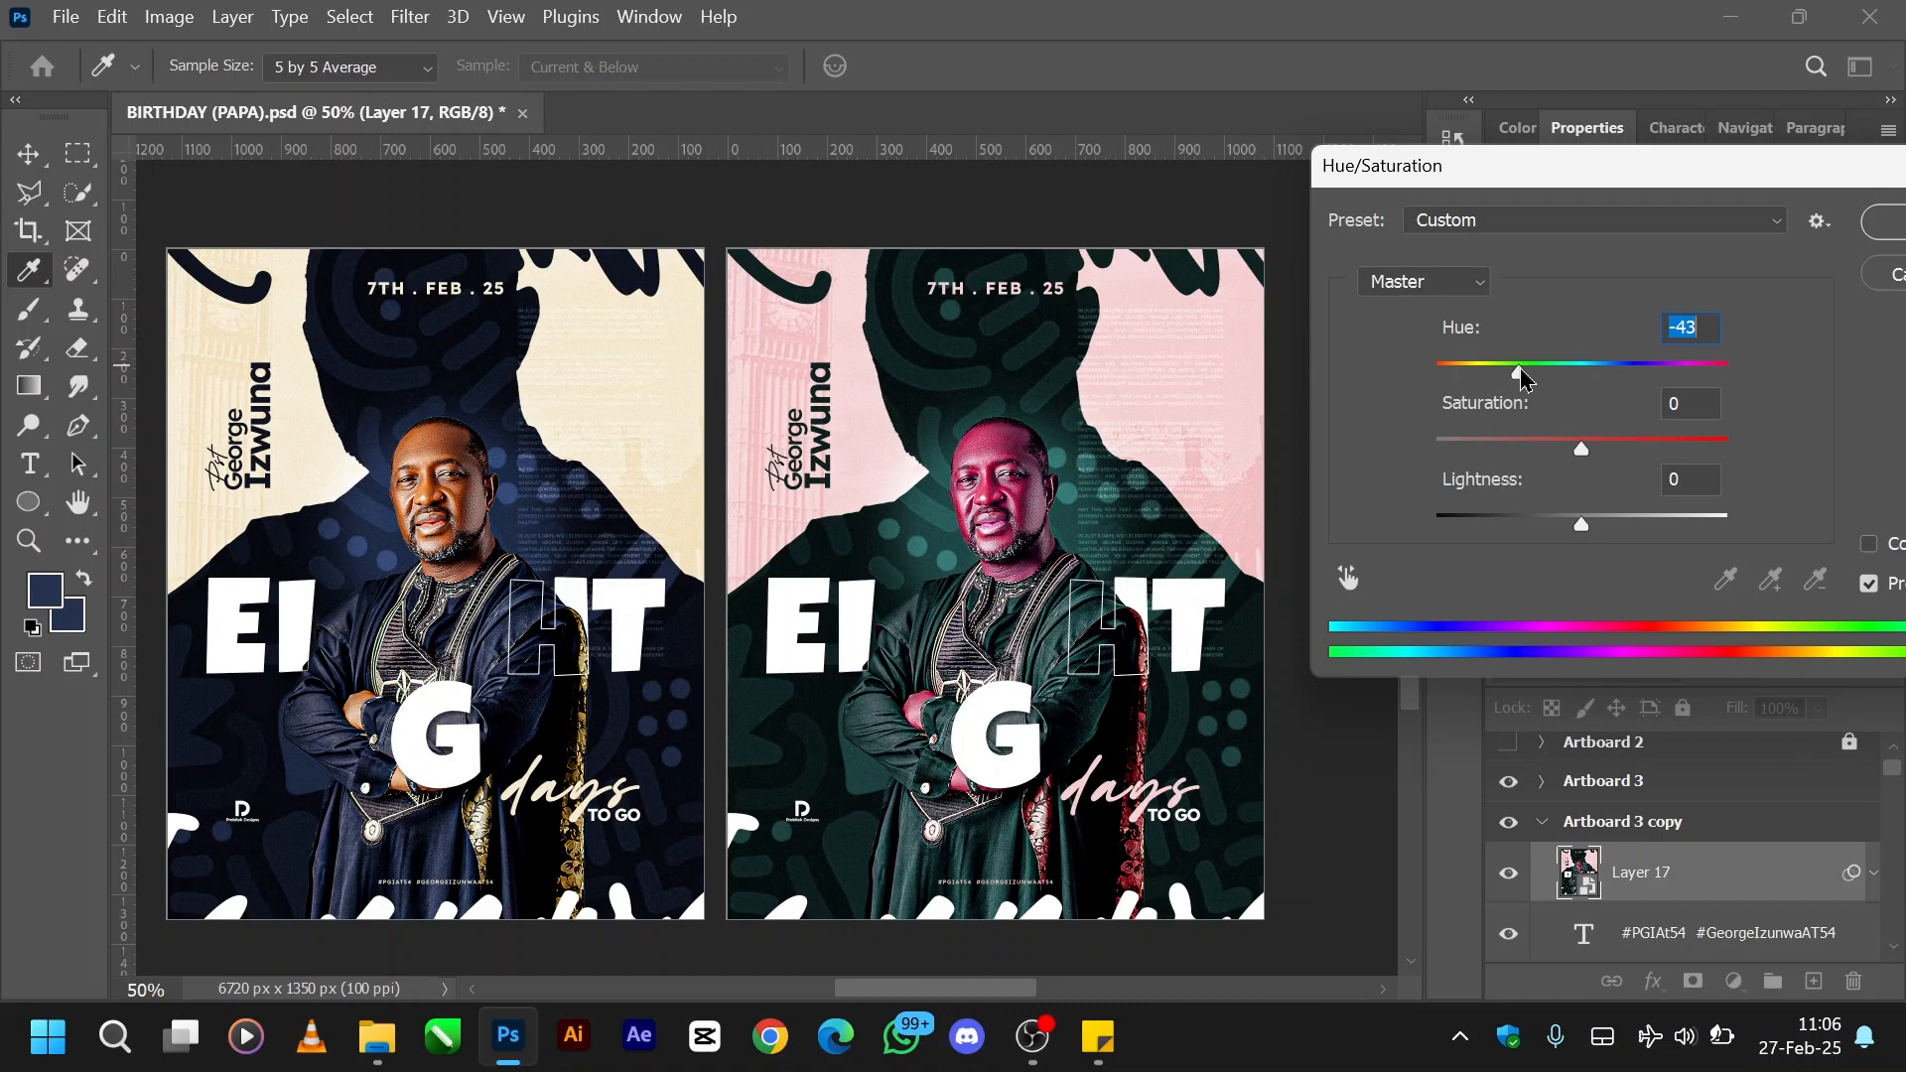
{"action": "key", "text": "ctrl+z"}
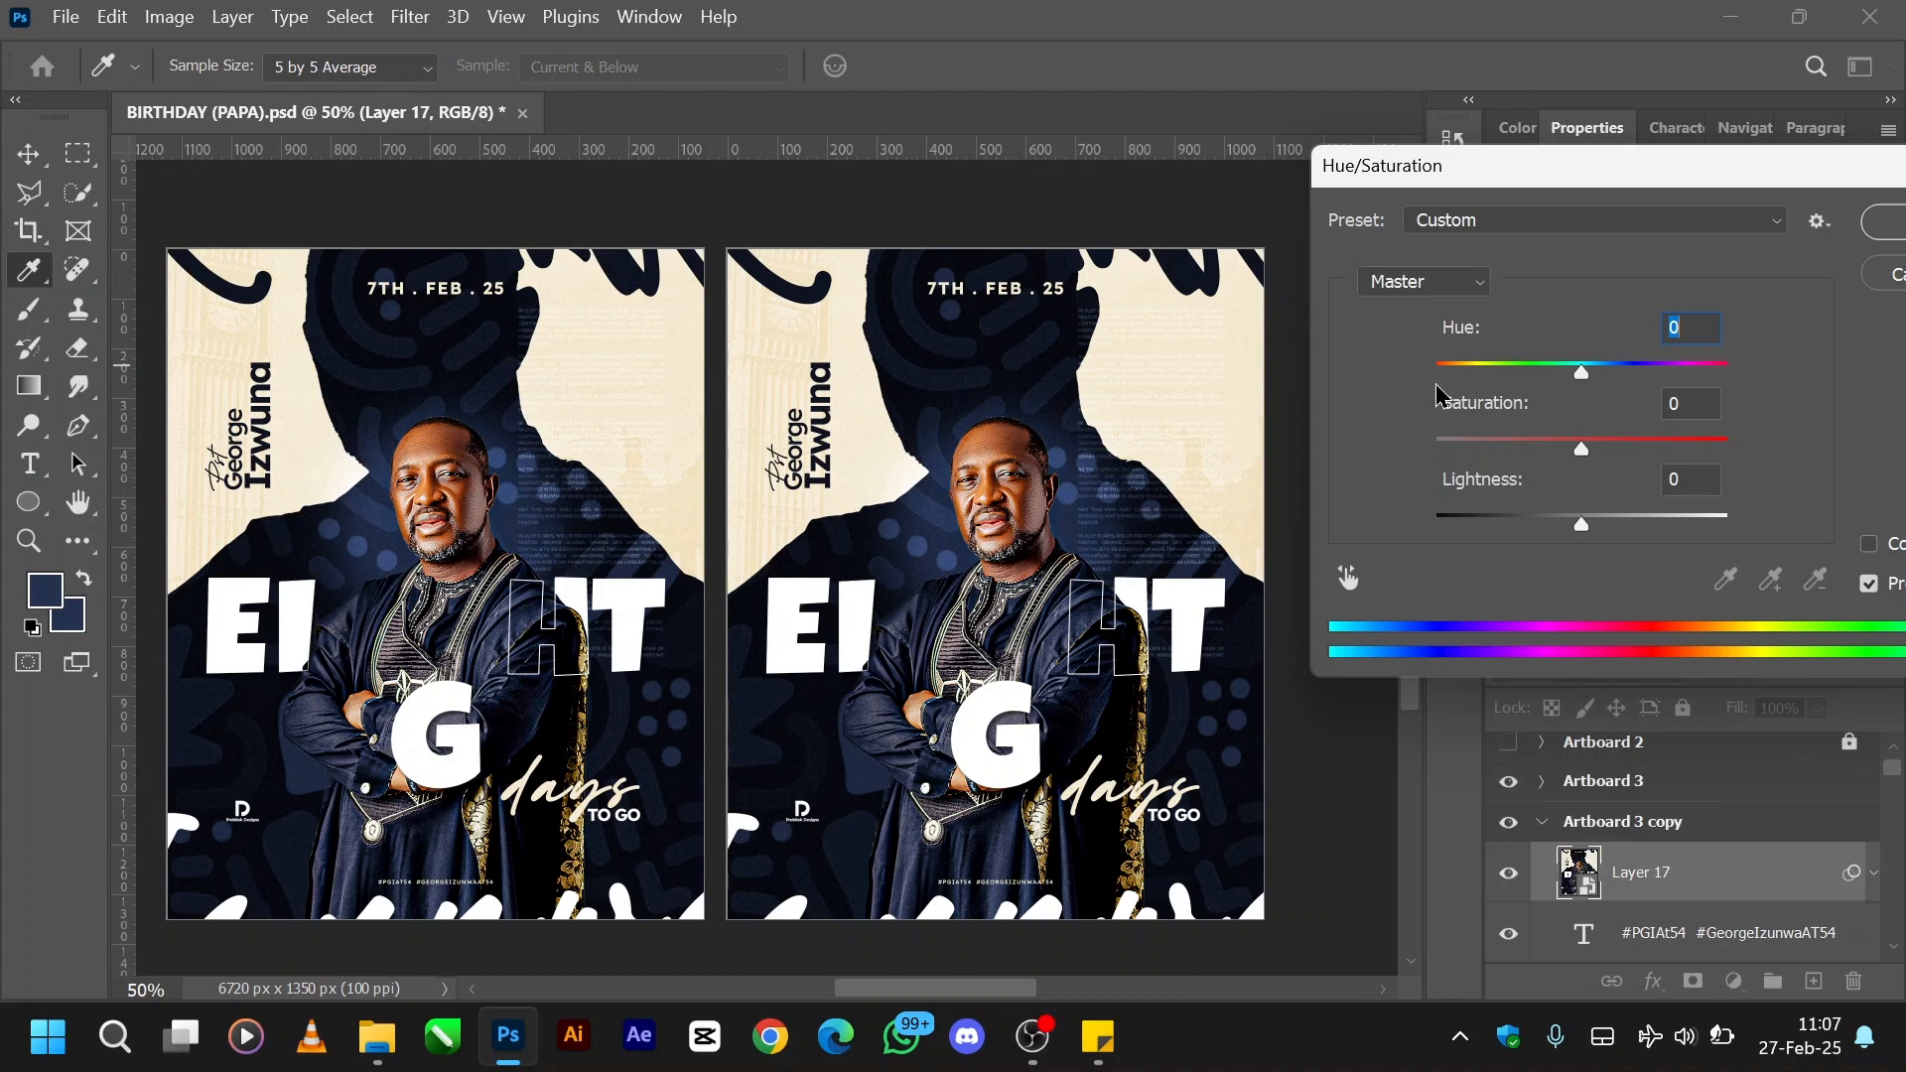
- Limit the Hue/Saturation adjustment to the Blues range and enable on-image adjustment
{"action": "left_click", "coordinate": [1432, 287]}
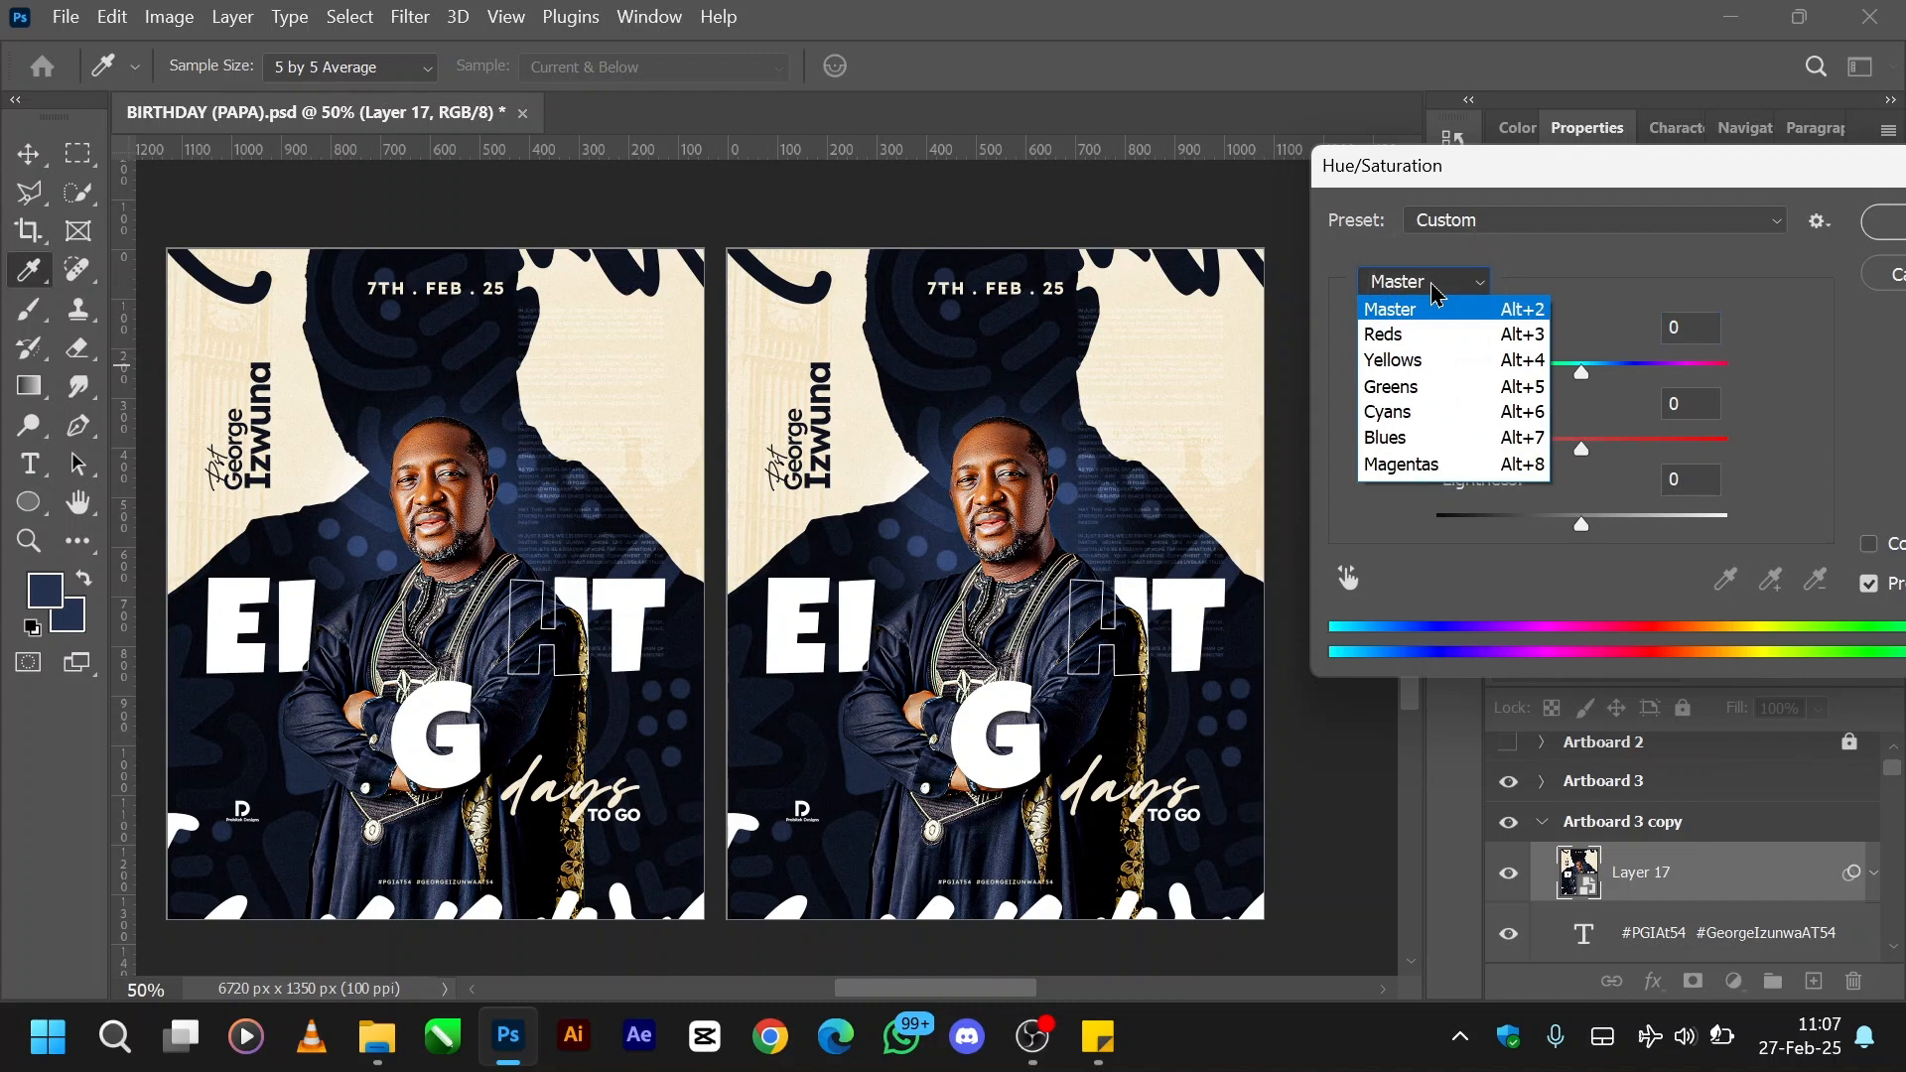
{"action": "left_click", "coordinate": [1409, 438]}
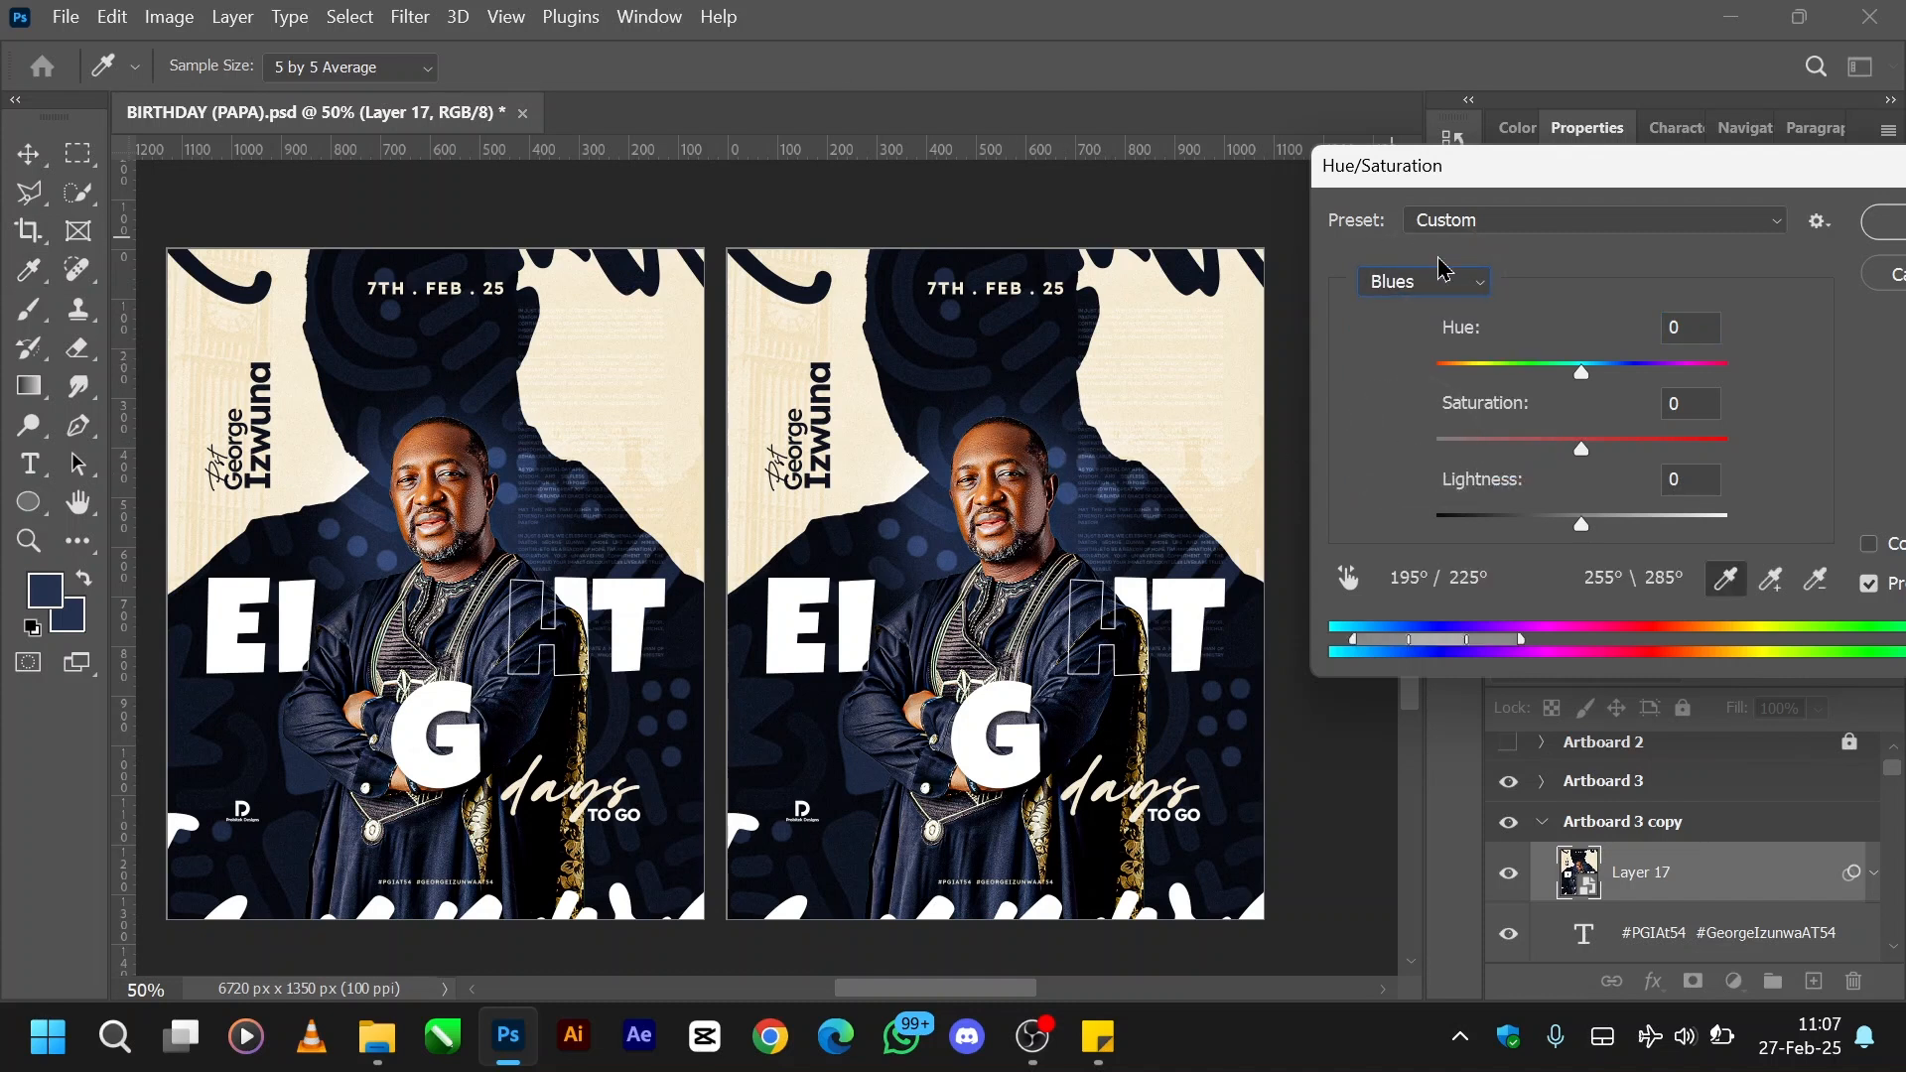
{"action": "left_click", "coordinate": [1463, 287]}
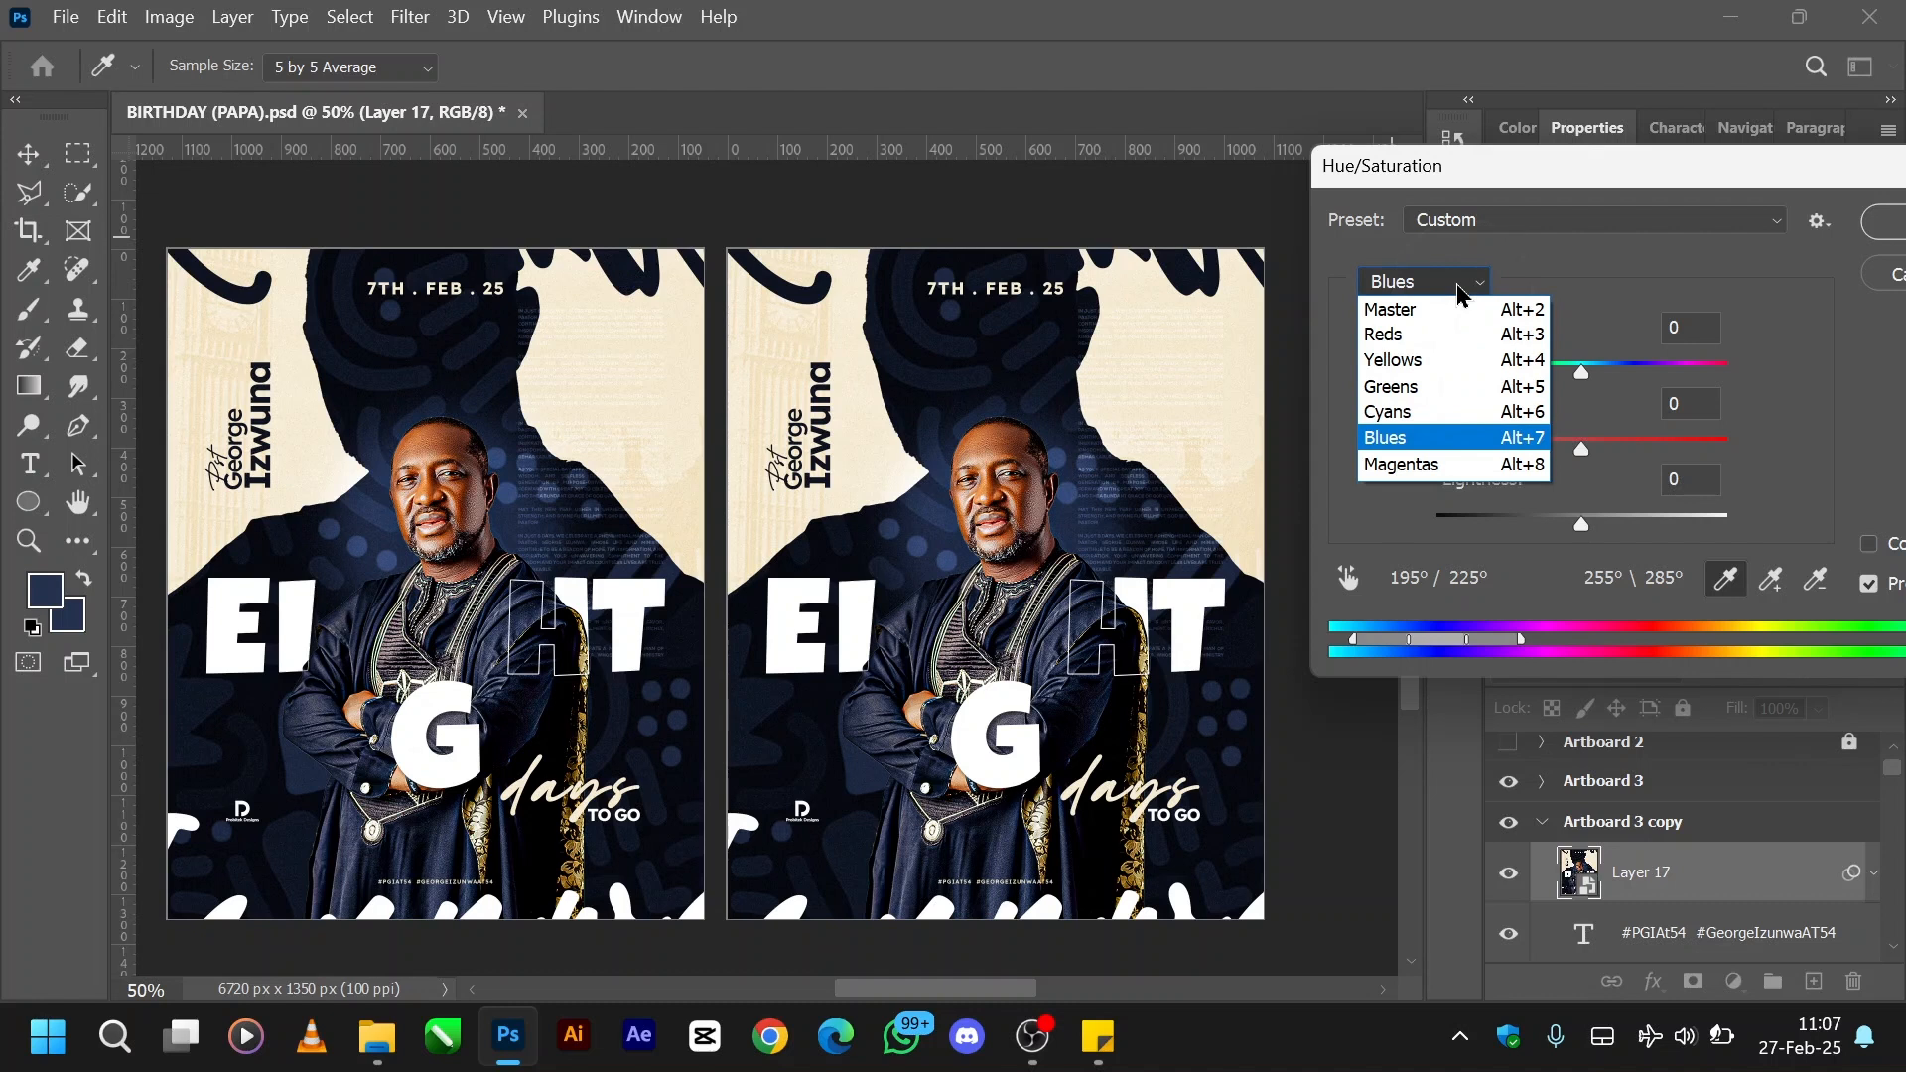
{"action": "left_click", "coordinate": [1333, 412]}
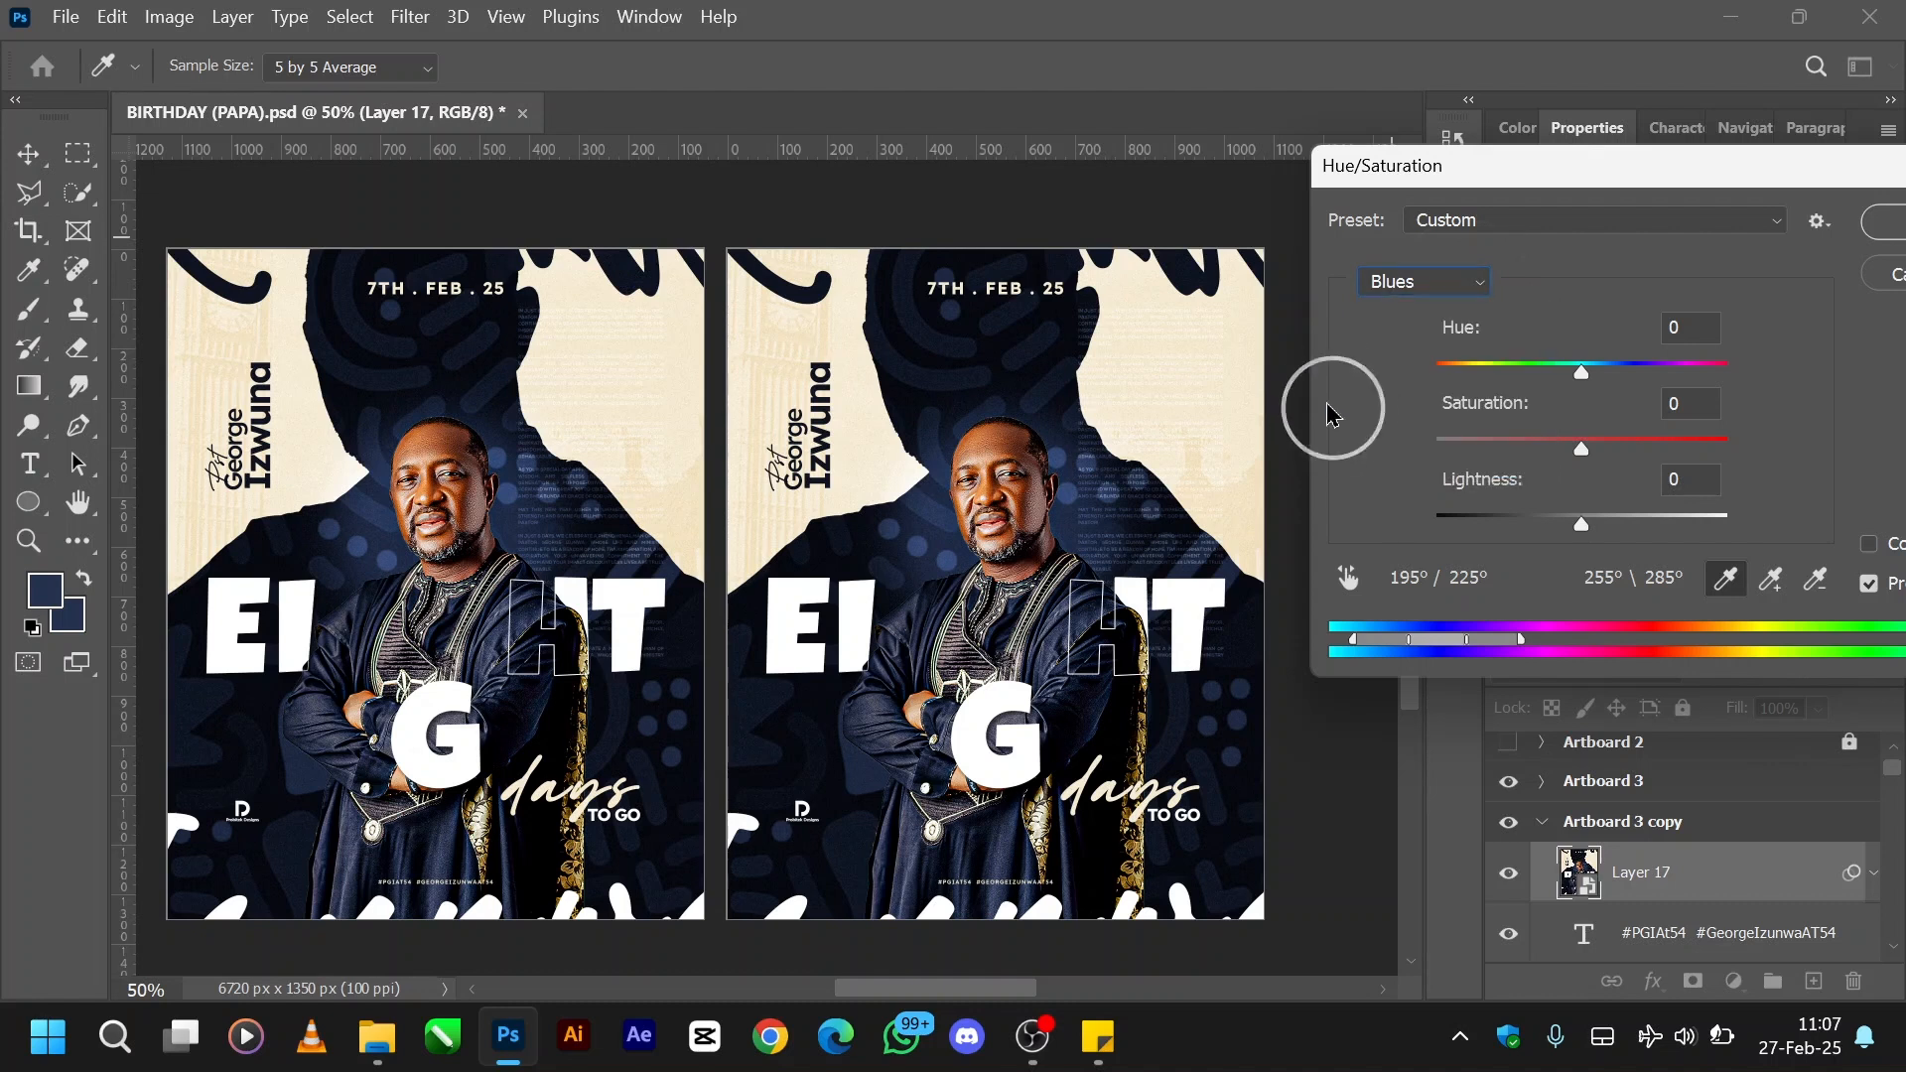
{"action": "left_click", "coordinate": [1349, 580]}
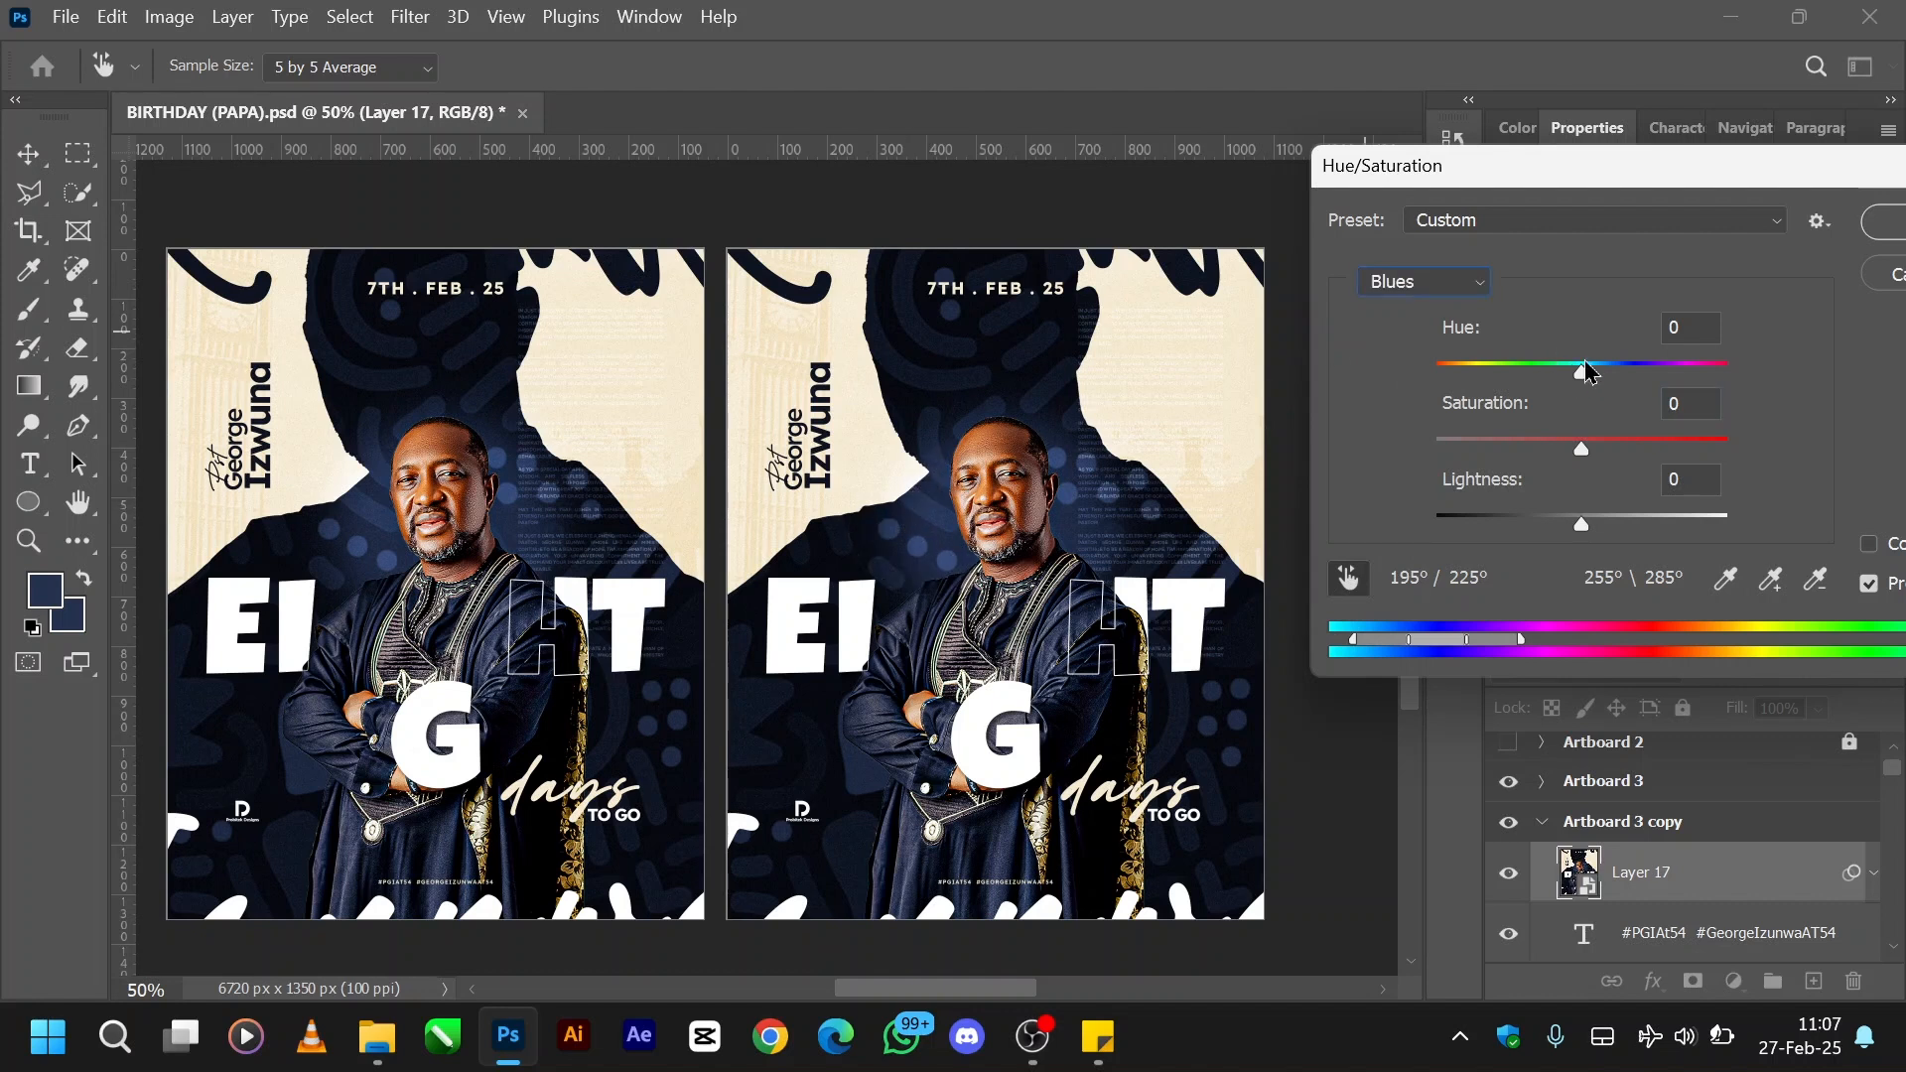
- Try Blues hue shifts of +37, +132, -155 and -36 on the copied flyer
{"action": "left_click_drag", "start_coordinate": [1583, 377], "coordinate": [1638, 384]}
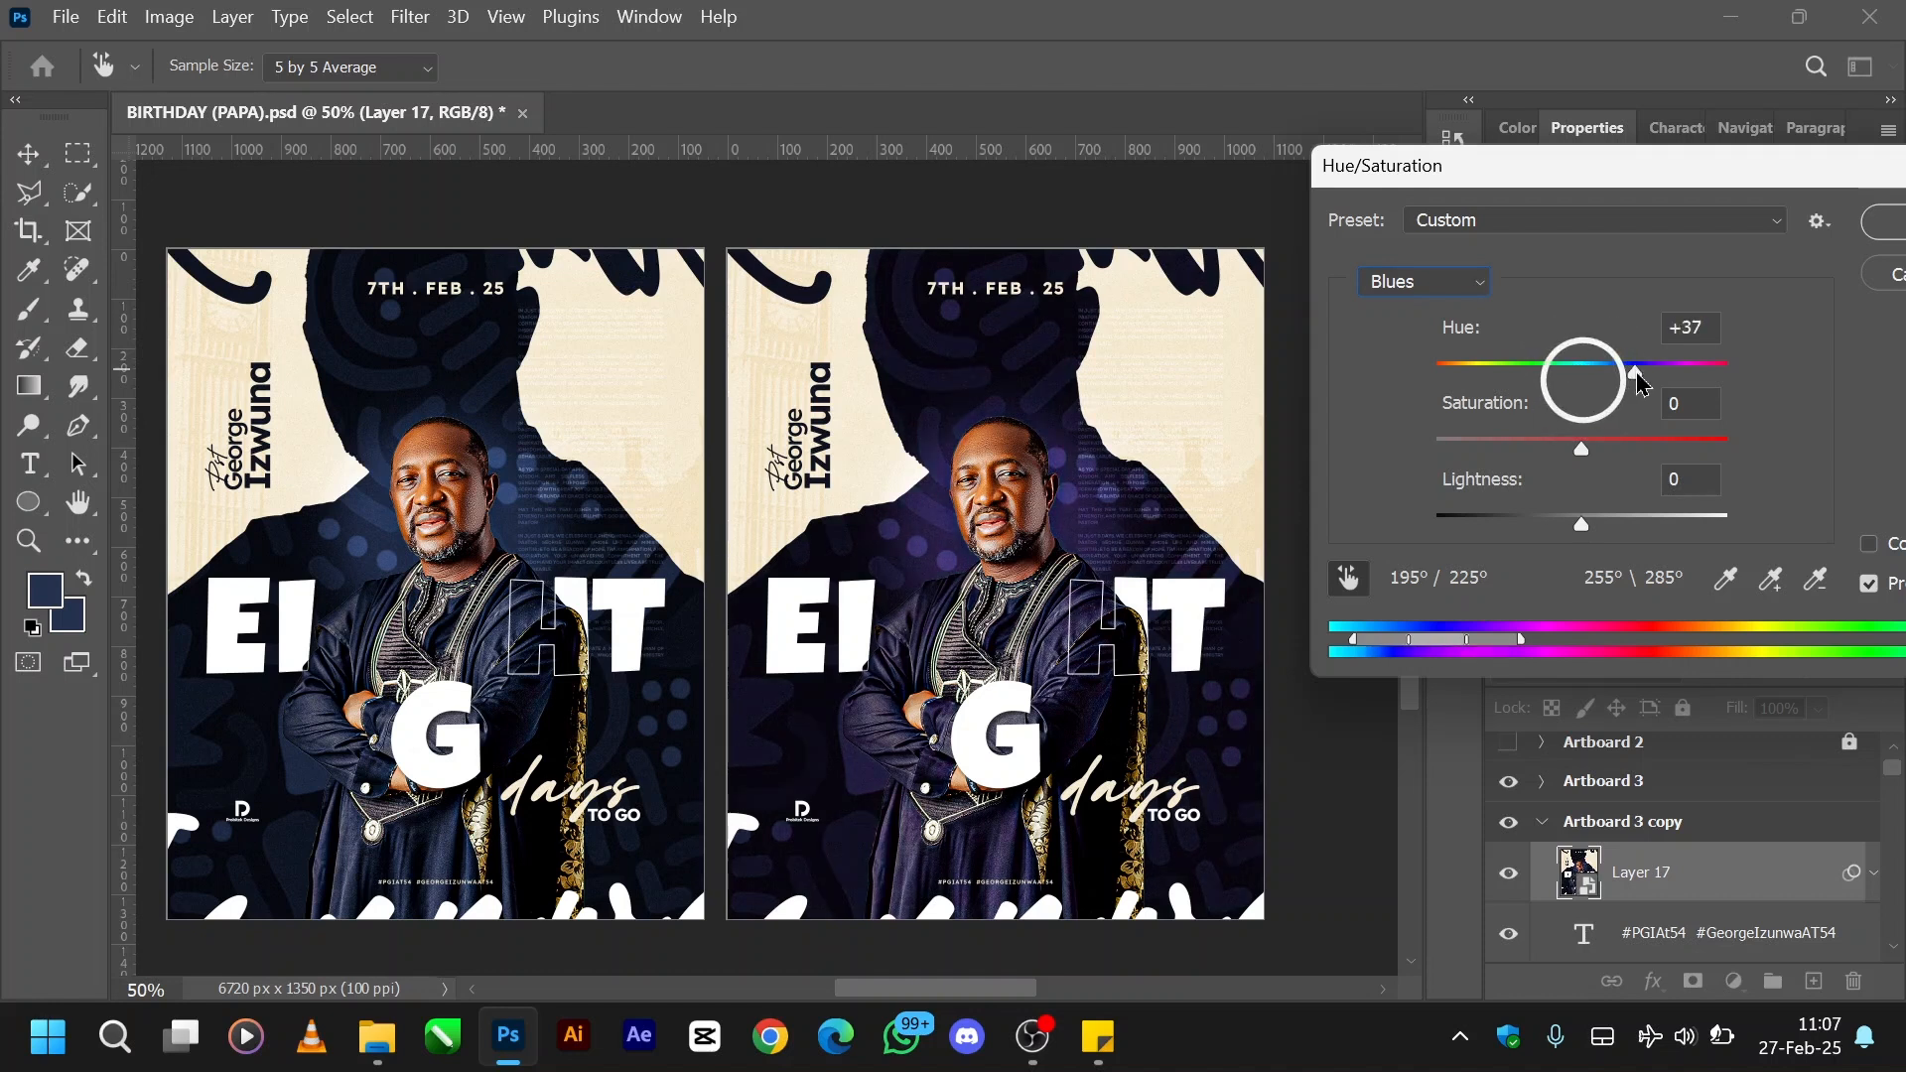
{"action": "left_click_drag", "start_coordinate": [1637, 384], "coordinate": [1700, 366]}
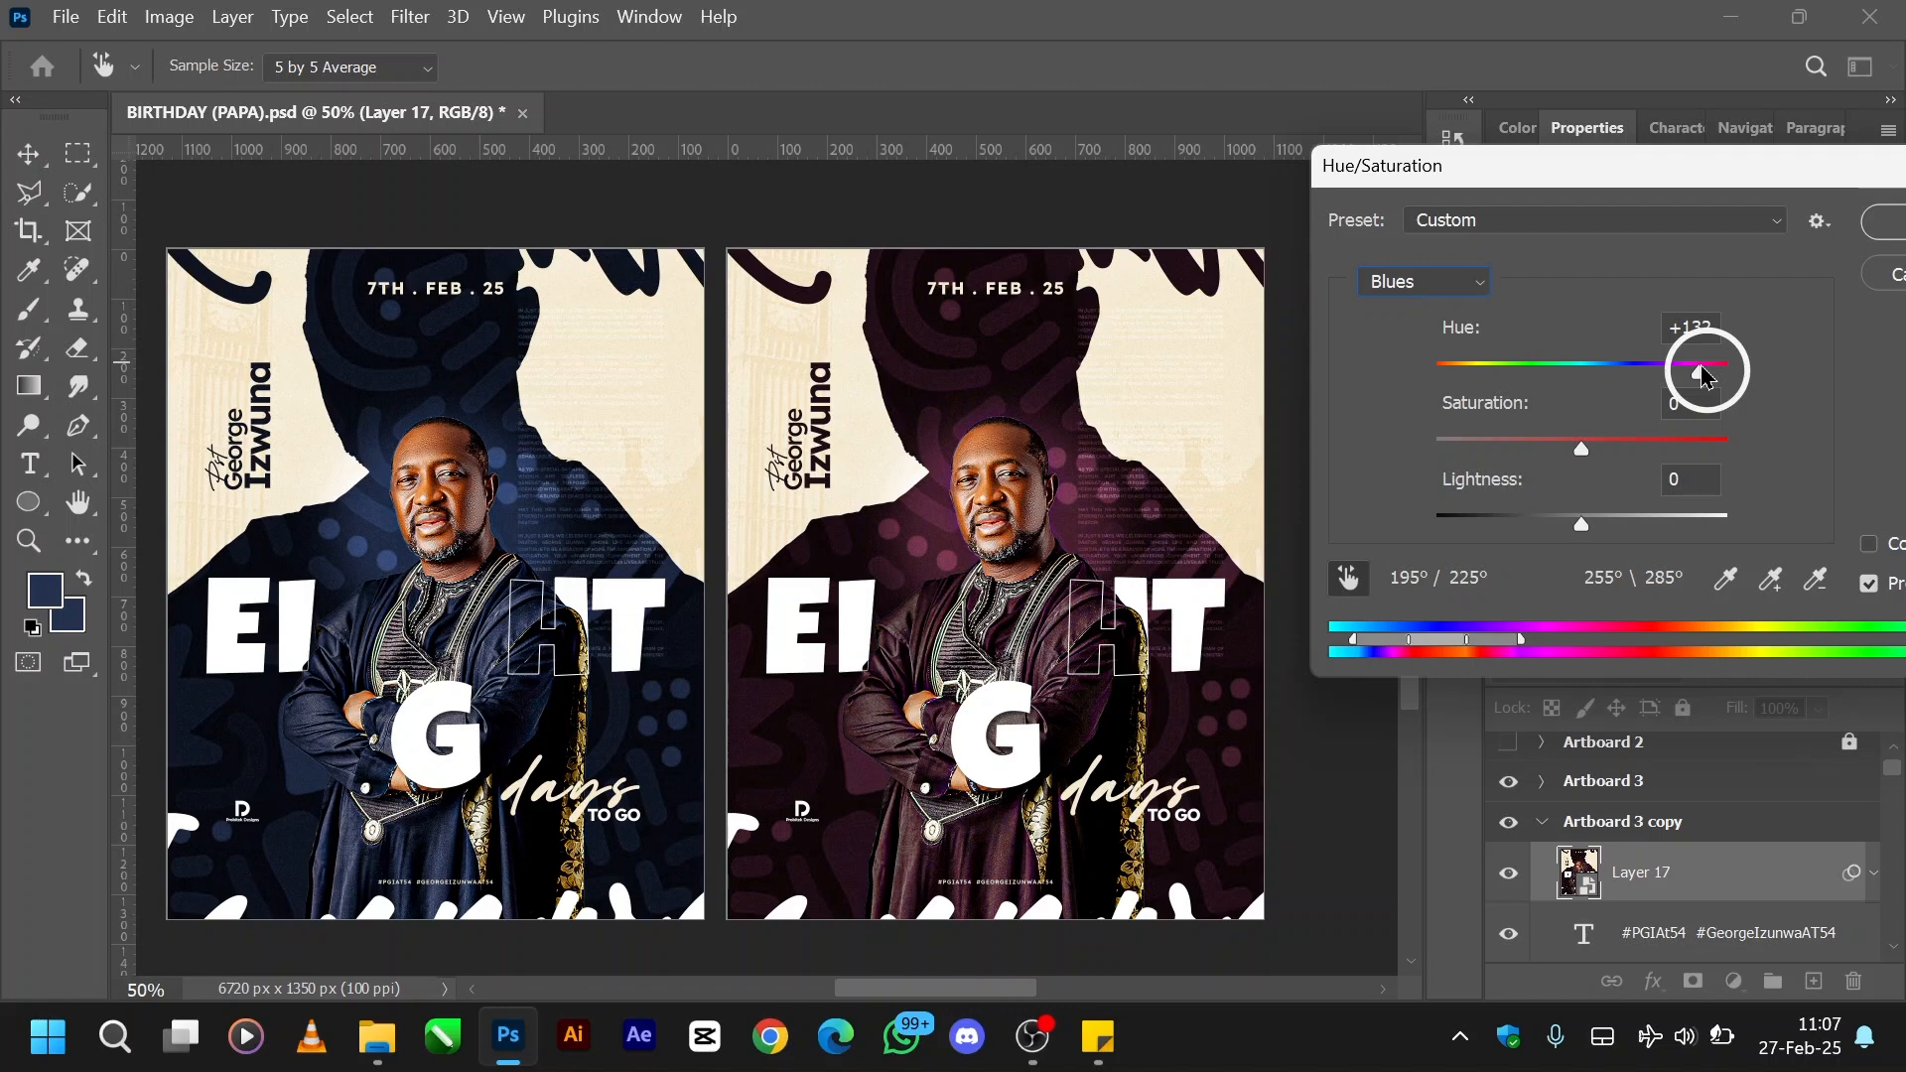
{"action": "left_click_drag", "start_coordinate": [1628, 370], "coordinate": [1454, 375]}
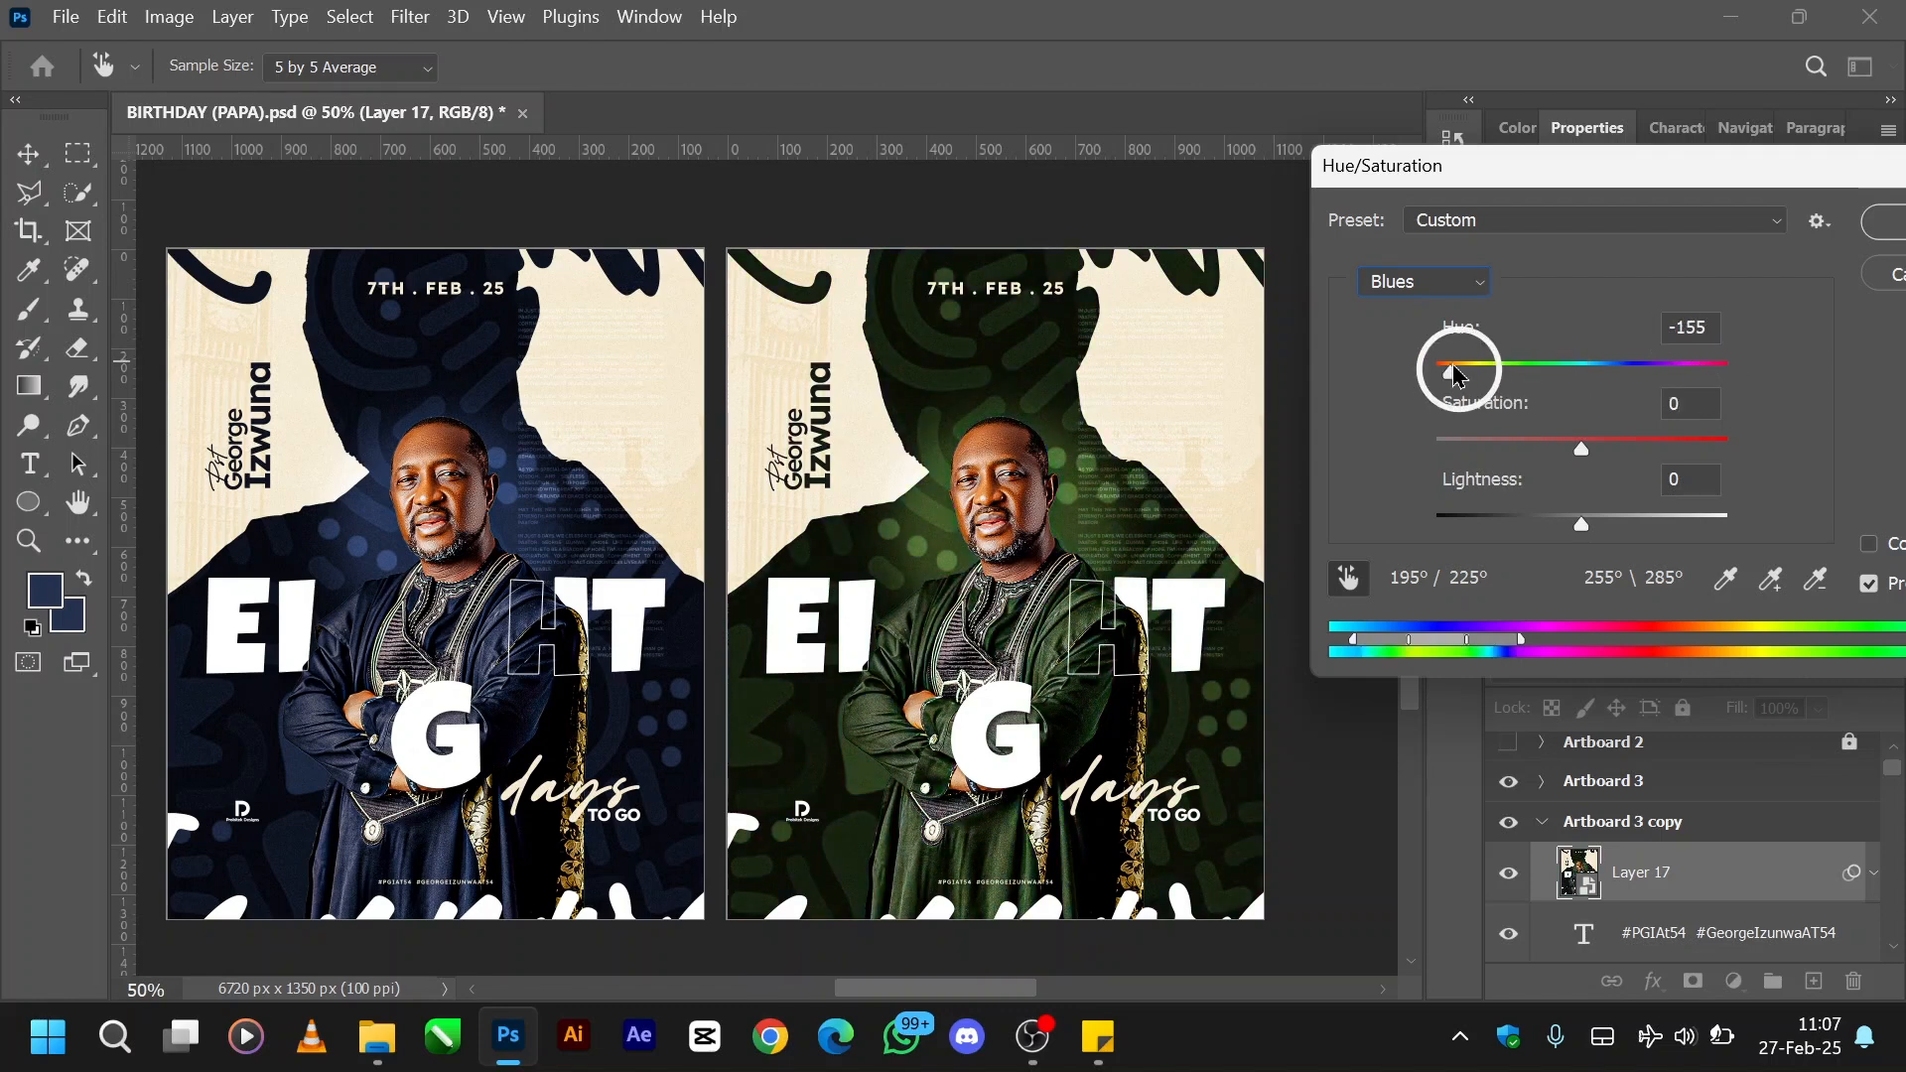
{"action": "left_click", "coordinate": [1531, 366]}
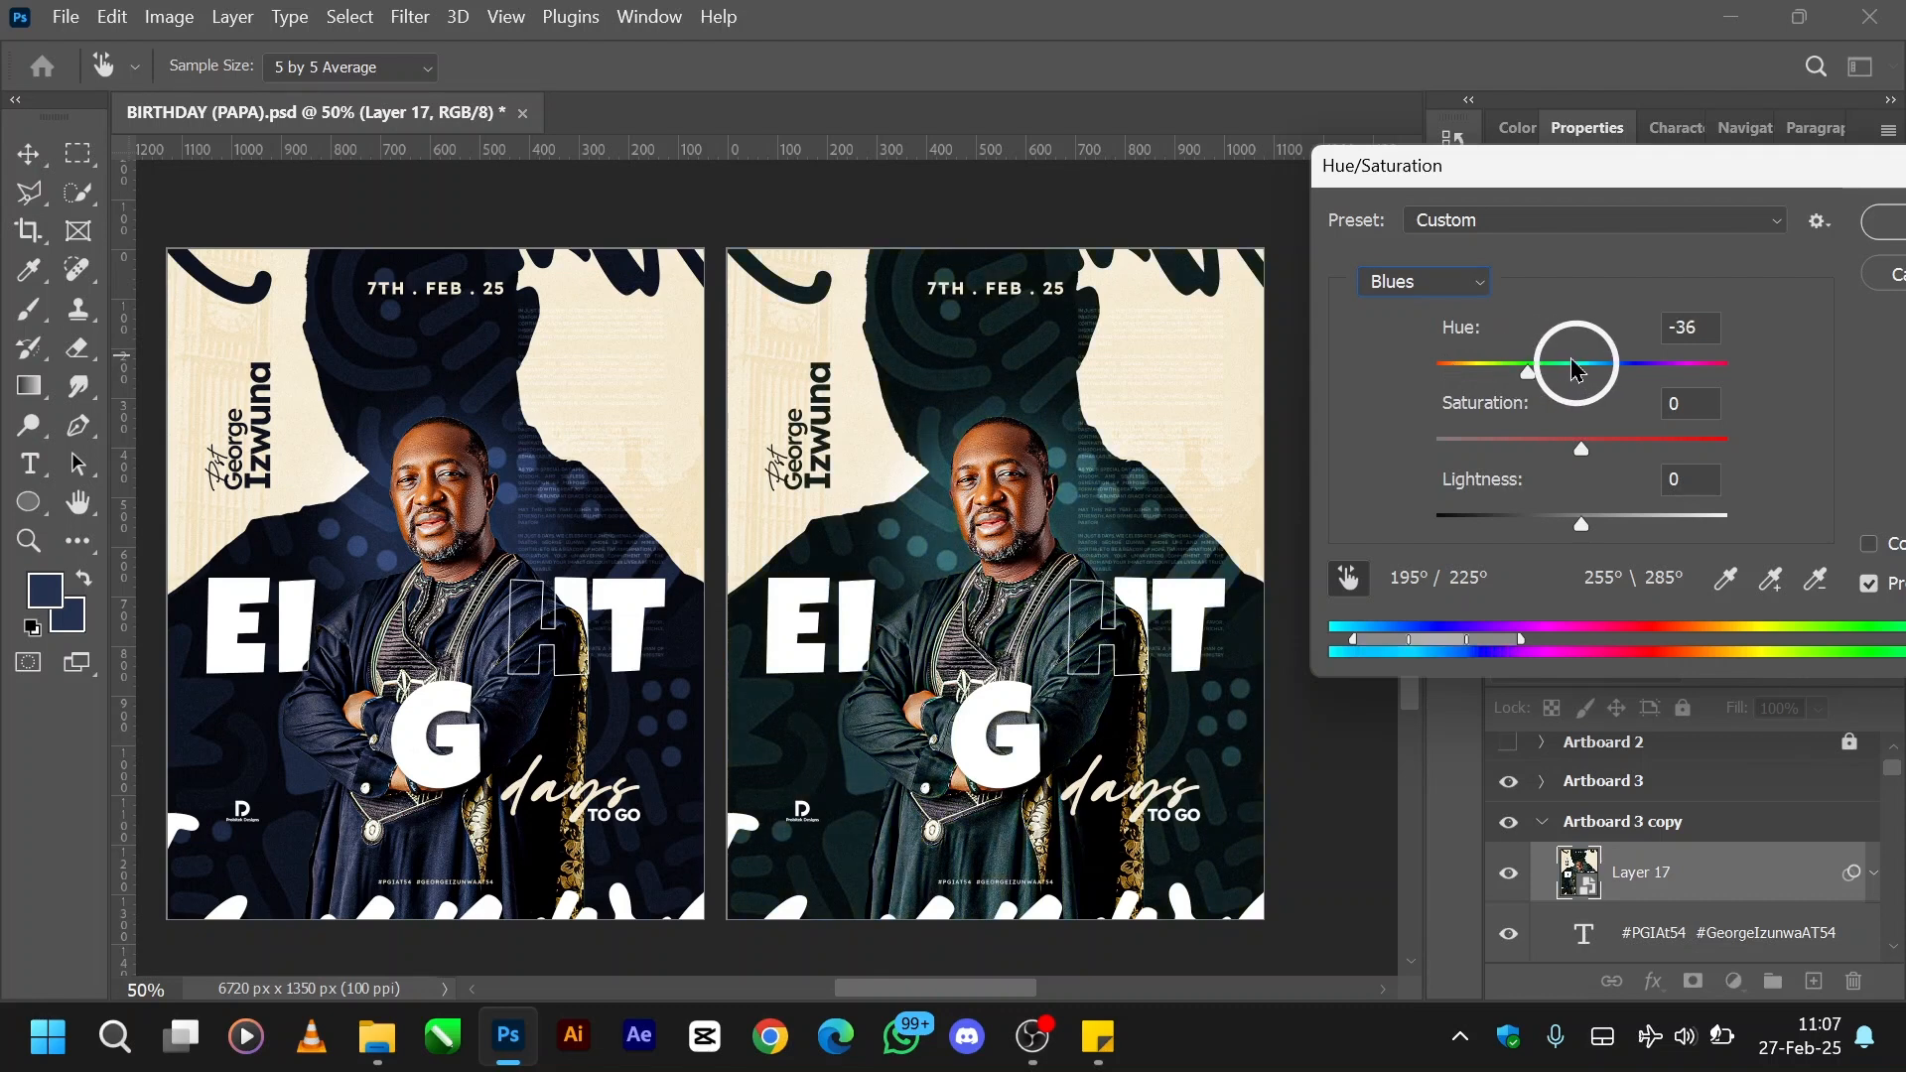
- Set the Blues hue to +175 and apply the Hue/Saturation adjustment
{"action": "left_click", "coordinate": [1640, 364]}
{"action": "left_click_drag", "start_coordinate": [1642, 363], "coordinate": [1728, 363]}
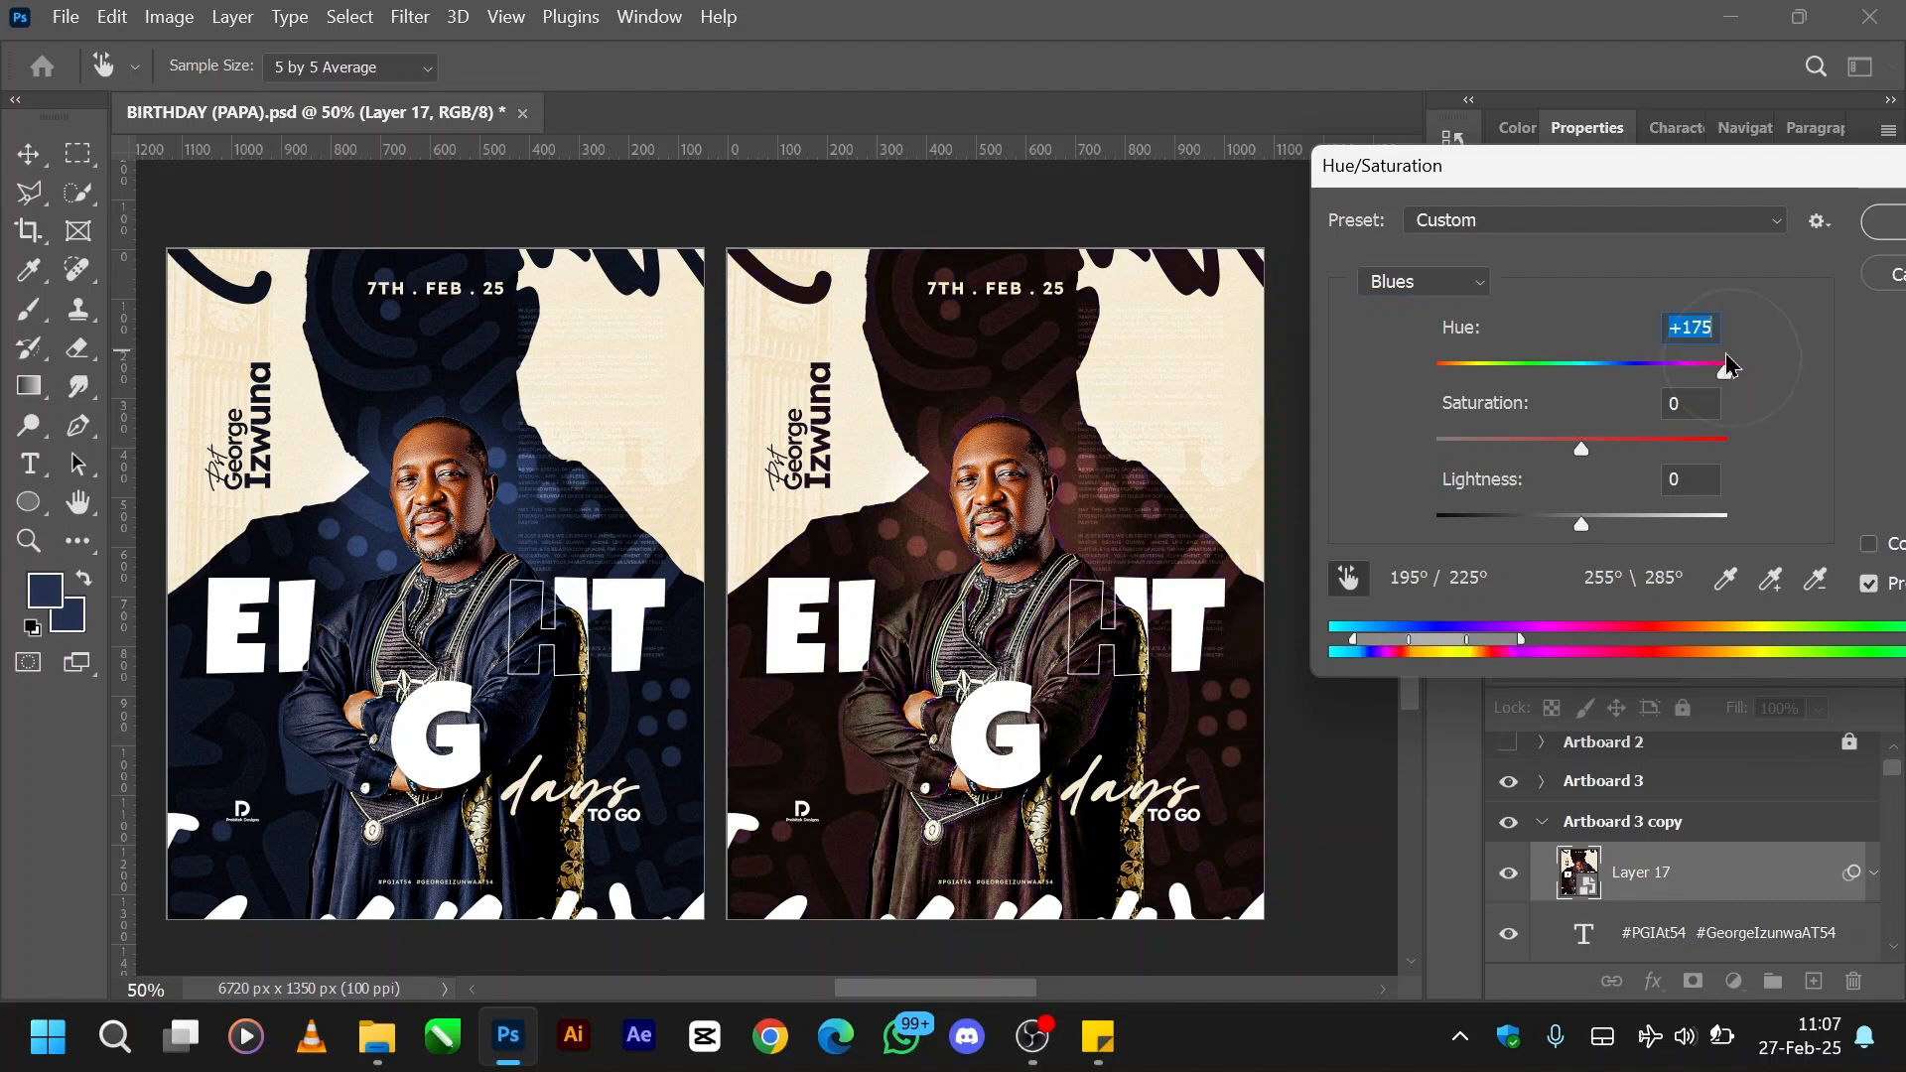
{"action": "left_click", "coordinate": [1883, 221]}
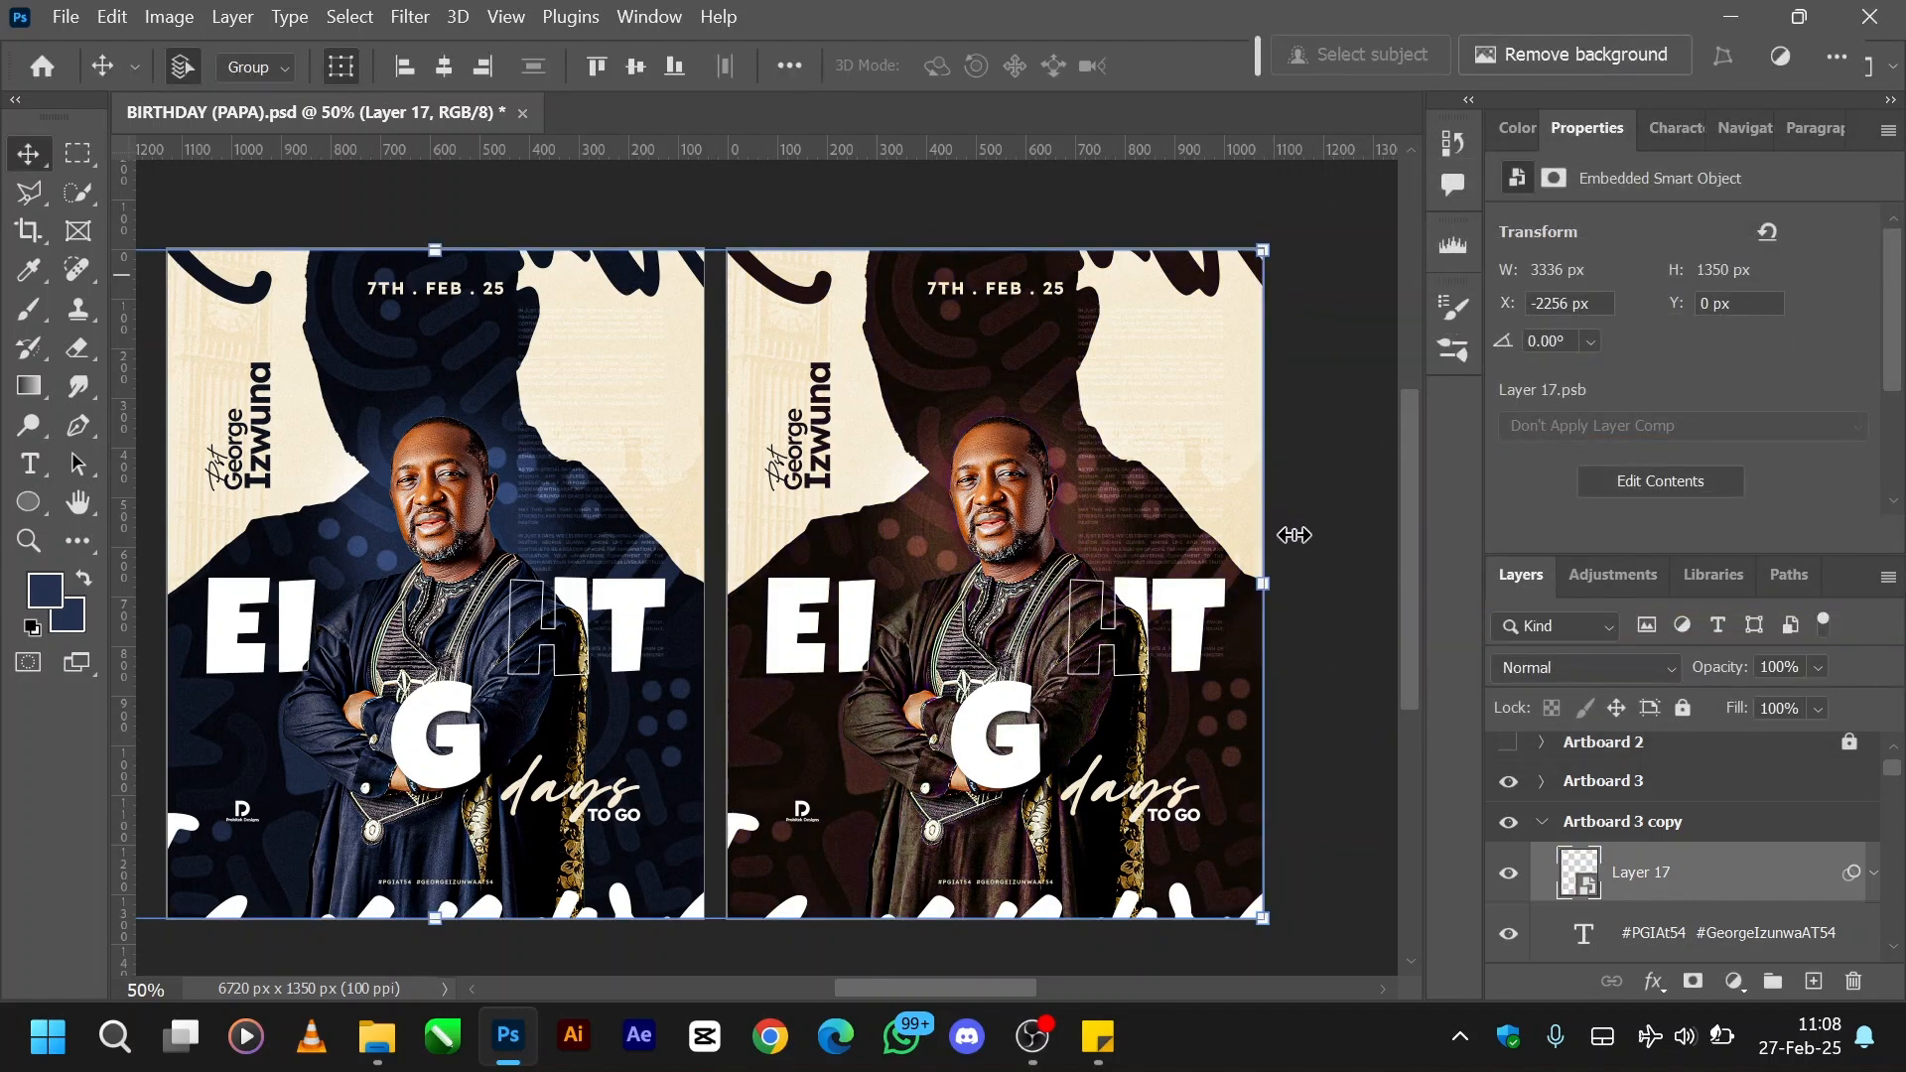
- Collapse Artboard 3 copy and select it together with Artboard 3
{"action": "left_click", "coordinate": [1542, 823]}
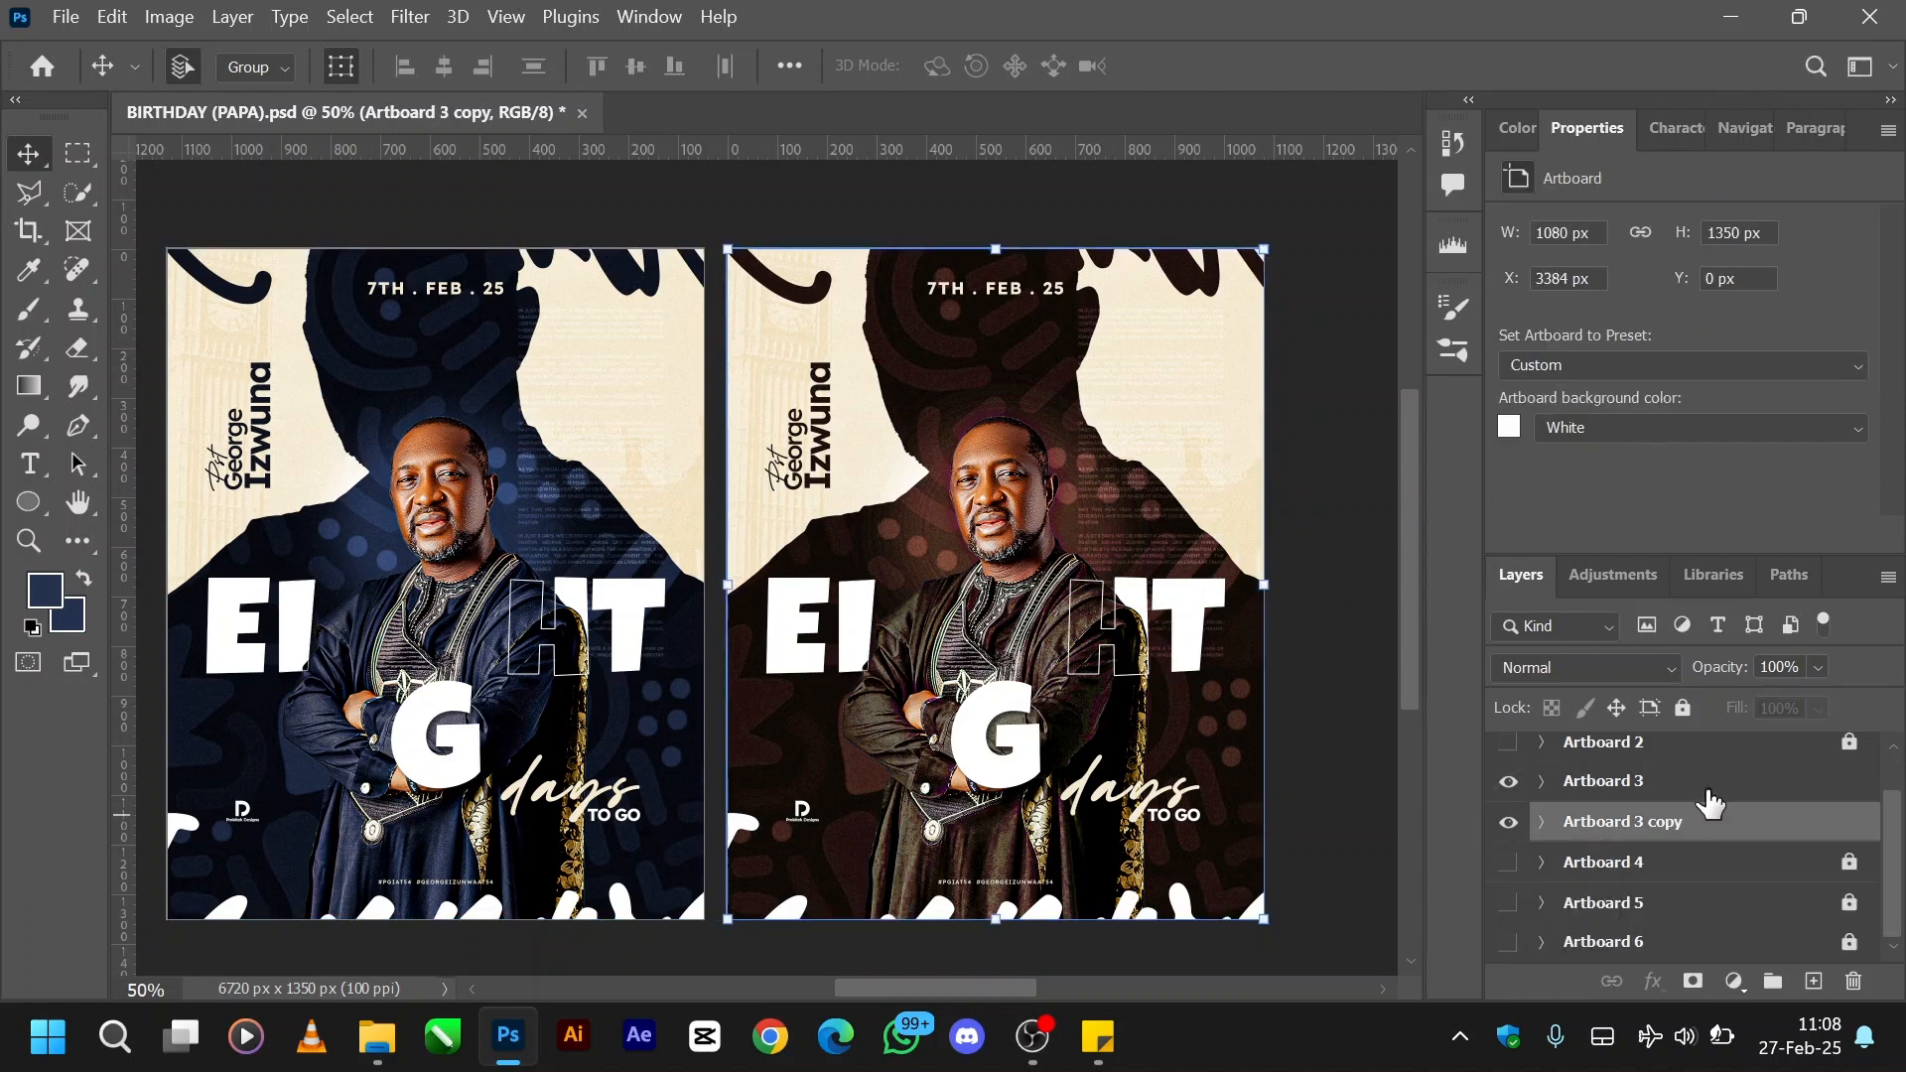
{"action": "left_click", "coordinate": [1704, 794], "text": "shift"}
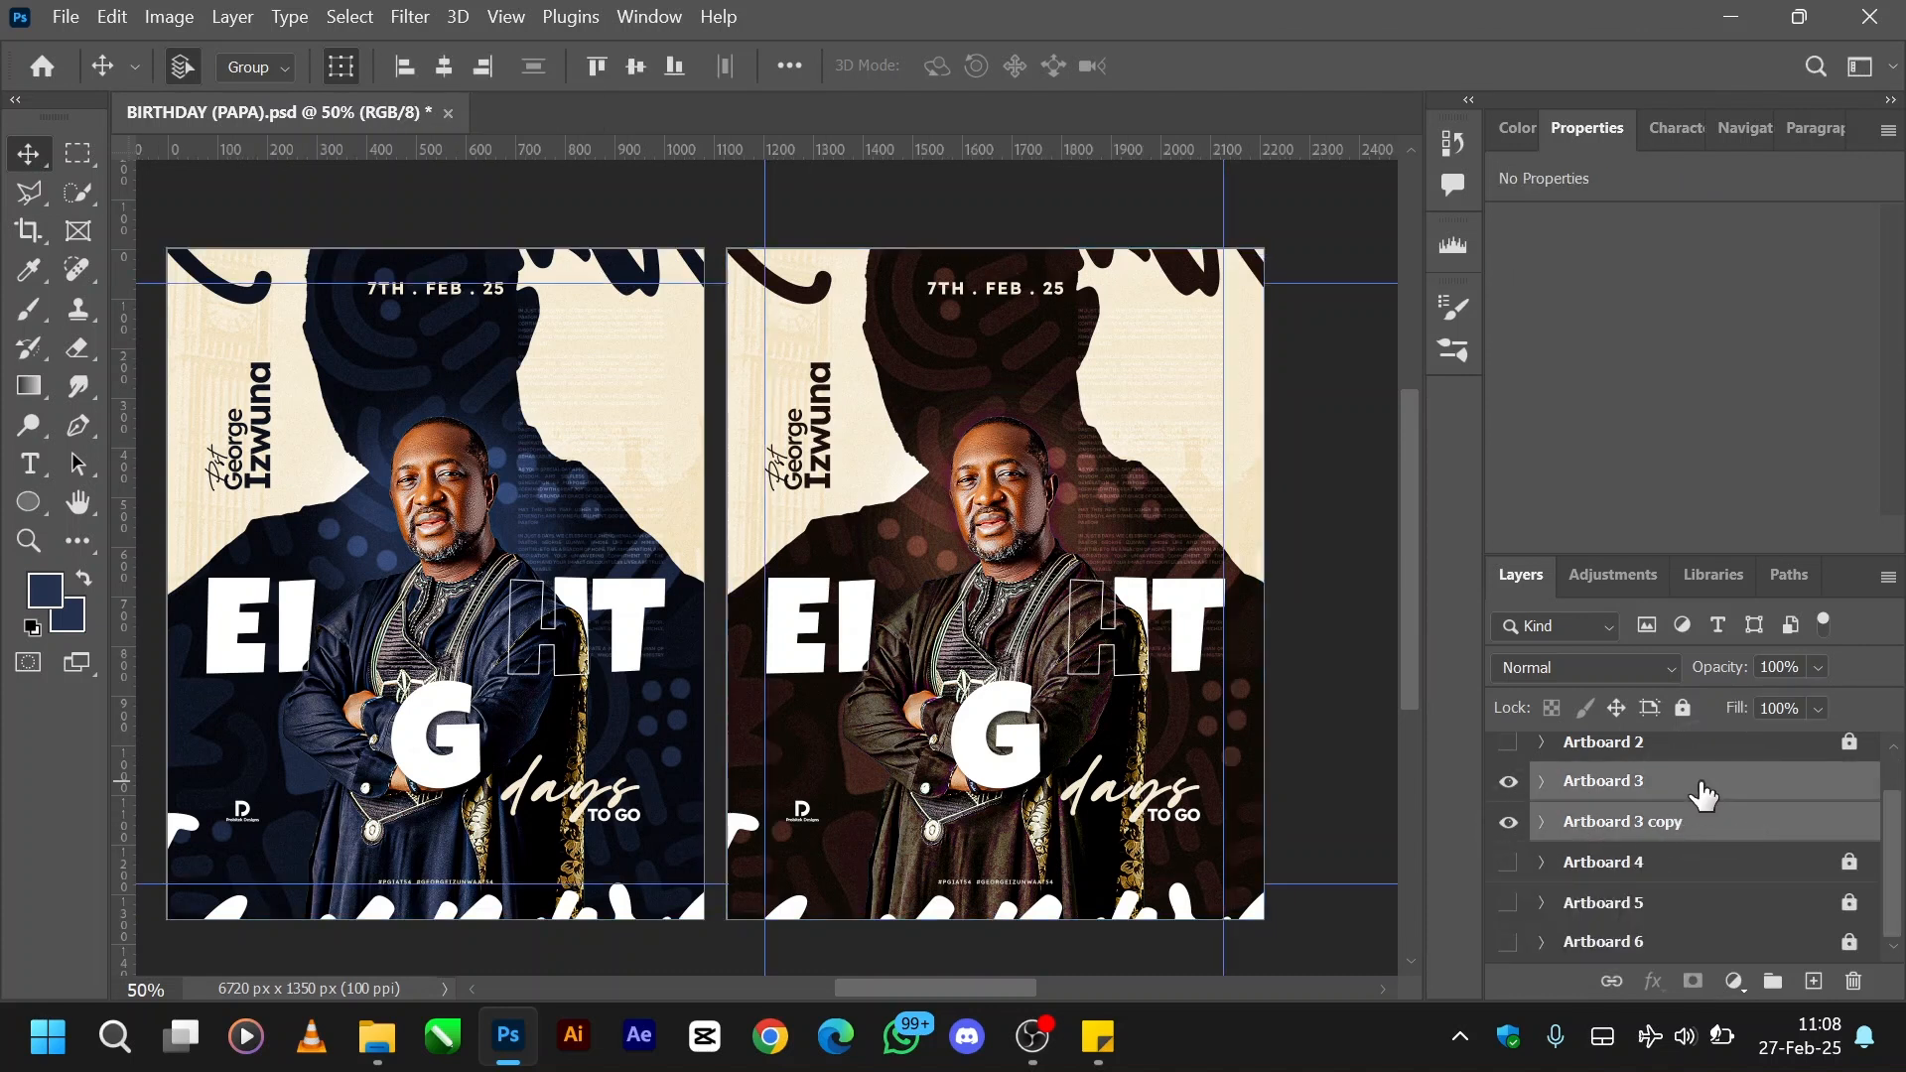
{"action": "right_click", "coordinate": [1703, 794]}
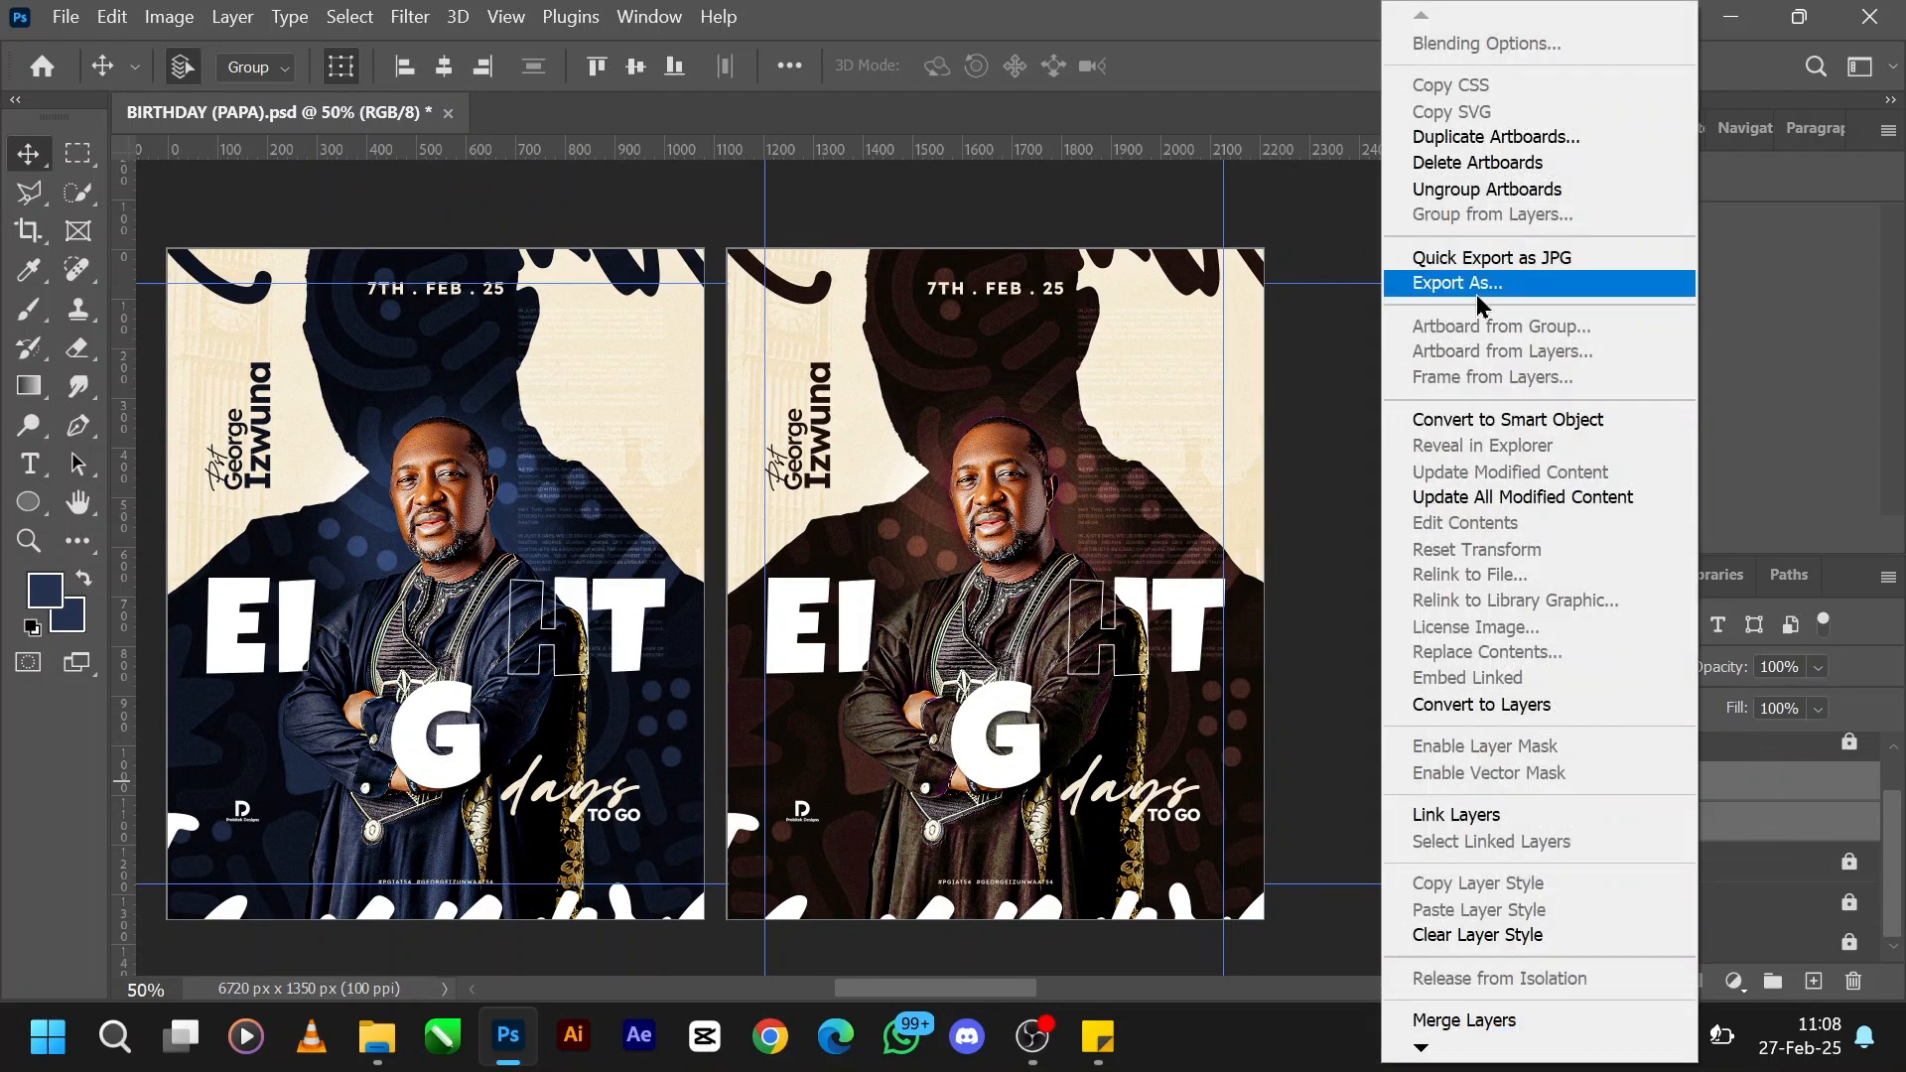
{"action": "left_click", "coordinate": [1723, 779]}
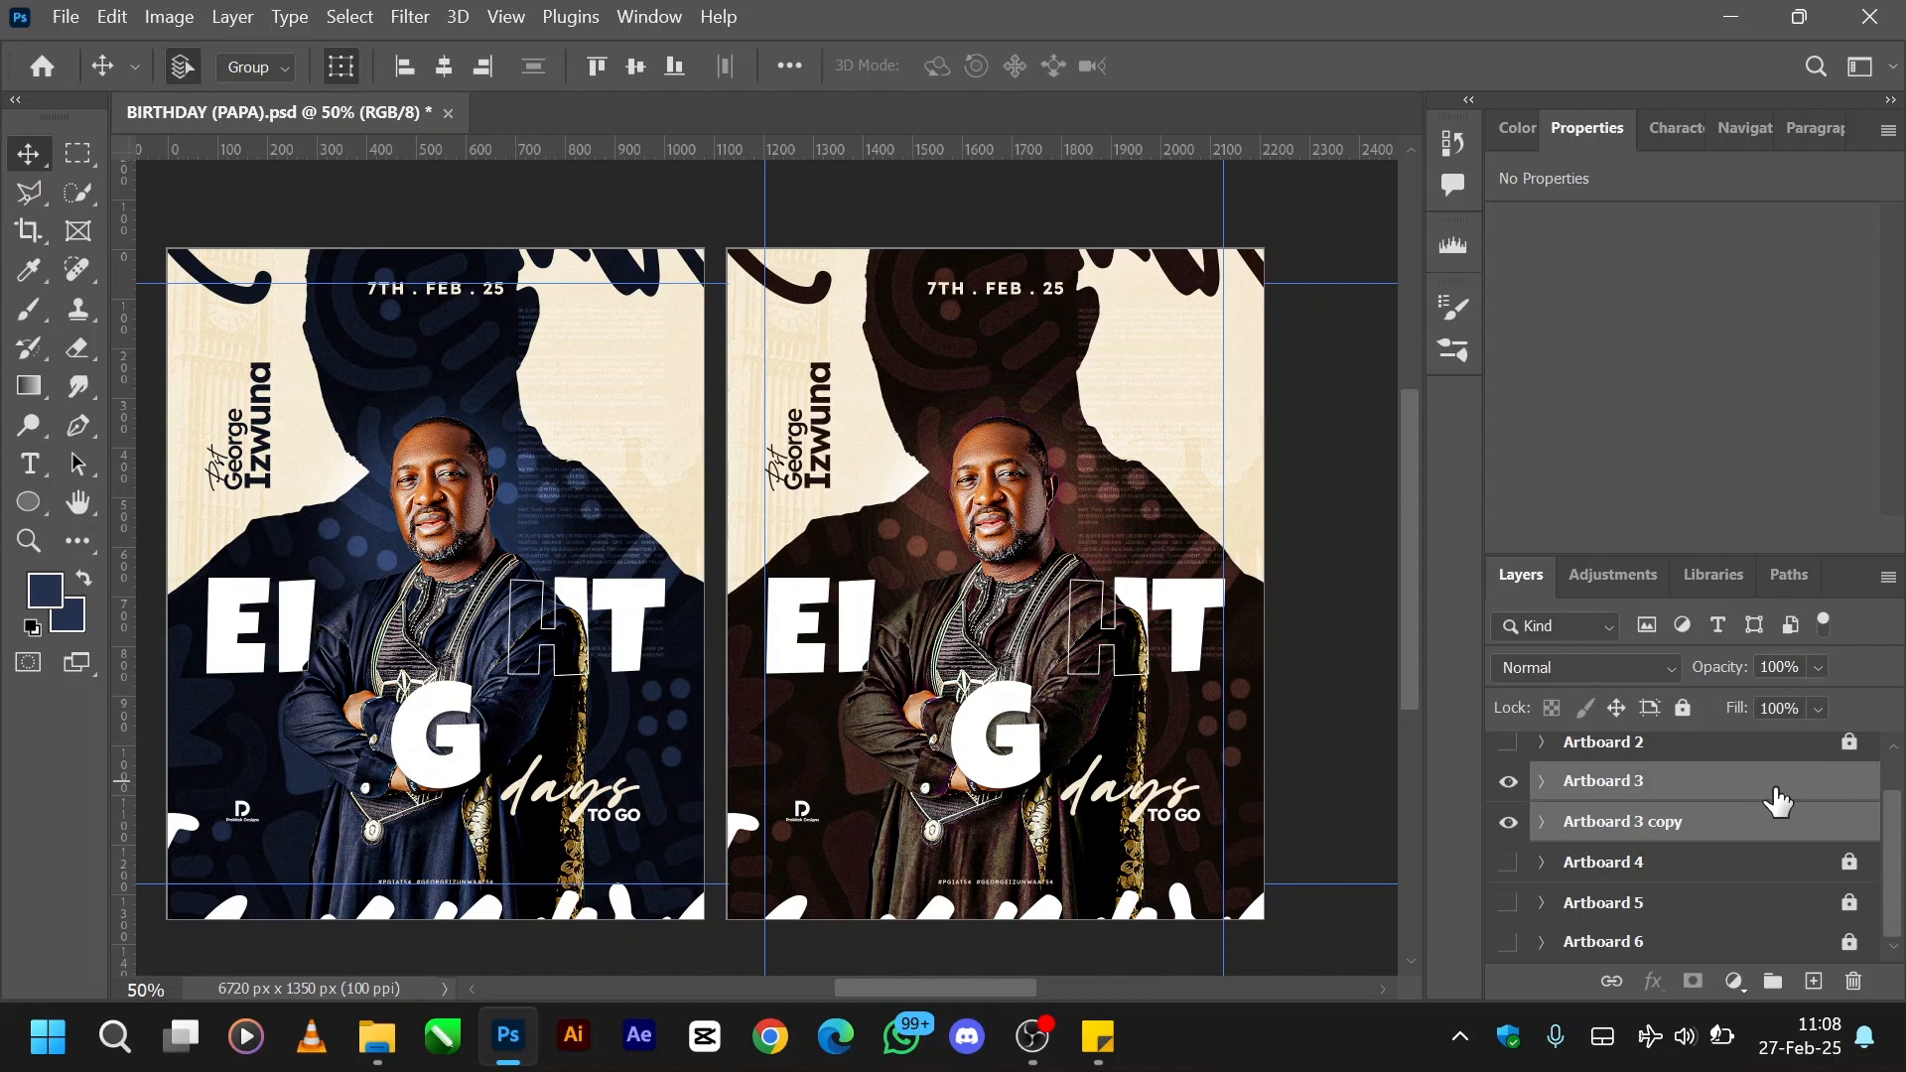
- Try exporting Artboard 3 and its copy as 1080 x 1350 px PNG files, and cancel the export
{"action": "key", "text": "ctrl+shift+alt"}
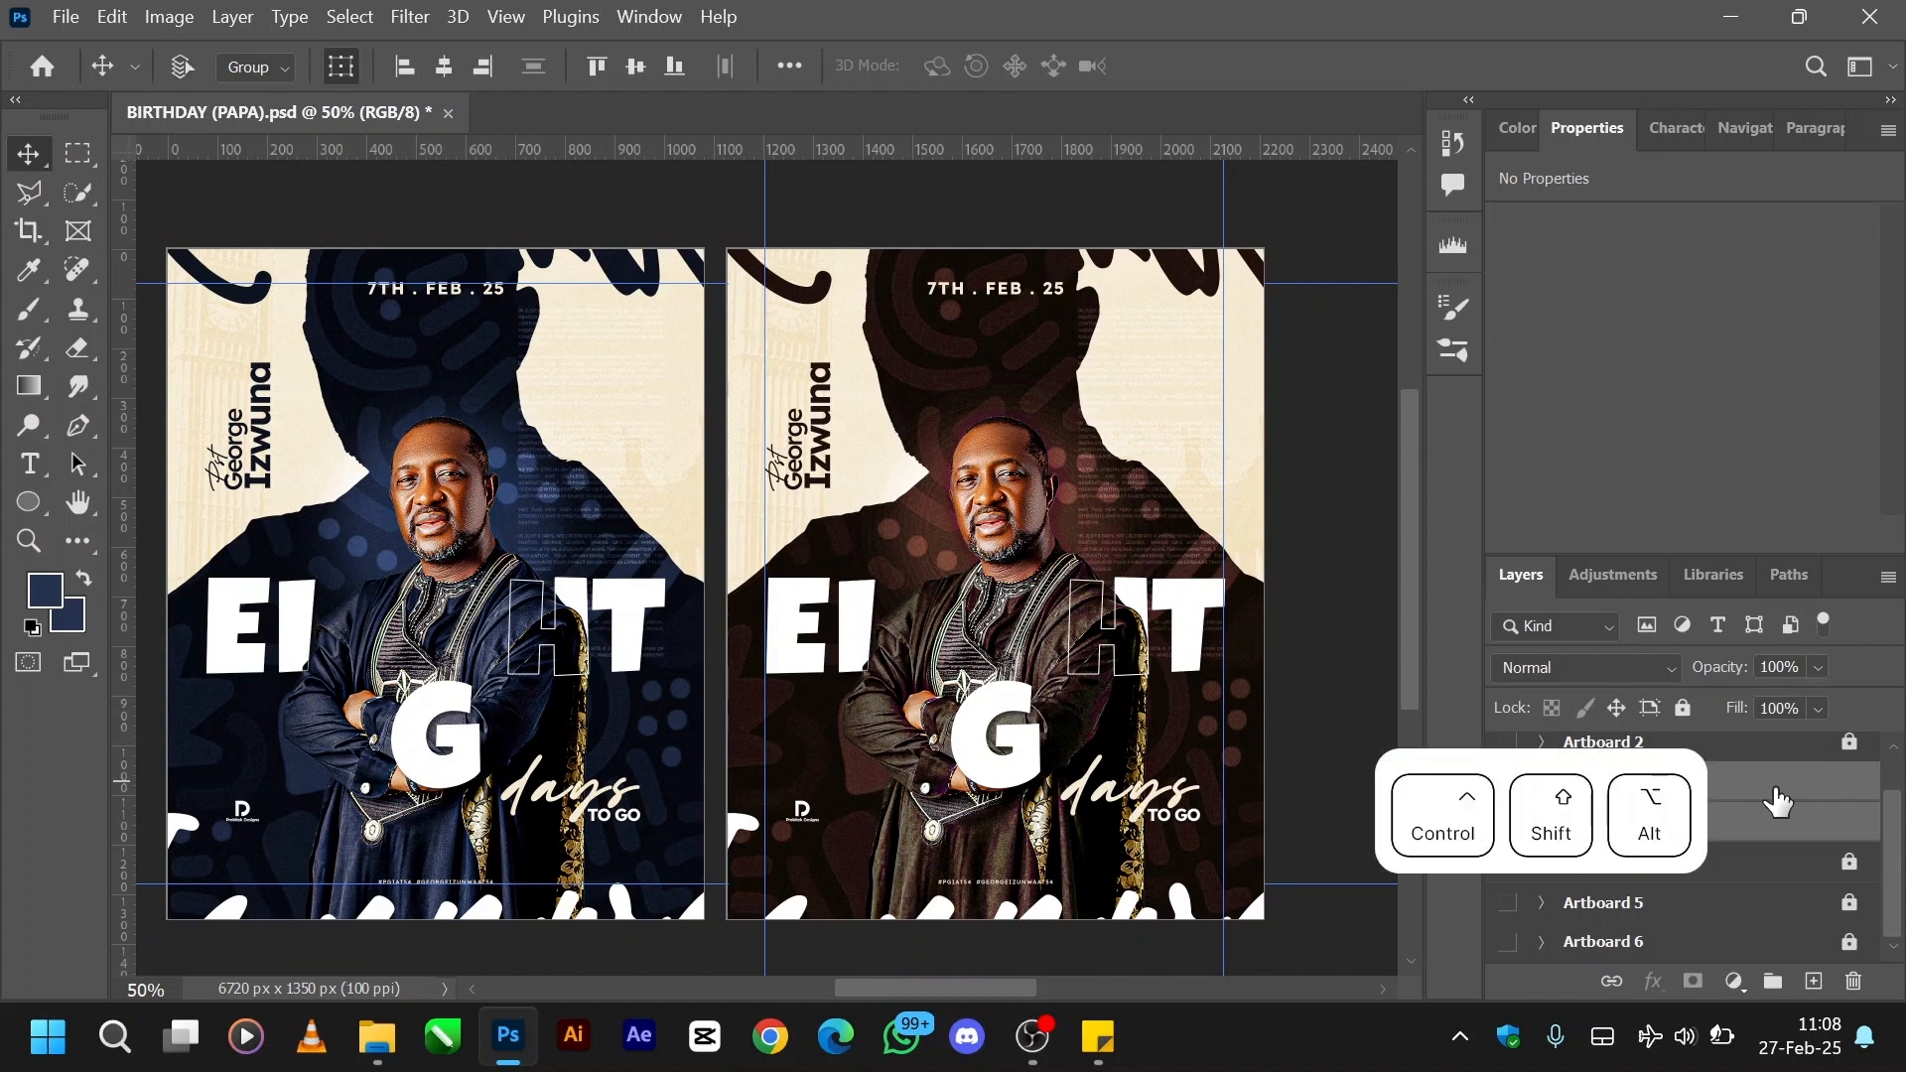
{"action": "key", "text": "ctrl+alt+shift+apostrophe"}
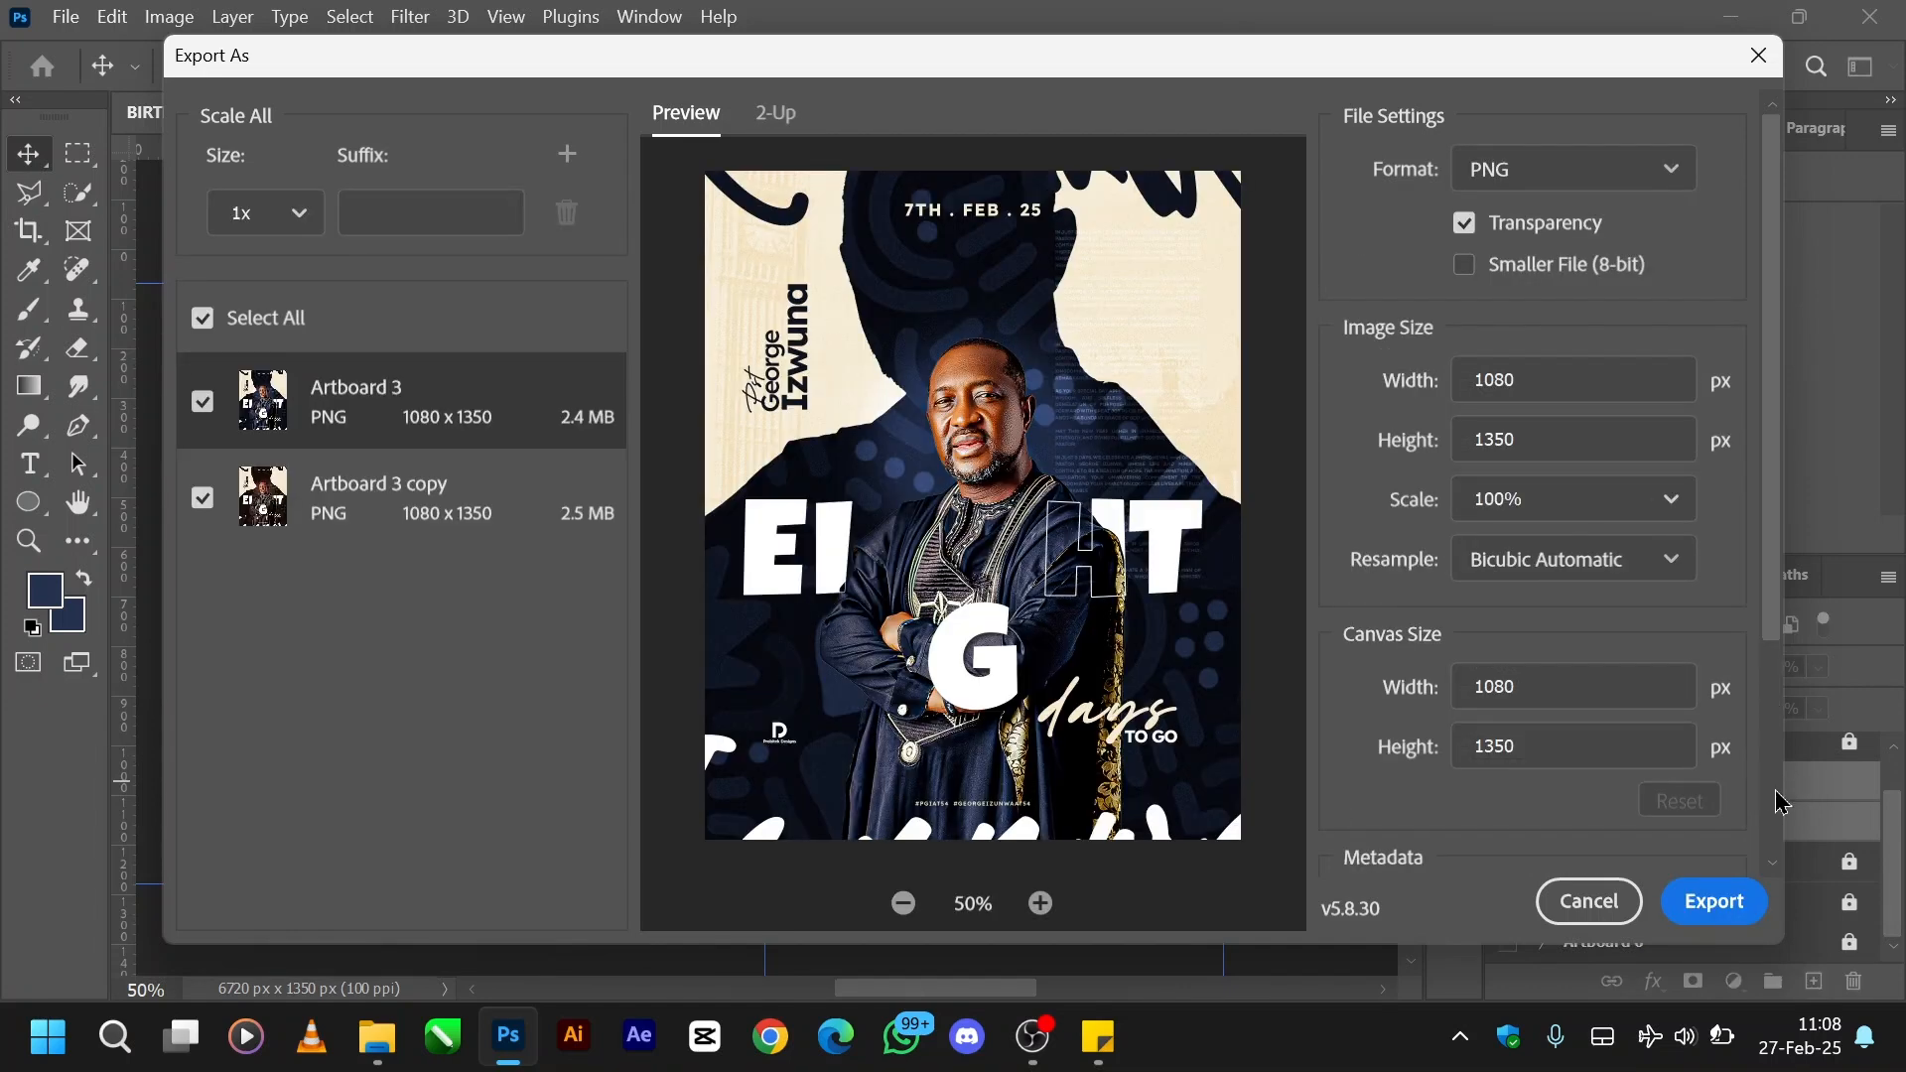
{"action": "left_click", "coordinate": [451, 417]}
{"action": "left_click", "coordinate": [471, 513]}
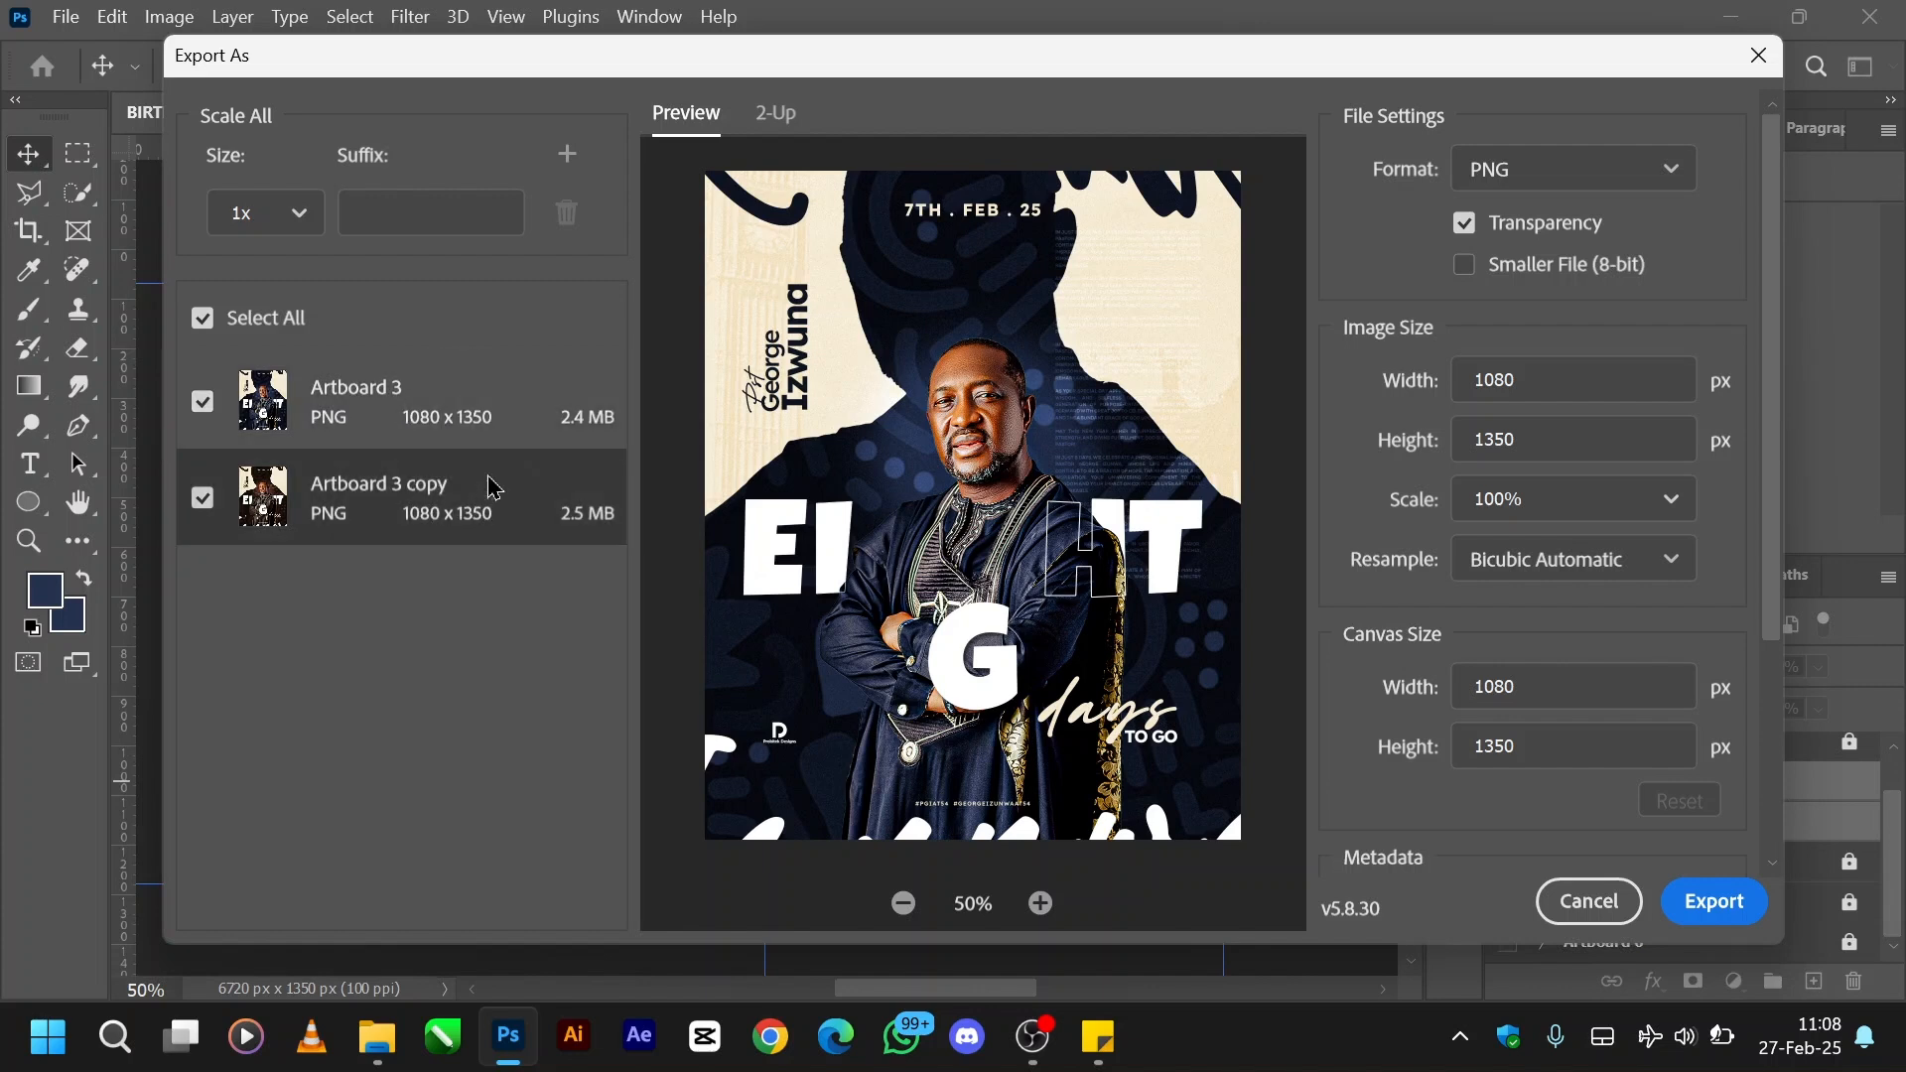
{"action": "left_click", "coordinate": [467, 415]}
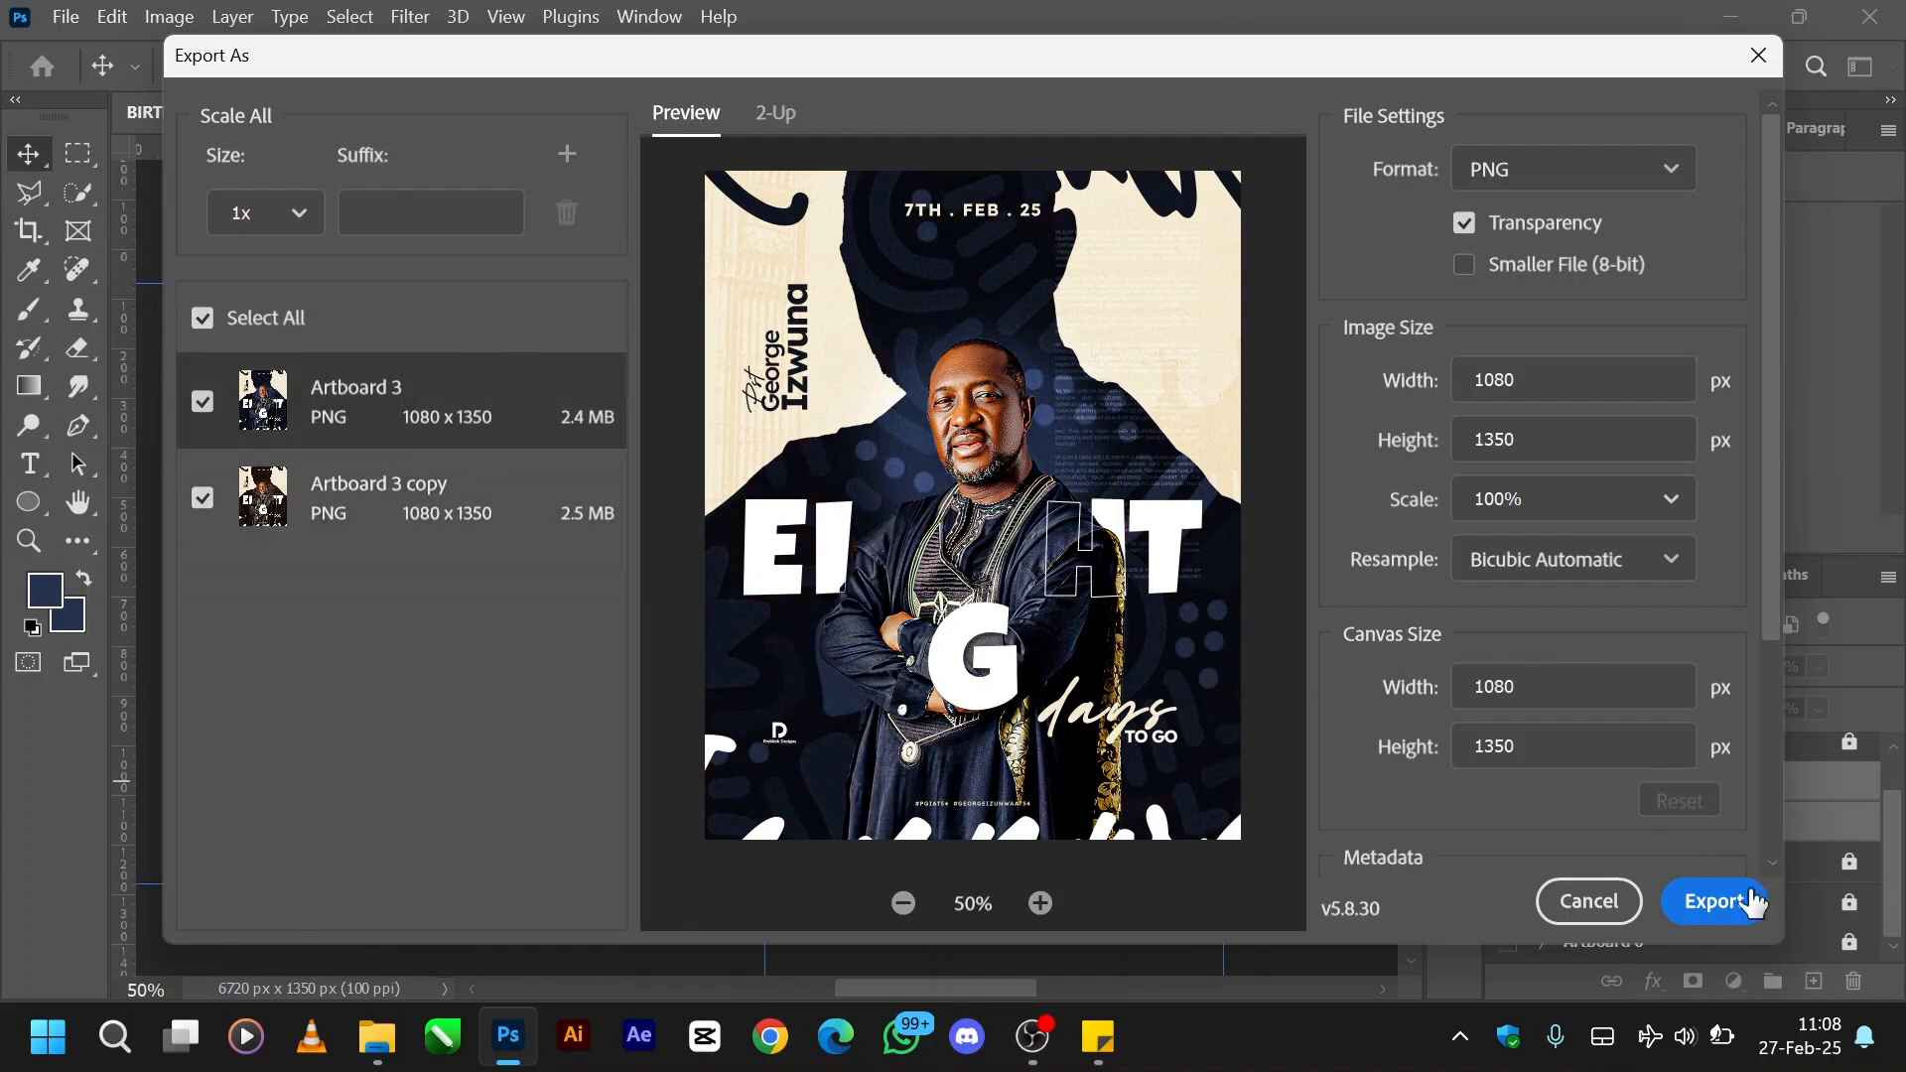
{"action": "left_click", "coordinate": [1677, 905]}
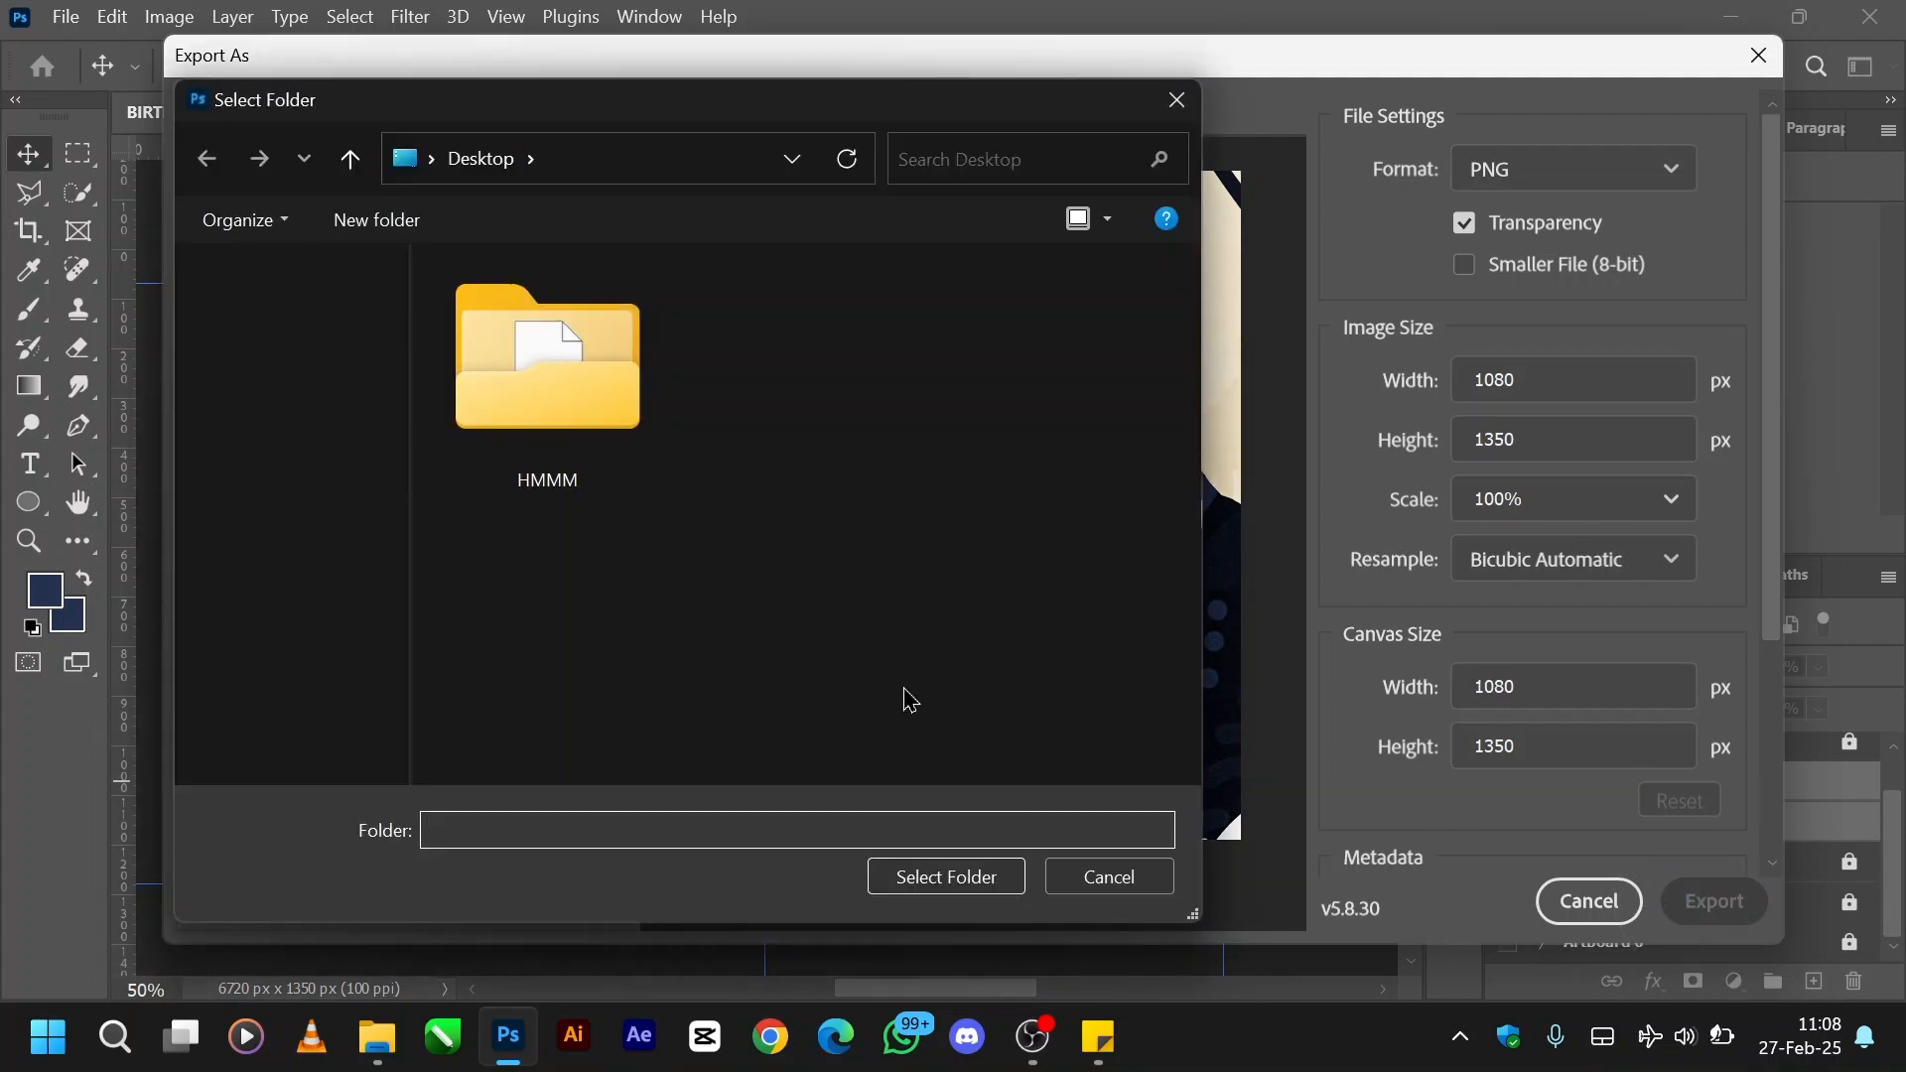
{"action": "left_click", "coordinate": [1101, 877]}
{"action": "left_click", "coordinate": [1624, 906]}
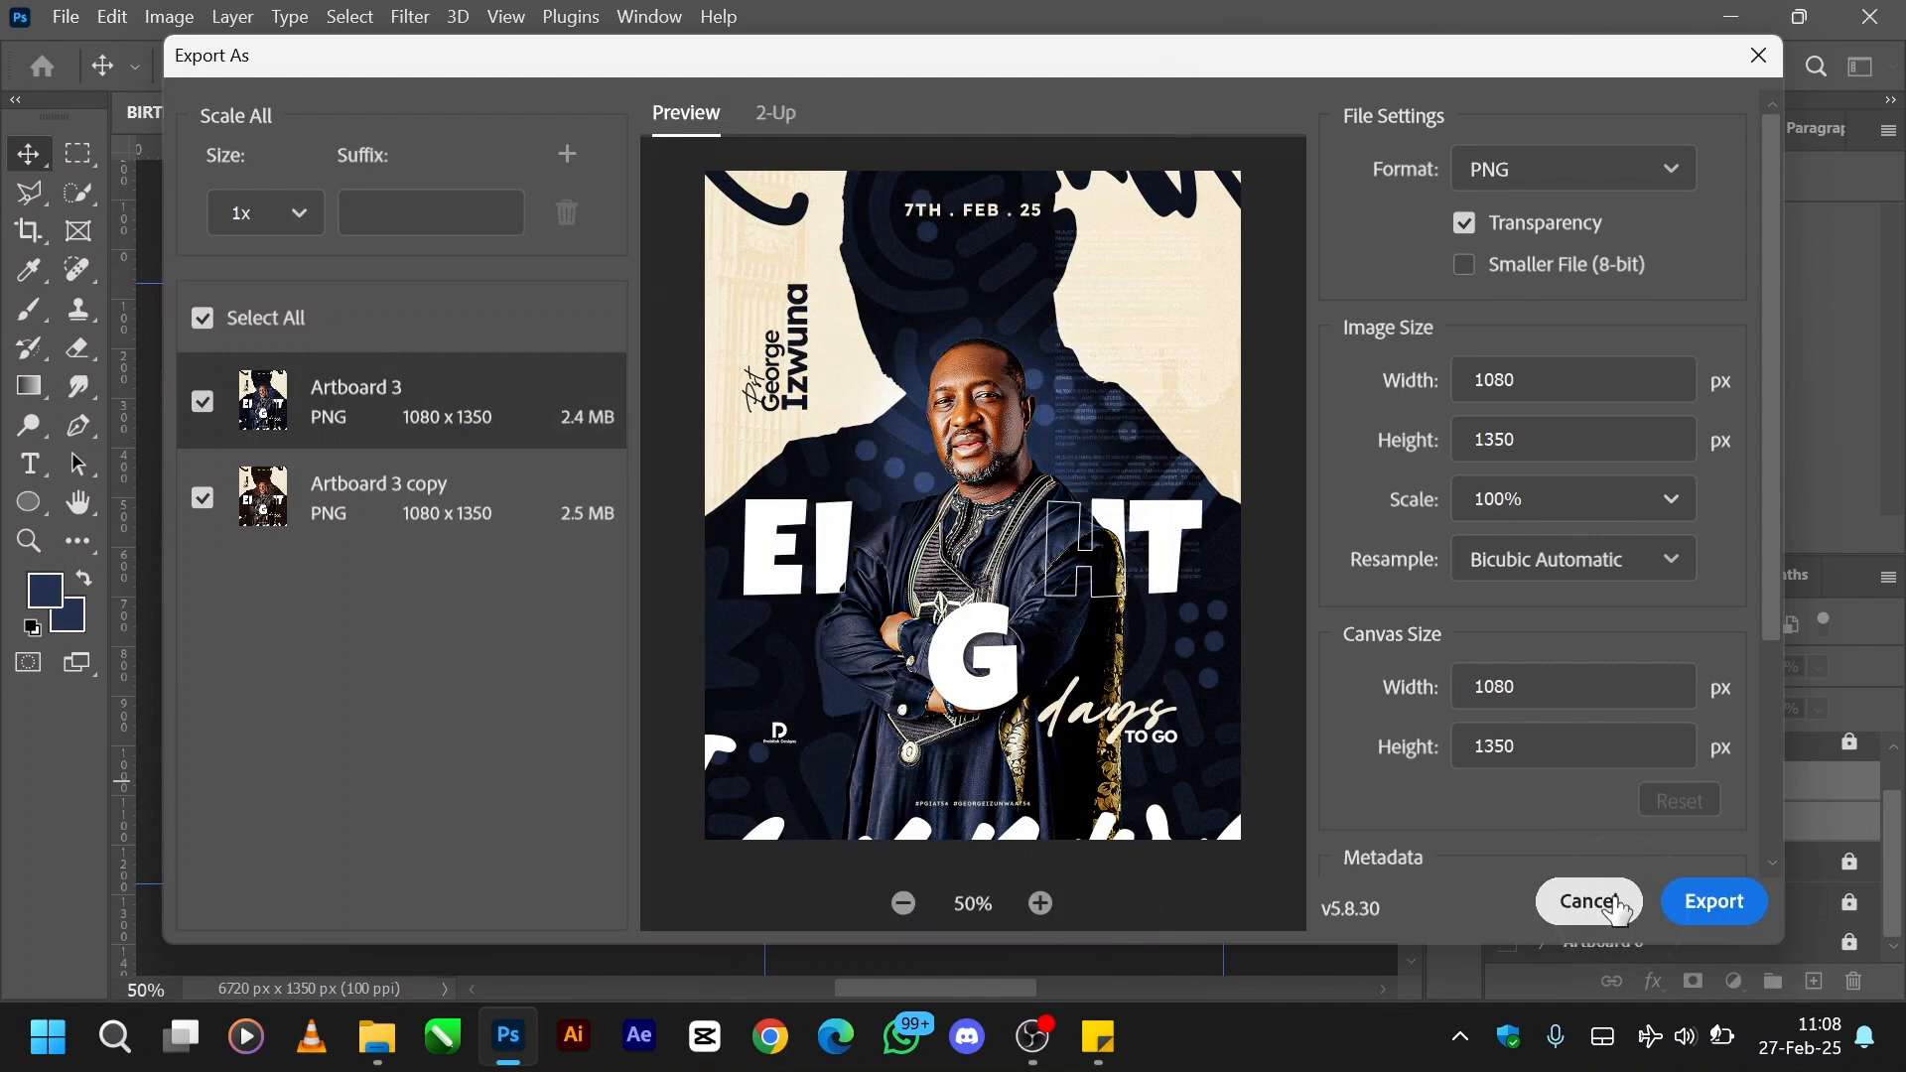